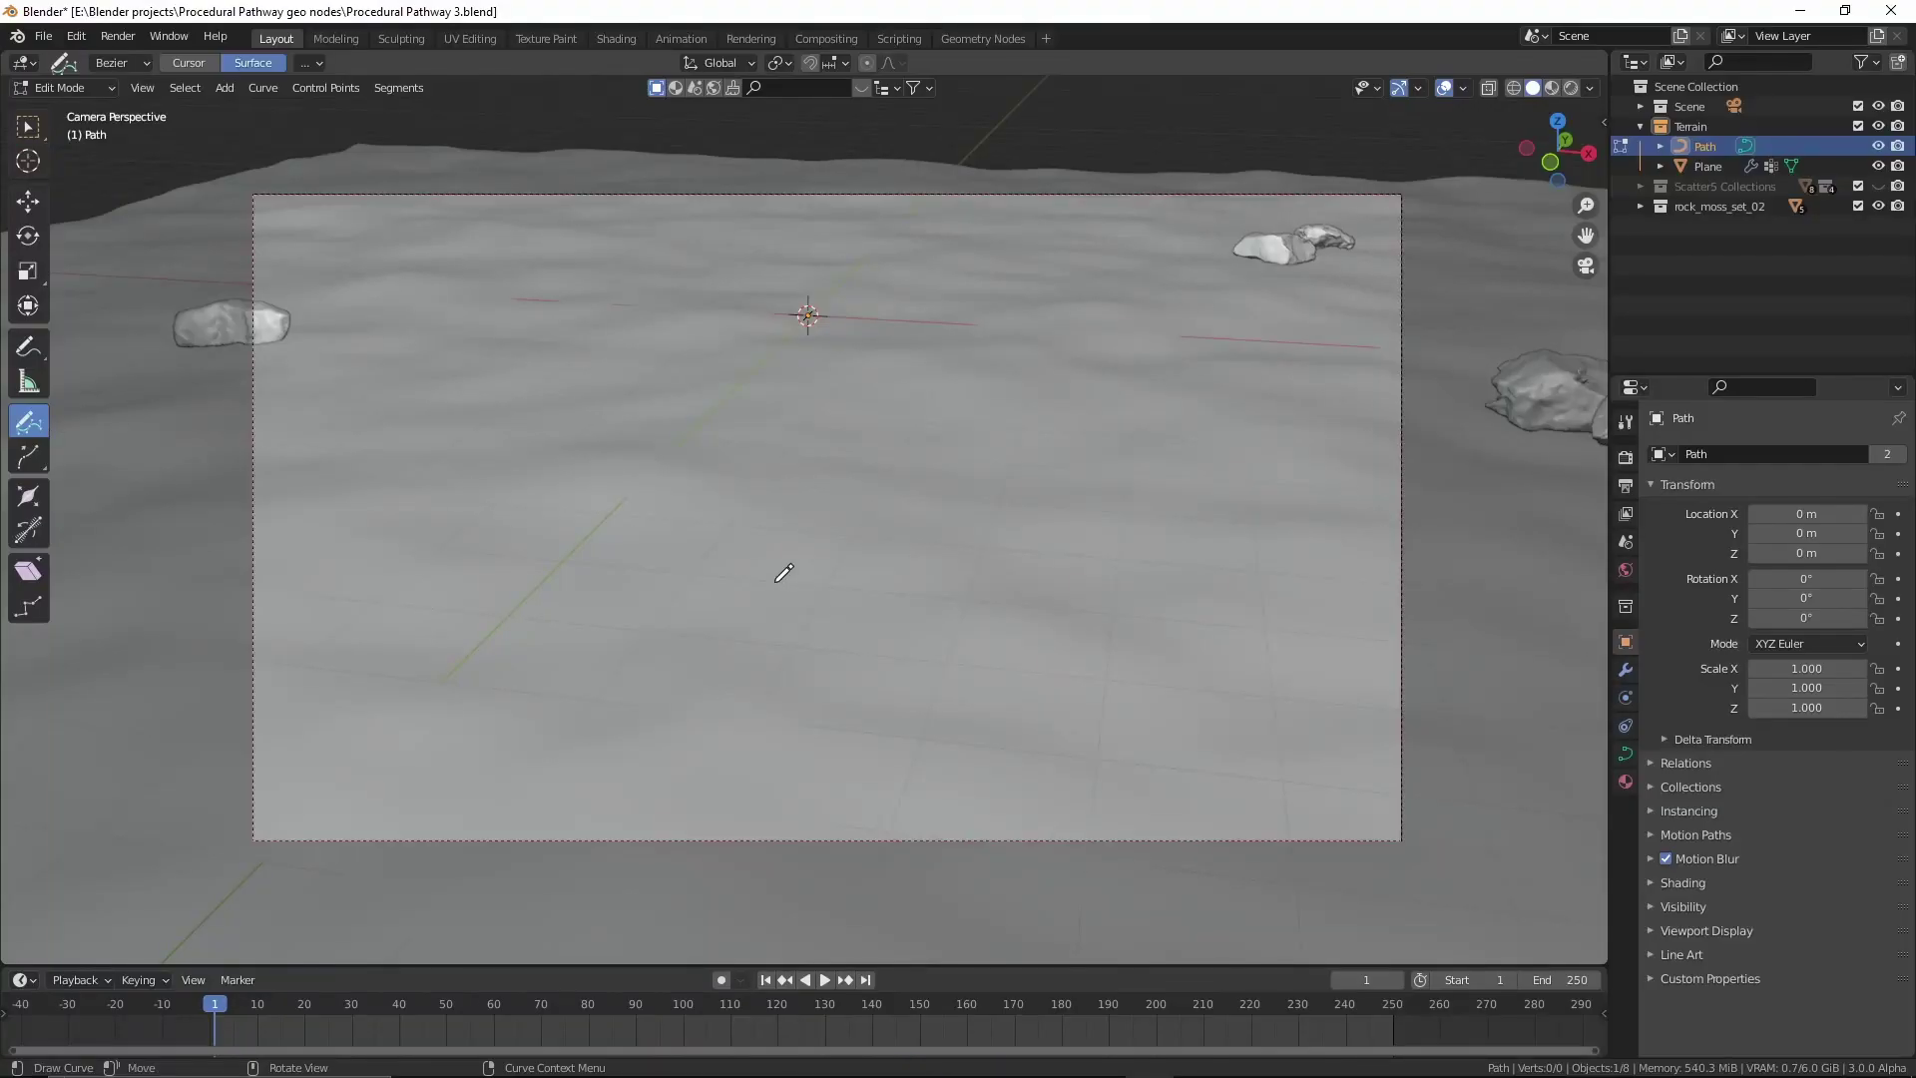
# Draw a curved path in top view from the terrain's near edge to its far-left corner and preview it rendered through the camera.
pyautogui.press('KP_7')
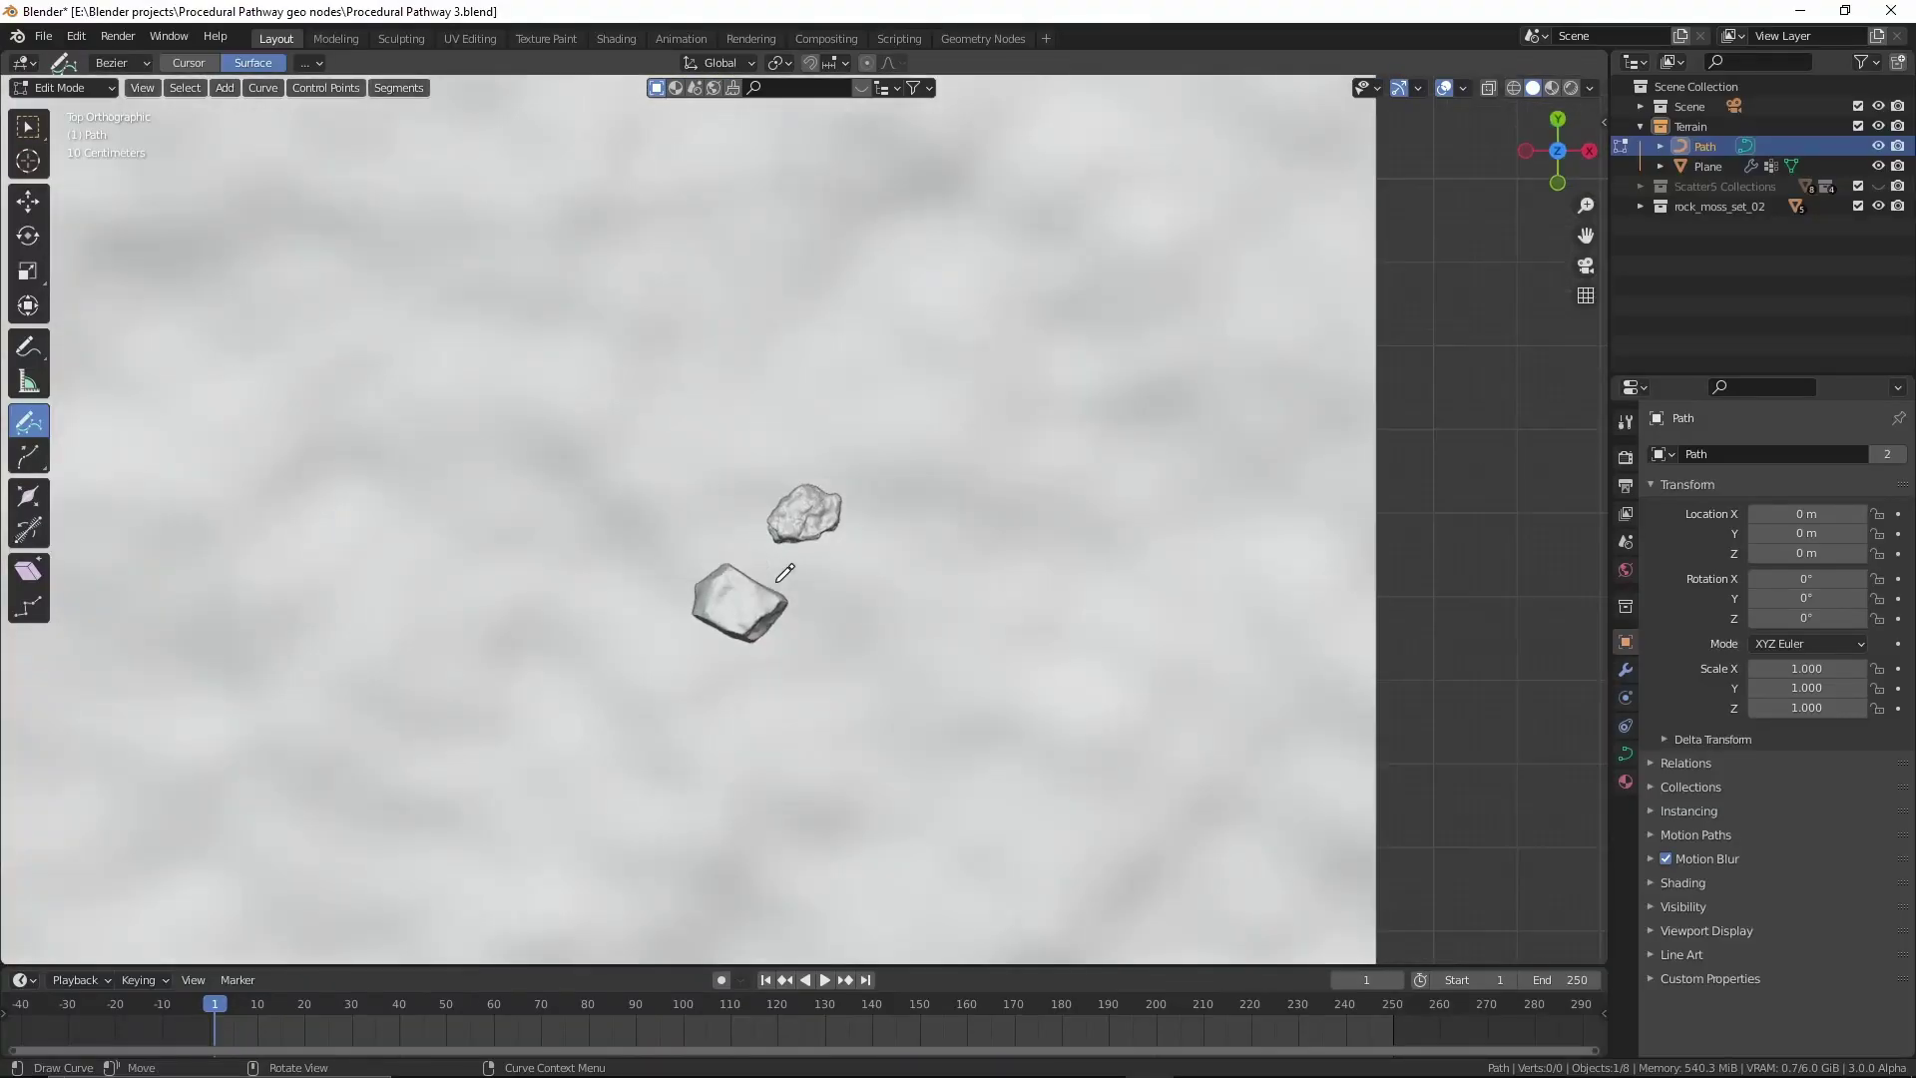
pyautogui.moveTo(824, 836)
pyautogui.mouseDown()
pyautogui.moveTo(732, 569)
pyautogui.moveTo(644, 425)
pyautogui.moveTo(406, 206)
pyautogui.mouseUp()
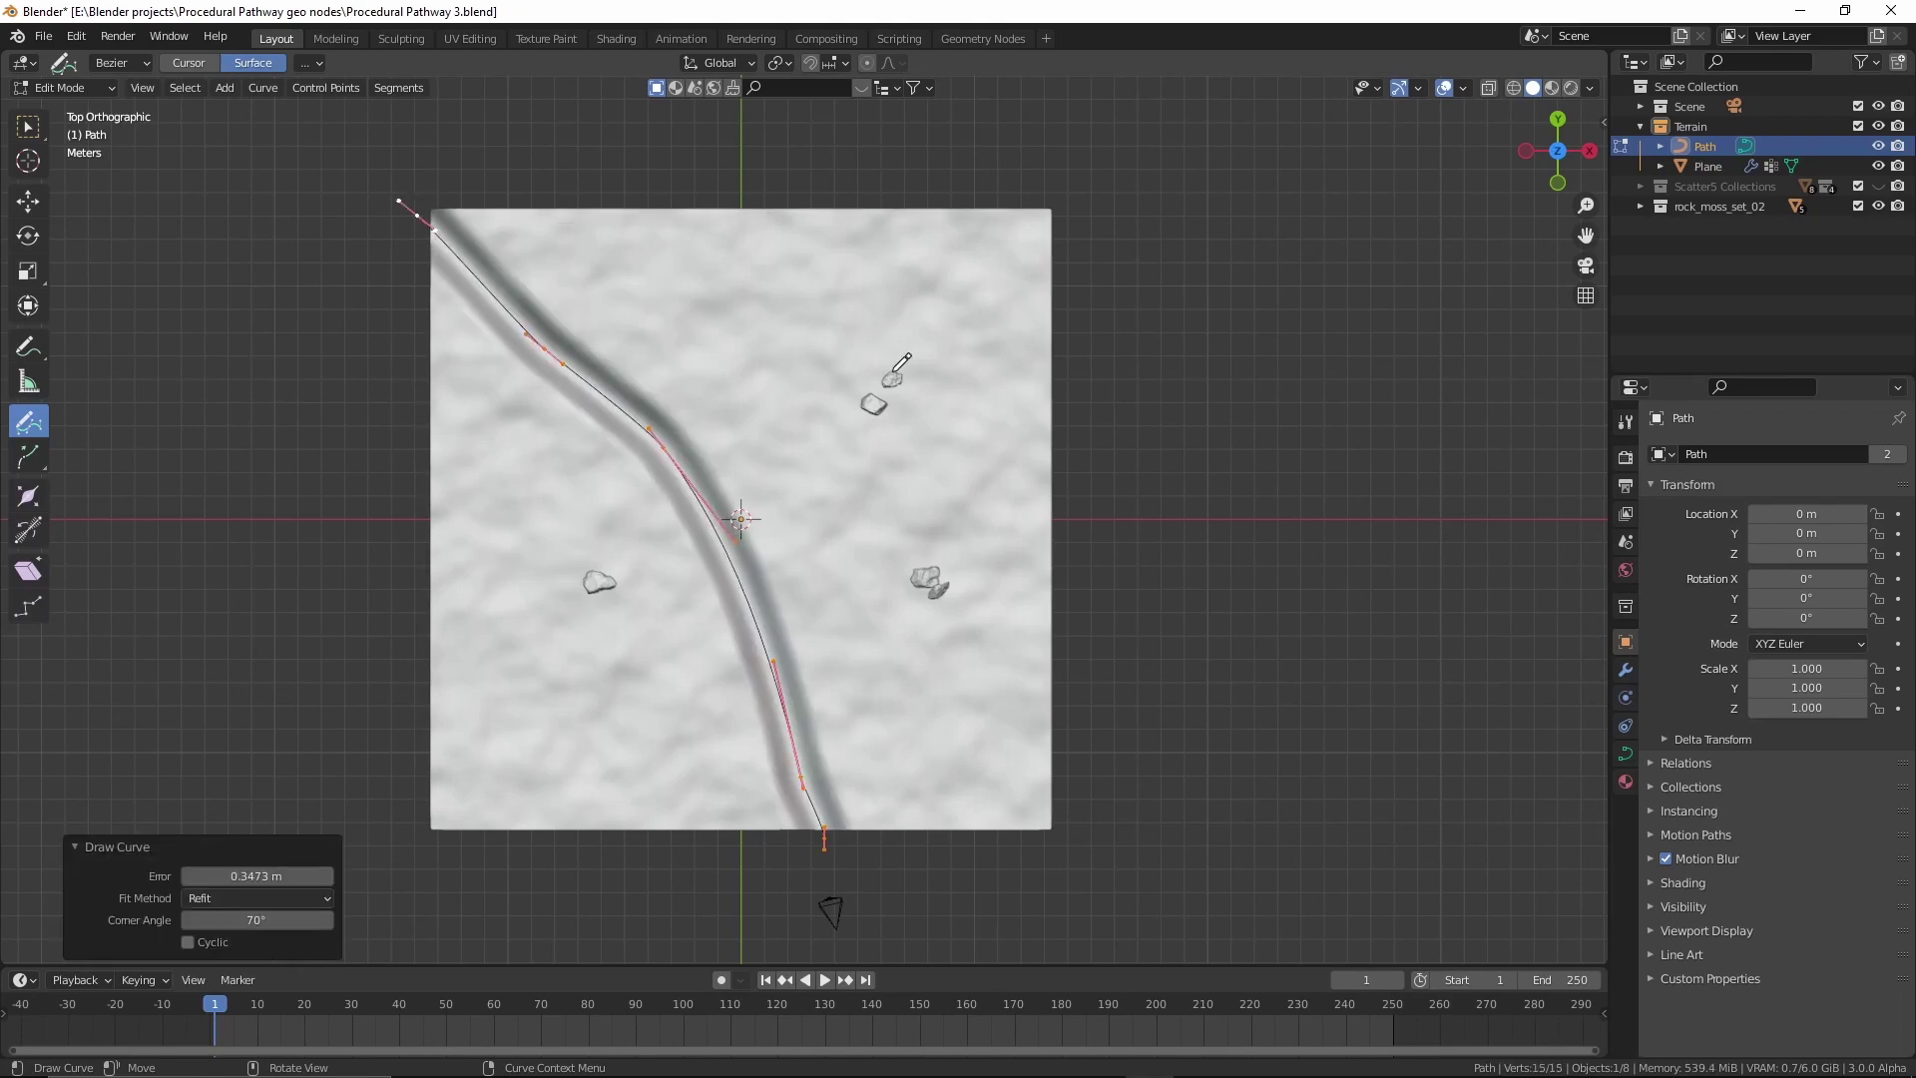
pyautogui.press('KP_0')
pyautogui.press('z')
pyautogui.click(1038, 409)
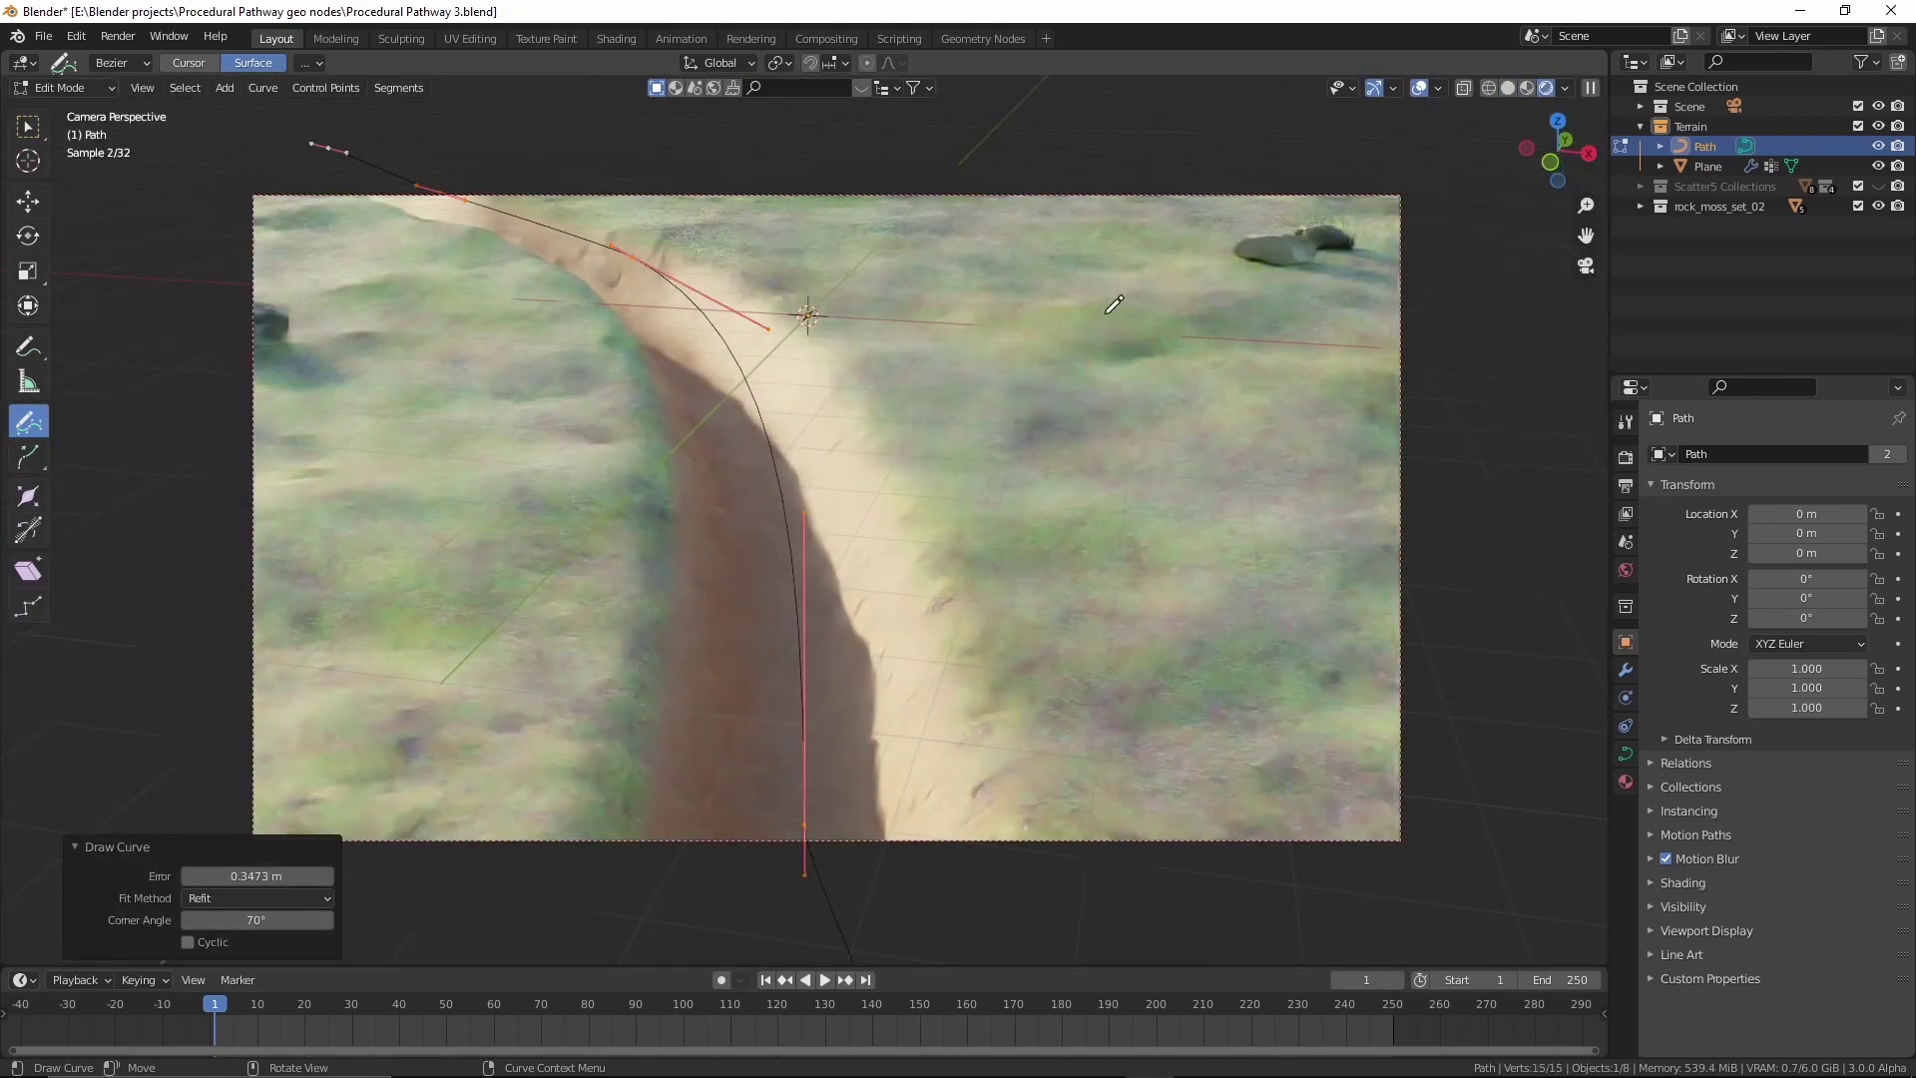
# Duplicate the path curve, place the copy about 2.8 m beside the original, and return to Object Mode.
pyautogui.hotkey('shift', 'd')
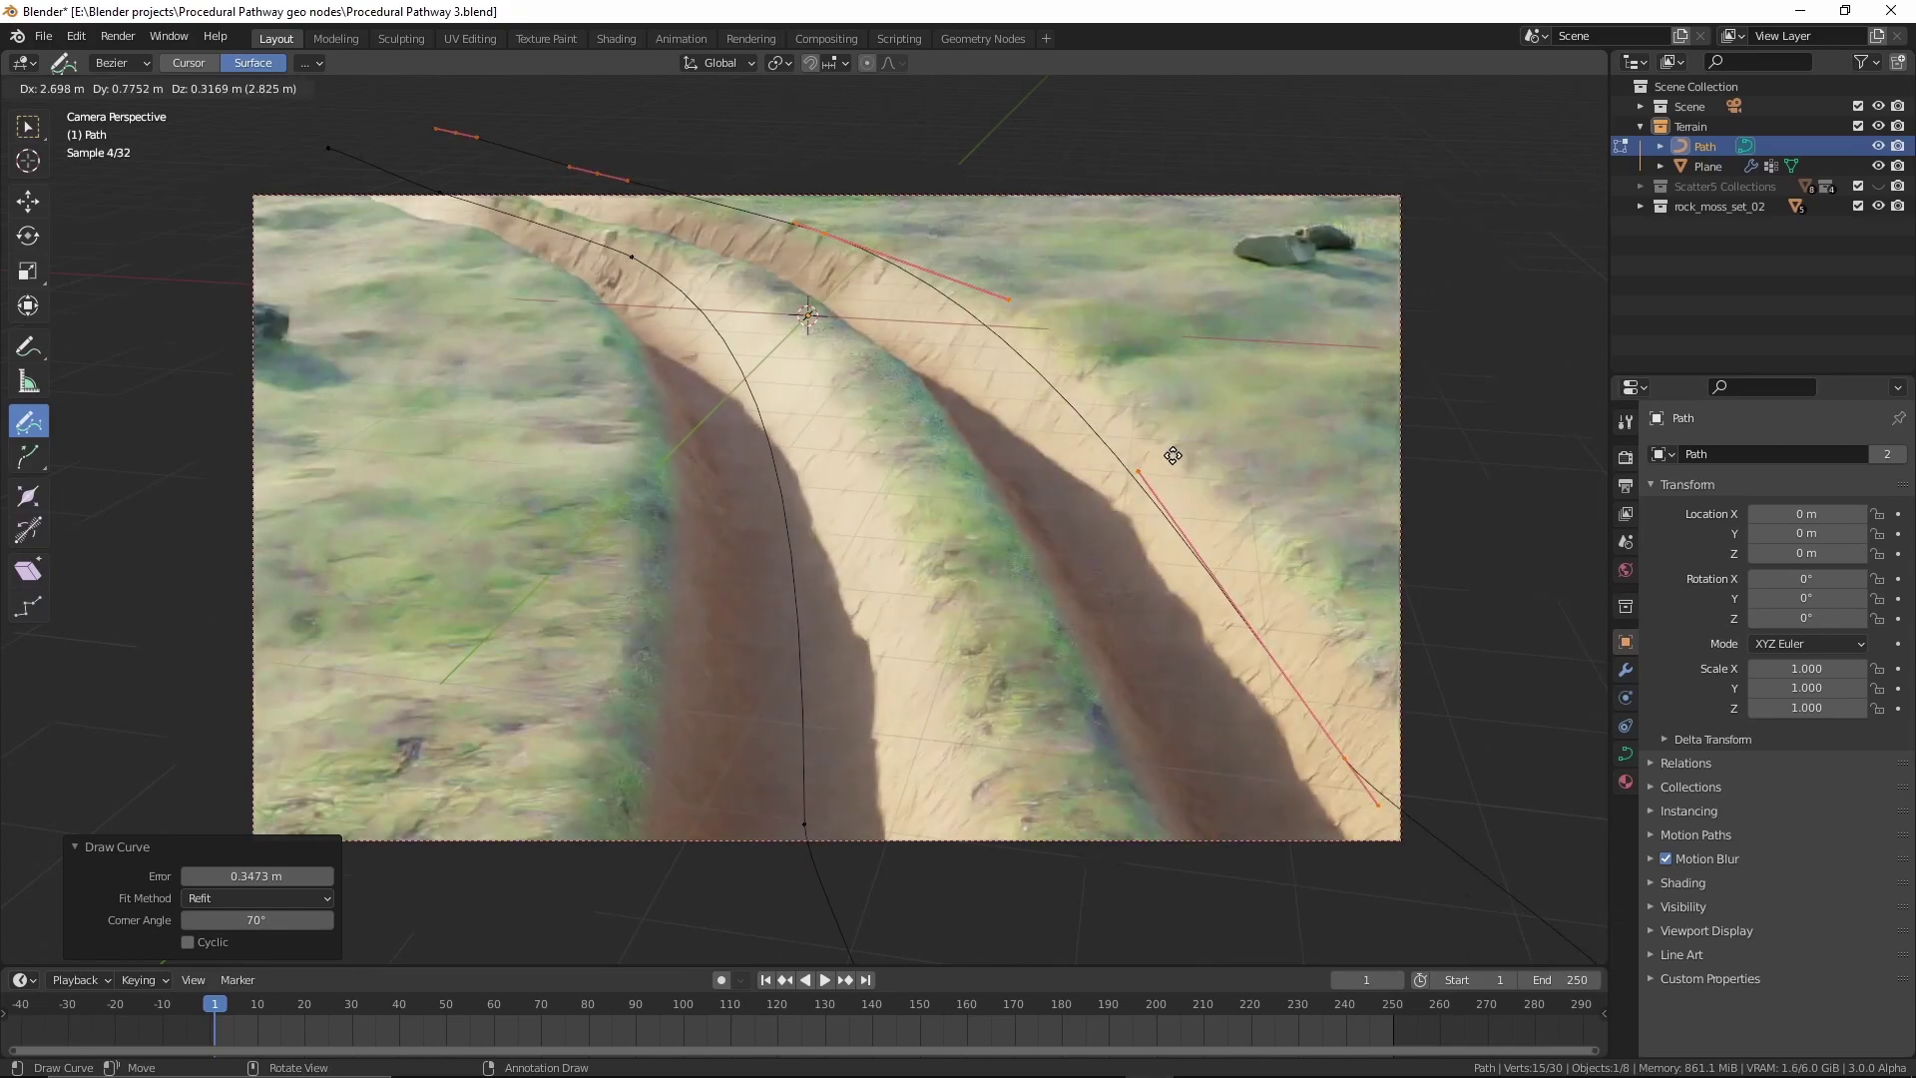
pyautogui.click(1182, 447)
pyautogui.press('Tab')
# Show the scene in solid shading and set the terrain plane's Path Width to 0.866 and Path Depth to 0.715.
pyautogui.click(1048, 633)
pyautogui.press('z')
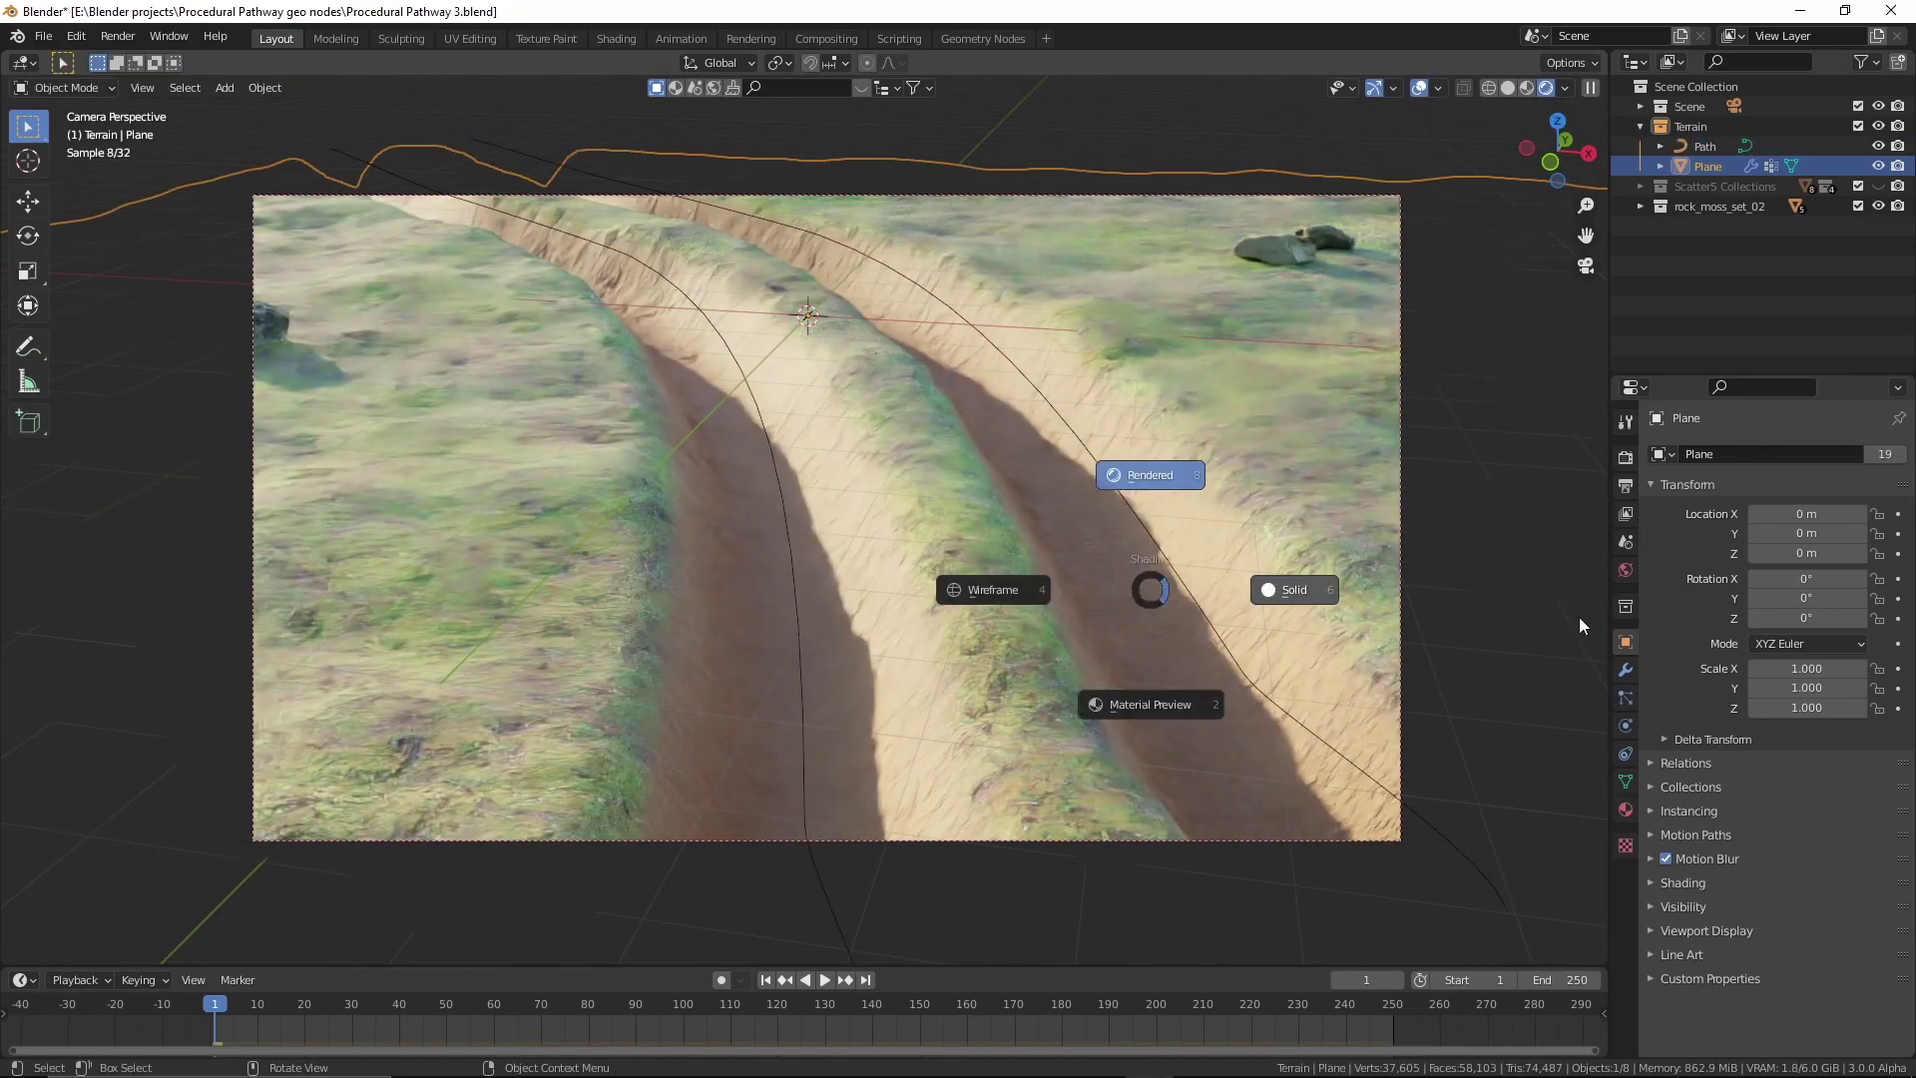
pyautogui.click(1296, 582)
pyautogui.click(1624, 669)
pyautogui.moveTo(1815, 613)
pyautogui.mouseDown()
pyautogui.moveTo(1763, 613)
pyautogui.moveTo(1801, 638)
pyautogui.moveTo(1764, 638)
pyautogui.mouseUp()
# Preview the grassy terrain in rendered shading with the viewport overlays temporarily hidden.
pyautogui.press('z')
pyautogui.click(1078, 330)
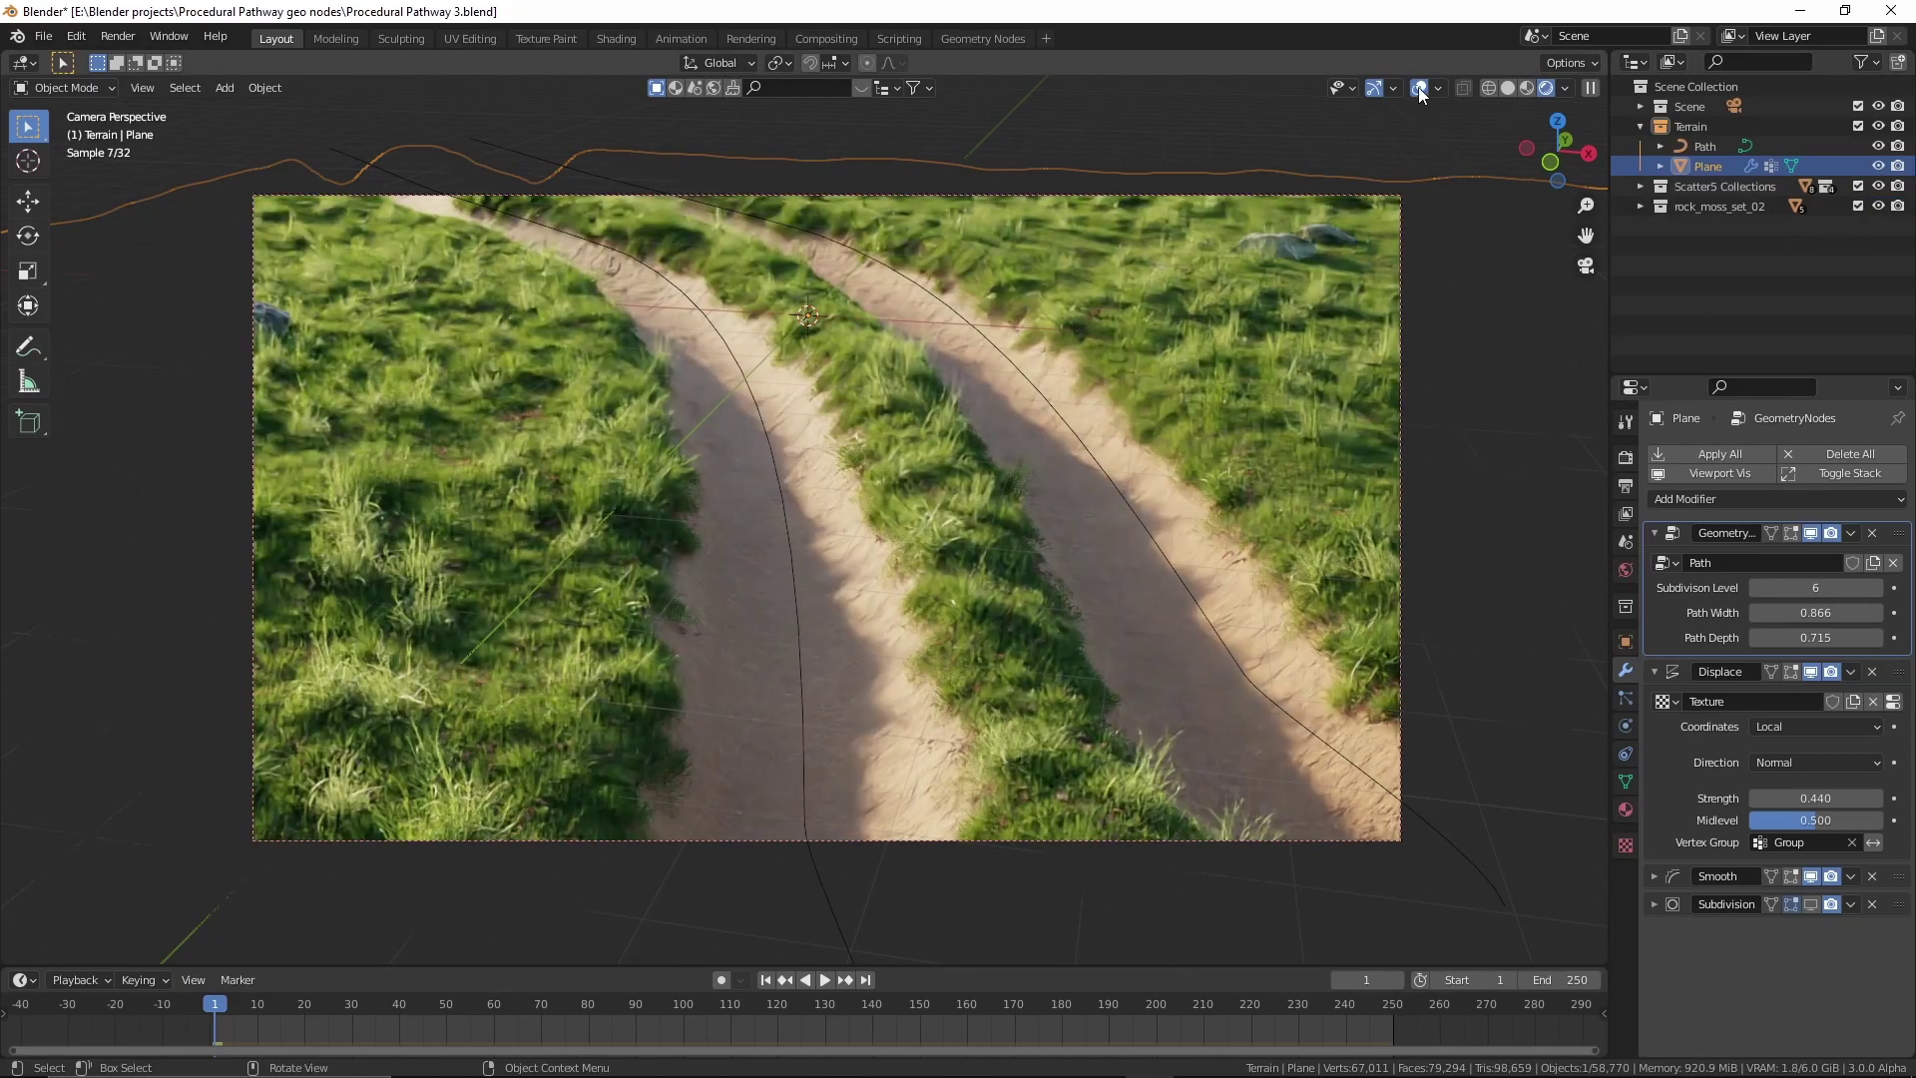
pyautogui.click(1420, 88)
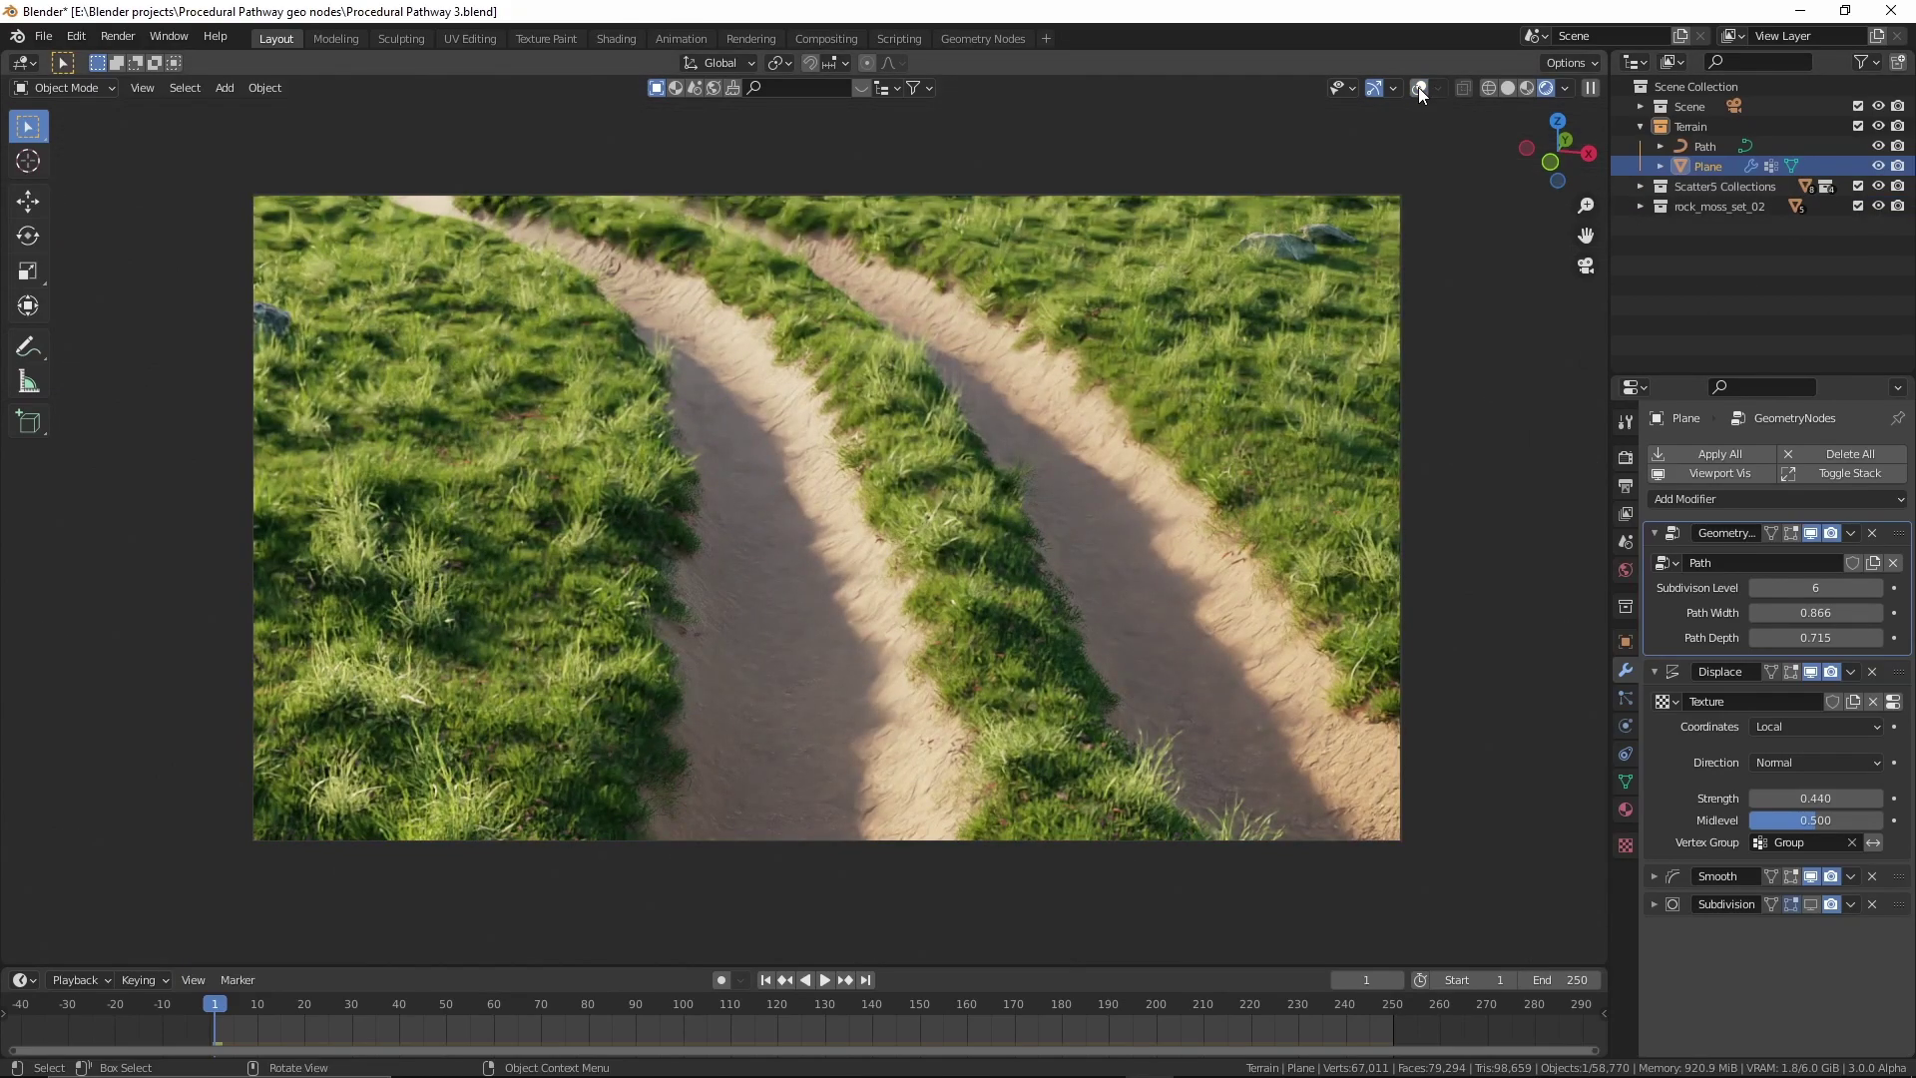
pyautogui.click(1420, 89)
# Edit the path curve in solid shading and draw another path across the terrain that crosses both existing ones.
pyautogui.press('z')
pyautogui.click(1177, 501)
pyautogui.click(1067, 396)
pyautogui.press('Tab')
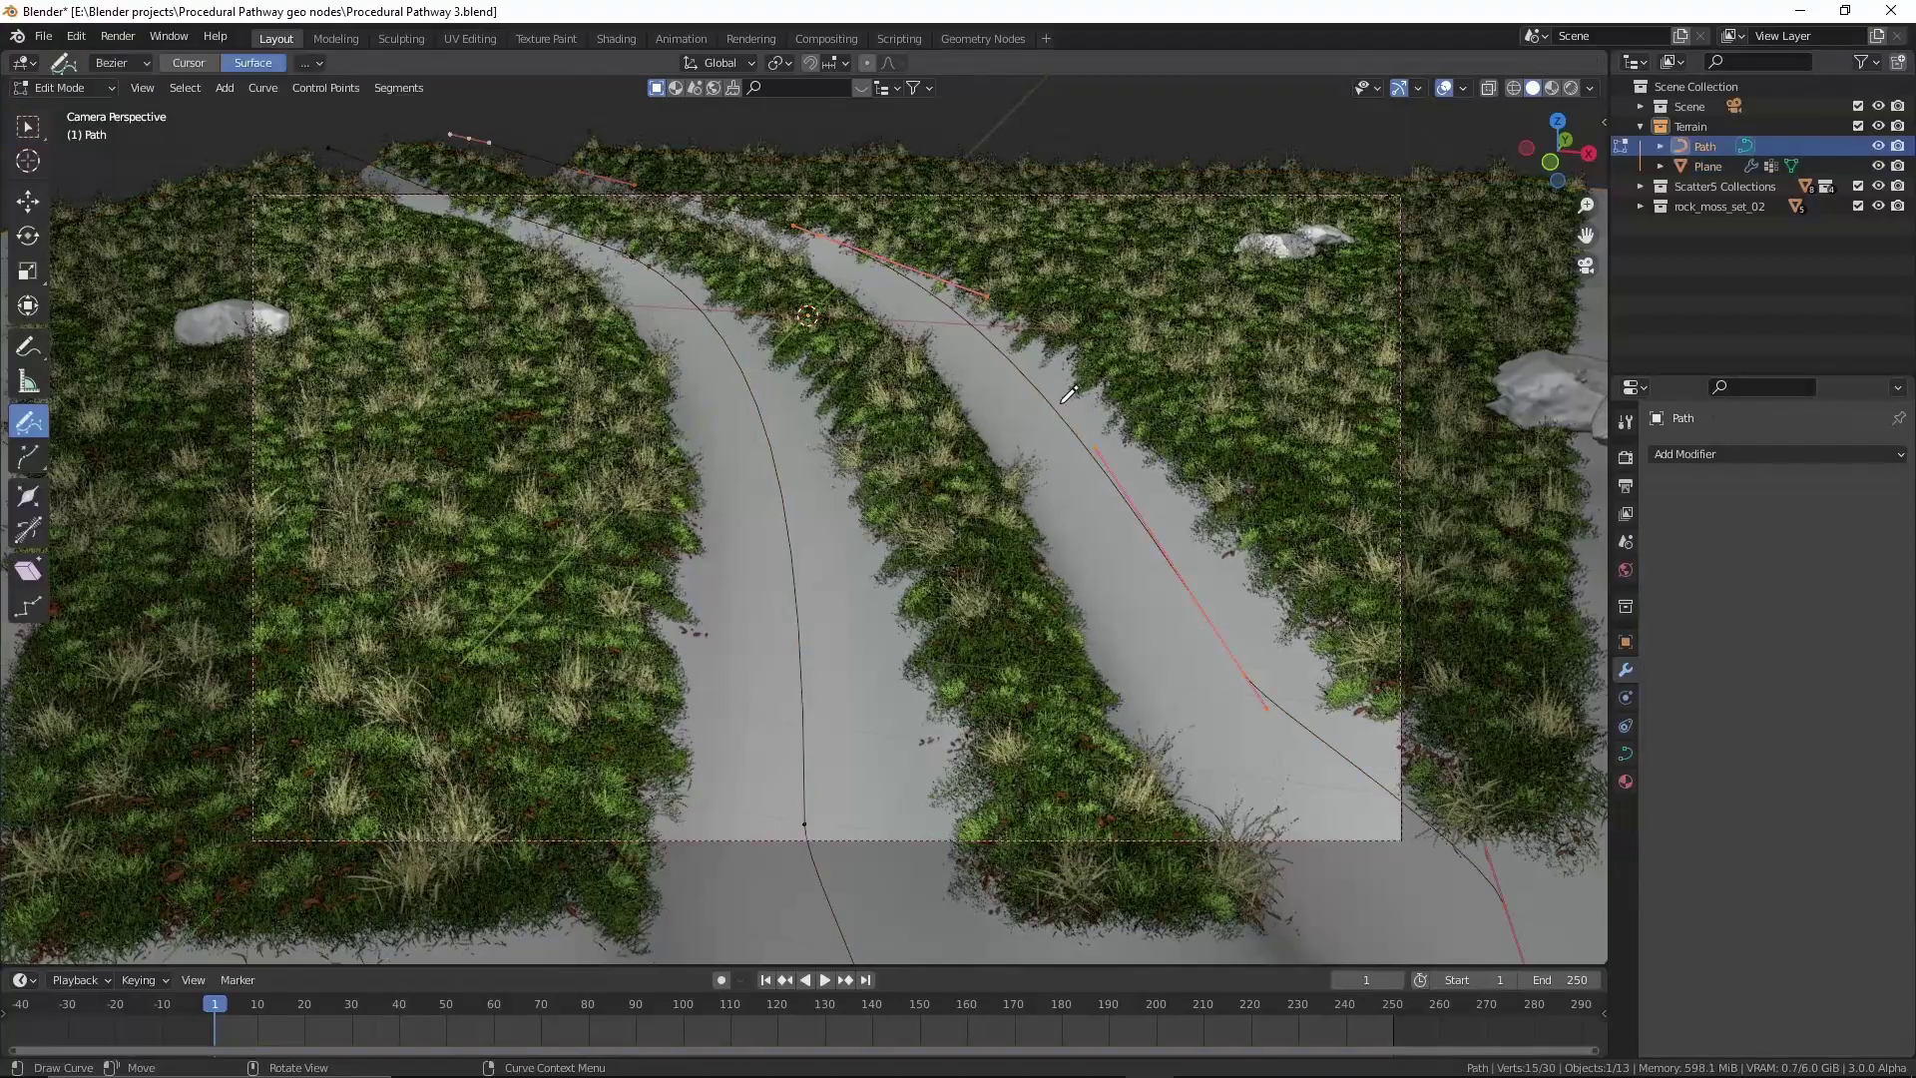
pyautogui.press('w')
pyautogui.scroll(-4, 1068, 396)
pyautogui.moveTo(1068, 395)
pyautogui.mouseDown(button='middle')
pyautogui.moveTo(1029, 452)
pyautogui.moveTo(948, 430)
pyautogui.mouseUp(button='middle')
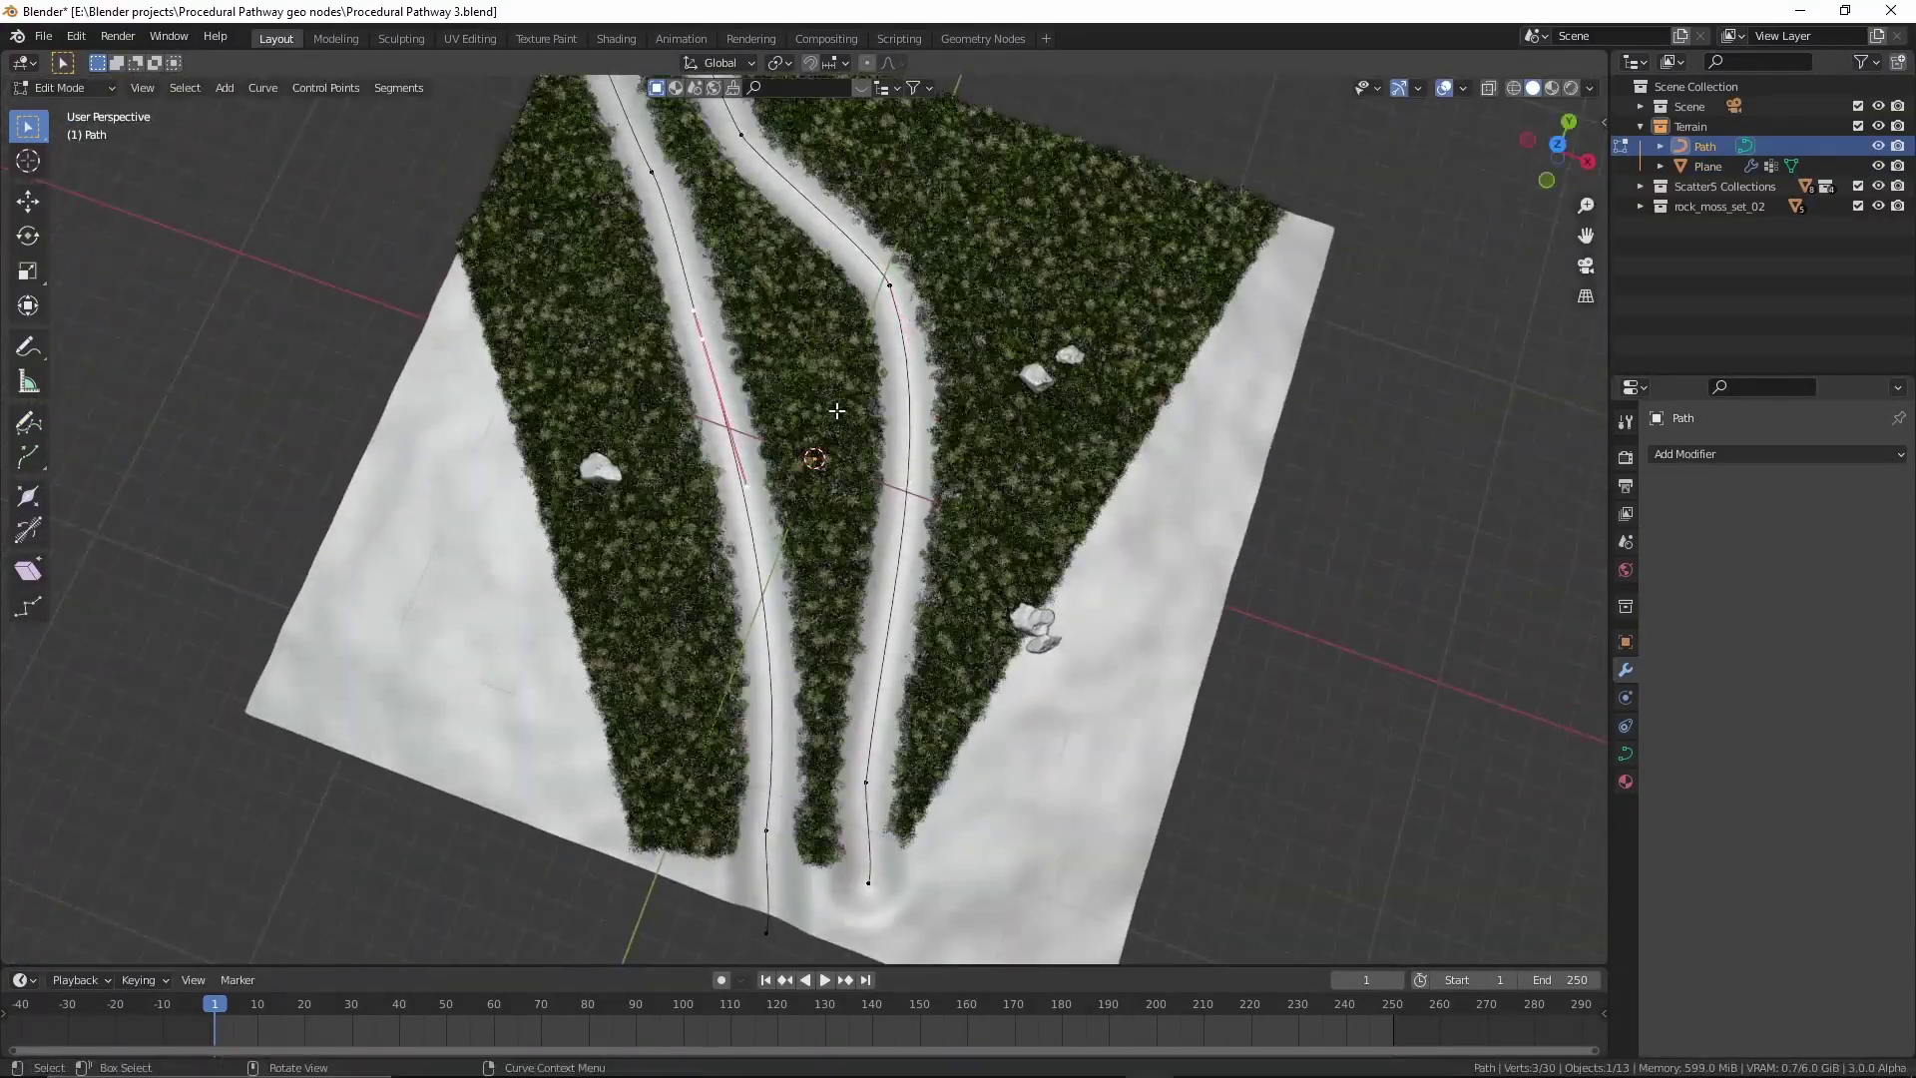
pyautogui.click(14, 427)
pyautogui.moveTo(519, 519)
pyautogui.mouseDown()
pyautogui.moveTo(948, 396)
pyautogui.moveTo(1096, 379)
pyautogui.mouseUp()
pyautogui.press('KP_0')
pyautogui.press('Tab')
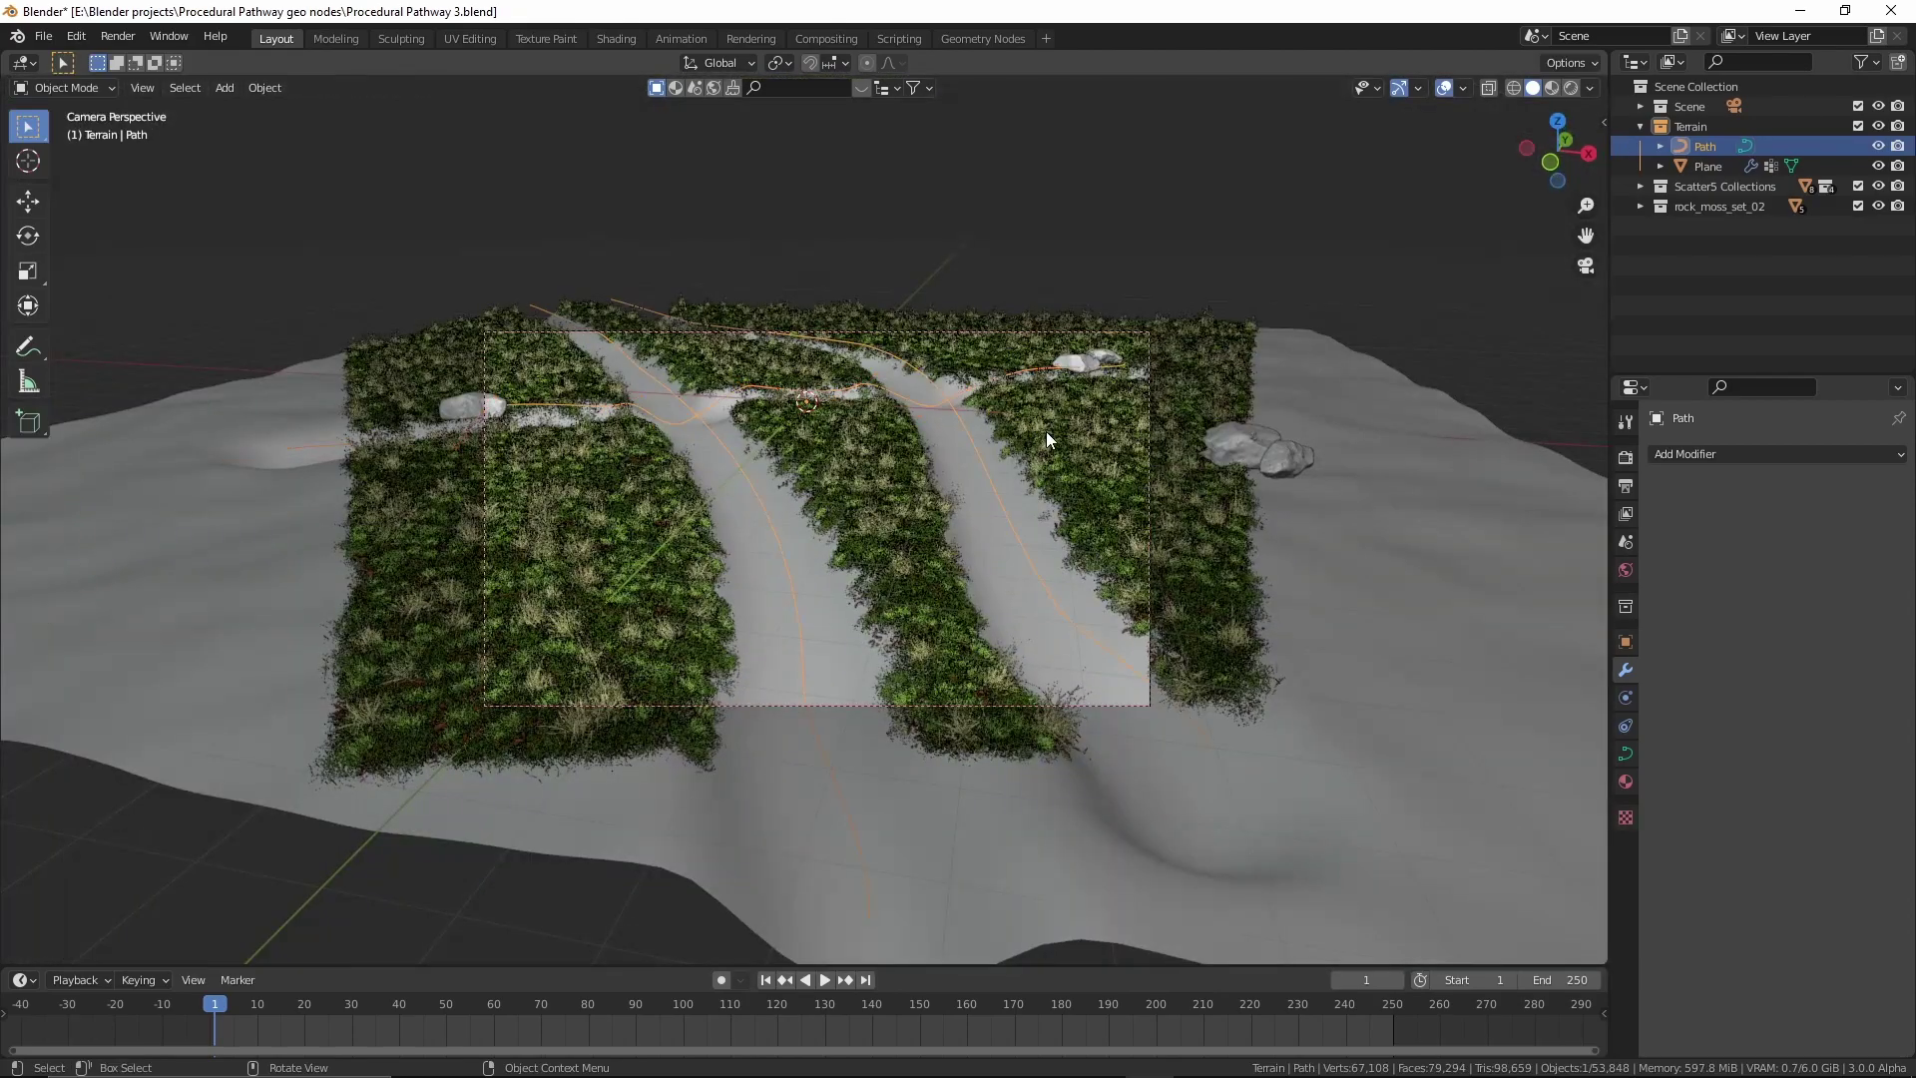
# Preview the crossing paths through the camera in a different shading mode.
pyautogui.scroll(2, 1047, 439)
pyautogui.press('z')
pyautogui.click(1450, 543)
pyautogui.scroll(3, 1451, 543)
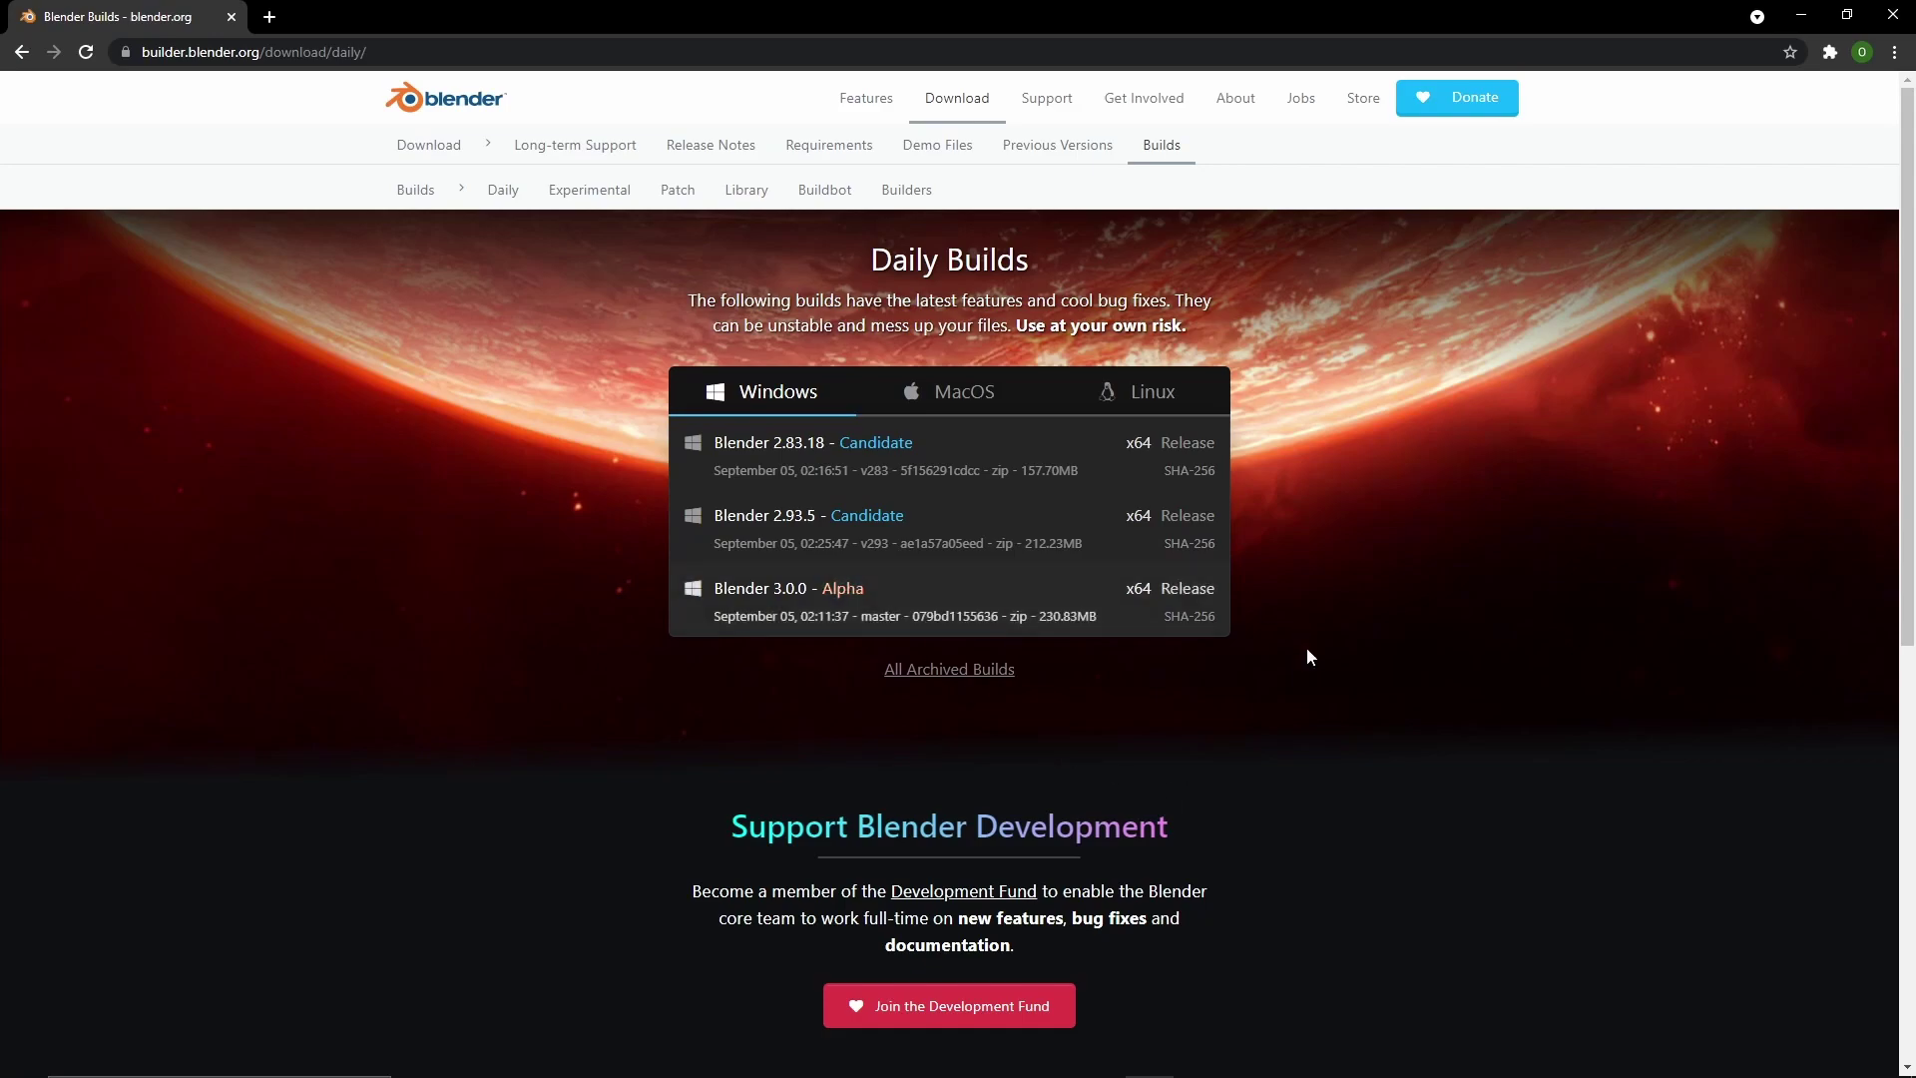
# Switch to the Blender 3.0.0 alpha folder in File Explorer, launch the blender application, and dismiss its splash screen.
pyautogui.hotkey('alt', 'Tab')
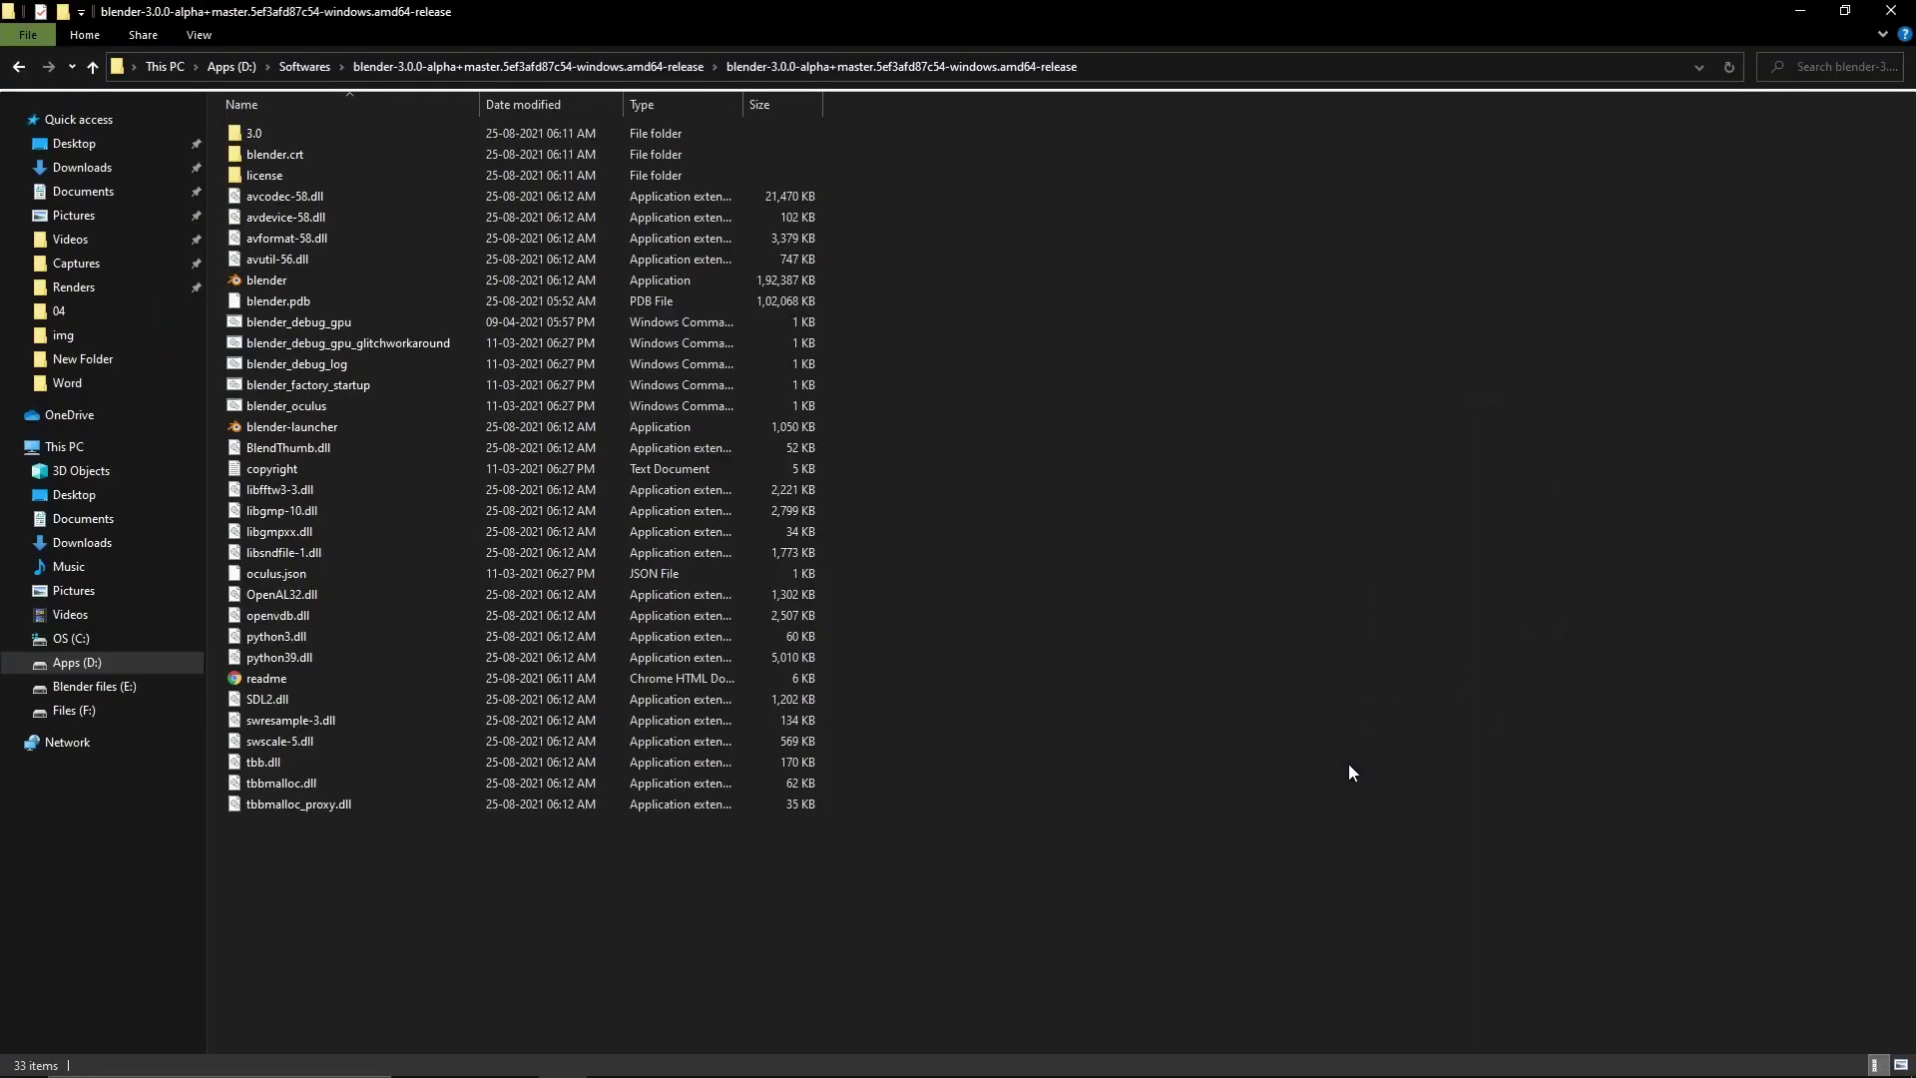
pyautogui.doubleClick(333, 285)
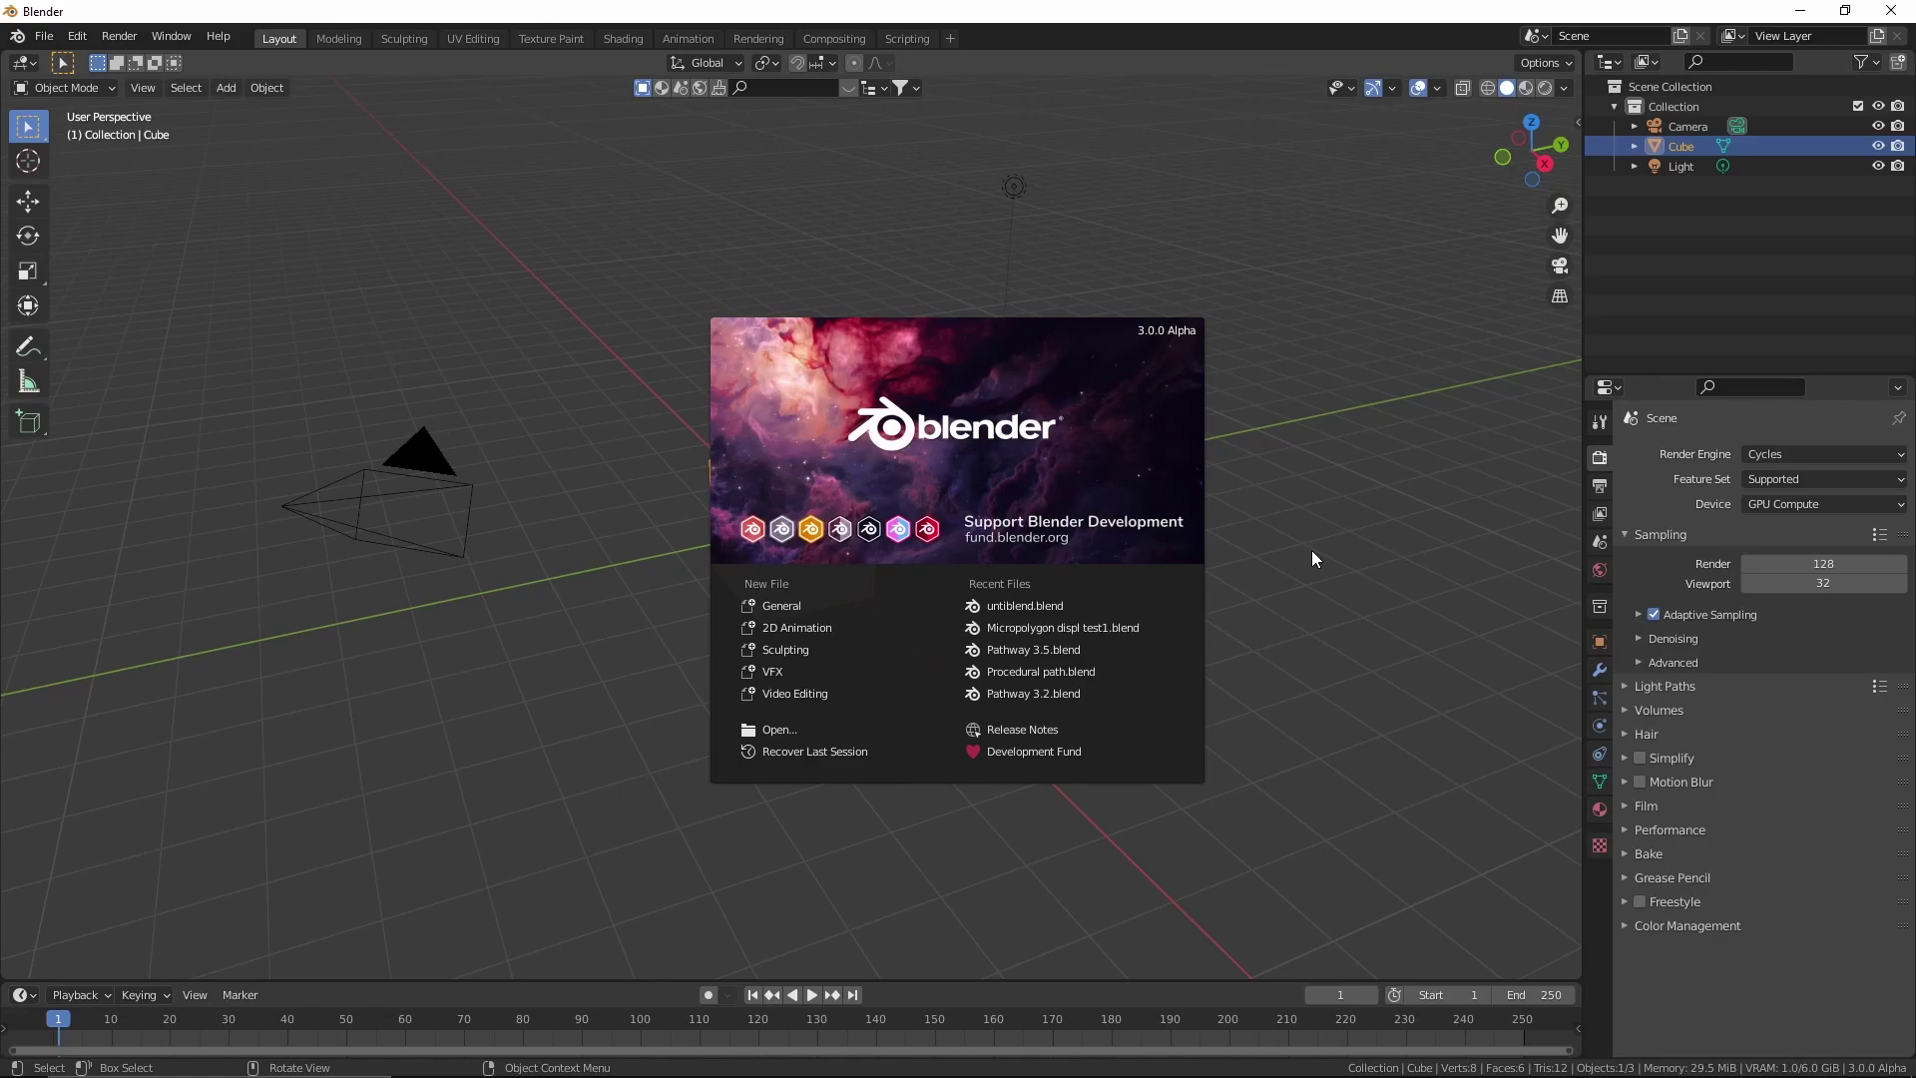
pyautogui.click(1311, 552)
# Delete all the default objects and add a mesh plane.
pyautogui.press('a')
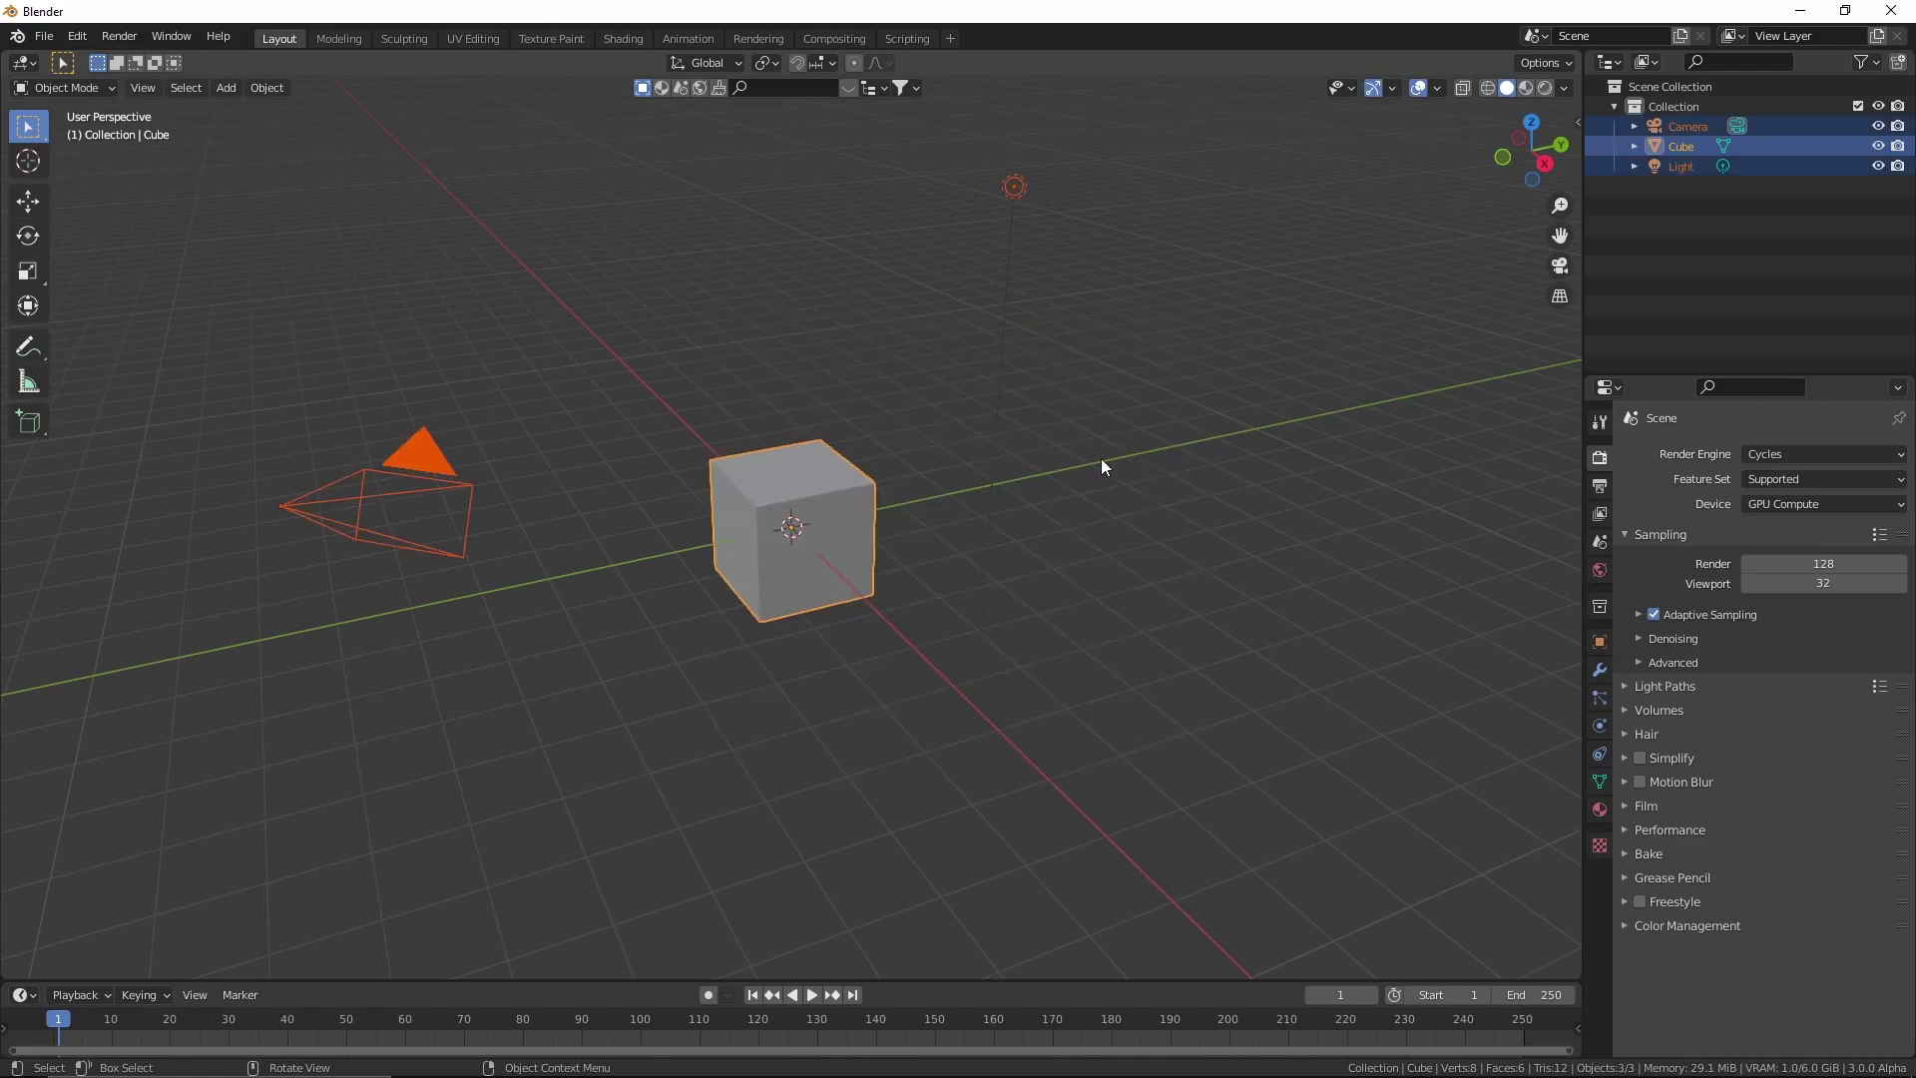
pyautogui.press('Delete')
pyautogui.hotkey('shift', 'a')
pyautogui.moveTo(668, 336)
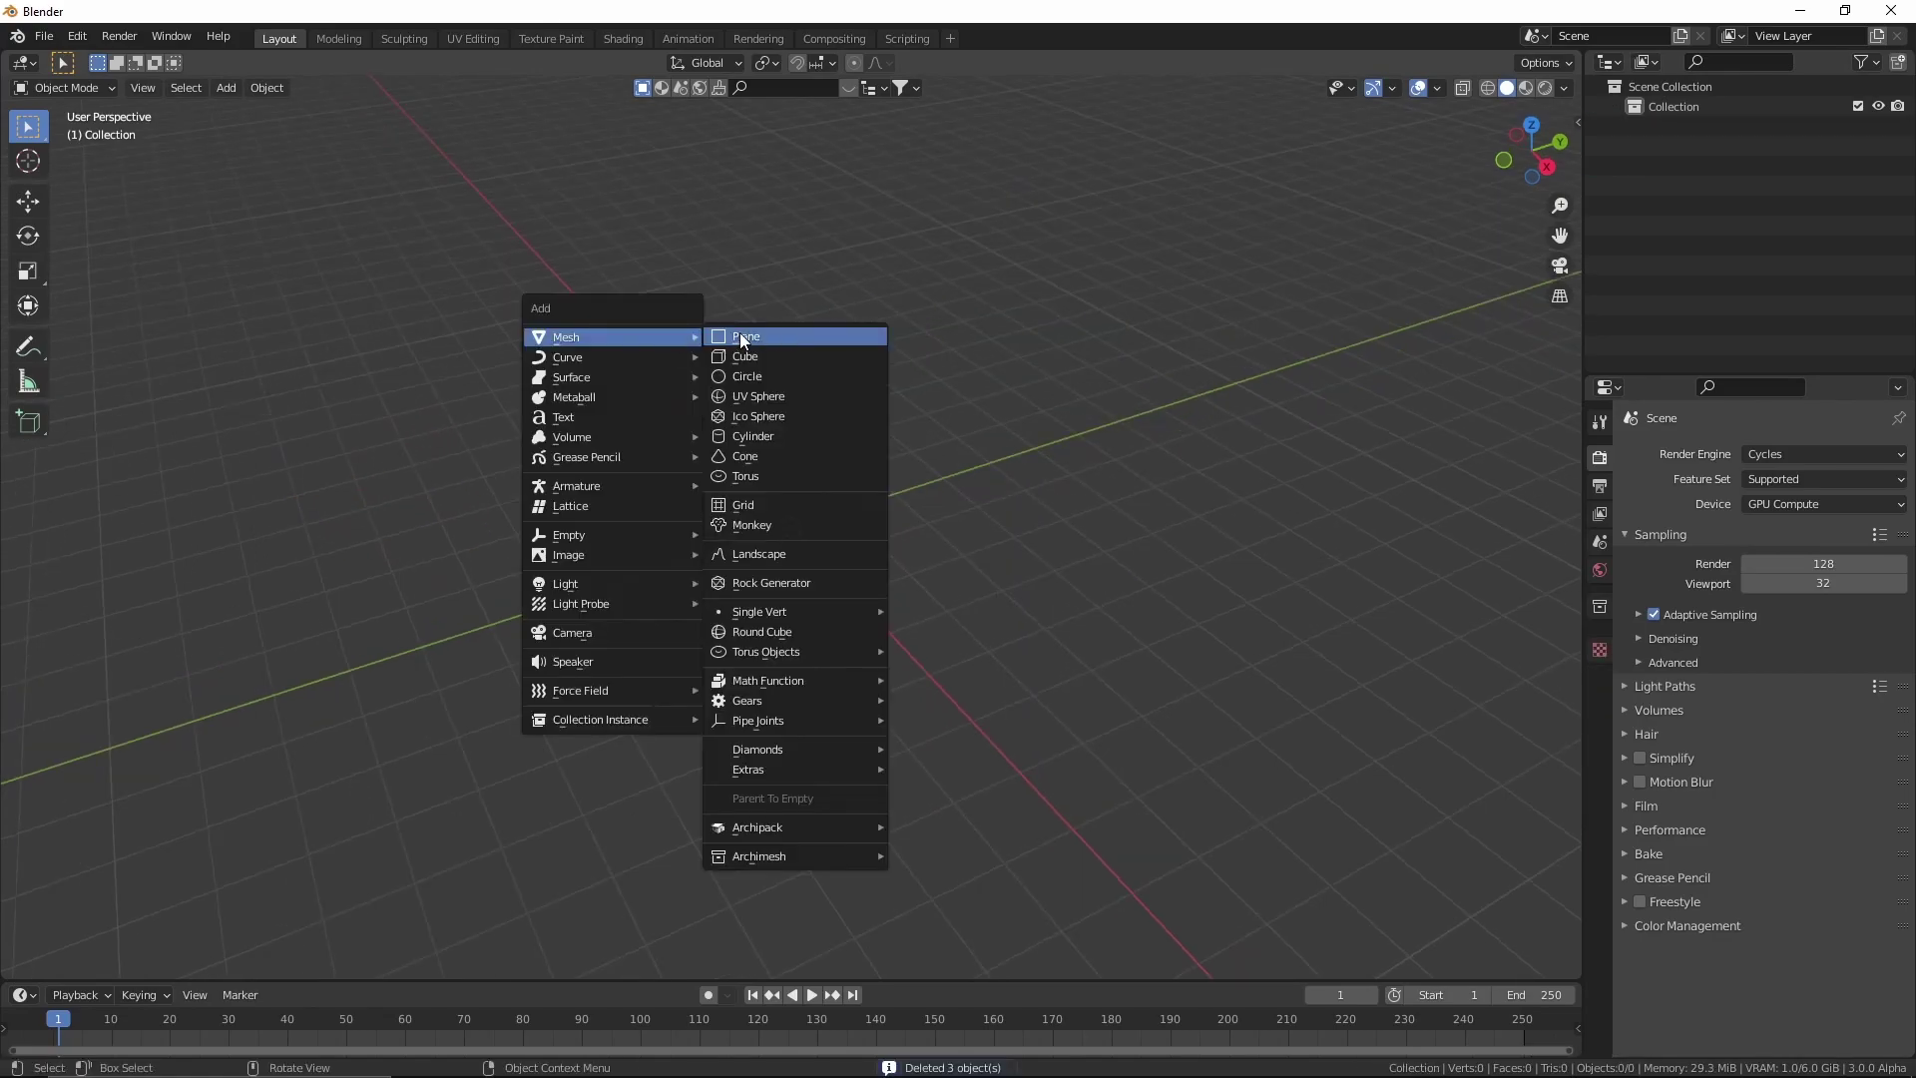
pyautogui.click(752, 339)
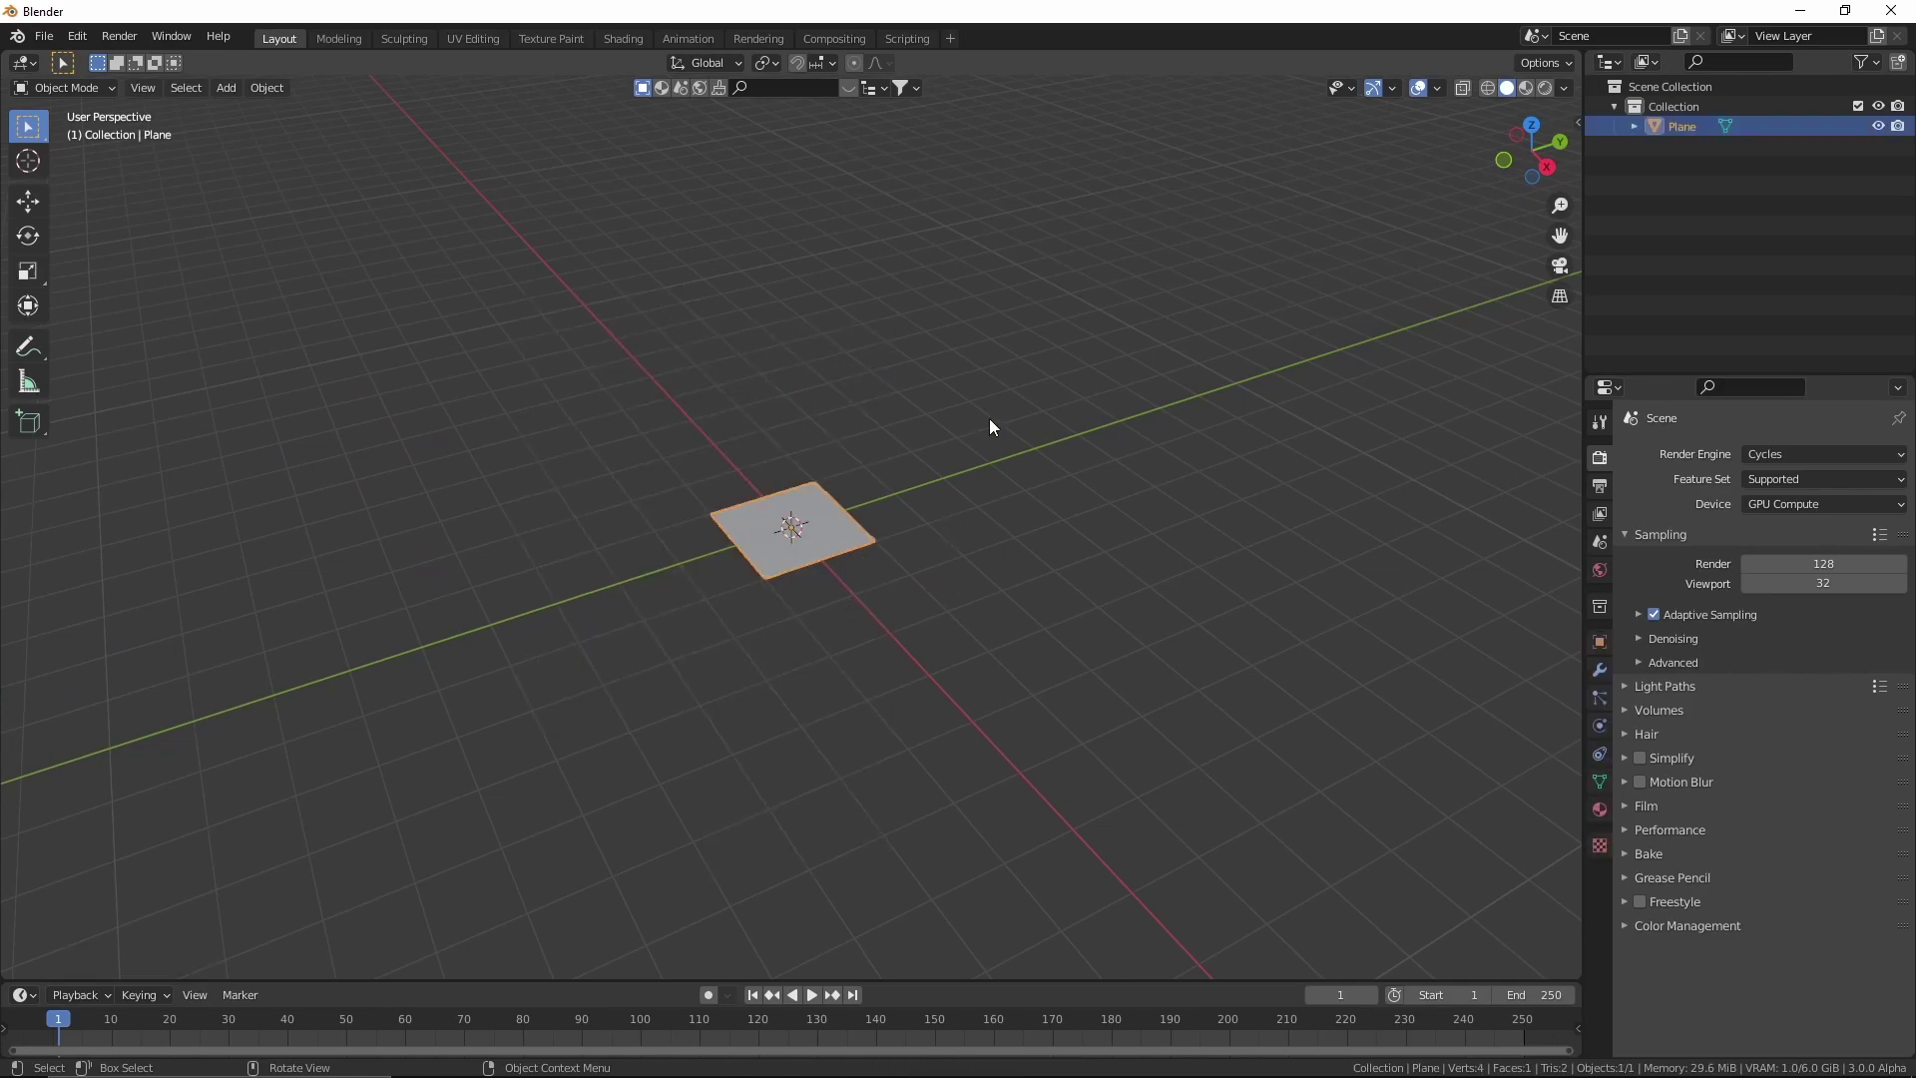
# Scale the plane's geometry by 10 in Edit Mode, return to Object Mode, and deselect it.
pyautogui.press('Tab')
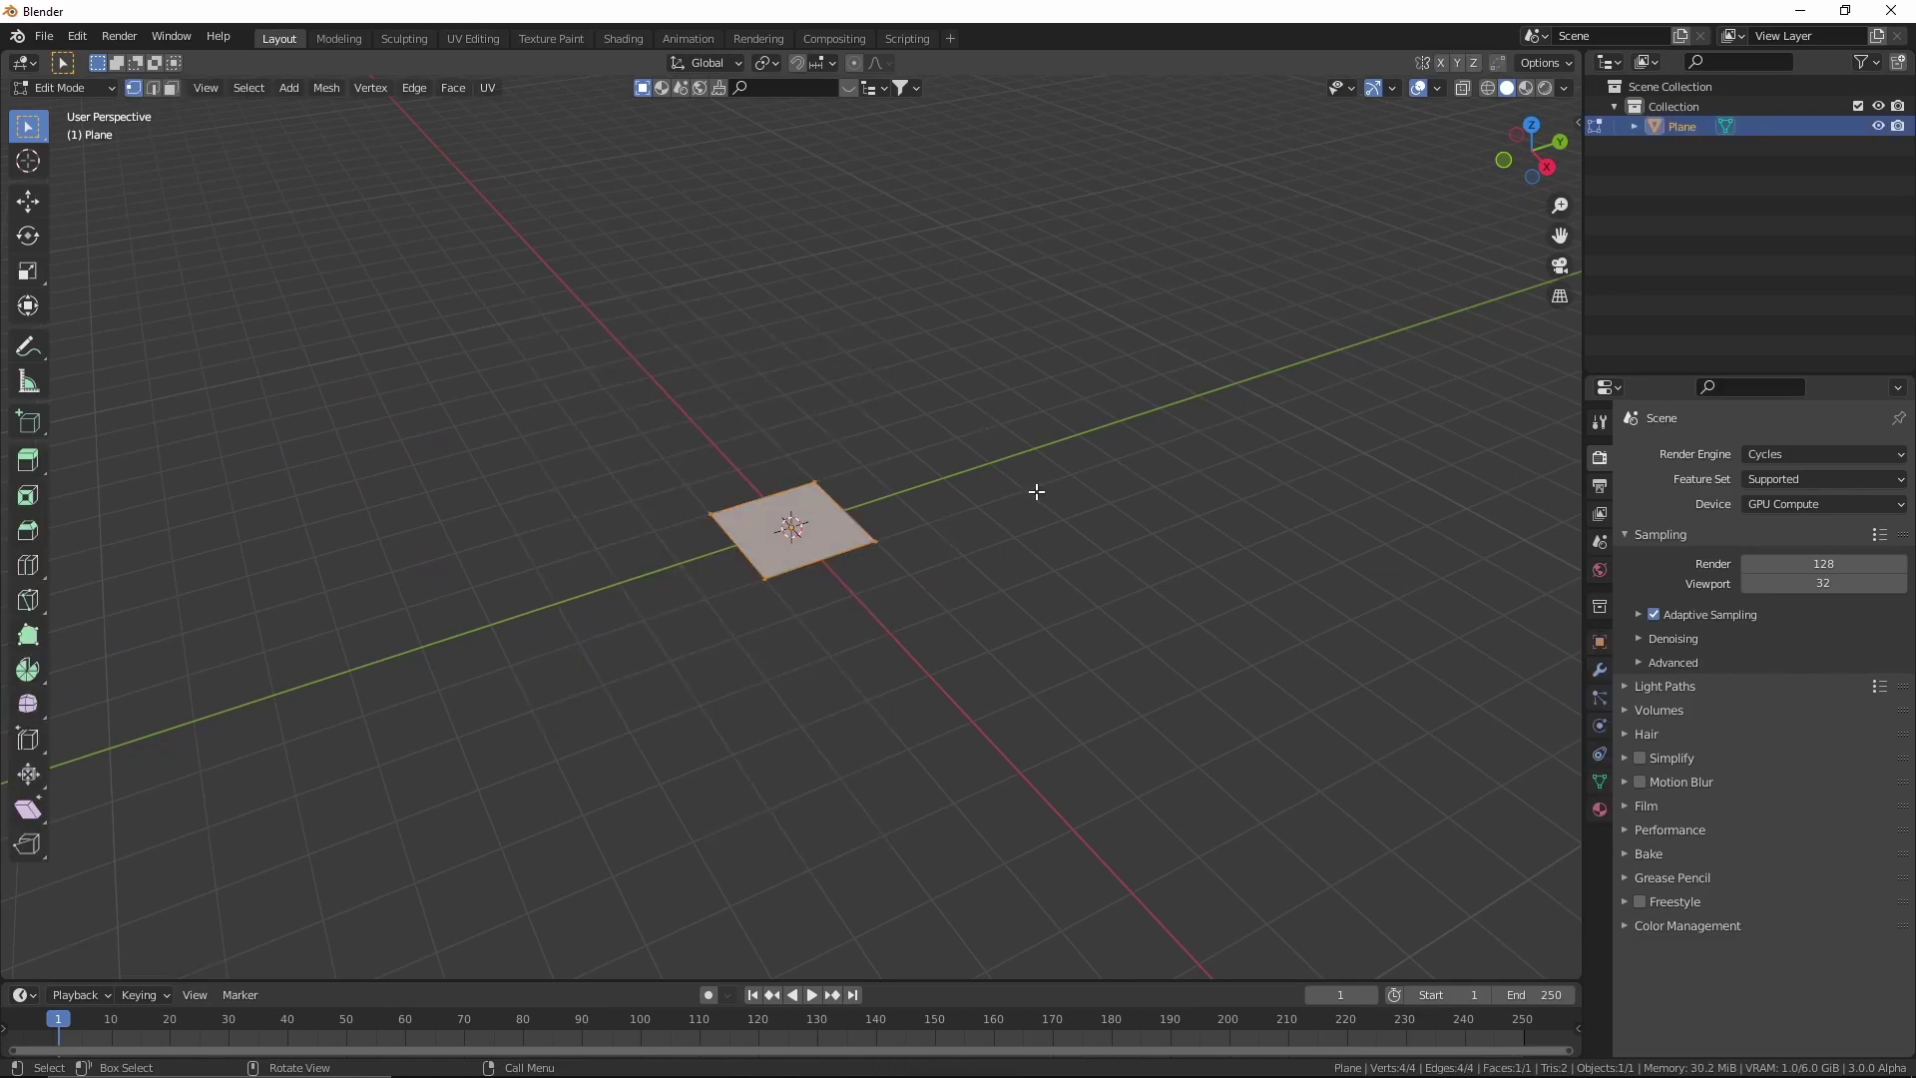
pyautogui.write('s10')
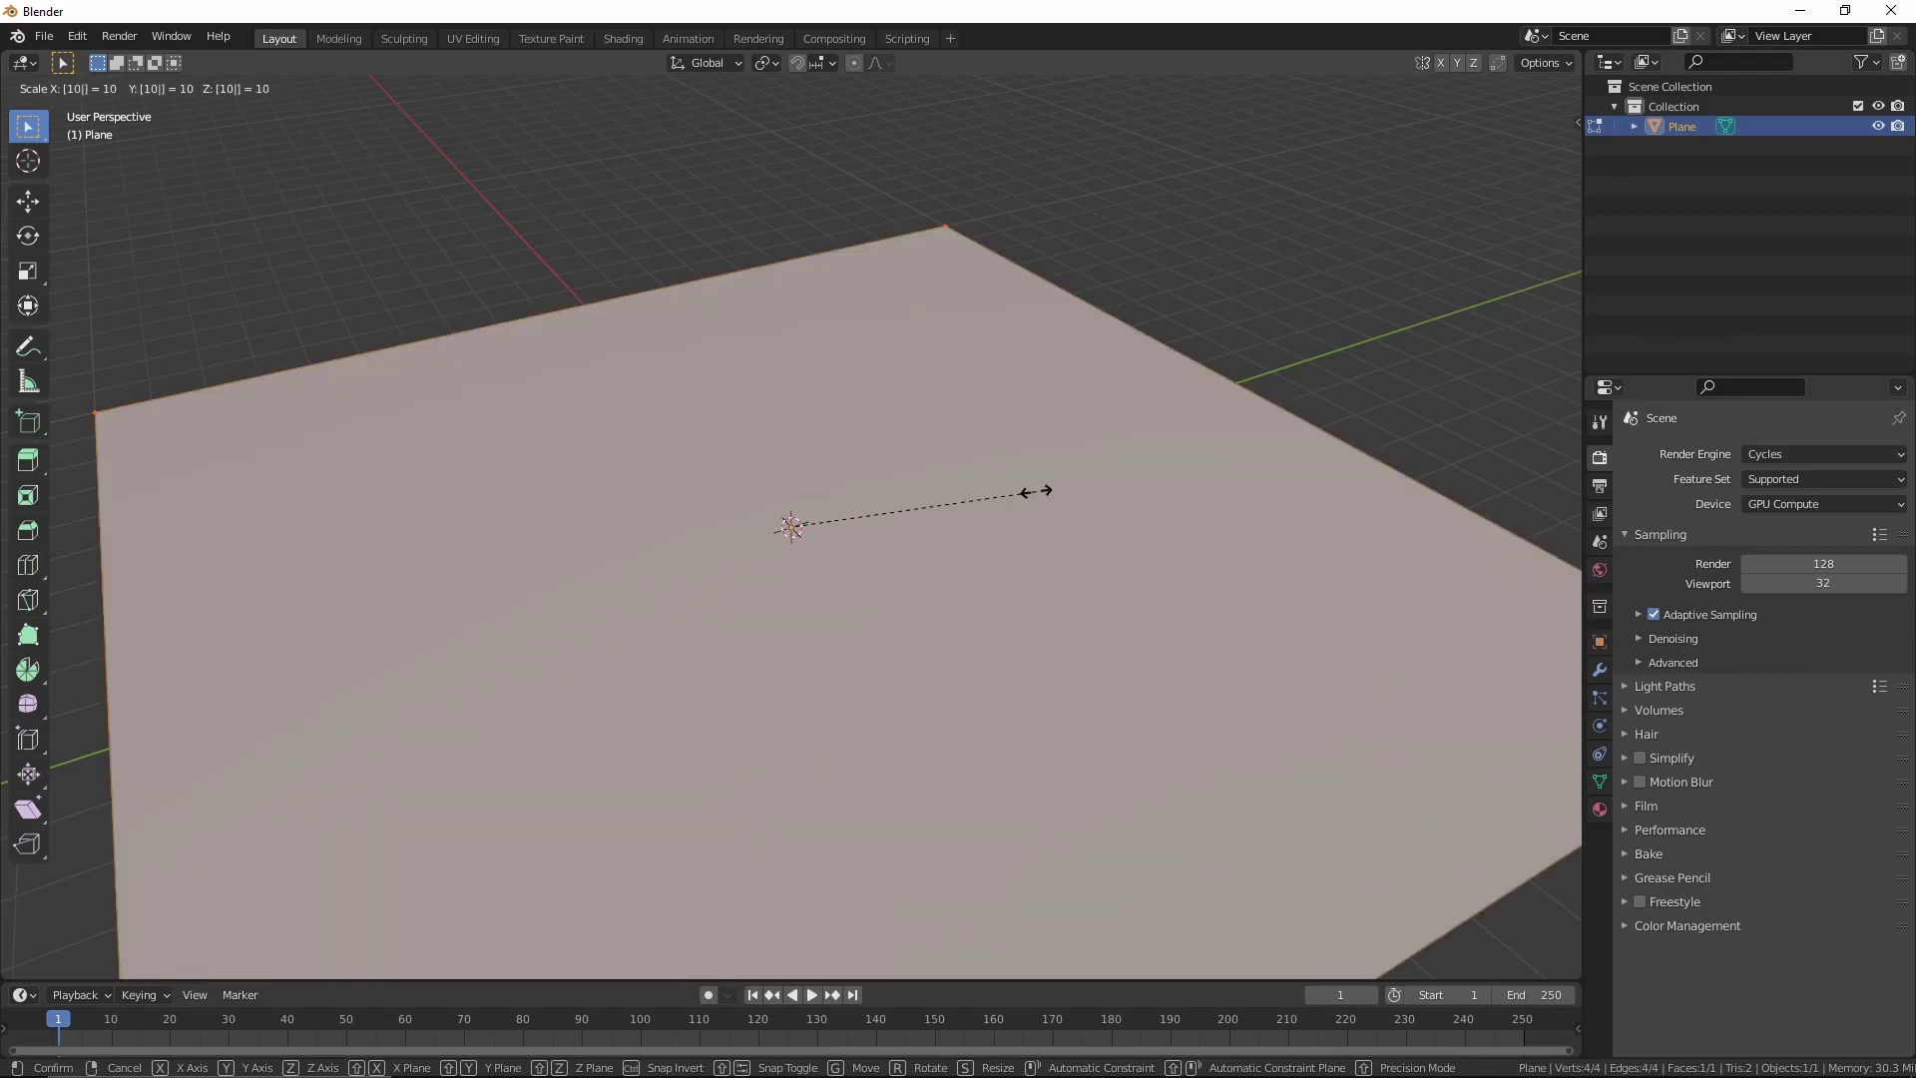
pyautogui.press('Return')
pyautogui.scroll(-5, 1038, 491)
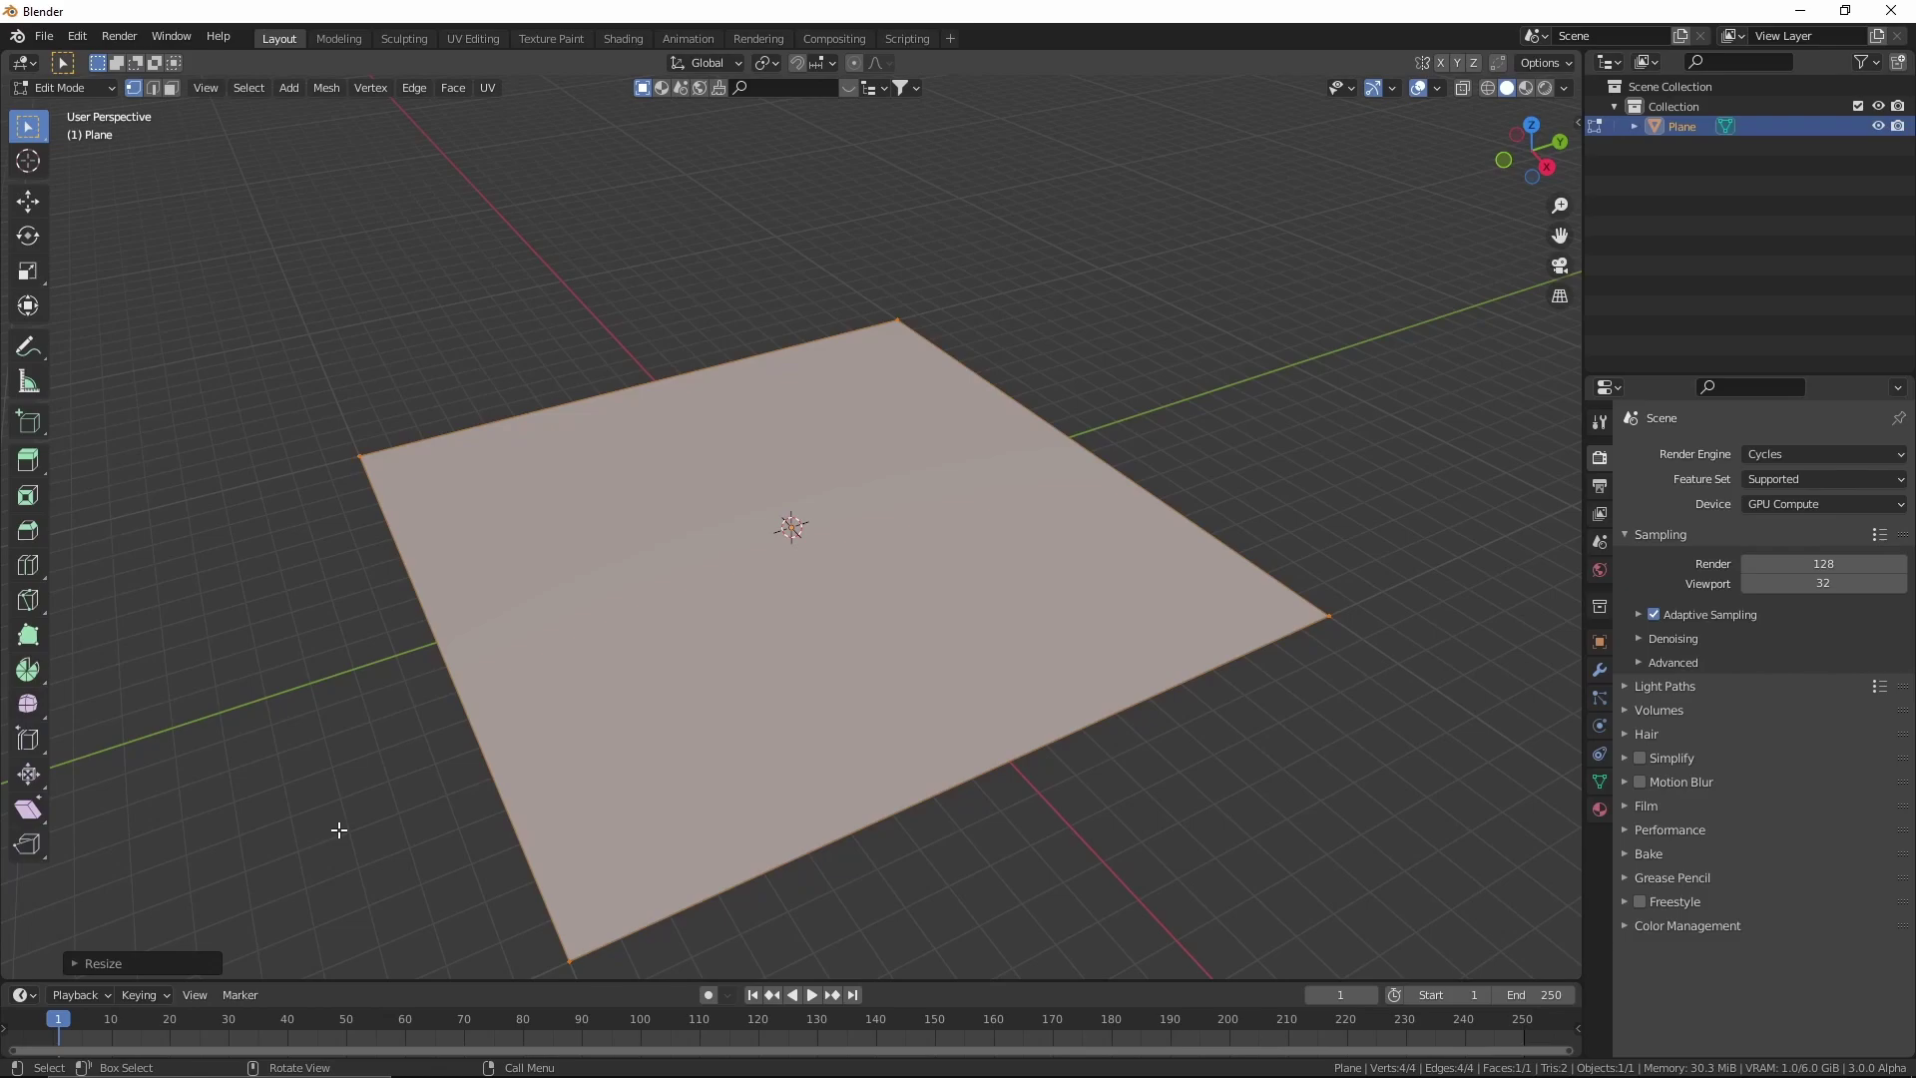
pyautogui.press('Tab')
pyautogui.click(317, 400)
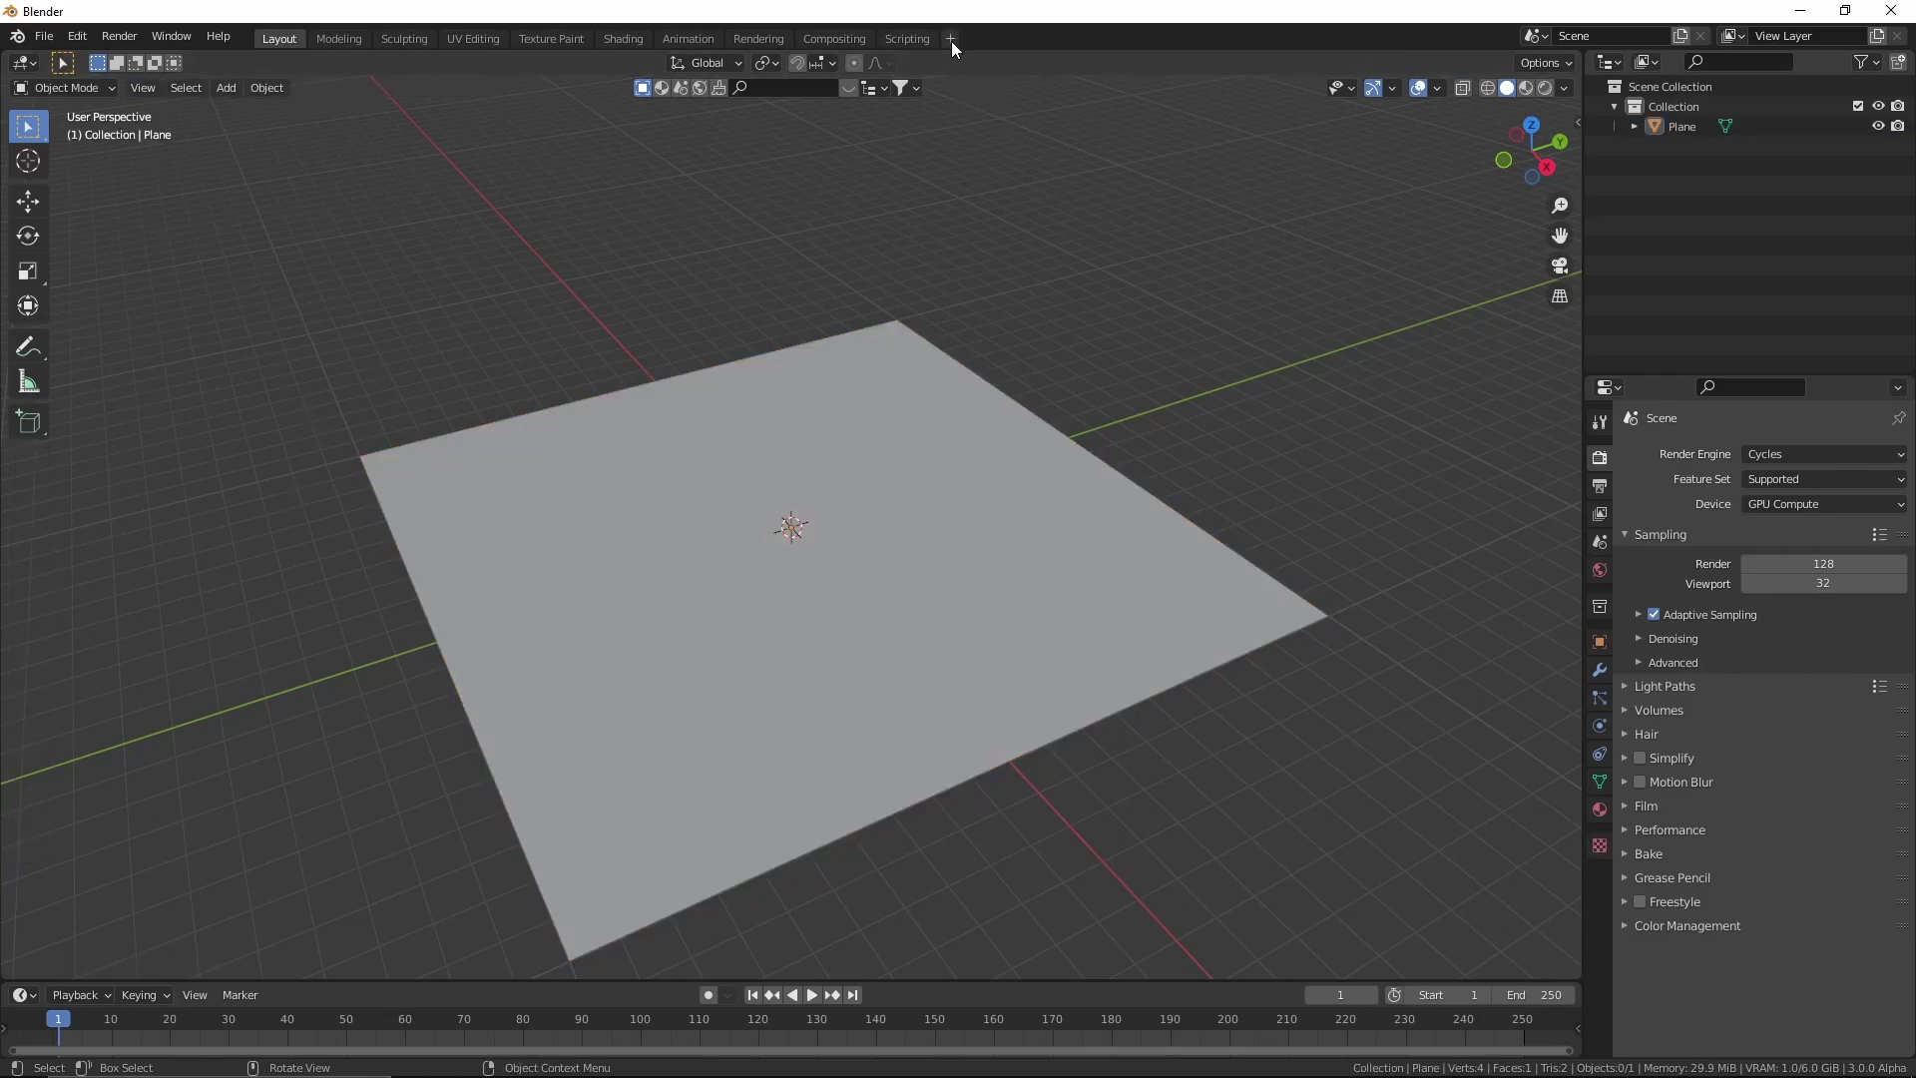
# Add a Geometry Nodes workspace and narrow the spreadsheet area to enlarge the 3D viewport.
pyautogui.click(950, 40)
pyautogui.moveTo(939, 76)
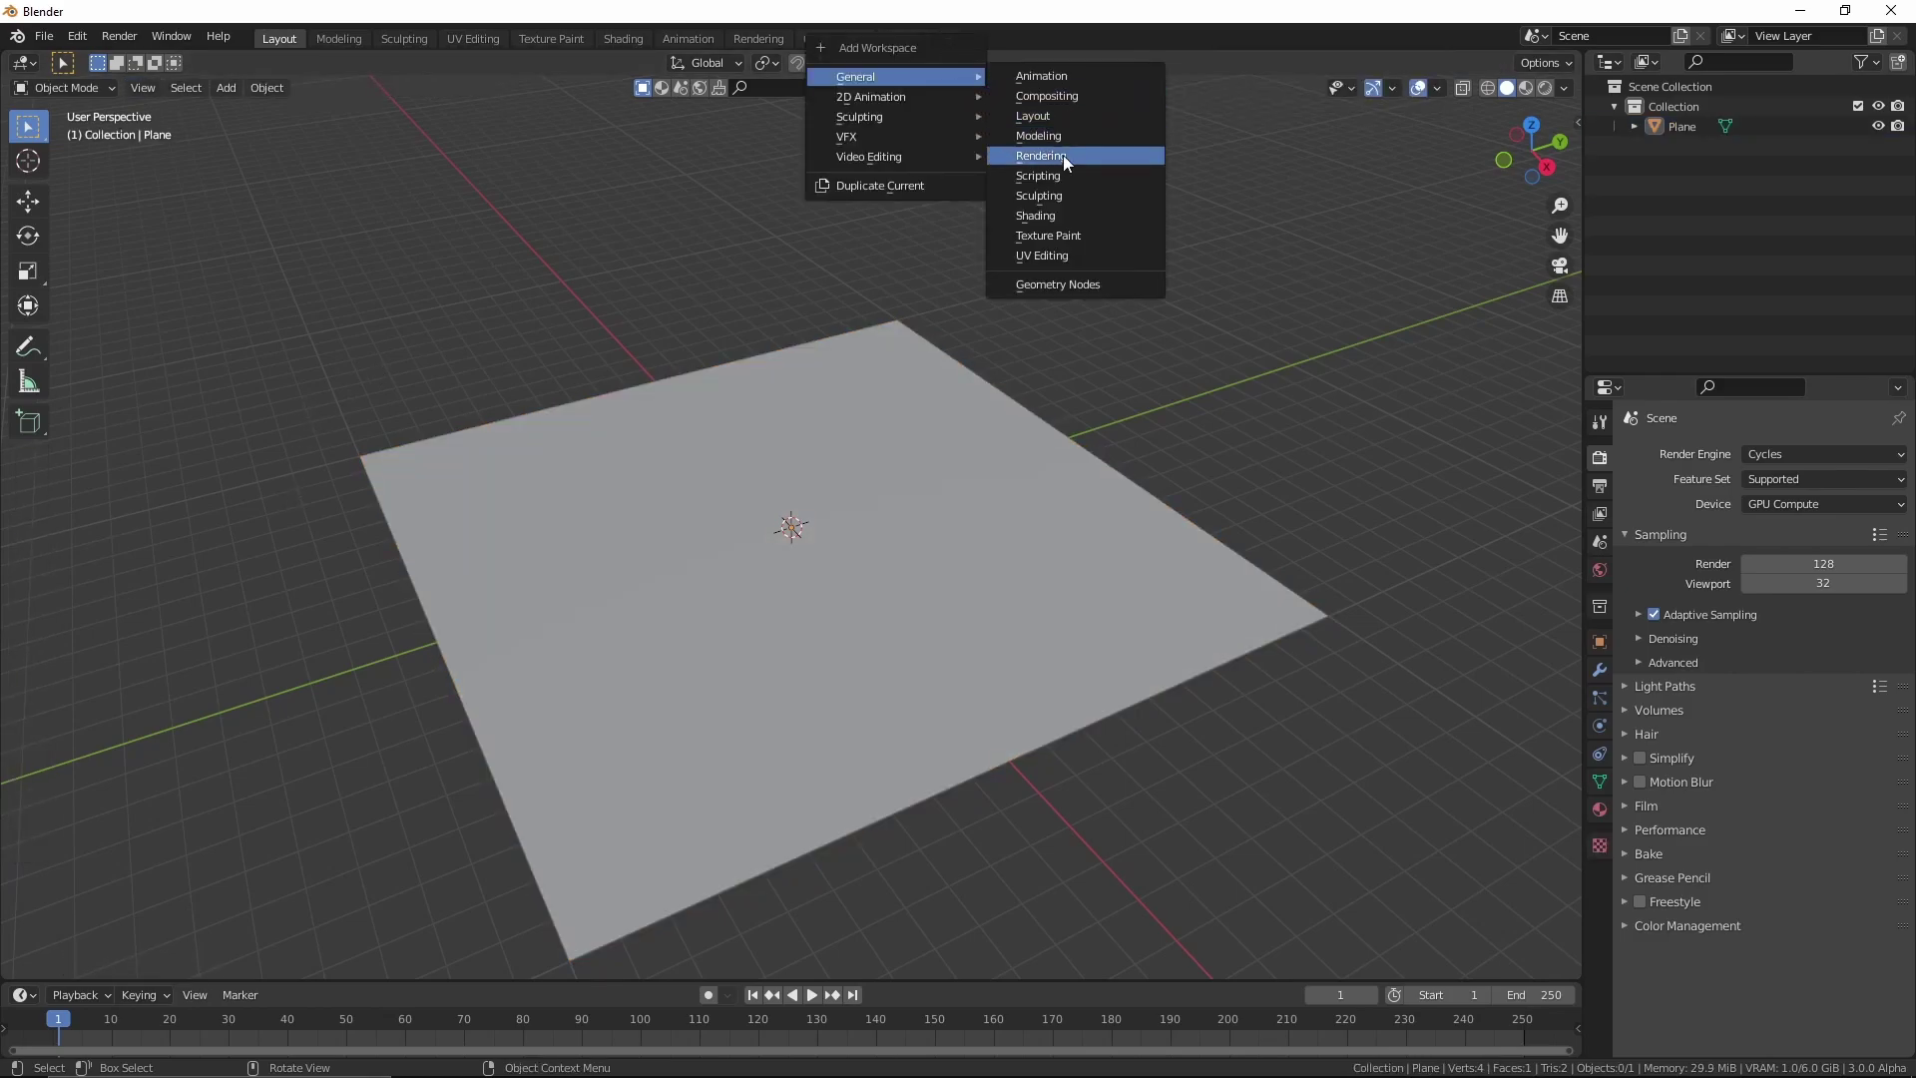
pyautogui.click(1056, 284)
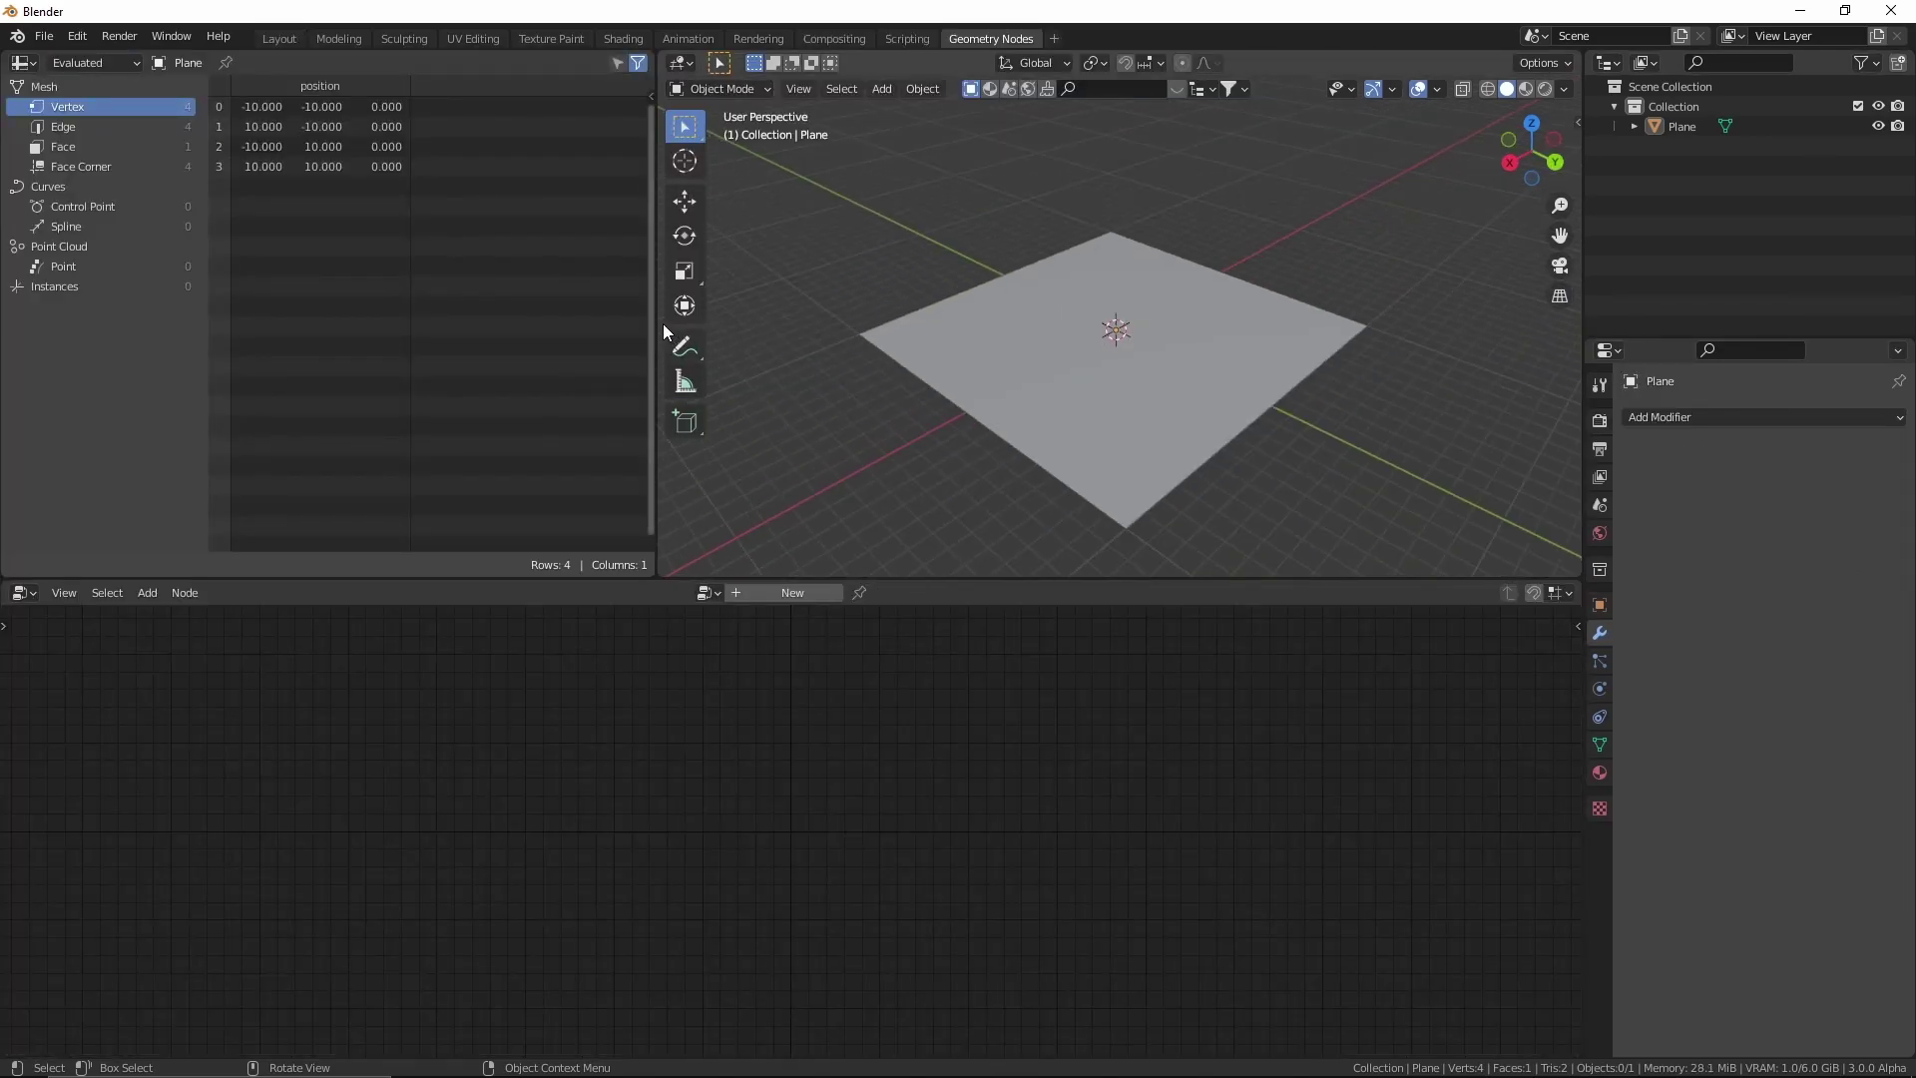
pyautogui.moveTo(657, 319); pyautogui.dragTo(417, 335)
pyautogui.press('t')
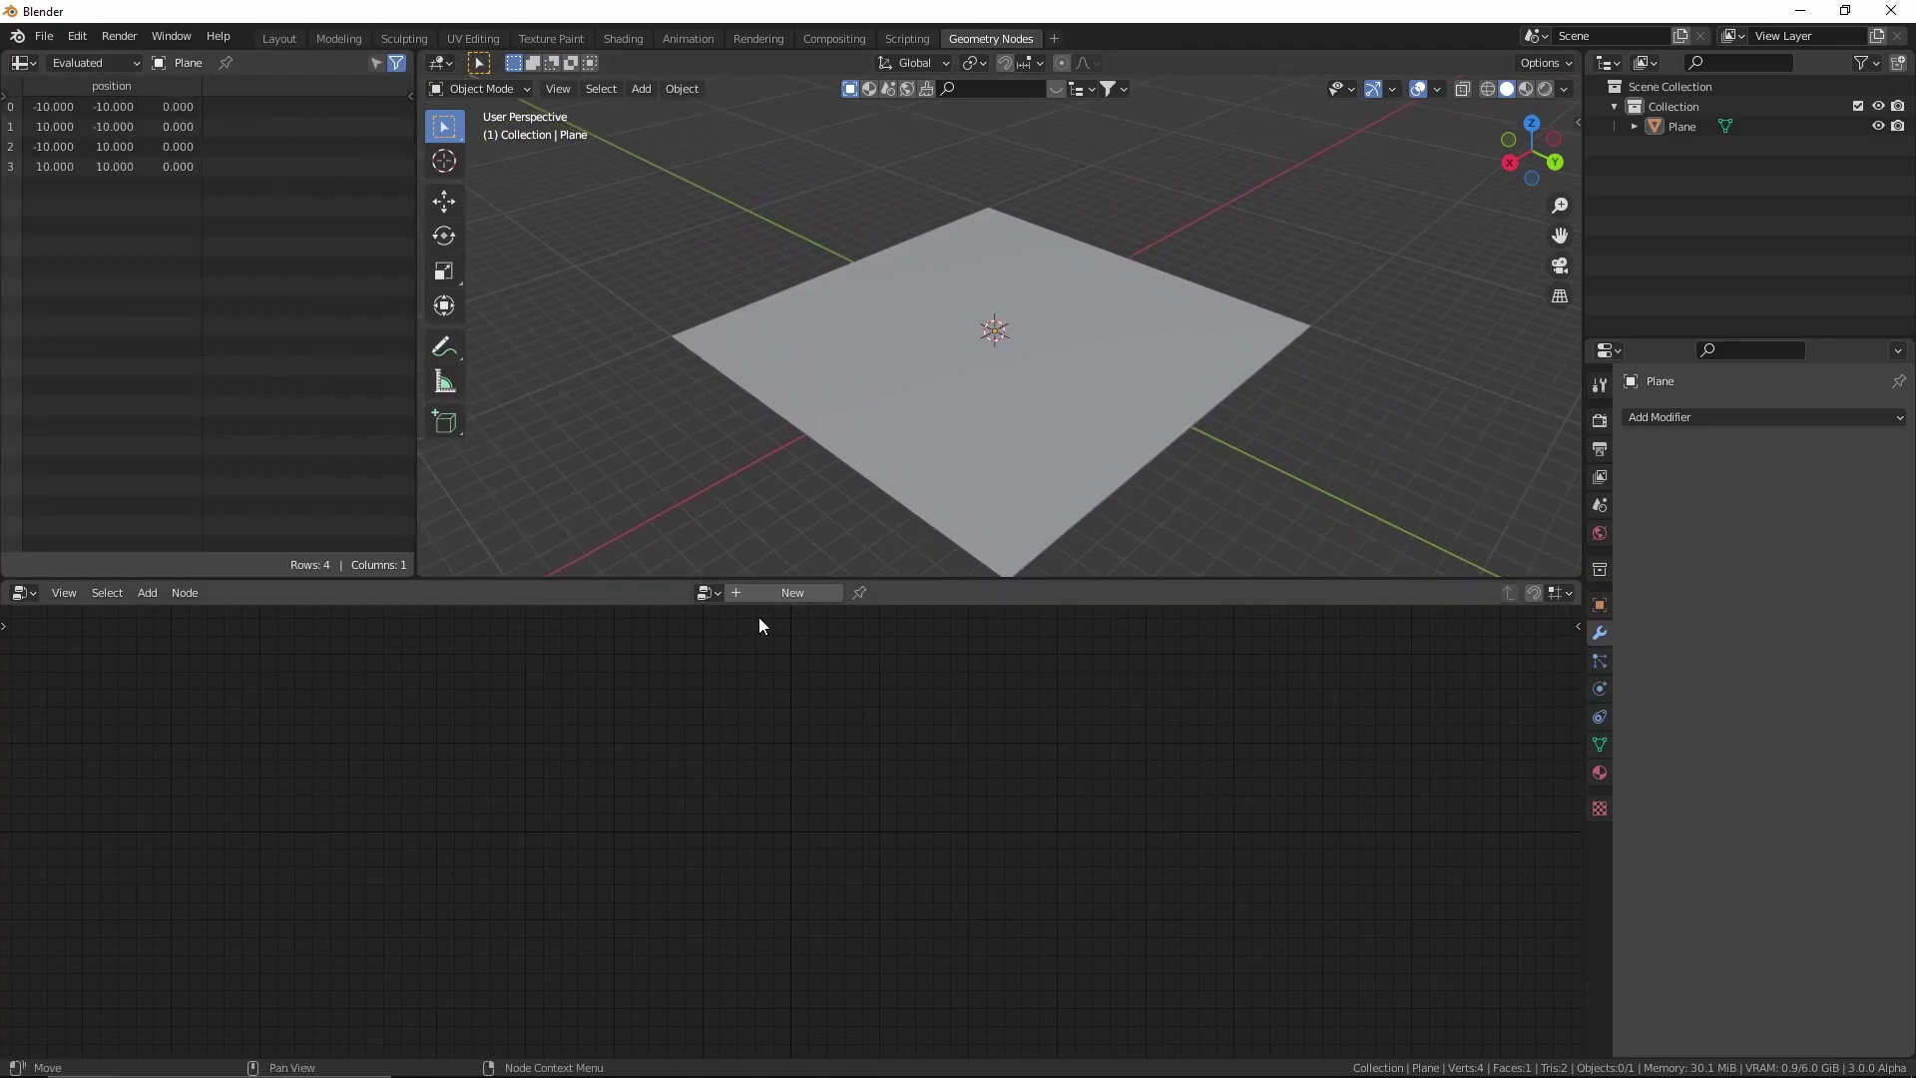
# Create a new geometry node tree on the plane and name it Pathway.
pyautogui.click(763, 594)
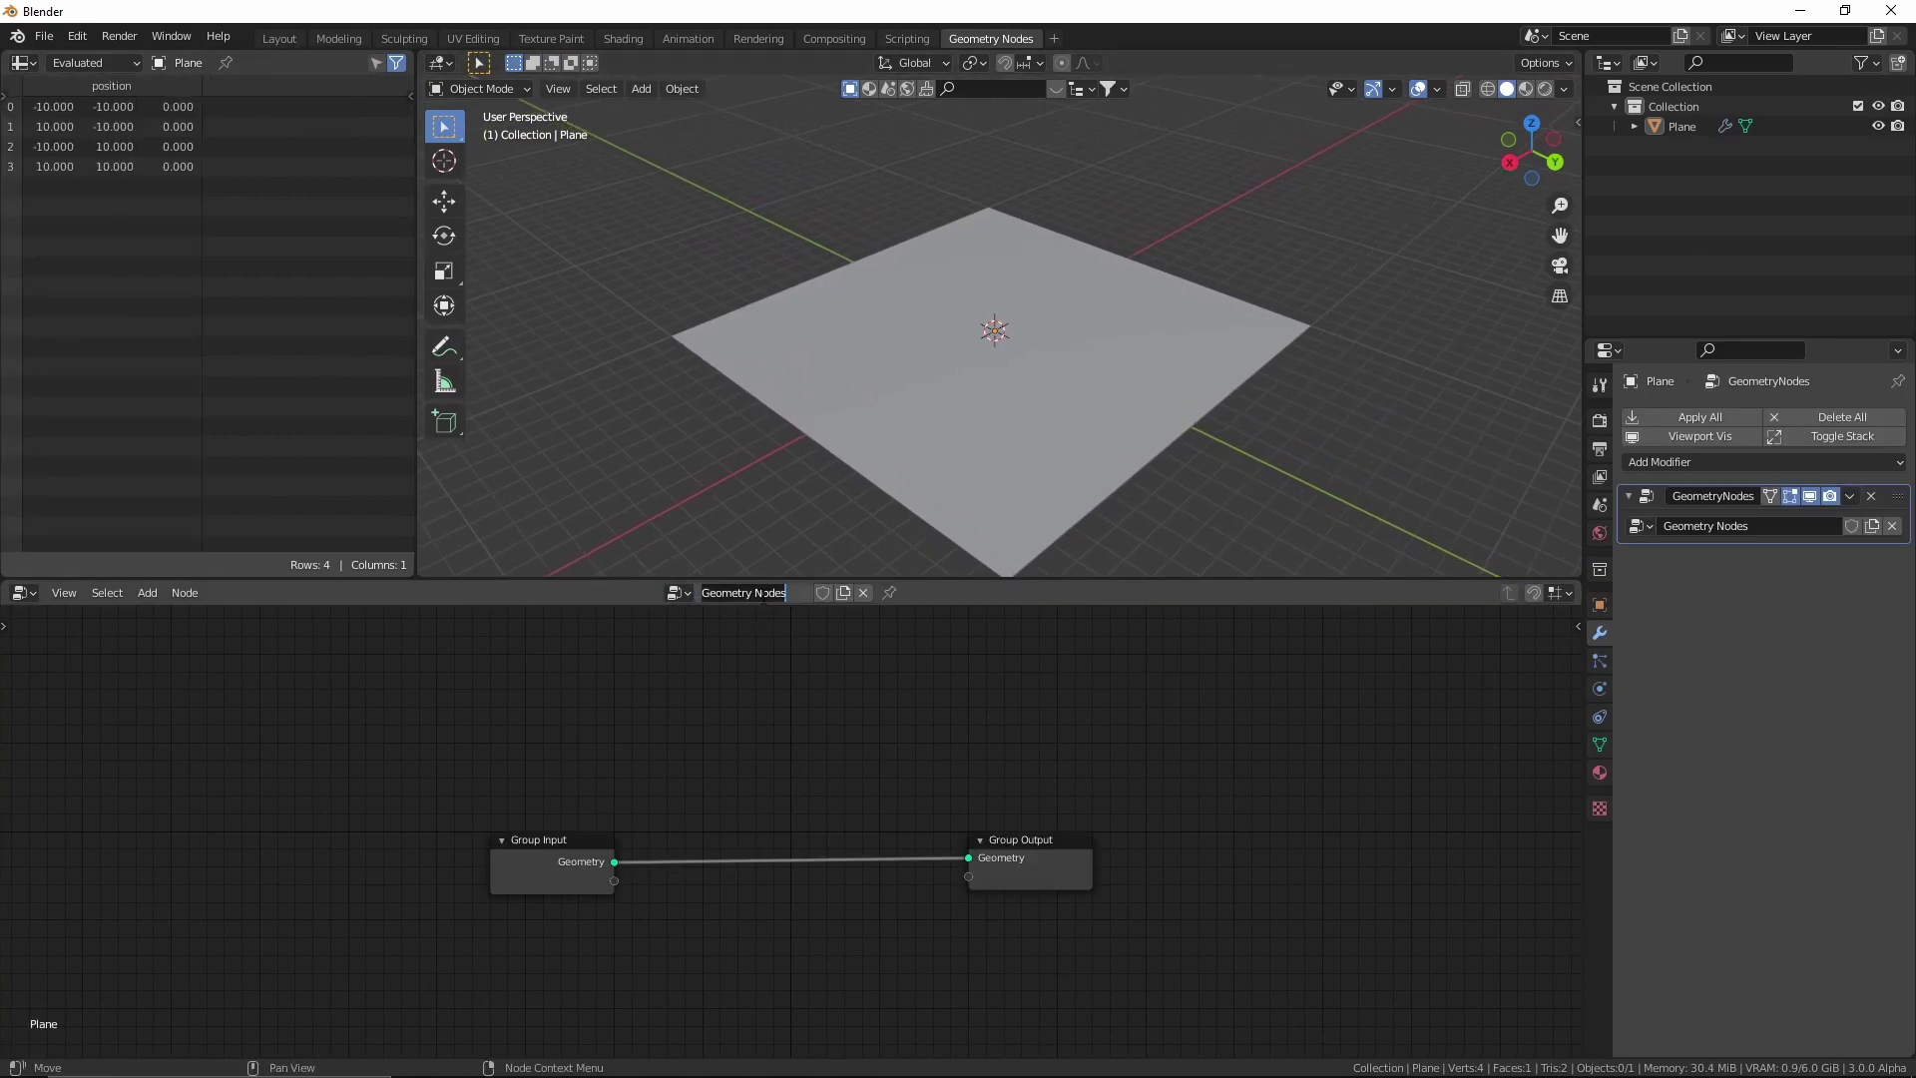
pyautogui.write('Pathway')
pyautogui.press('Return')
# Examine the plane's base mesh in Edit Mode and return to Object Mode.
pyautogui.click(1028, 330)
pyautogui.press('Tab')
pyautogui.scroll(-1, 1138, 354)
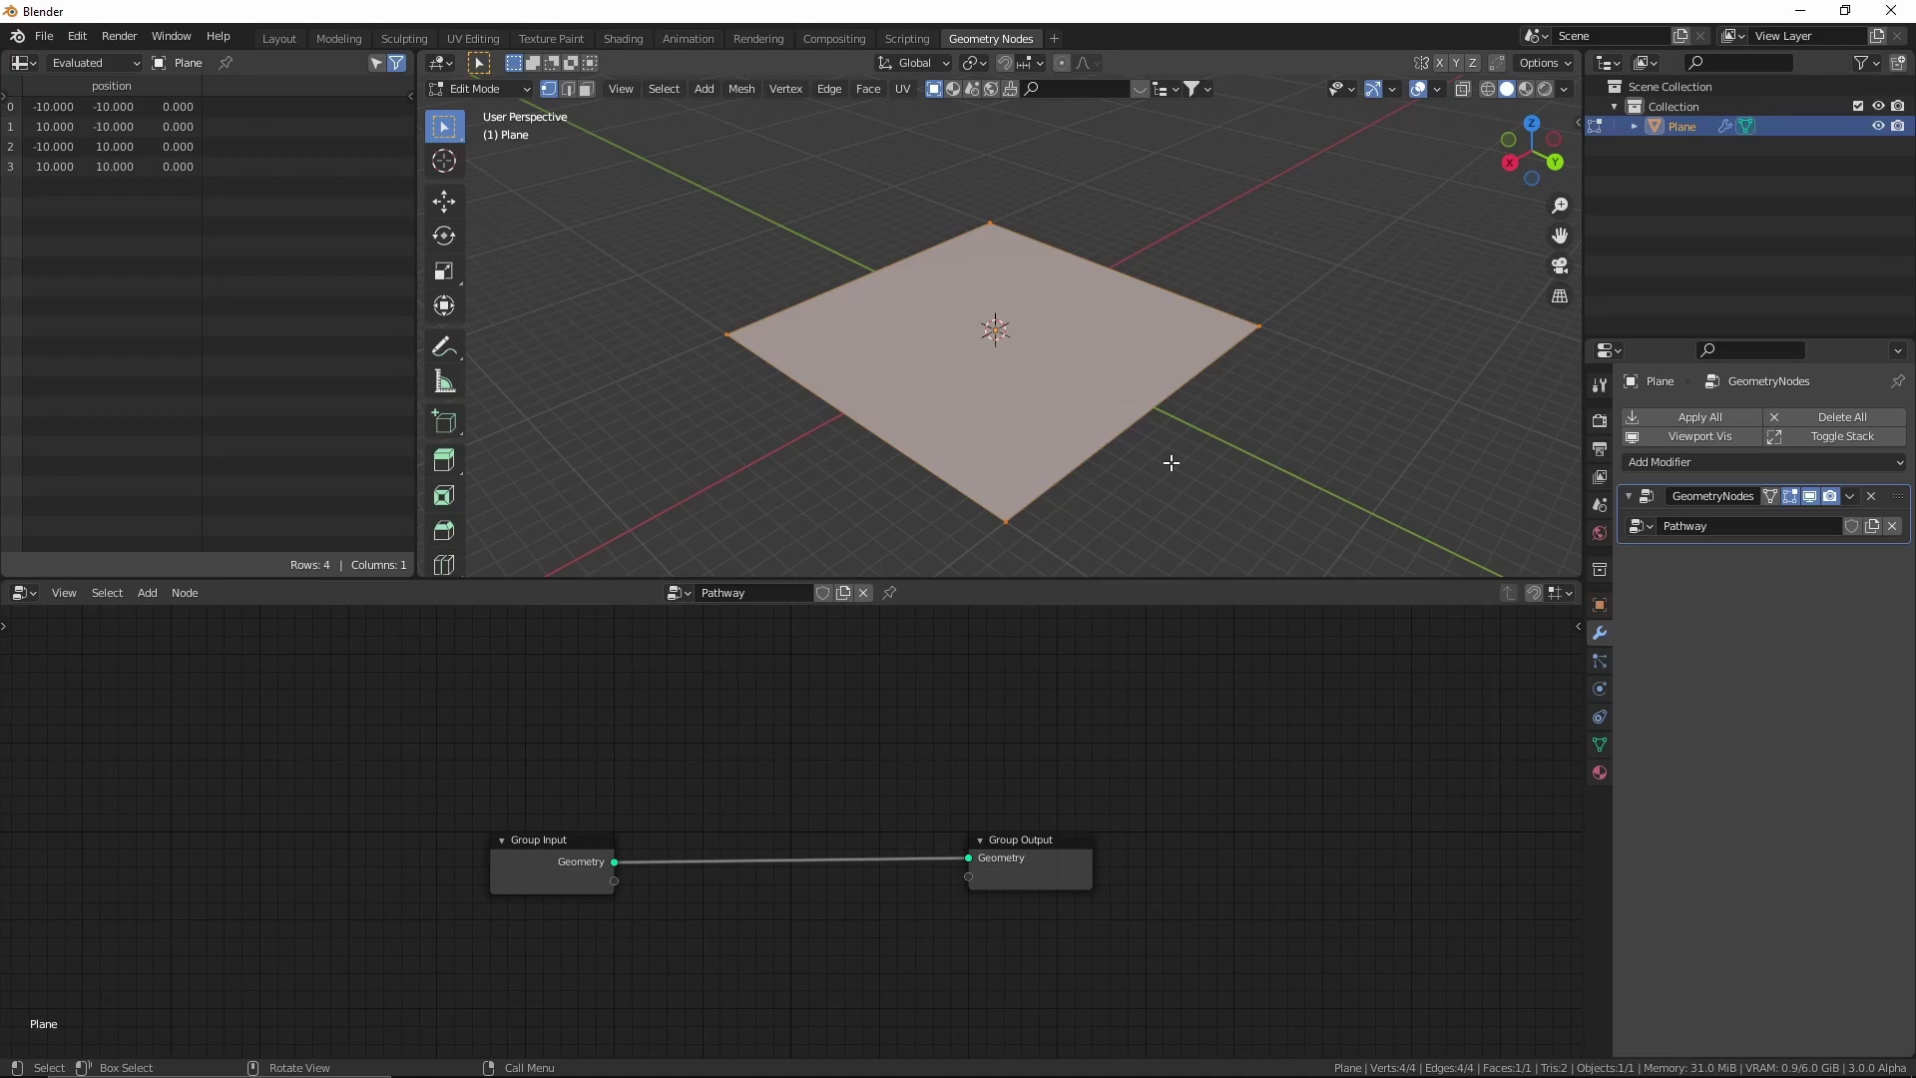
pyautogui.press('Tab')
# Add a Mesh Subdivide node on the link between the Group Input and Group Output nodes.
pyautogui.scroll(1, 680, 703)
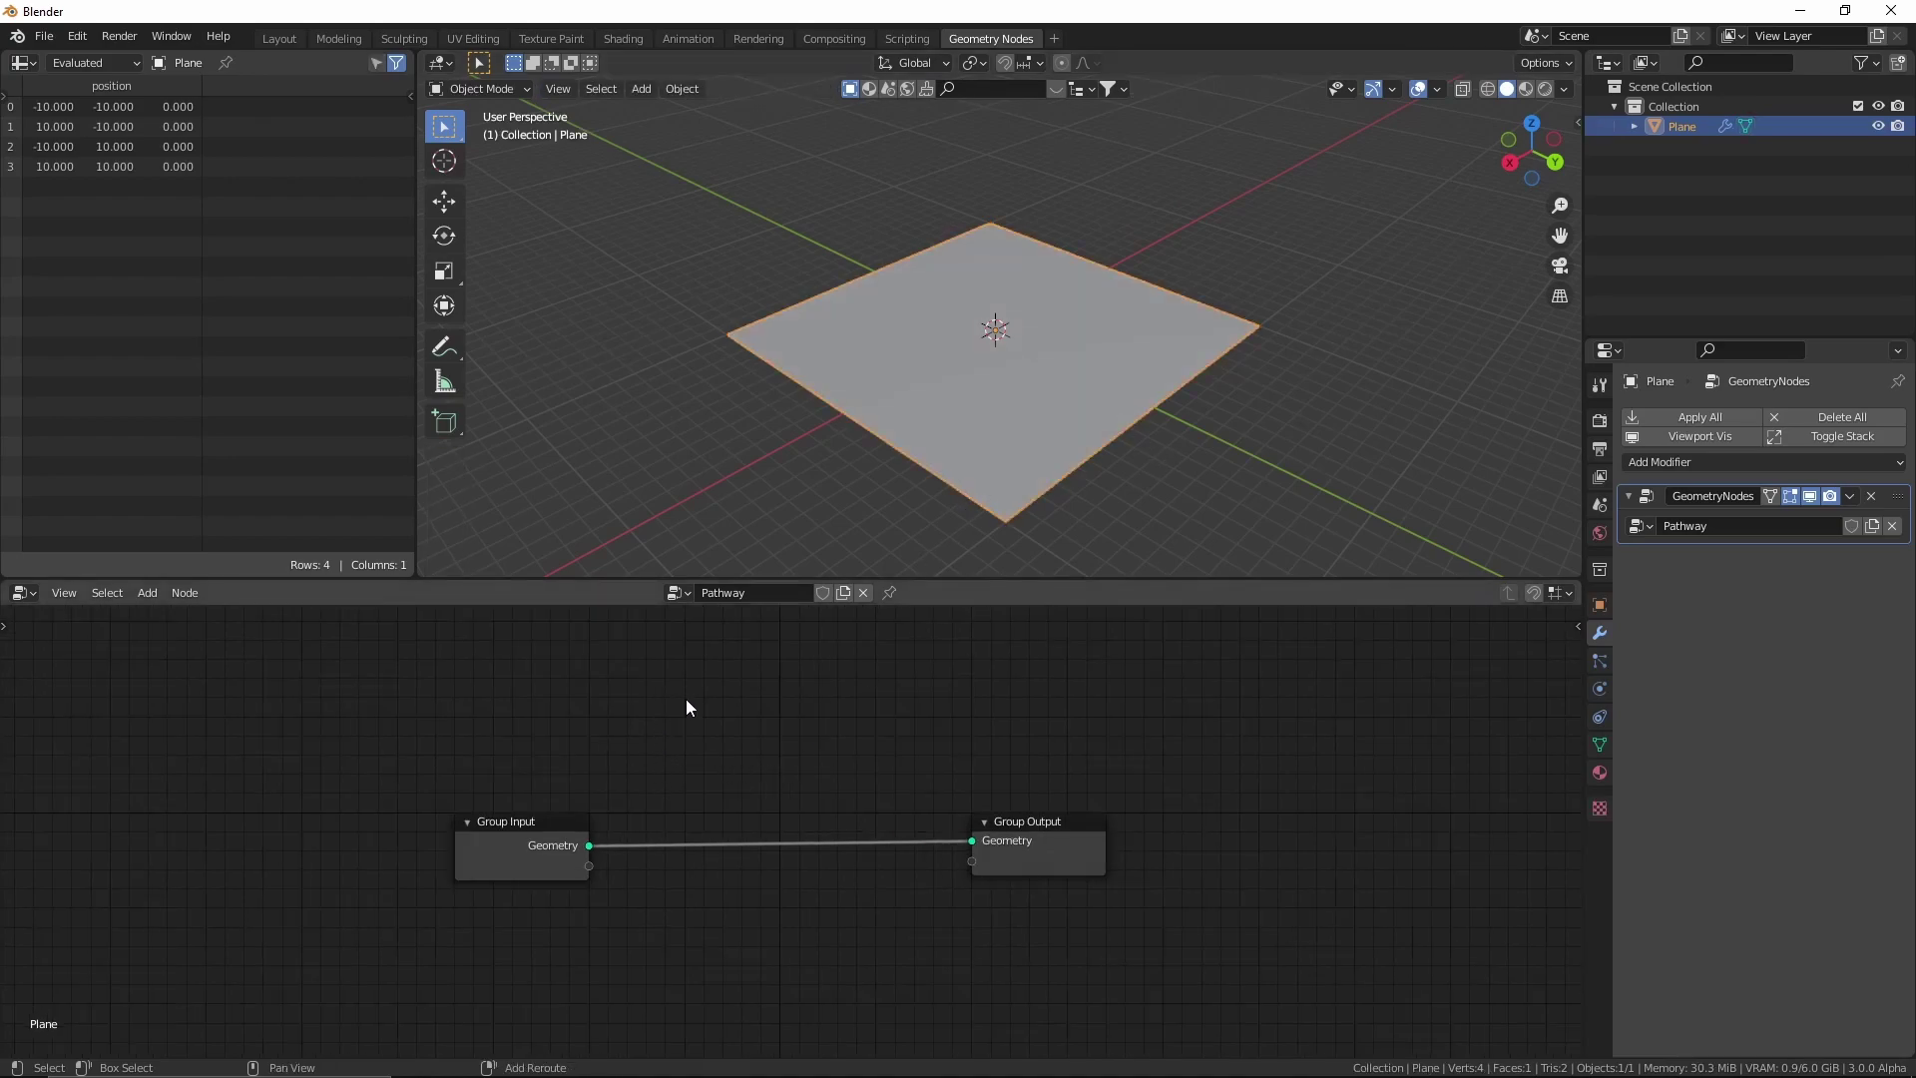
pyautogui.hotkey('shift', 'a')
pyautogui.click(632, 531)
pyautogui.write('sub')
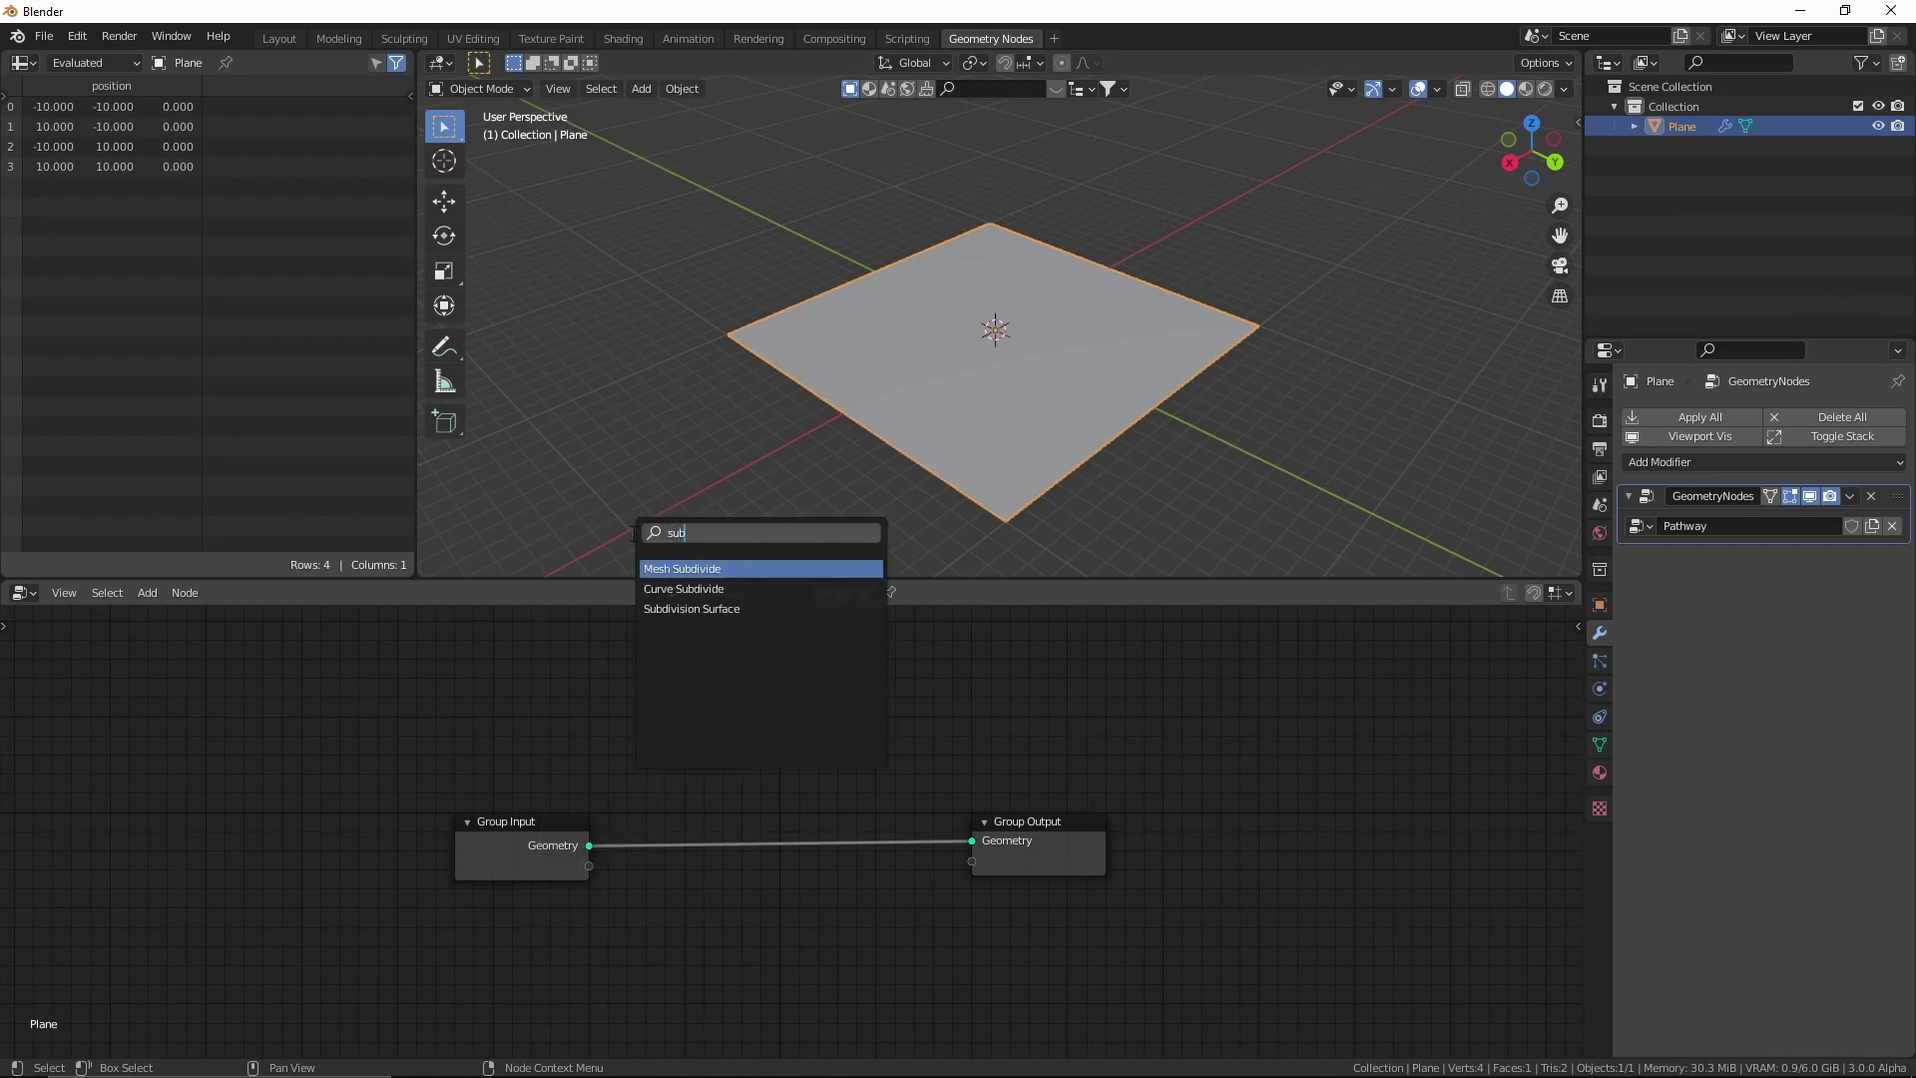
pyautogui.press('Return')
pyautogui.click(689, 829)
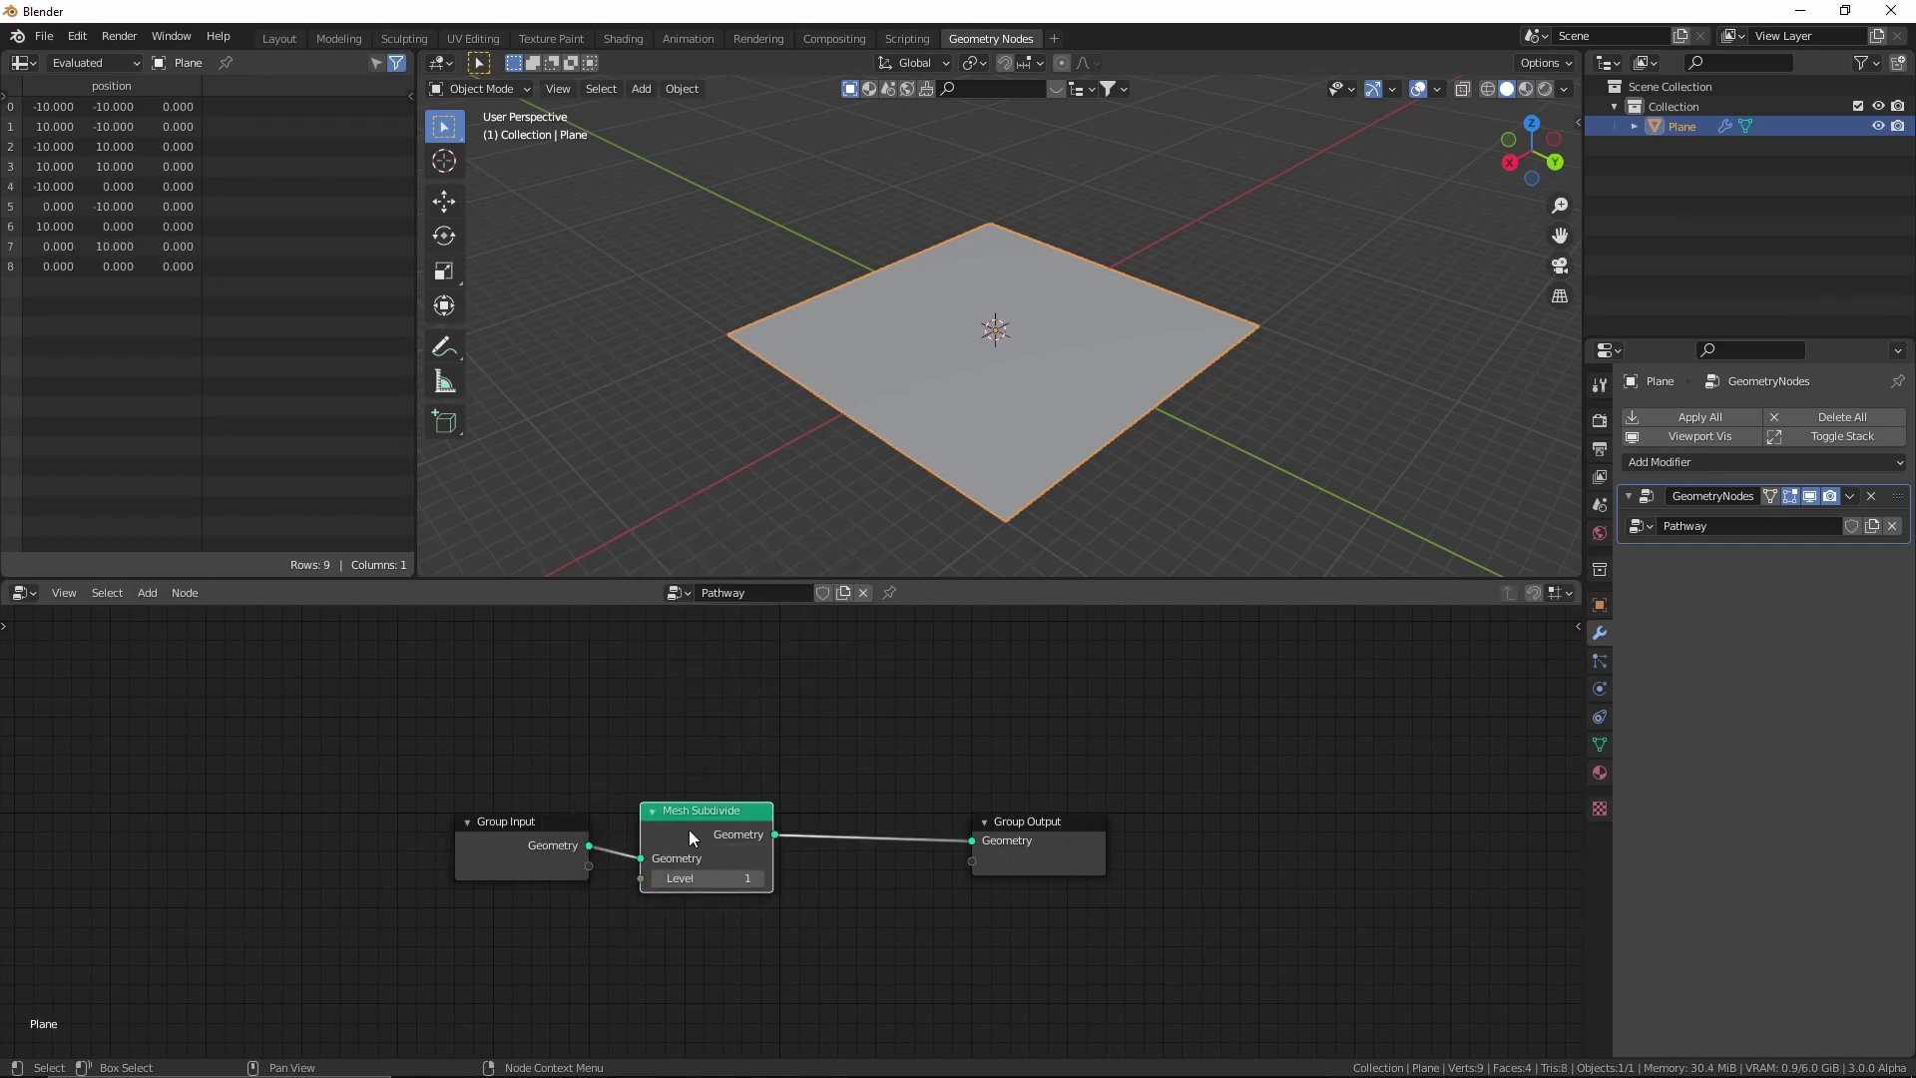
pyautogui.scroll(1, 689, 829)
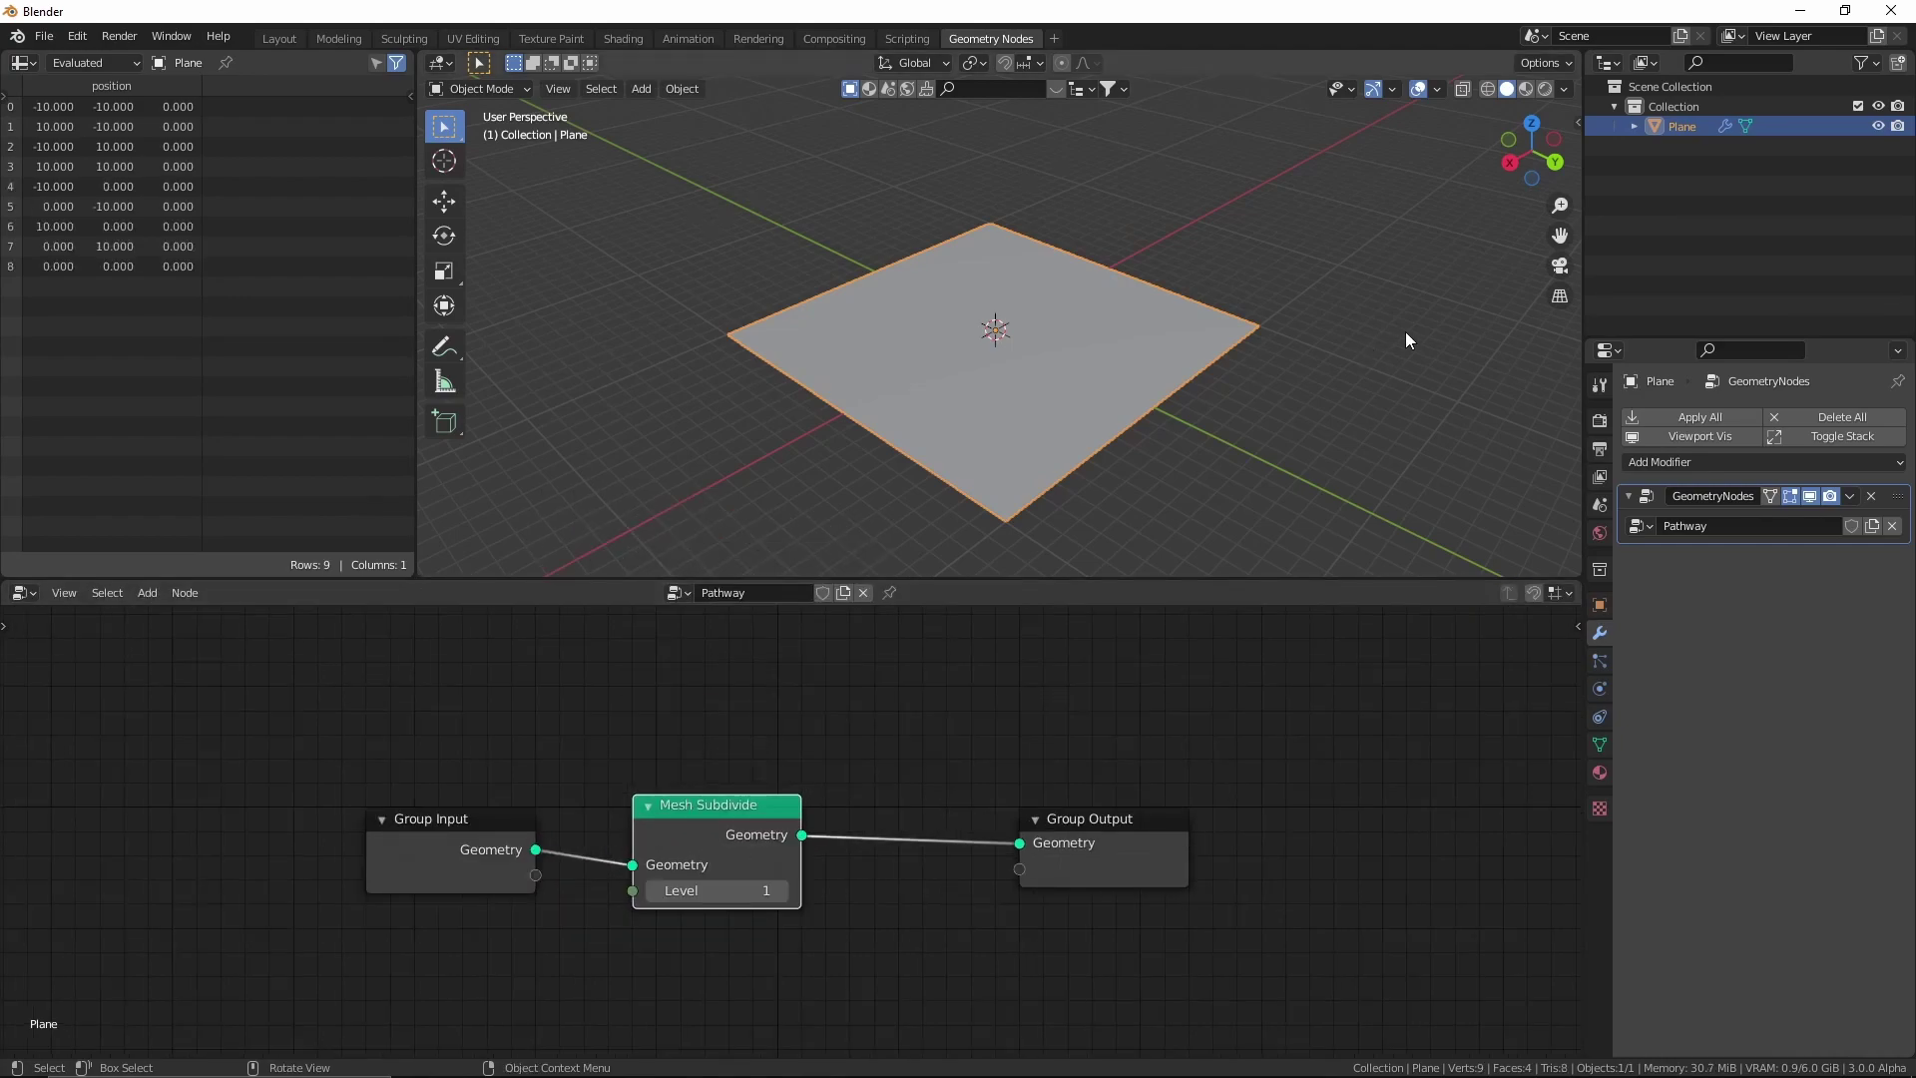
# Set the Mesh Subdivide level to 6, checking the denser mesh in wireframe before returning to solid shading.
pyautogui.press('z')
pyautogui.click(1338, 338)
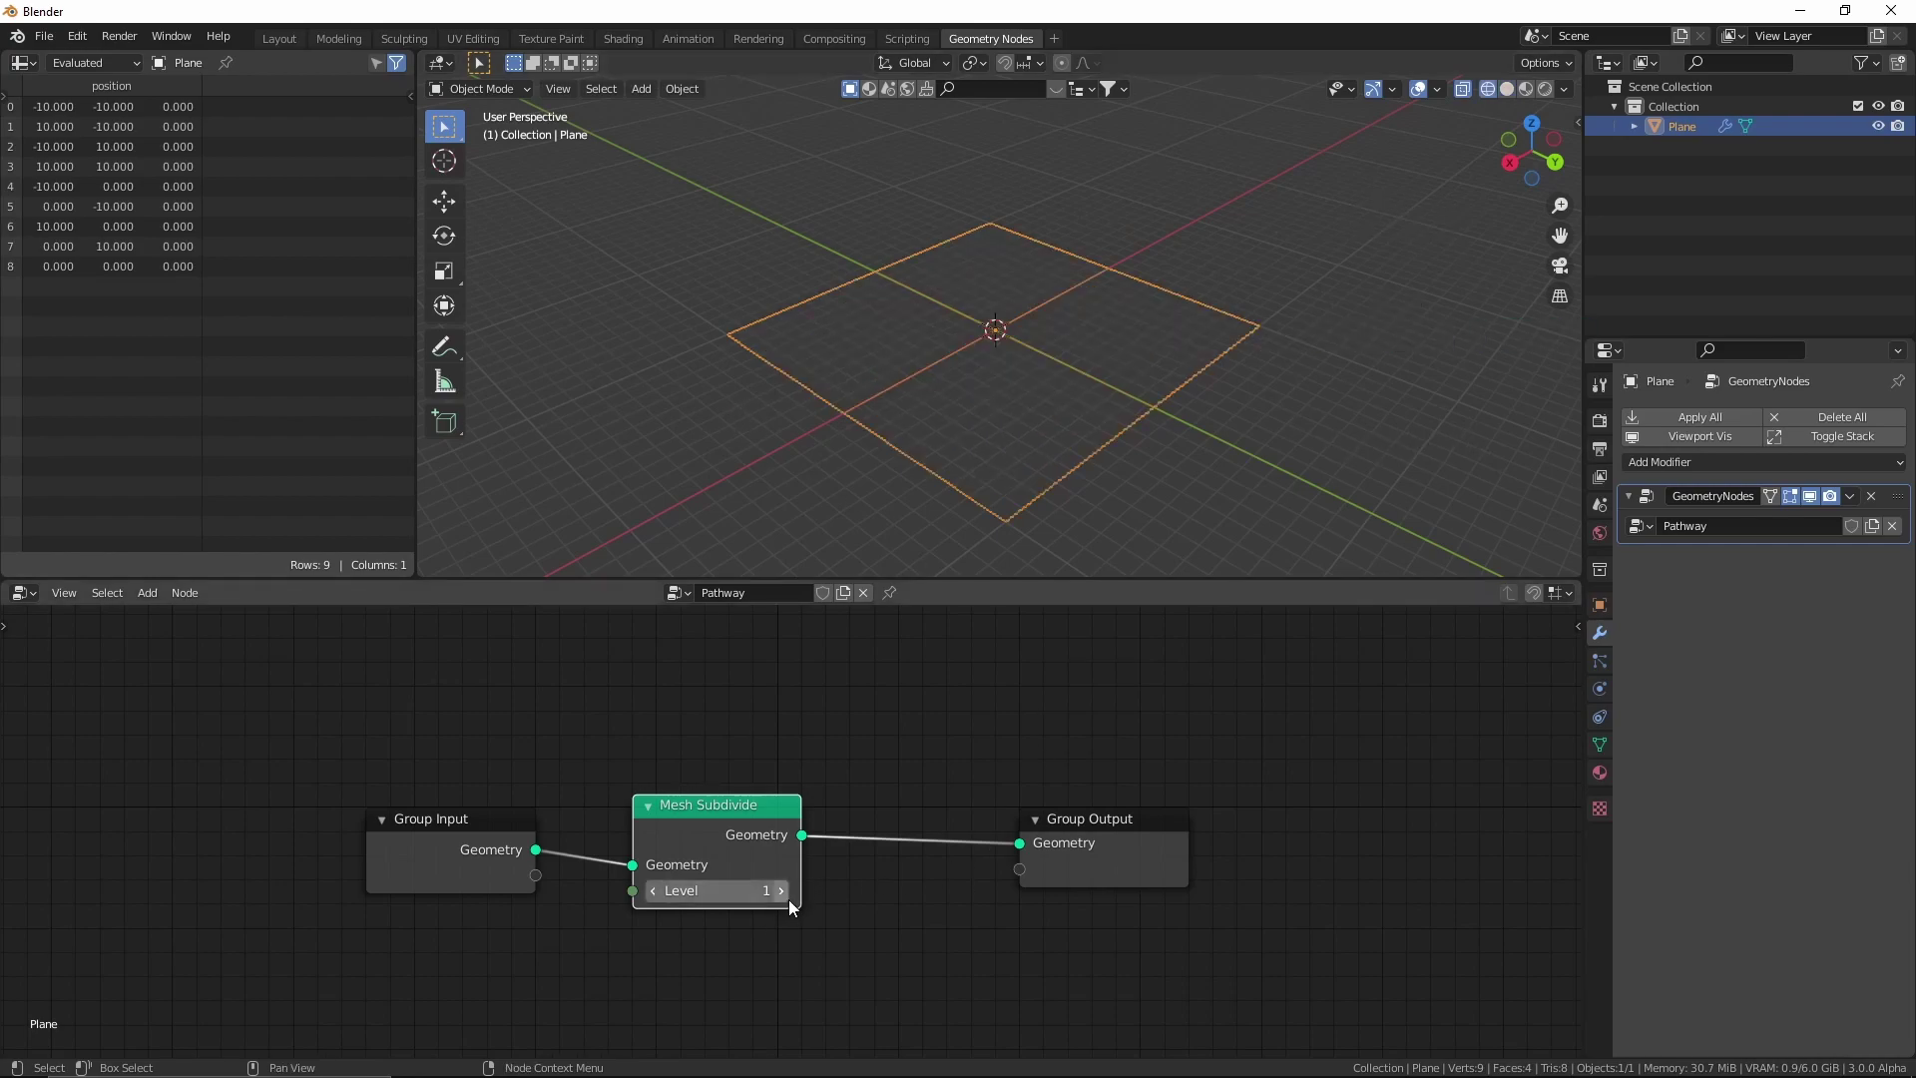
pyautogui.click(727, 894)
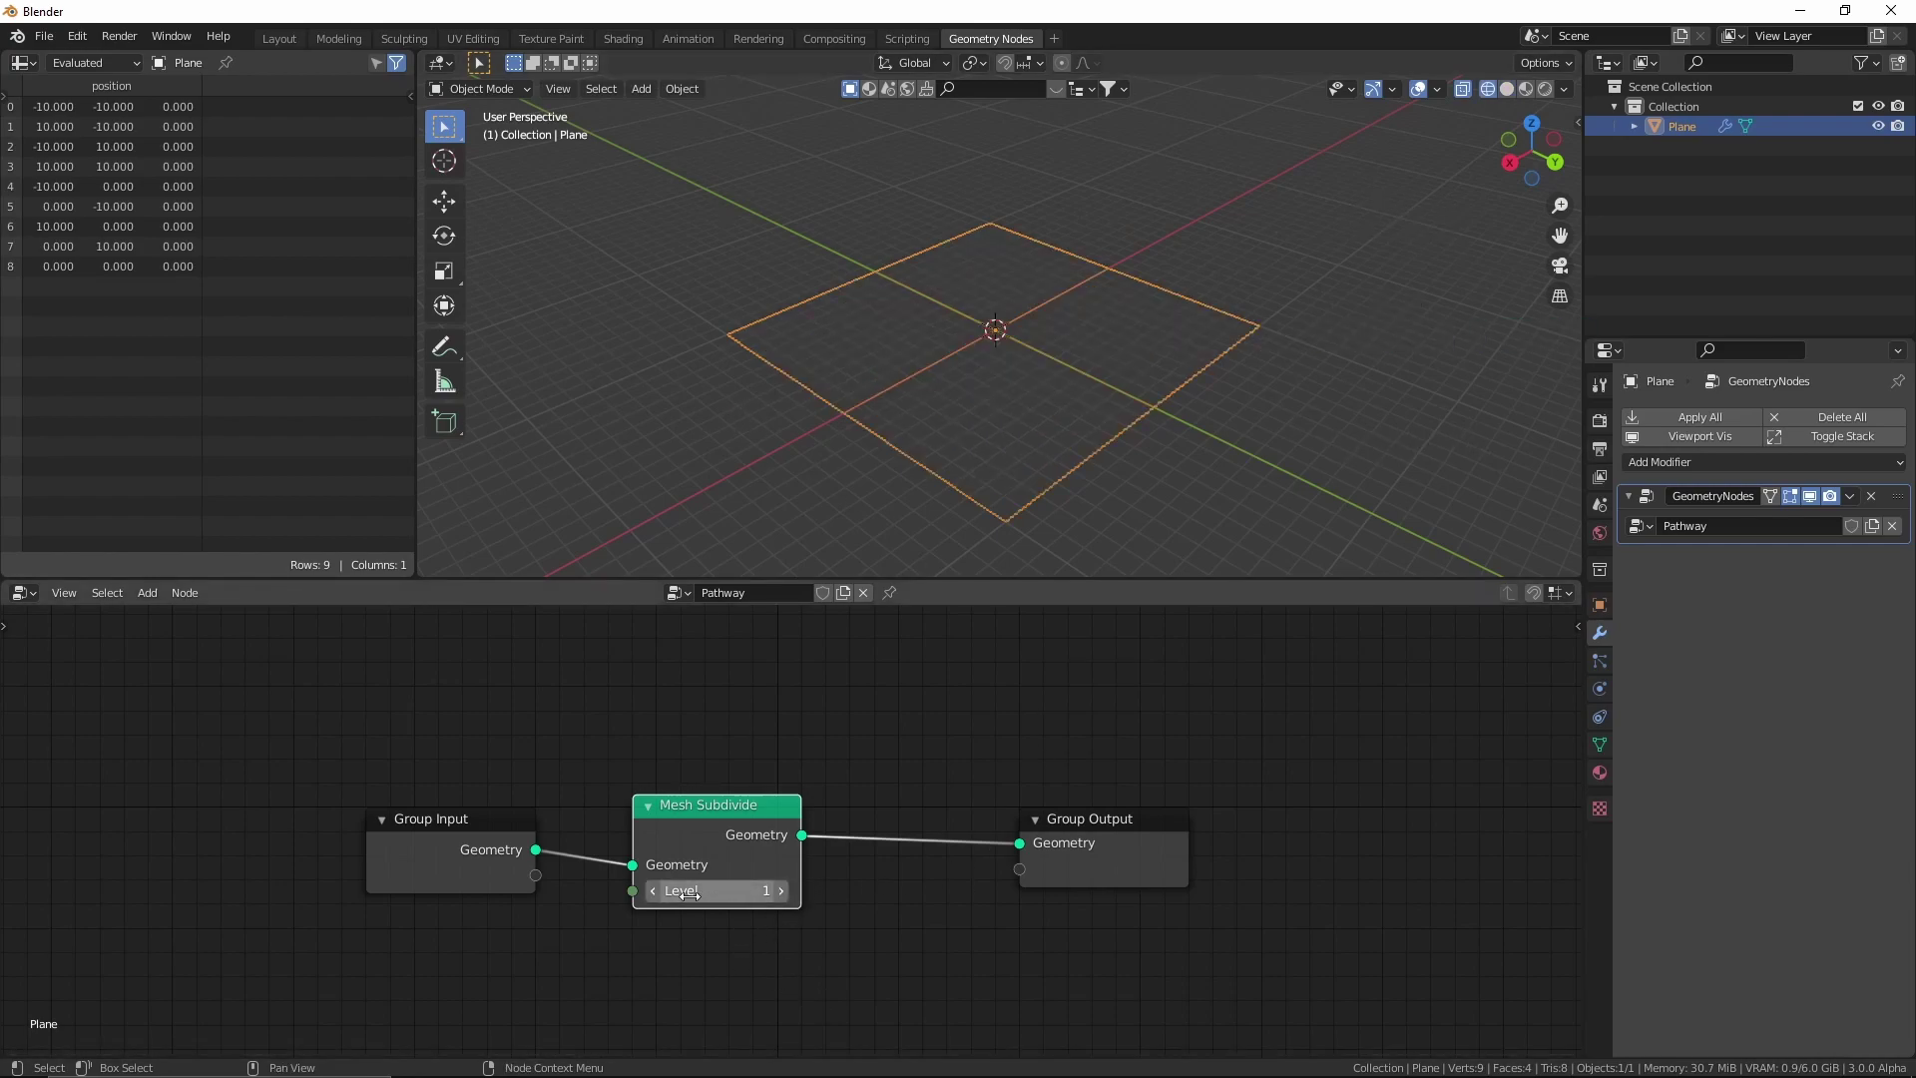
pyautogui.write('6')
pyautogui.press('Return')
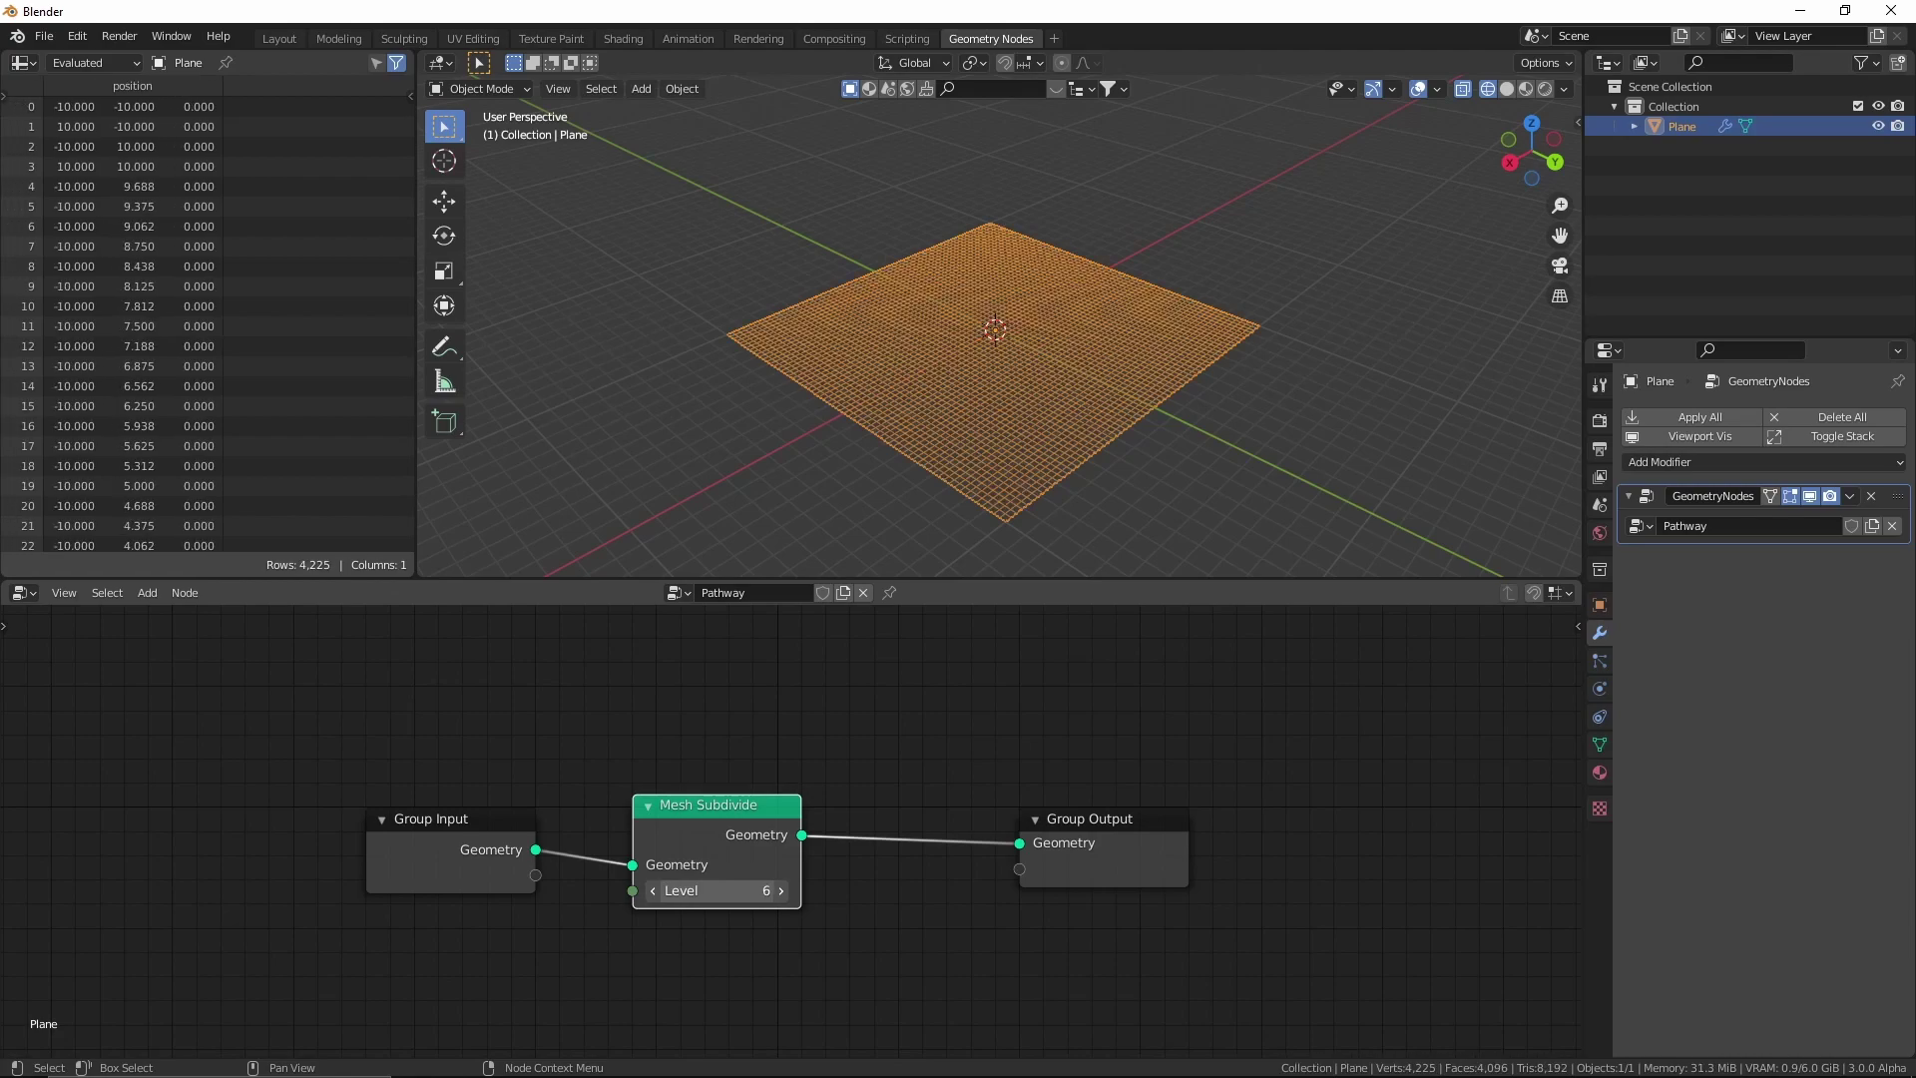
pyautogui.hotkey('shift', 'z')
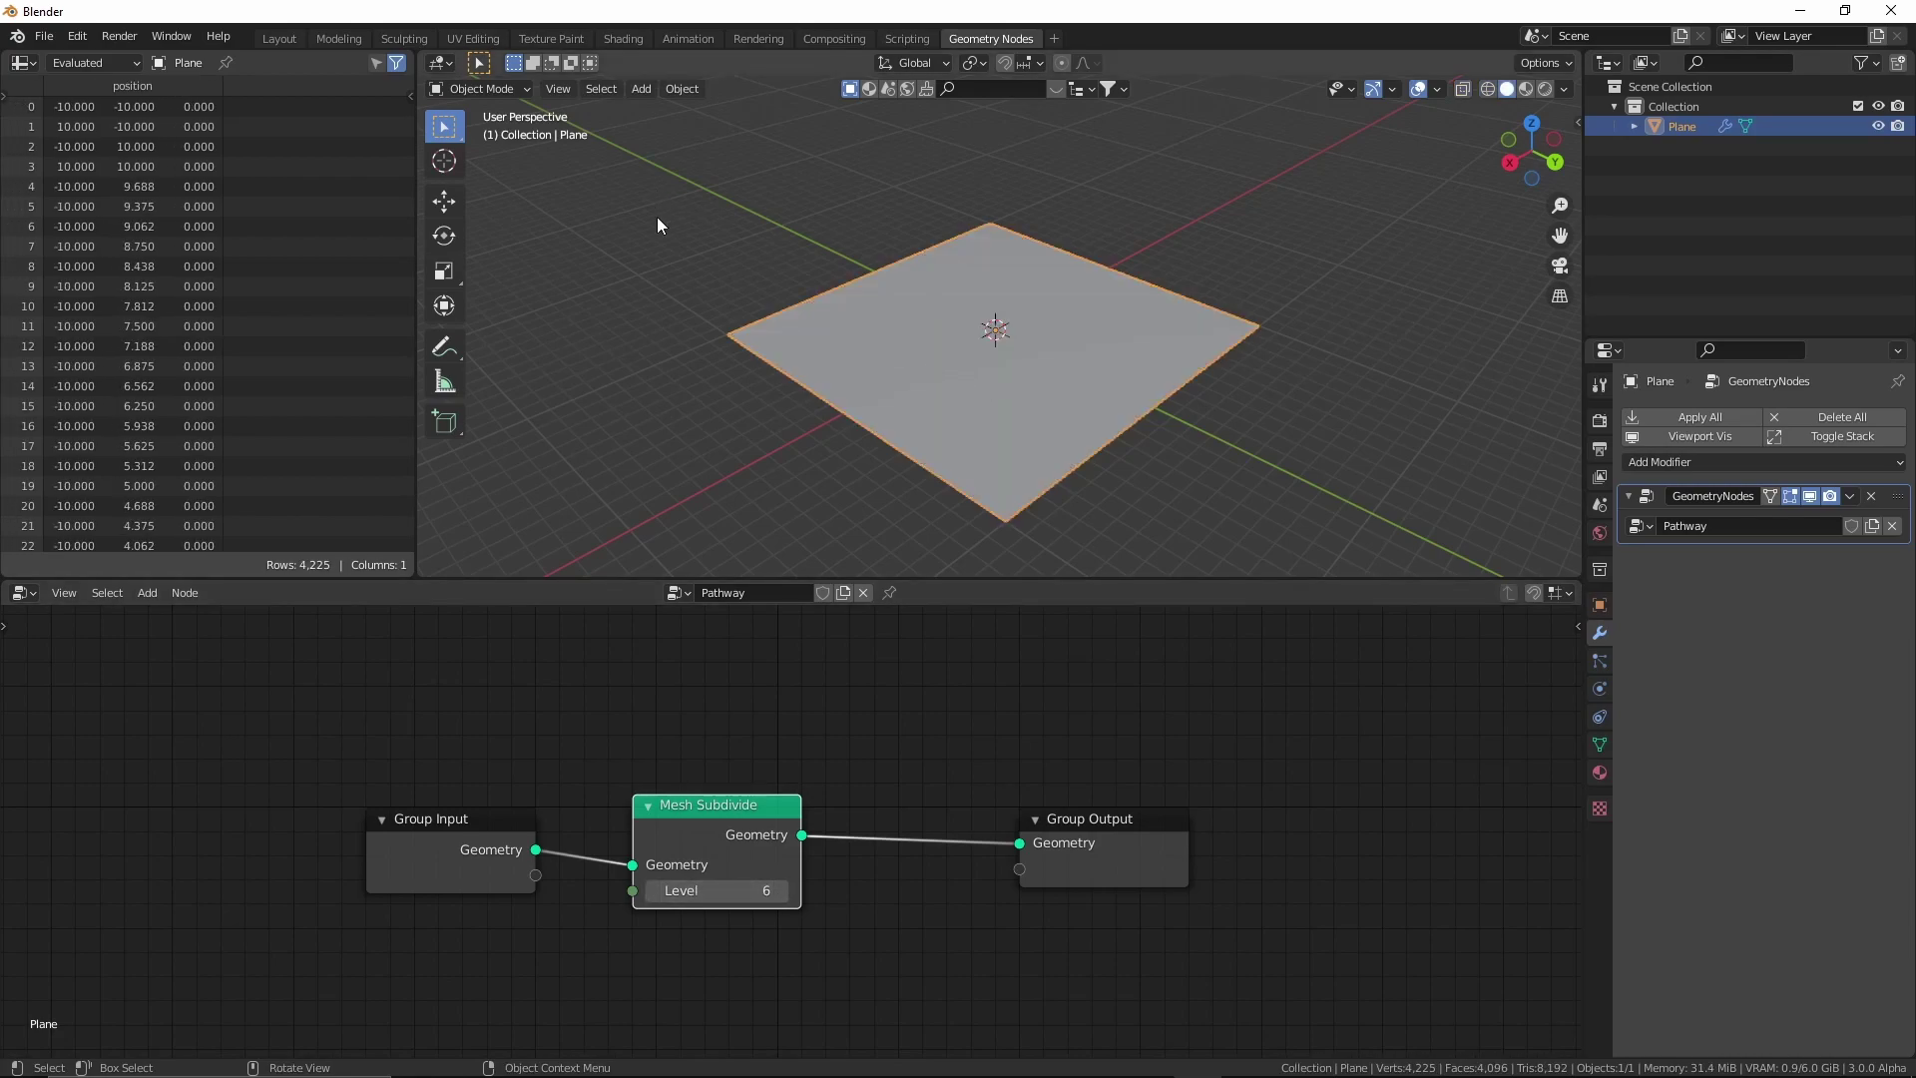
# Add a Path curve object at the centre of the plane.
pyautogui.hotkey('shift', 'a')
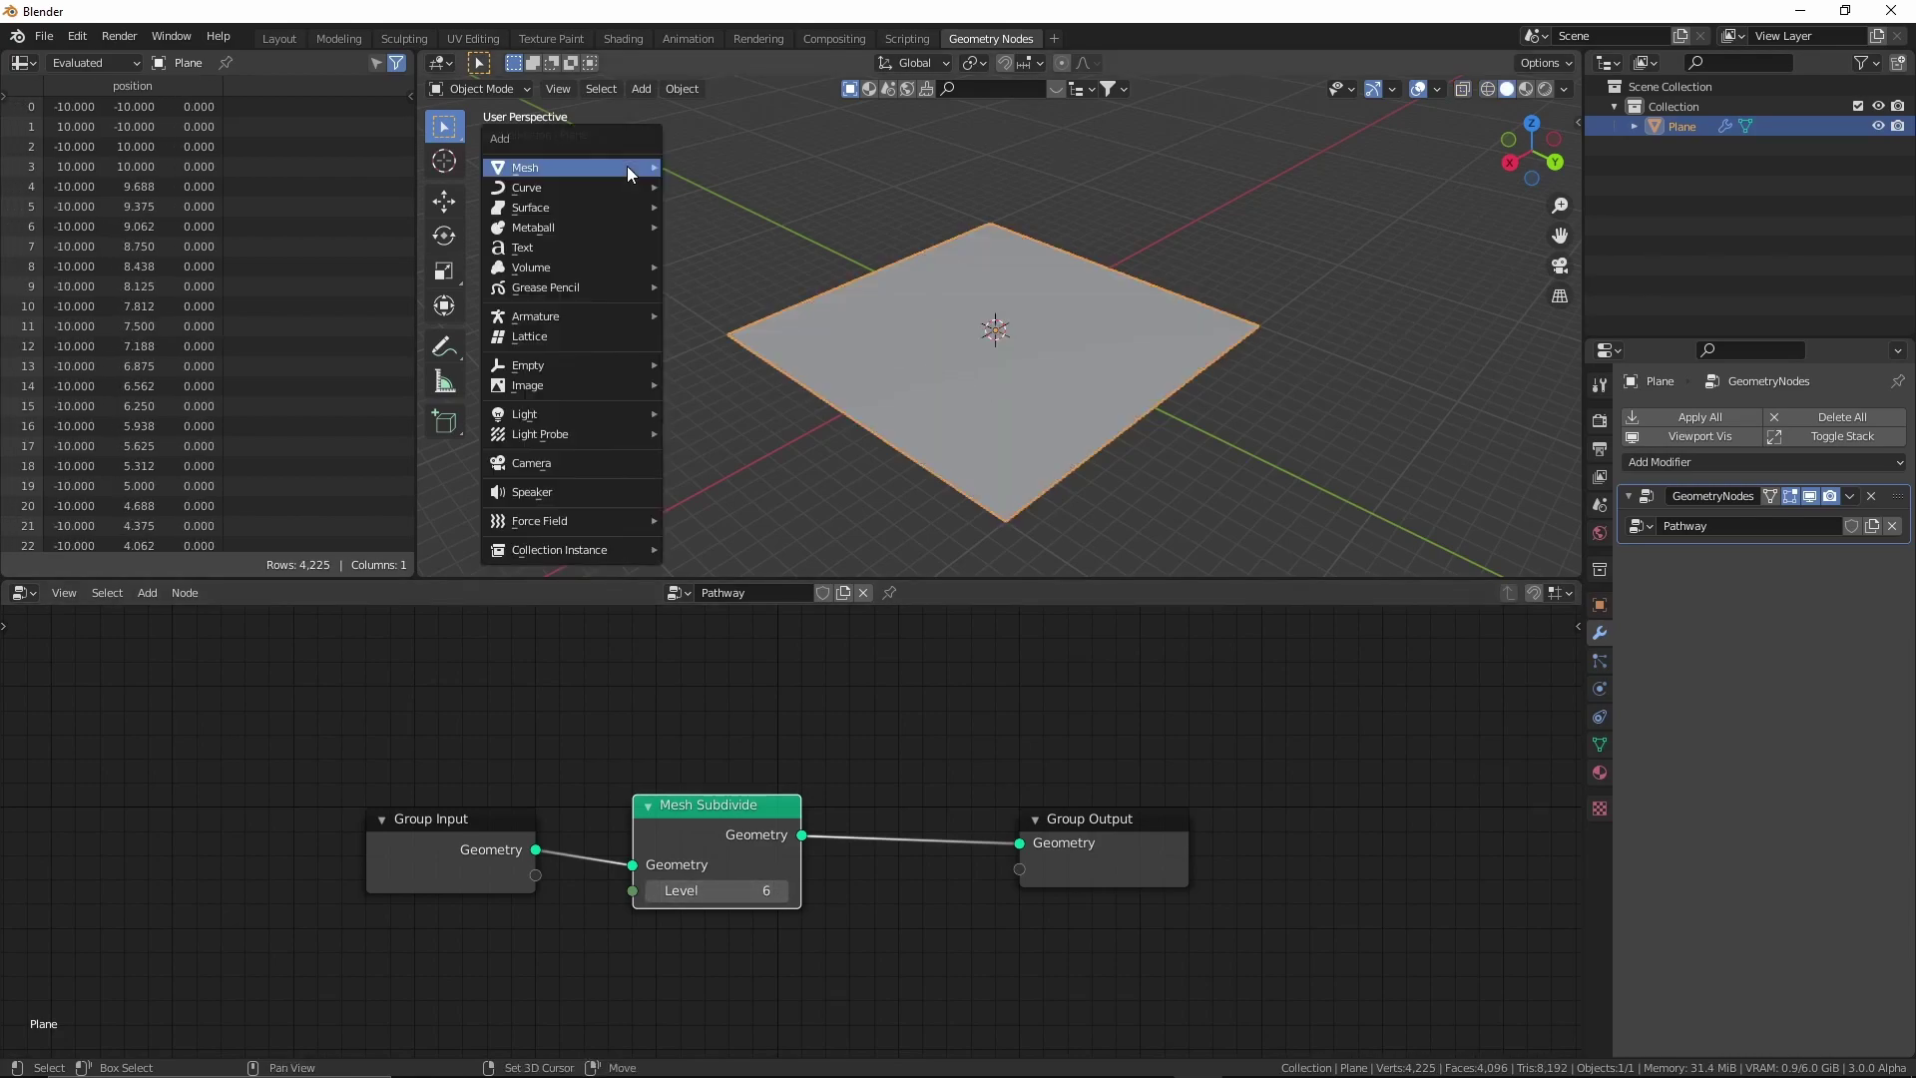
pyautogui.click(729, 275)
pyautogui.moveTo(729, 276); pyautogui.dragTo(1008, 415, button='middle')
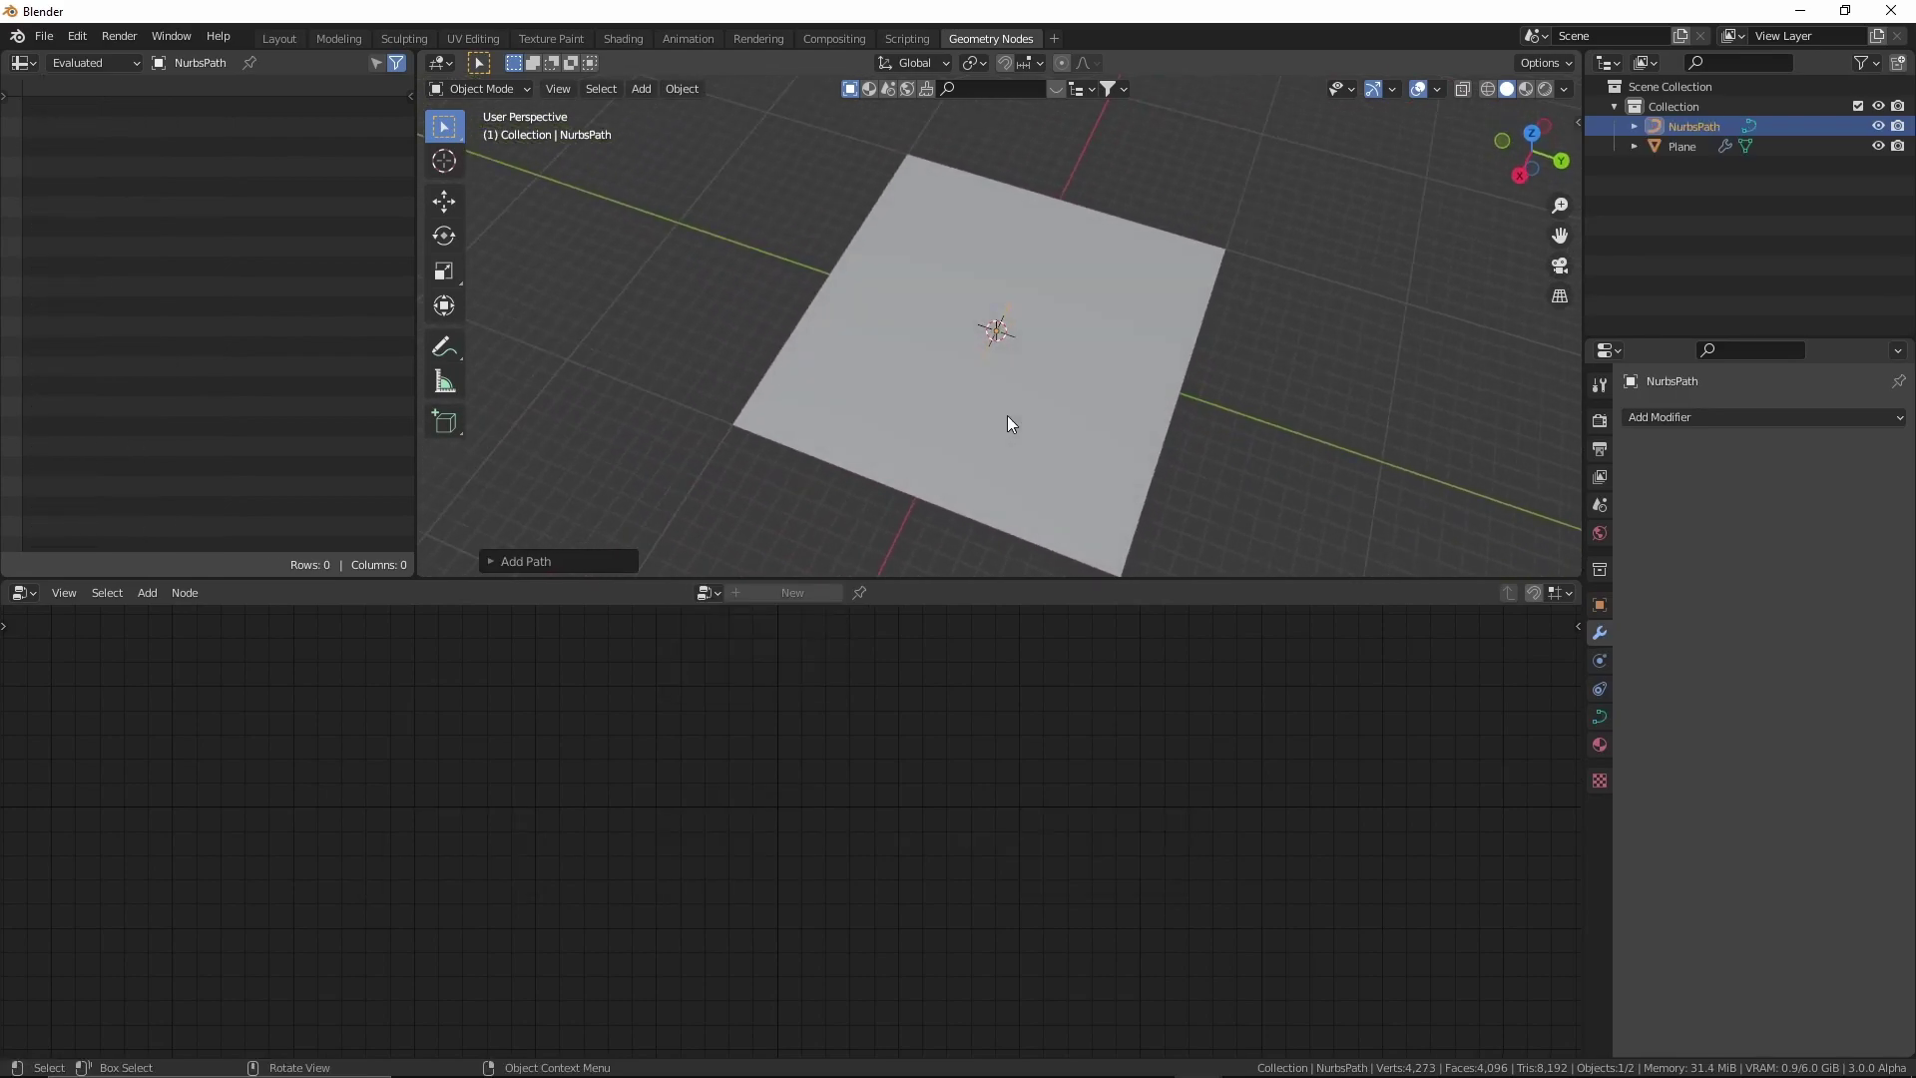
# Replace the path's default points with a freehand Bezier curve drawn in top view from one plane corner across and past the opposite edge.
pyautogui.press('Tab')
pyautogui.press('KP_7')
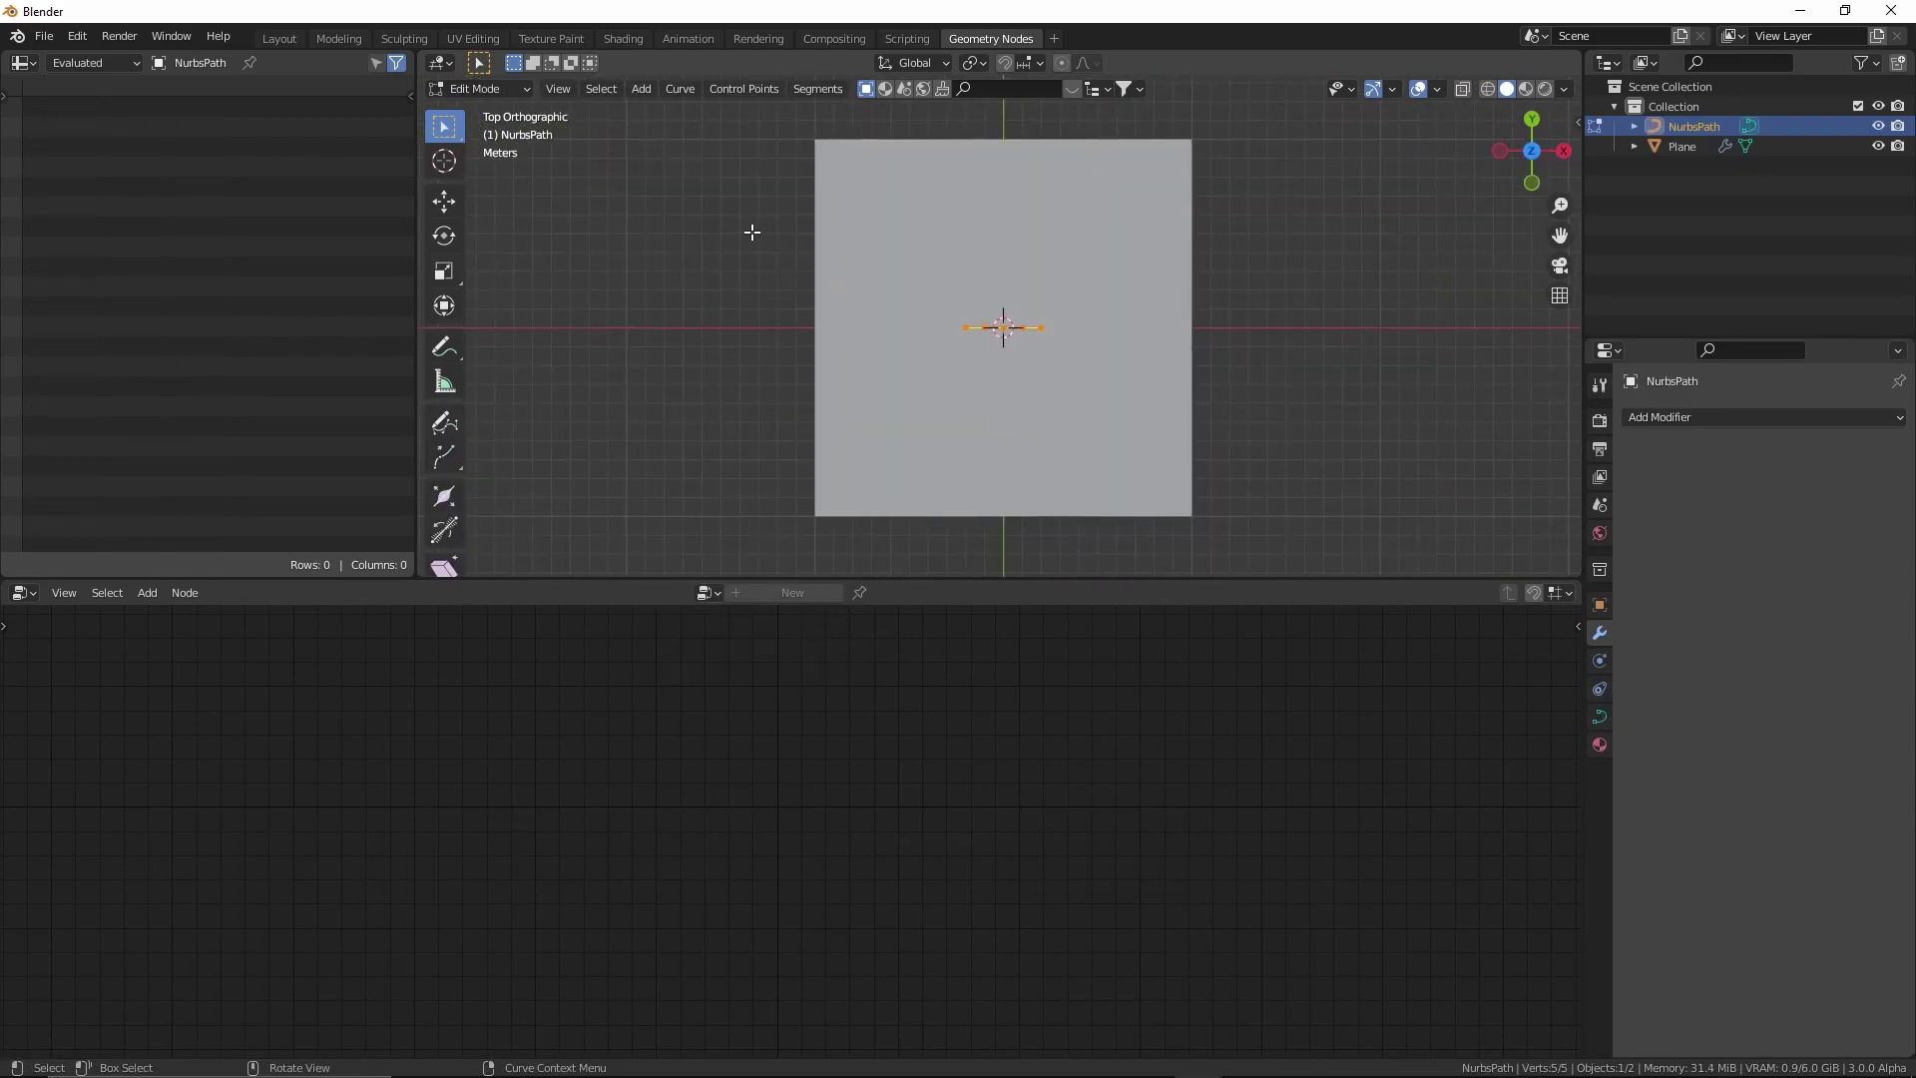
pyautogui.press('x')
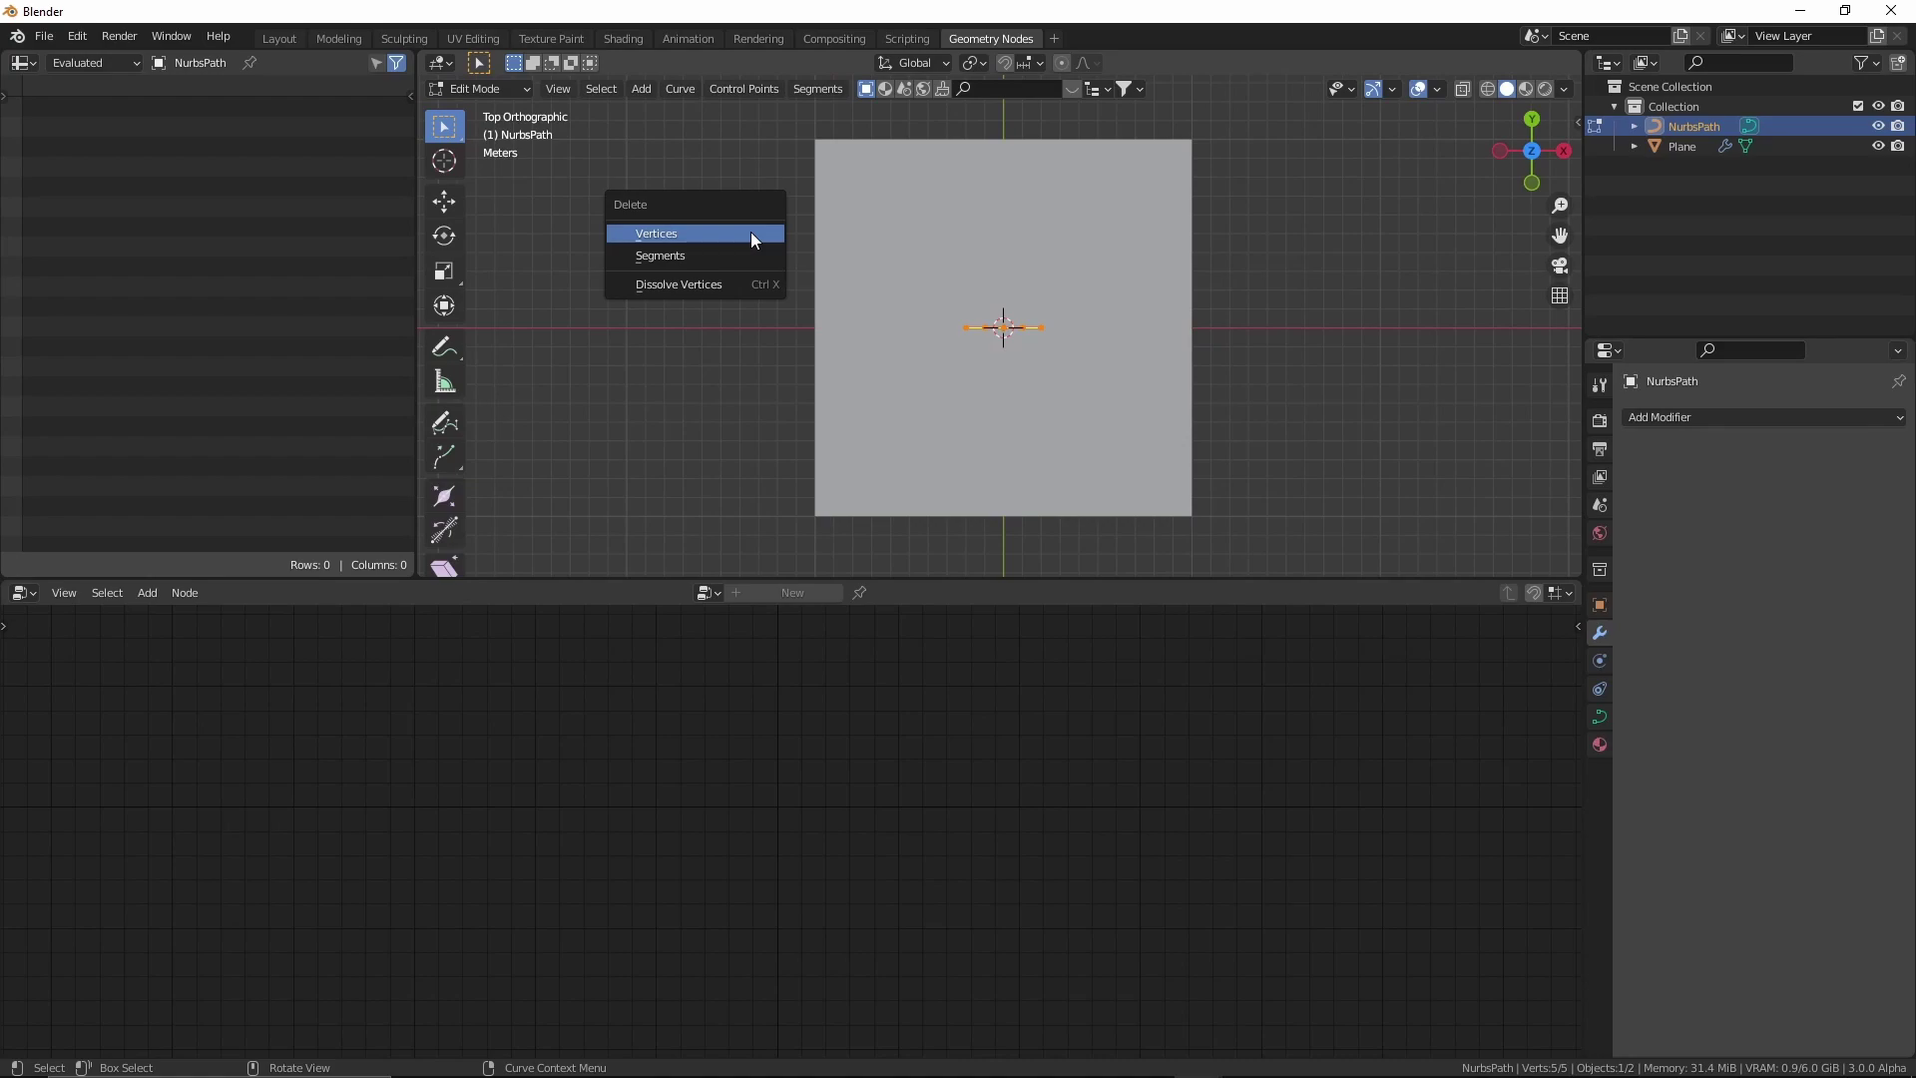
pyautogui.click(751, 231)
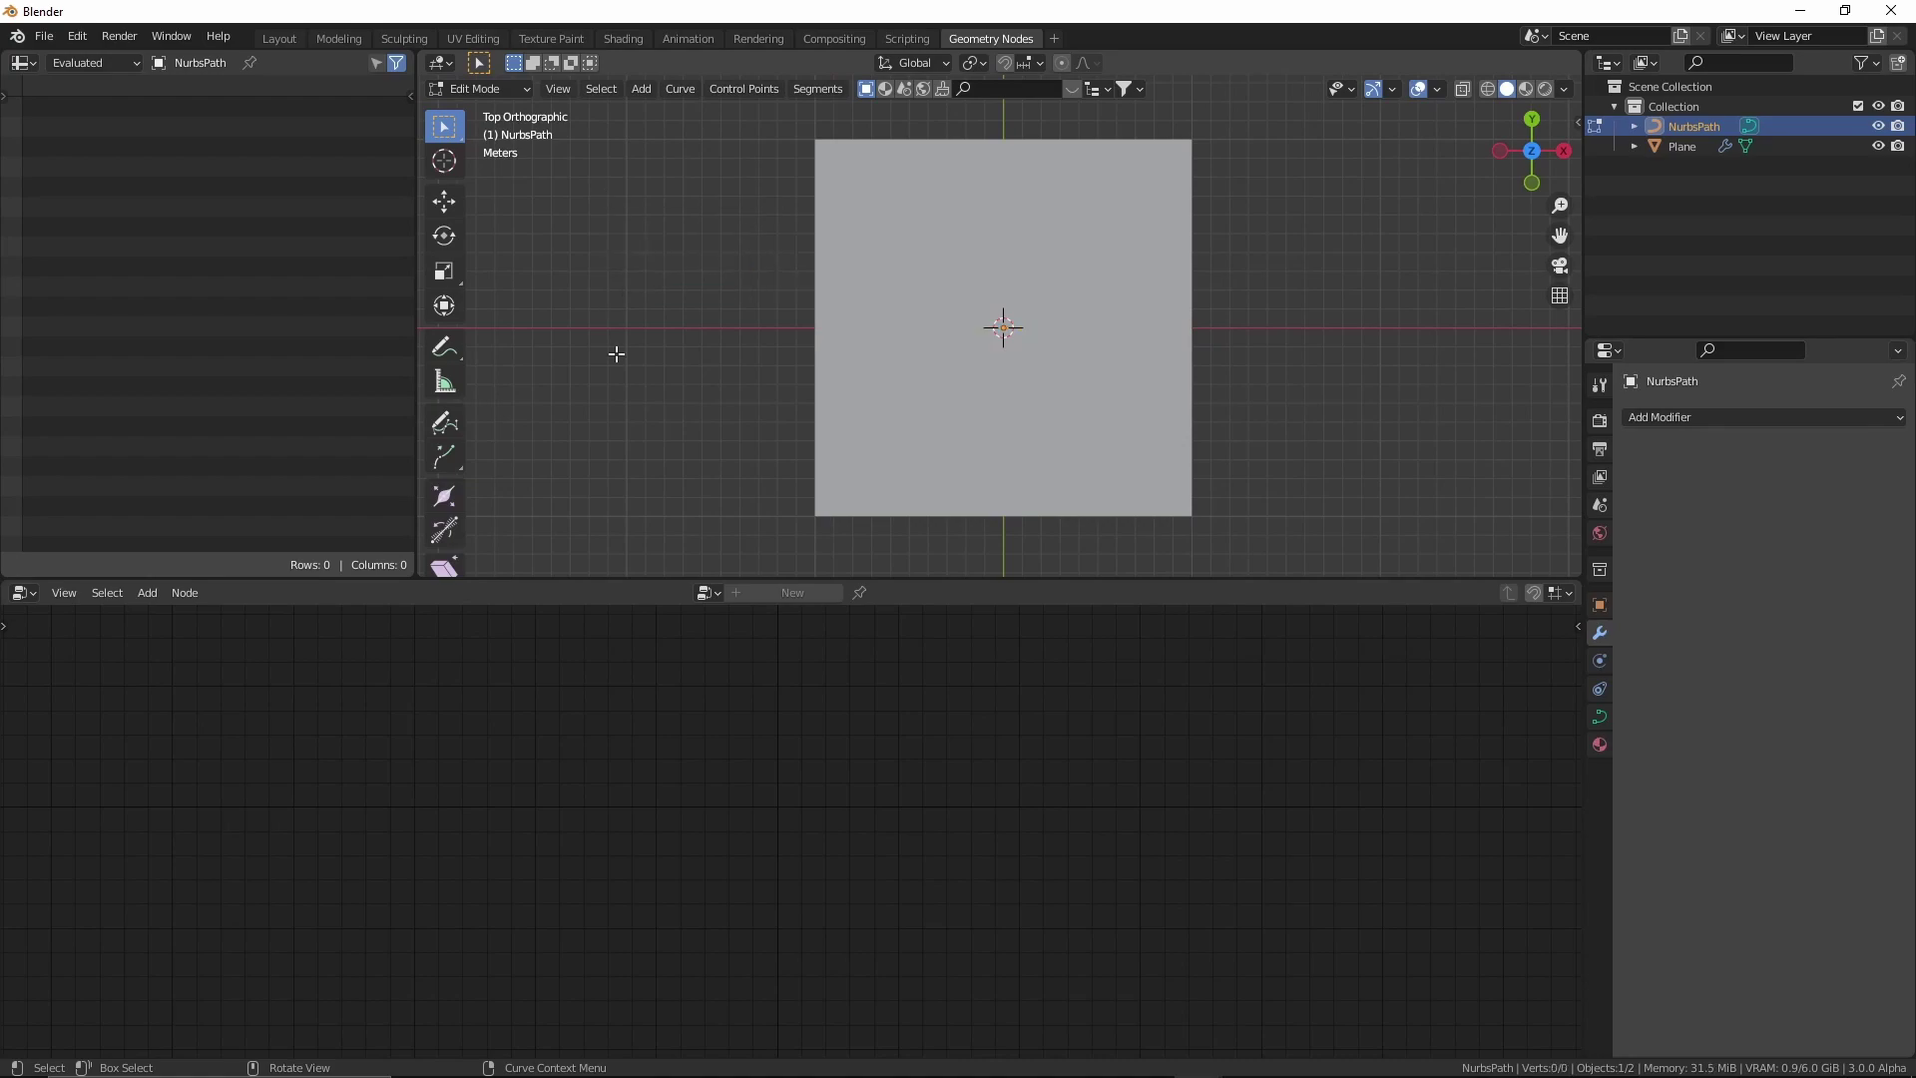
pyautogui.click(458, 429)
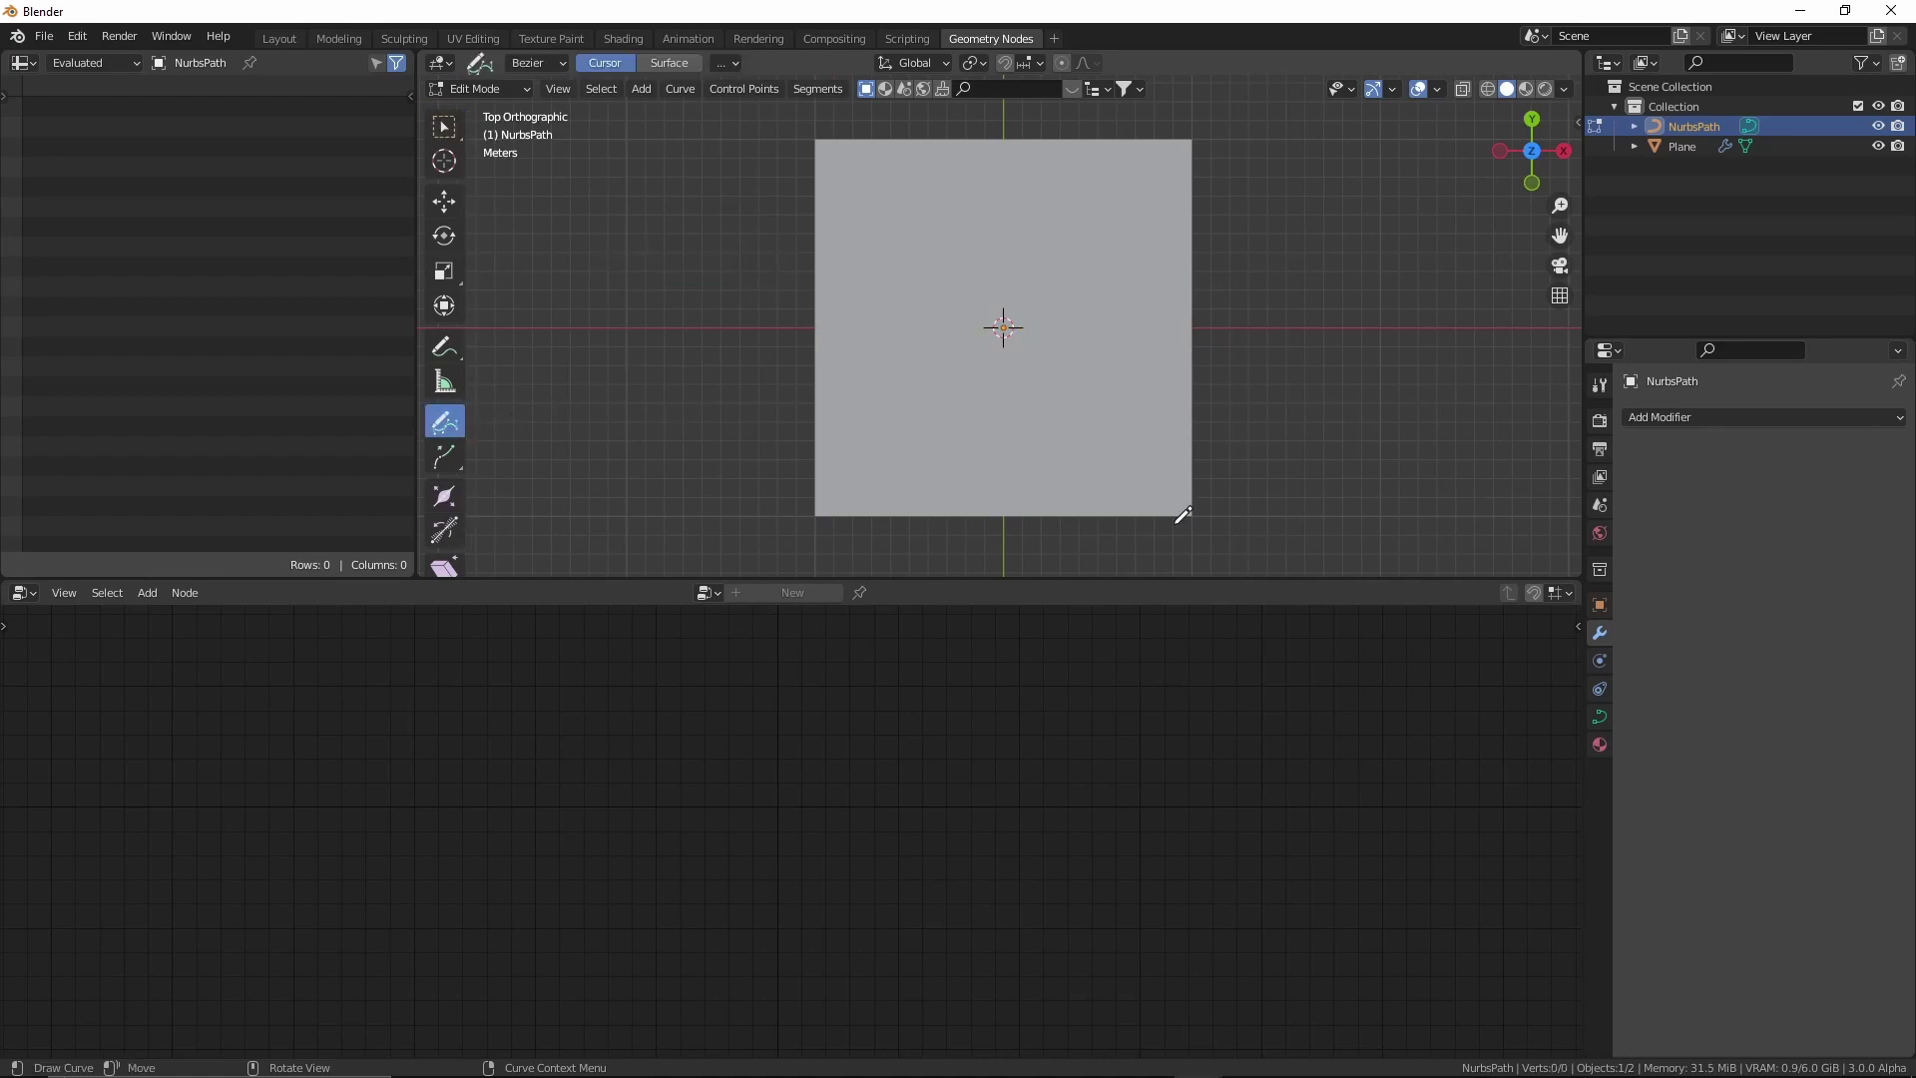
pyautogui.moveTo(1168, 518)
pyautogui.mouseDown()
pyautogui.moveTo(1078, 295)
pyautogui.moveTo(869, 257)
pyautogui.moveTo(705, 174)
pyautogui.mouseUp()
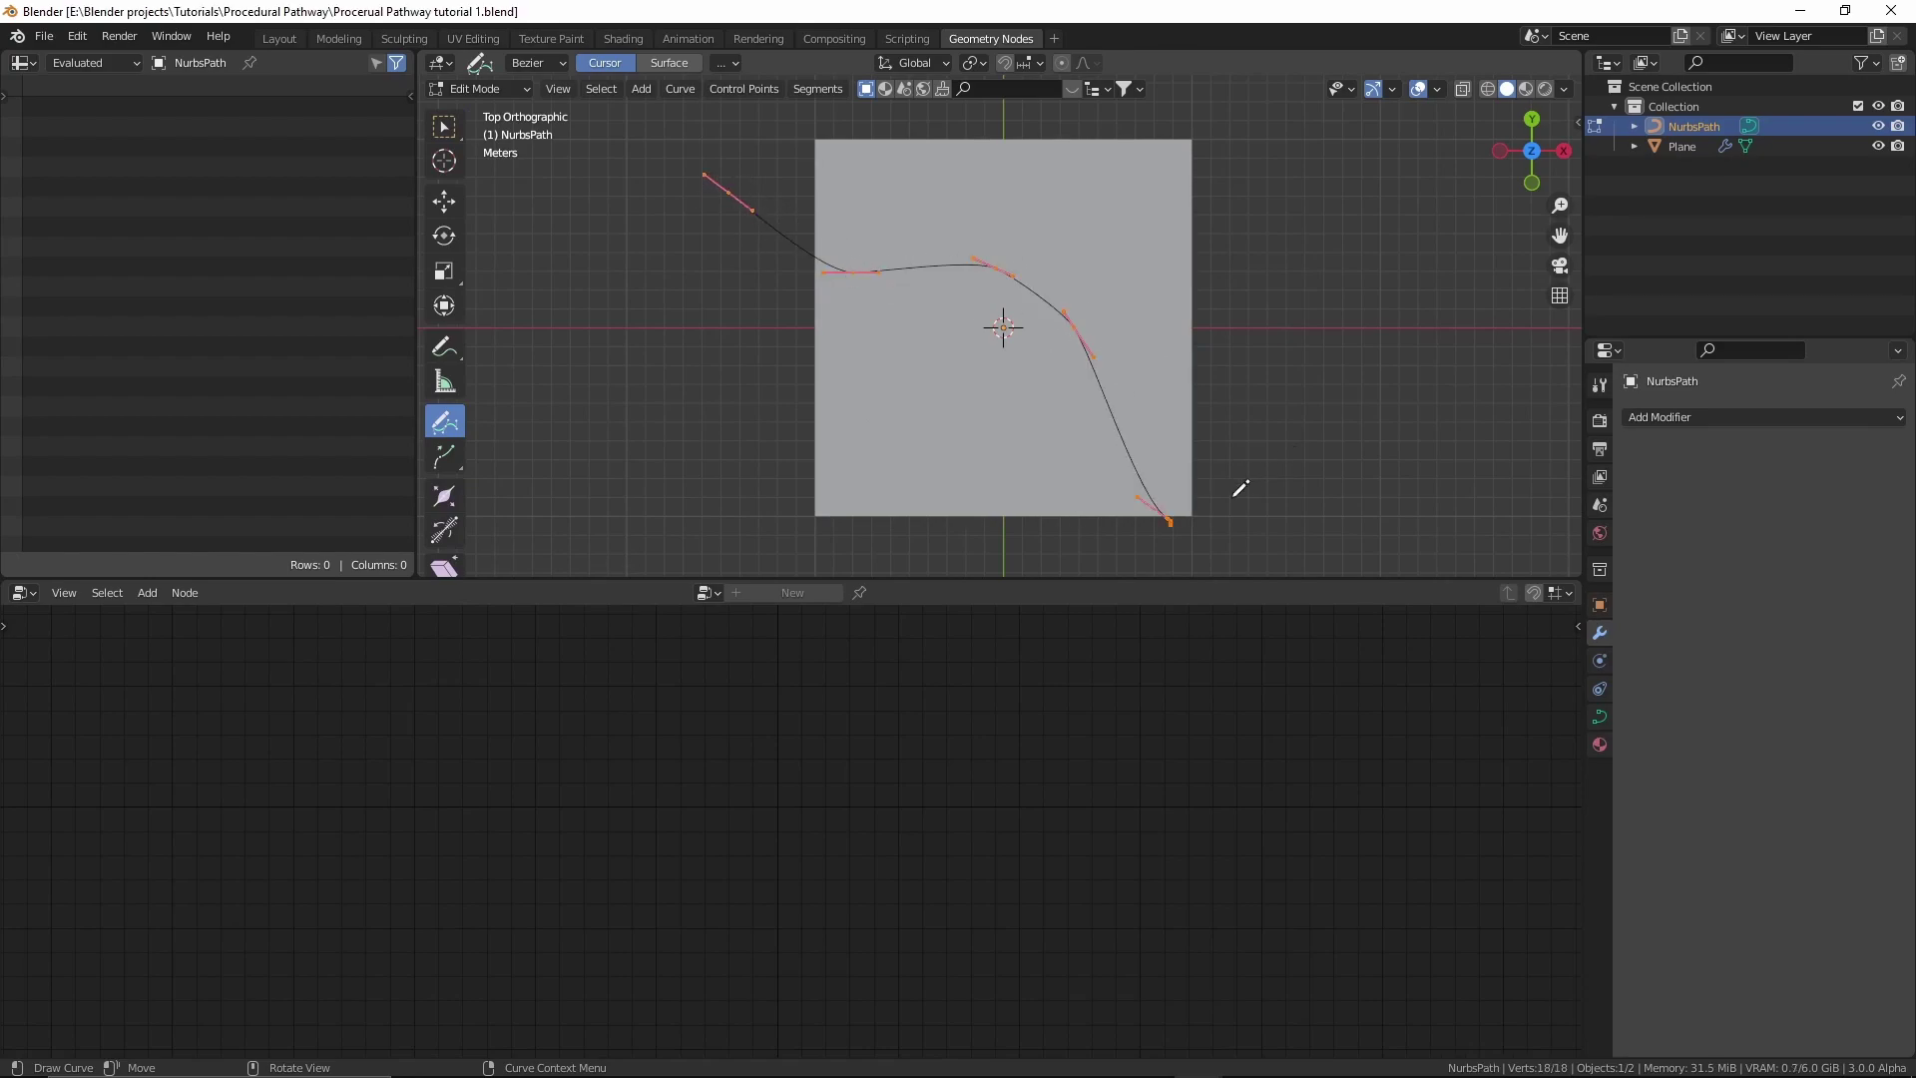
# Try drawing one extra stroke with Cursor depth and another with Surface depth, and undo both strokes.
pyautogui.moveTo(1240, 483)
pyautogui.mouseDown(button='middle')
pyautogui.moveTo(1274, 373)
pyautogui.moveTo(880, 395)
pyautogui.mouseUp(button='middle')
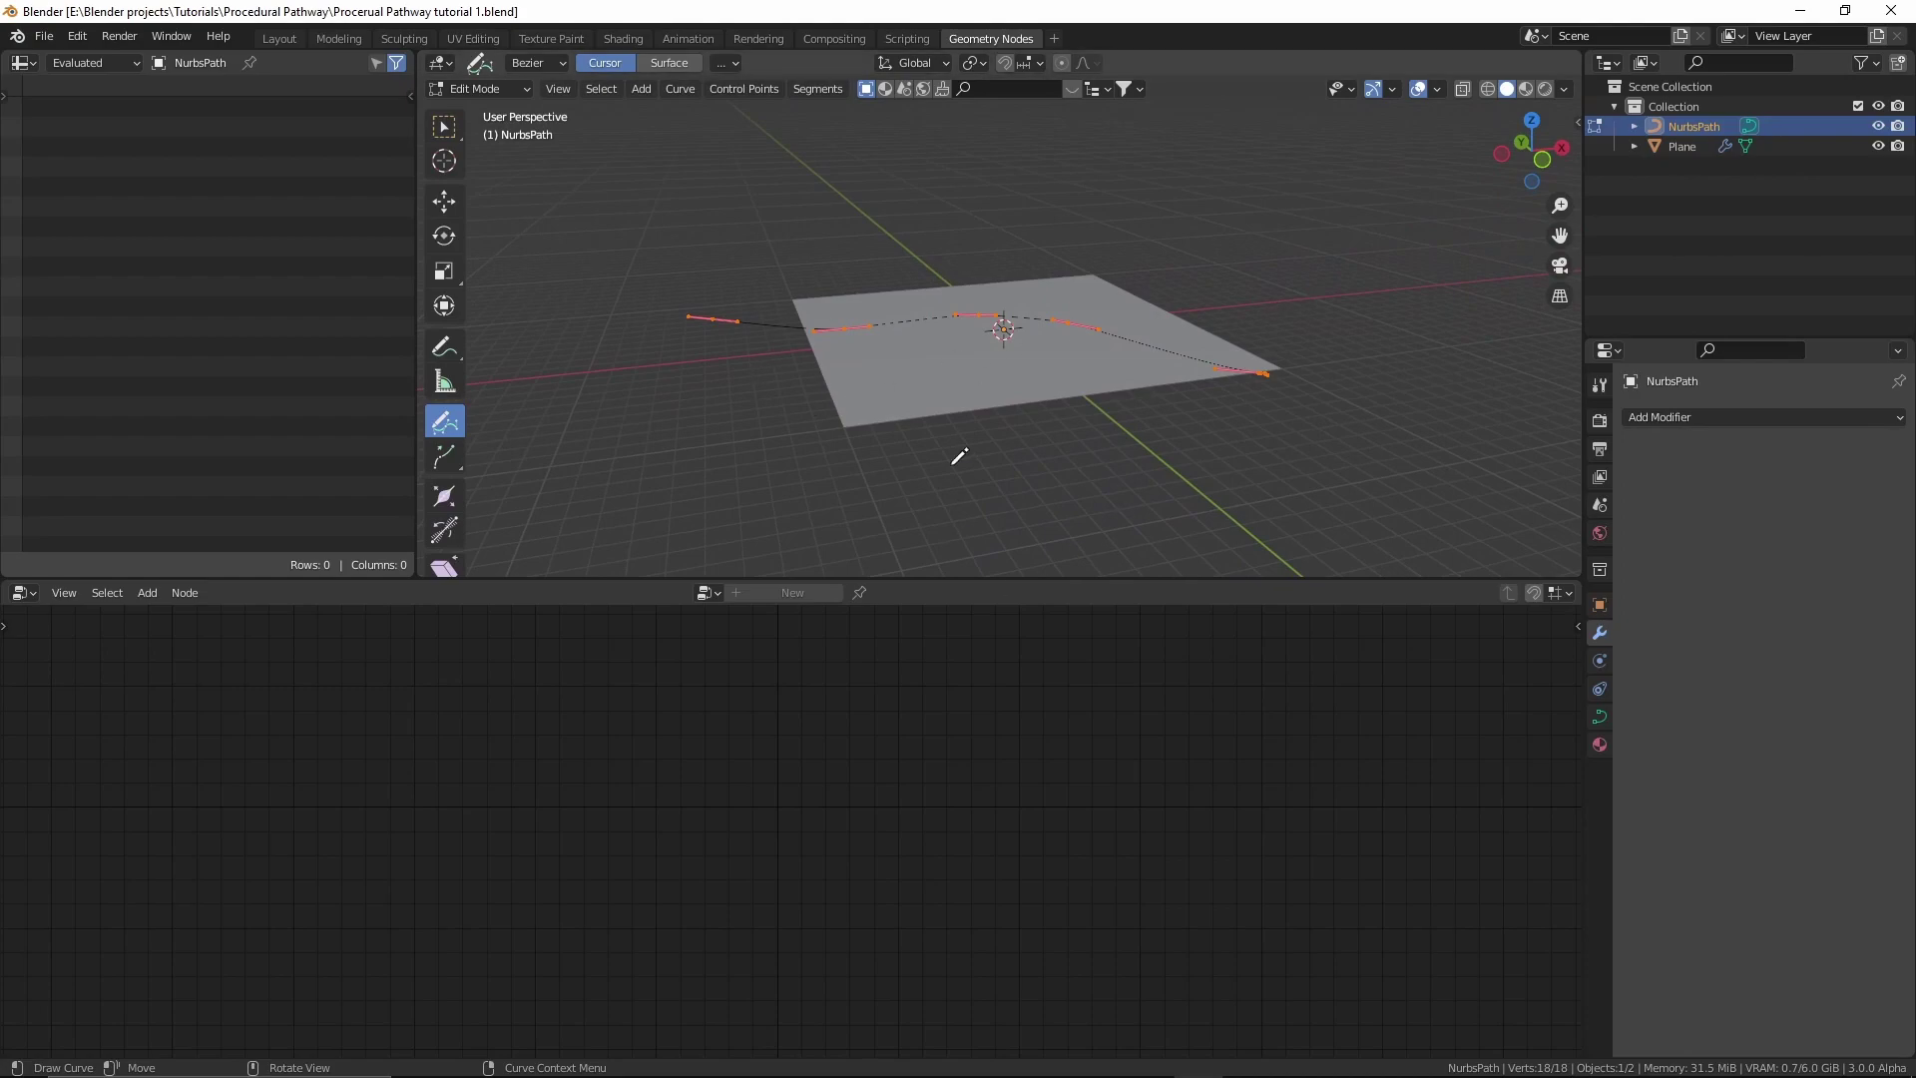
pyautogui.moveTo(733, 459)
pyautogui.mouseDown()
pyautogui.moveTo(933, 408)
pyautogui.moveTo(1299, 248)
pyautogui.mouseUp()
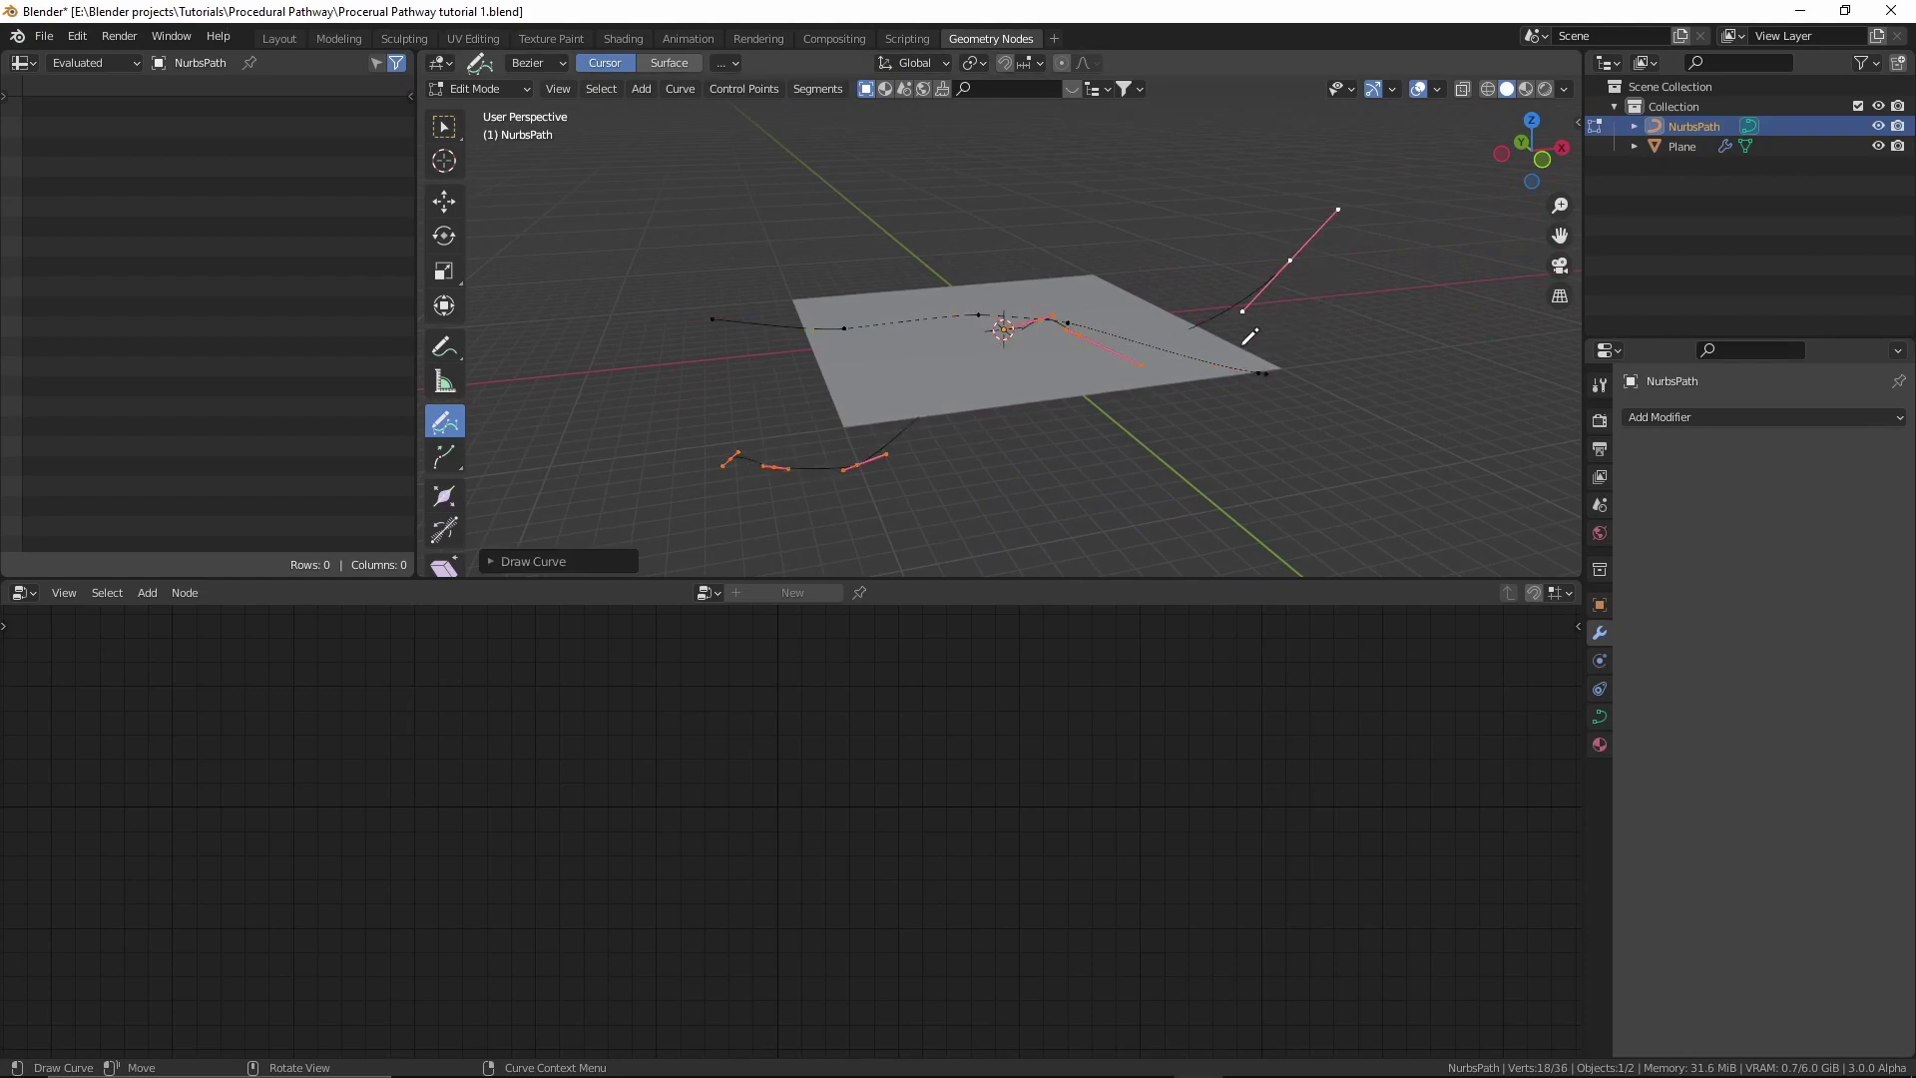
pyautogui.moveTo(1252, 335)
pyautogui.mouseDown(button='middle')
pyautogui.moveTo(1248, 299)
pyautogui.moveTo(1249, 359)
pyautogui.mouseUp(button='middle')
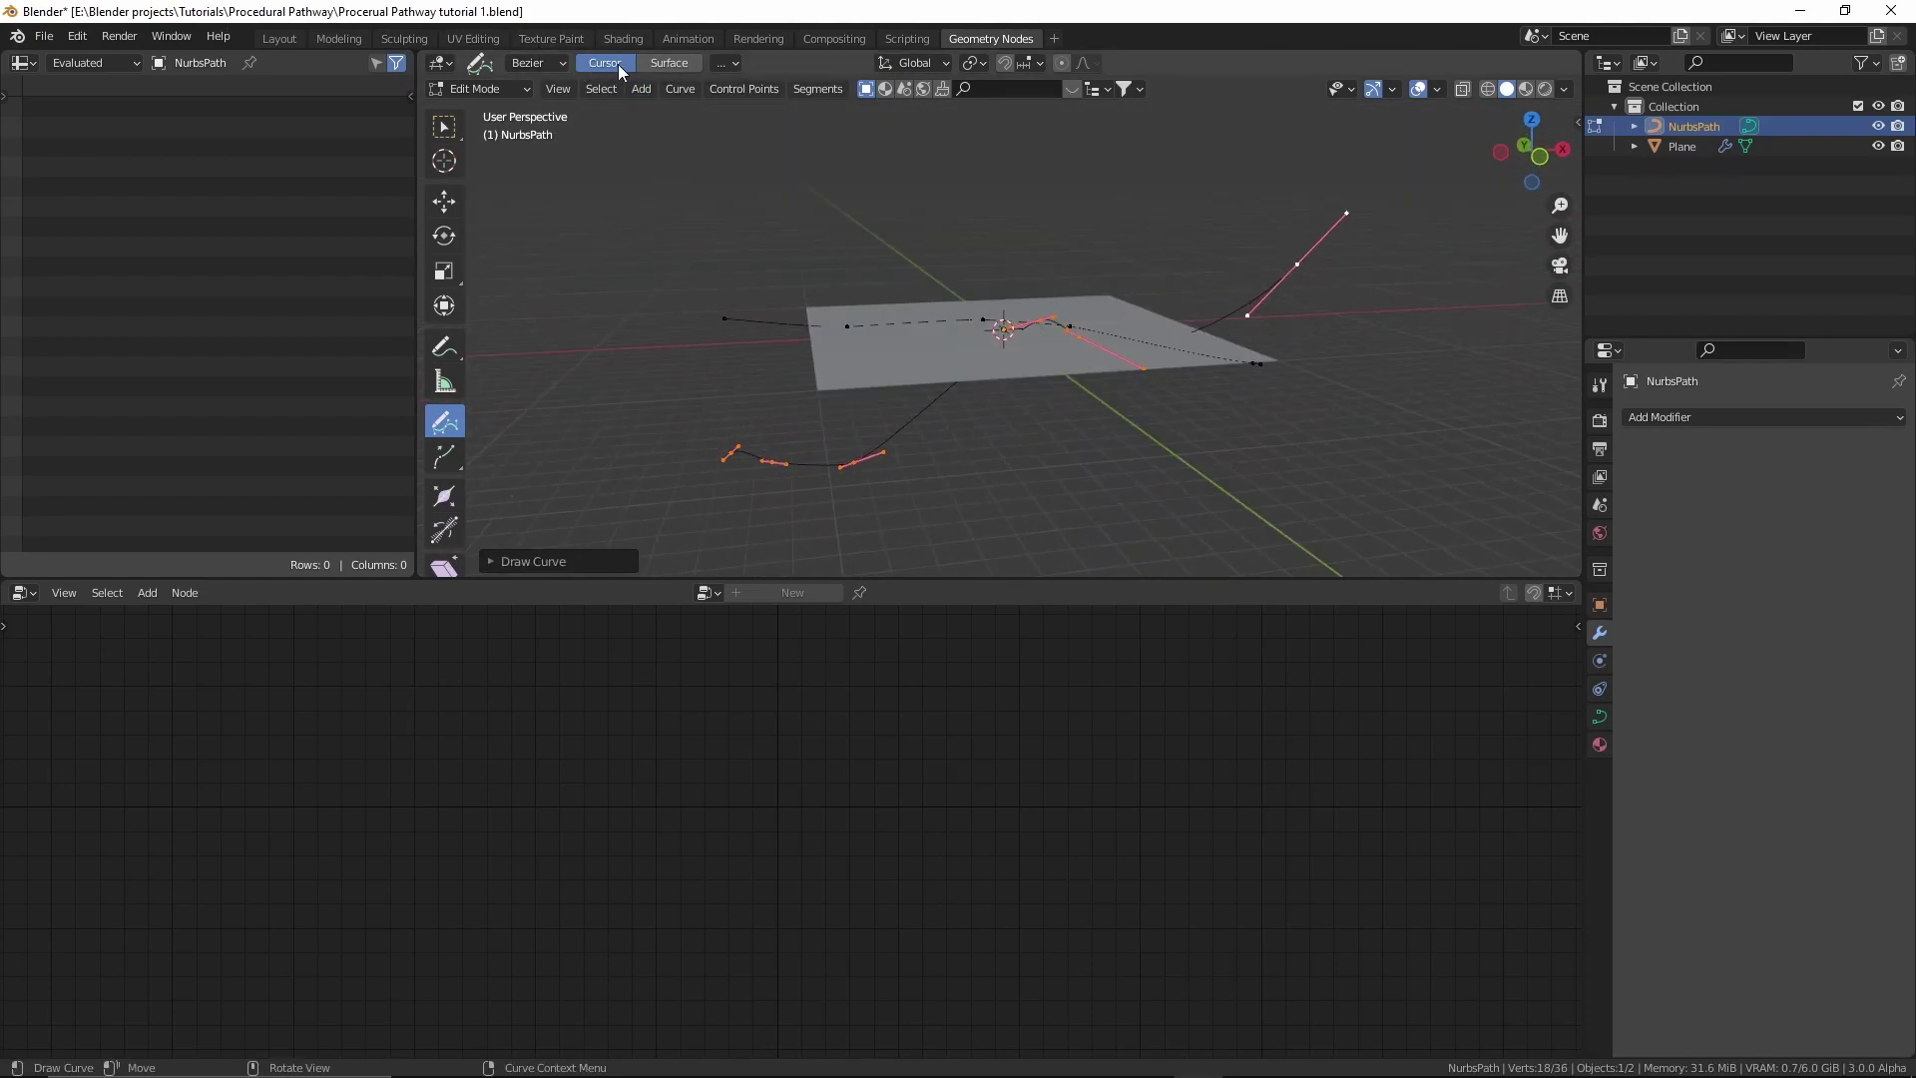
pyautogui.click(666, 66)
pyautogui.moveTo(1028, 243); pyautogui.dragTo(918, 411, button='middle')
pyautogui.moveTo(949, 402); pyautogui.dragTo(1162, 372)
pyautogui.moveTo(1173, 369); pyautogui.dragTo(1188, 326, button='middle')
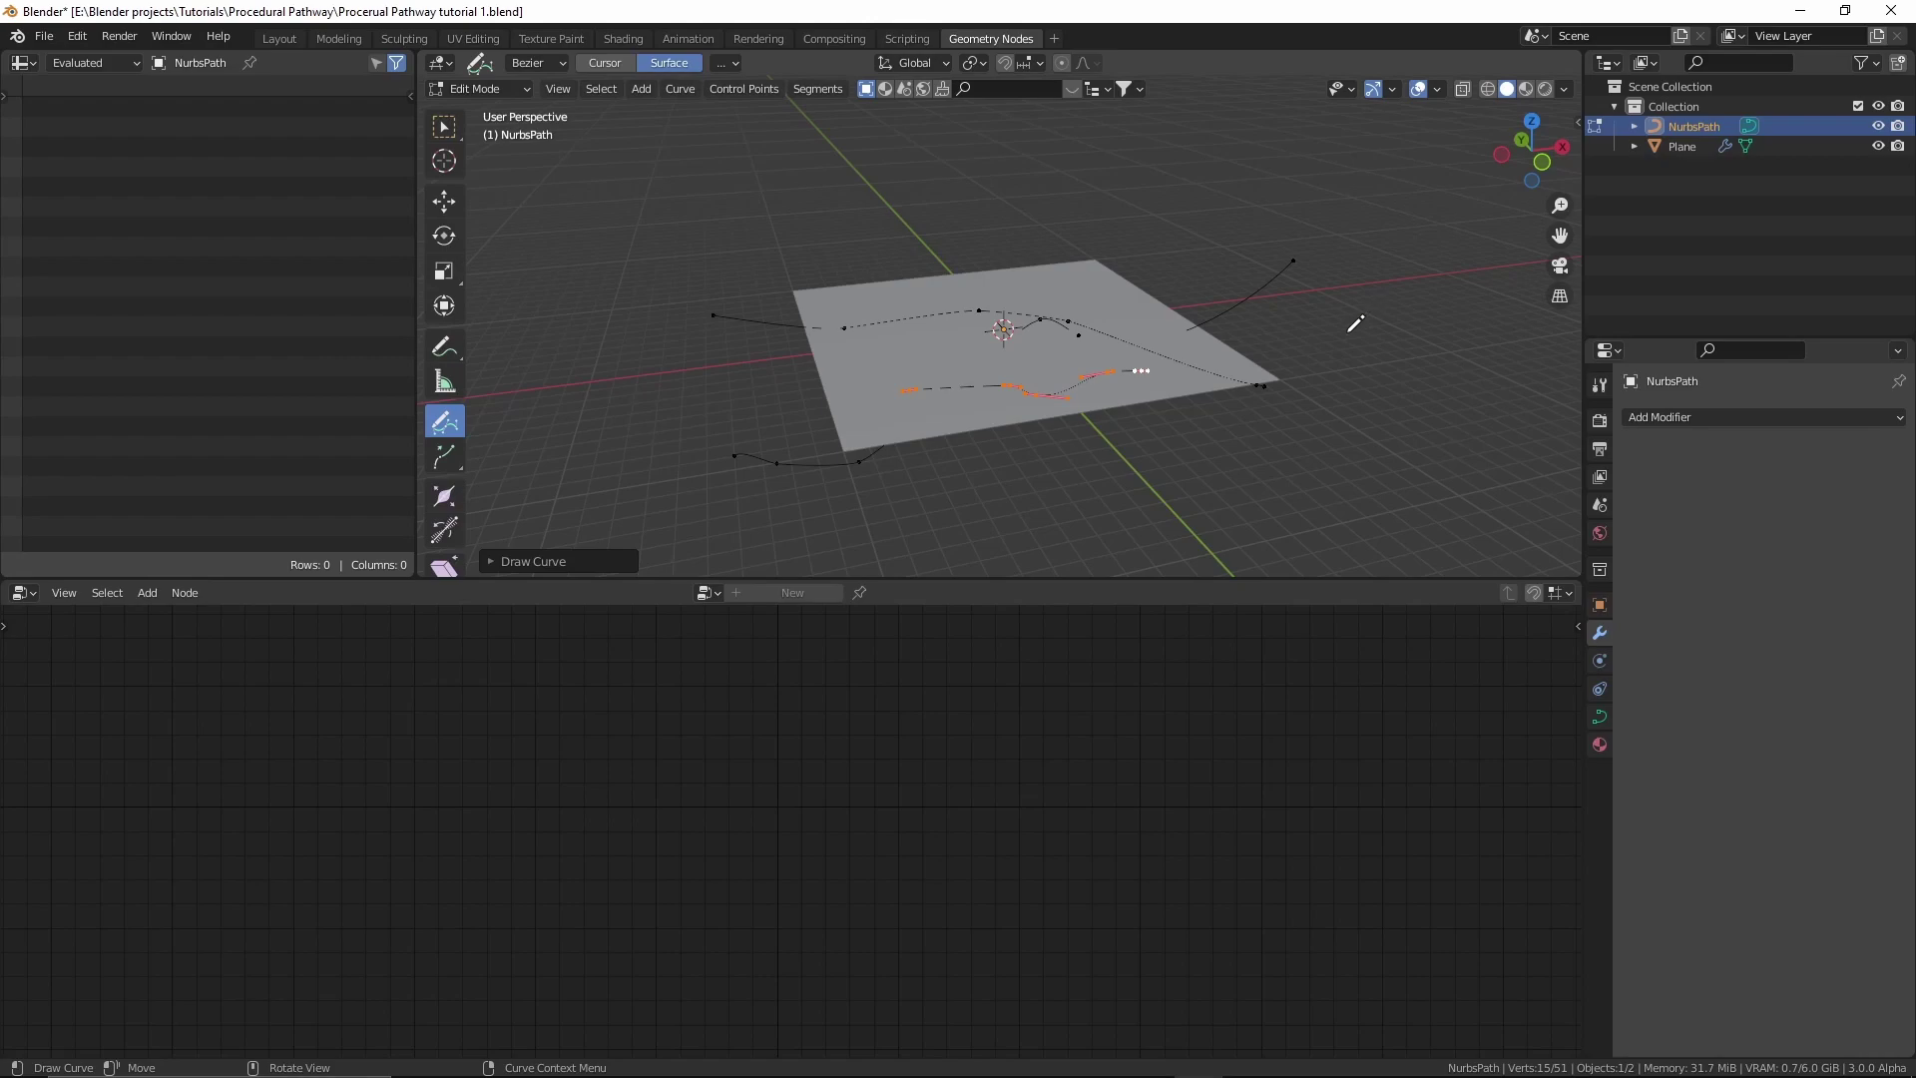
pyautogui.hotkey('ctrl', 'z')
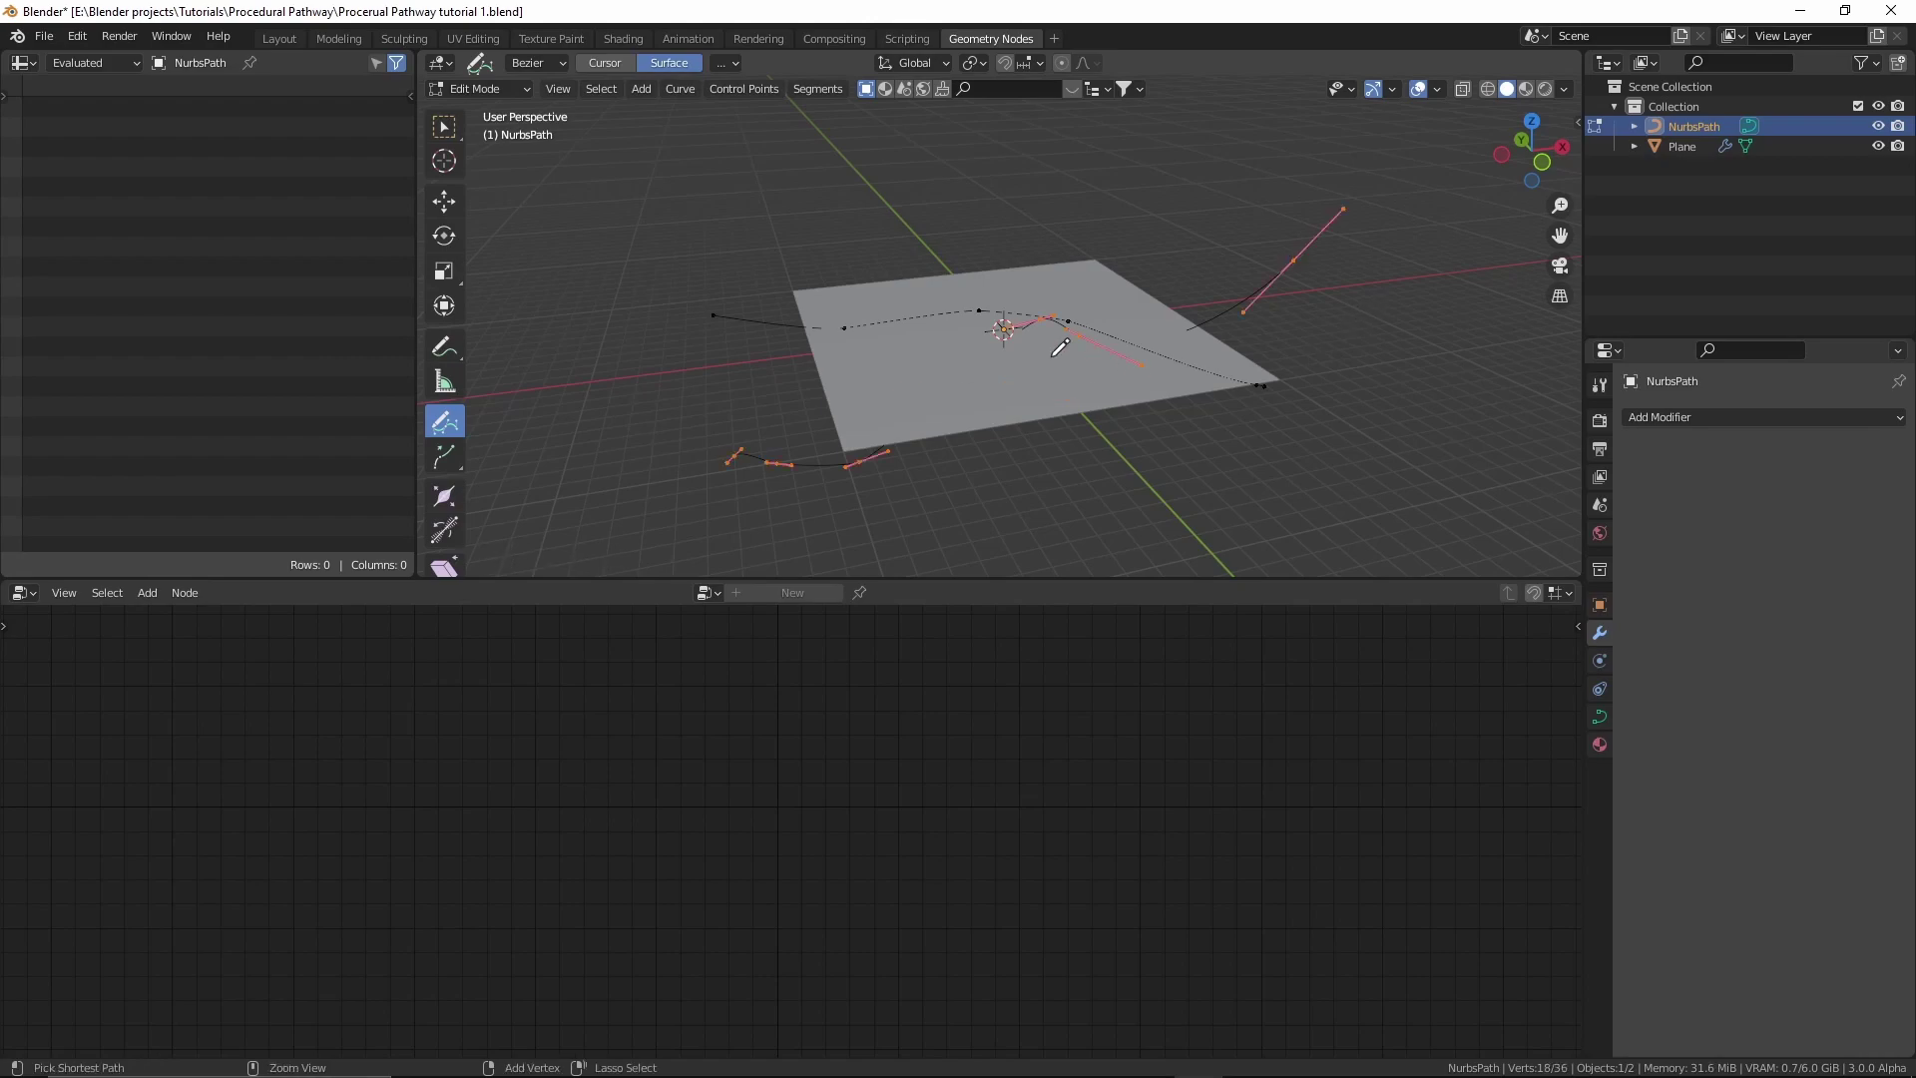
pyautogui.hotkey('ctrl', 'z')
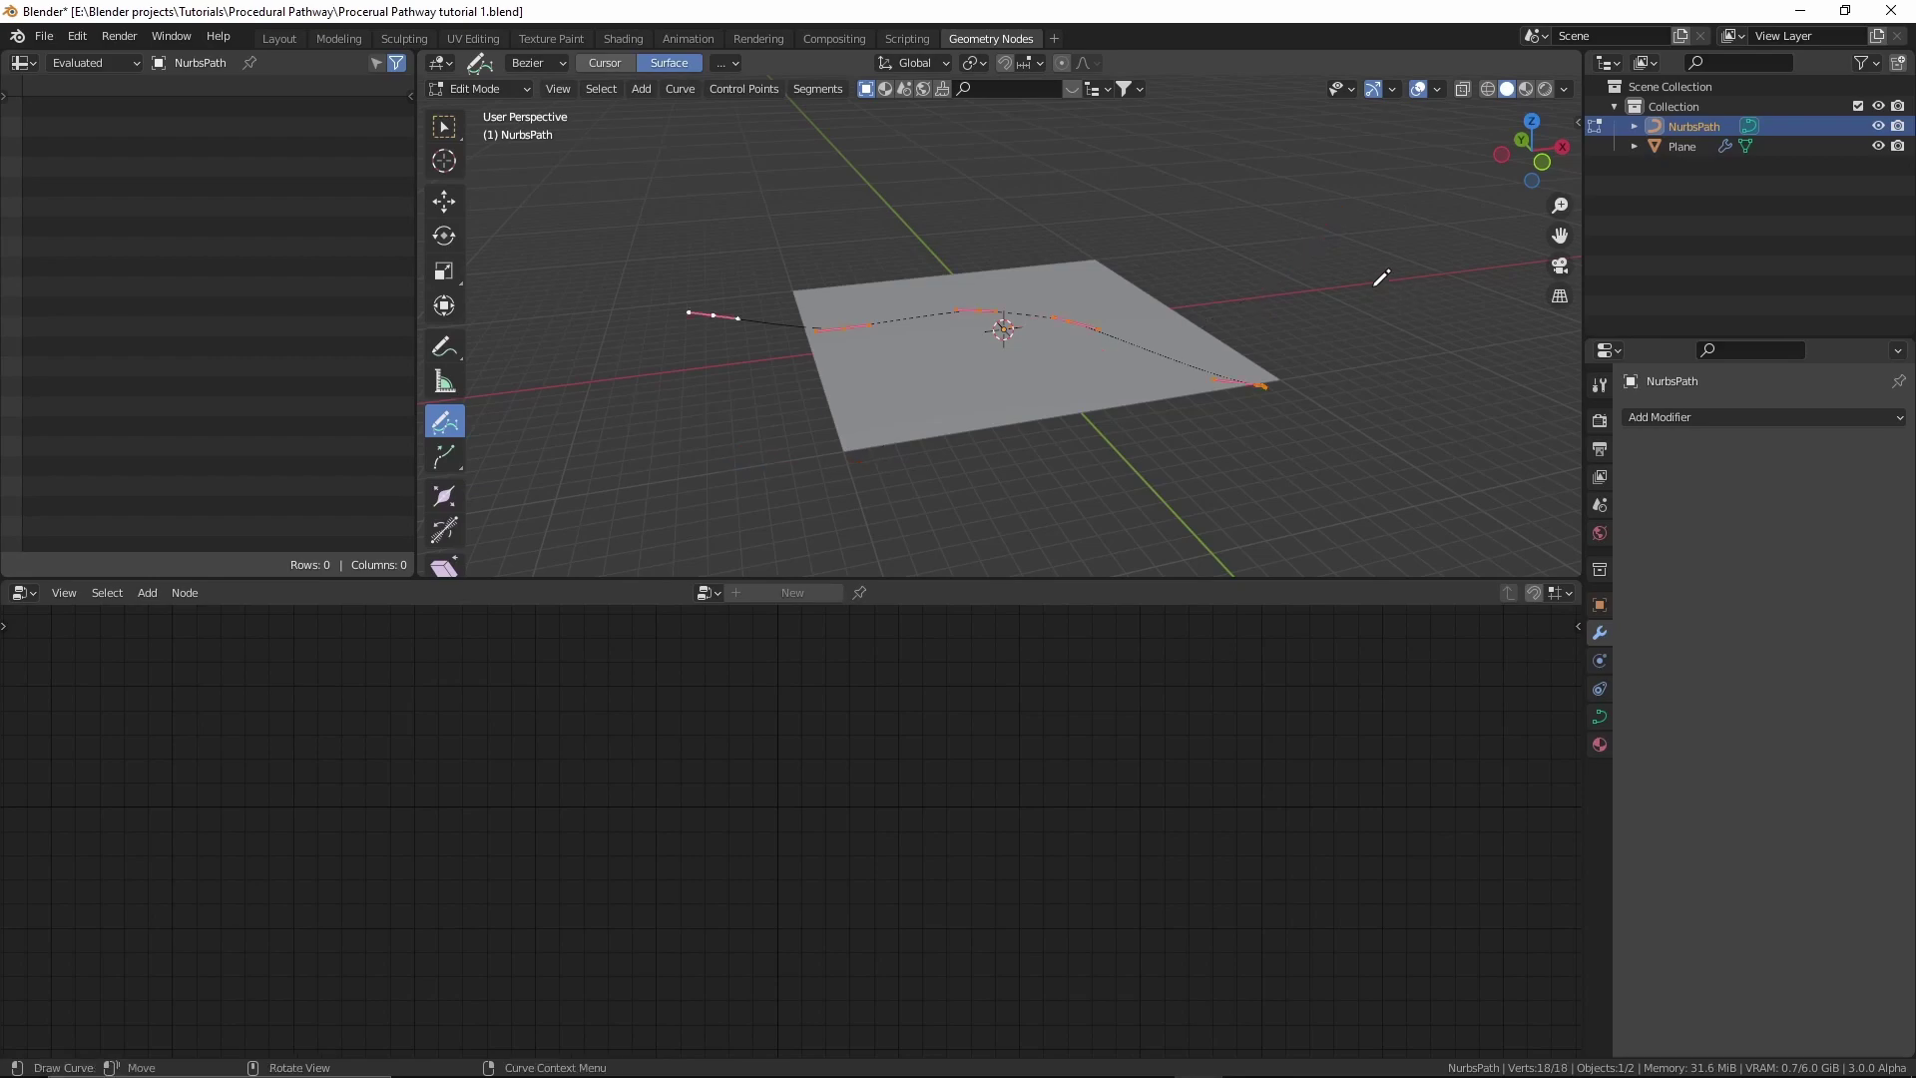
# Return the drawn path curve to Object Mode.
pyautogui.hotkey('ctrl', 'Tab')
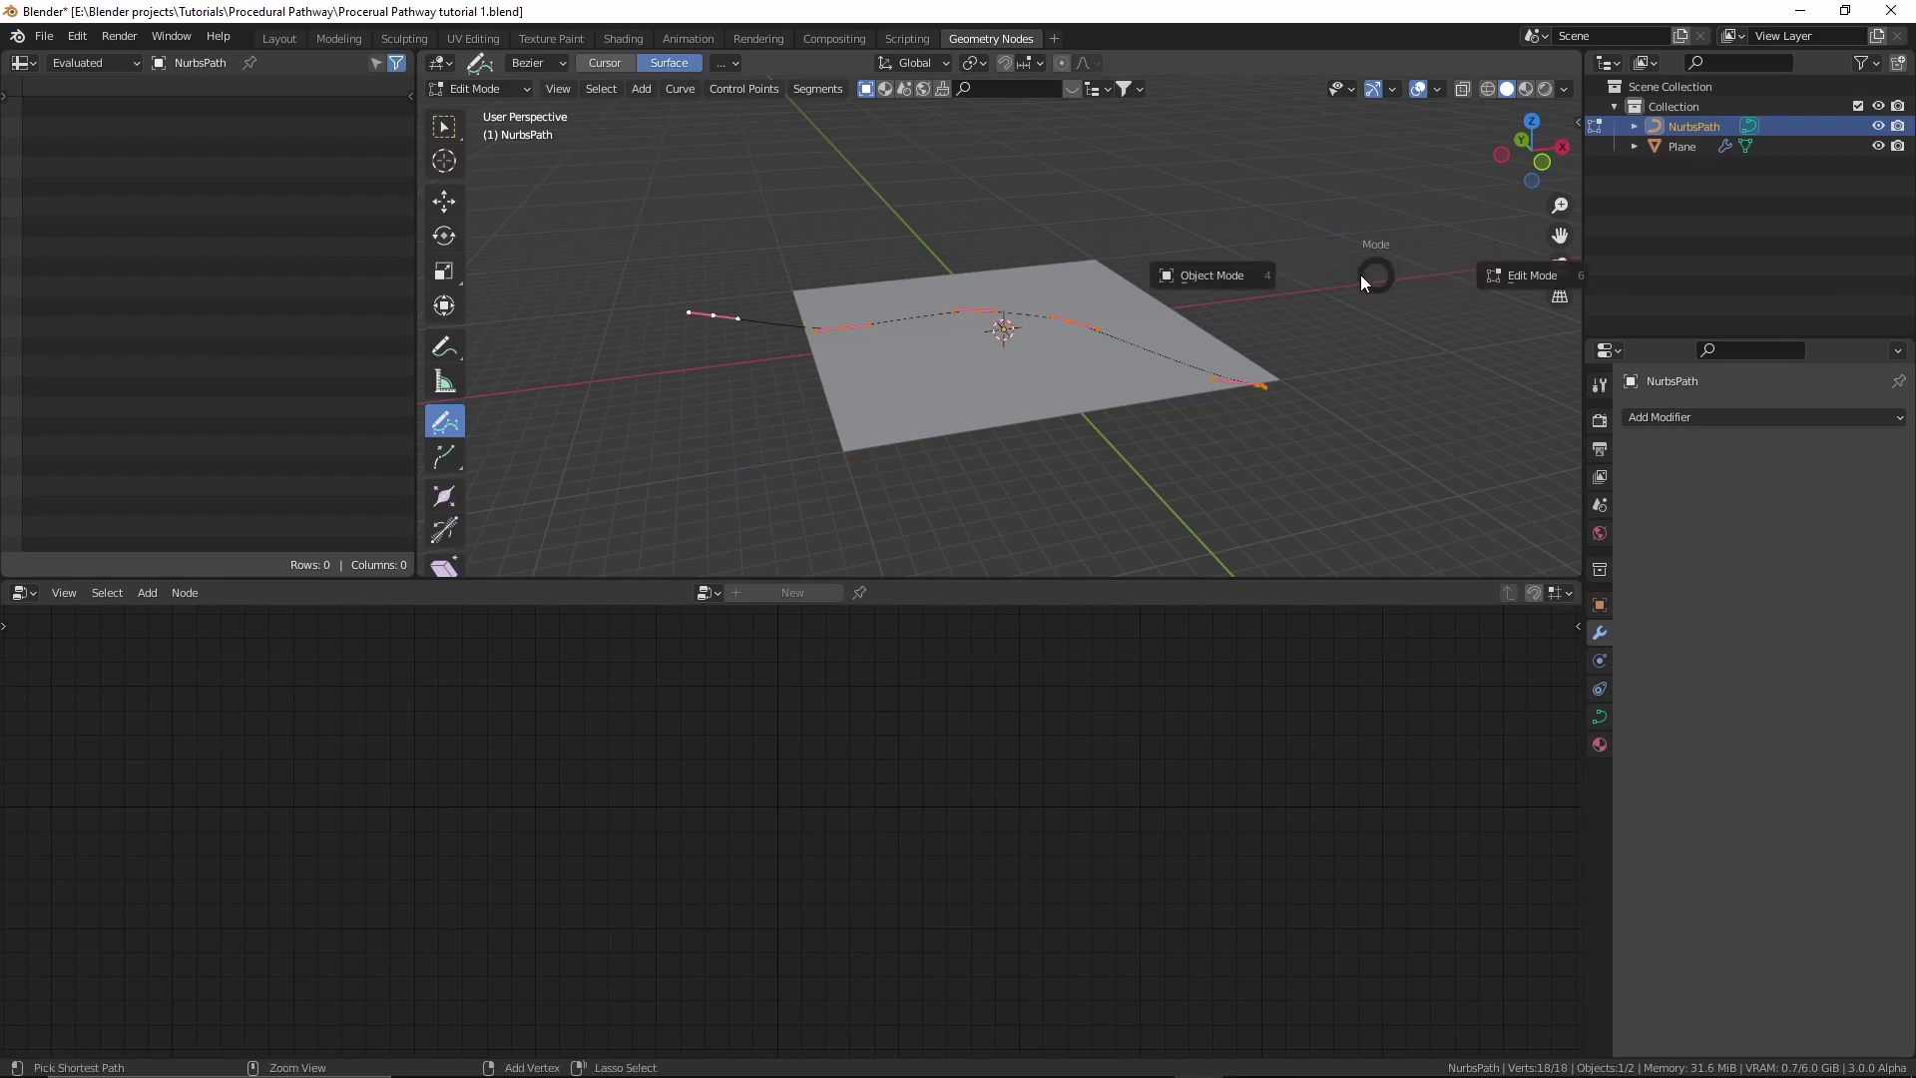
pyautogui.click(1111, 268)
pyautogui.moveTo(1249, 283); pyautogui.dragTo(1062, 328, button='middle')
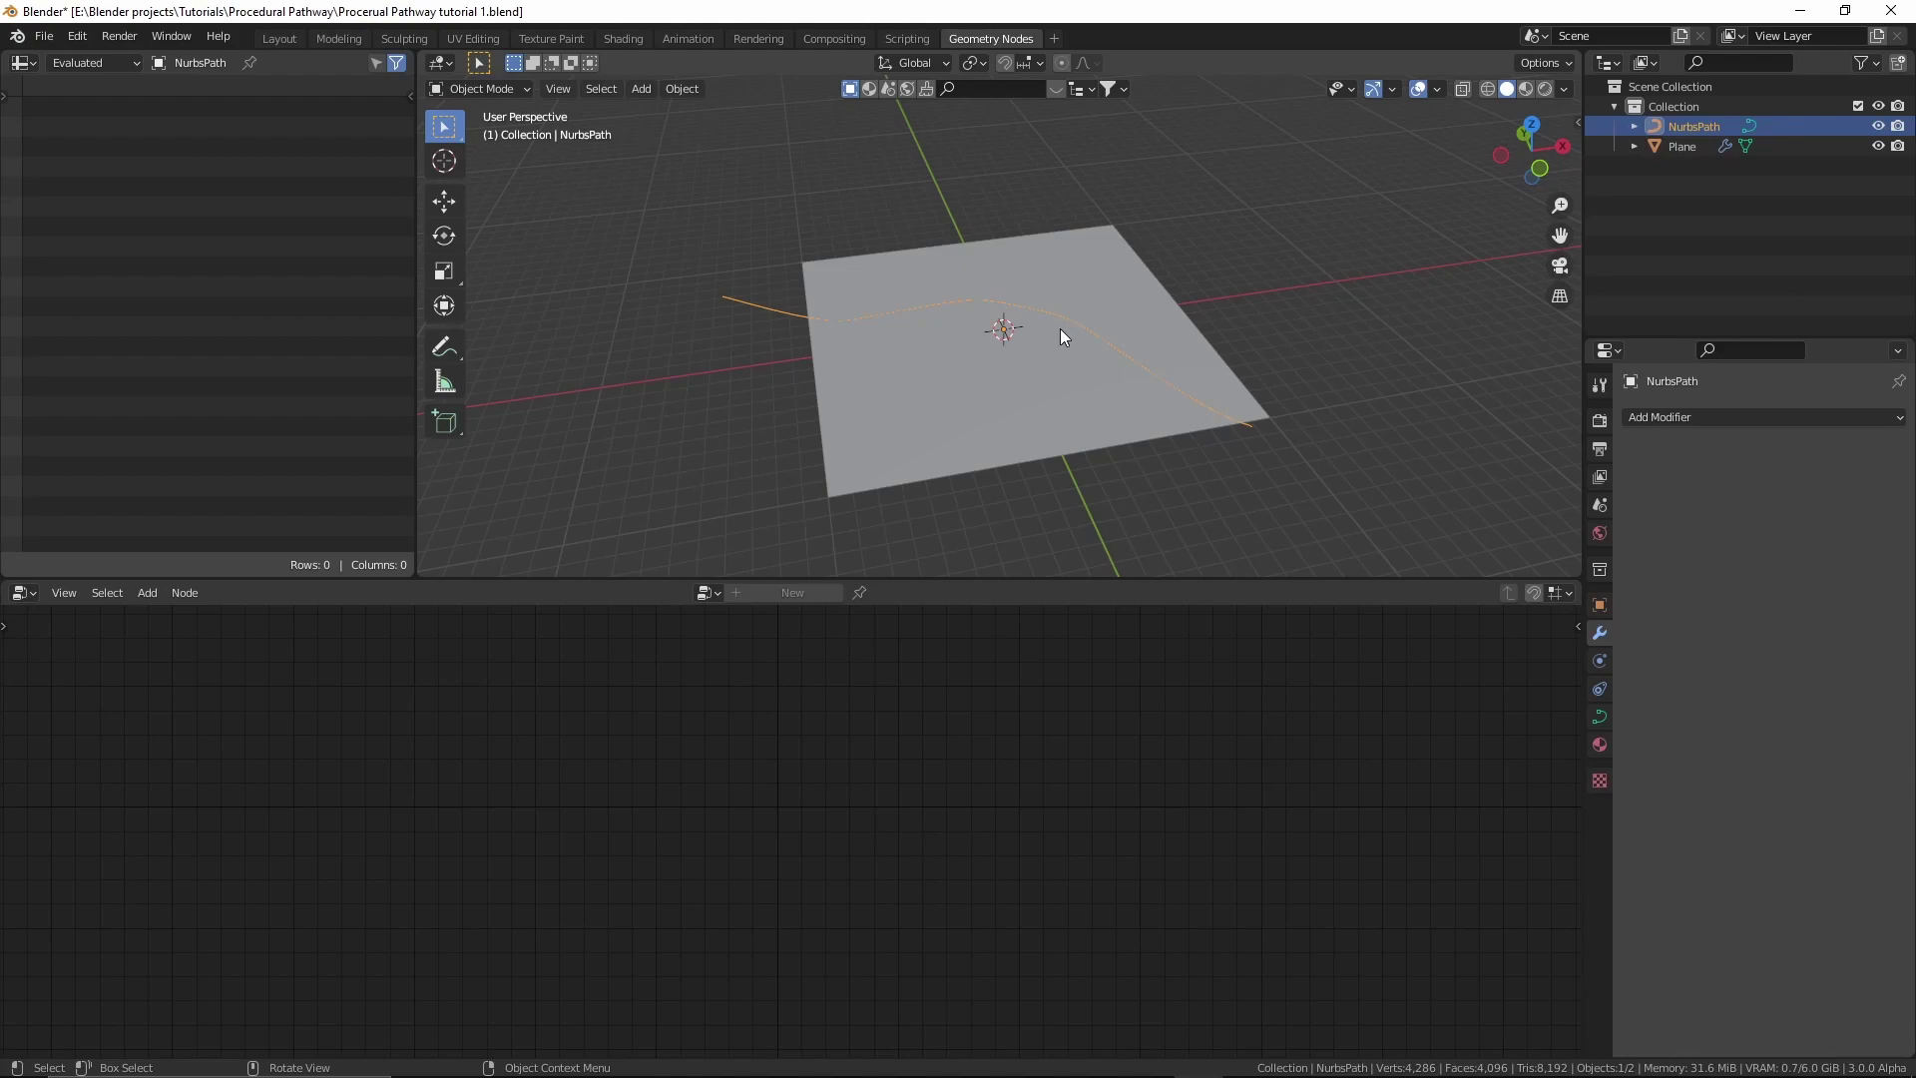
# Add an Attribute Proximity node to the plane's node tree, on the link between Mesh Subdivide and Group Output.
pyautogui.click(1134, 394)
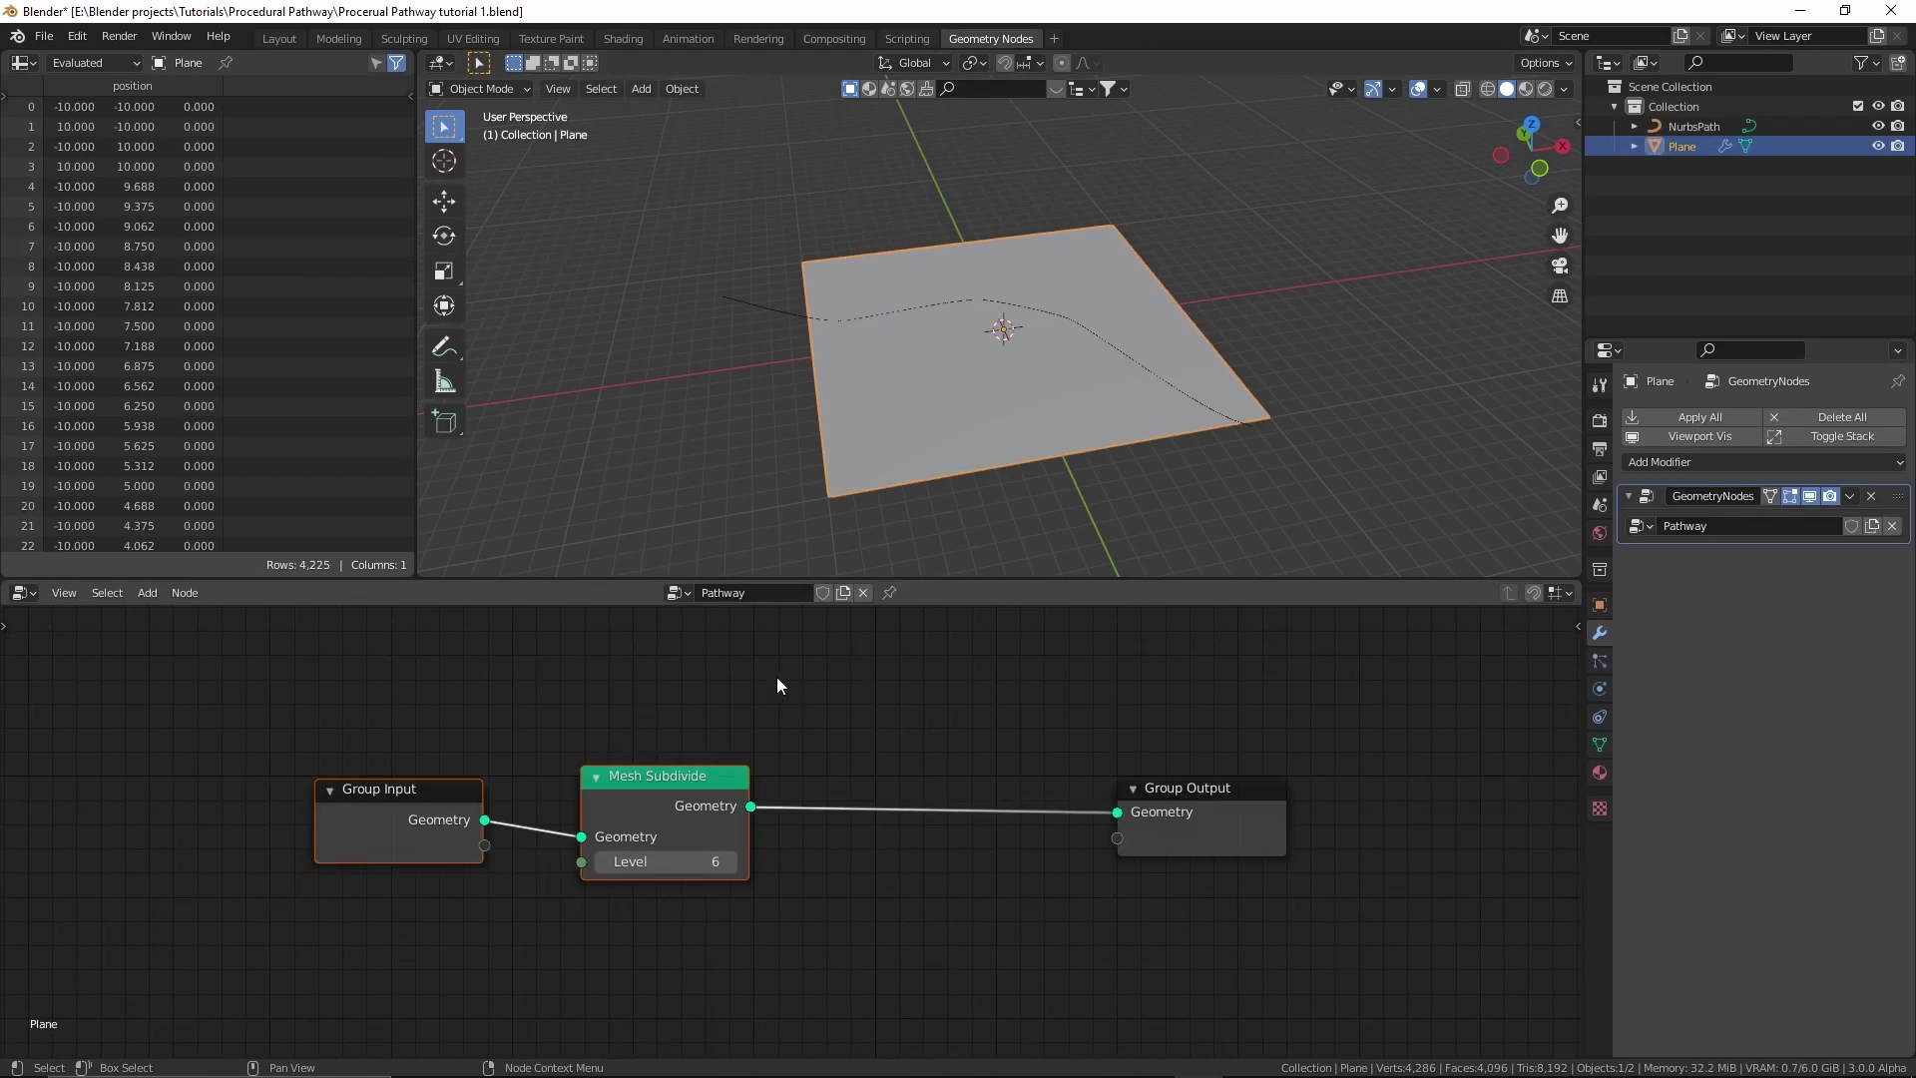
pyautogui.hotkey('shift', 'a')
pyautogui.write('at')
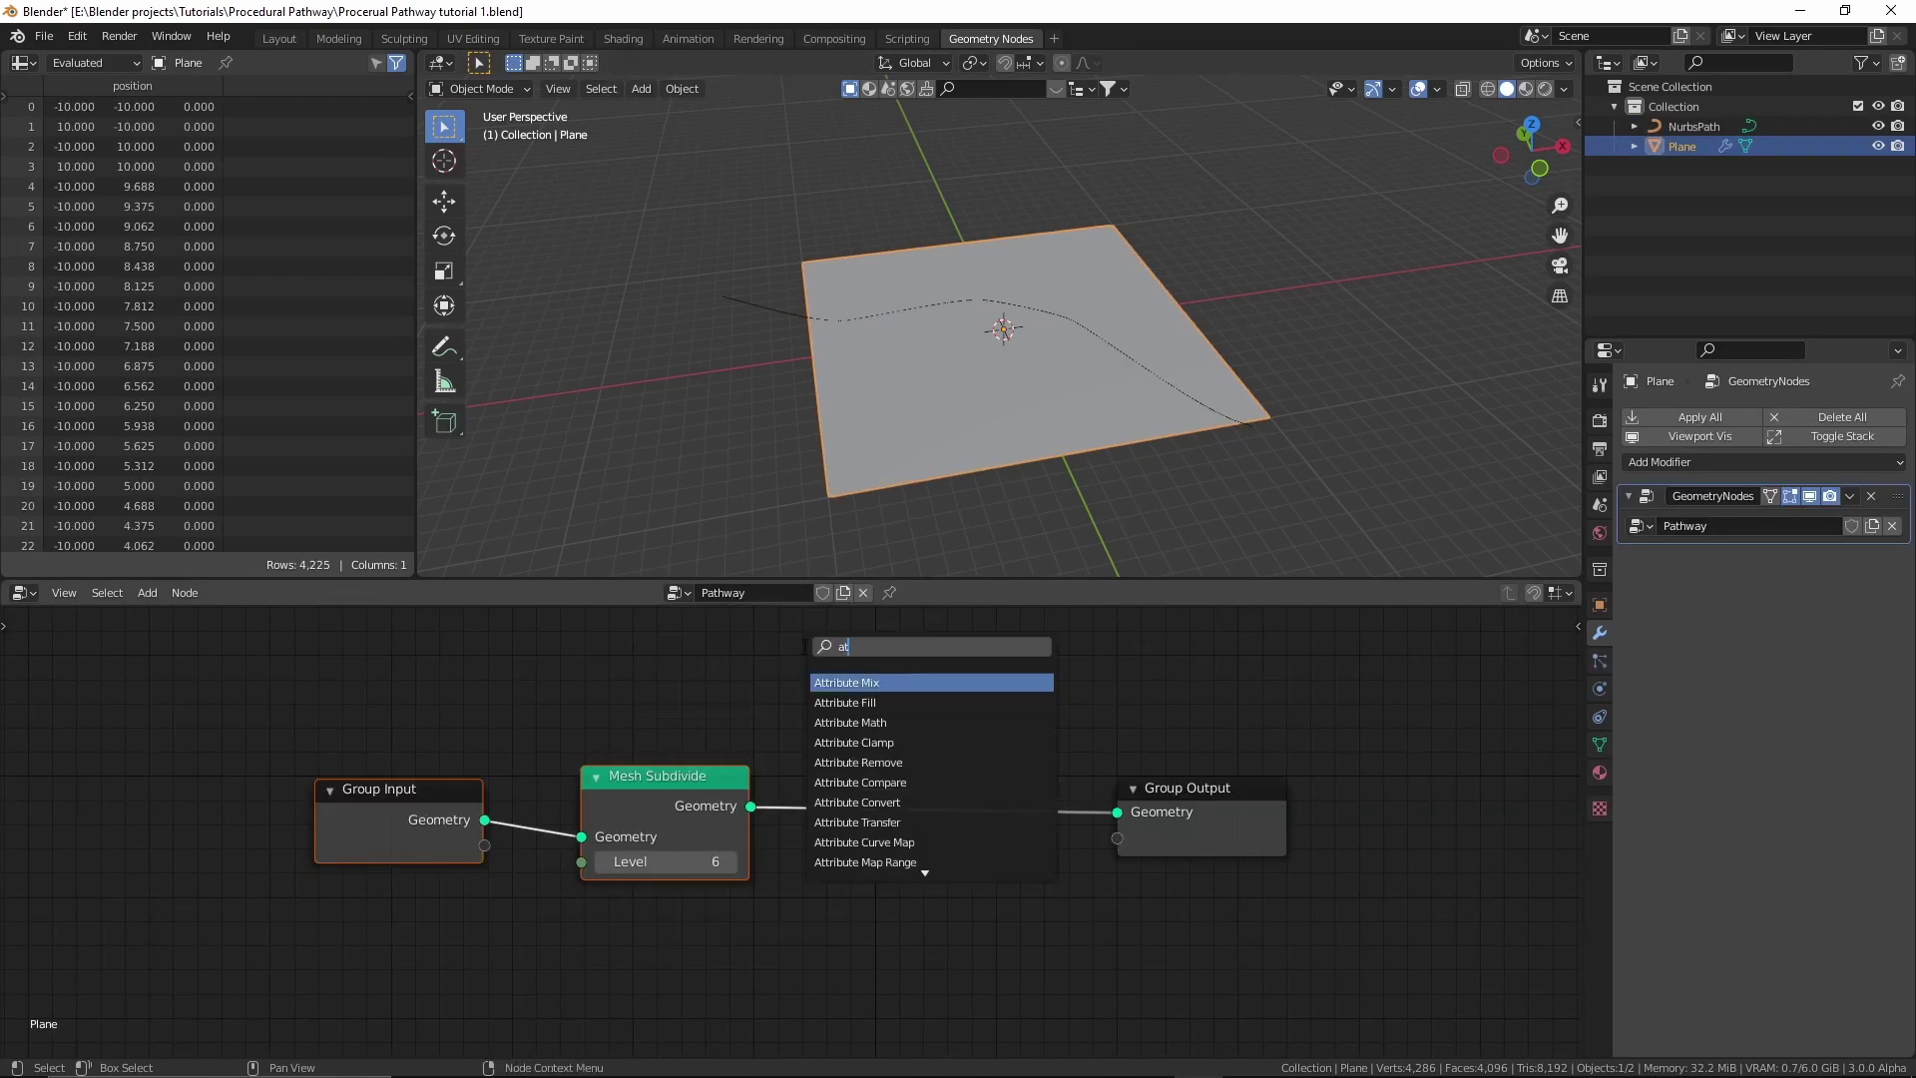
pyautogui.write('tribute pro')
pyautogui.press('Return')
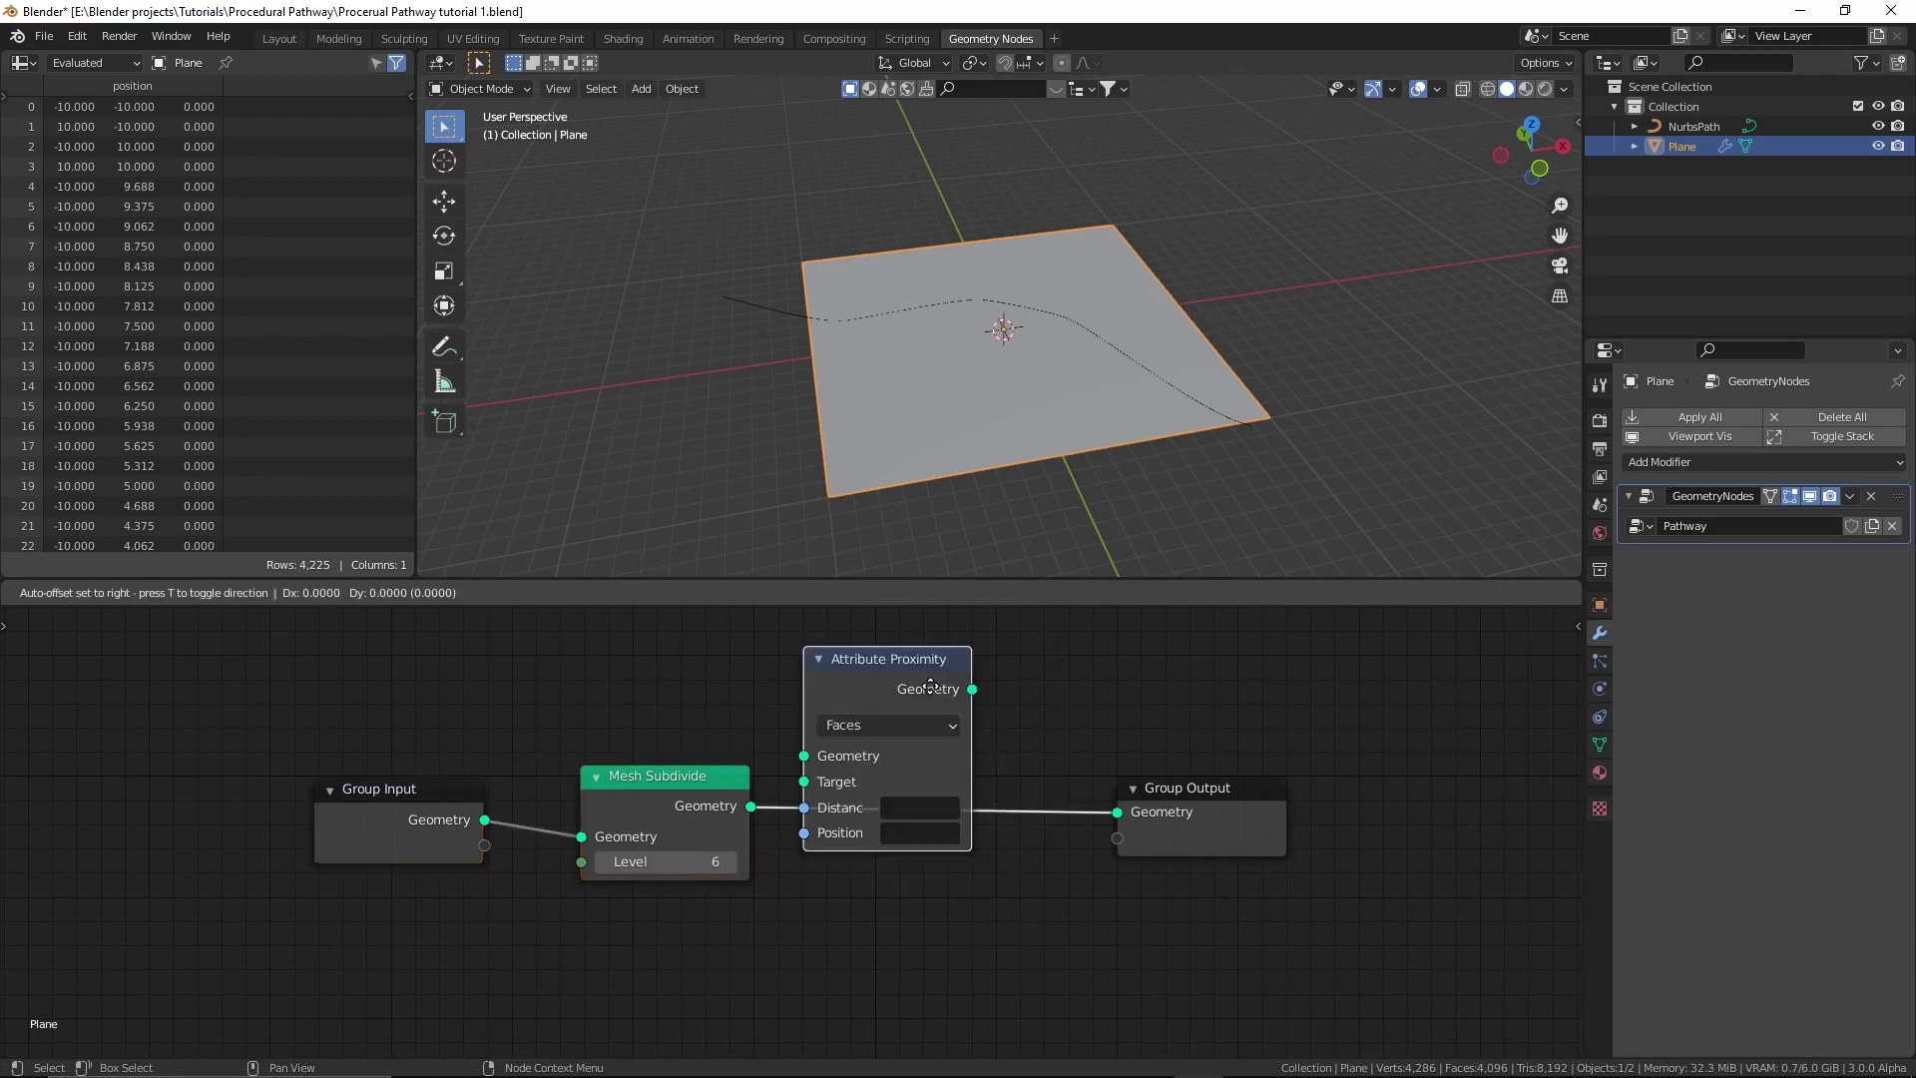
pyautogui.click(882, 806)
pyautogui.moveTo(870, 780); pyautogui.dragTo(845, 781)
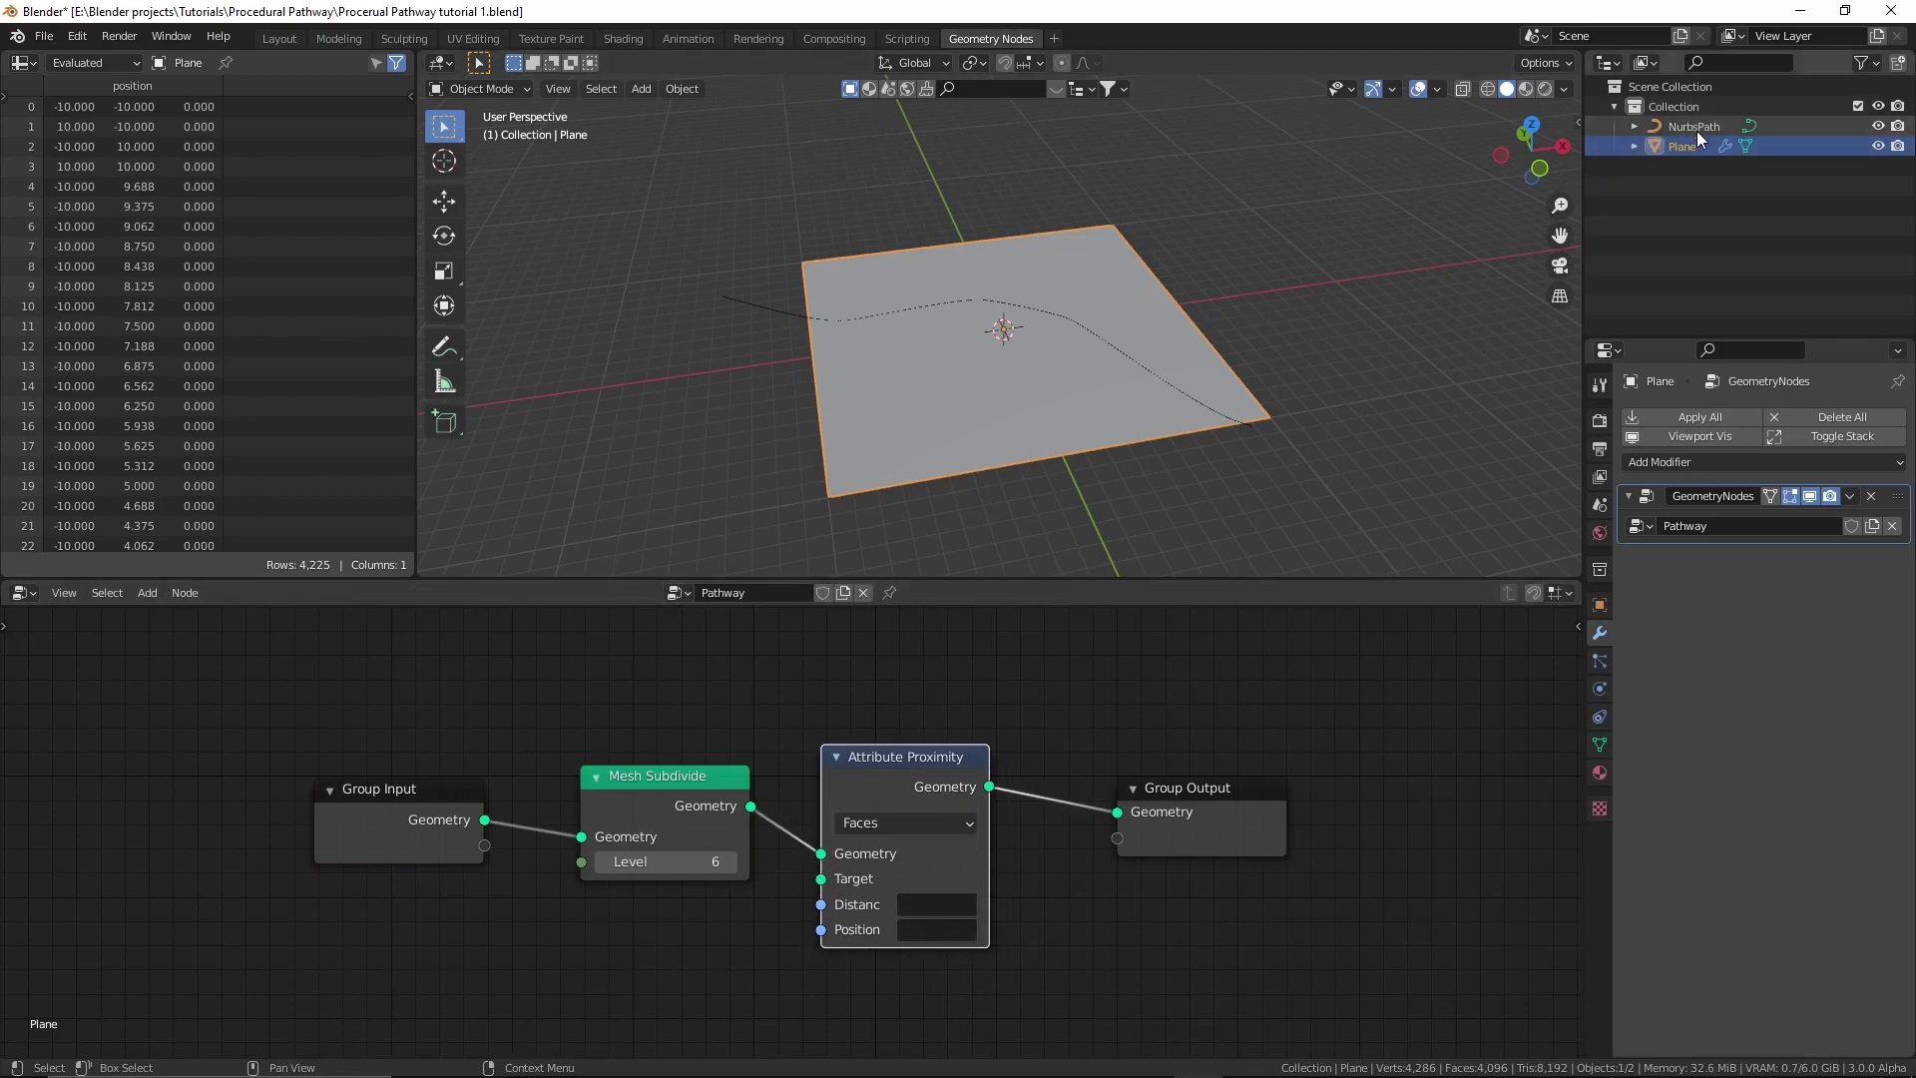
# Bring the NurbsPath object in as an Object Info node and connect its Geometry output to the Attribute Proximity node's Target.
pyautogui.moveTo(1693, 125); pyautogui.dragTo(511, 940)
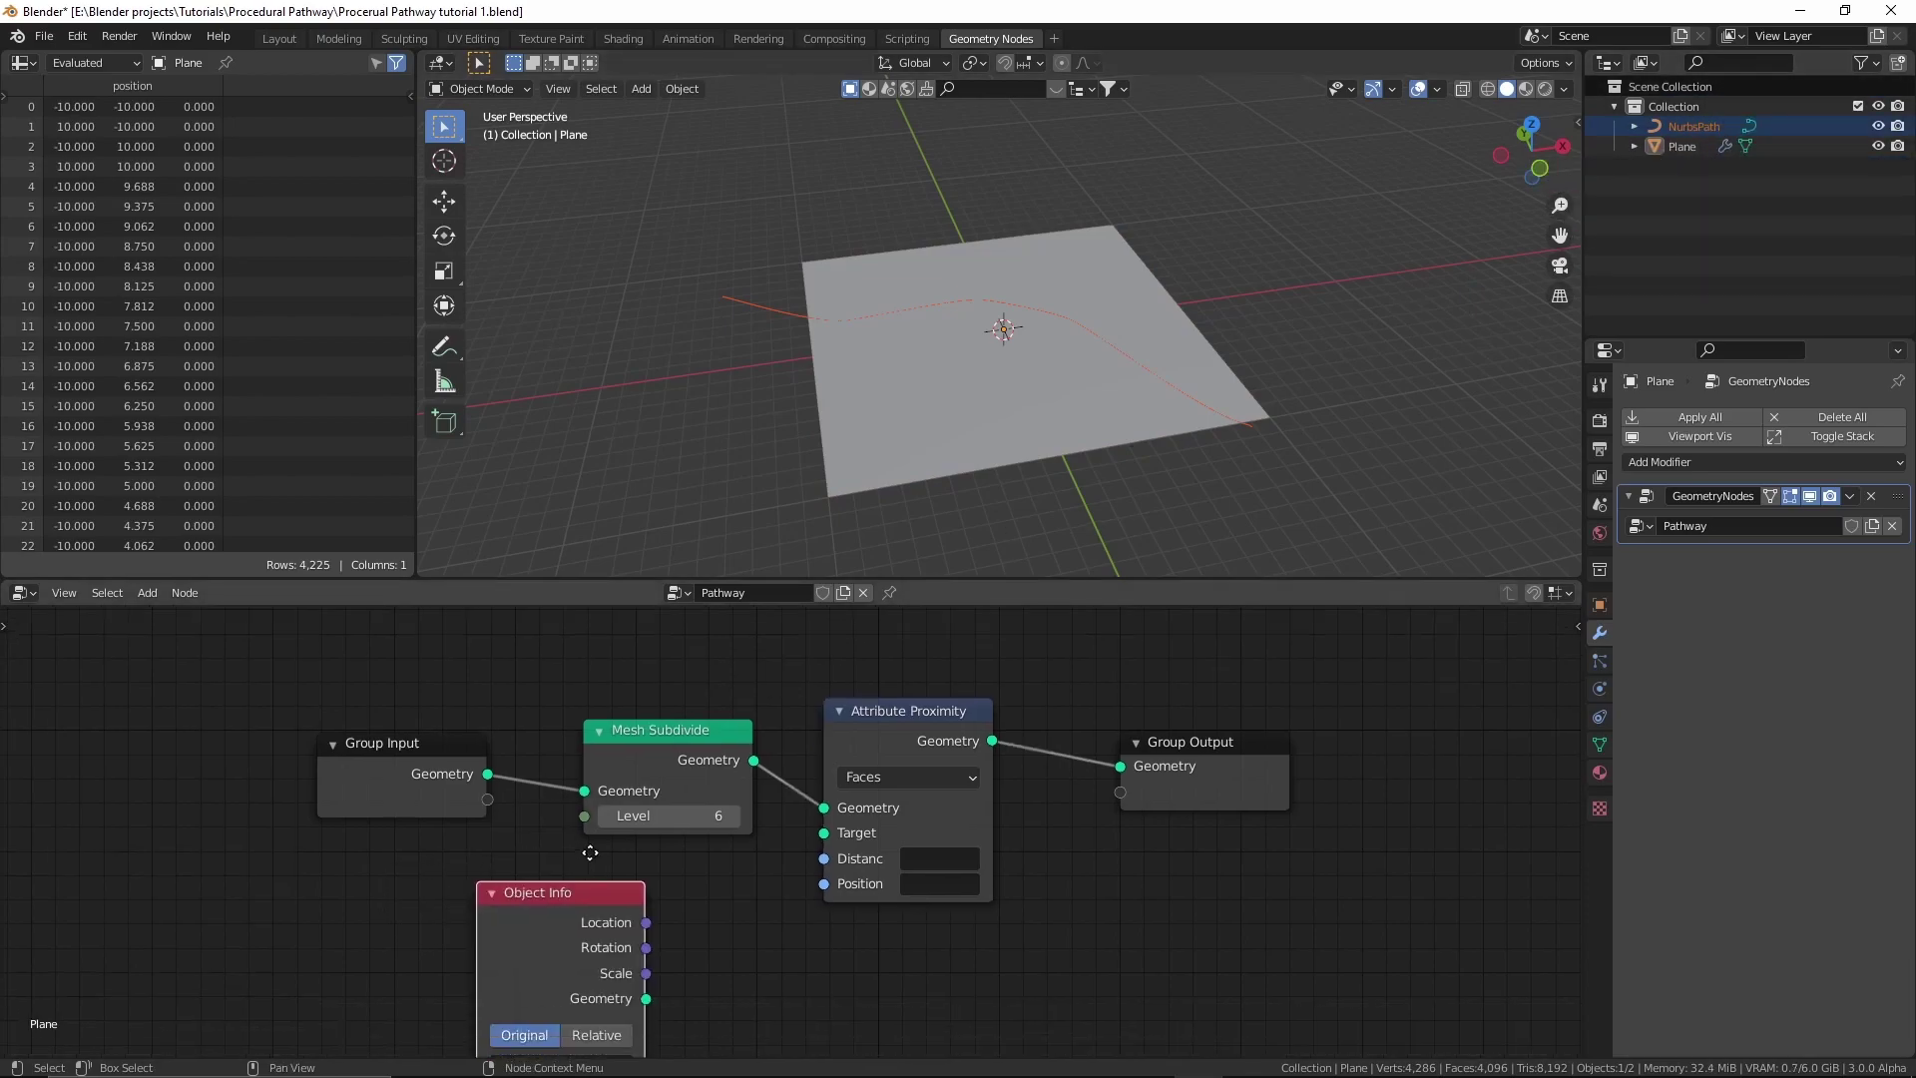
pyautogui.moveTo(624, 863); pyautogui.dragTo(591, 835)
pyautogui.moveTo(636, 906); pyautogui.dragTo(863, 773)
pyautogui.moveTo(862, 773); pyautogui.dragTo(820, 810, button='middle')
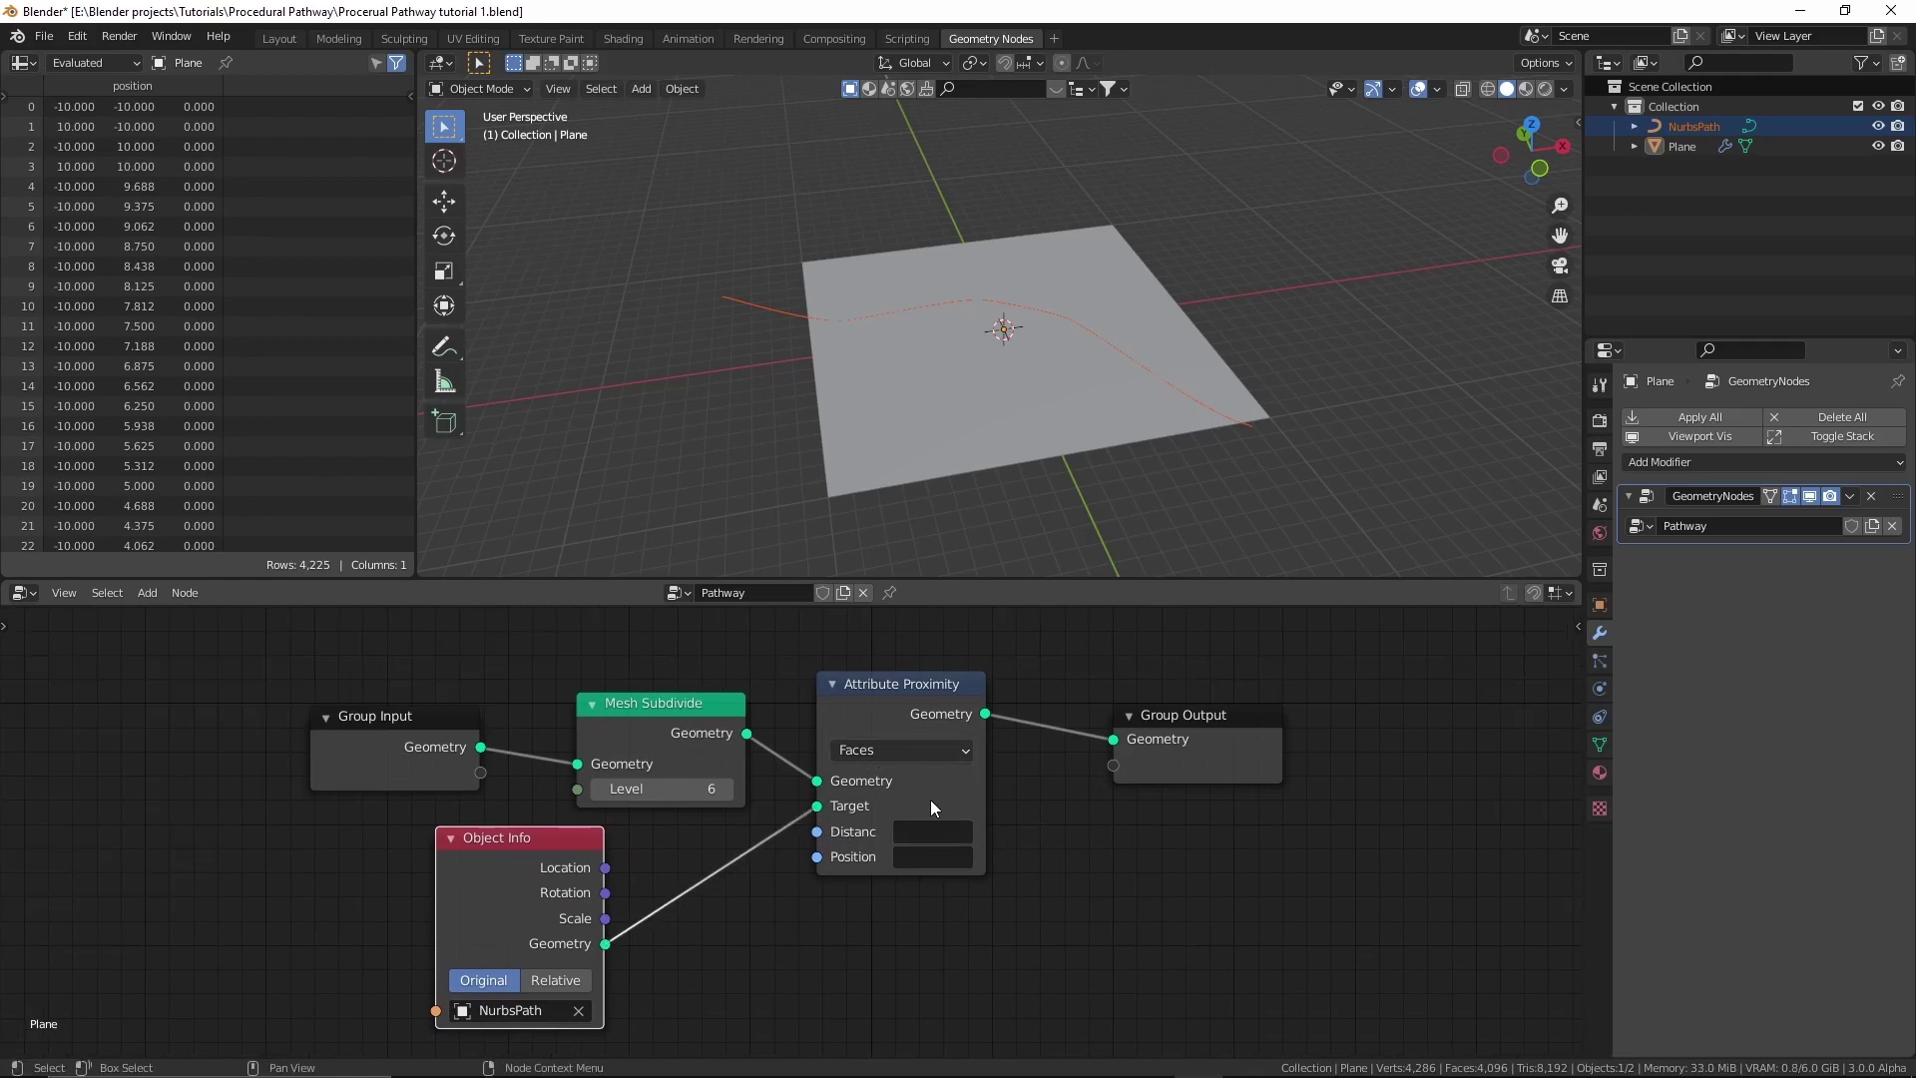
# Widen the Attribute Proximity node and set its Distance output to a new attribute called prox.
pyautogui.moveTo(987, 789); pyautogui.dragTo(993, 780)
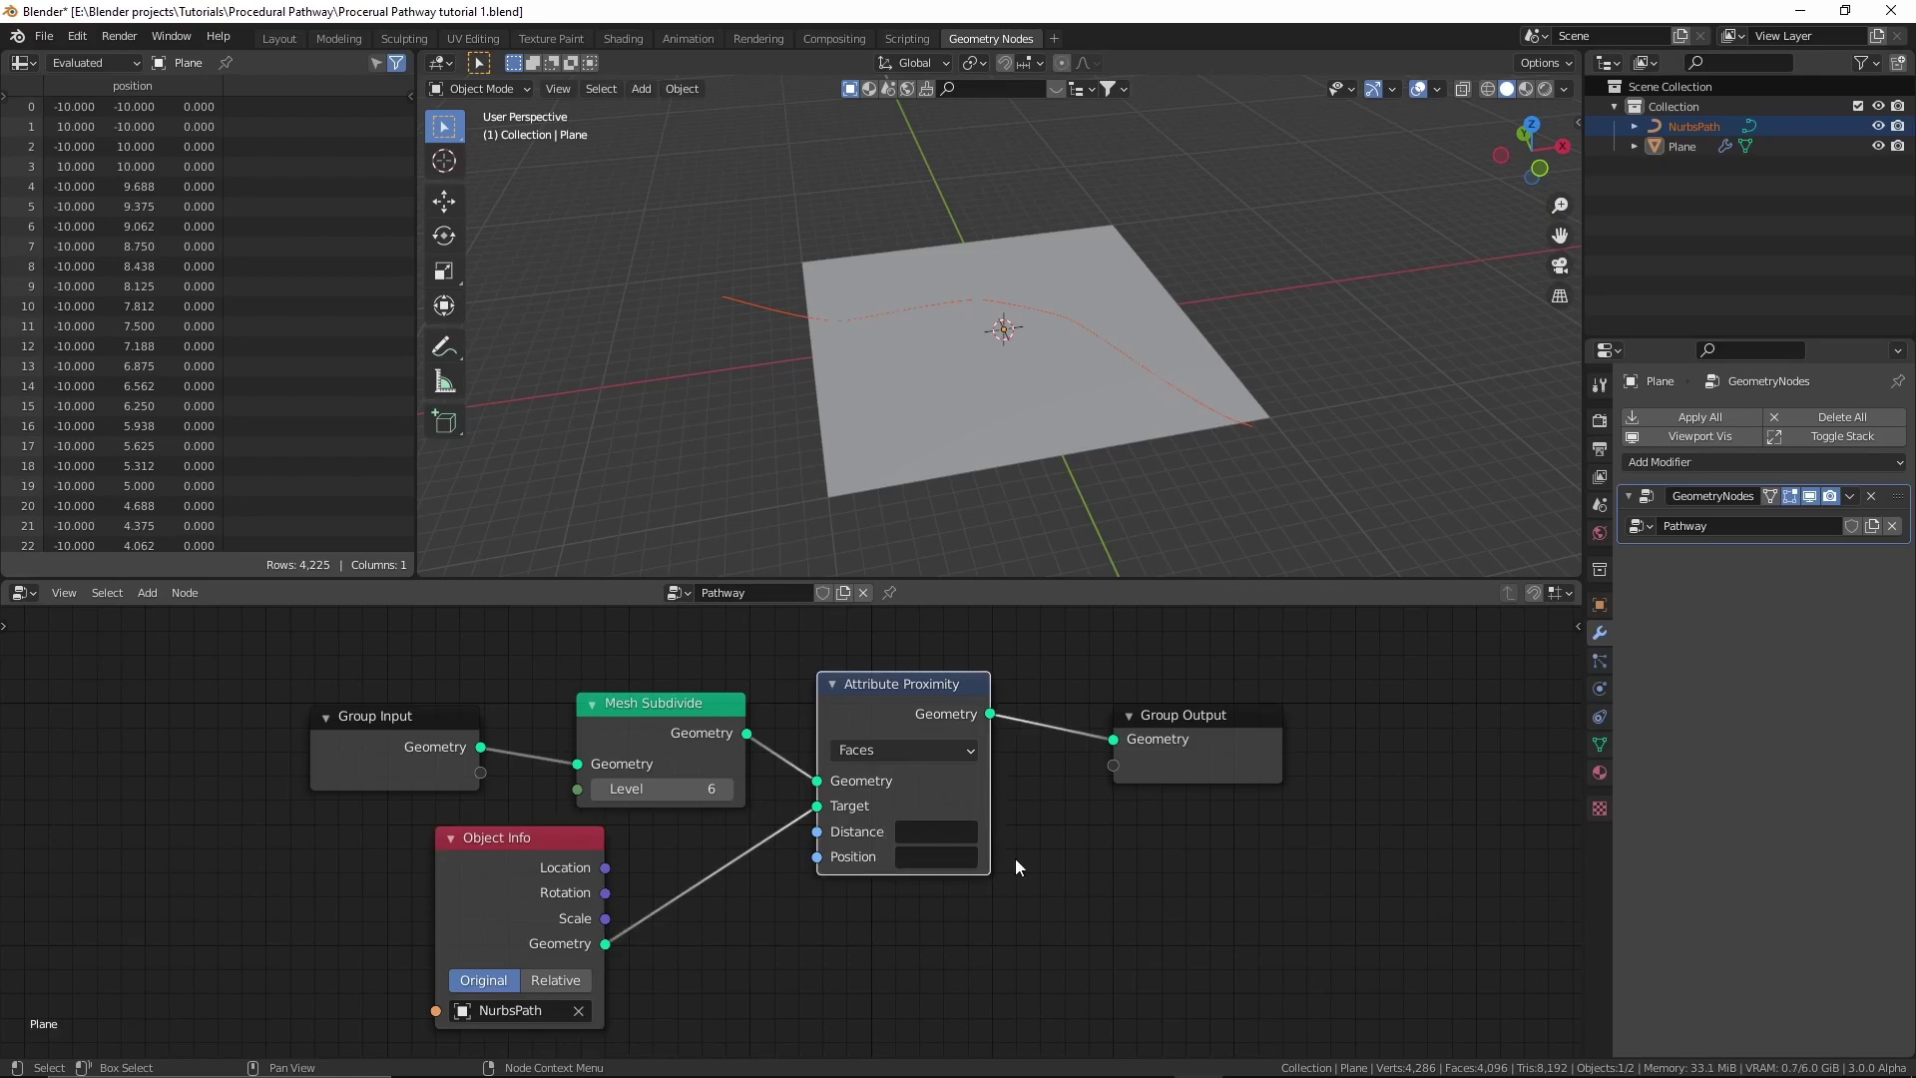
pyautogui.click(934, 834)
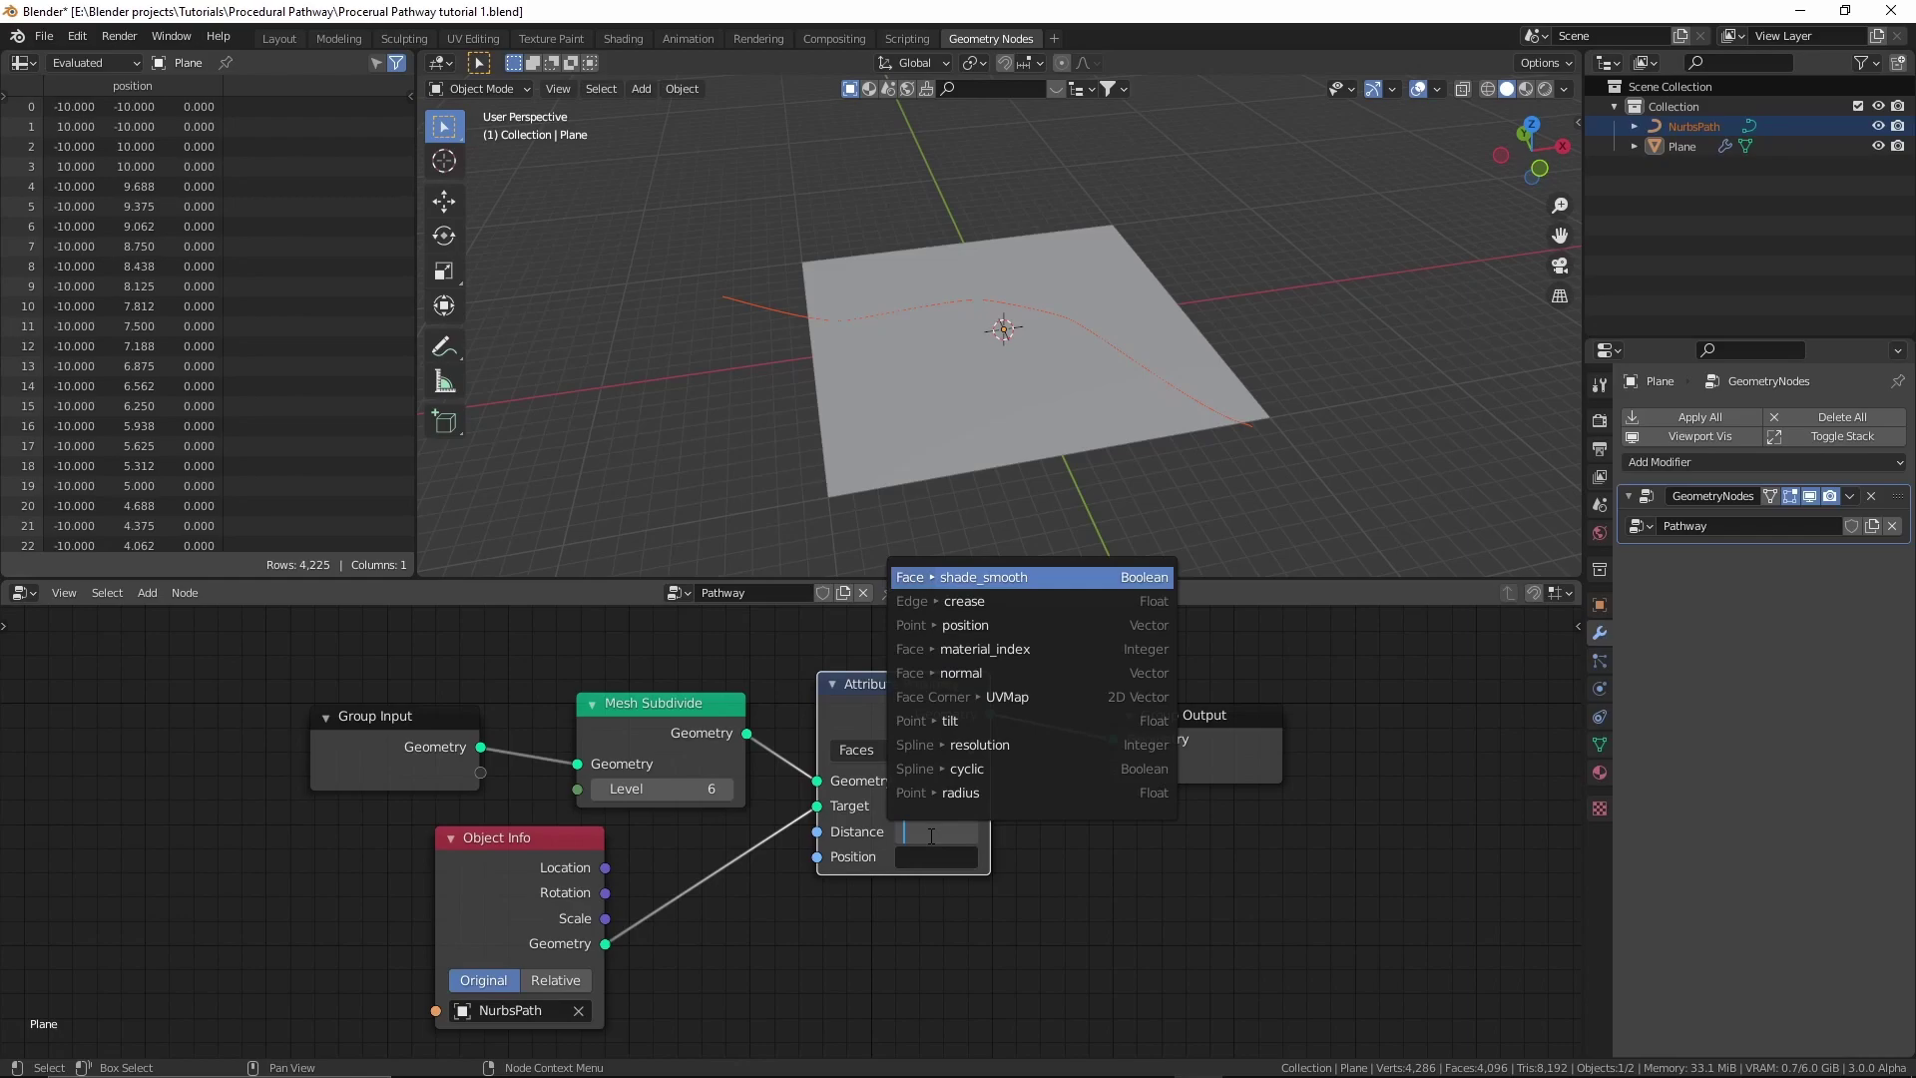
pyautogui.write('prox')
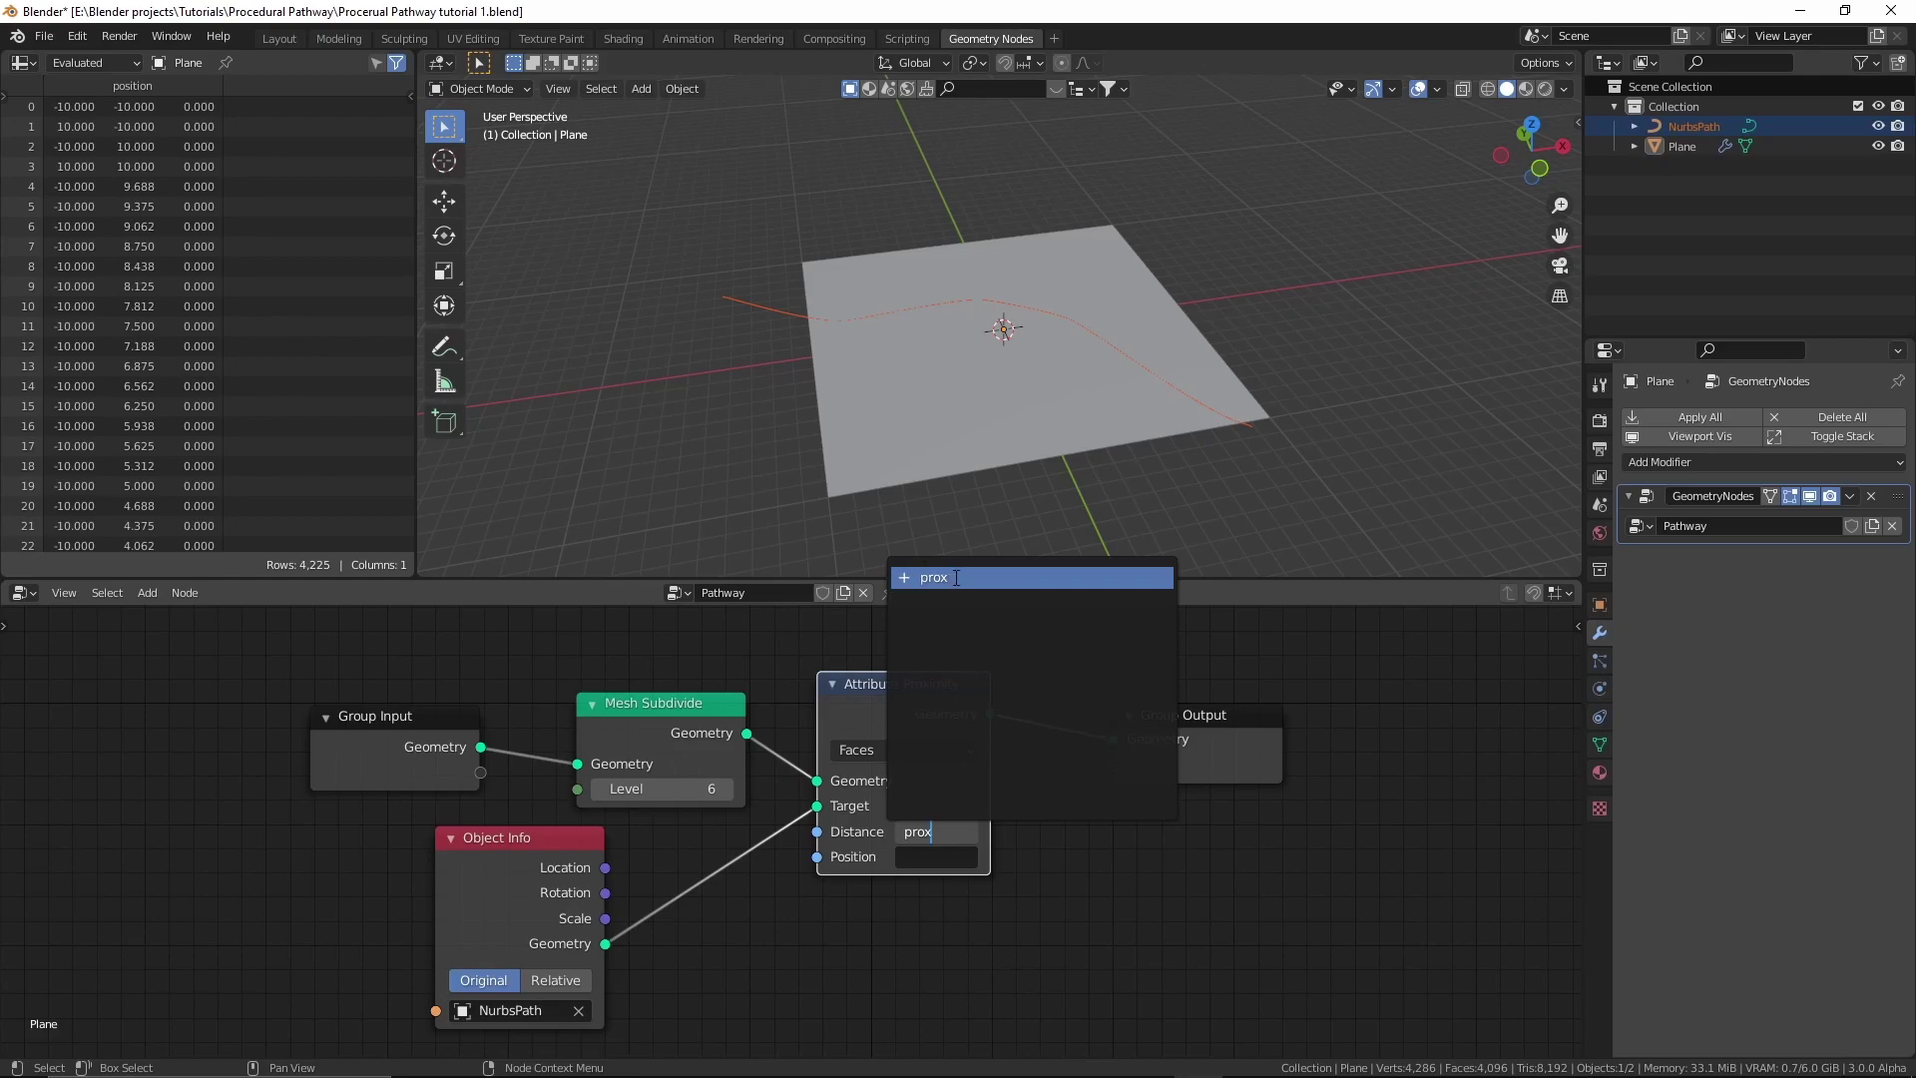
pyautogui.click(956, 578)
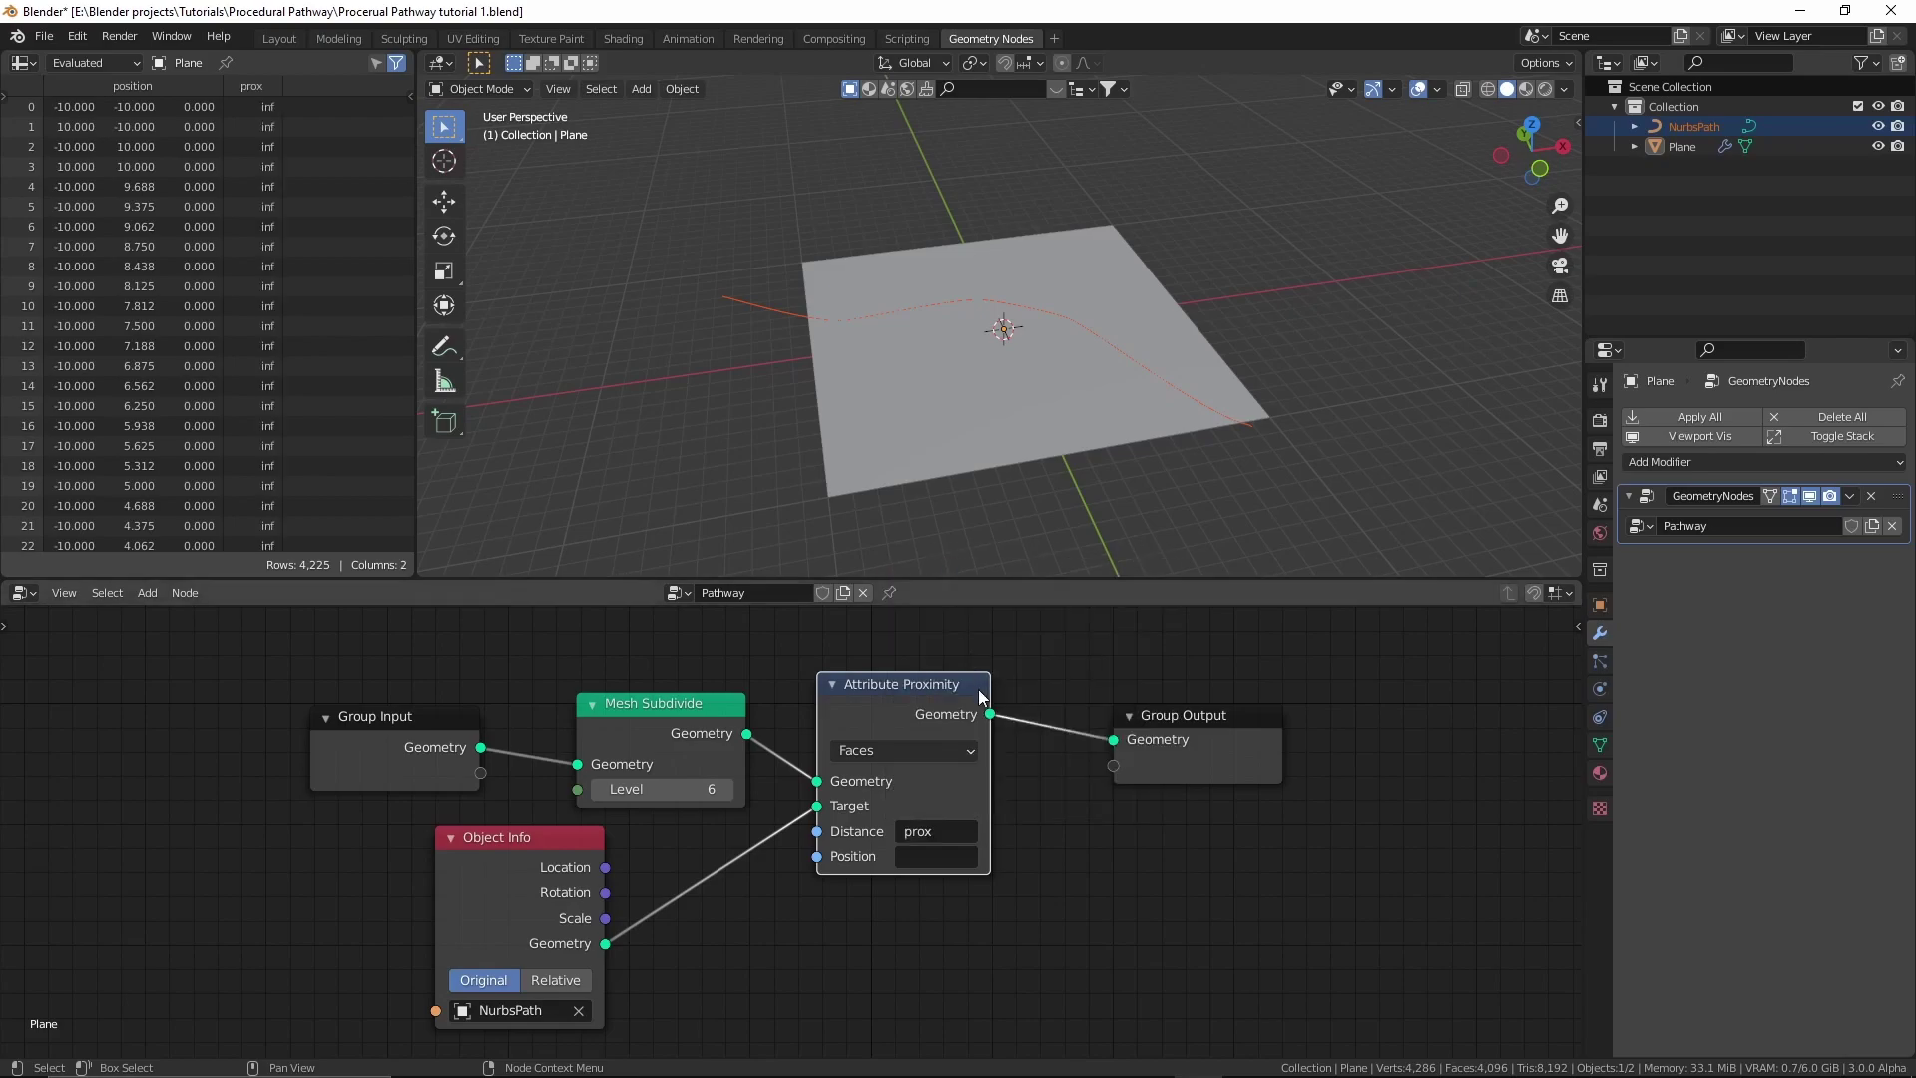
# Move all the nodes before Group Output farther away from it to make room, and save the file.
pyautogui.scroll(-2, 720, 749)
pyautogui.moveTo(450, 613); pyautogui.dragTo(955, 973)
pyautogui.press('g')
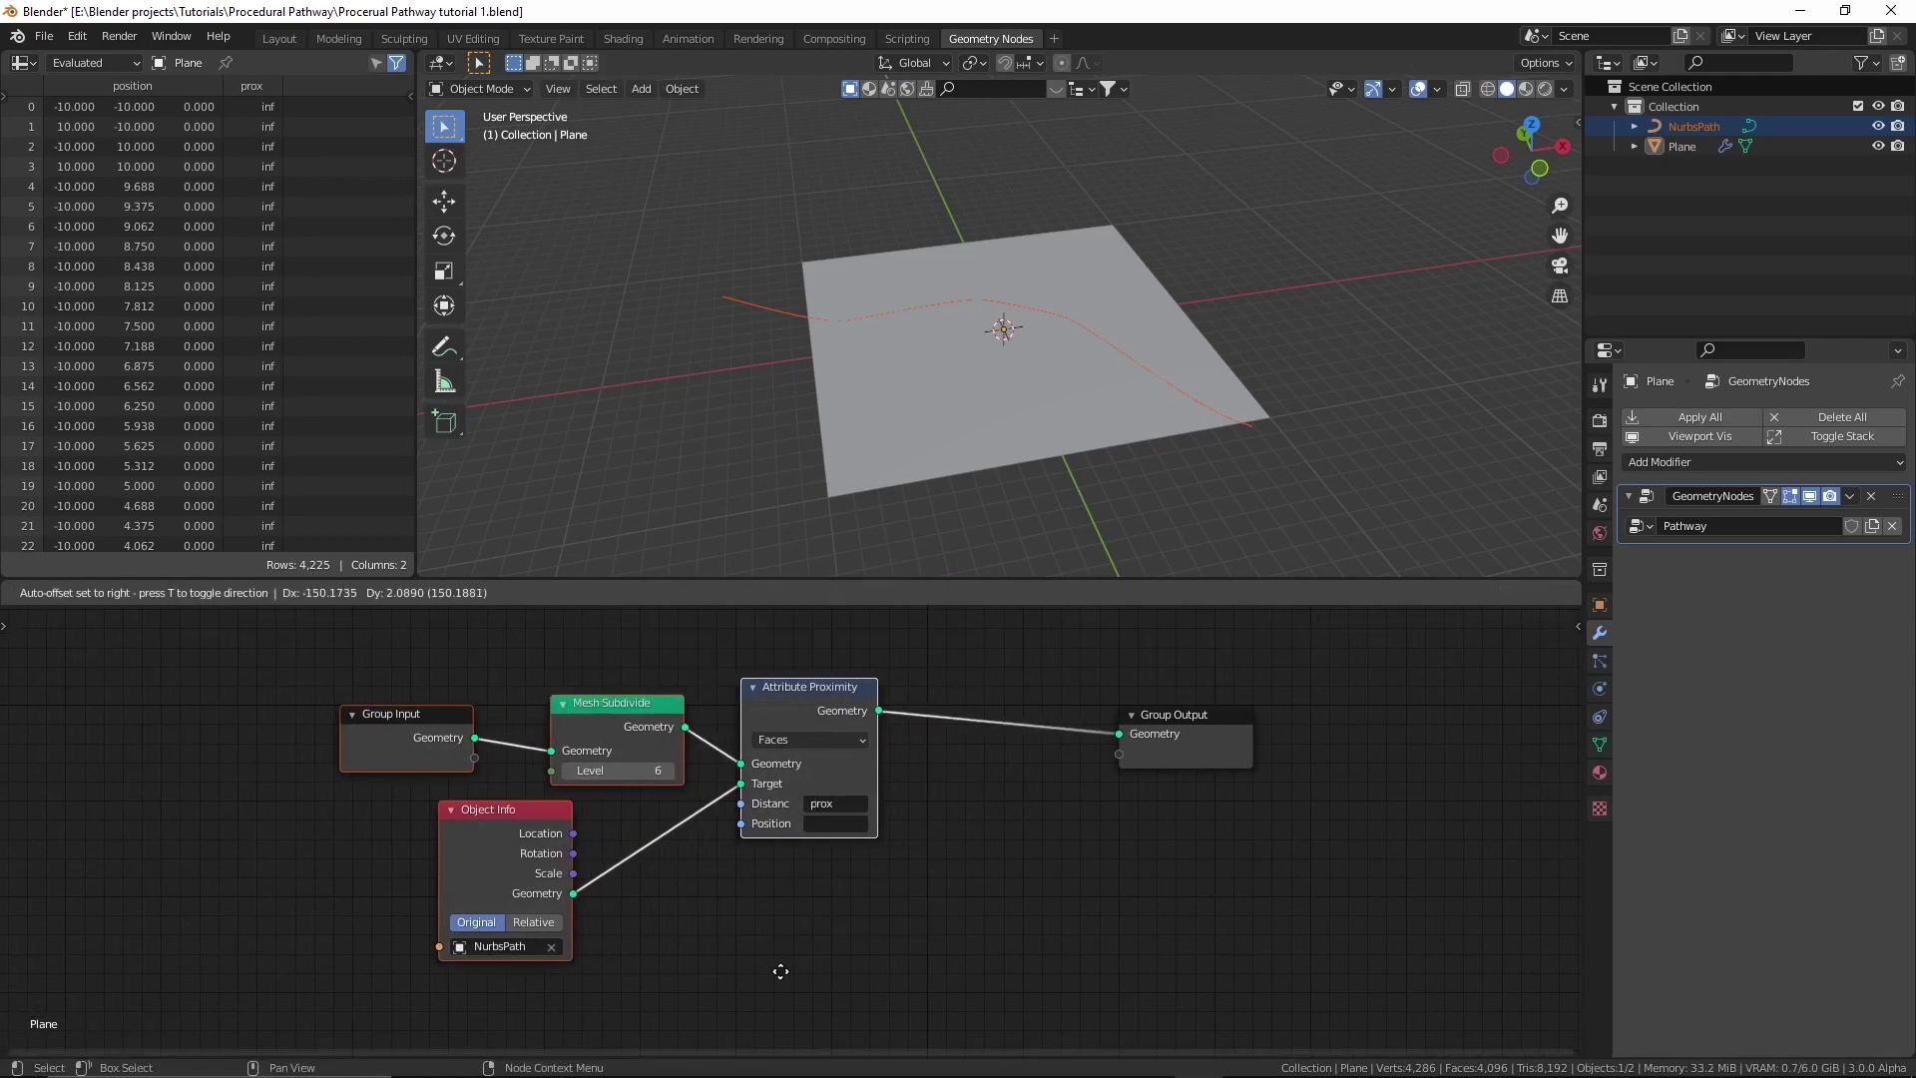
pyautogui.click(753, 975)
pyautogui.hotkey('ctrl', 's')
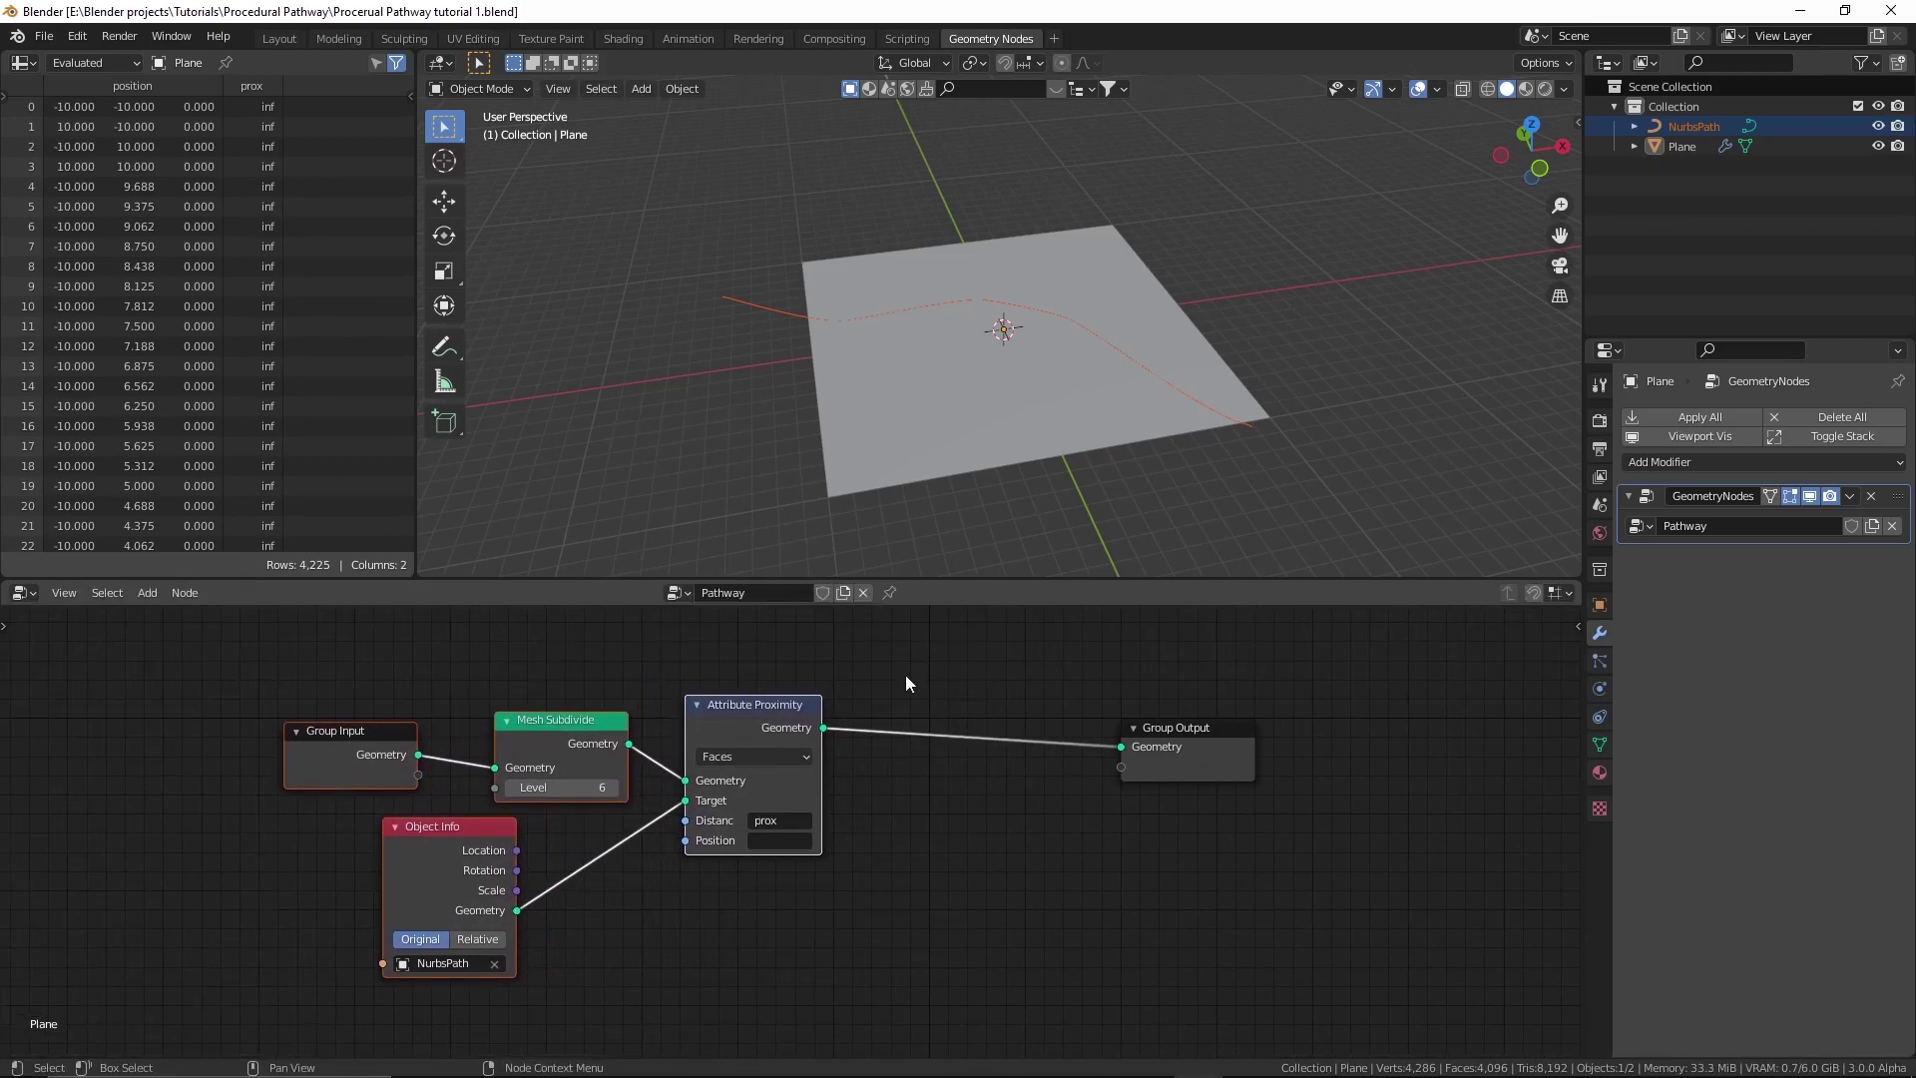
# Add an Attribute Mix node on the link between Attribute Proximity and Group Output.
pyautogui.hotkey('shift', 'a')
pyautogui.write('attr')
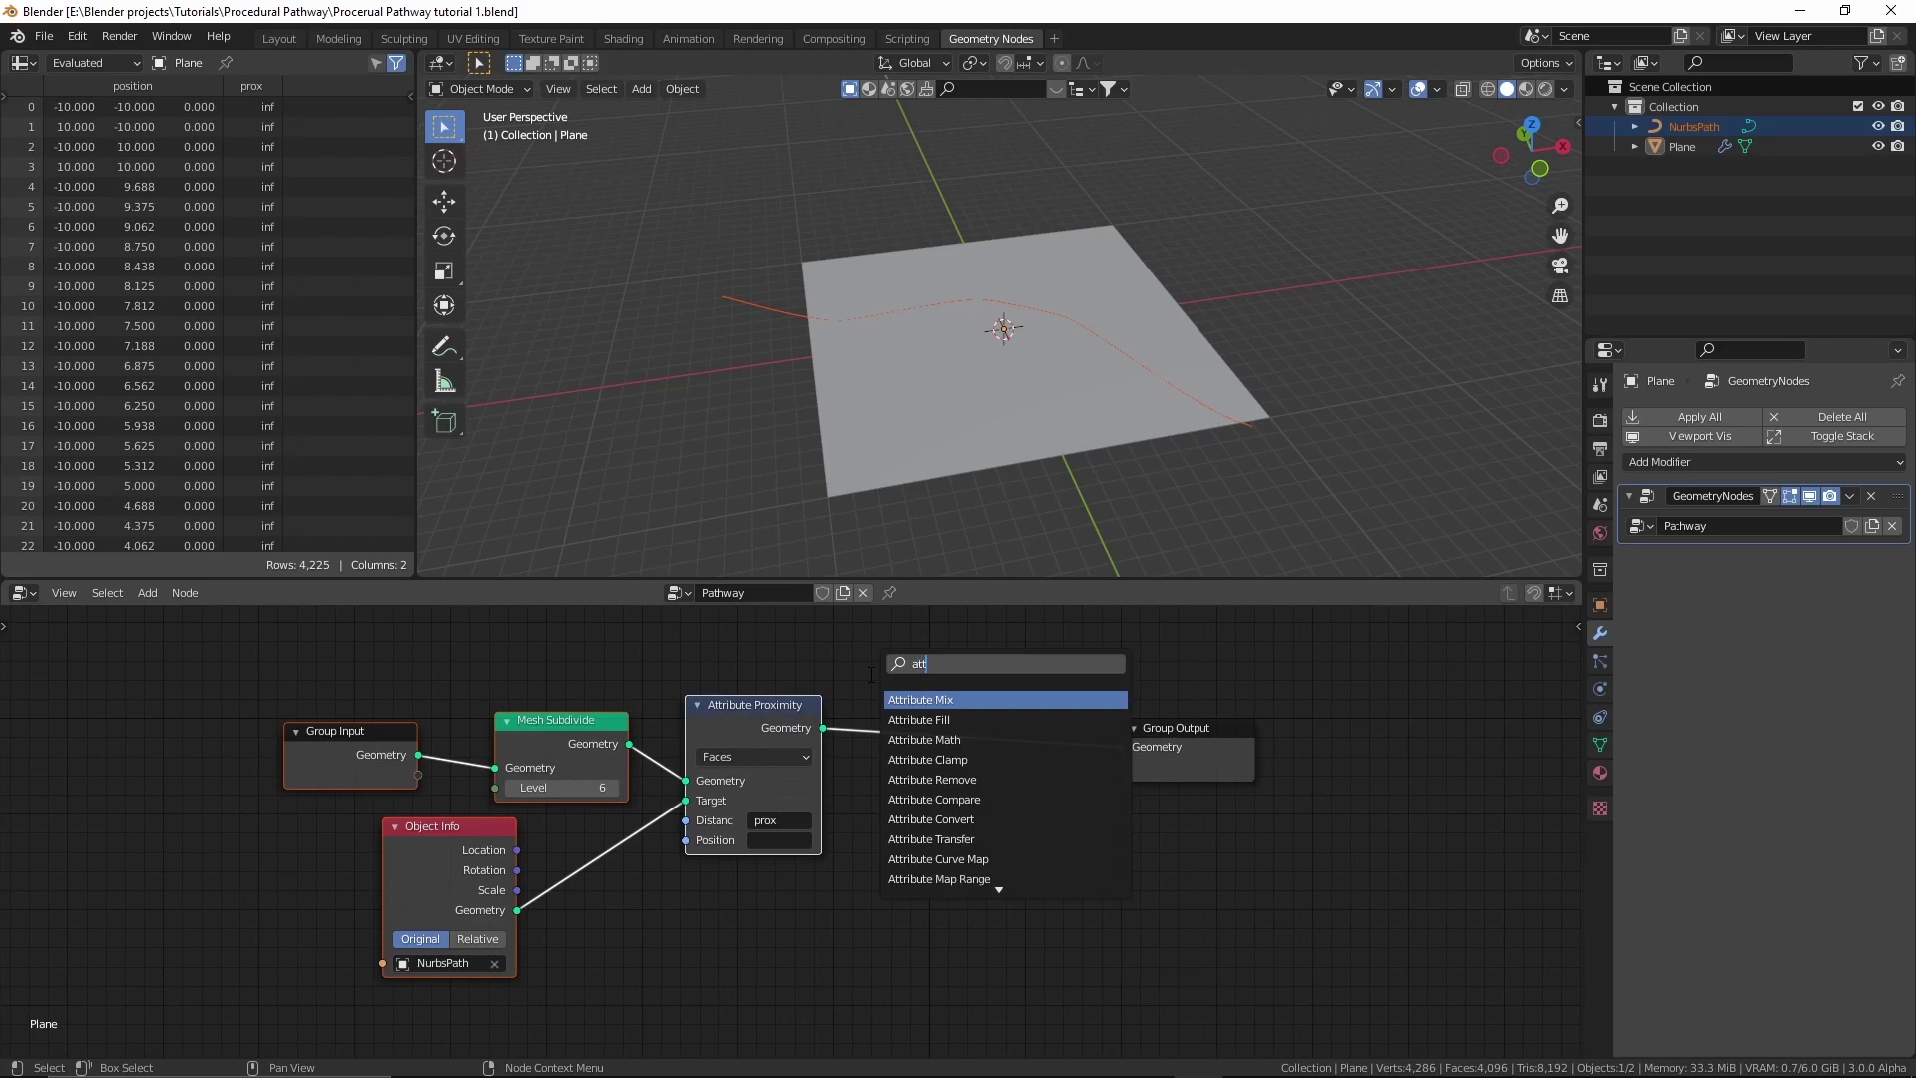
pyautogui.click(923, 700)
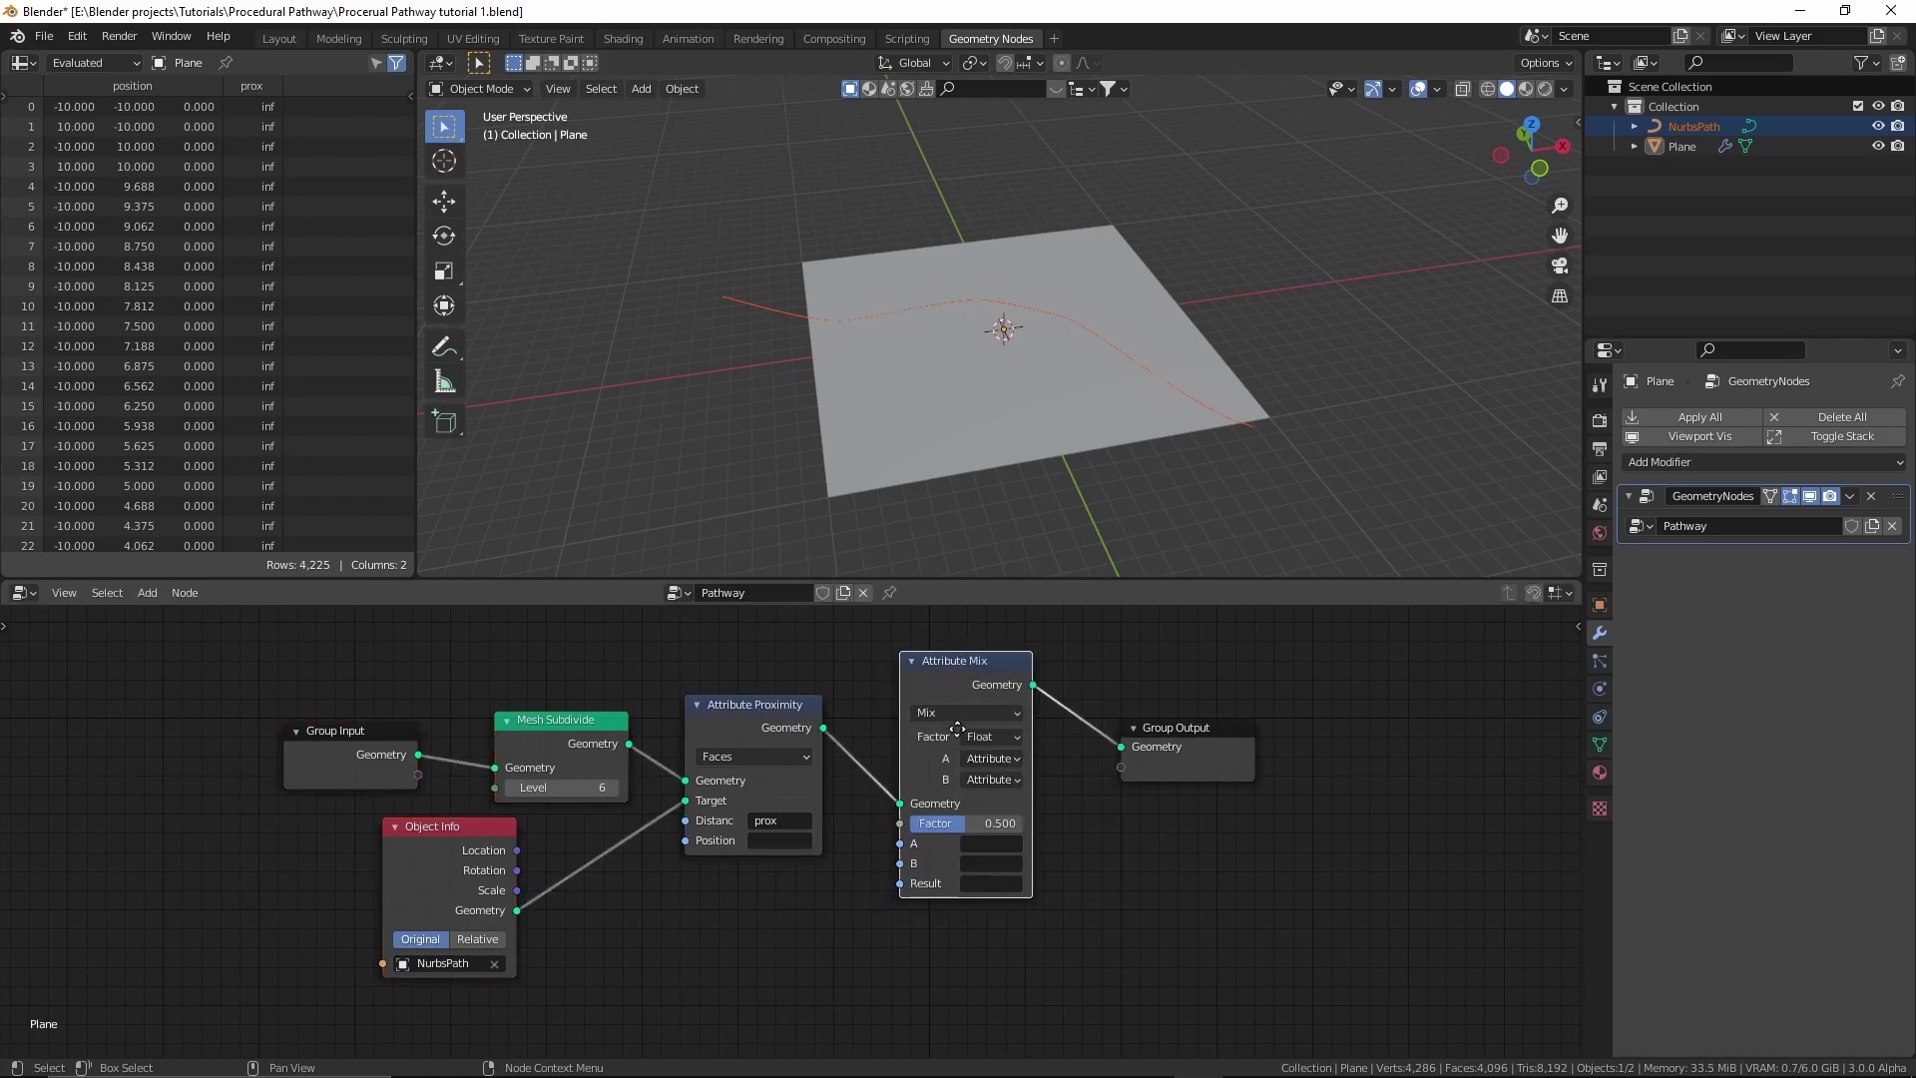
pyautogui.click(900, 731)
# Set the Attribute Mix node to Add, with A as position, B as normal and Result as position.
pyautogui.scroll(2, 900, 731)
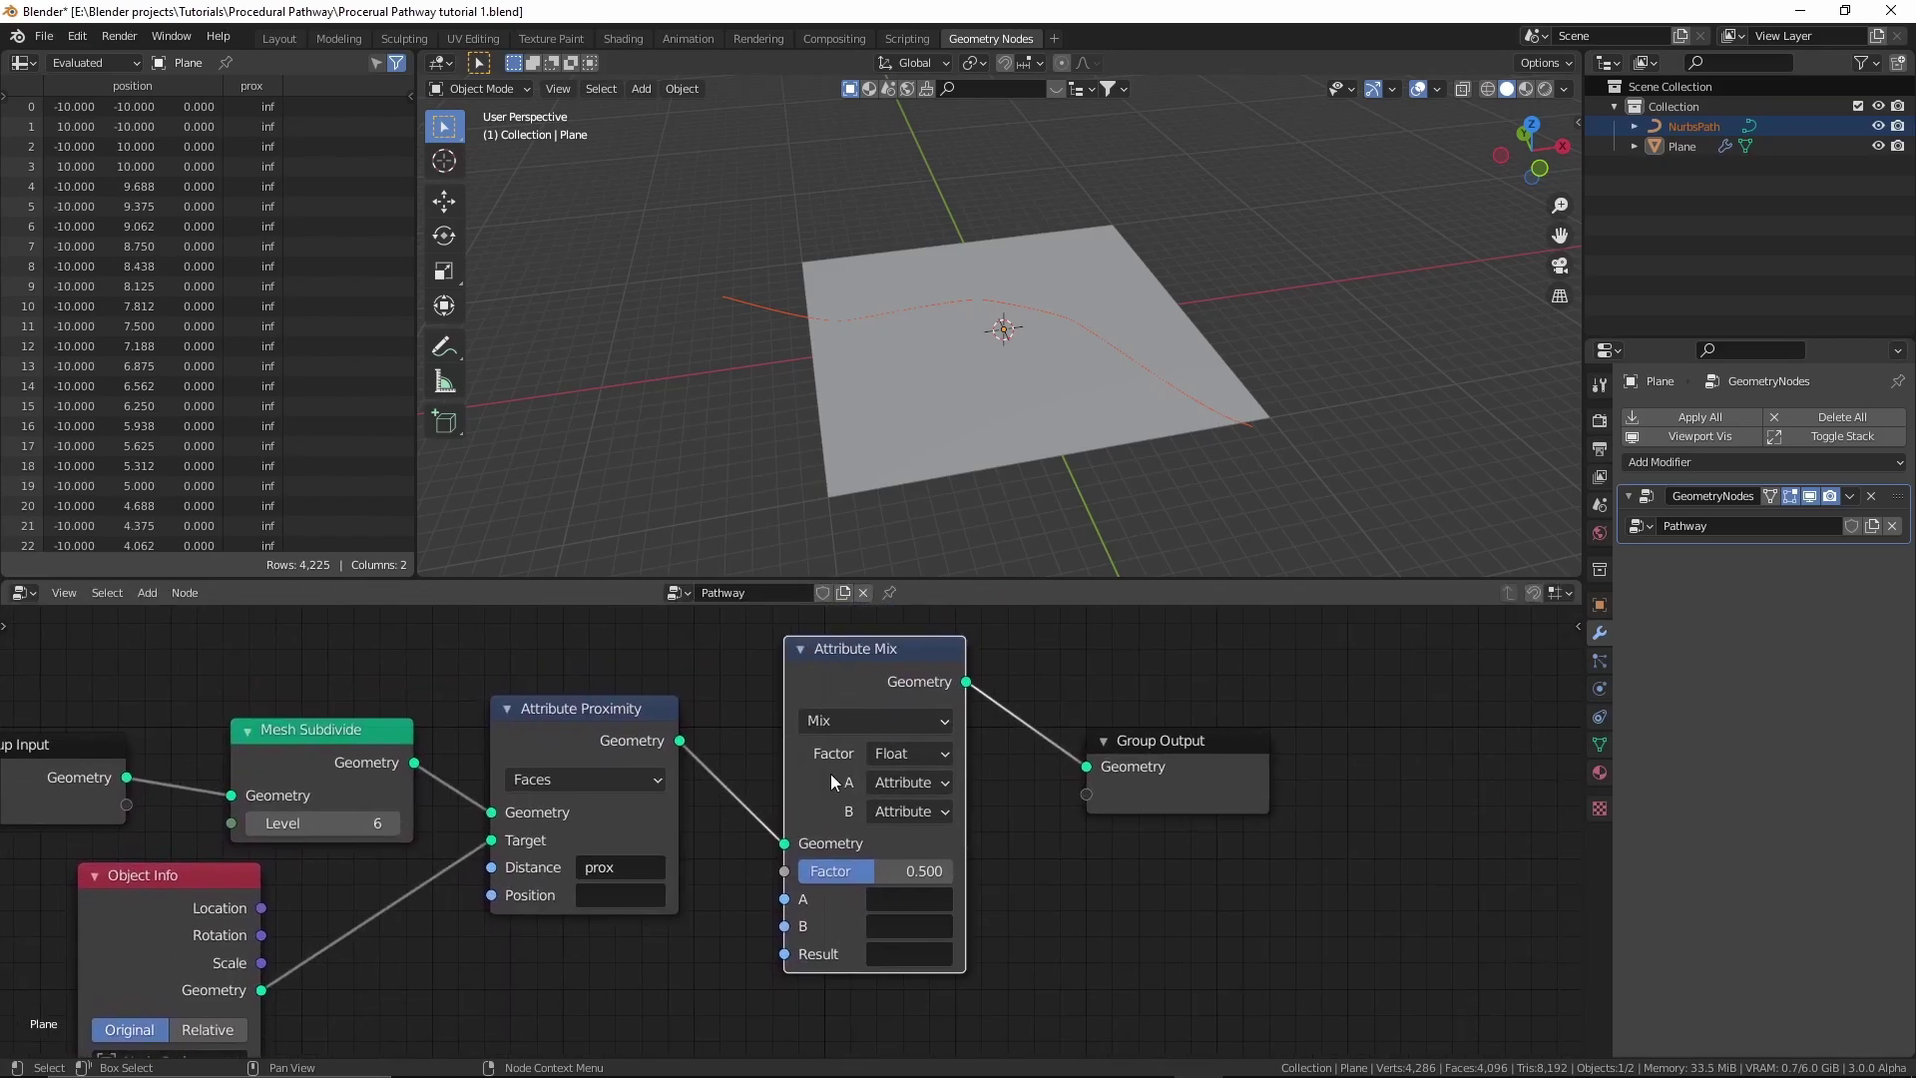
pyautogui.click(823, 721)
pyautogui.click(848, 462)
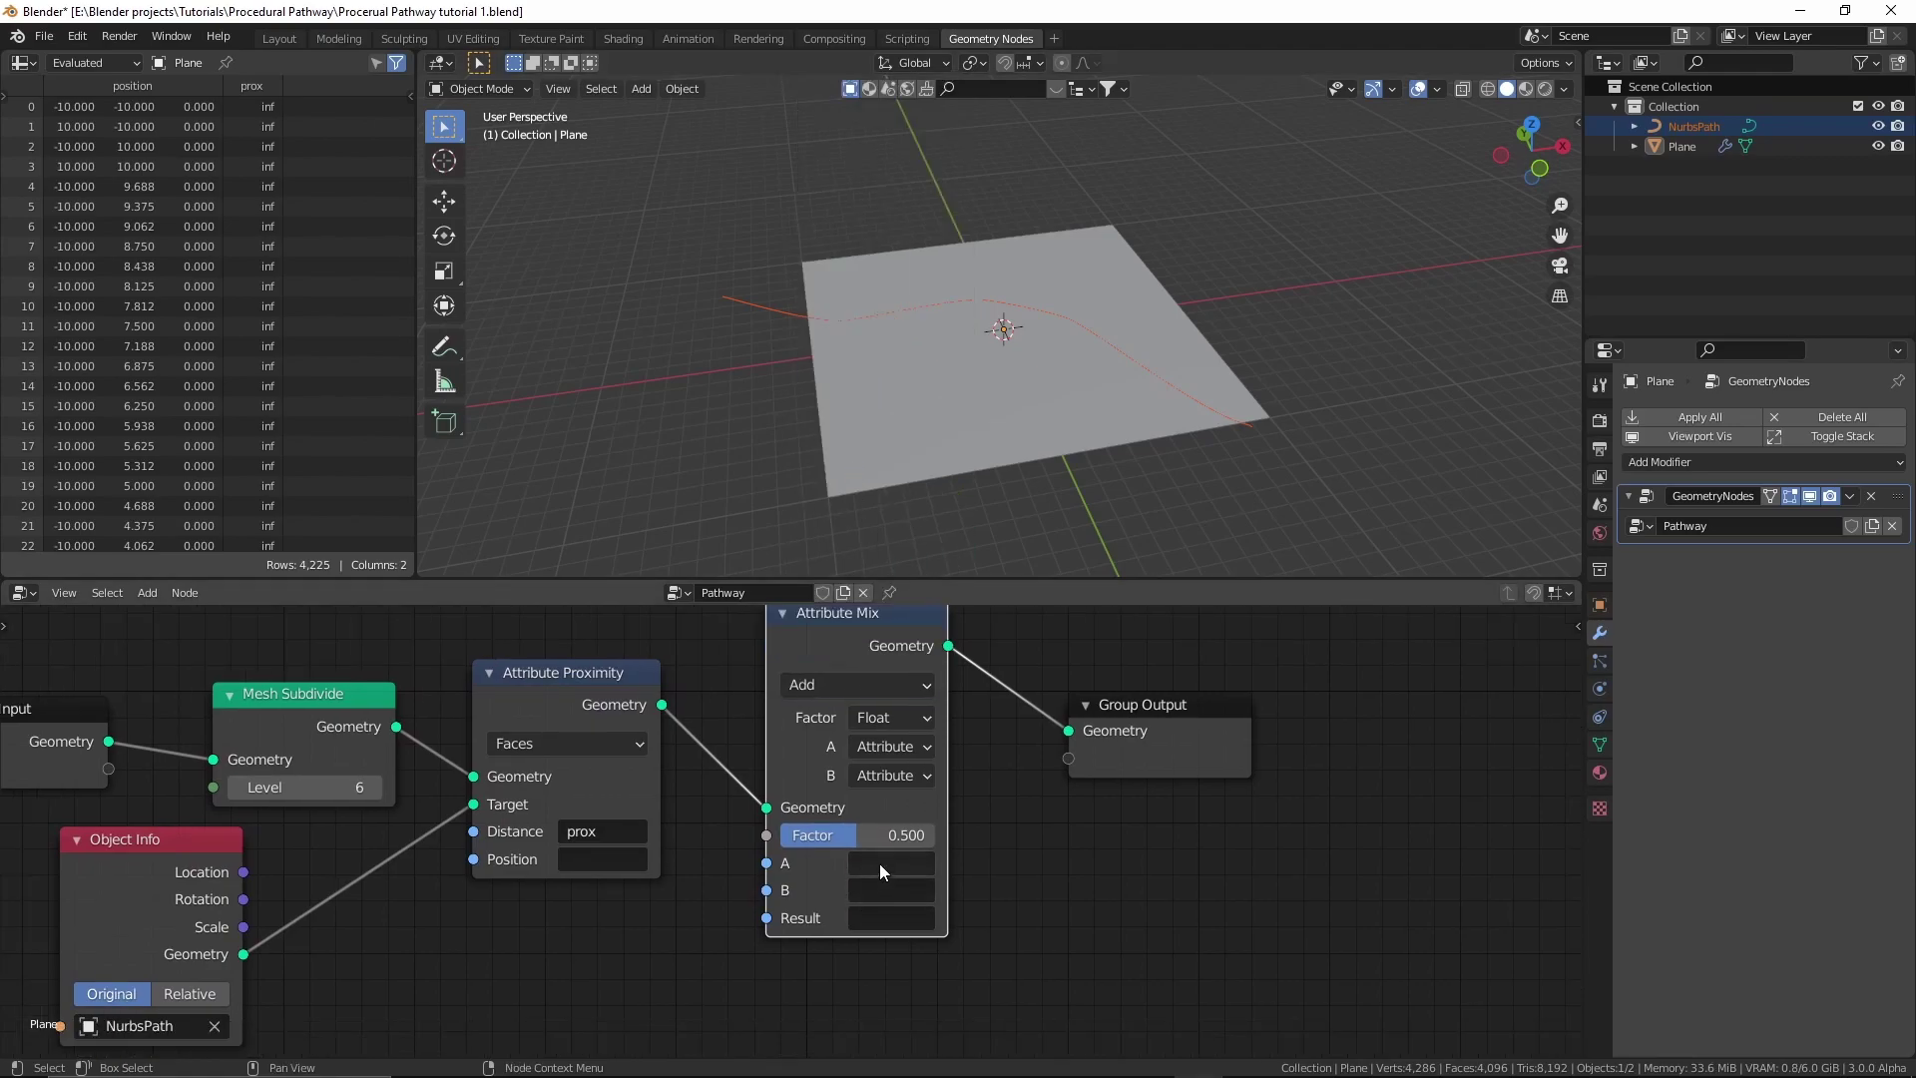
pyautogui.click(884, 862)
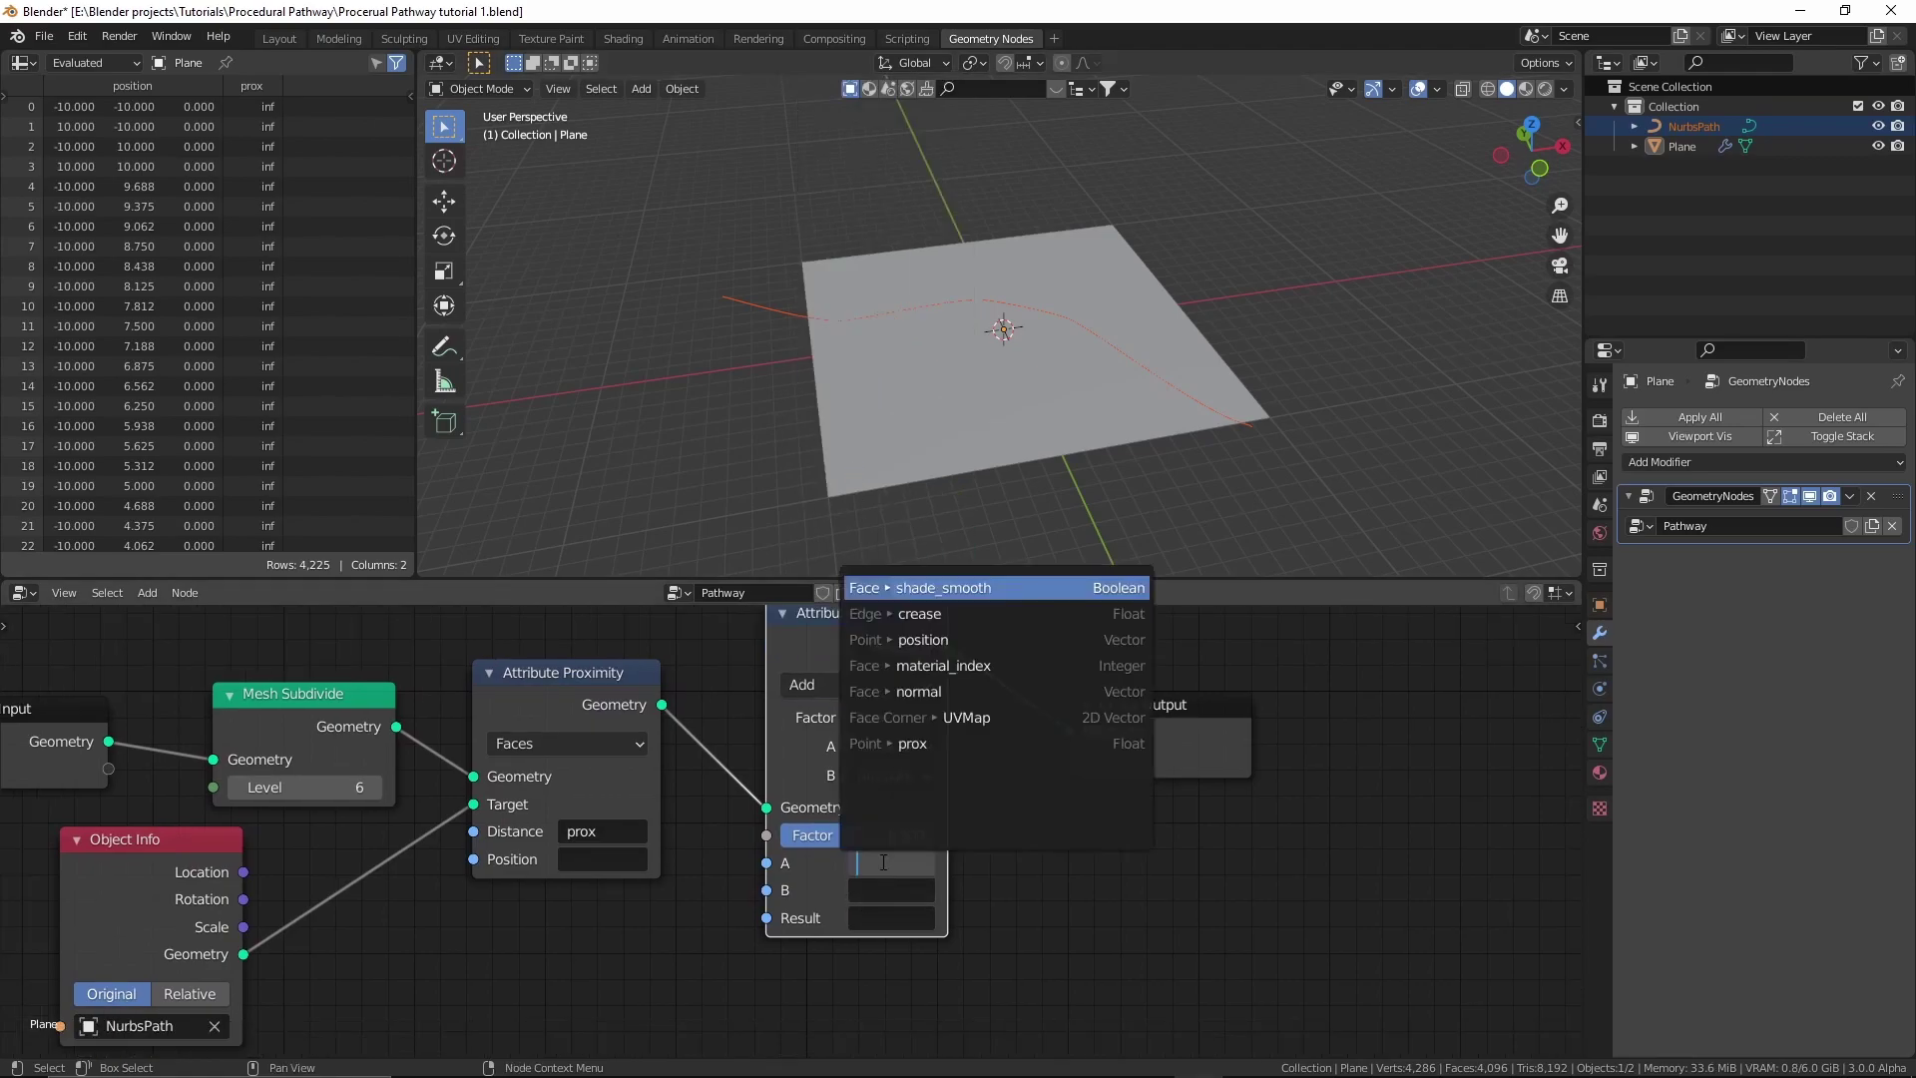
pyautogui.click(917, 639)
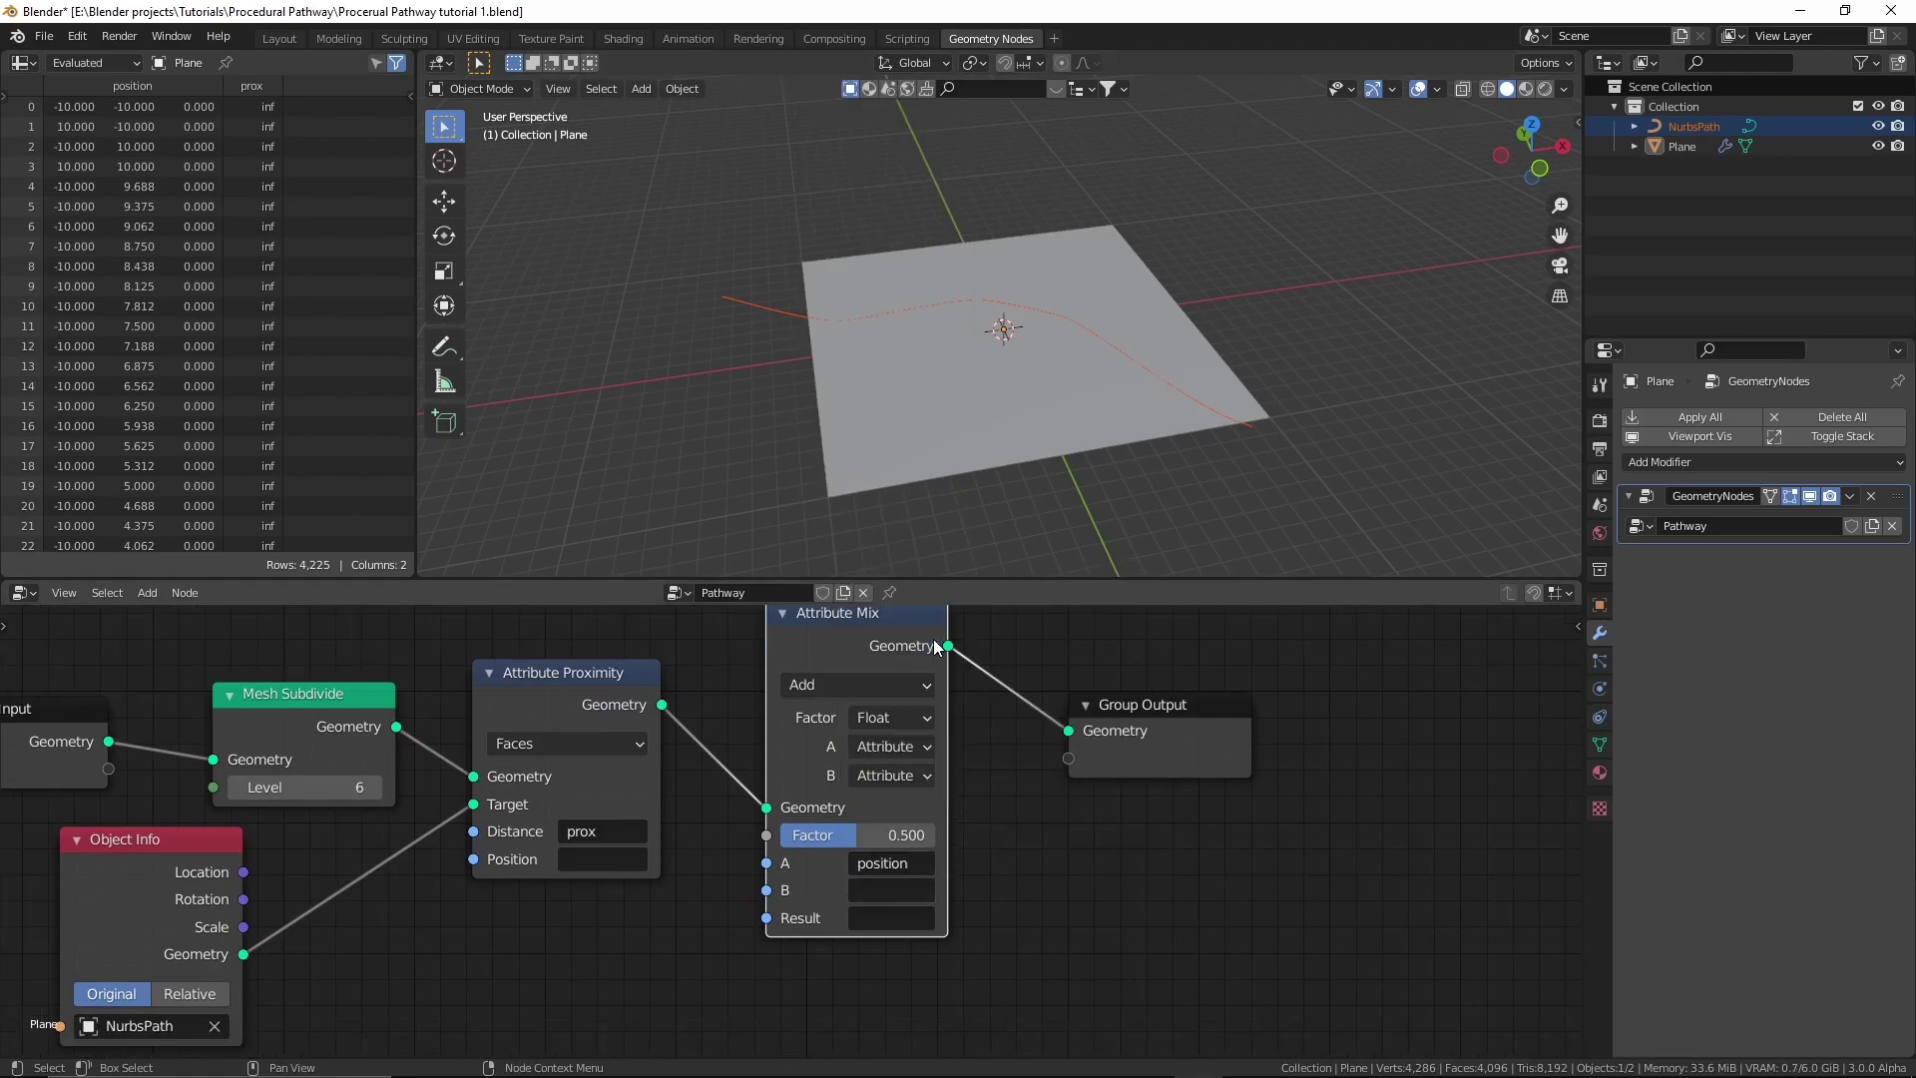
pyautogui.click(883, 883)
pyautogui.click(981, 718)
pyautogui.moveTo(891, 915); pyautogui.dragTo(876, 958, button='middle')
pyautogui.click(876, 960)
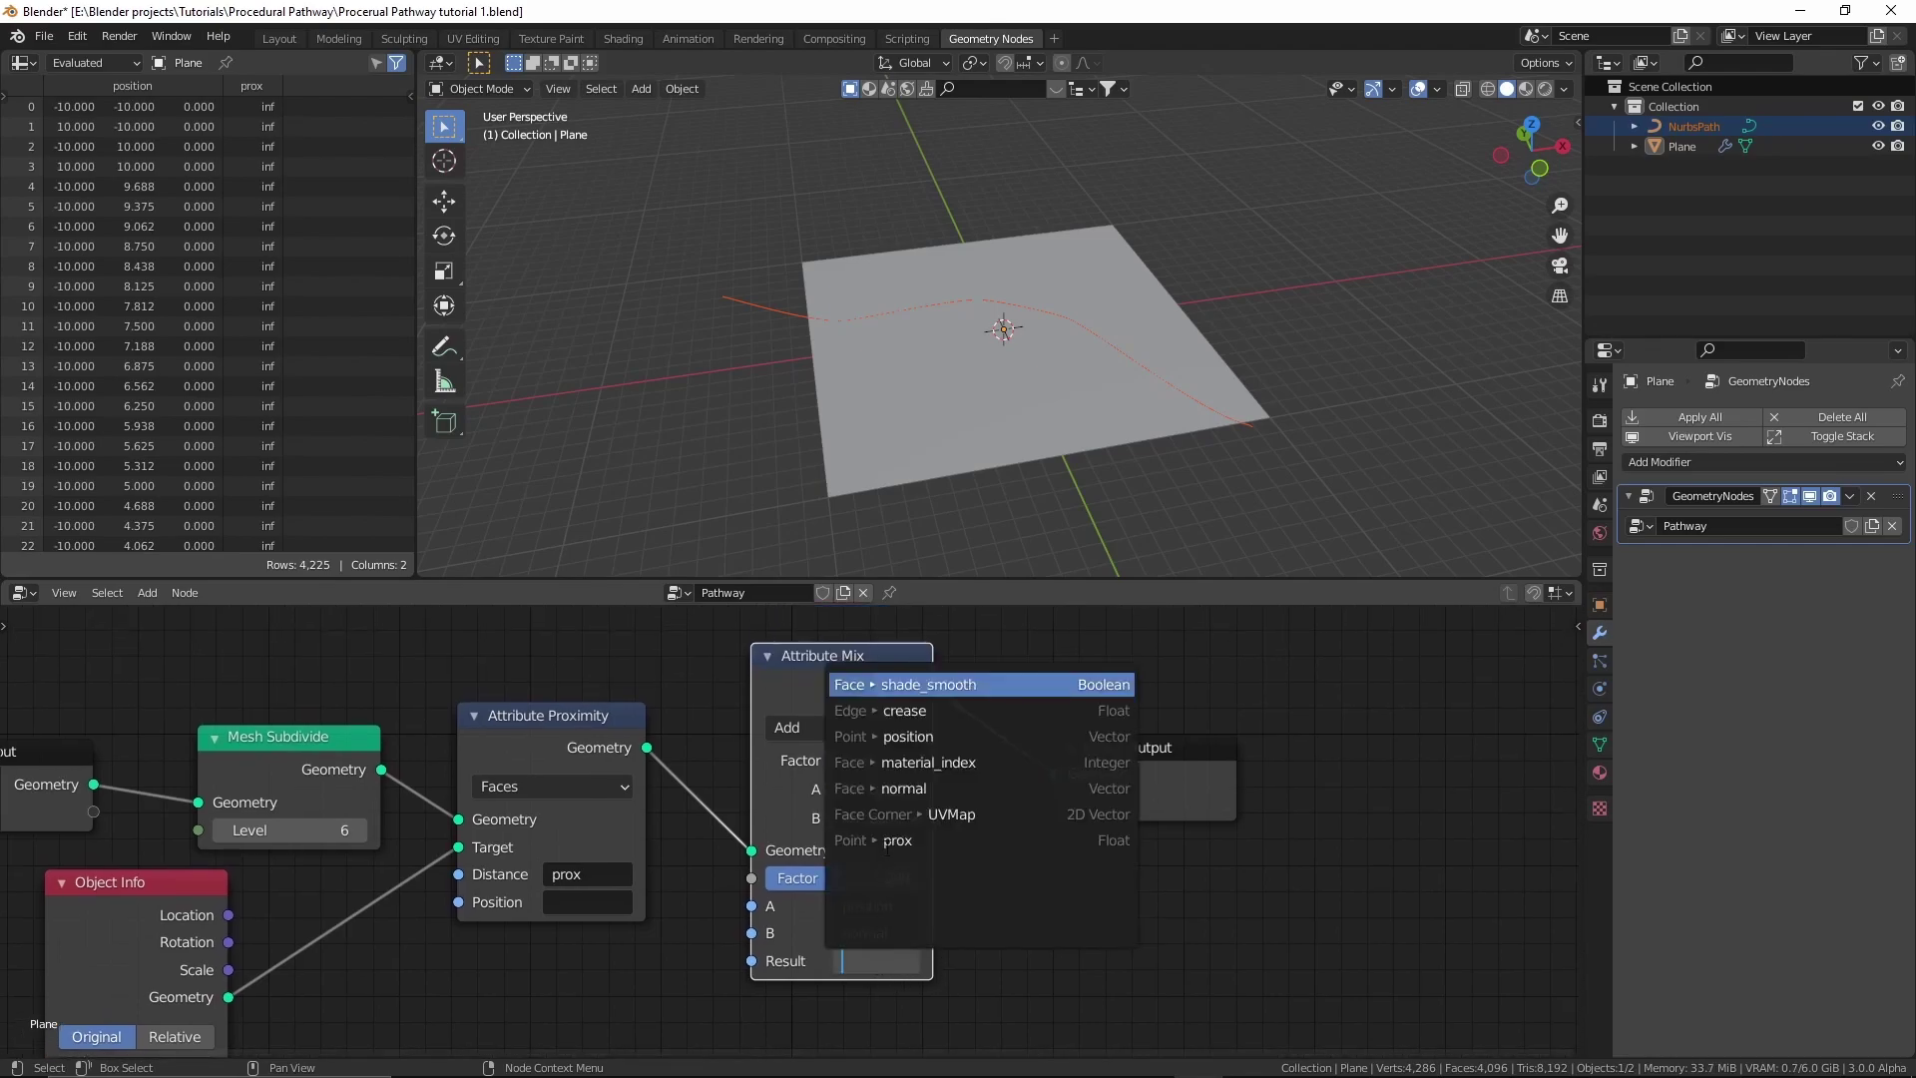
pyautogui.click(988, 737)
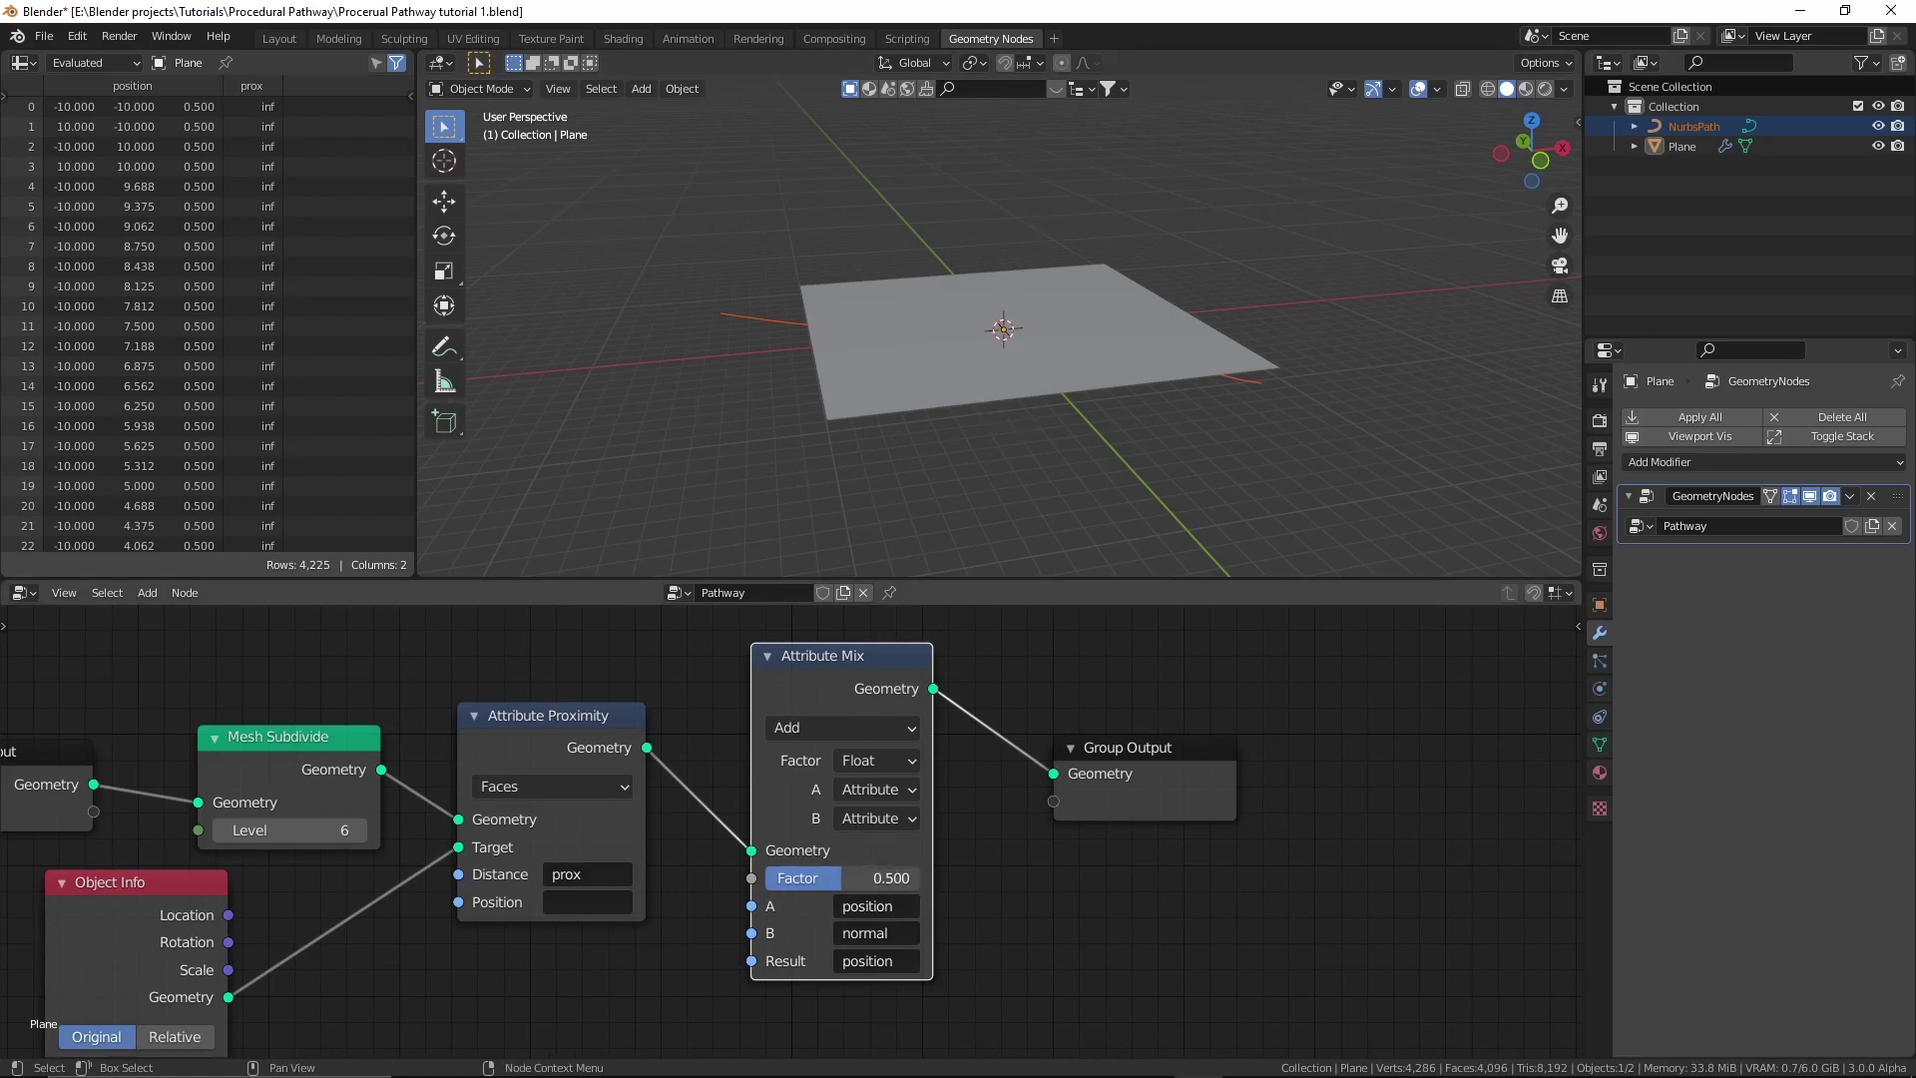
# Test how the Attribute Mix factor shifts the plane's height, leave it at 0.500, and save the file.
pyautogui.moveTo(835, 878)
pyautogui.mouseDown()
pyautogui.moveTo(922, 879)
pyautogui.moveTo(765, 879)
pyautogui.moveTo(920, 878)
pyautogui.moveTo(841, 878)
pyautogui.mouseUp()
pyautogui.moveTo(1148, 381); pyautogui.dragTo(1080, 381, button='middle')
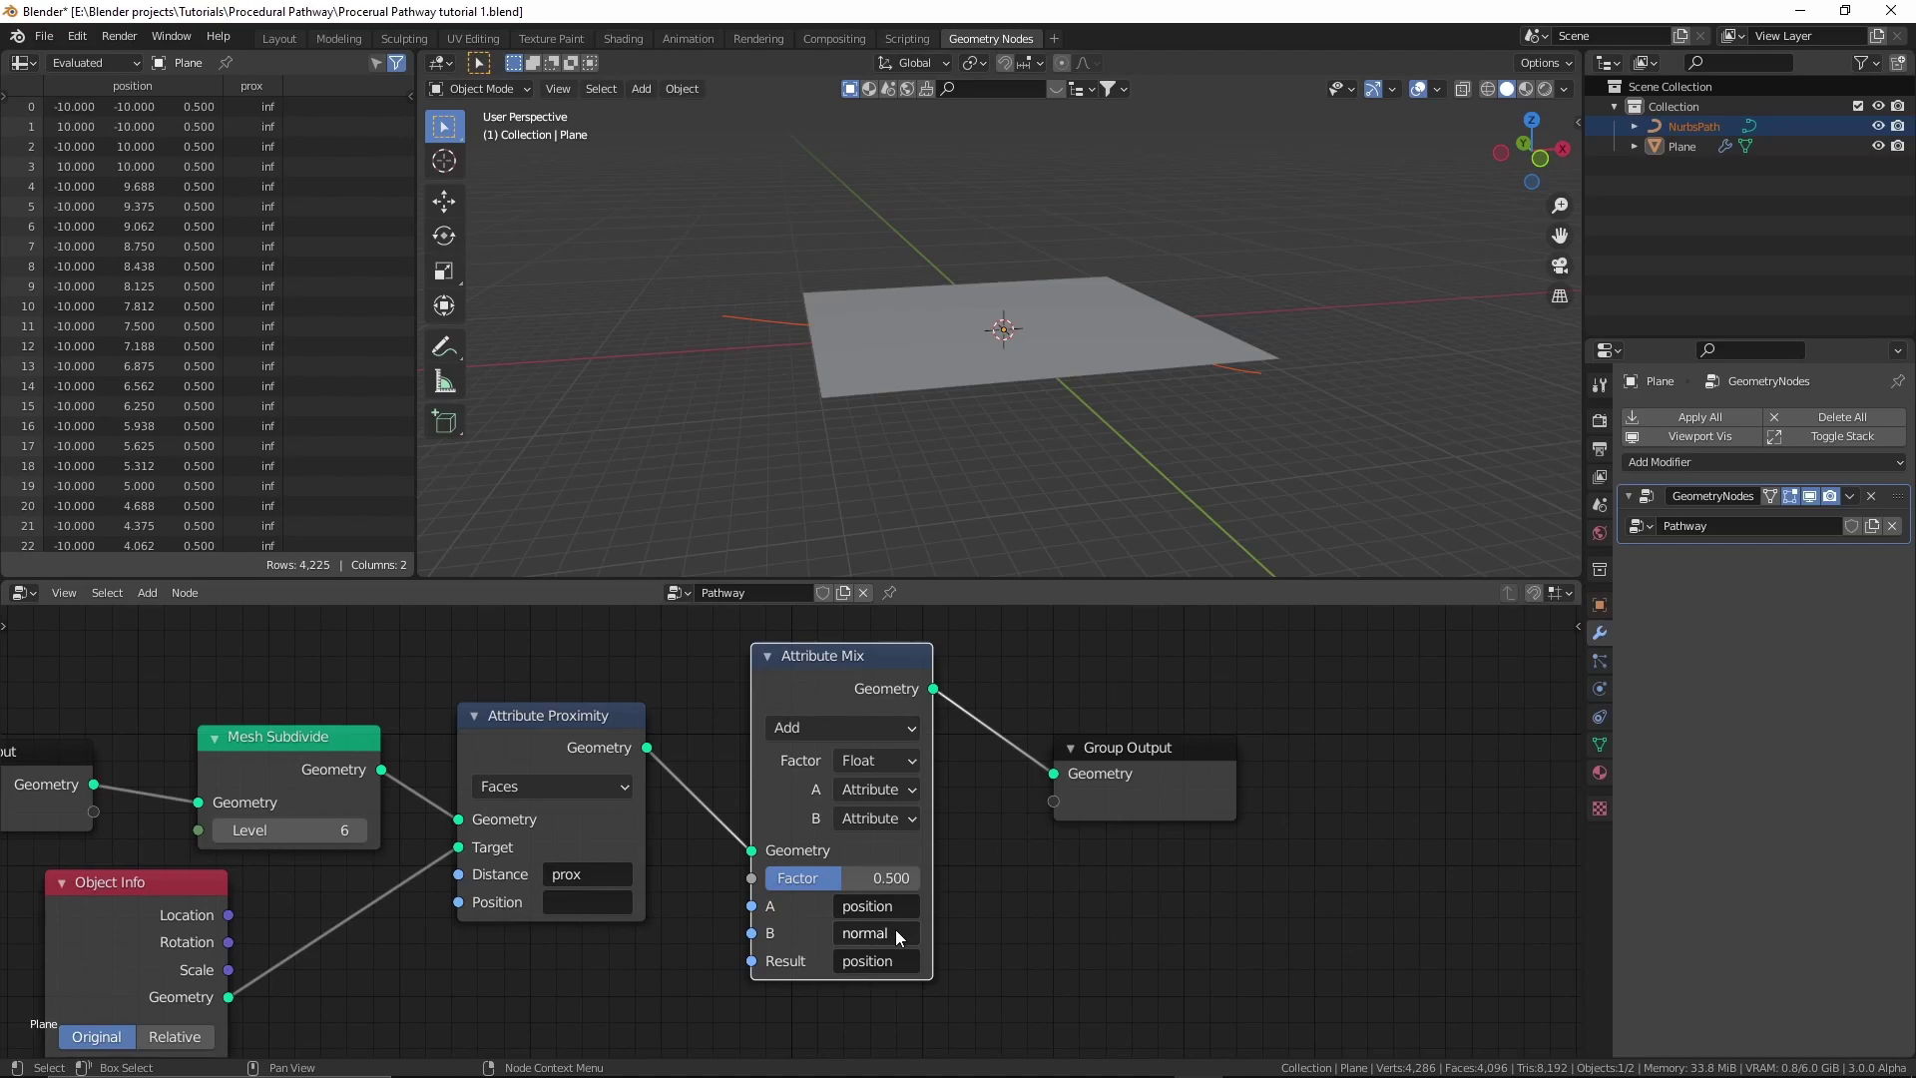
pyautogui.hotkey('ctrl', 's')
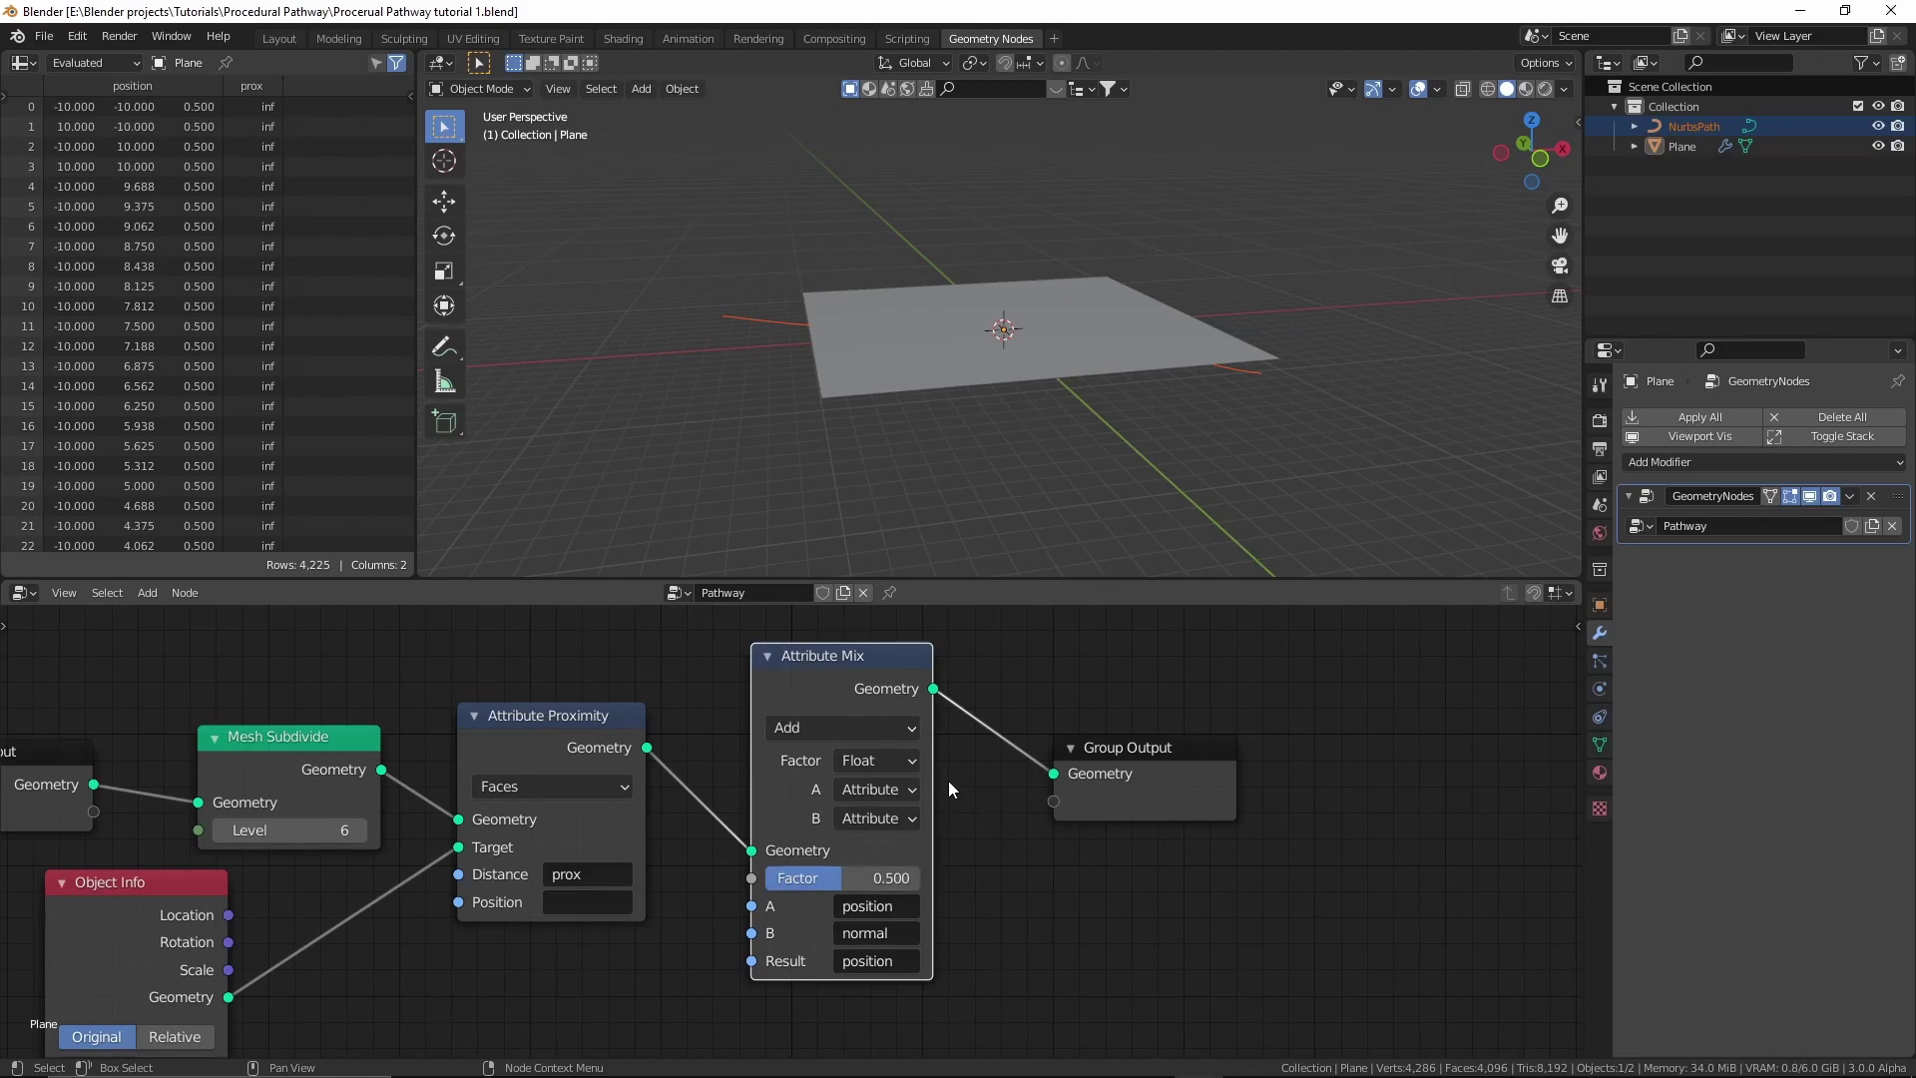
# Switch the Attribute Mix node's Factor input to Attribute and set it to prox.
pyautogui.click(872, 763)
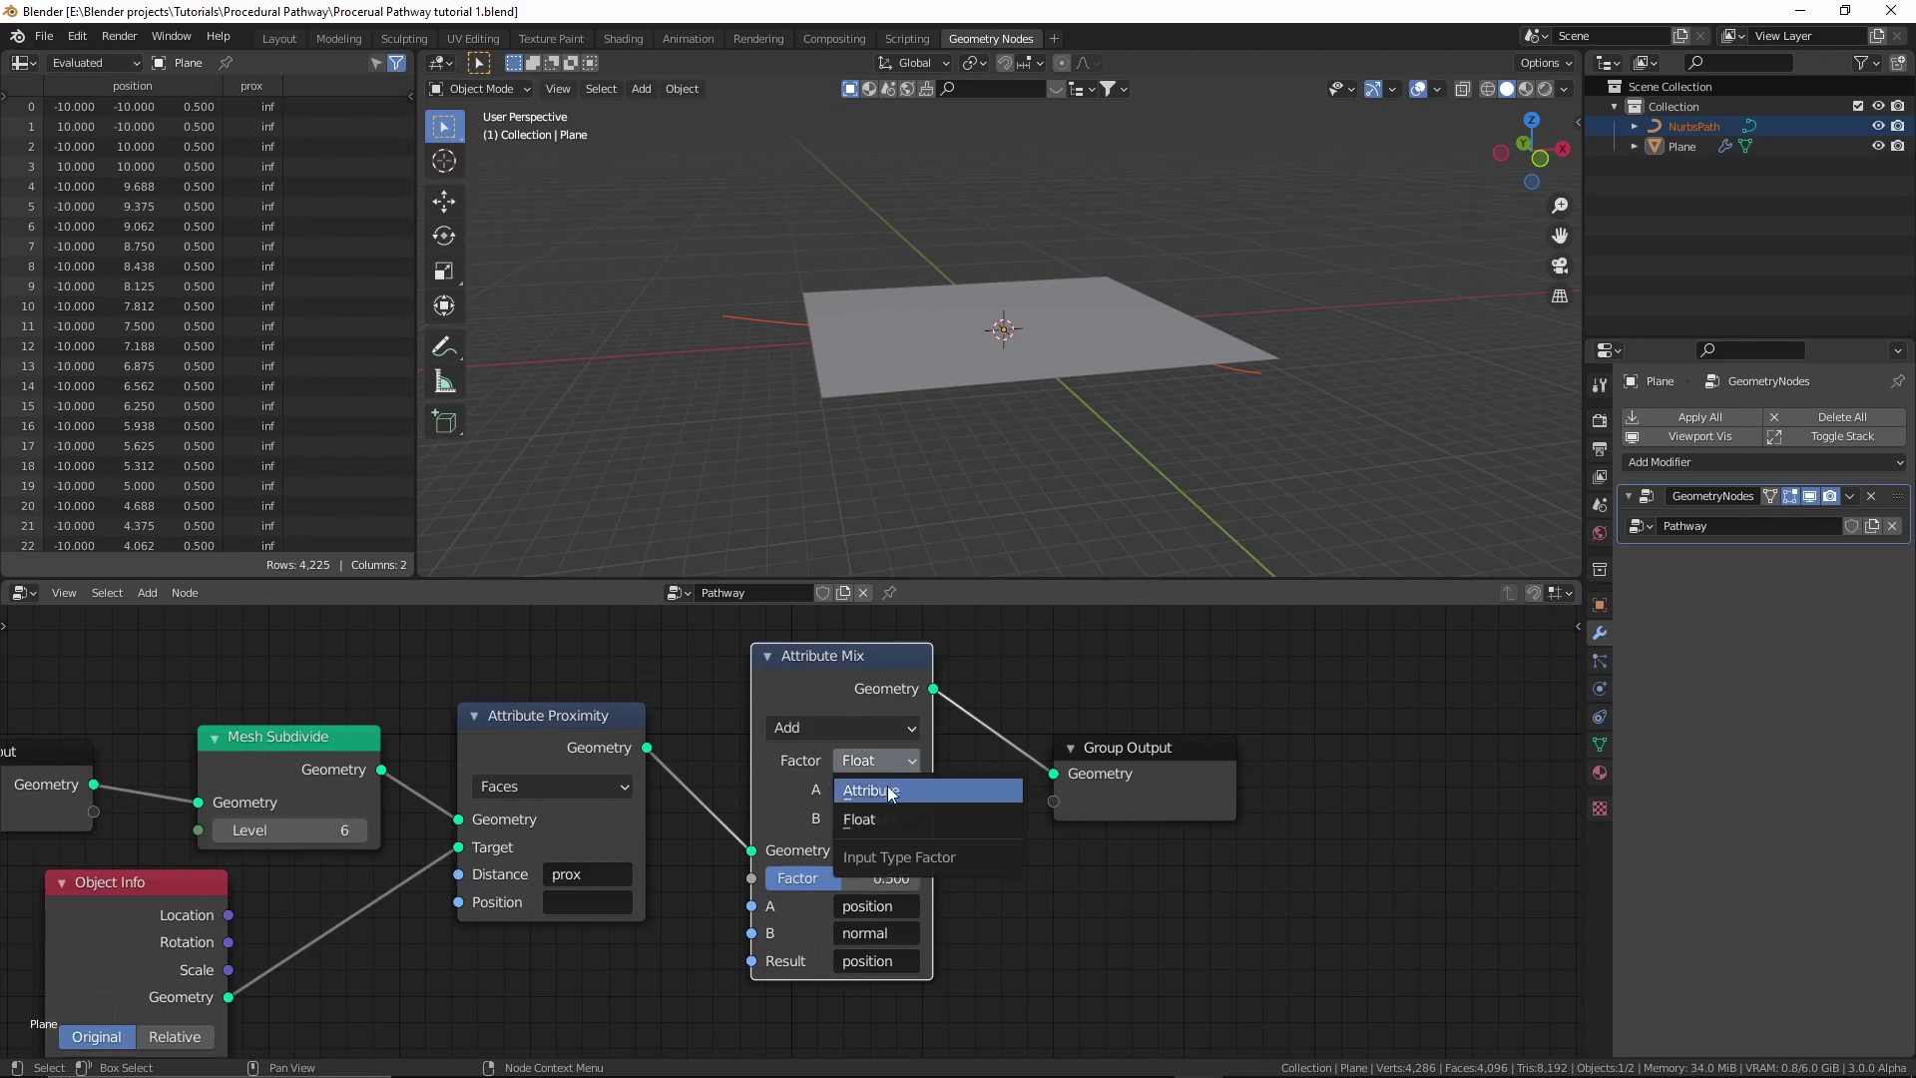
pyautogui.click(889, 790)
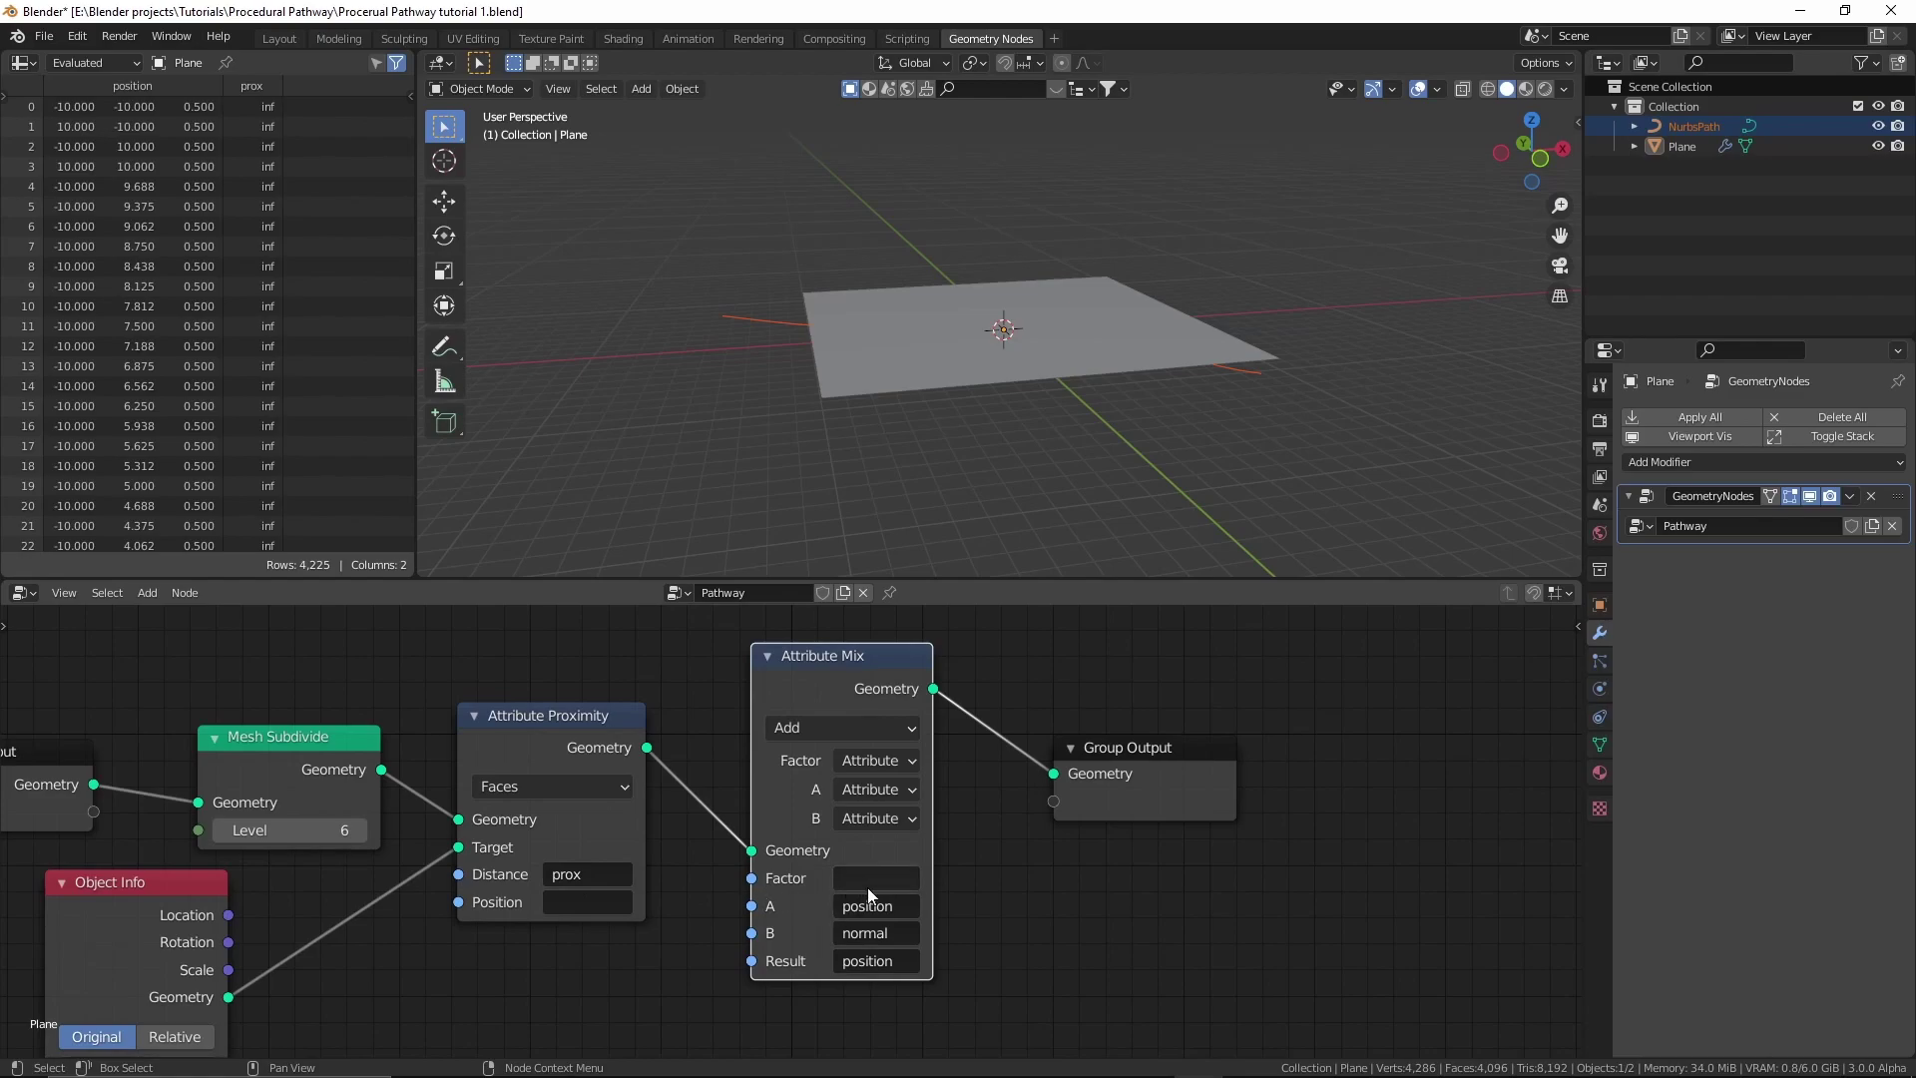
pyautogui.write('prox')
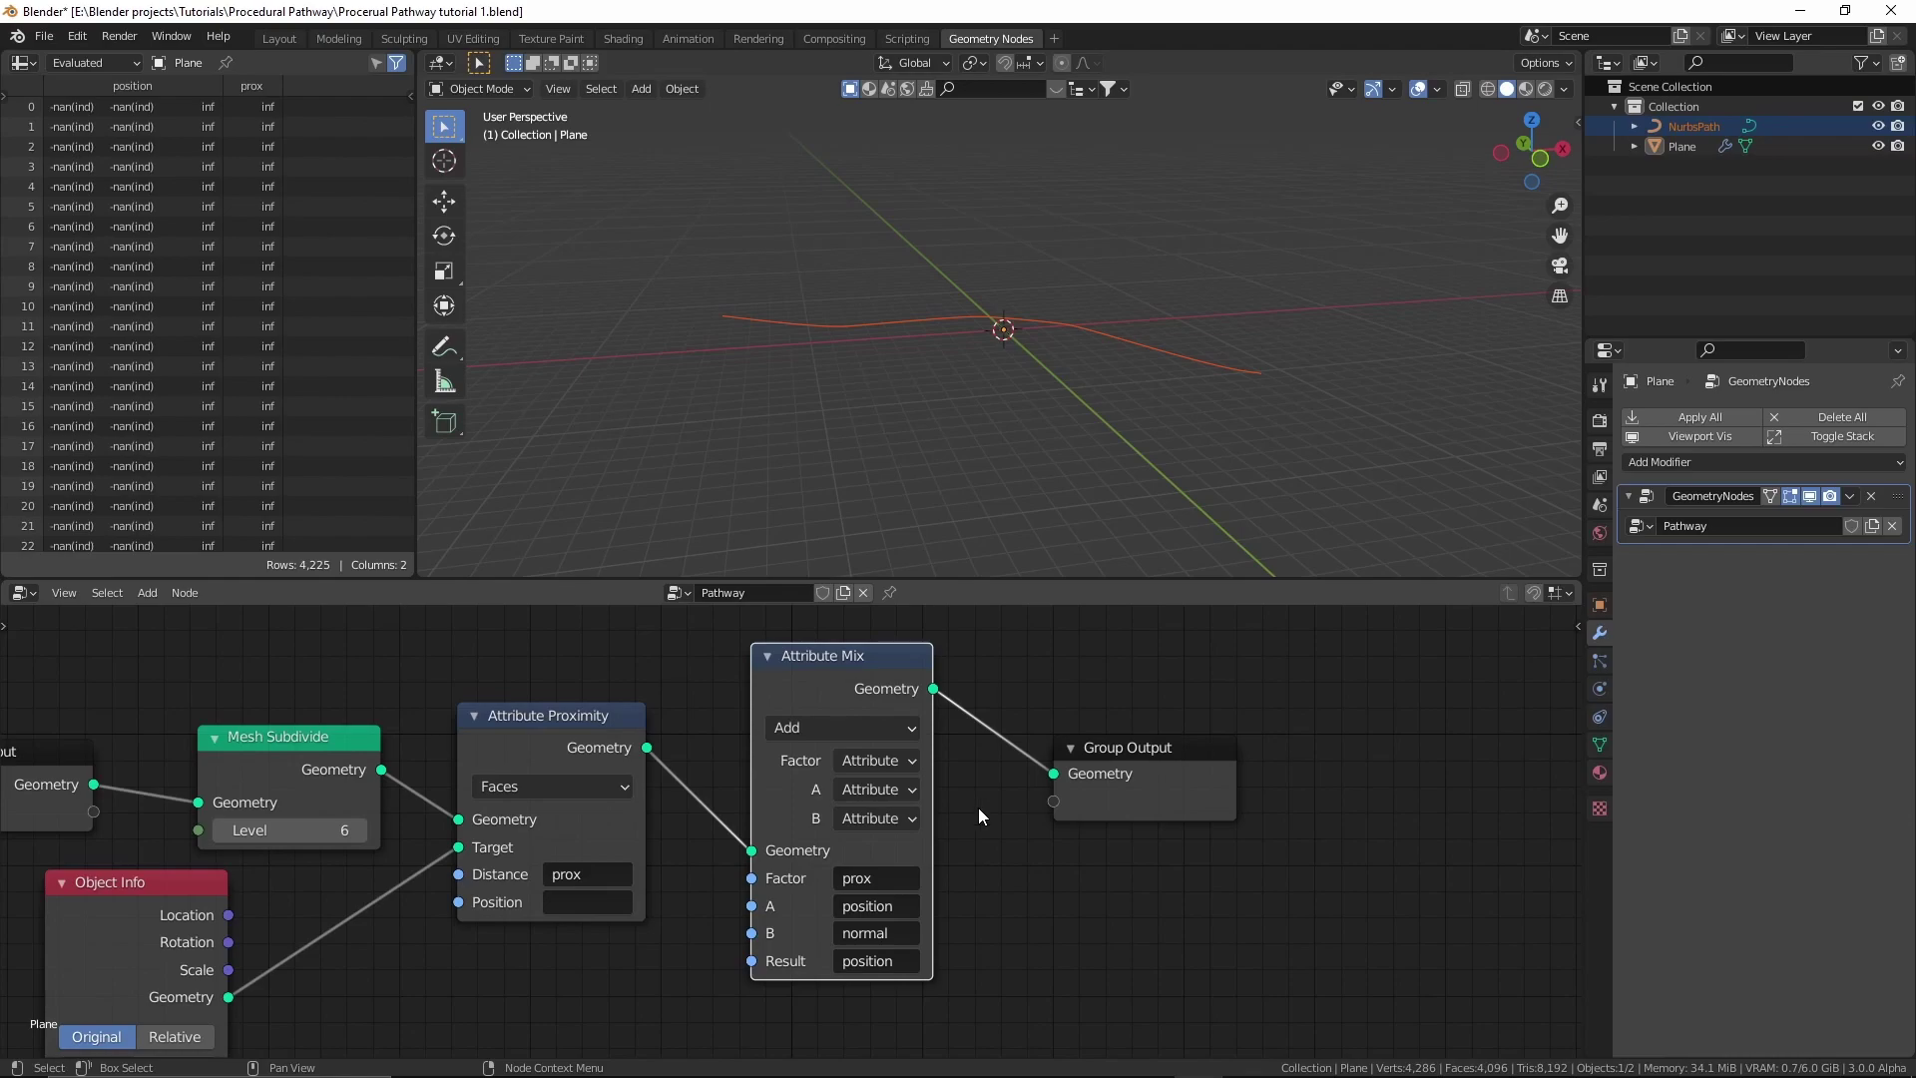
# Add a Curve to Mesh node on the link between Object Info and Attribute Proximity's Target.
pyautogui.keyDown('ctrl'); pyautogui.hscroll(-3, 890, 767); pyautogui.keyUp('ctrl')
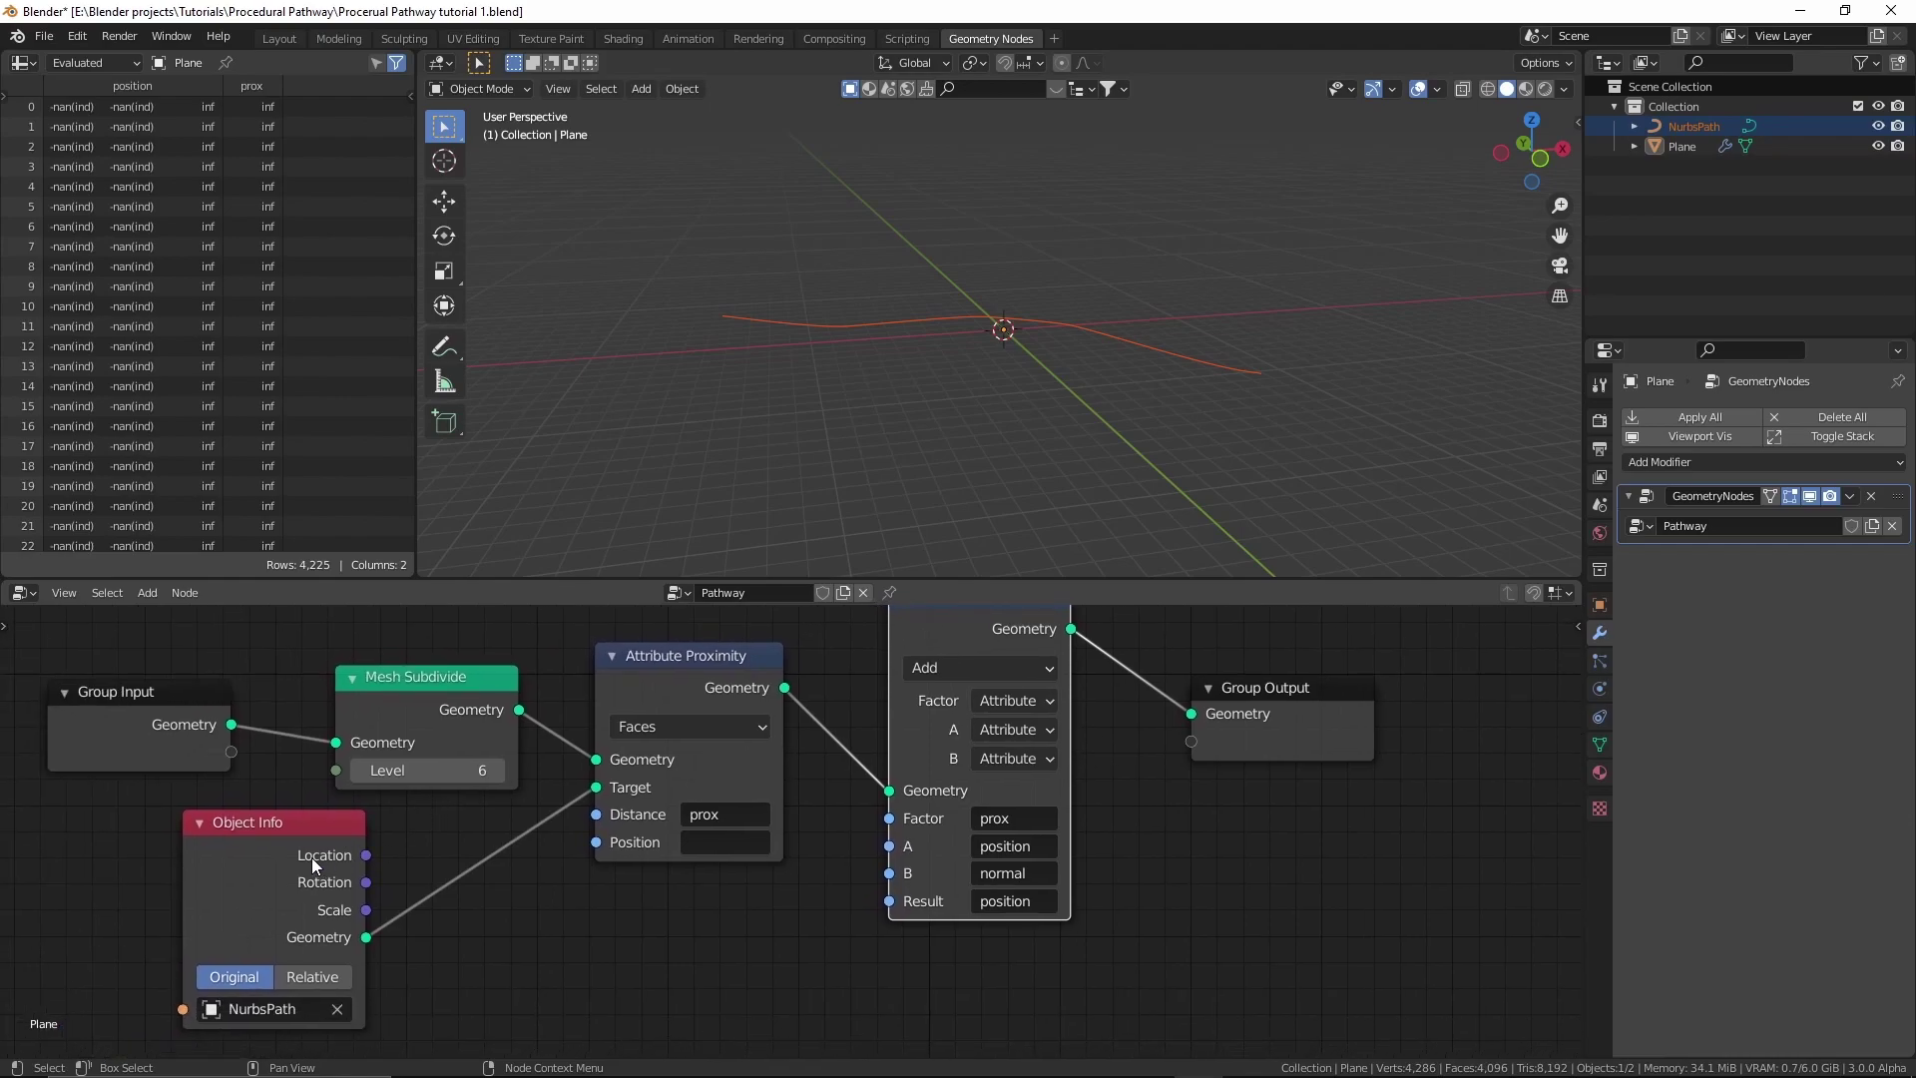
pyautogui.moveTo(311, 859); pyautogui.dragTo(315, 860)
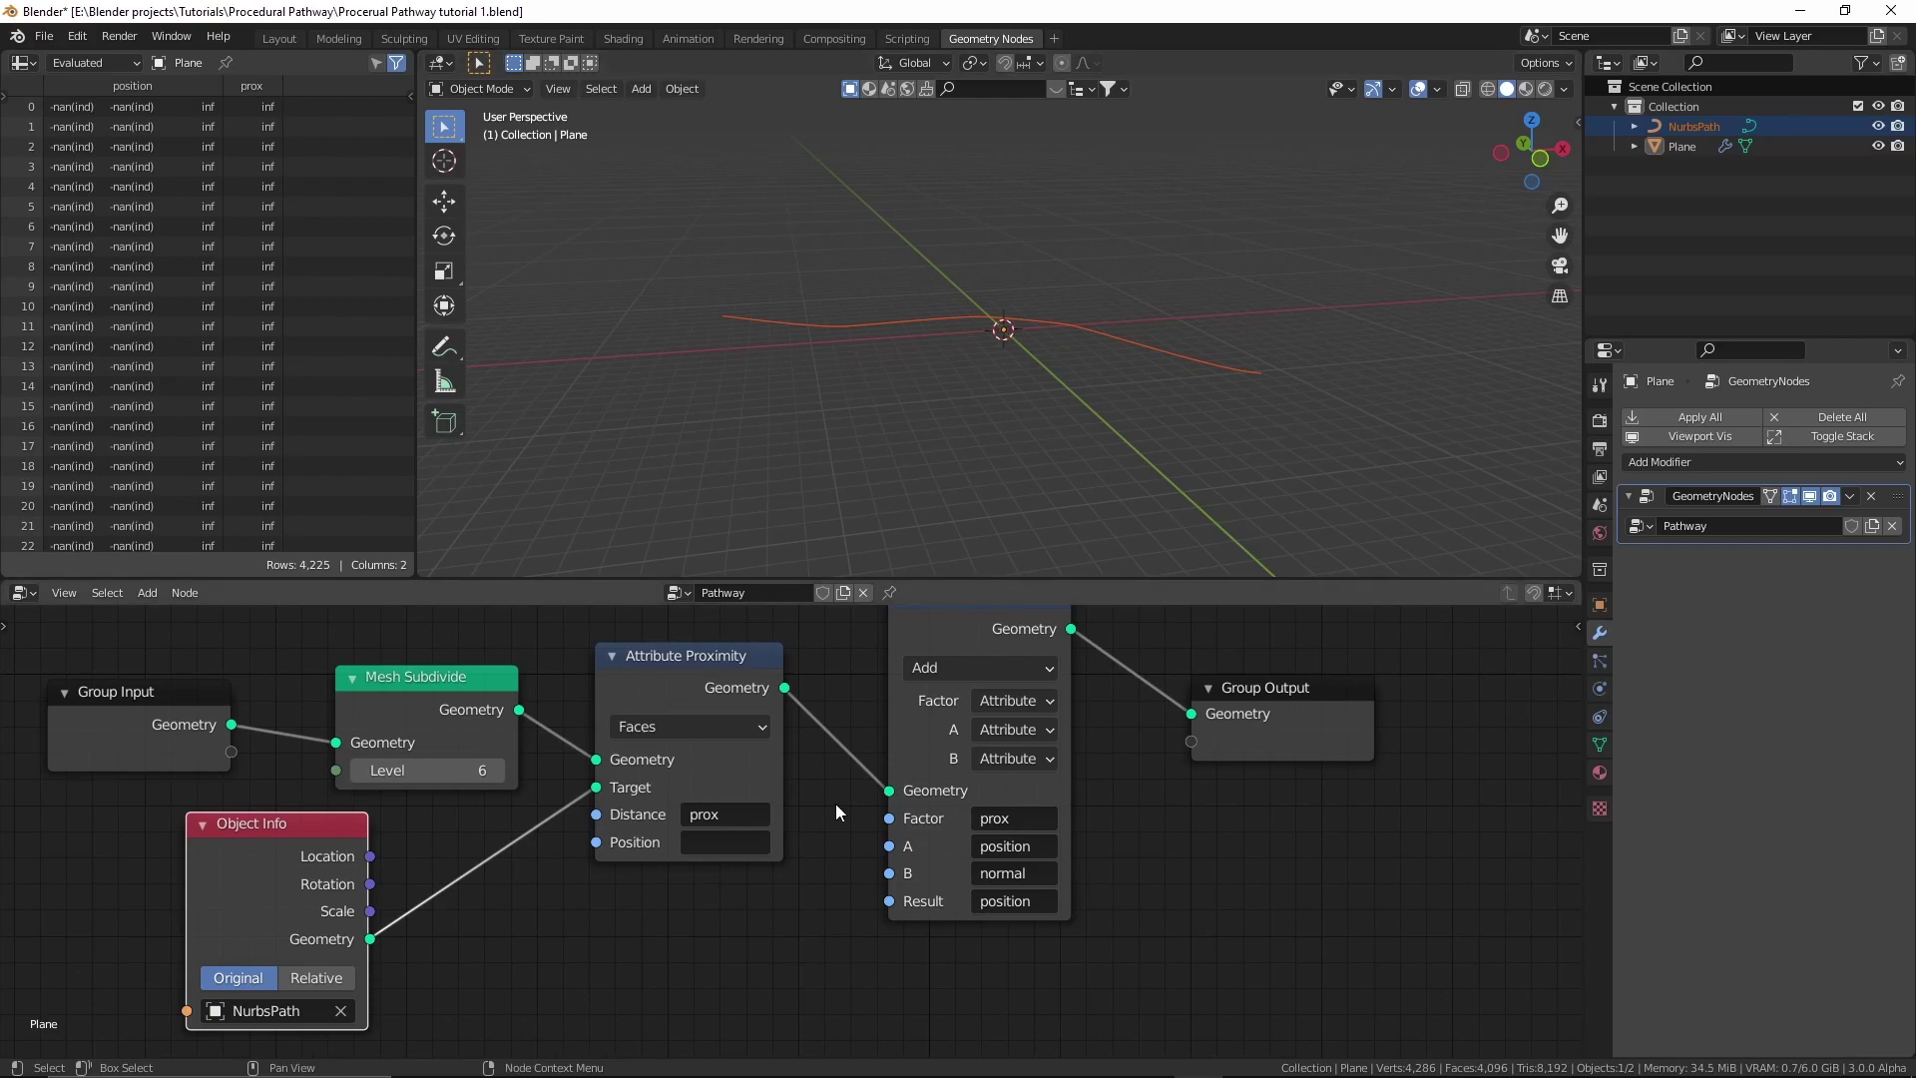
pyautogui.hotkey('shift', 'a')
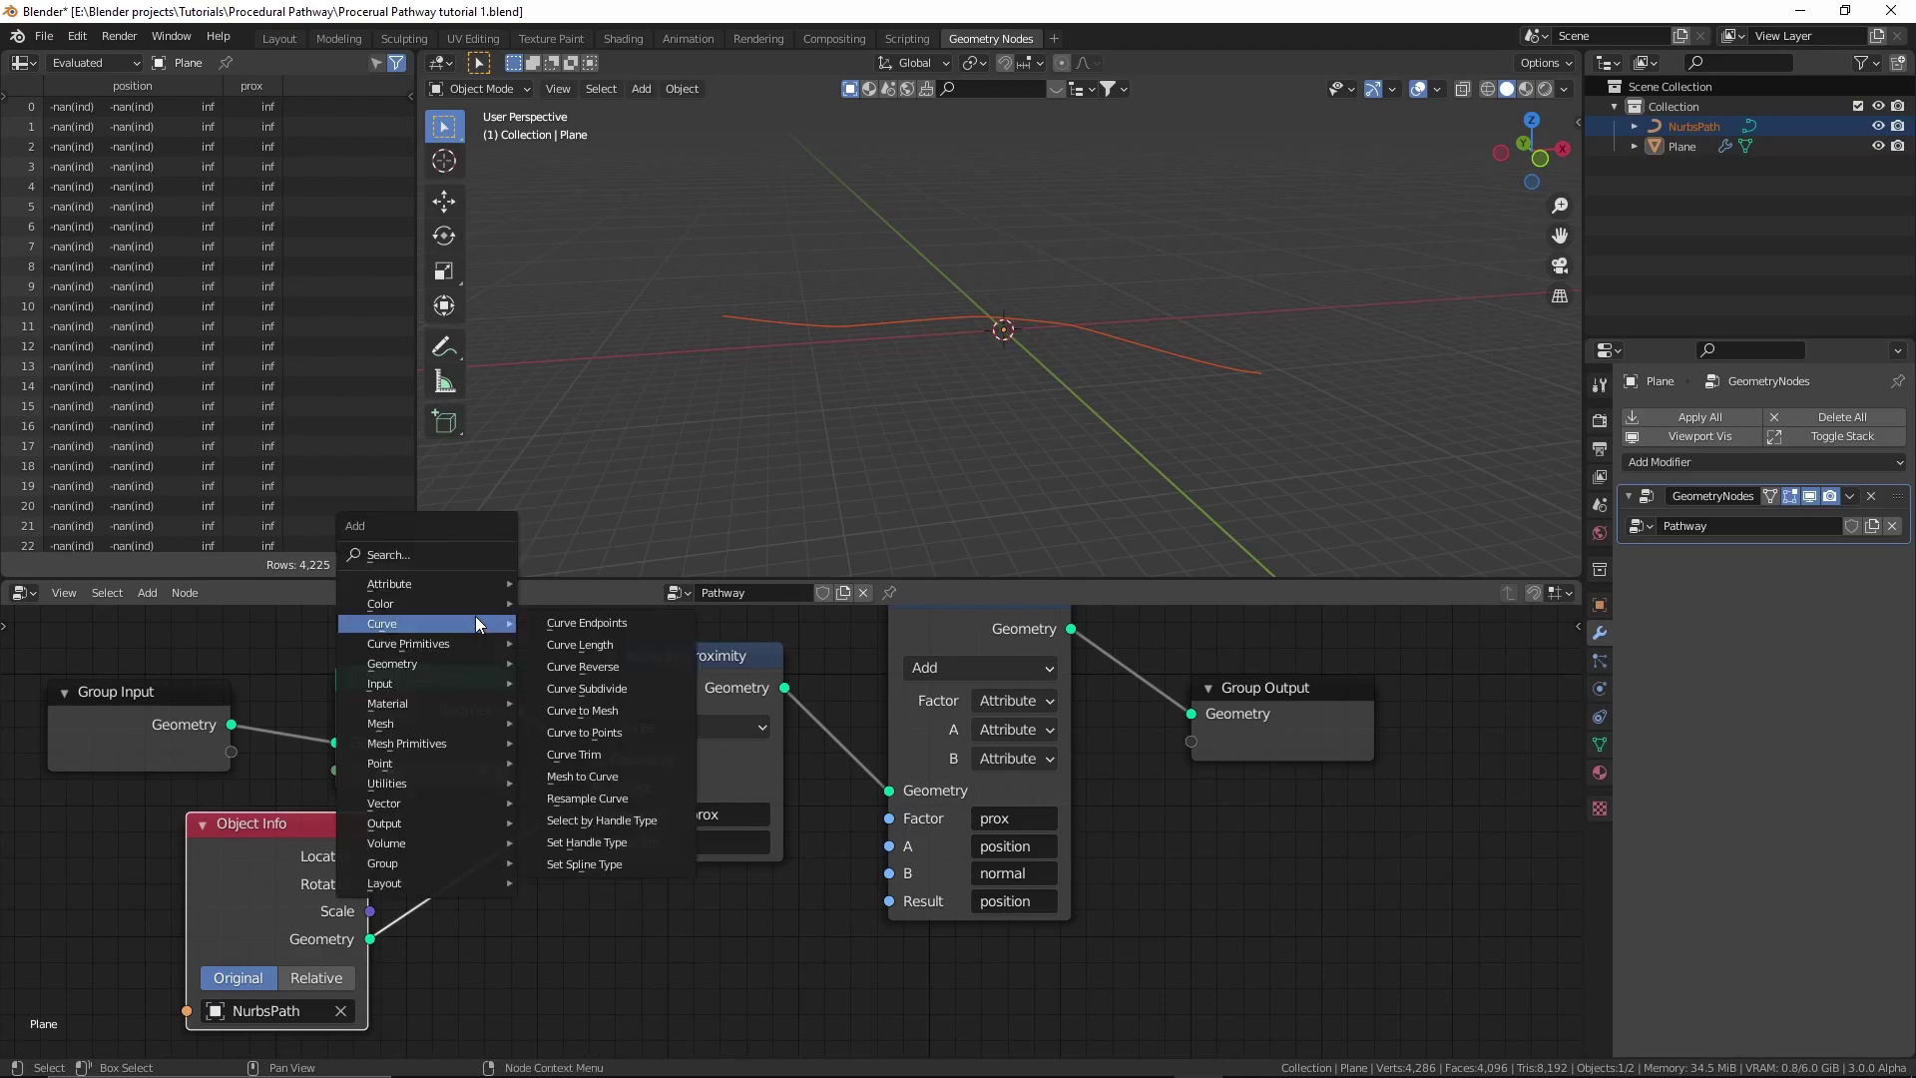
pyautogui.moveTo(464, 614)
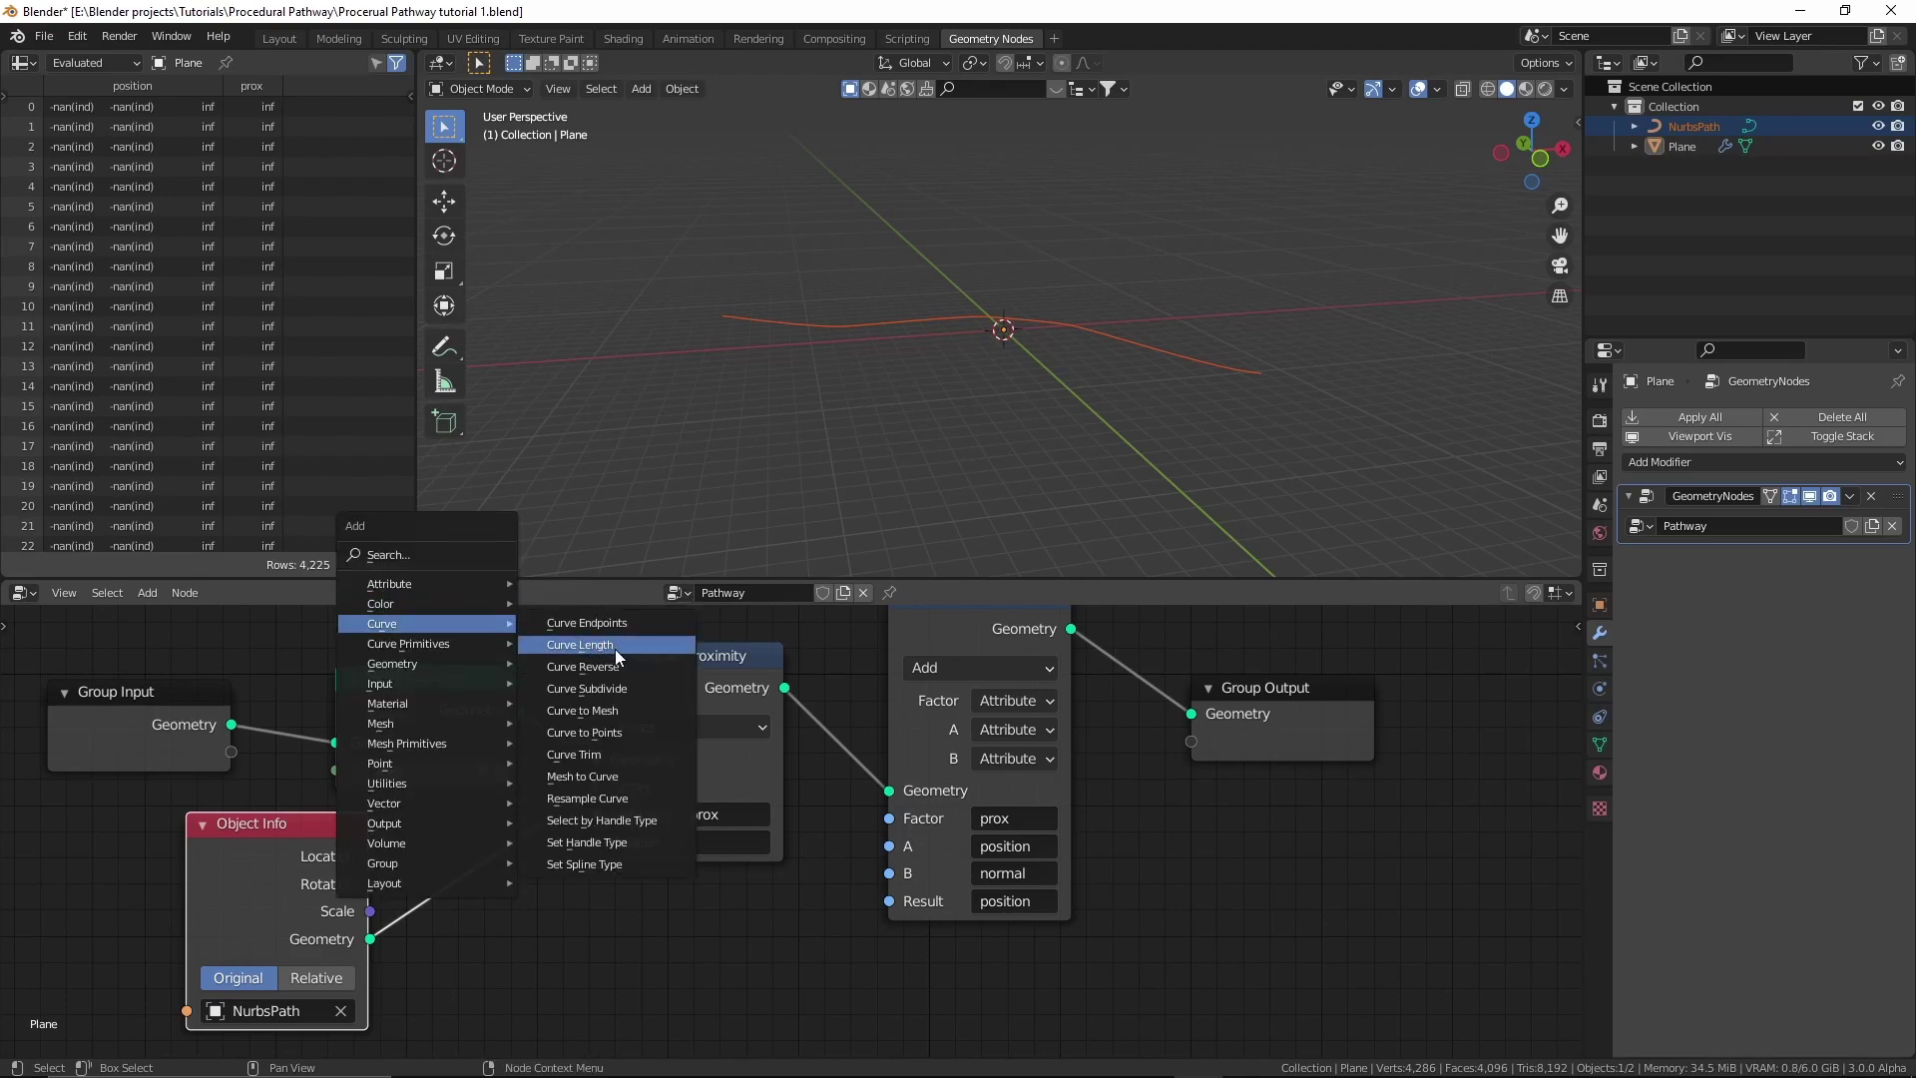
pyautogui.click(625, 711)
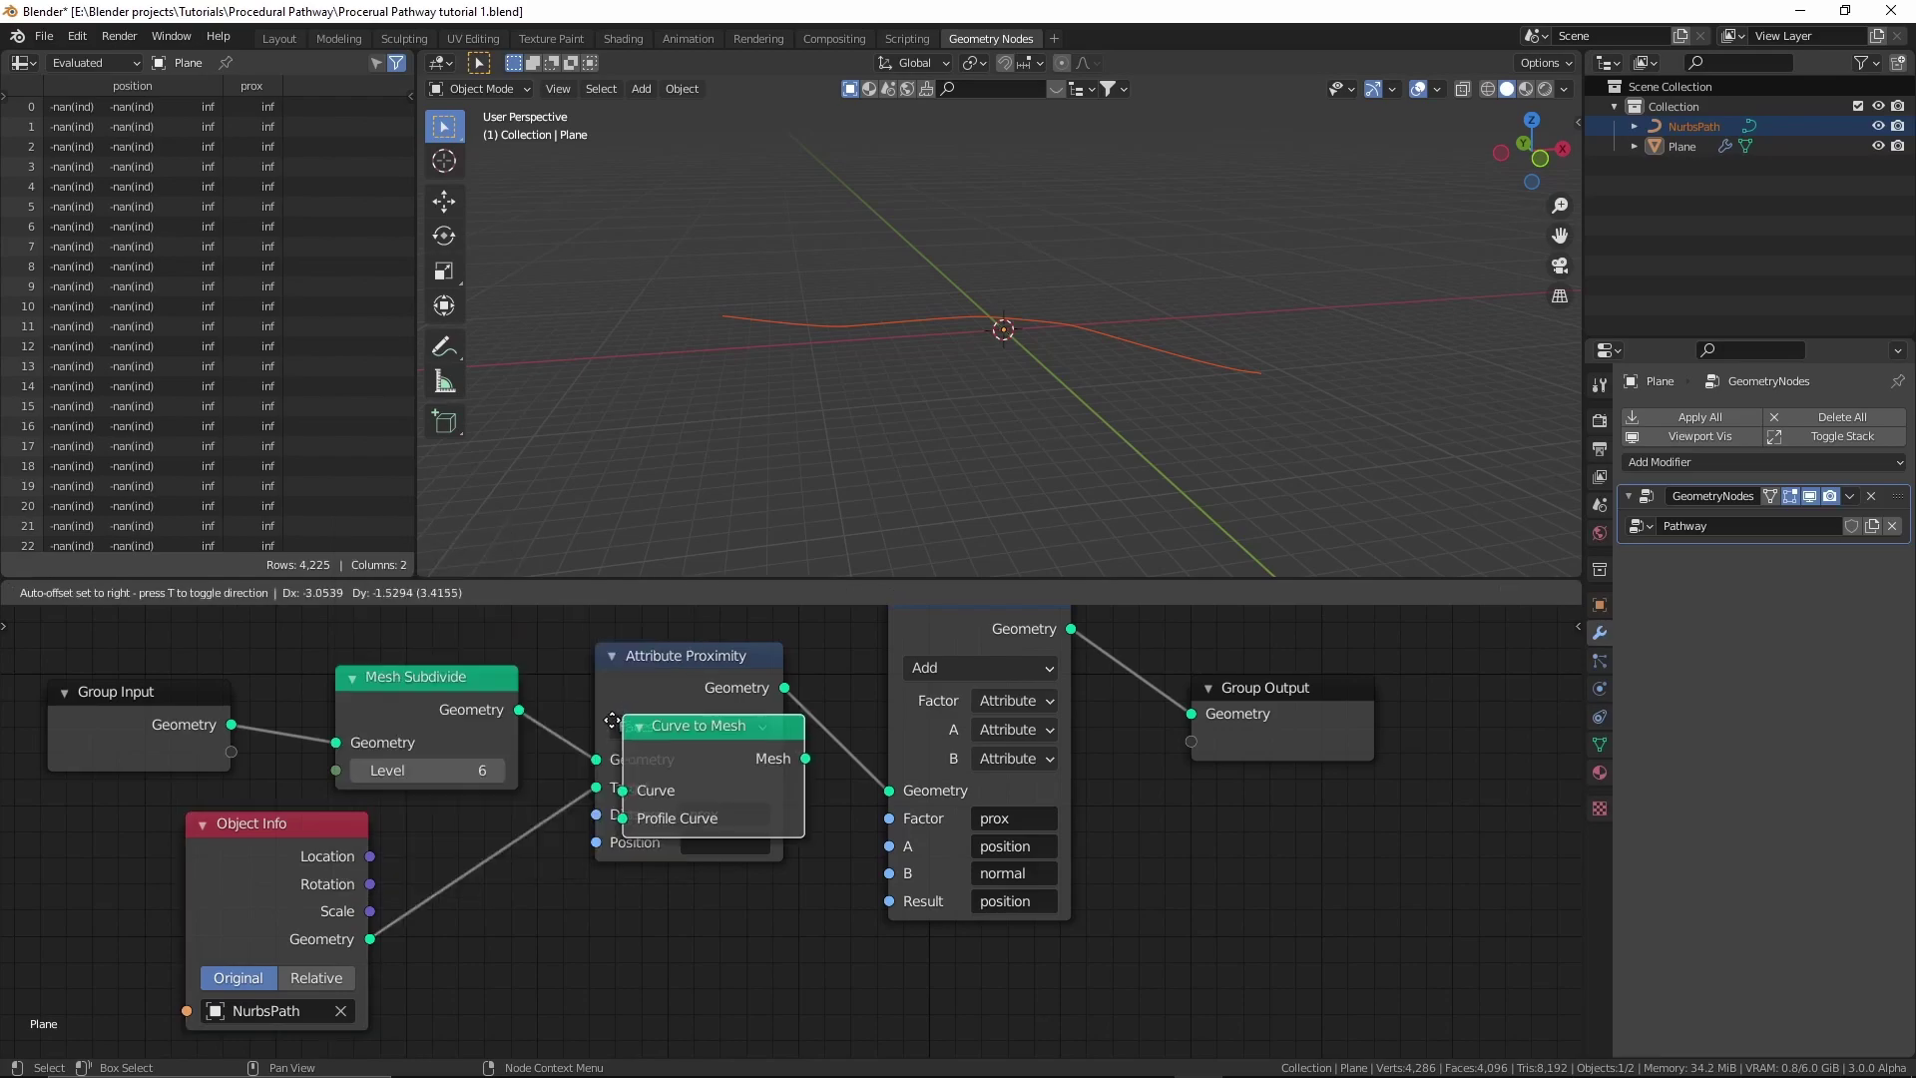
pyautogui.click(473, 822)
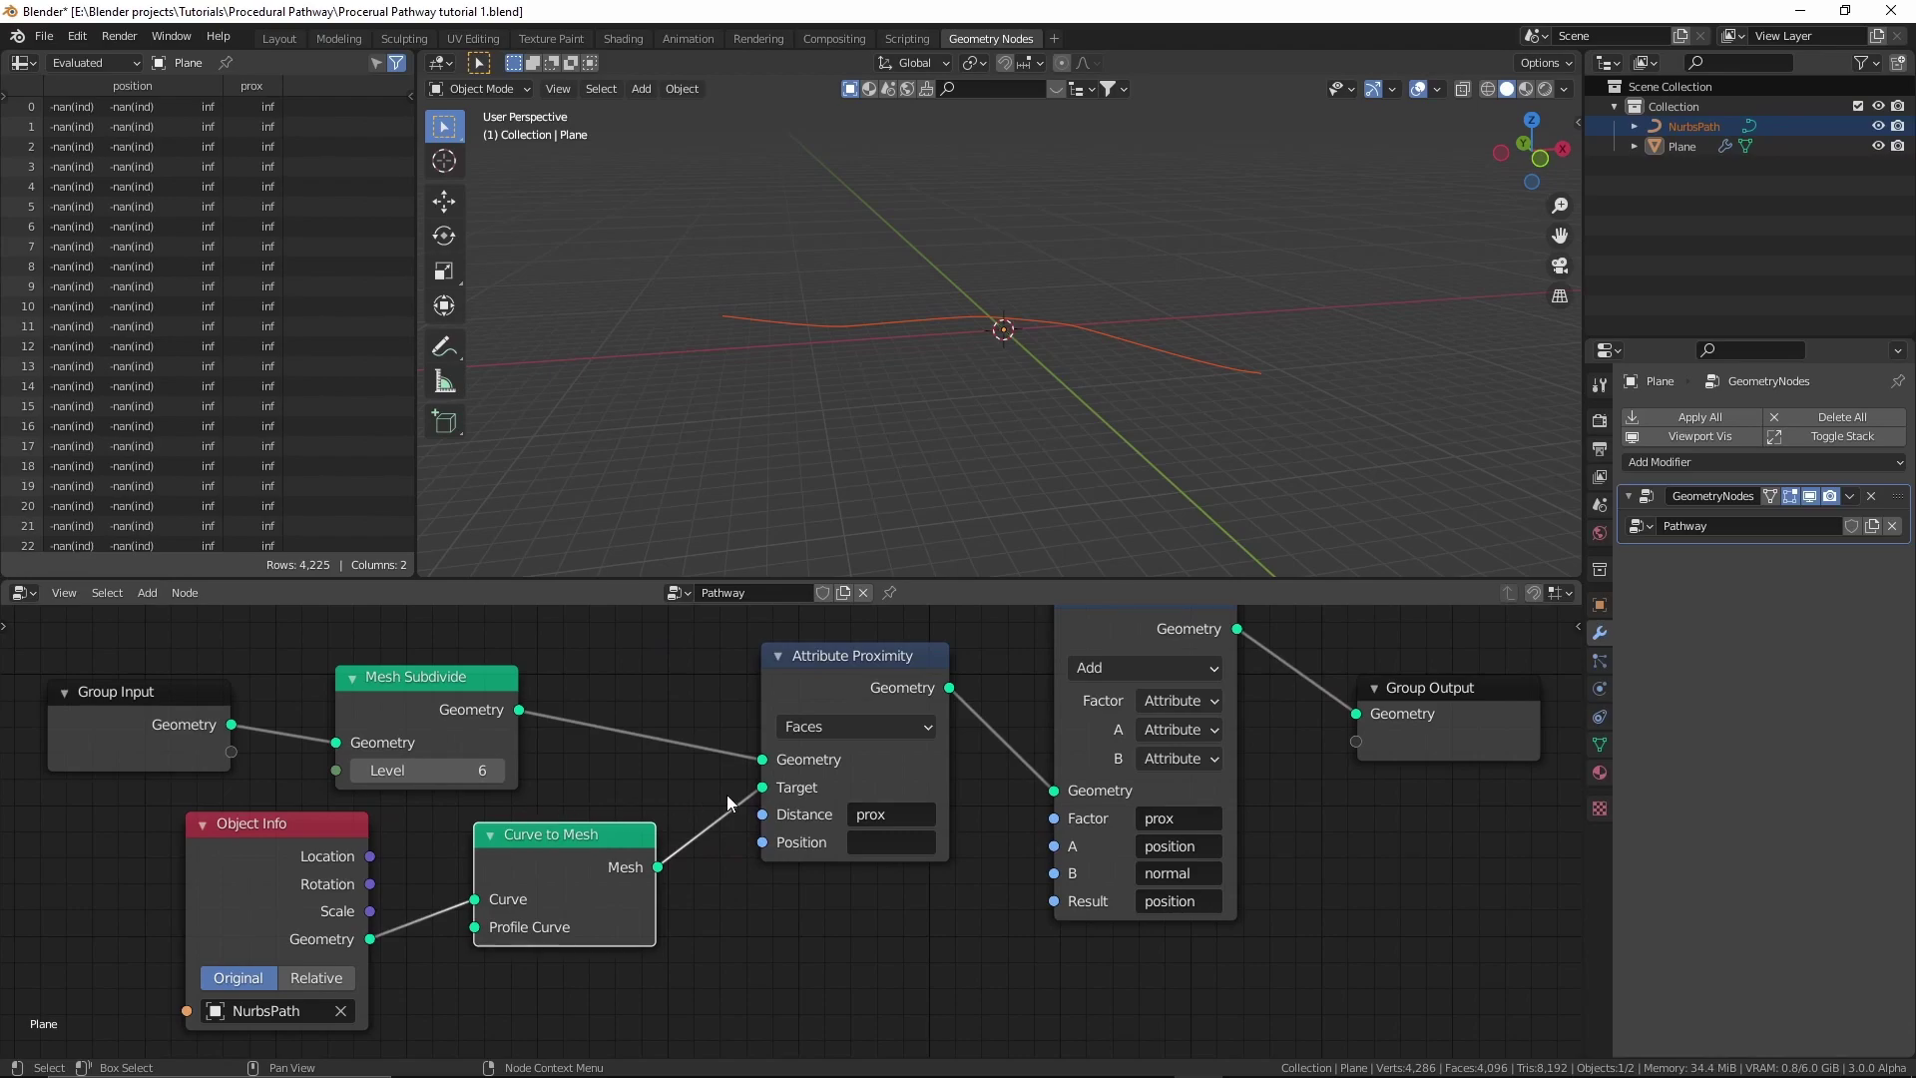
# Set the Attribute Proximity node's target geometry to Edges and inspect the displaced plane.
pyautogui.click(799, 686)
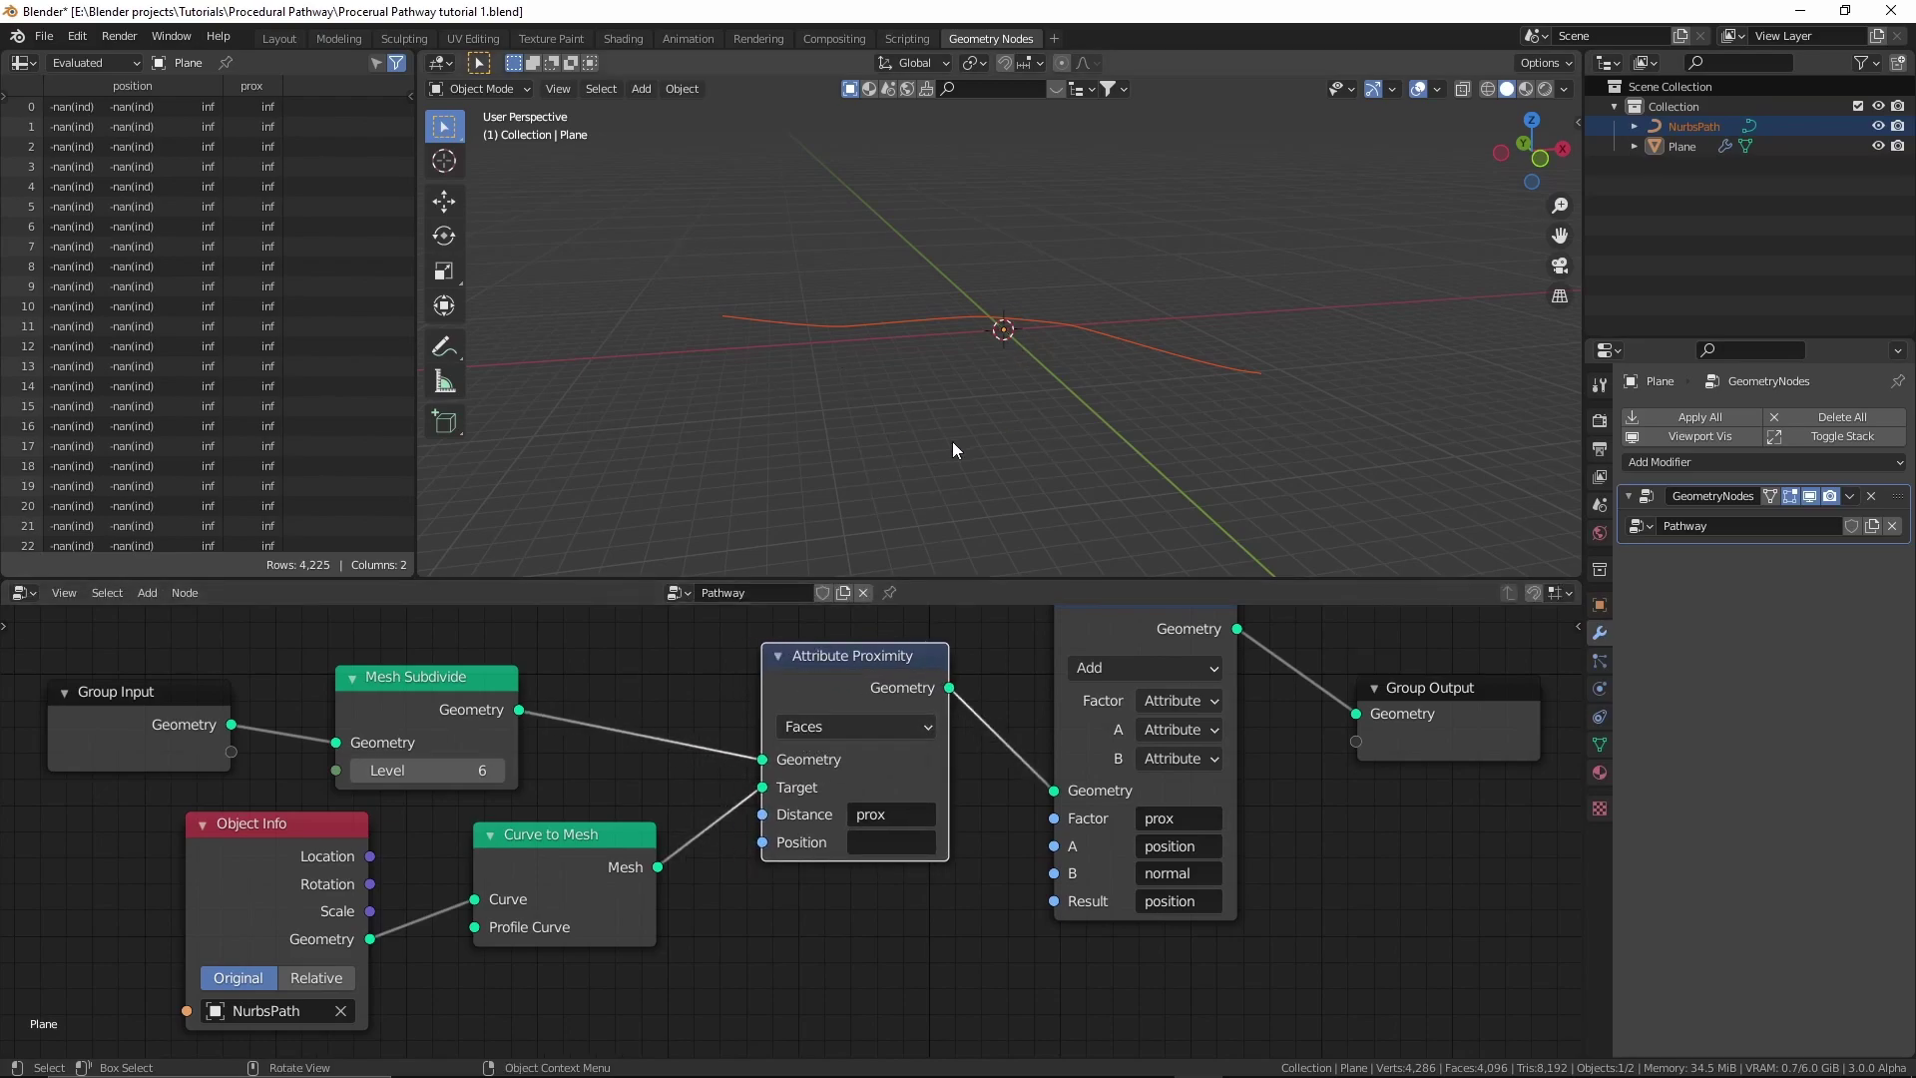
pyautogui.moveTo(879, 423); pyautogui.dragTo(774, 347, button='middle')
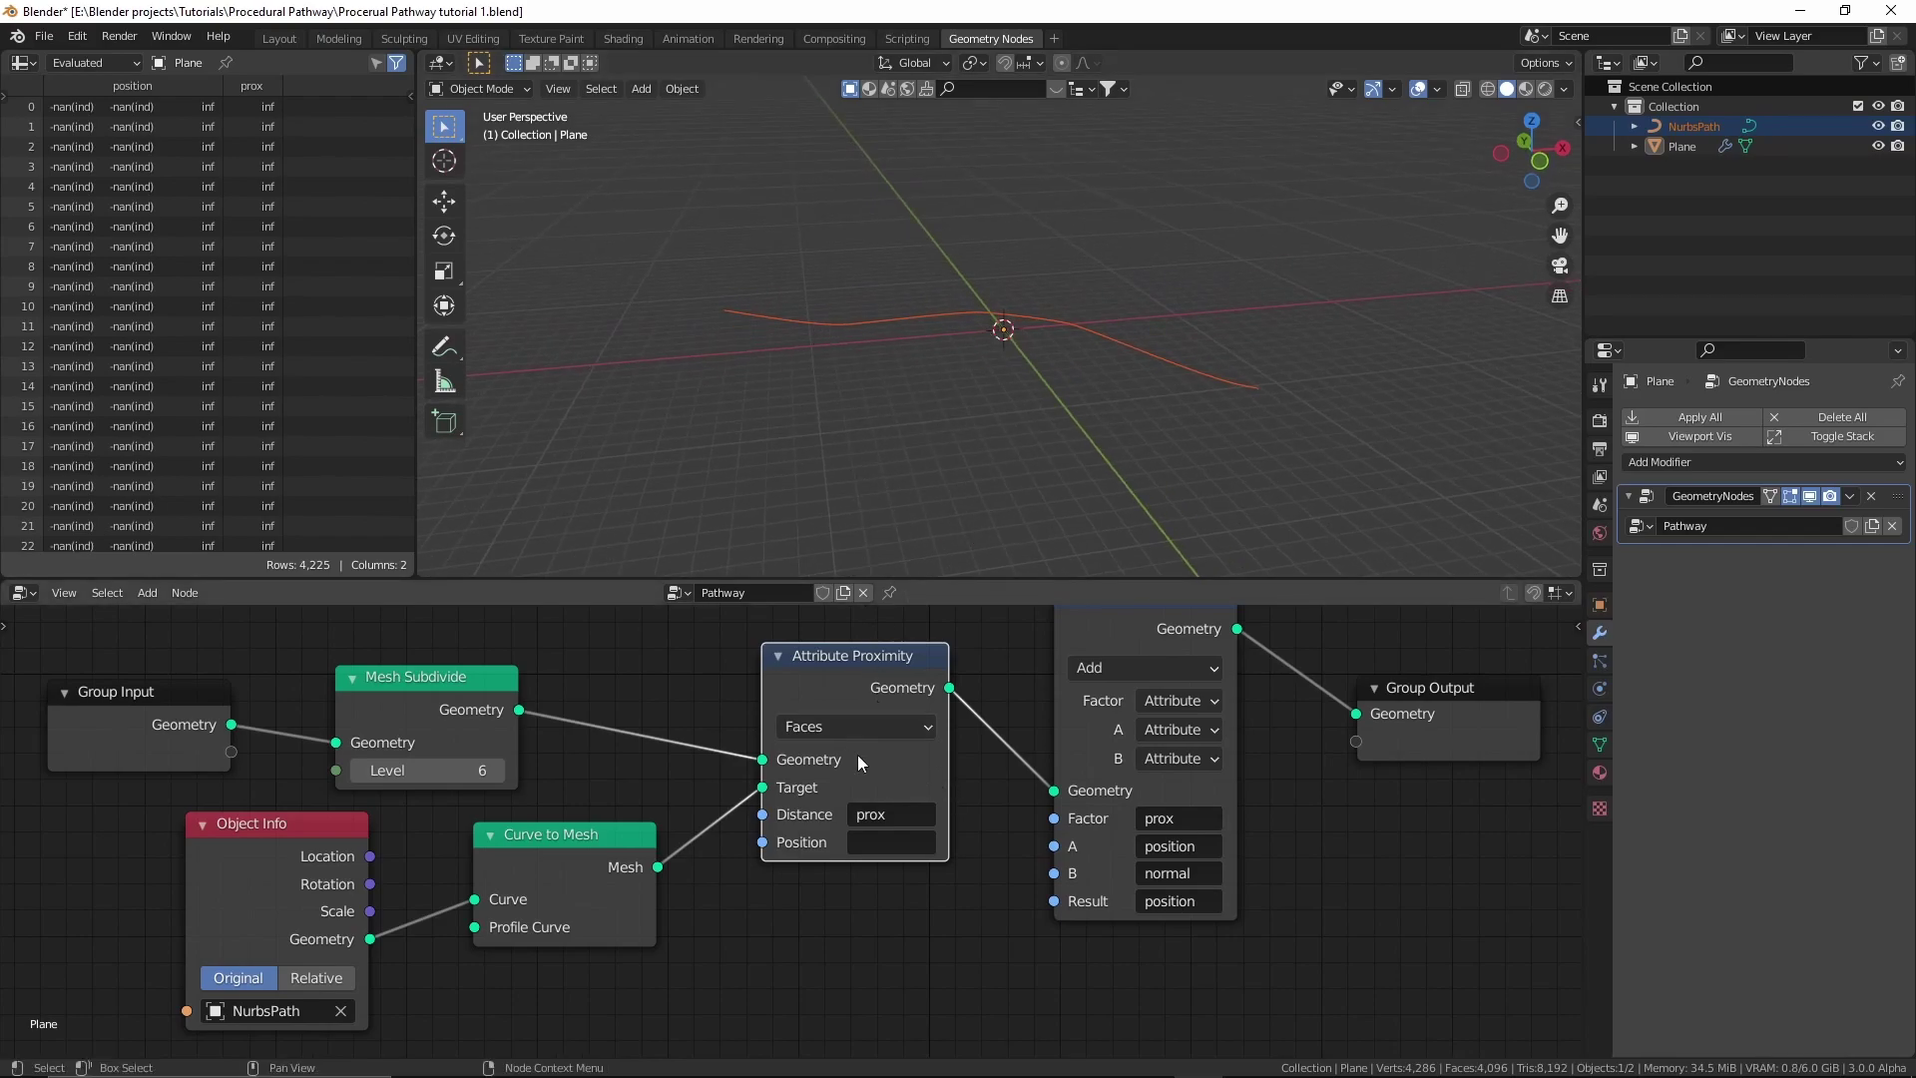
pyautogui.click(810, 728)
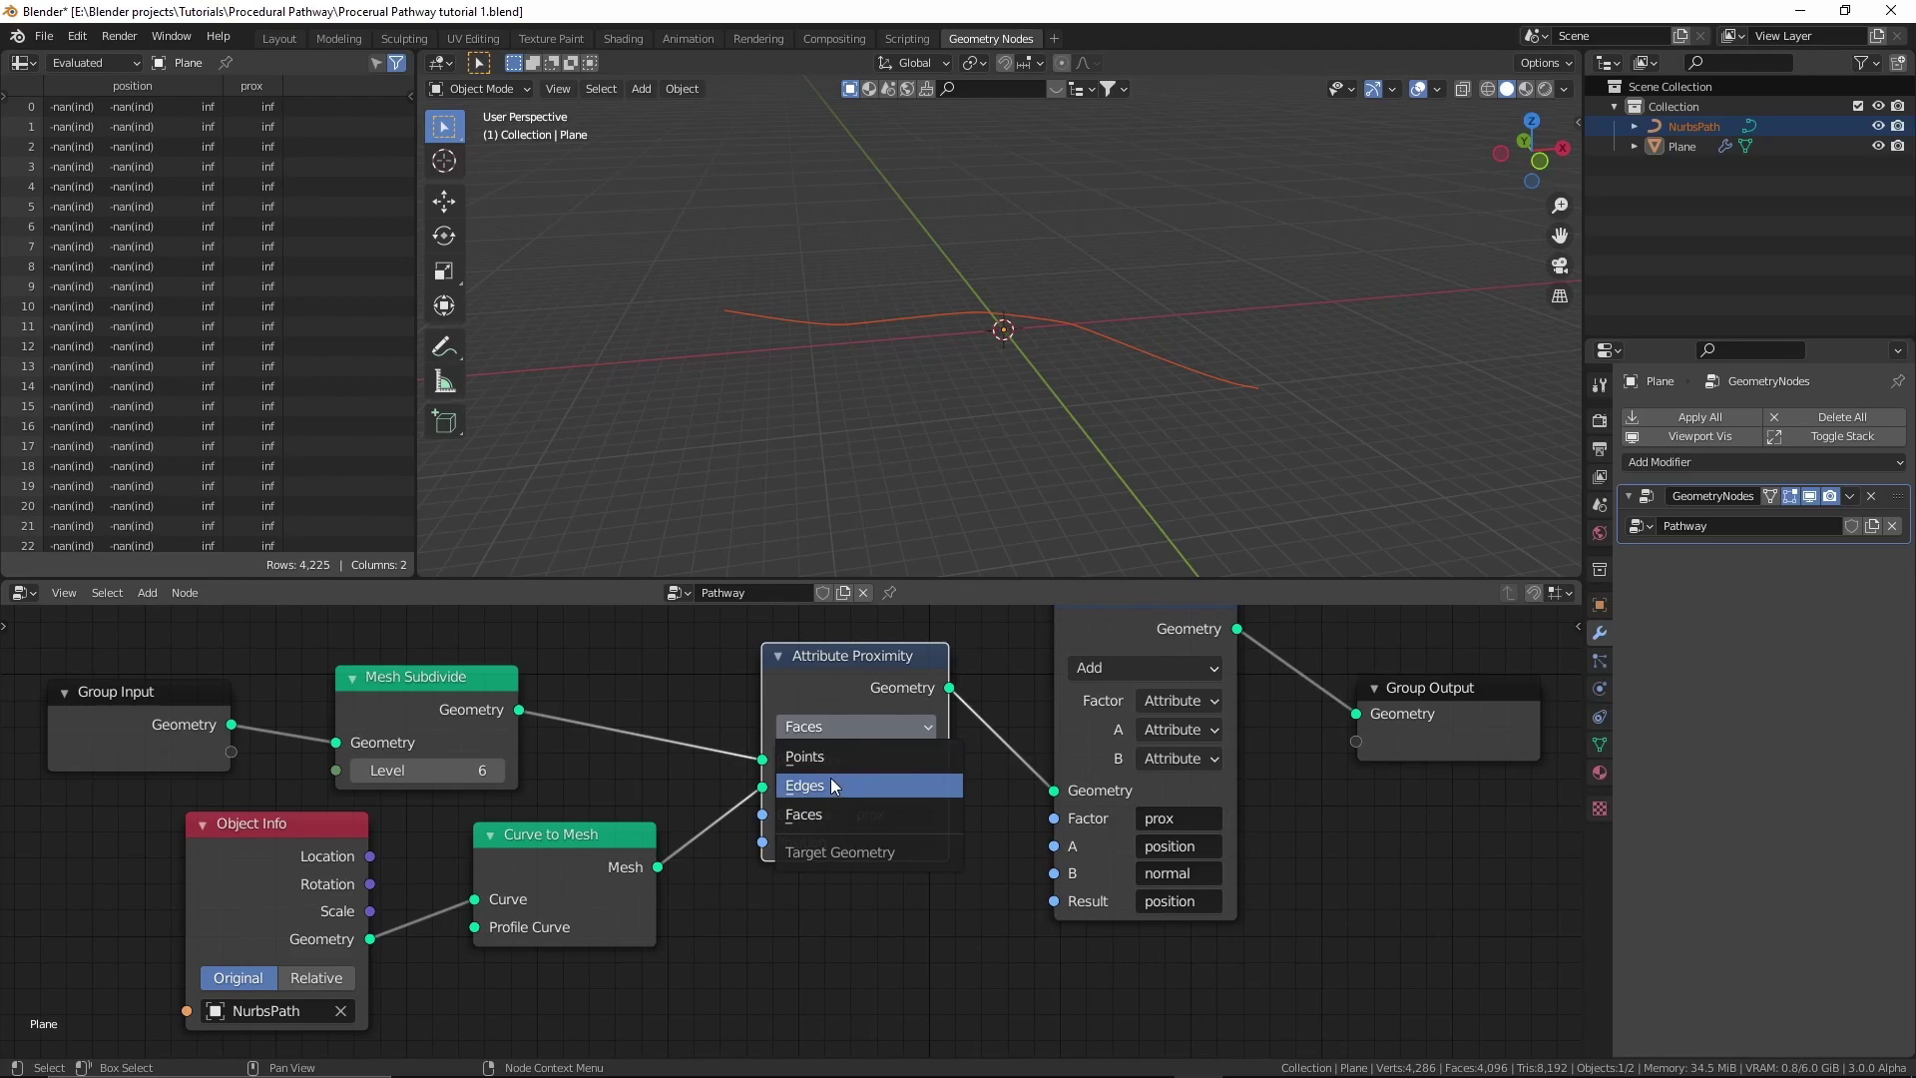
pyautogui.click(830, 782)
pyautogui.moveTo(1086, 444); pyautogui.dragTo(946, 487, button='middle')
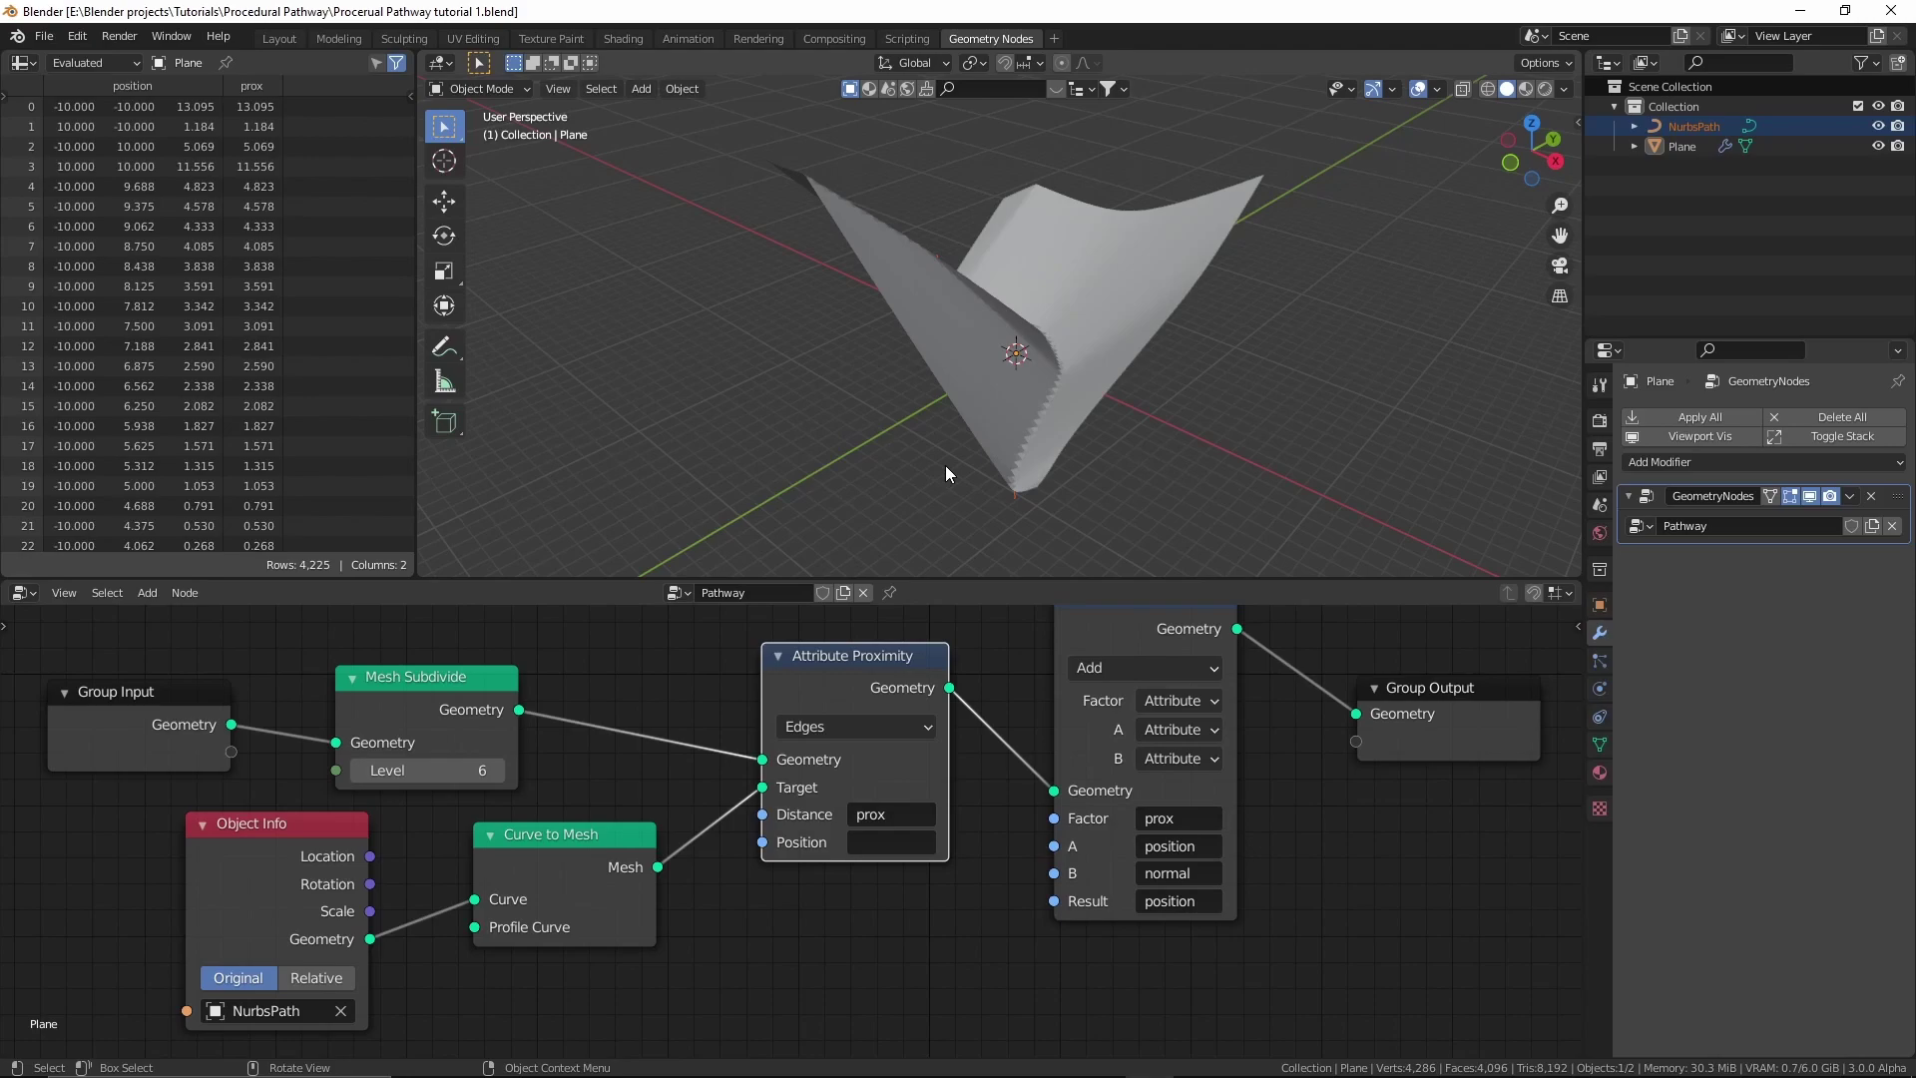
# Add an Attribute Color Ramp node, placing it unconnected below Attribute Proximity.
pyautogui.scroll(-3, 779, 859)
pyautogui.click(449, 746)
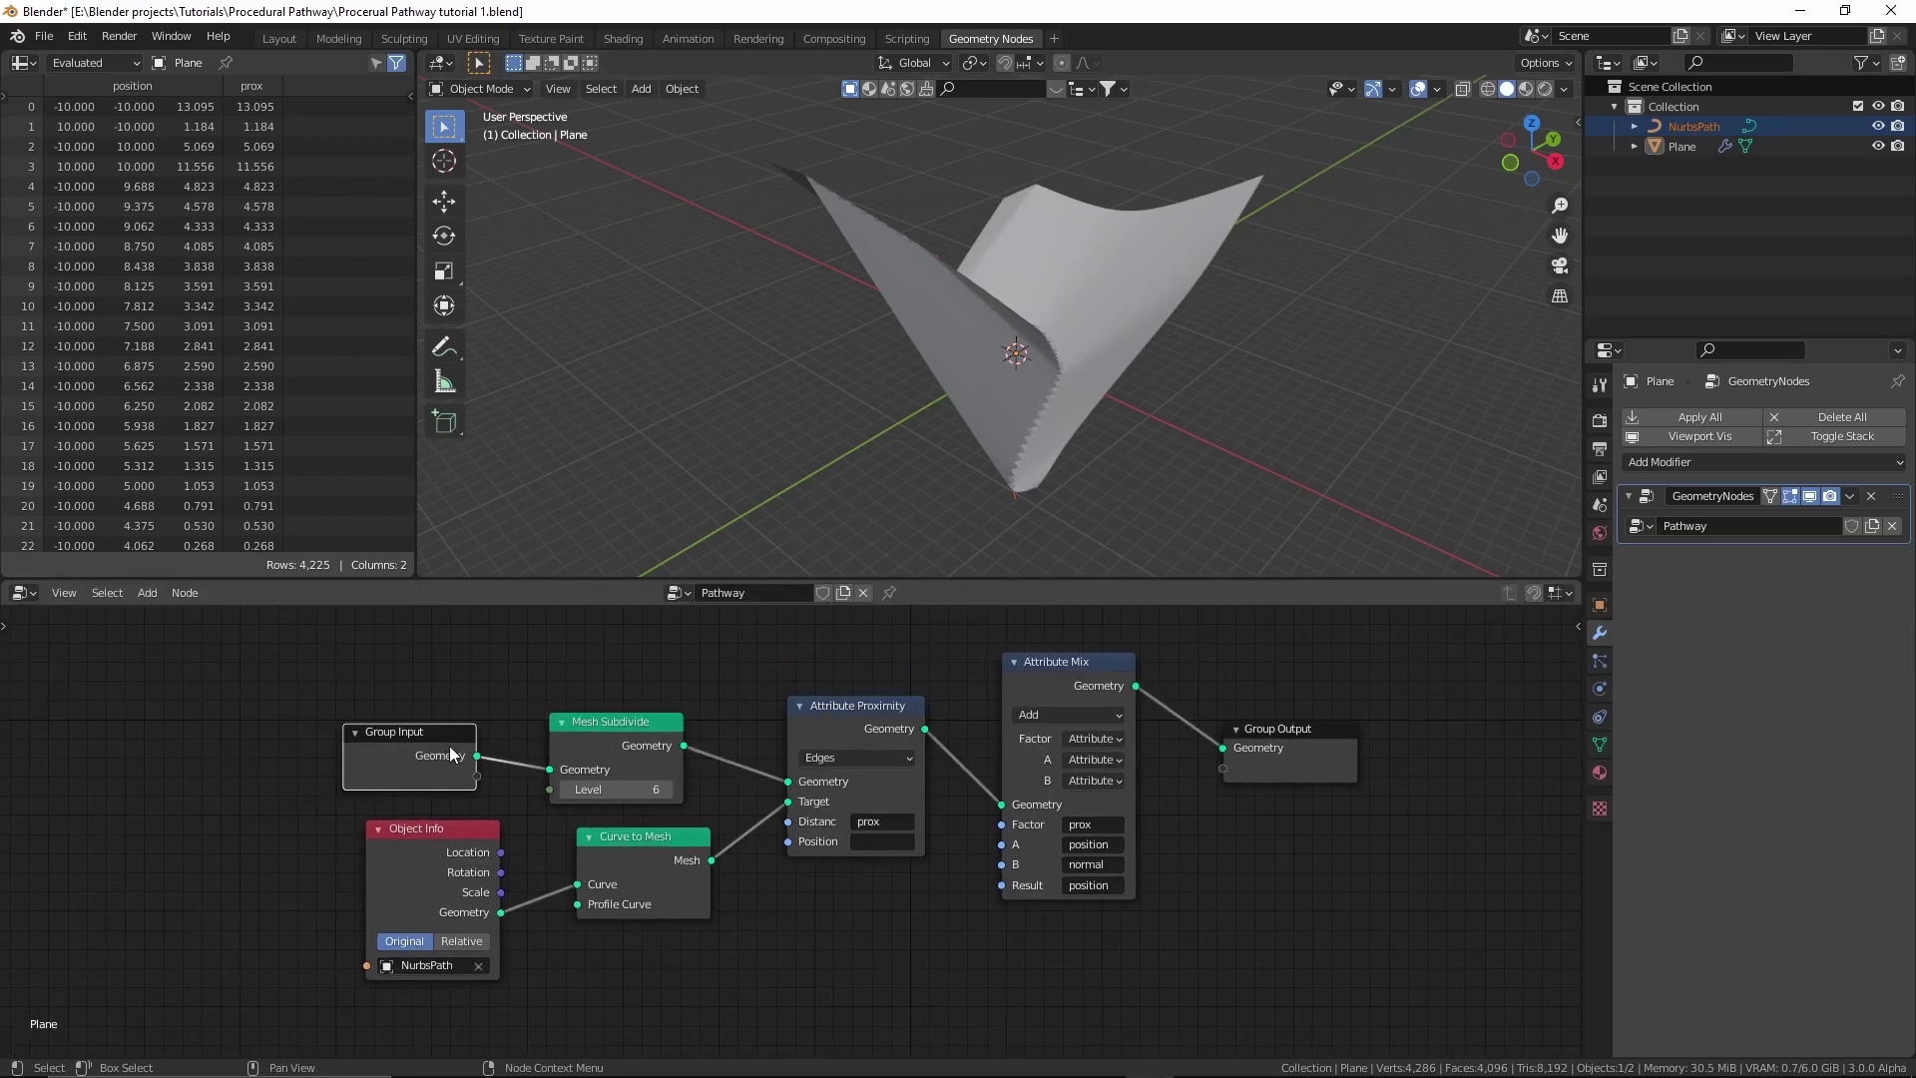
pyautogui.scroll(-1, 812, 788)
pyautogui.hotkey('shift', 'a')
pyautogui.write('att')
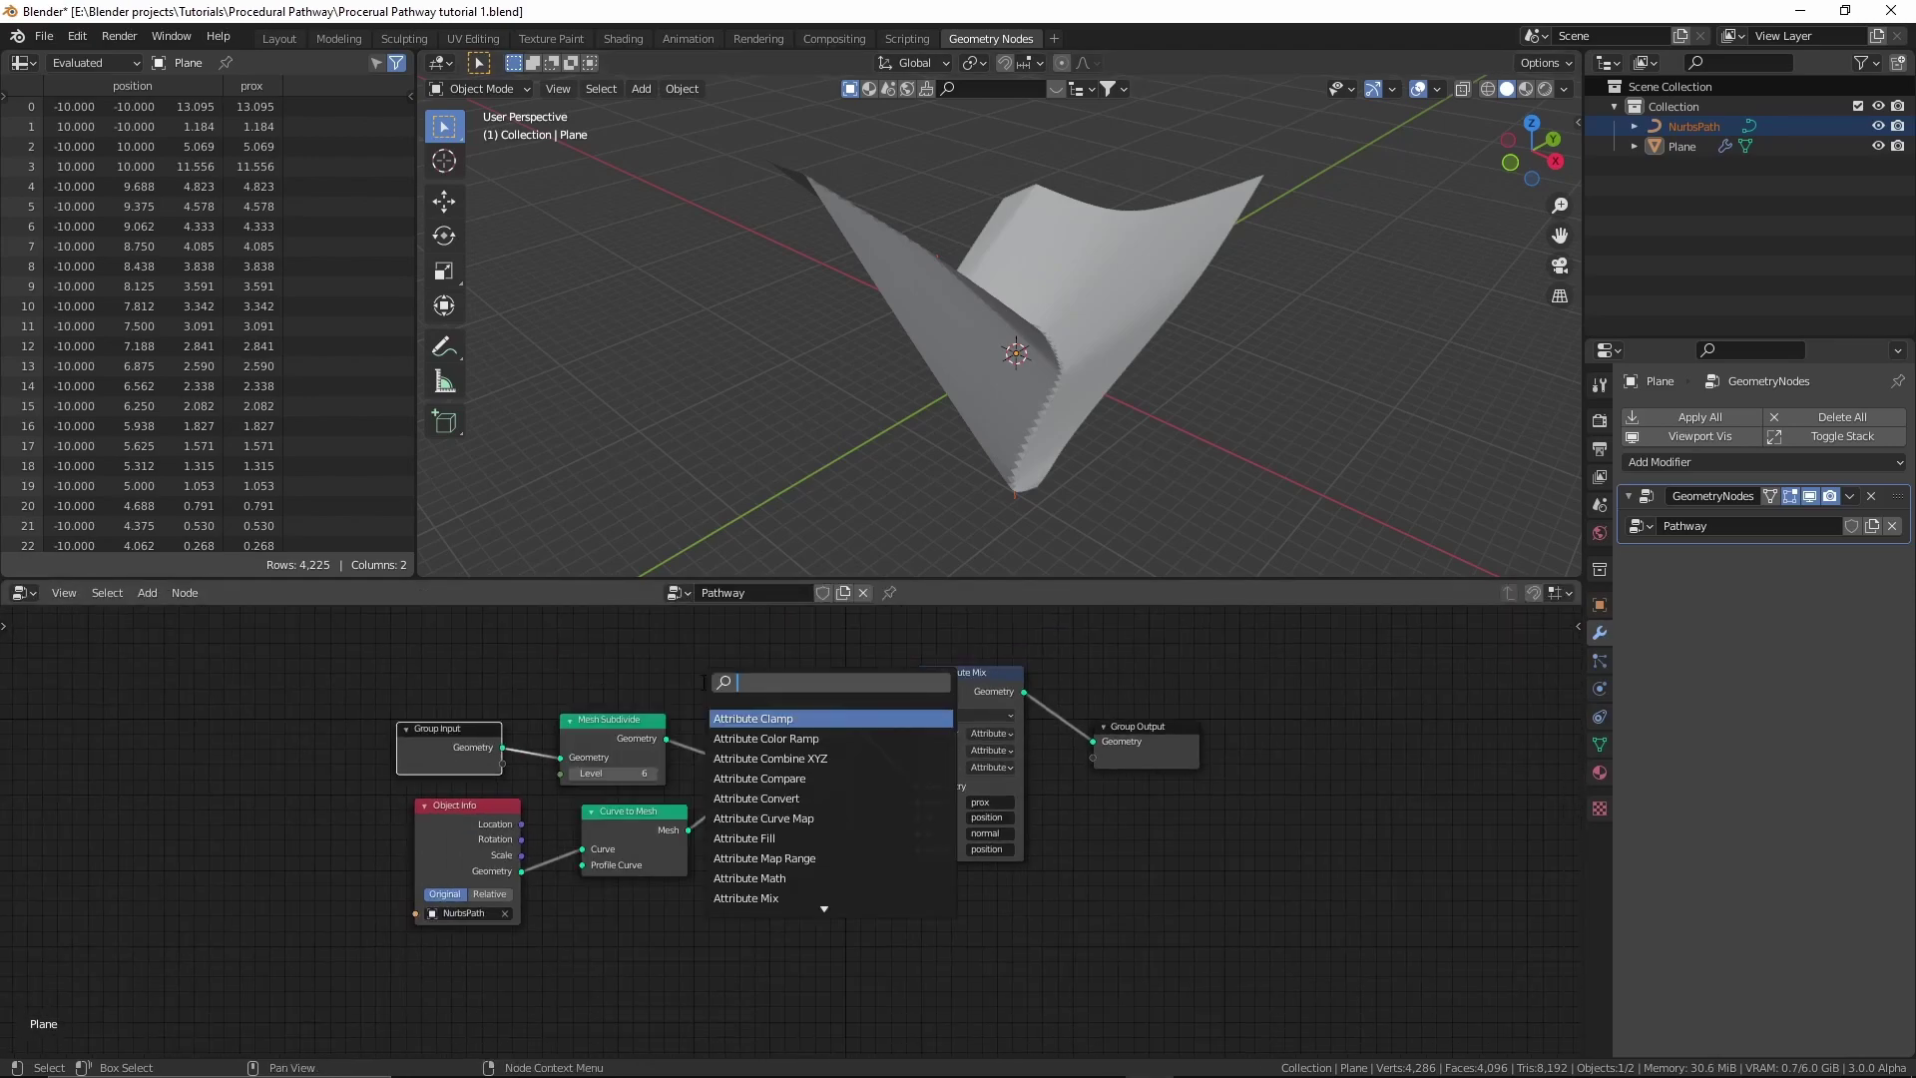
pyautogui.write('ribu')
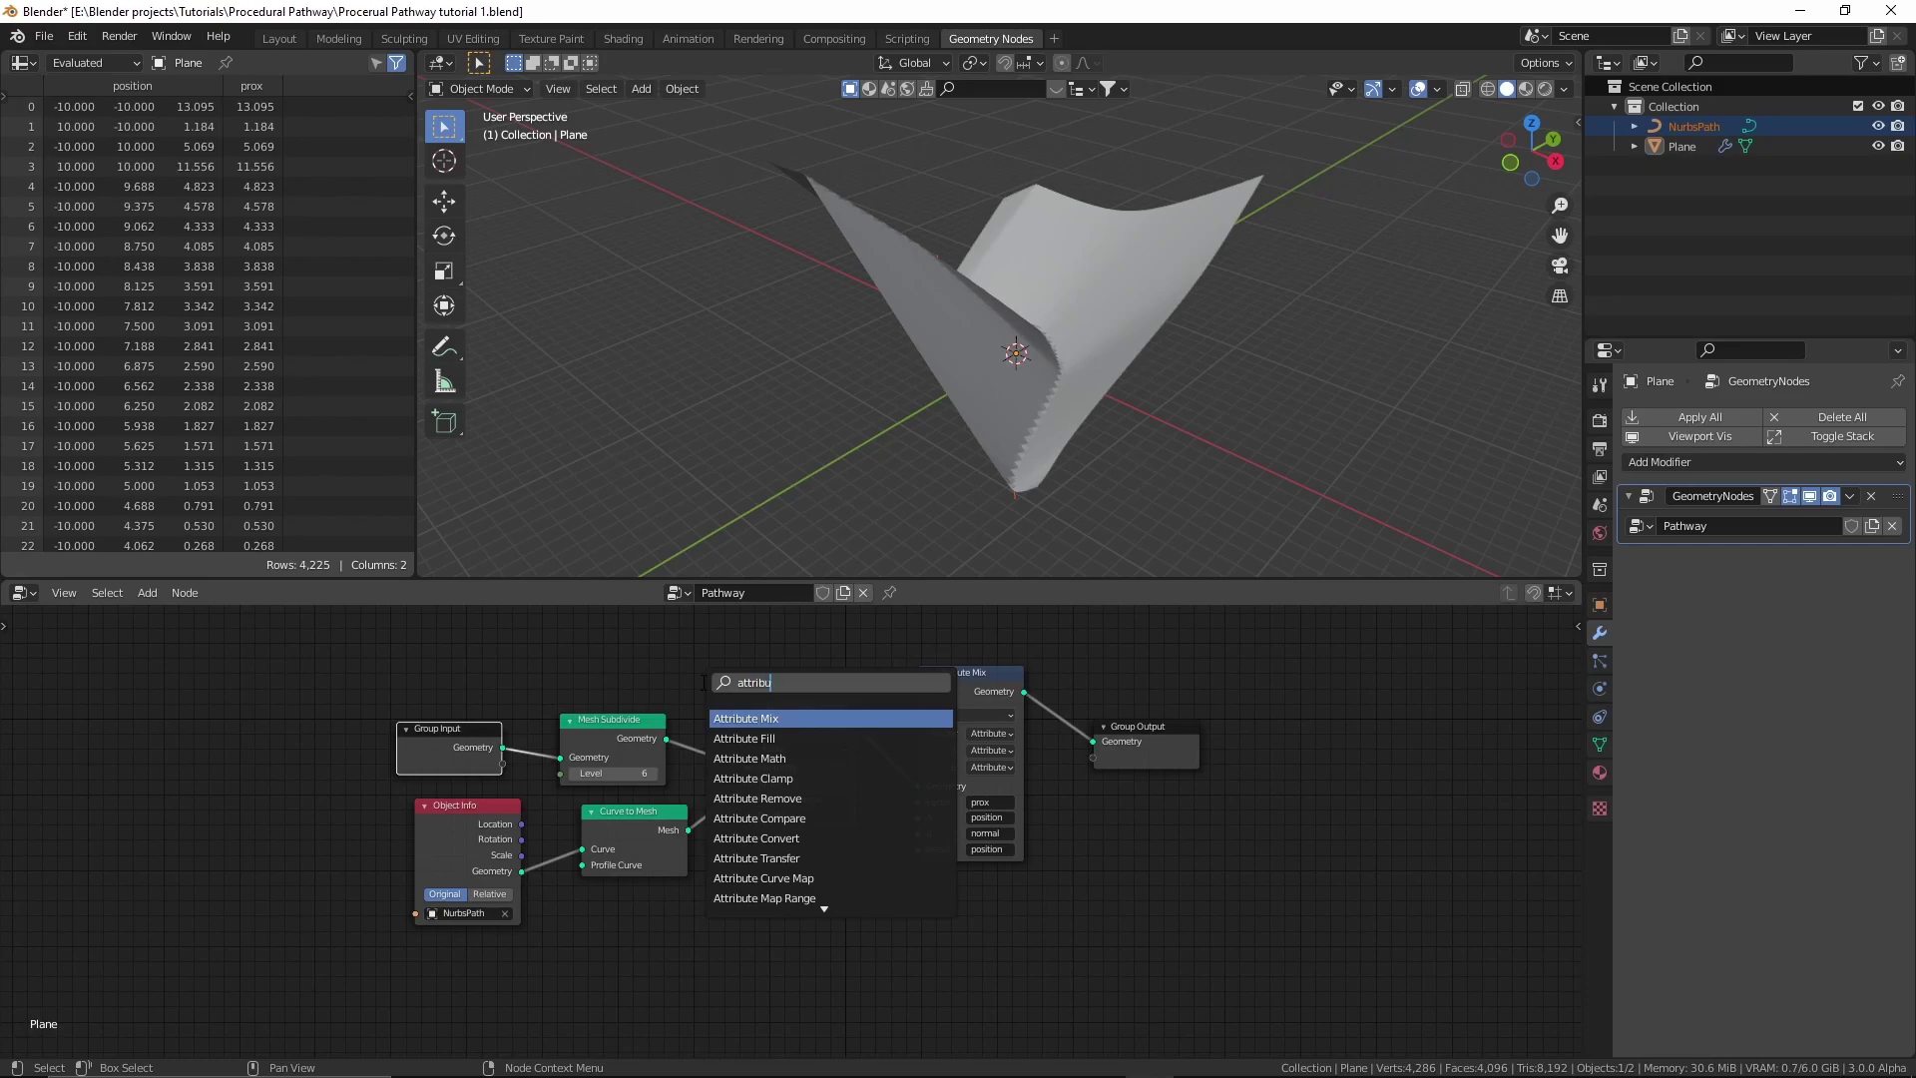
pyautogui.write('te color')
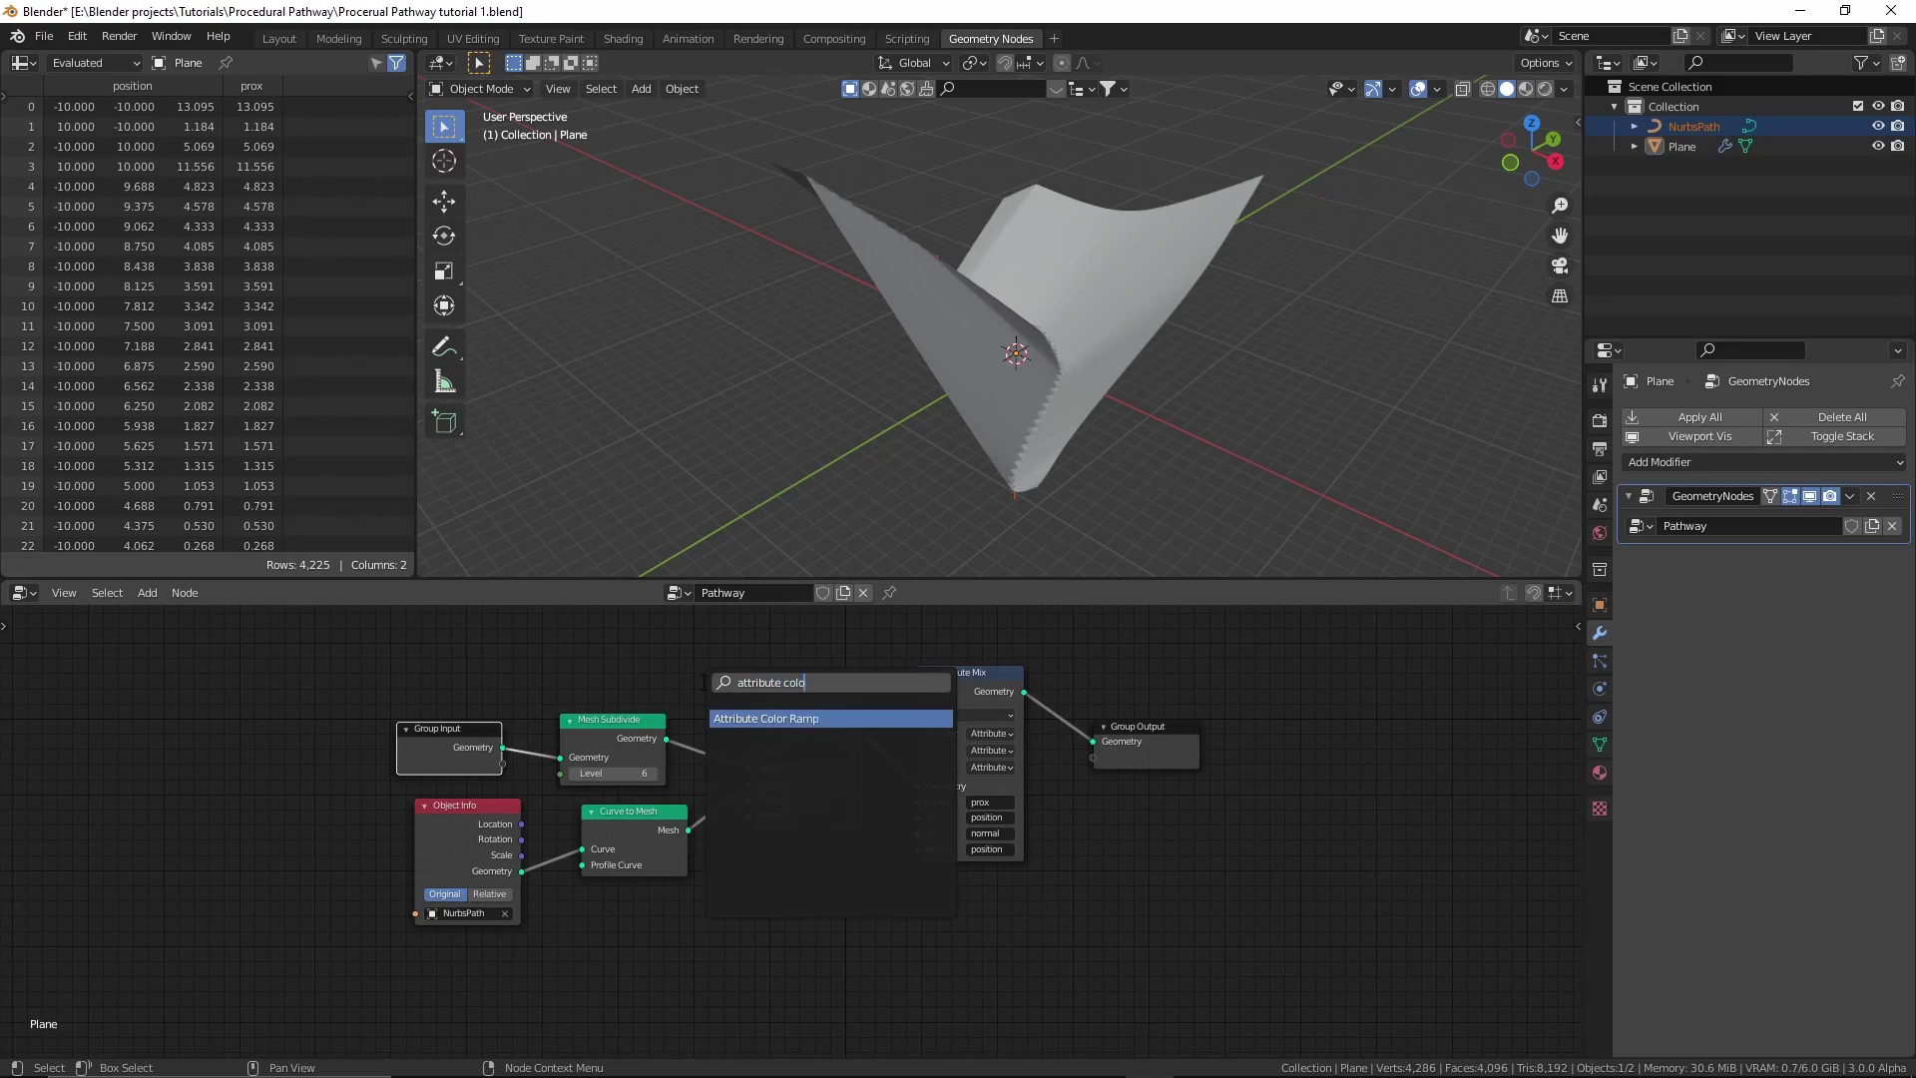
pyautogui.click(776, 718)
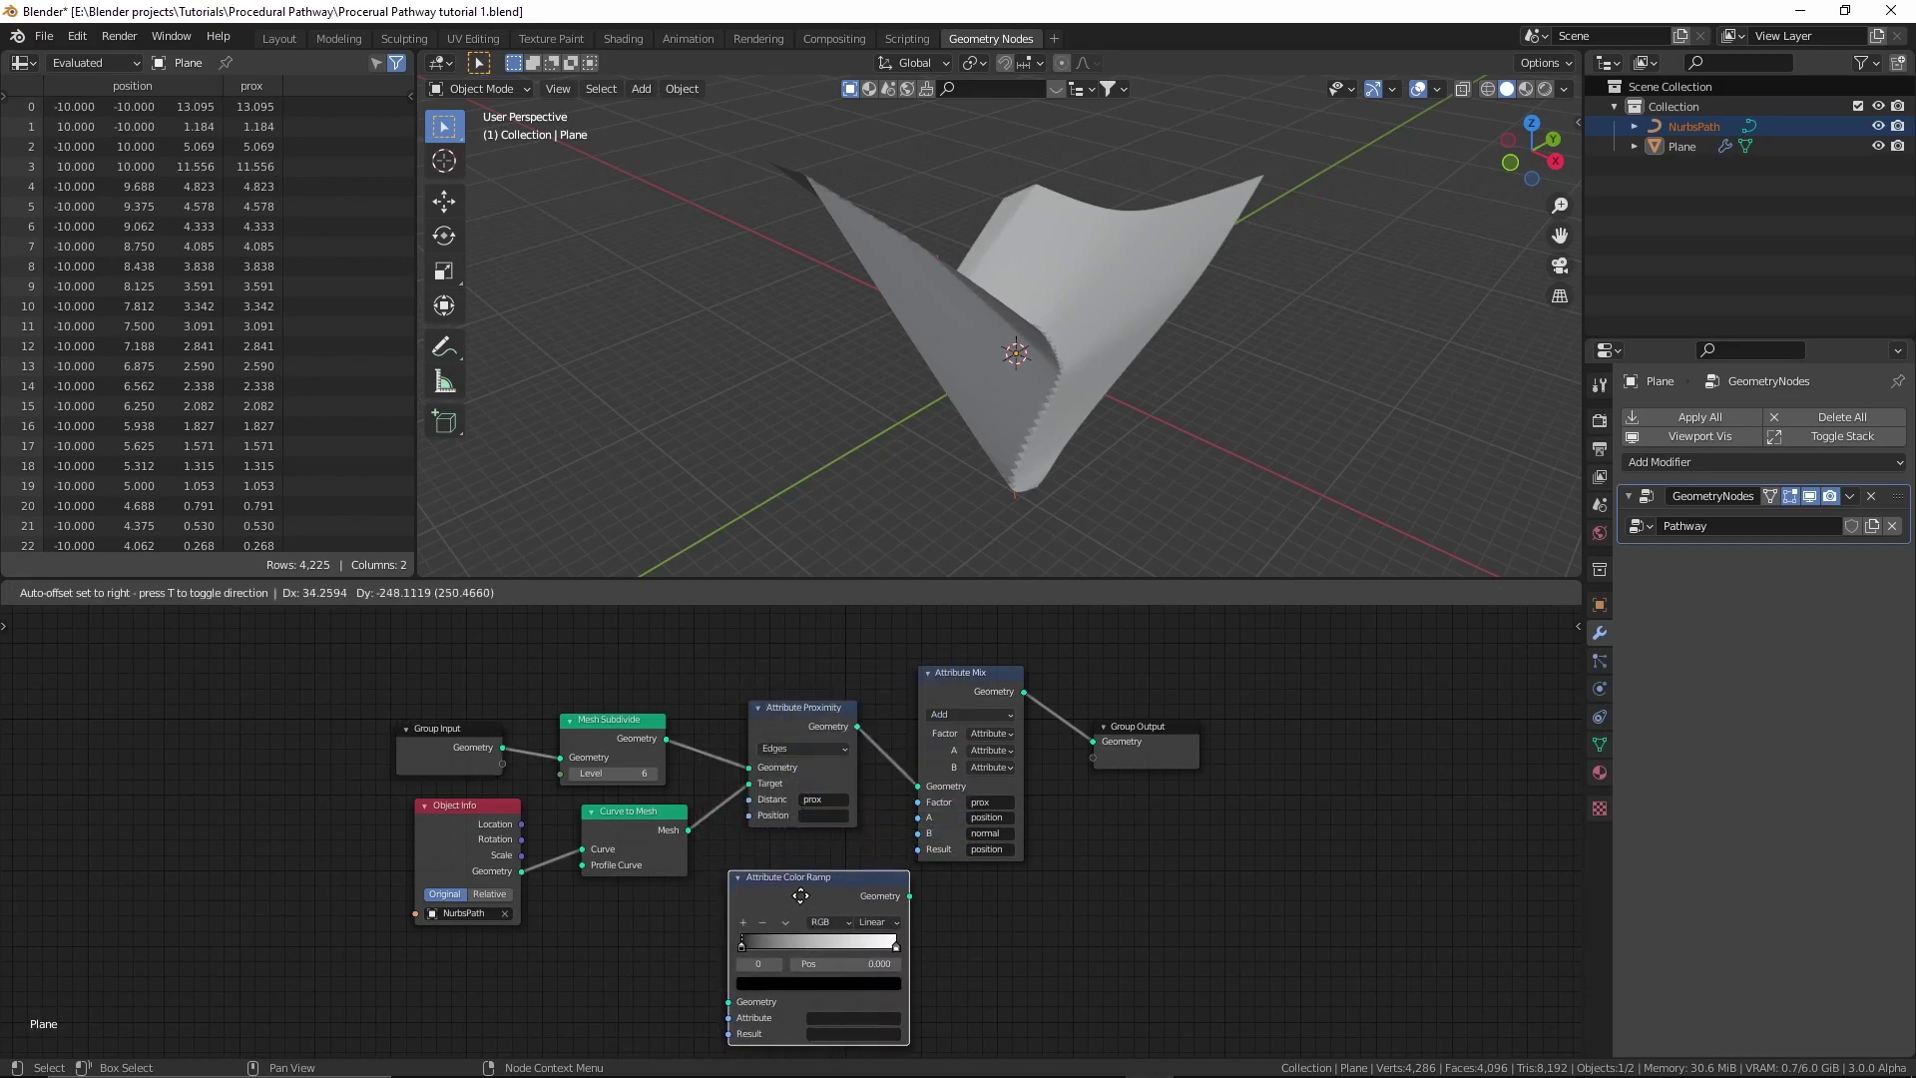
pyautogui.click(801, 905)
pyautogui.scroll(1, 801, 906)
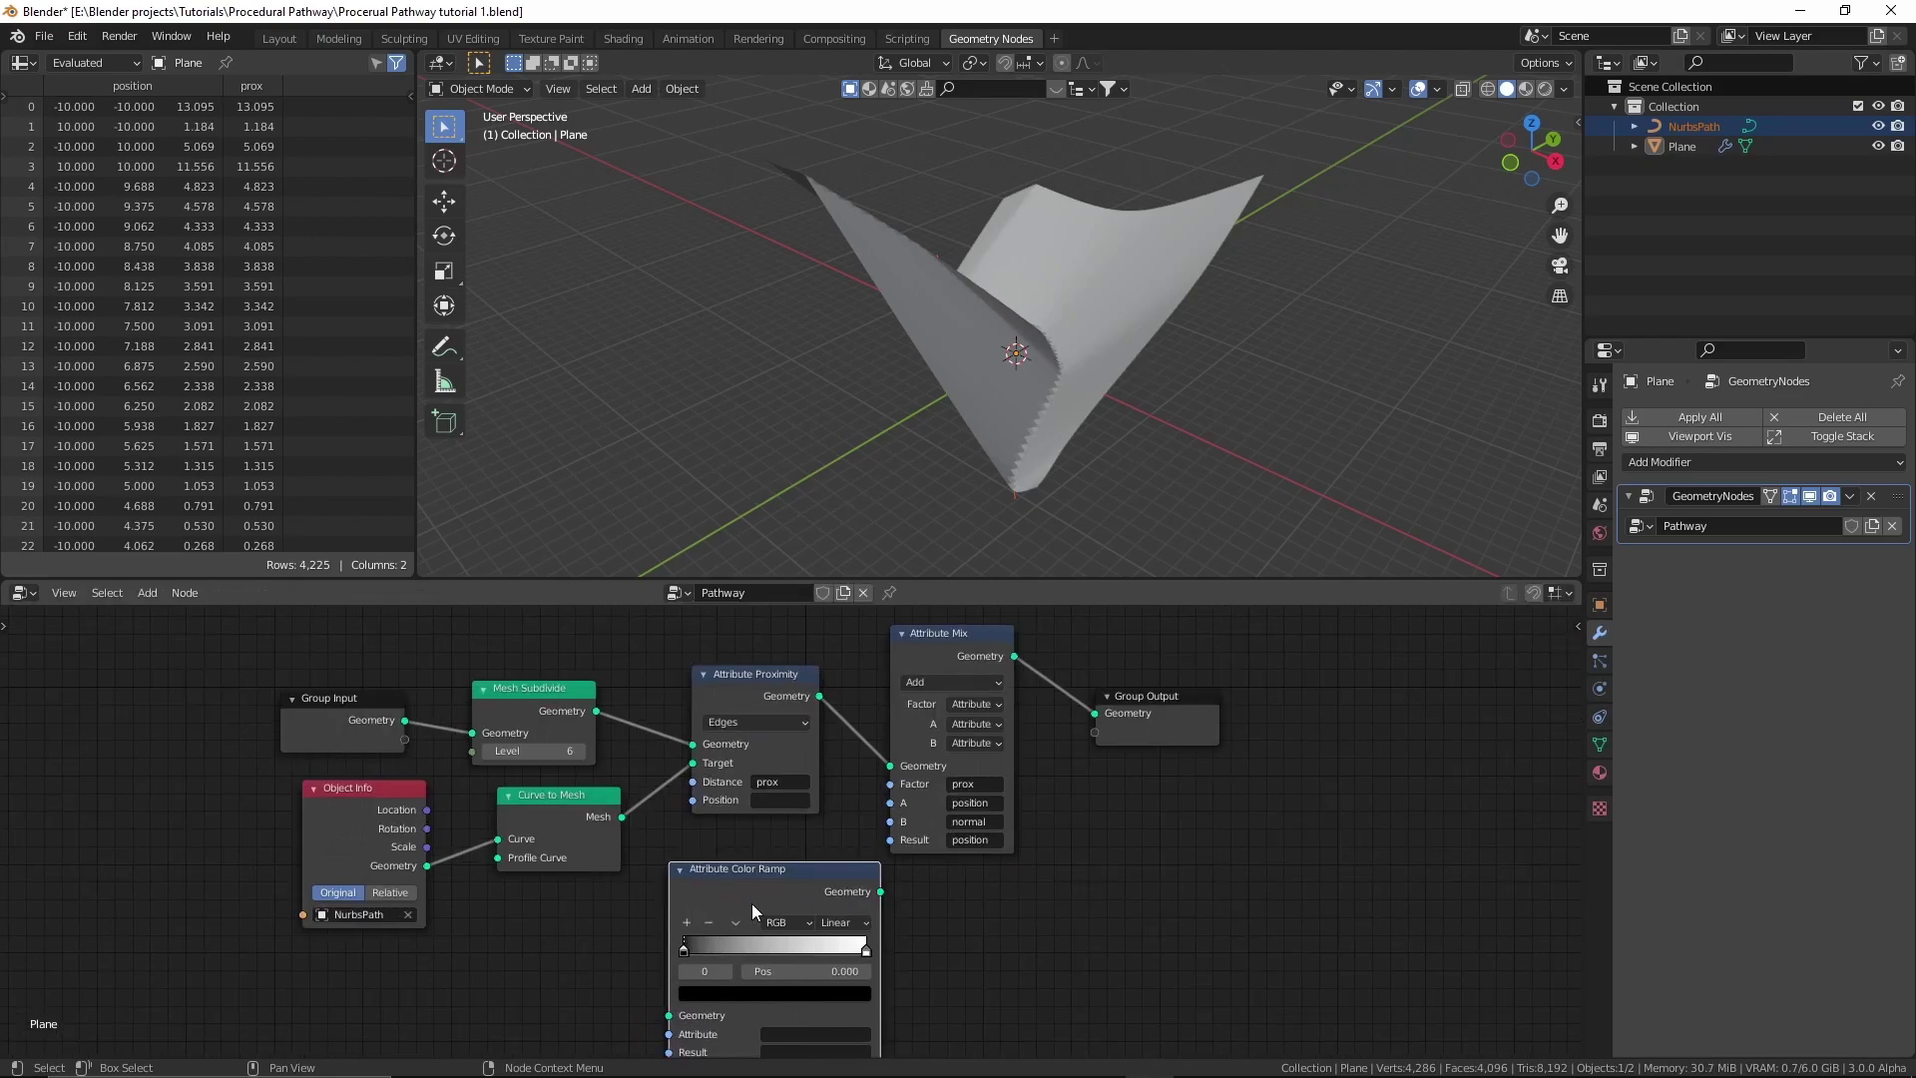
# Spread the nodes apart and insert the Attribute Color Ramp between Attribute Proximity and Attribute Mix.
pyautogui.scroll(-1, 822, 896)
pyautogui.moveTo(825, 844); pyautogui.dragTo(829, 828)
pyautogui.moveTo(918, 669); pyautogui.dragTo(934, 675)
pyautogui.moveTo(897, 786); pyautogui.dragTo(924, 796, button='middle')
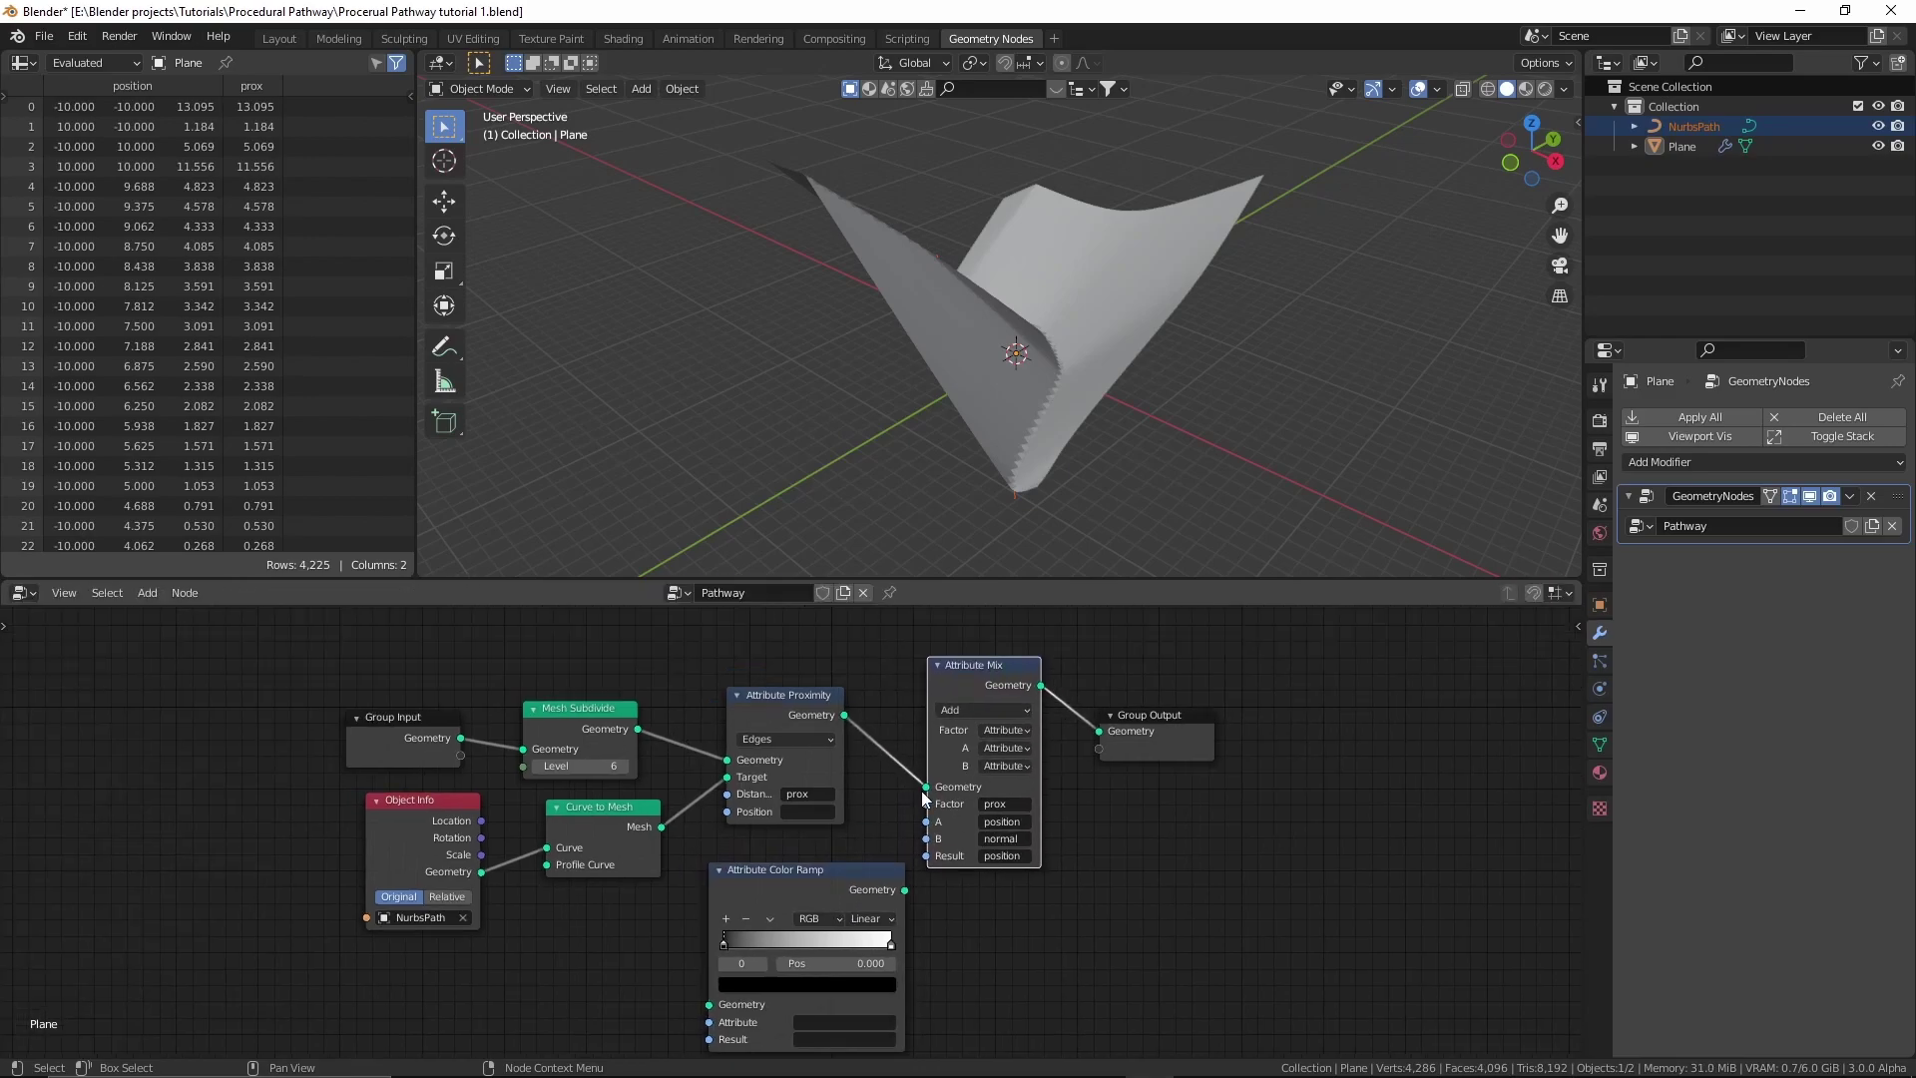
pyautogui.moveTo(814, 699); pyautogui.dragTo(798, 699)
pyautogui.scroll(-1, 898, 798)
pyautogui.moveTo(455, 687); pyautogui.dragTo(763, 839)
pyautogui.press('g')
pyautogui.click(702, 852)
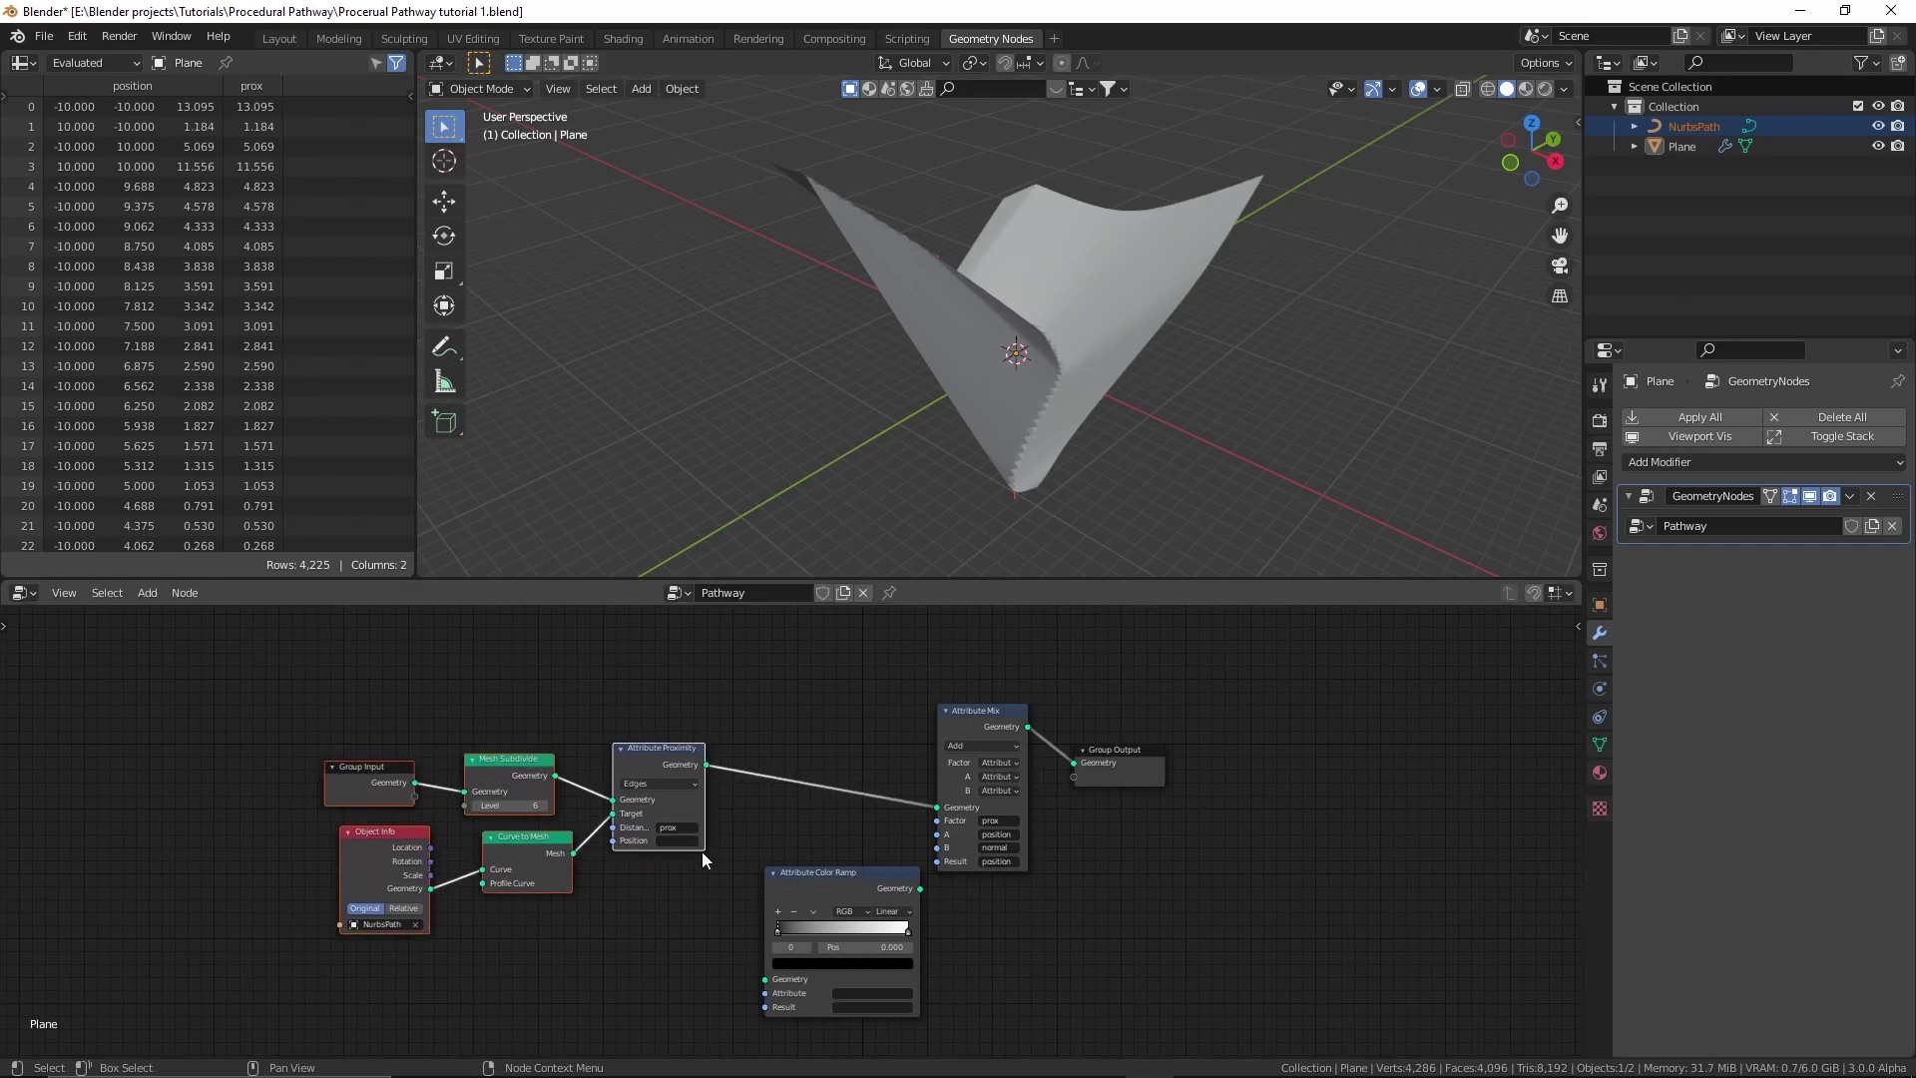
pyautogui.scroll(1, 793, 890)
pyautogui.moveTo(805, 907); pyautogui.dragTo(755, 775)
# Set both Attribute and Result of the Attribute Color Ramp to prox.
pyautogui.scroll(3, 697, 960)
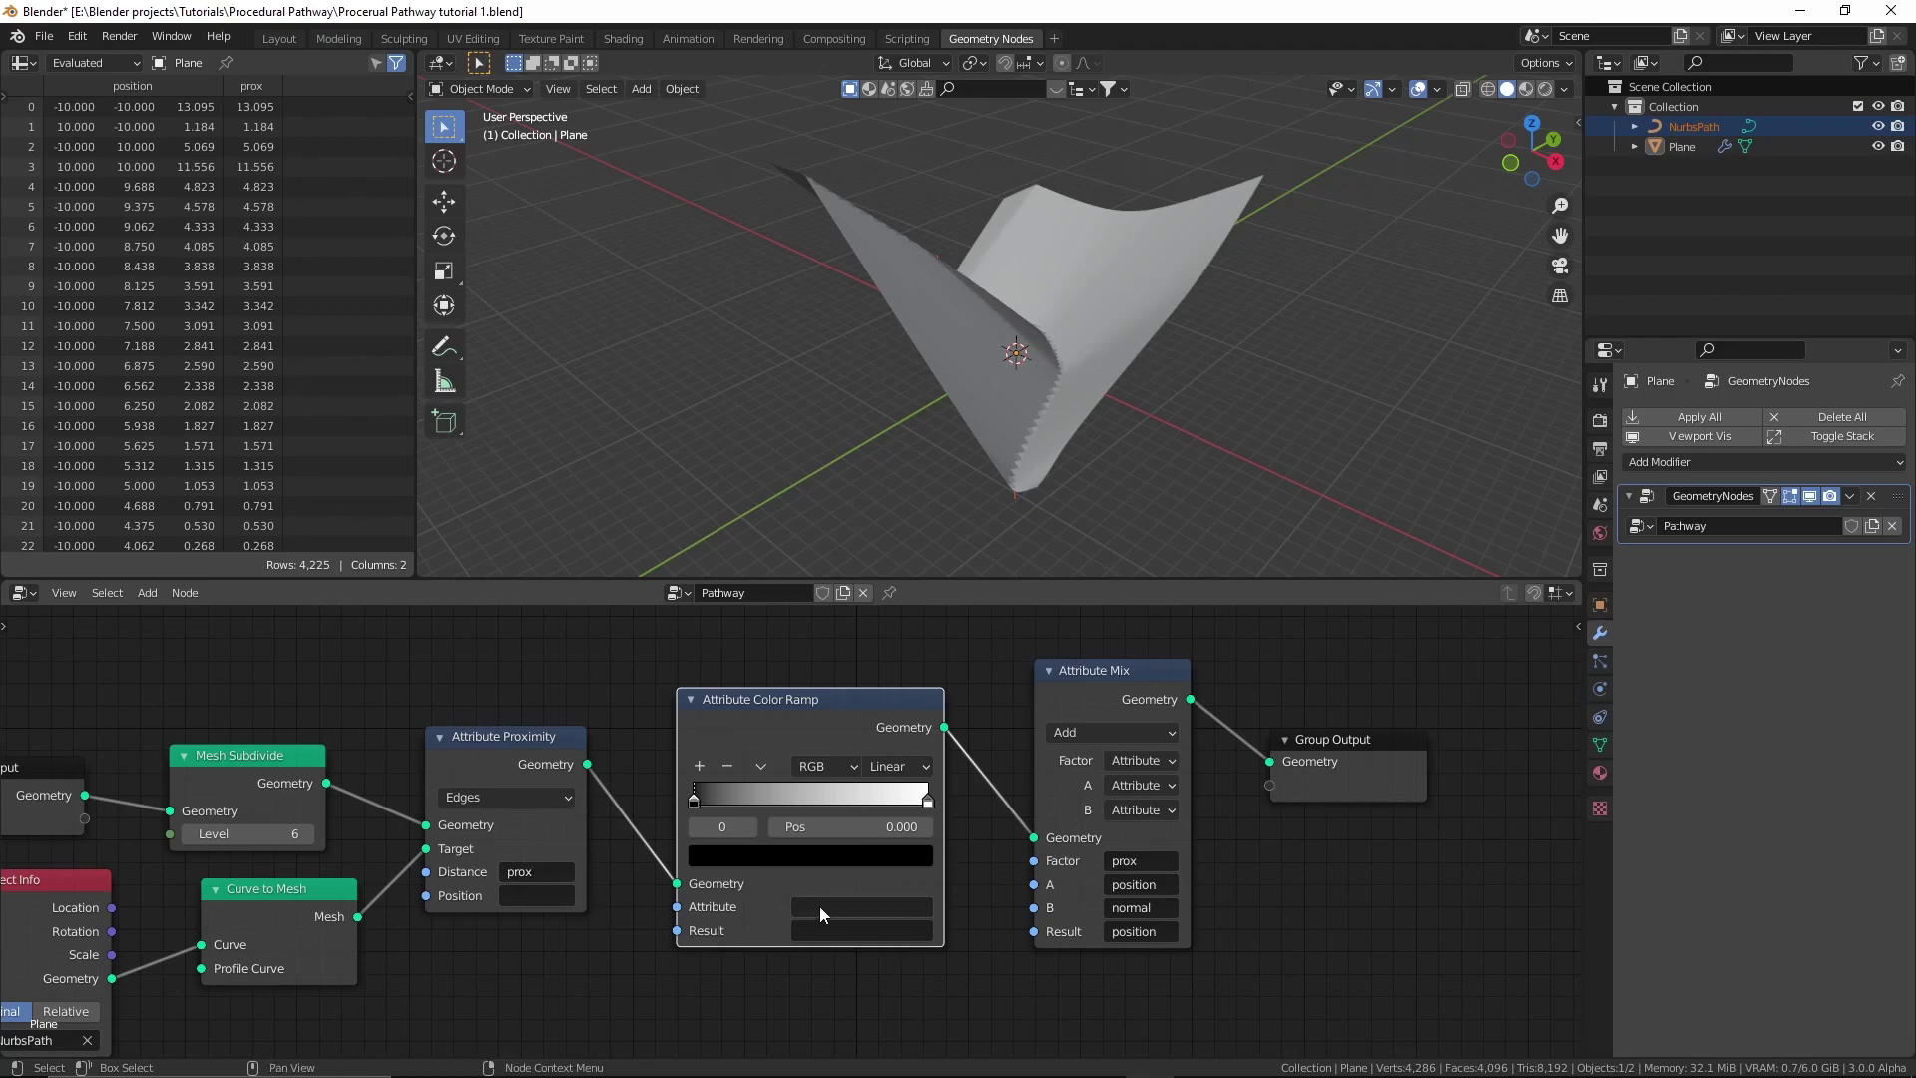
pyautogui.write('prox')
pyautogui.write('prox')
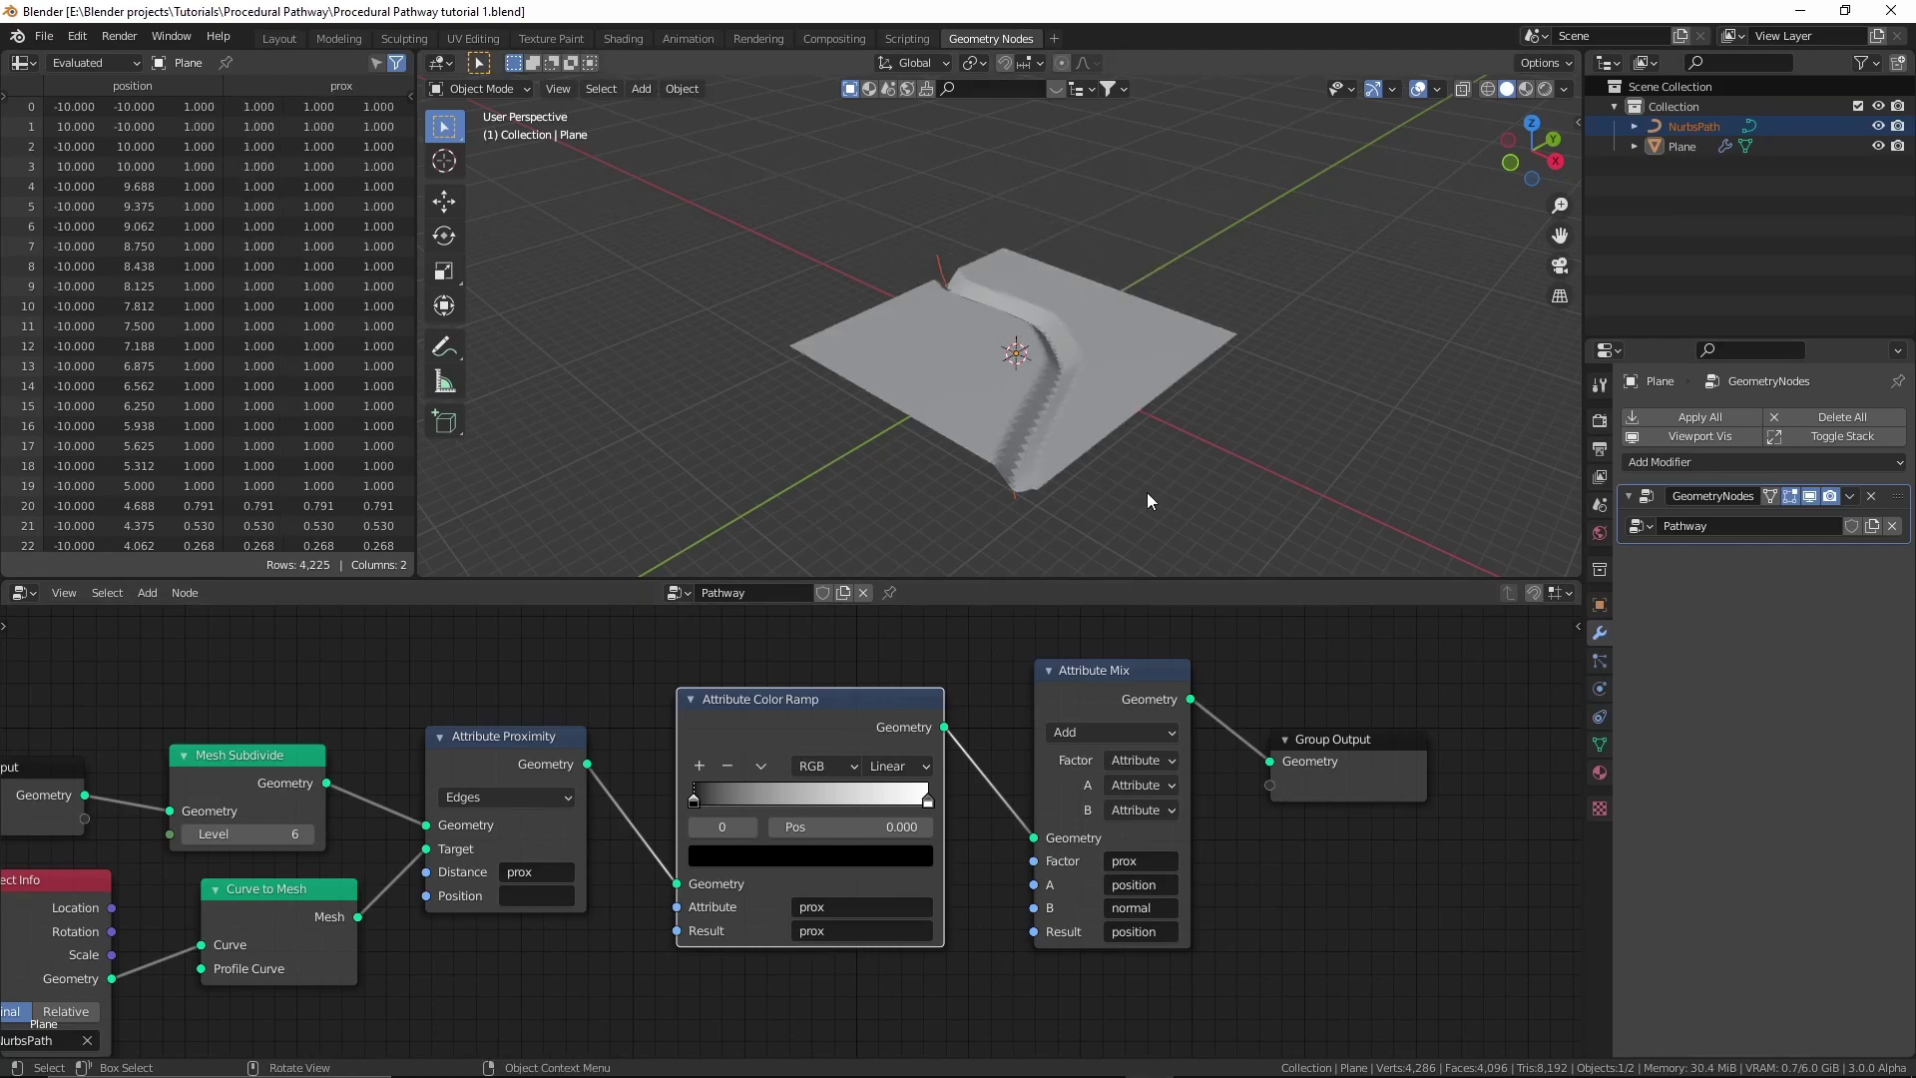
# In front view, select the plane and annotate its base height with 0 and its upper surface with 1.
pyautogui.press('KP_1')
pyautogui.scroll(5, 1147, 493)
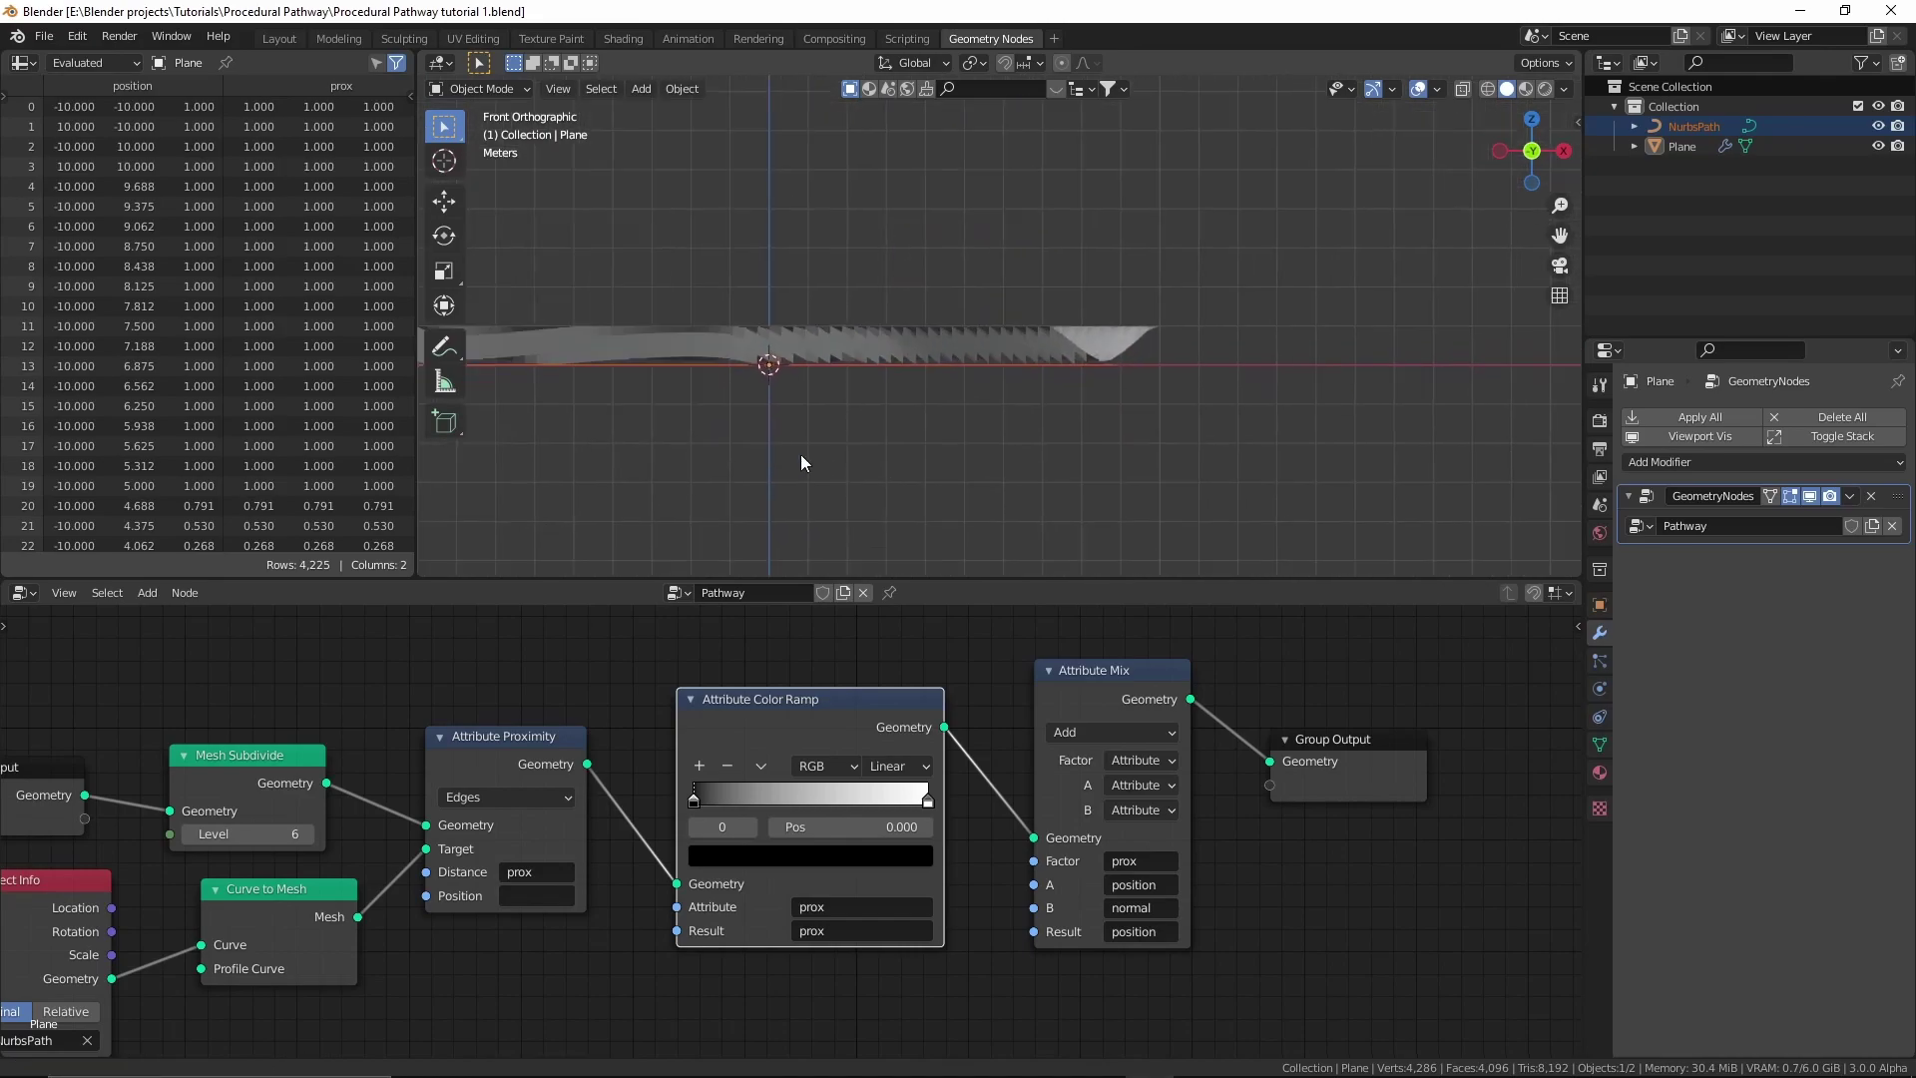
pyautogui.click(1064, 326)
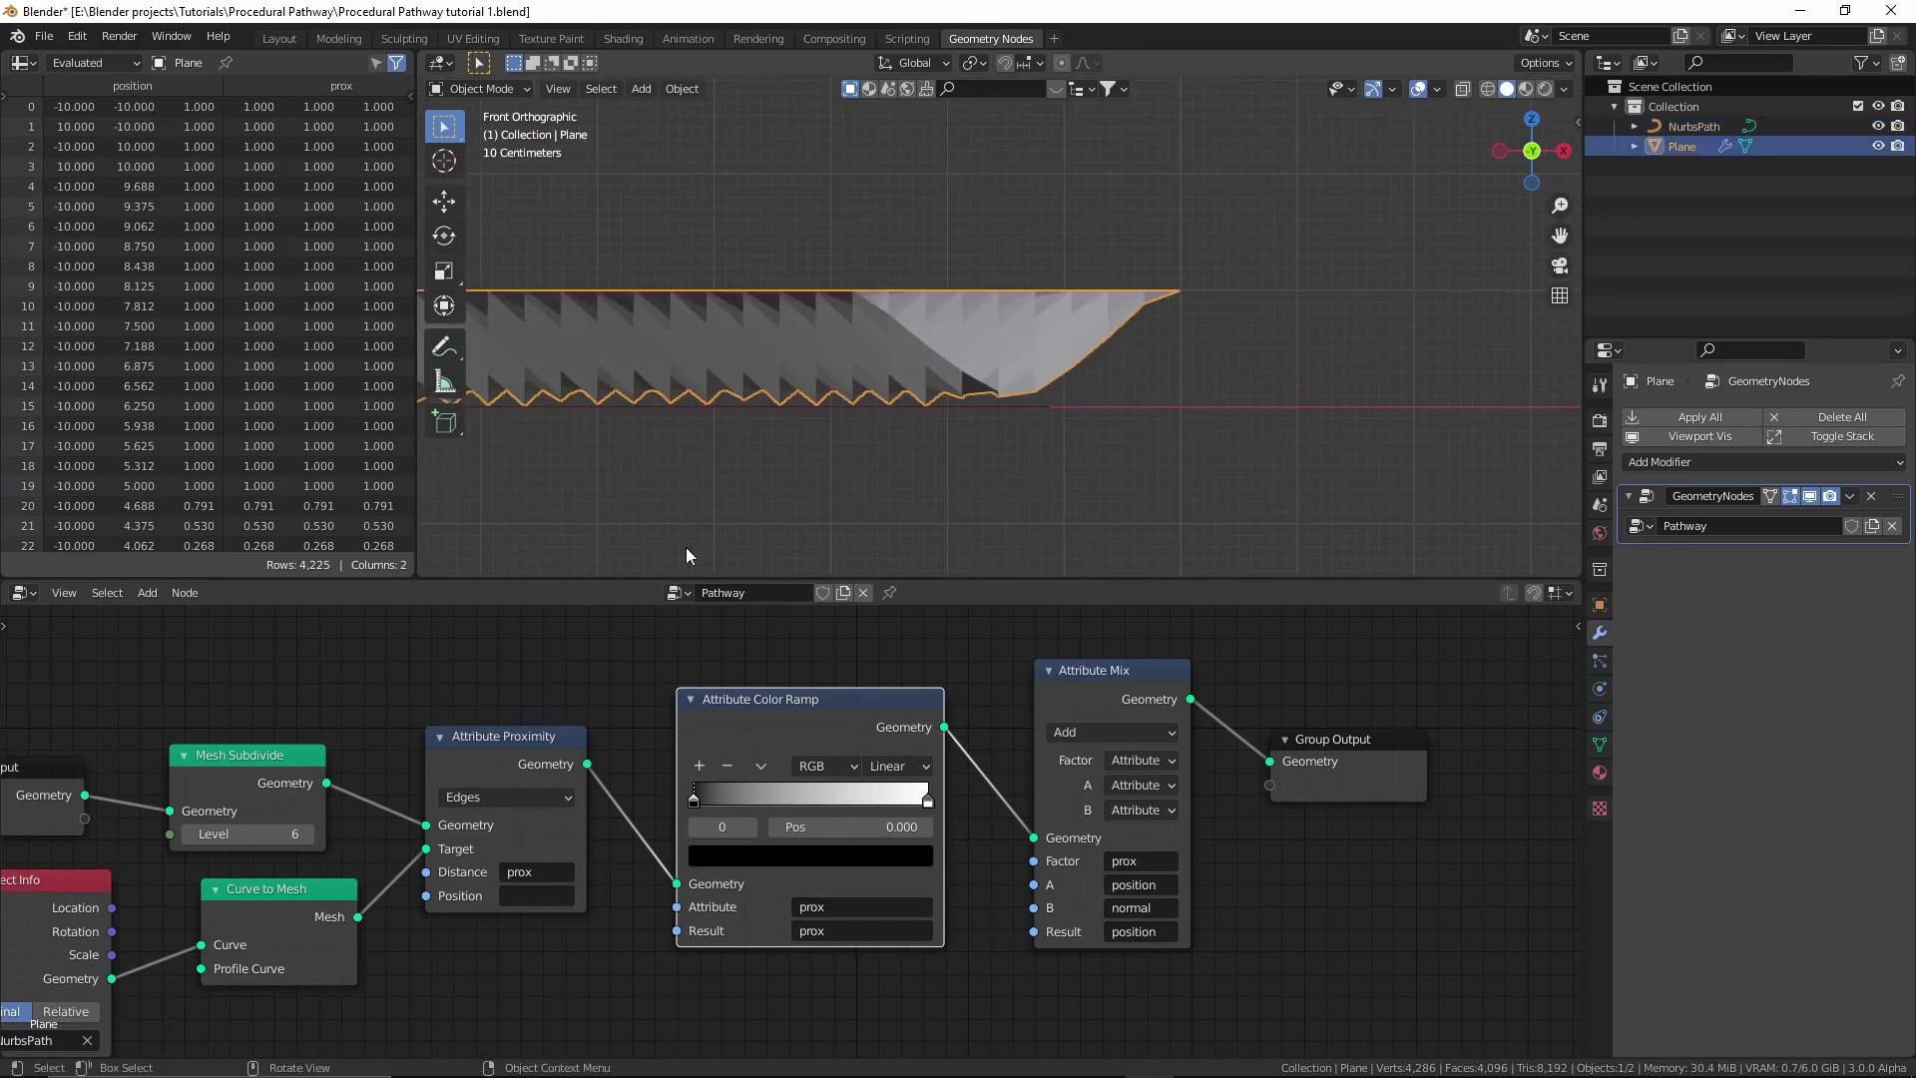
pyautogui.click(455, 344)
pyautogui.keyDown('shift'); pyautogui.moveTo(1148, 401); pyautogui.dragTo(1043, 411, button='middle'); pyautogui.keyUp('shift')
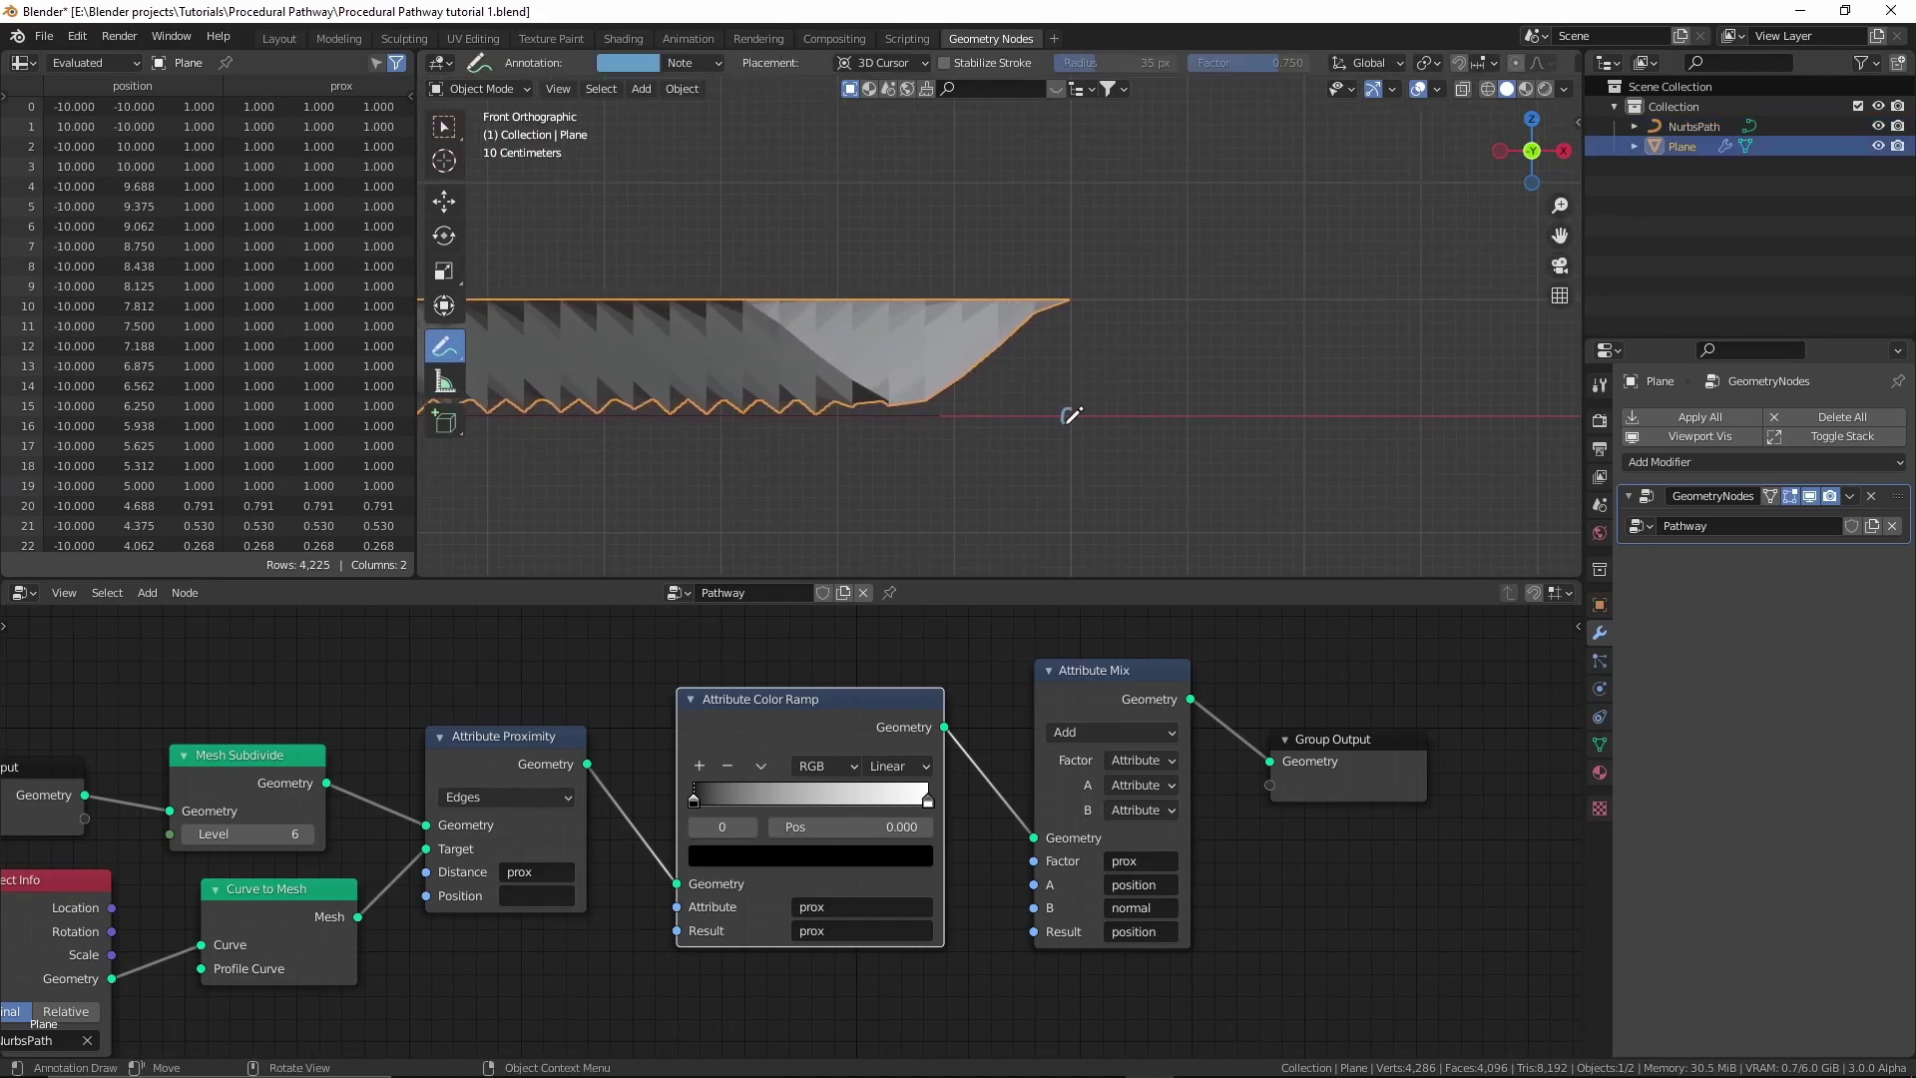
pyautogui.moveTo(1064, 421); pyautogui.dragTo(1069, 413)
pyautogui.moveTo(1085, 290); pyautogui.dragTo(1089, 311)
# Try sliding the black and white stops along the Attribute Color Ramp's gradient.
pyautogui.moveTo(819, 733)
pyautogui.mouseDown()
pyautogui.moveTo(827, 747)
pyautogui.moveTo(818, 728)
pyautogui.mouseUp()
pyautogui.scroll(1, 808, 849)
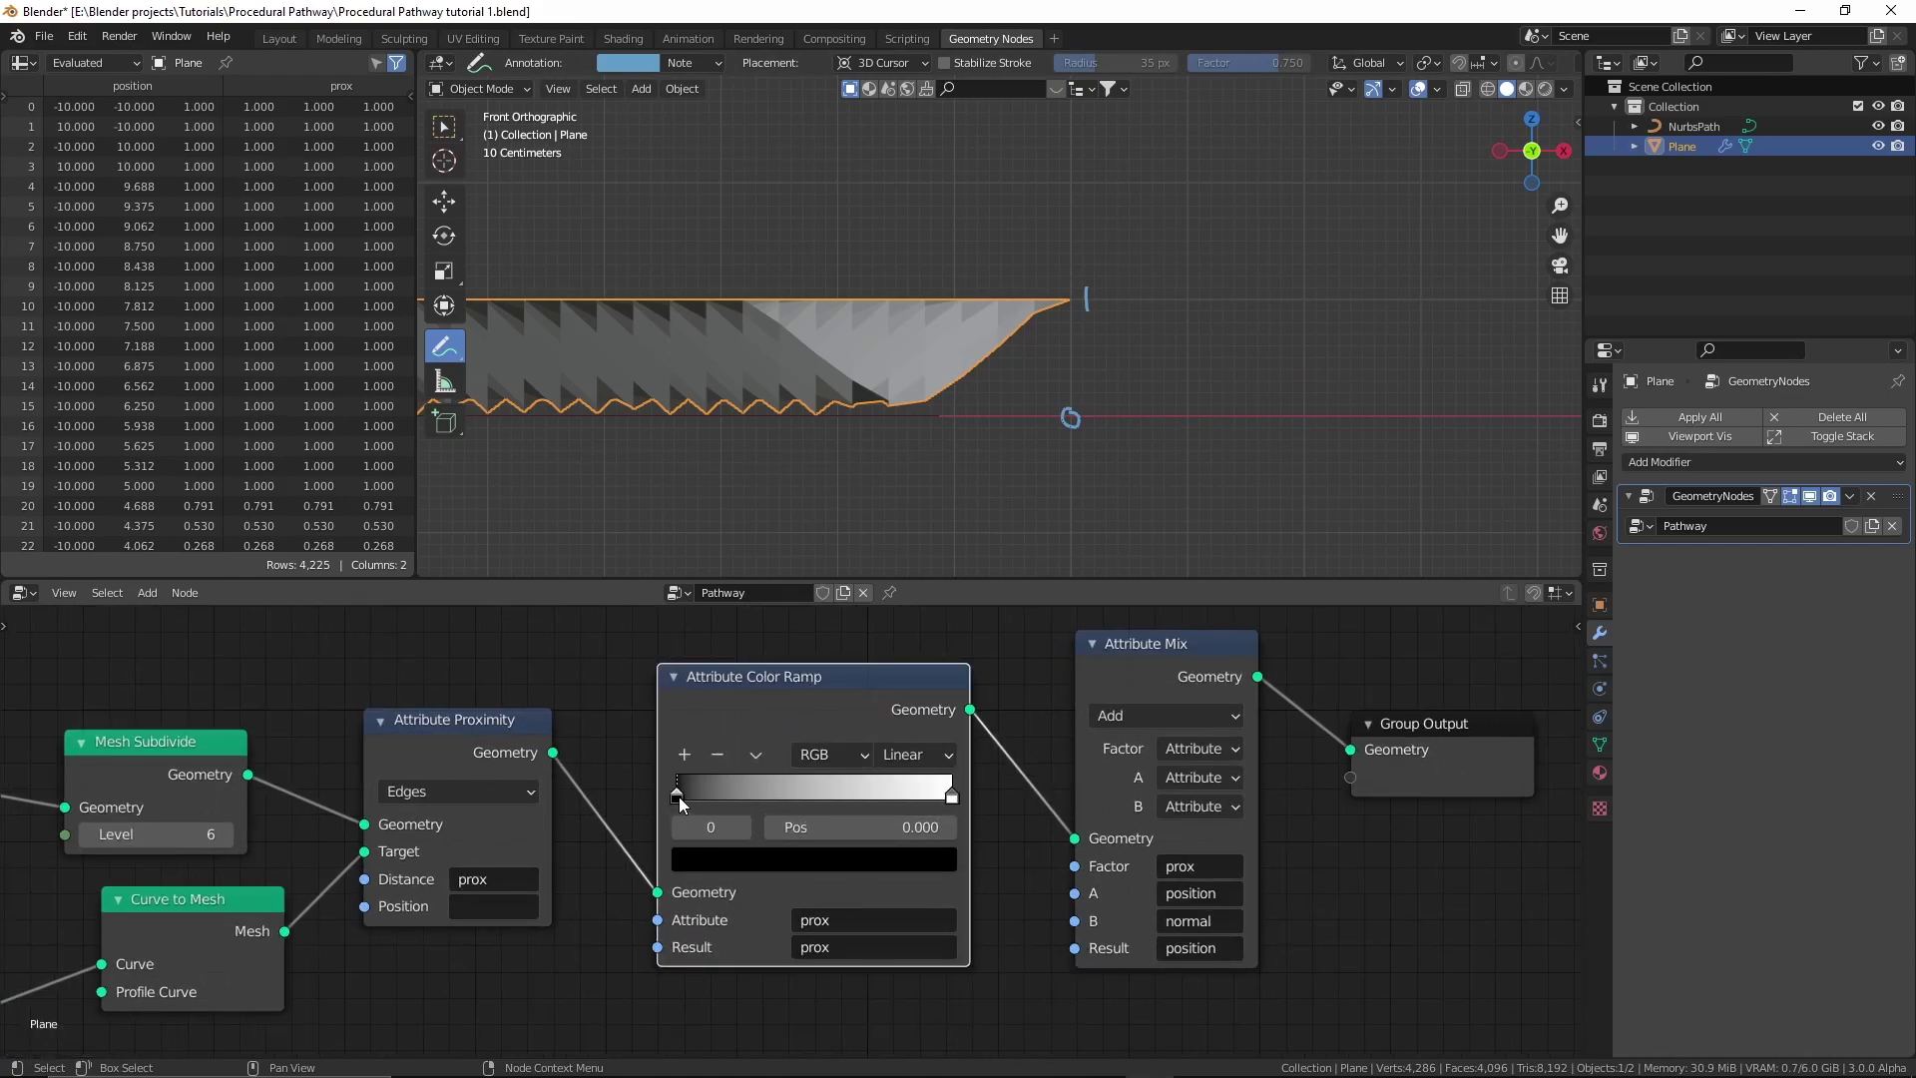
pyautogui.moveTo(679, 796)
pyautogui.mouseDown()
pyautogui.moveTo(699, 797)
pyautogui.moveTo(674, 796)
pyautogui.mouseUp()
pyautogui.click(952, 796)
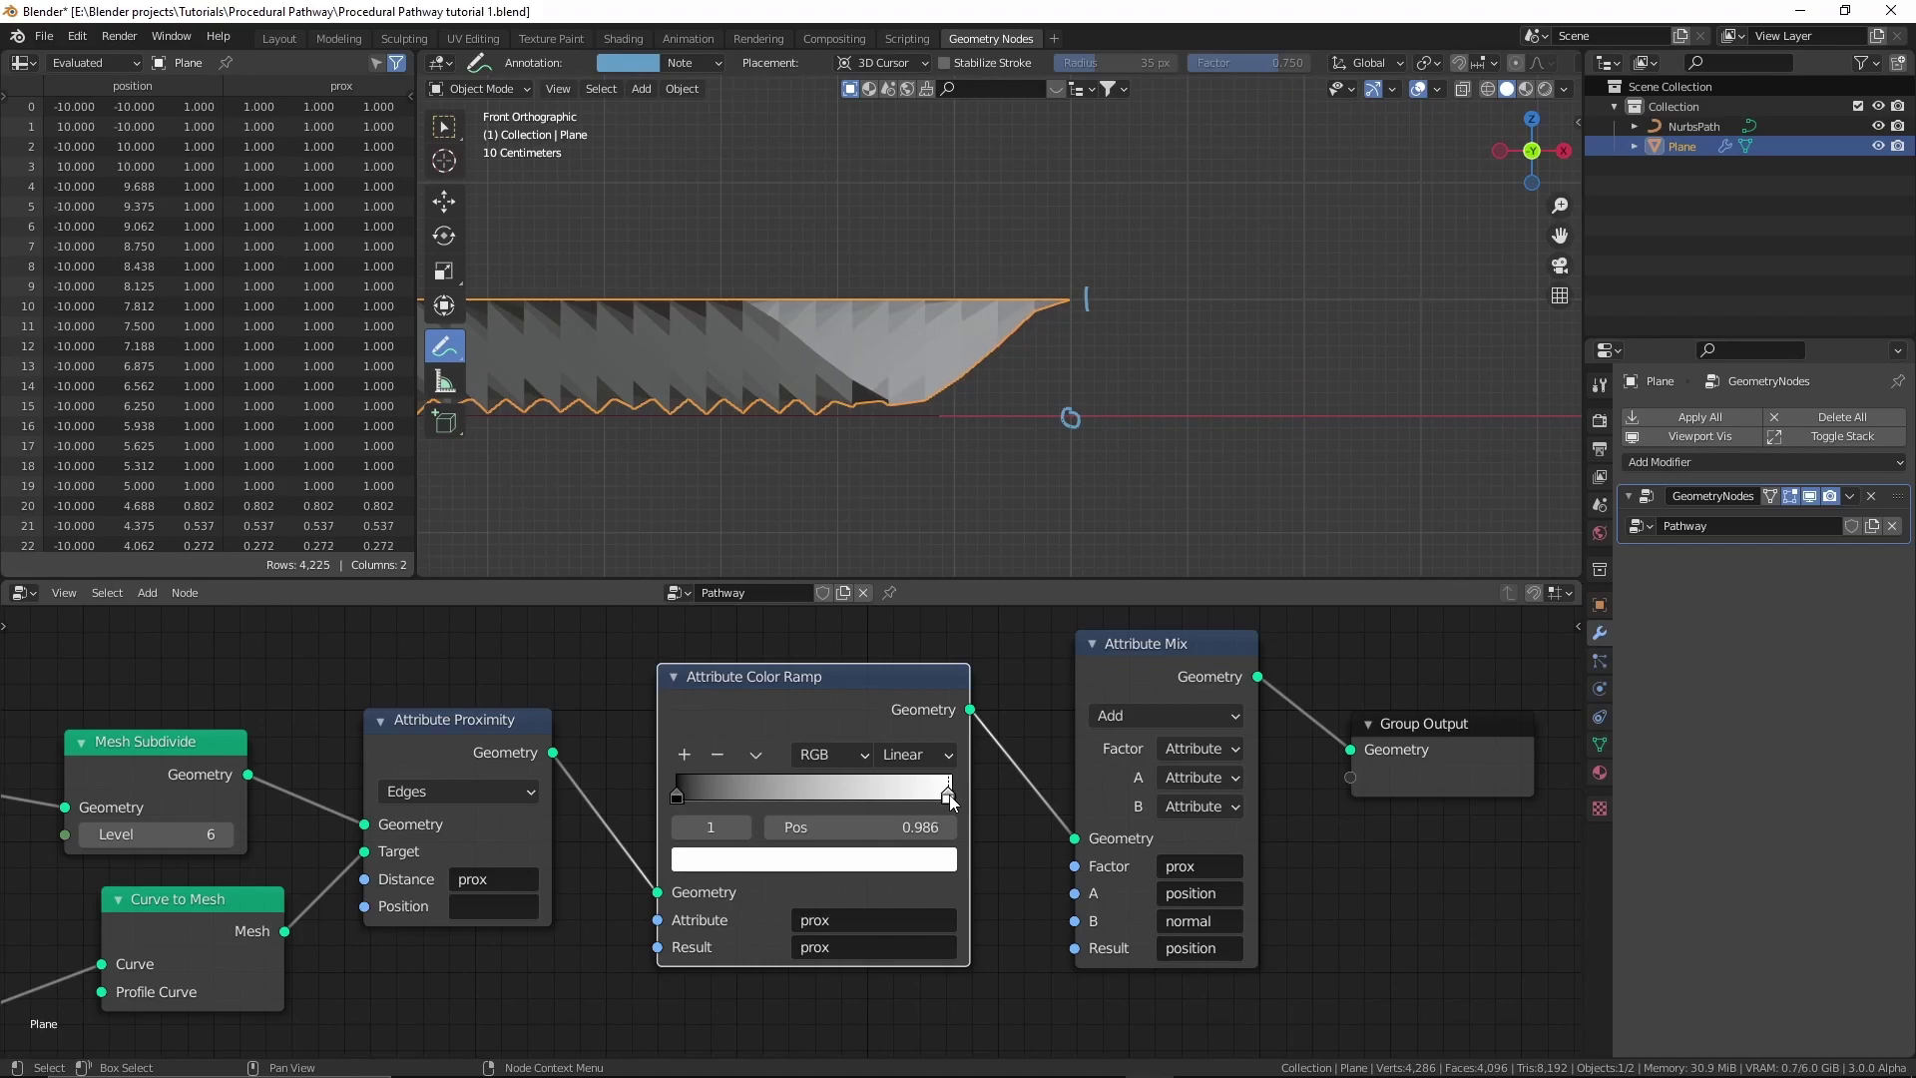
pyautogui.moveTo(949, 795); pyautogui.dragTo(950, 795)
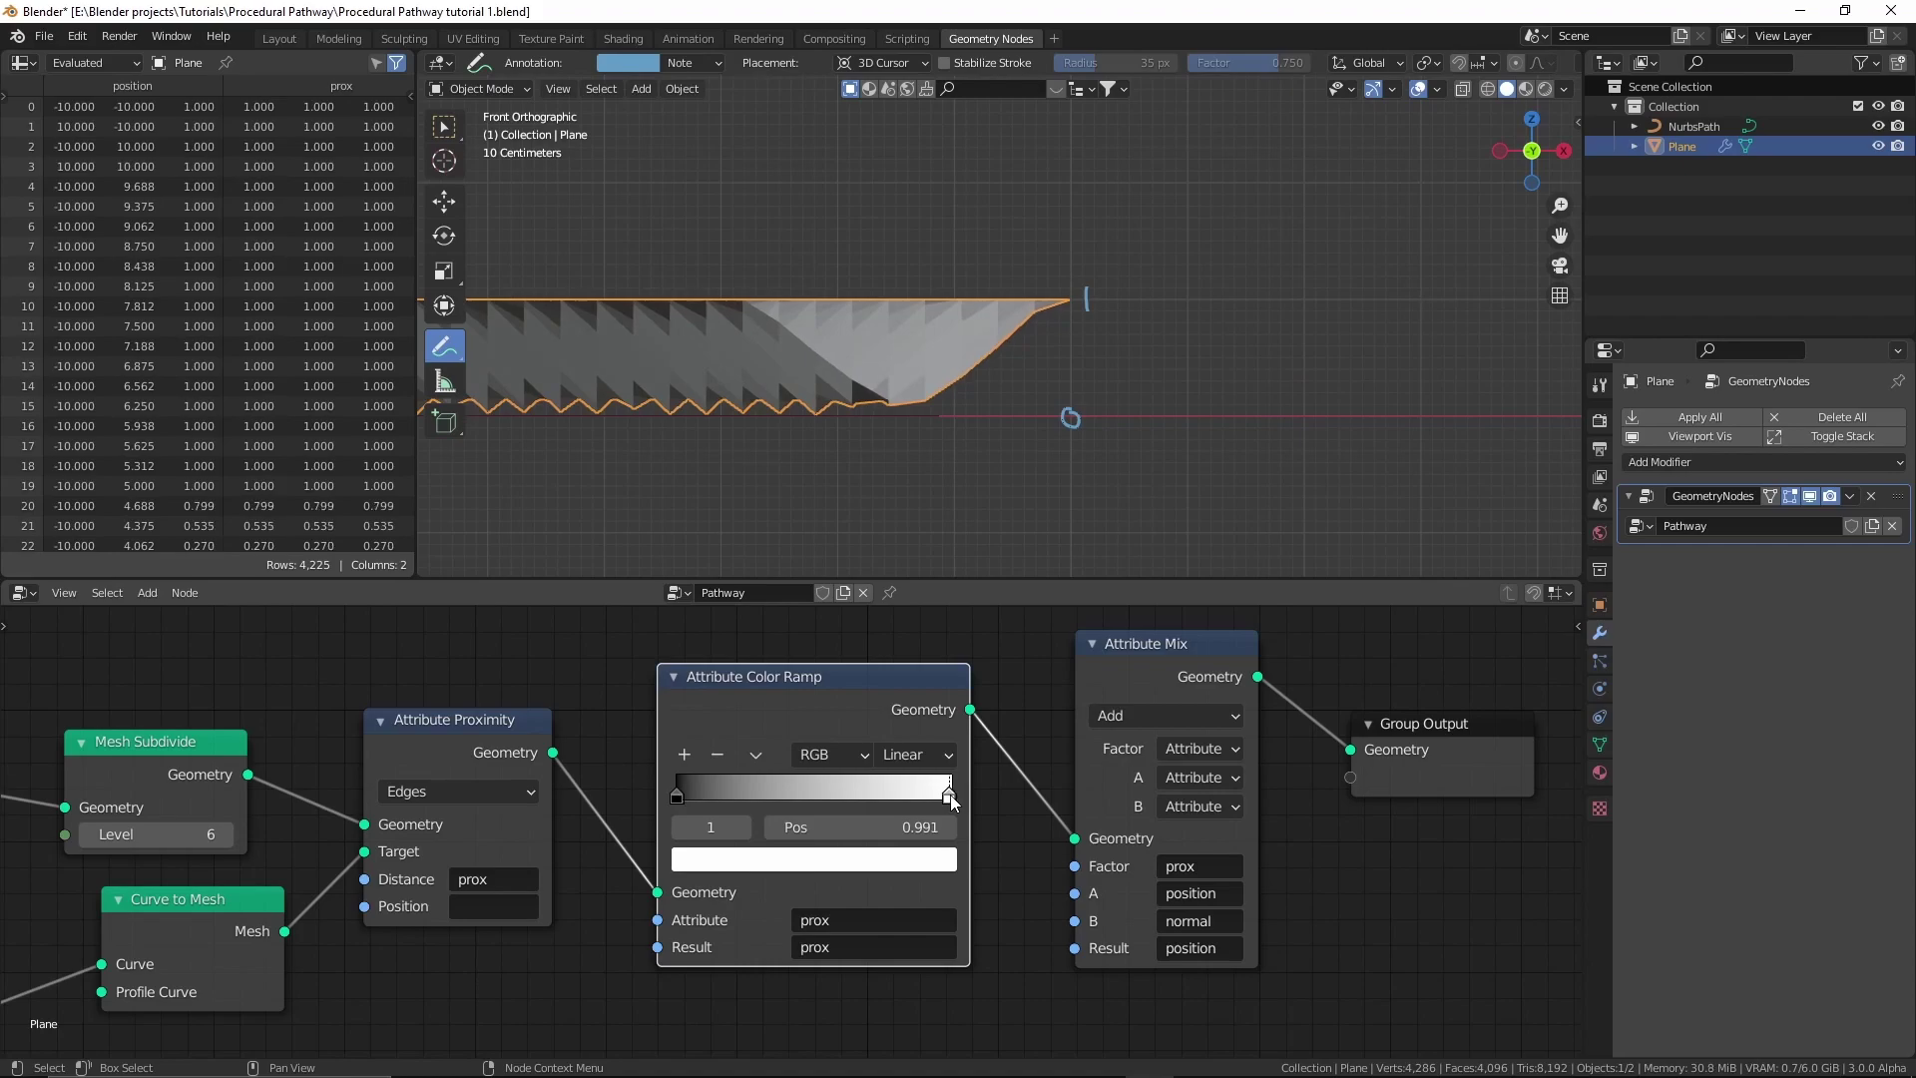
# Set the white color stop's HSV value to 2 and annotate the plane's raised surface with 2.
pyautogui.click(834, 862)
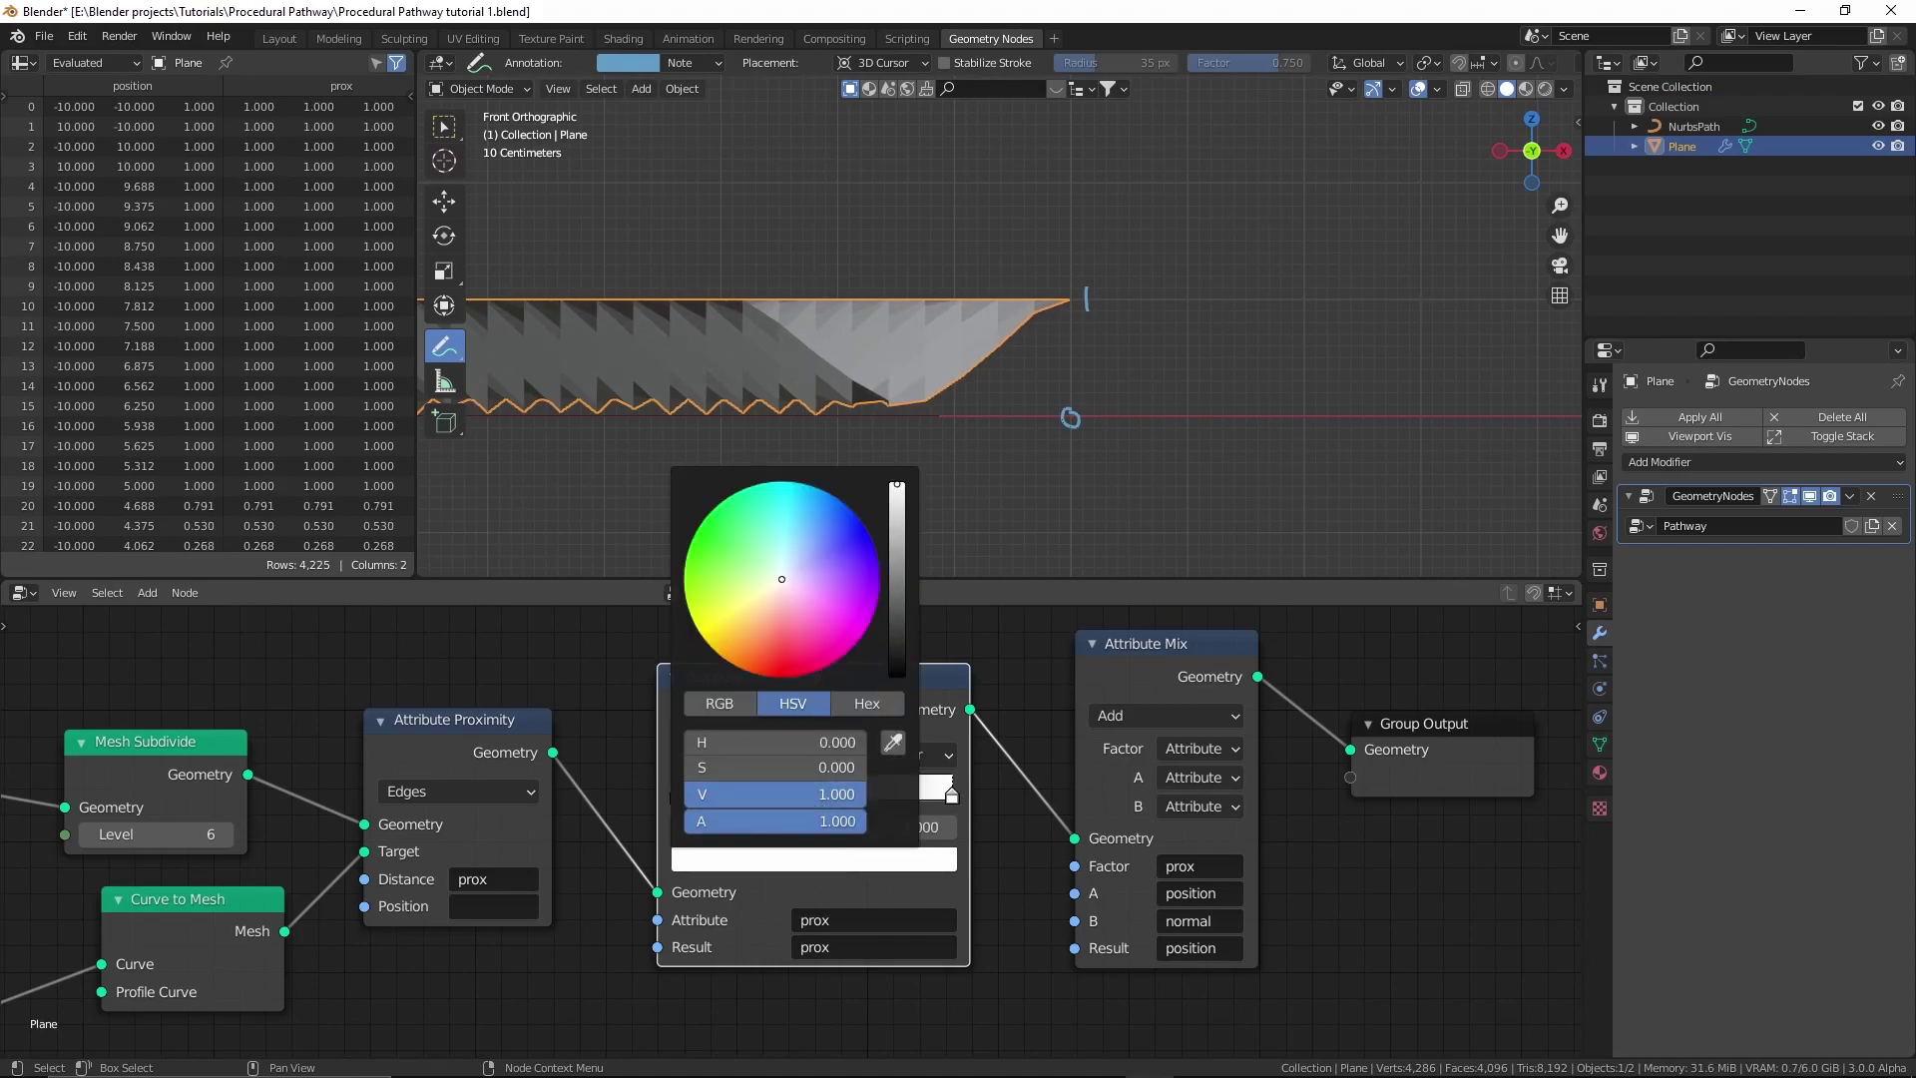
pyautogui.click(846, 794)
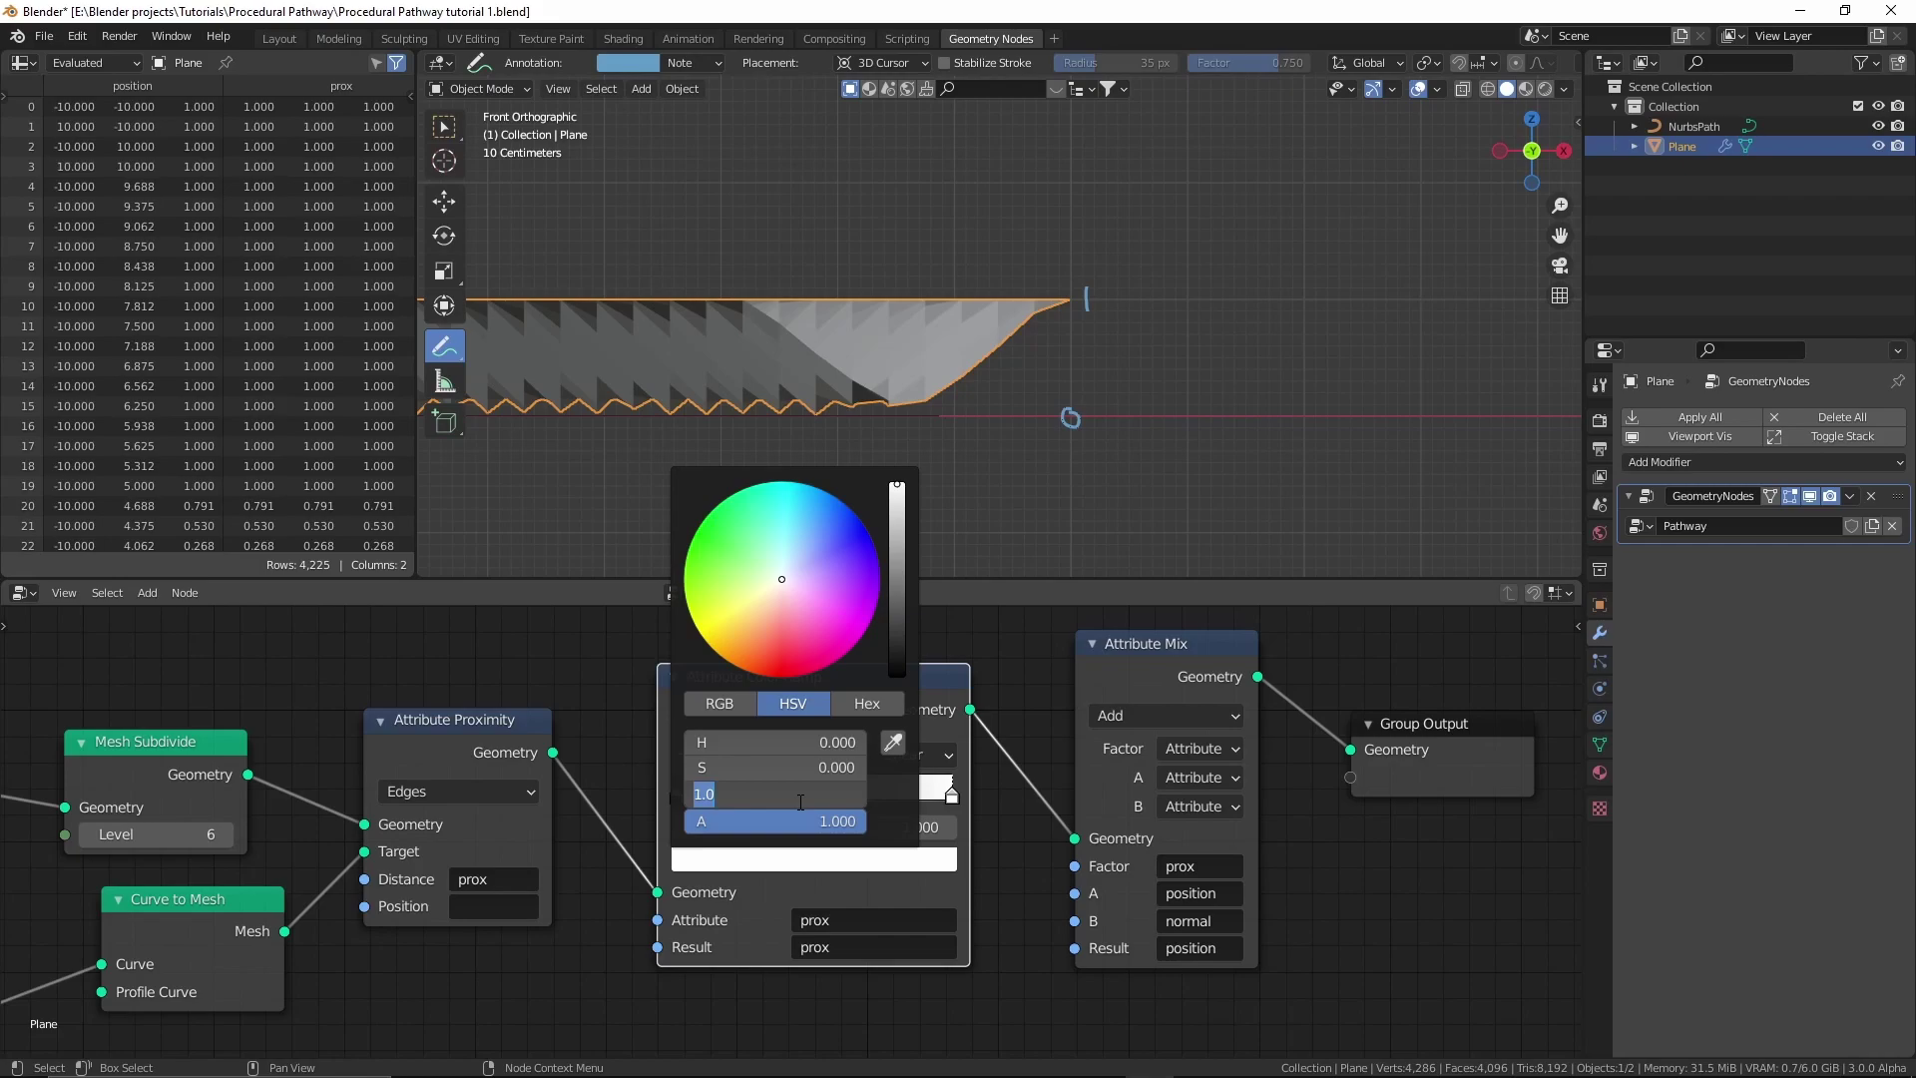
pyautogui.write('2')
pyautogui.press('Return')
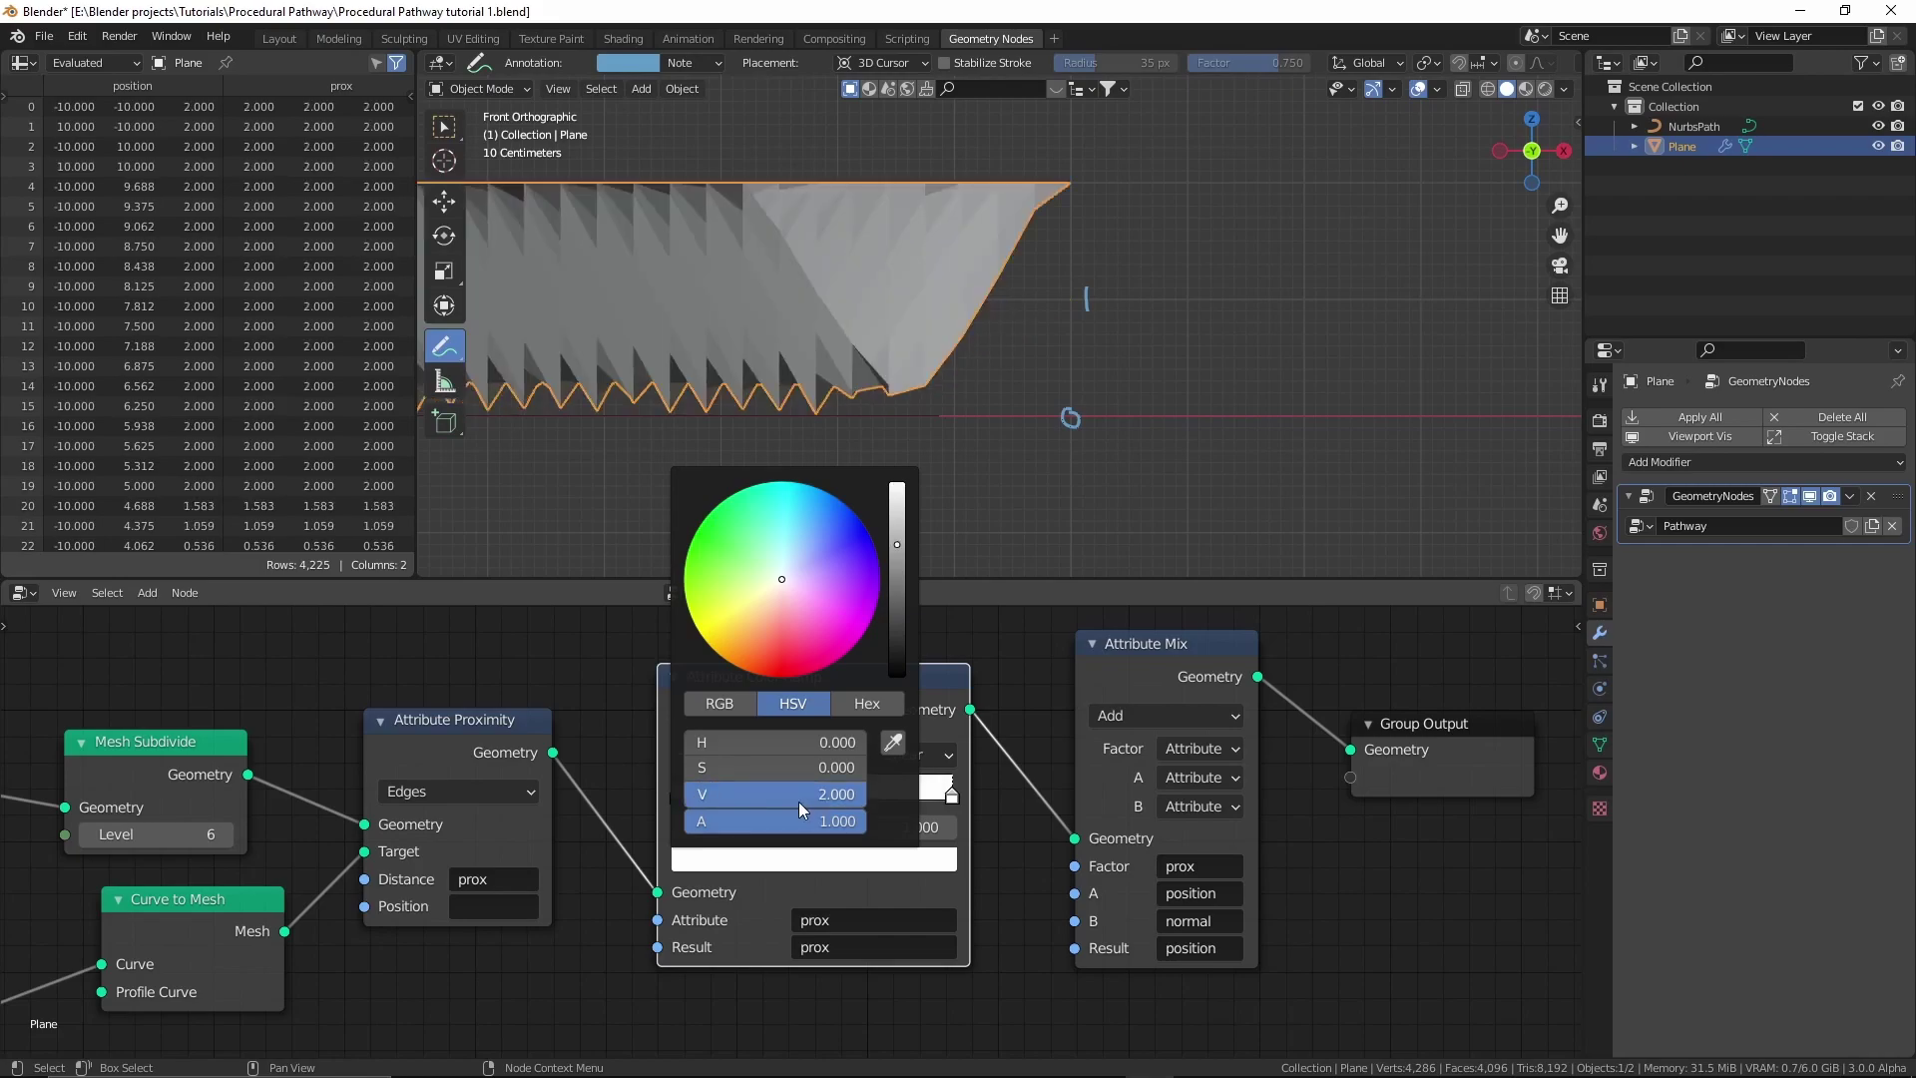
pyautogui.moveTo(1042, 225)
pyautogui.mouseDown()
pyautogui.moveTo(1044, 254)
pyautogui.moveTo(1075, 255)
pyautogui.mouseUp()
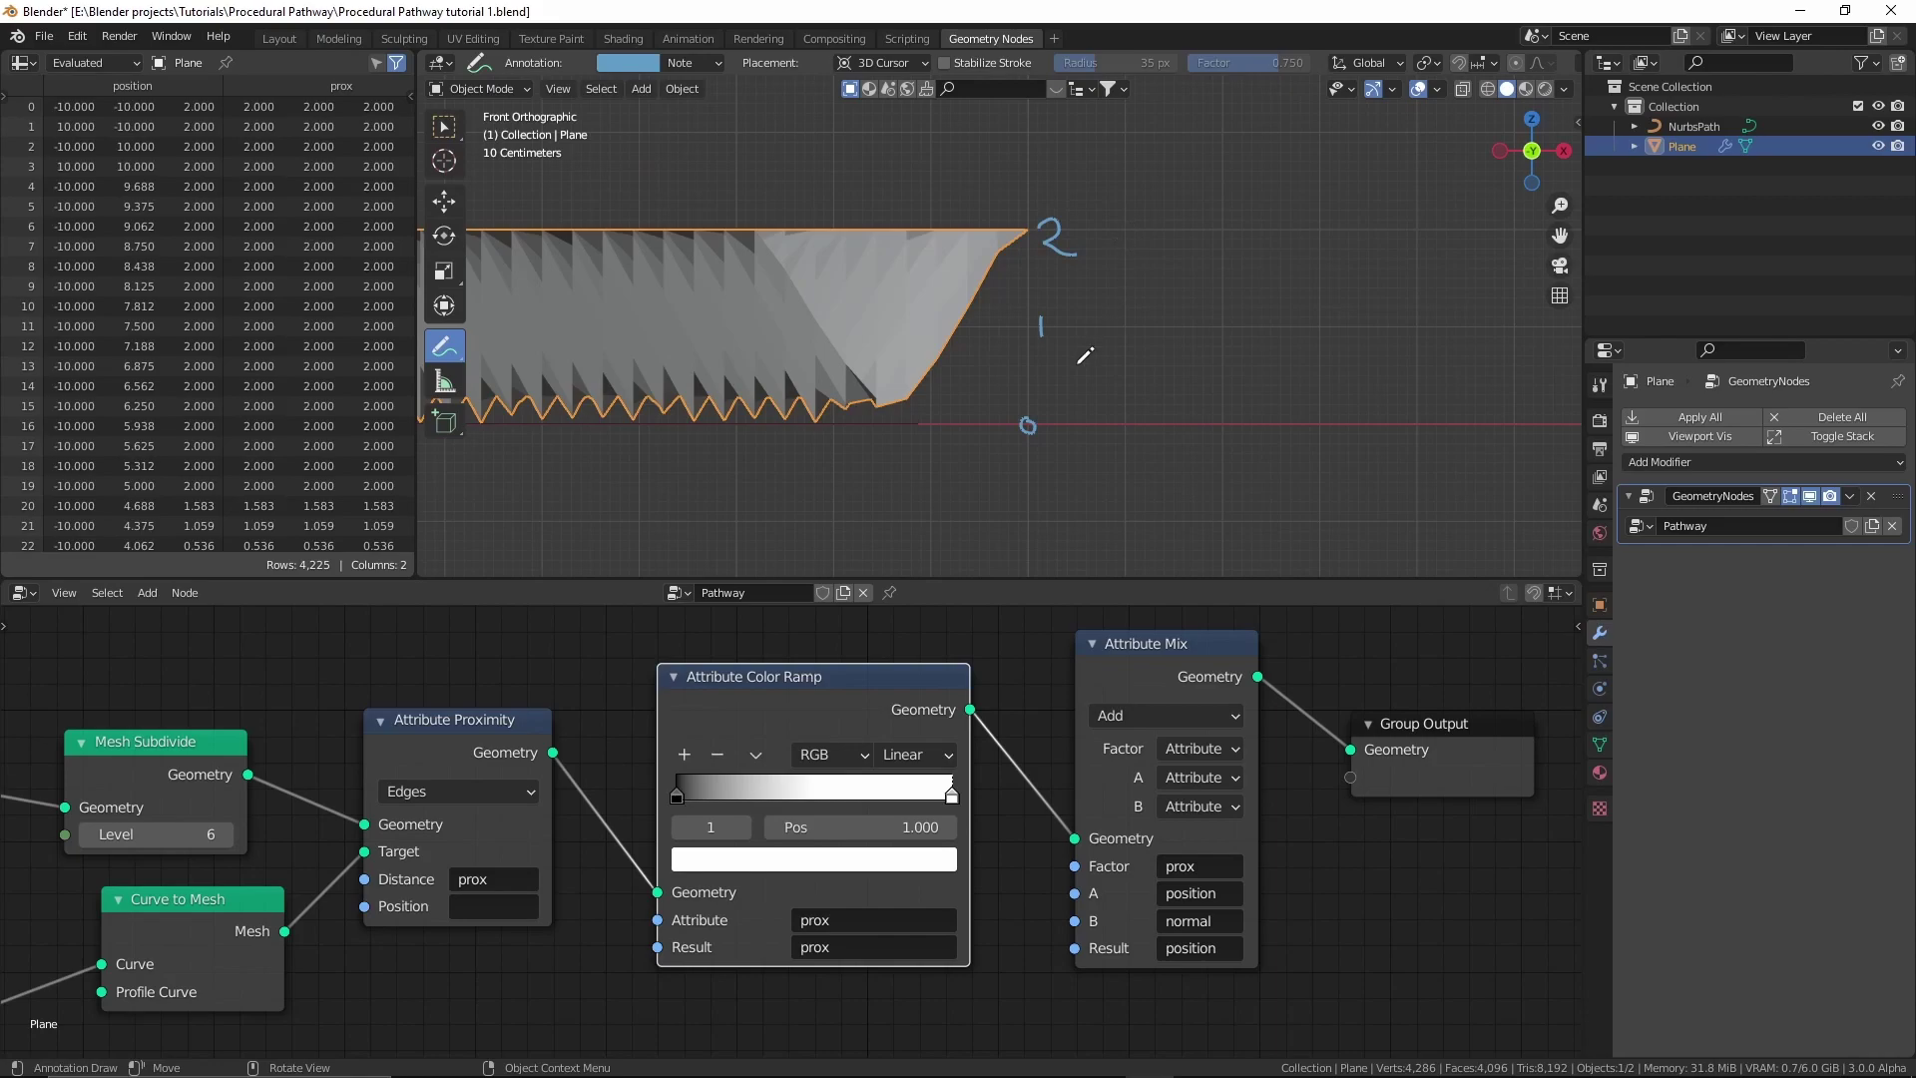
# Erase the height annotations beside the plane with the Annotate Eraser and return to the selection tool.
pyautogui.moveTo(776, 325)
pyautogui.mouseDown(button='middle')
pyautogui.moveTo(1147, 283)
pyautogui.moveTo(1078, 244)
pyautogui.moveTo(1009, 338)
pyautogui.moveTo(1165, 328)
pyautogui.moveTo(1223, 292)
pyautogui.mouseUp(button='middle')
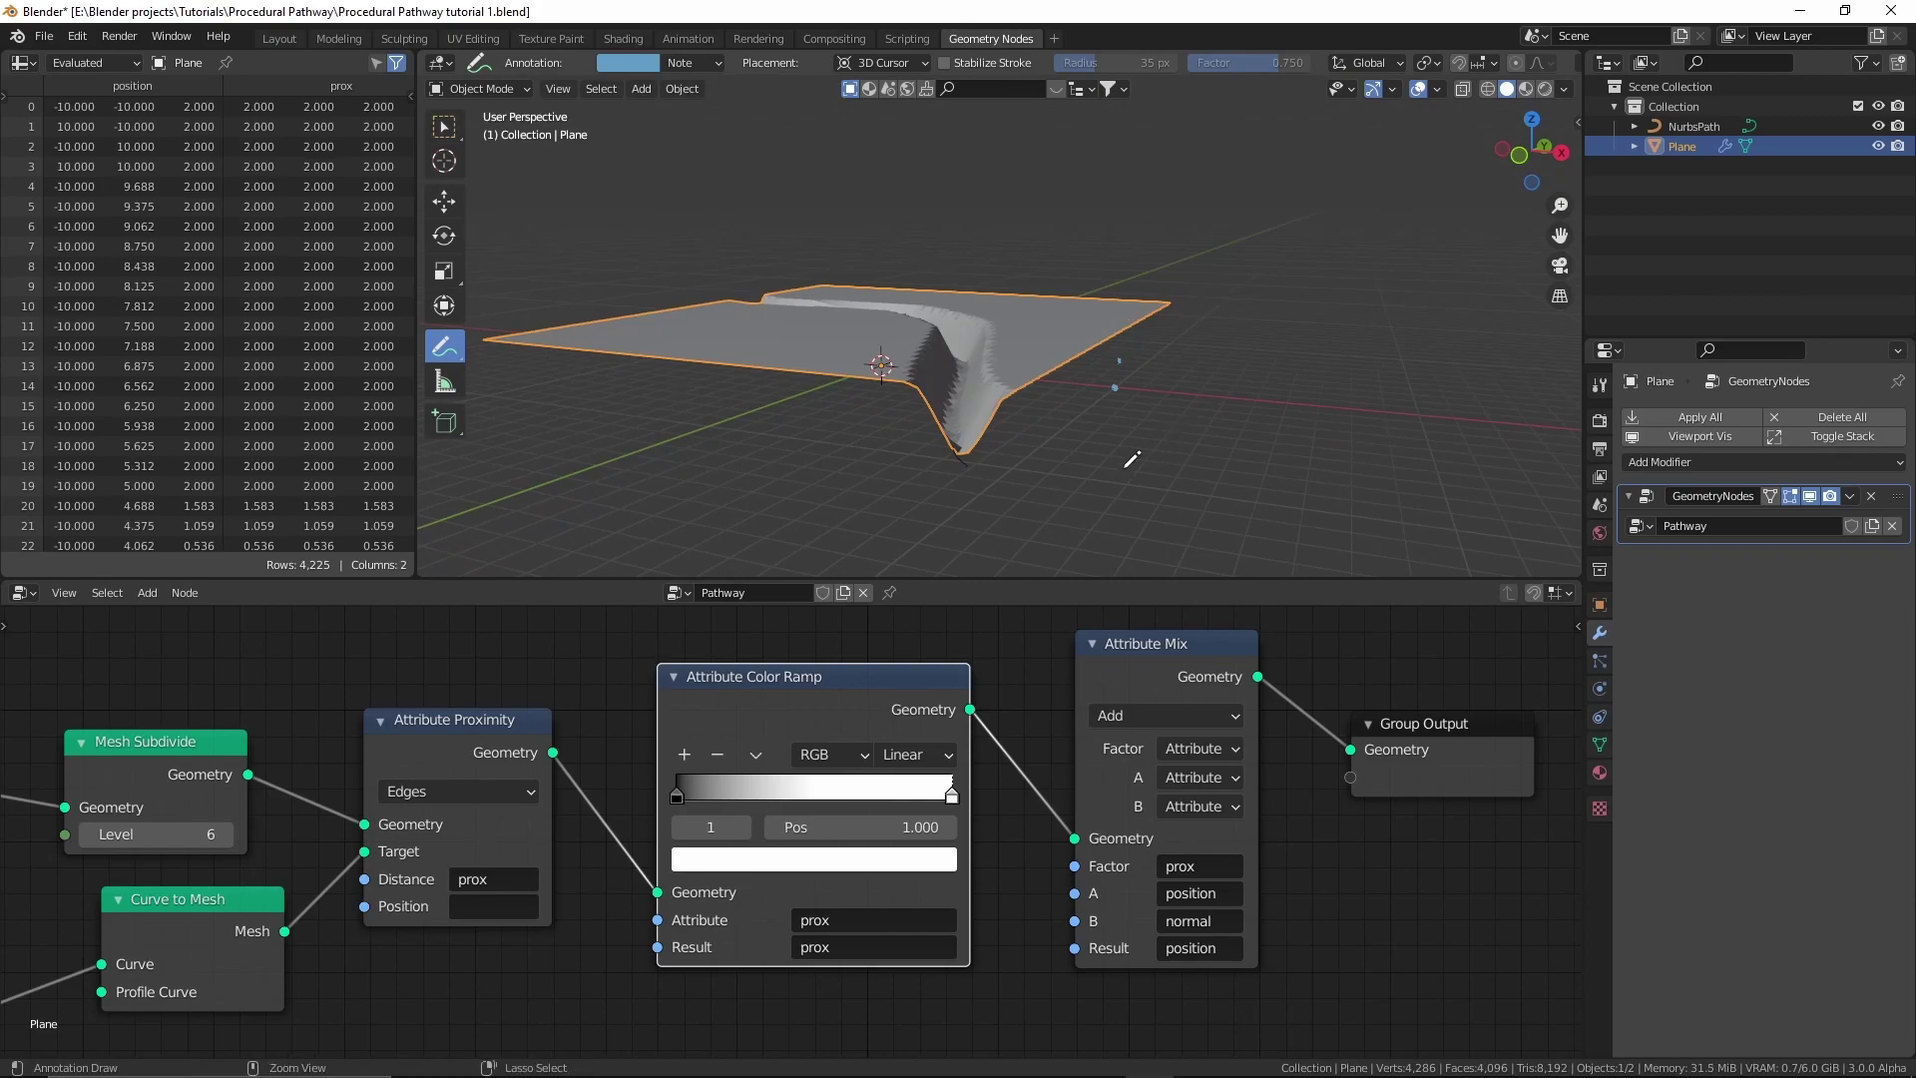
pyautogui.click(444, 347)
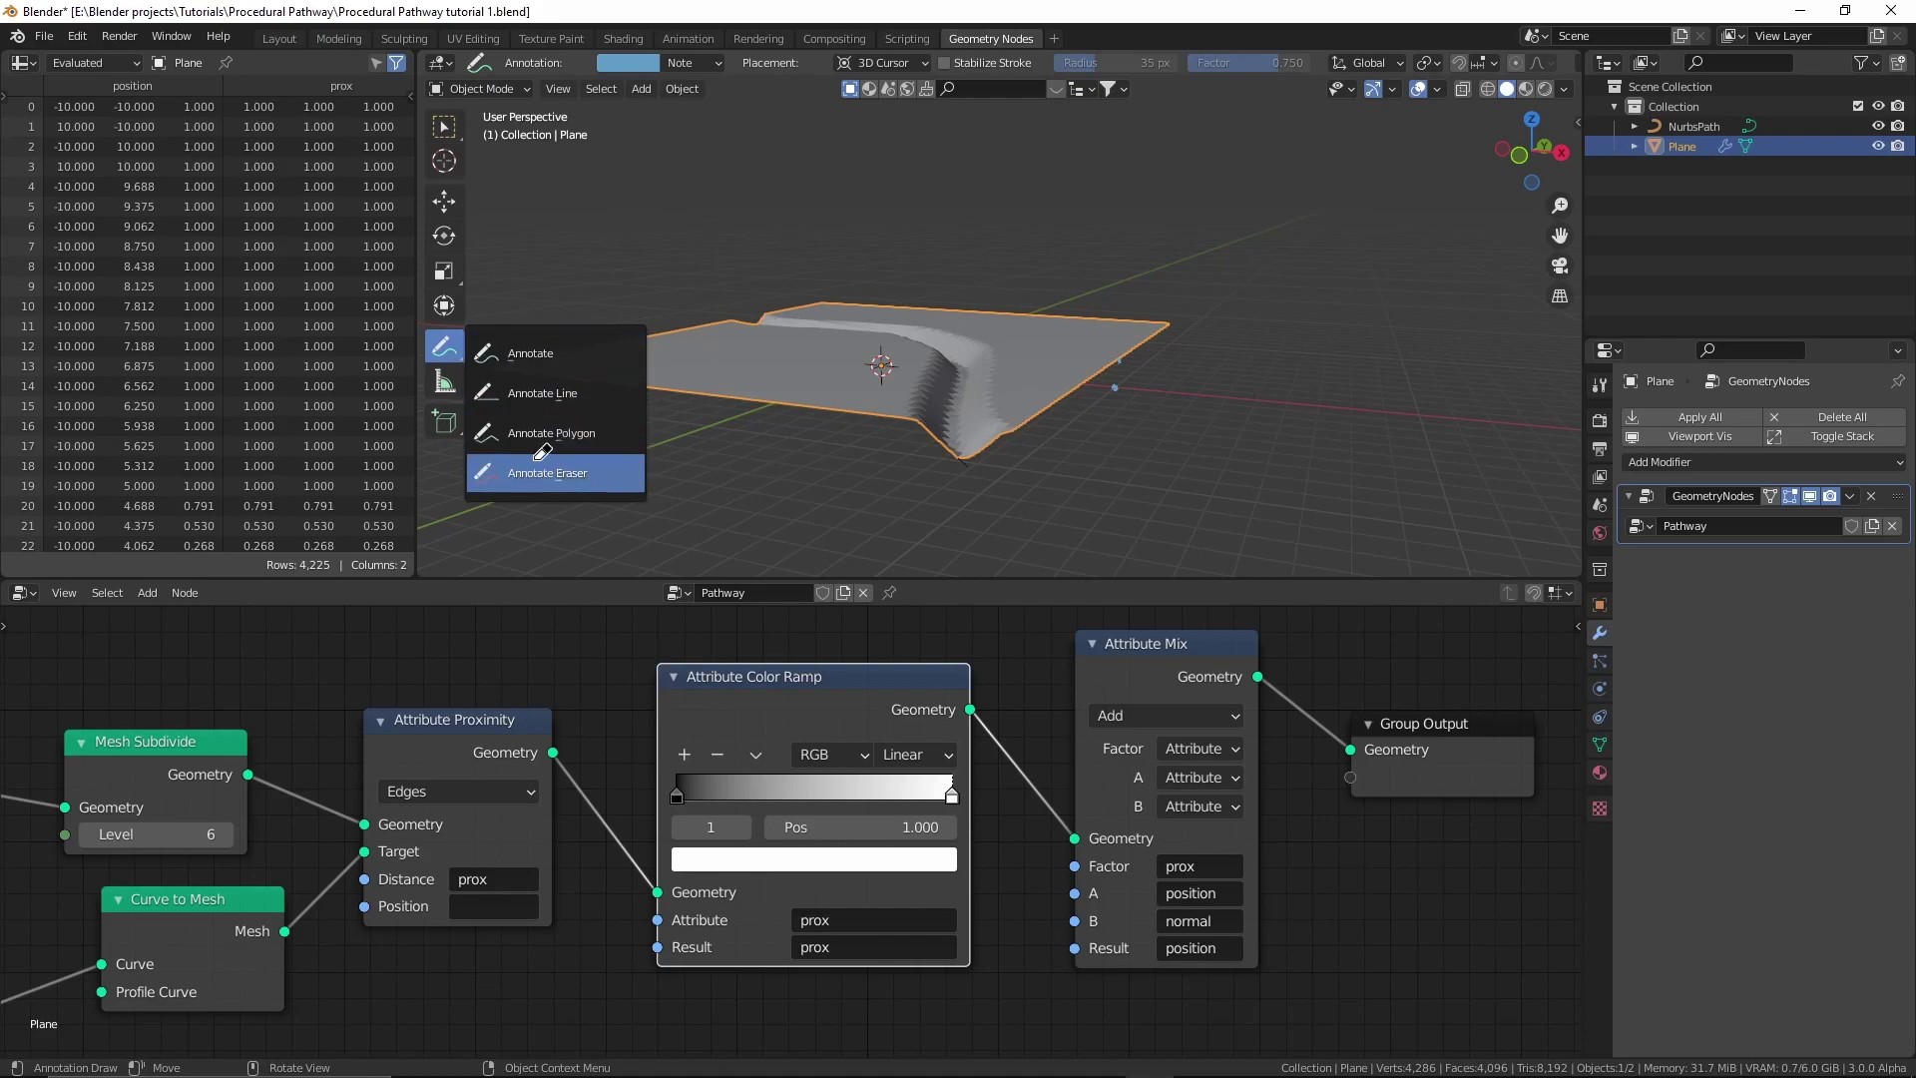
pyautogui.click(540, 461)
pyautogui.moveTo(1167, 389)
pyautogui.mouseDown(button='middle')
pyautogui.moveTo(1048, 299)
pyautogui.moveTo(928, 329)
pyautogui.moveTo(848, 299)
pyautogui.moveTo(909, 314)
pyautogui.mouseUp(button='middle')
pyautogui.press('w')
# Try brightening the black color stop and sliding it along the Attribute Color Ramp's gradient, then reset its position to 0.
pyautogui.click(677, 795)
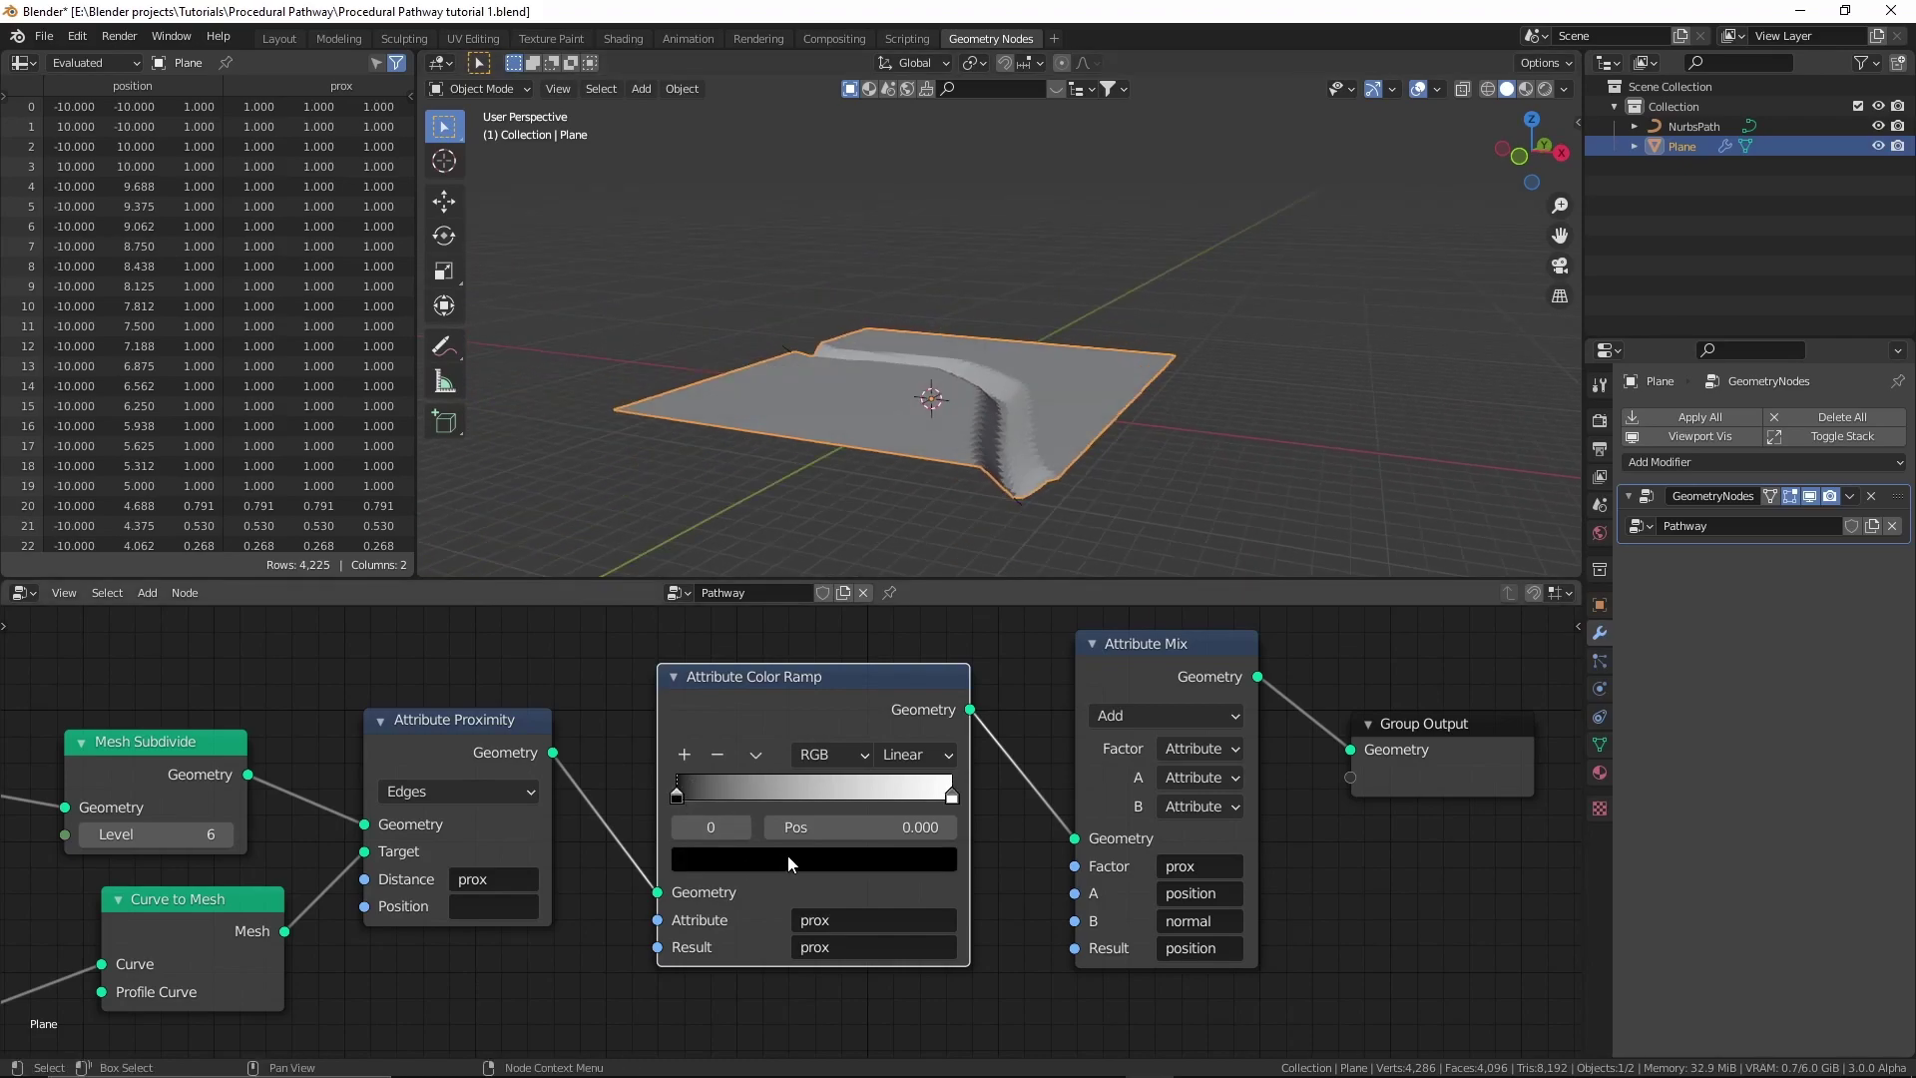
pyautogui.click(788, 861)
pyautogui.moveTo(898, 640)
pyautogui.mouseDown()
pyautogui.moveTo(897, 599)
pyautogui.moveTo(898, 673)
pyautogui.mouseUp()
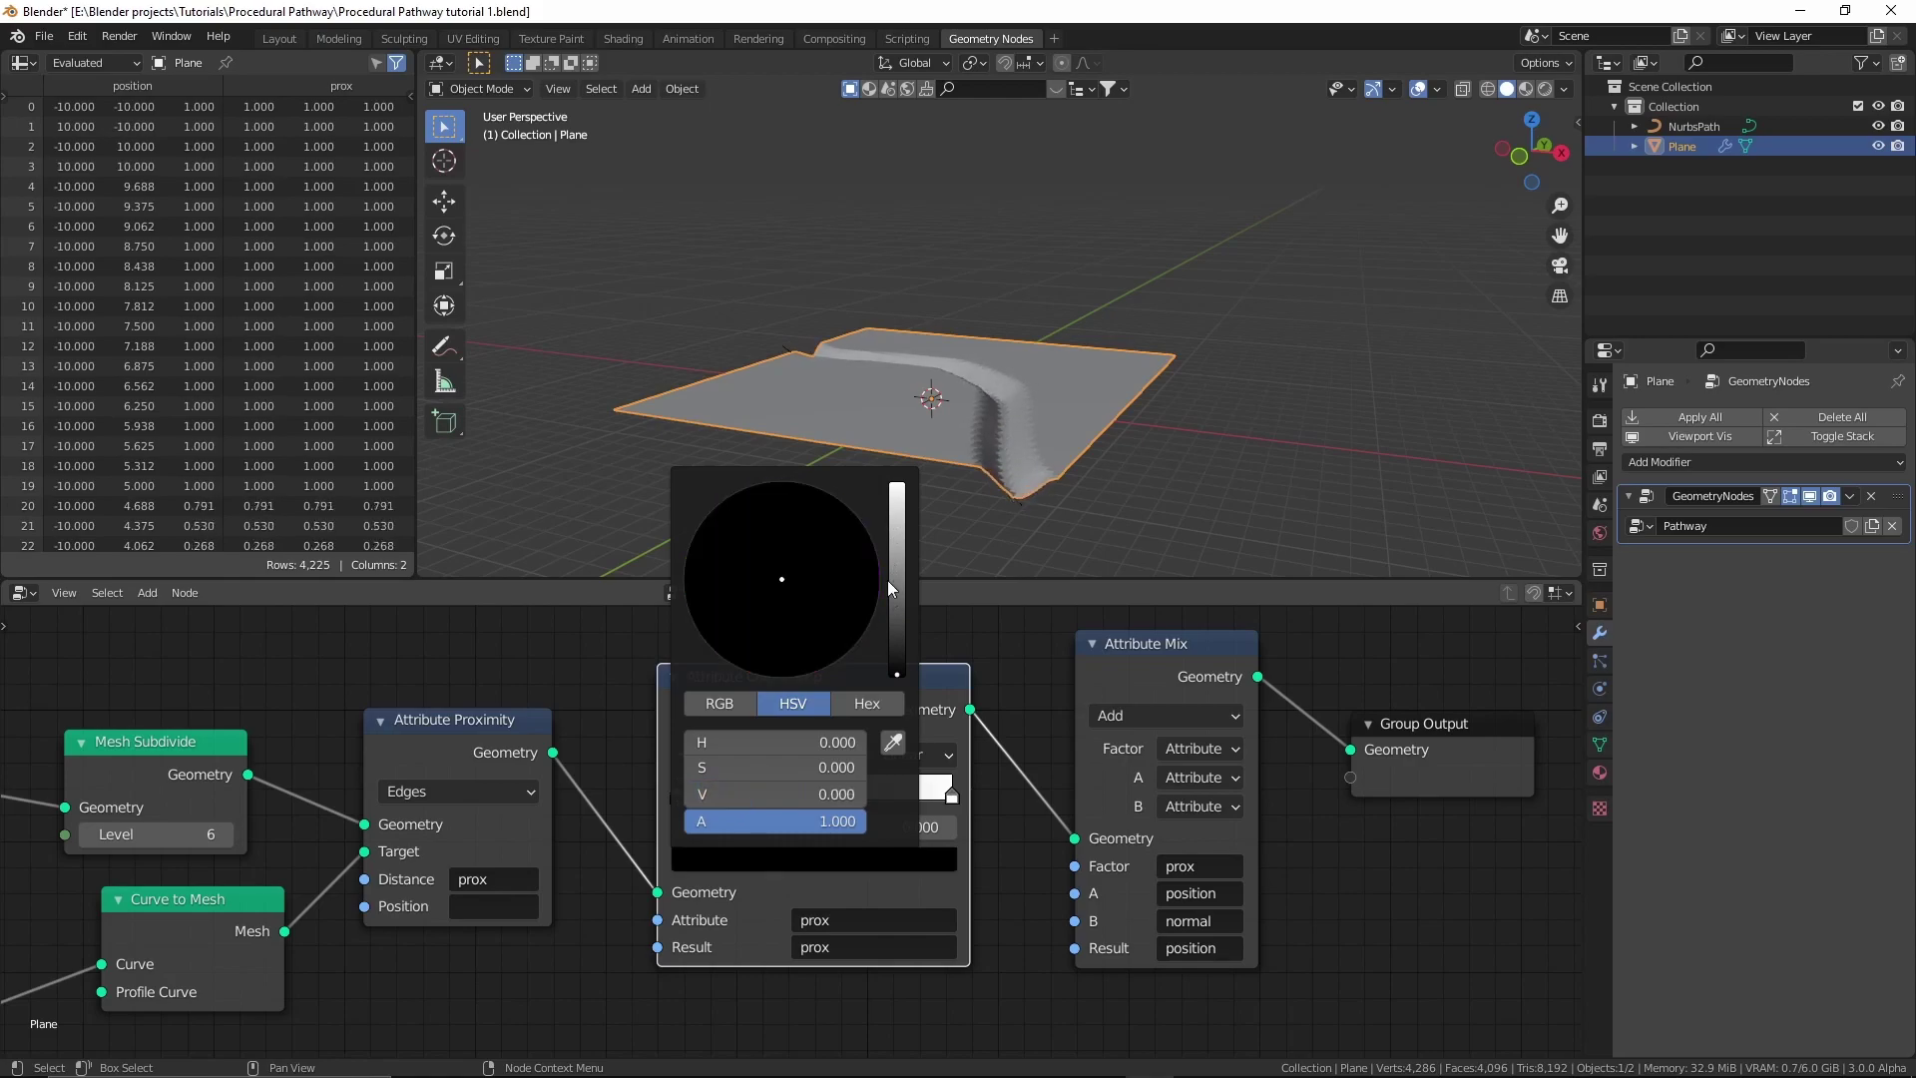
pyautogui.moveTo(677, 794); pyautogui.dragTo(881, 816)
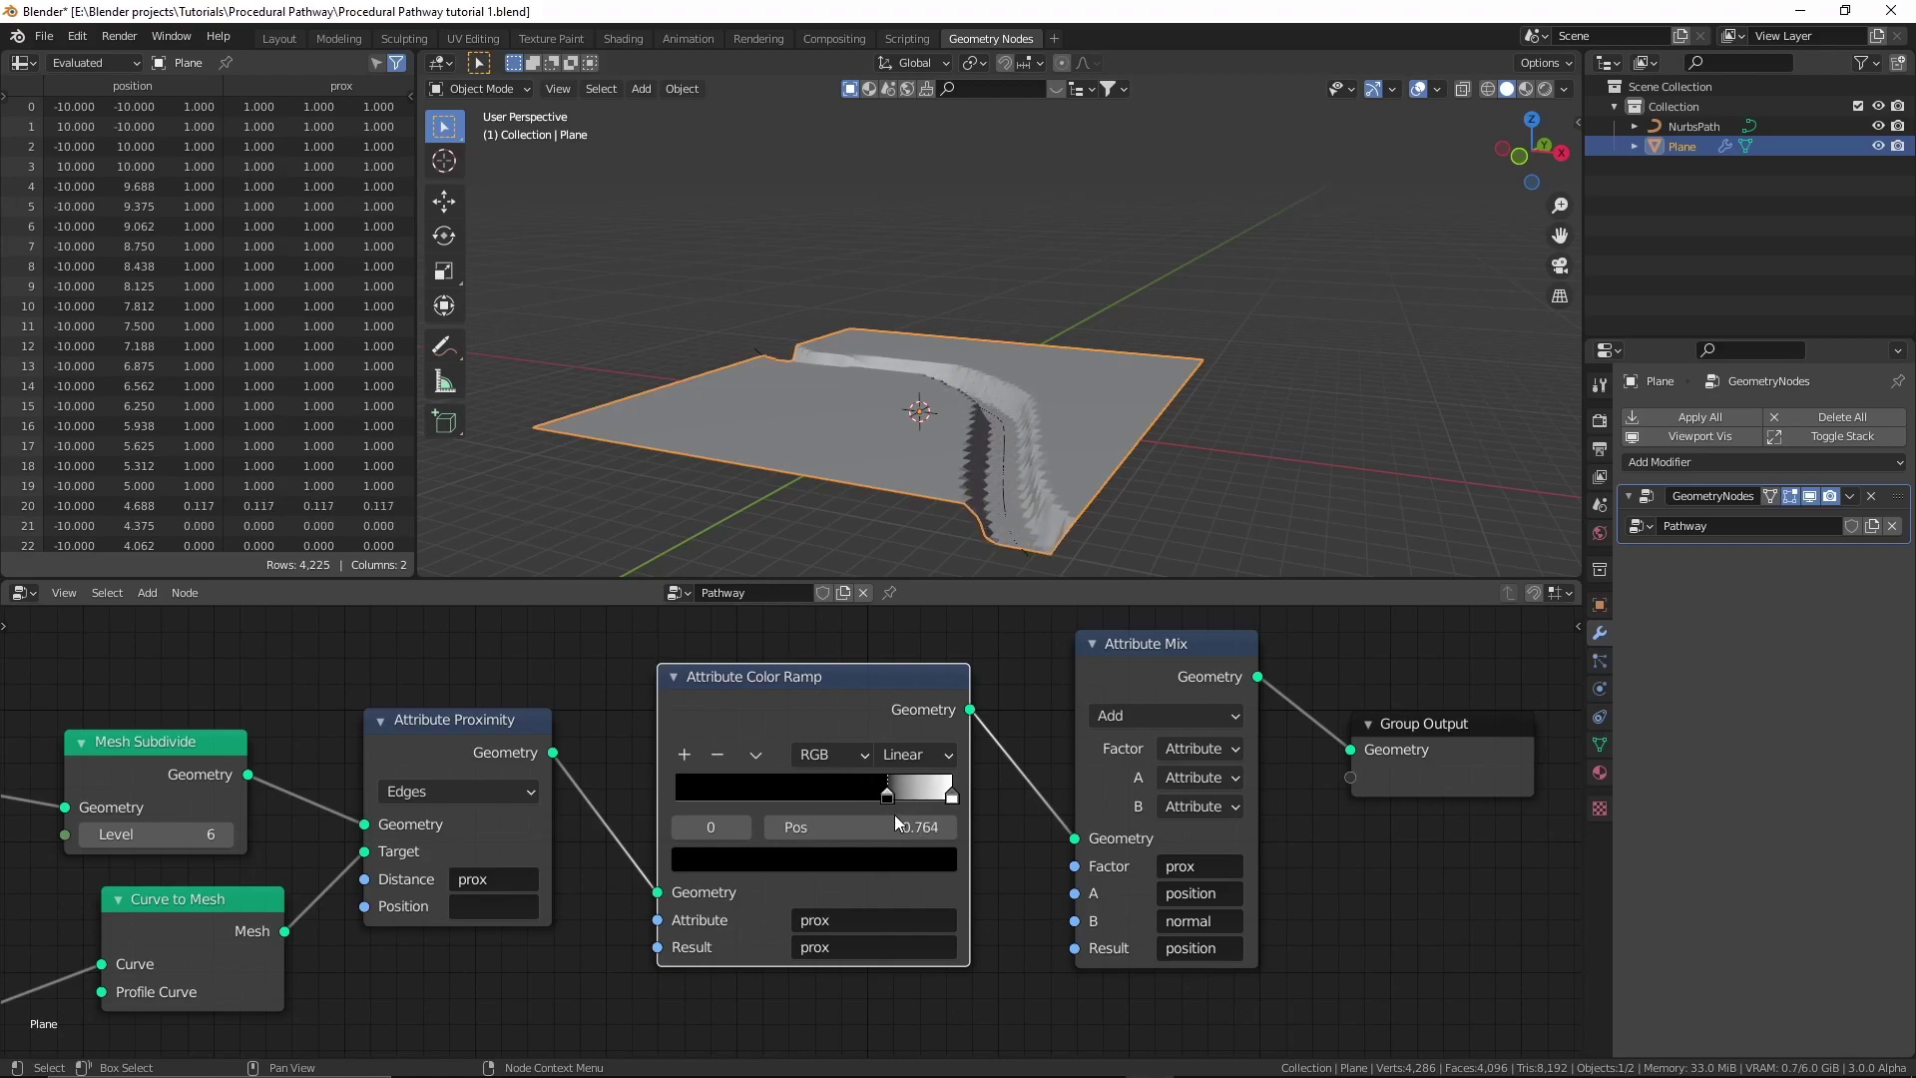
pyautogui.press('BackSpace')
# Mute and unmute the Attribute Mix node to compare the flat plane with the Add displacement.
pyautogui.moveTo(1019, 727); pyautogui.dragTo(993, 738, button='middle')
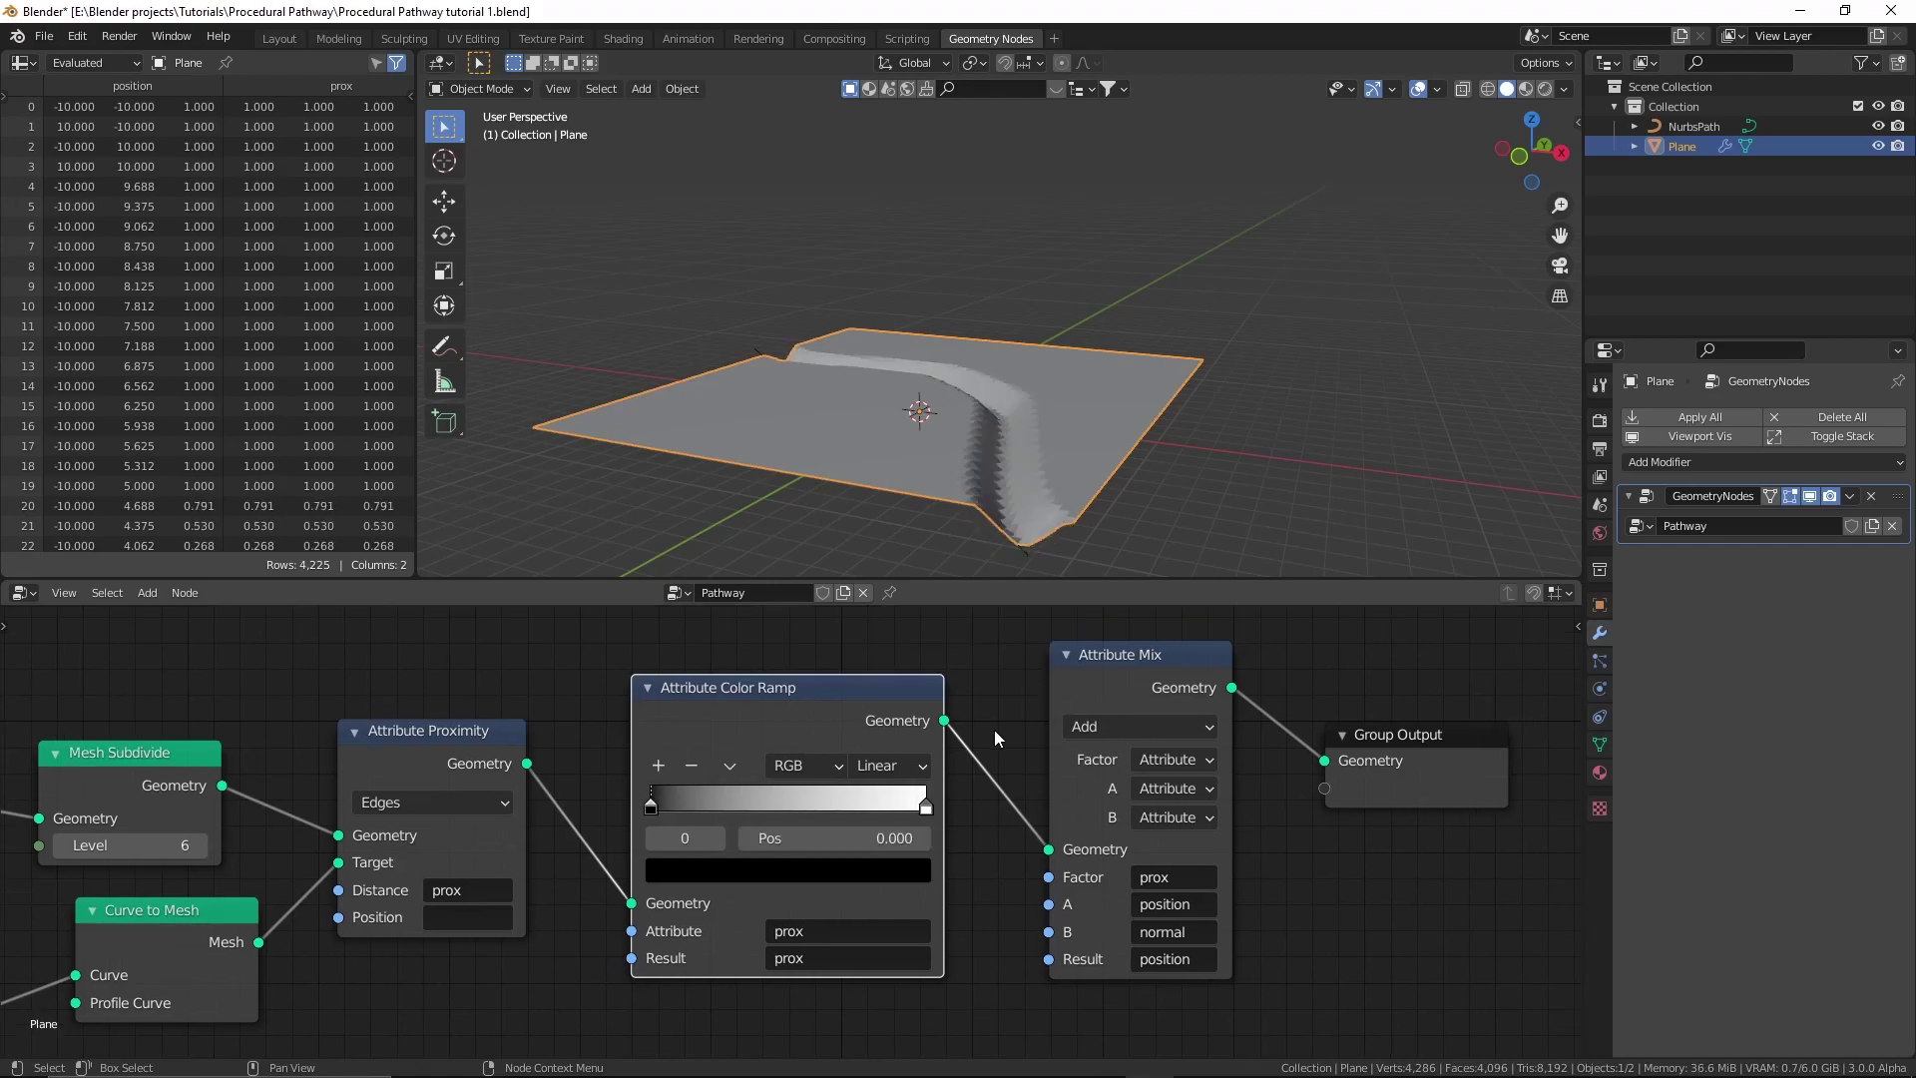
pyautogui.click(1145, 678)
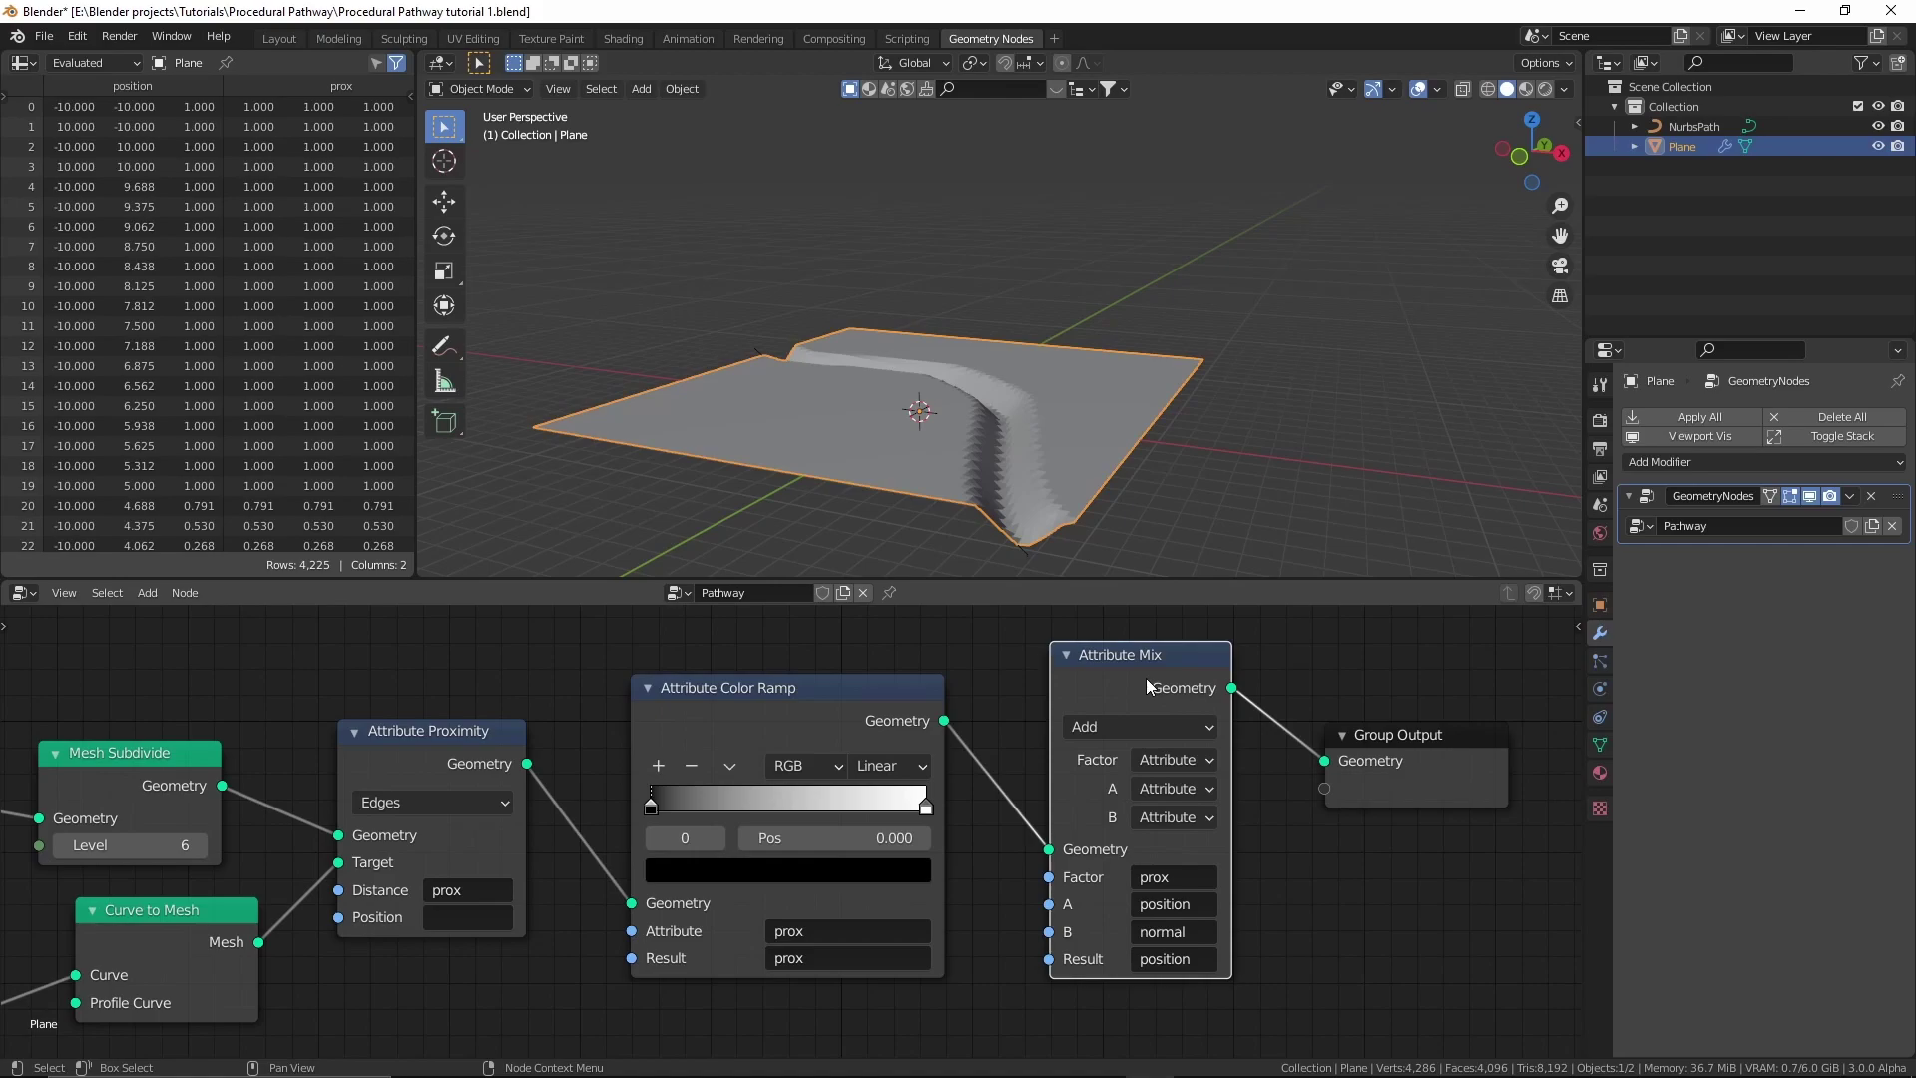
pyautogui.press('m')
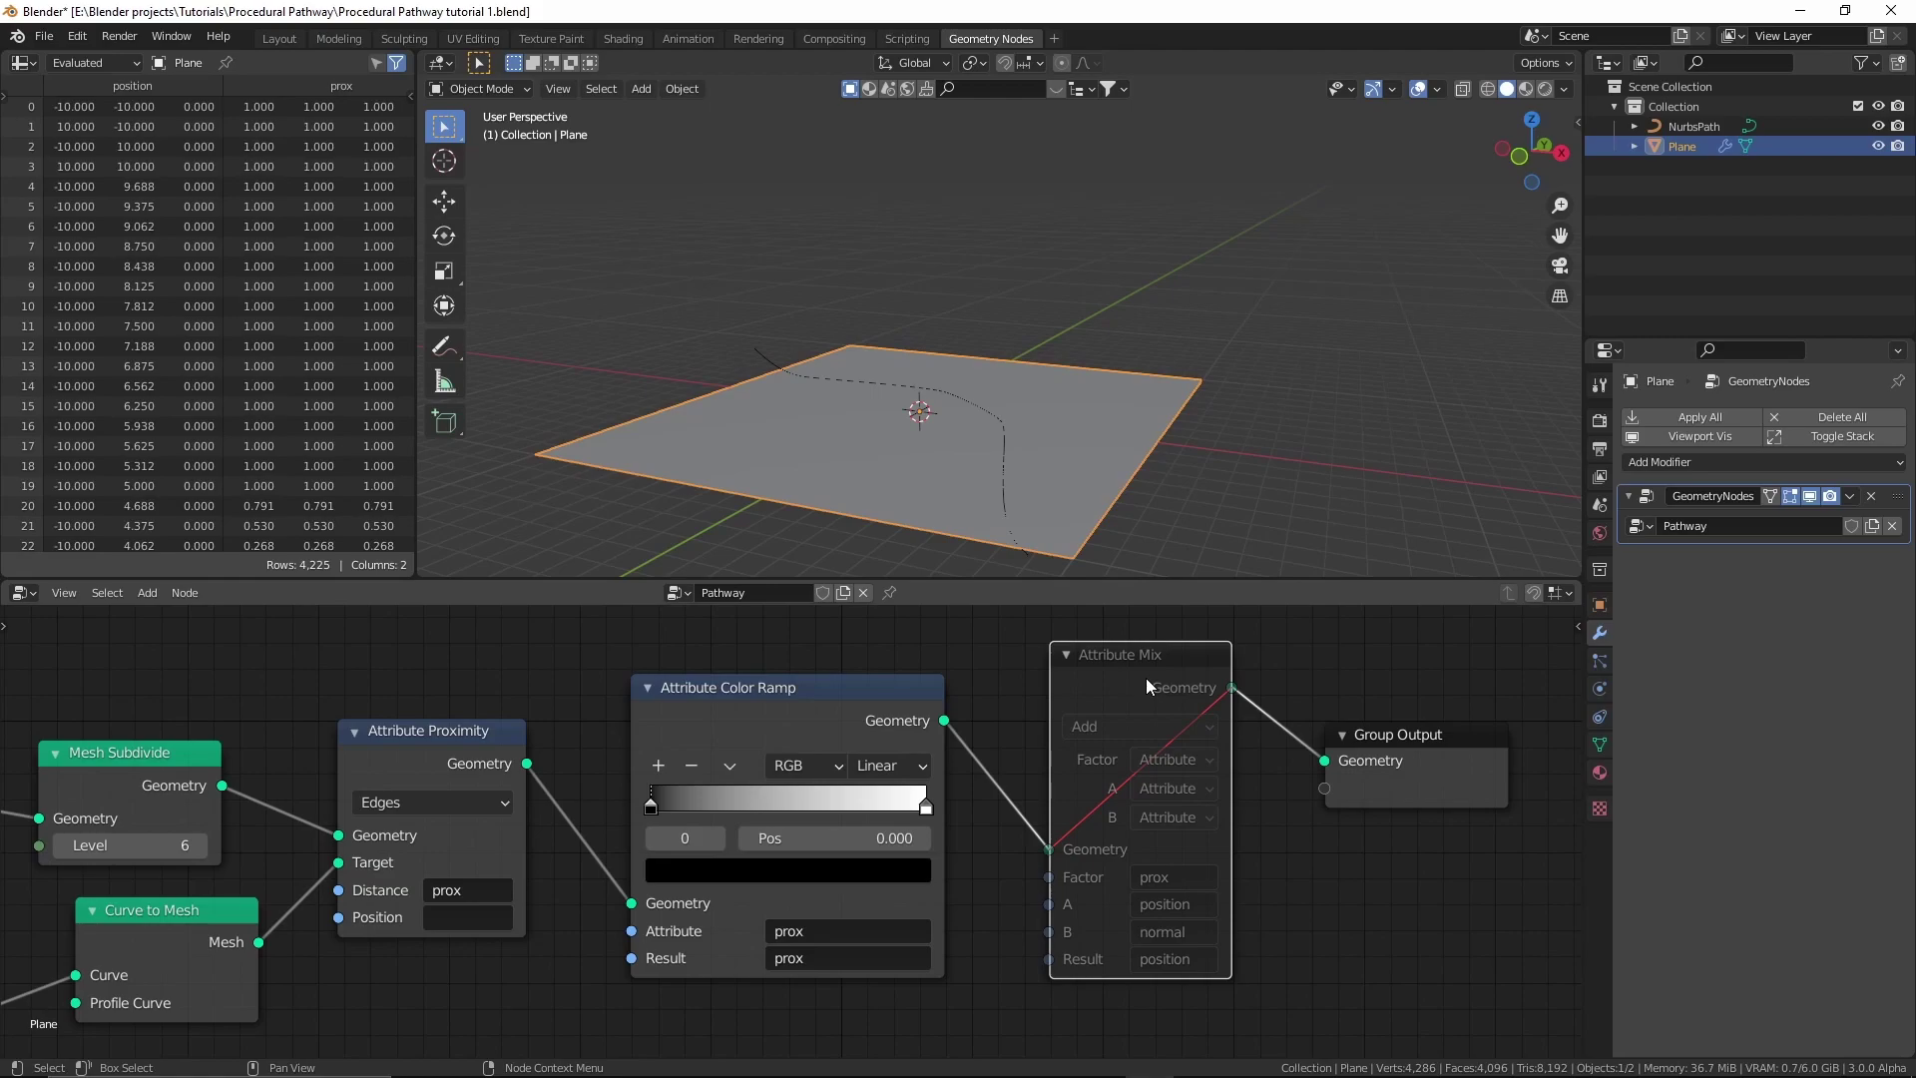
pyautogui.press('m')
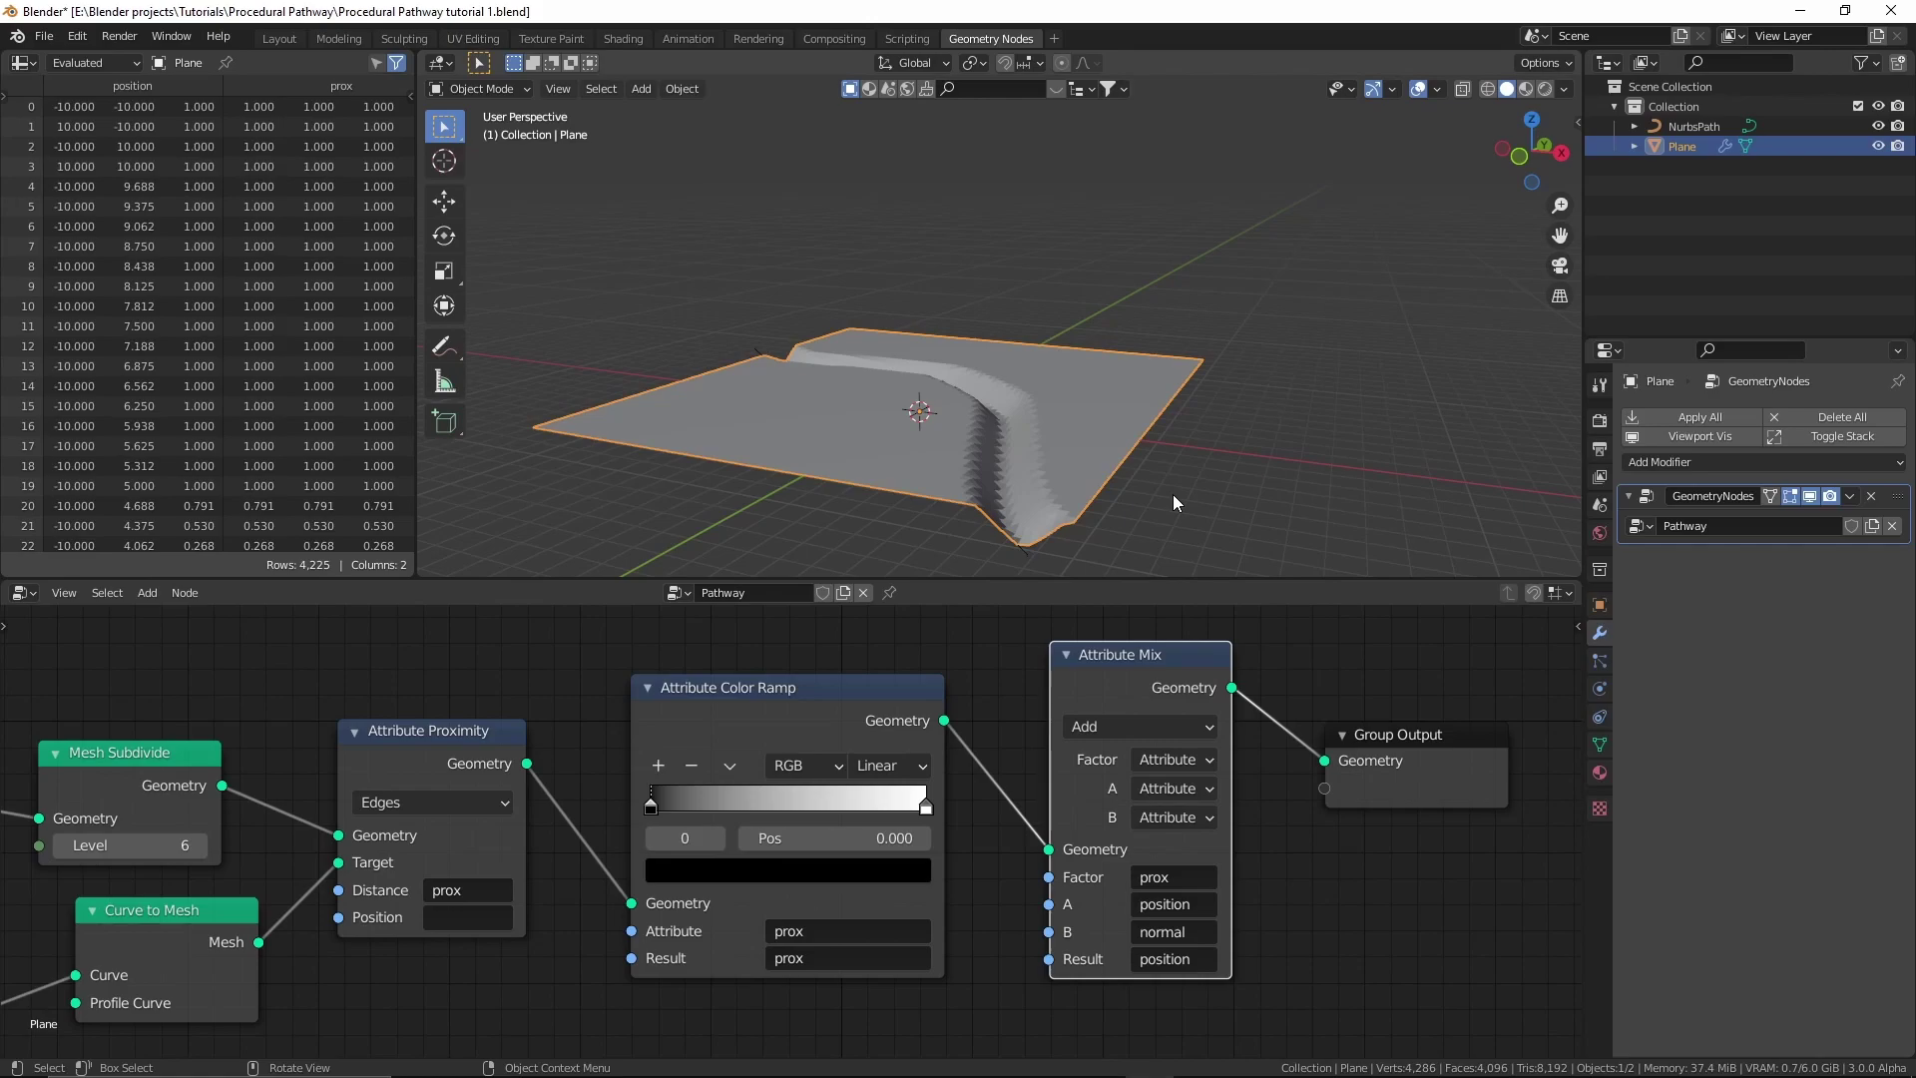
pyautogui.press('m')
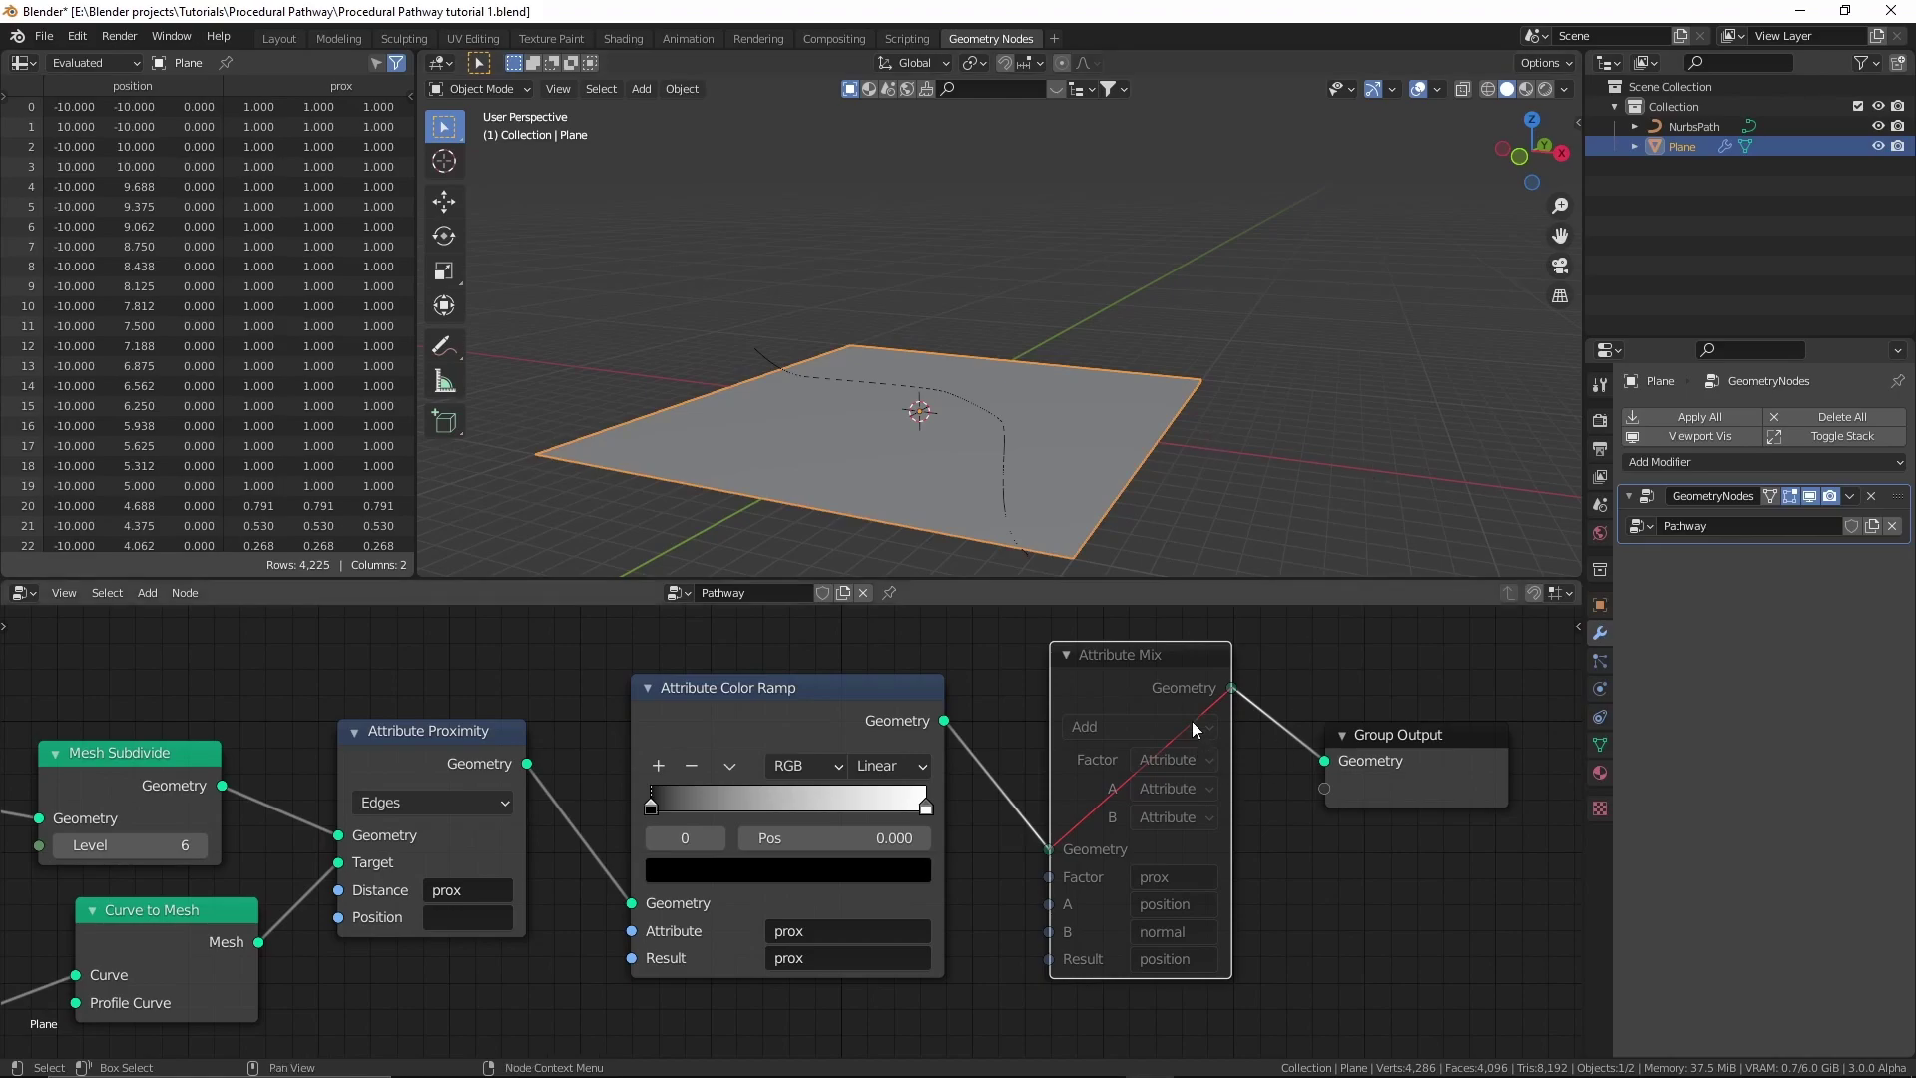
pyautogui.press('m')
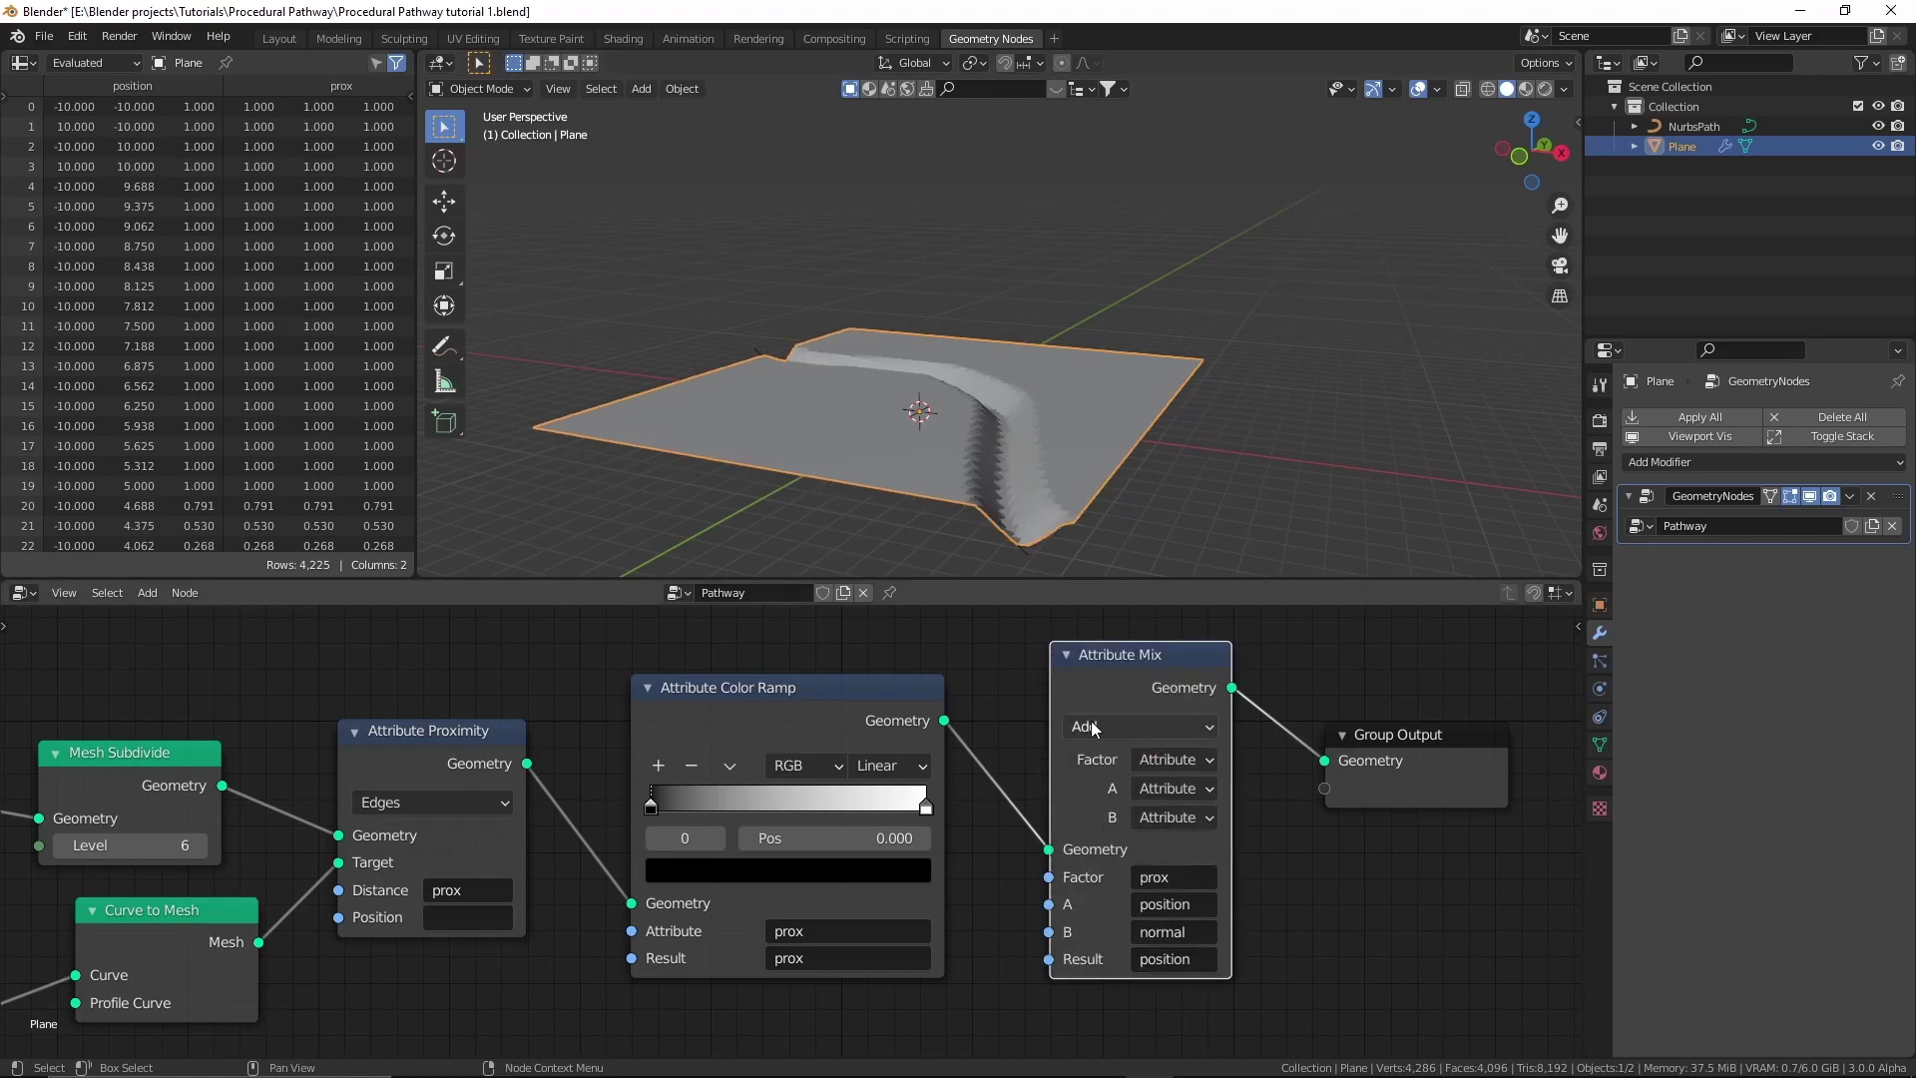
# Set the Attribute Mix blending mode to Subtract and flip the color ramp, with white at position 0 and black at 1.
pyautogui.moveTo(1095, 727); pyautogui.dragTo(1085, 732, button='middle')
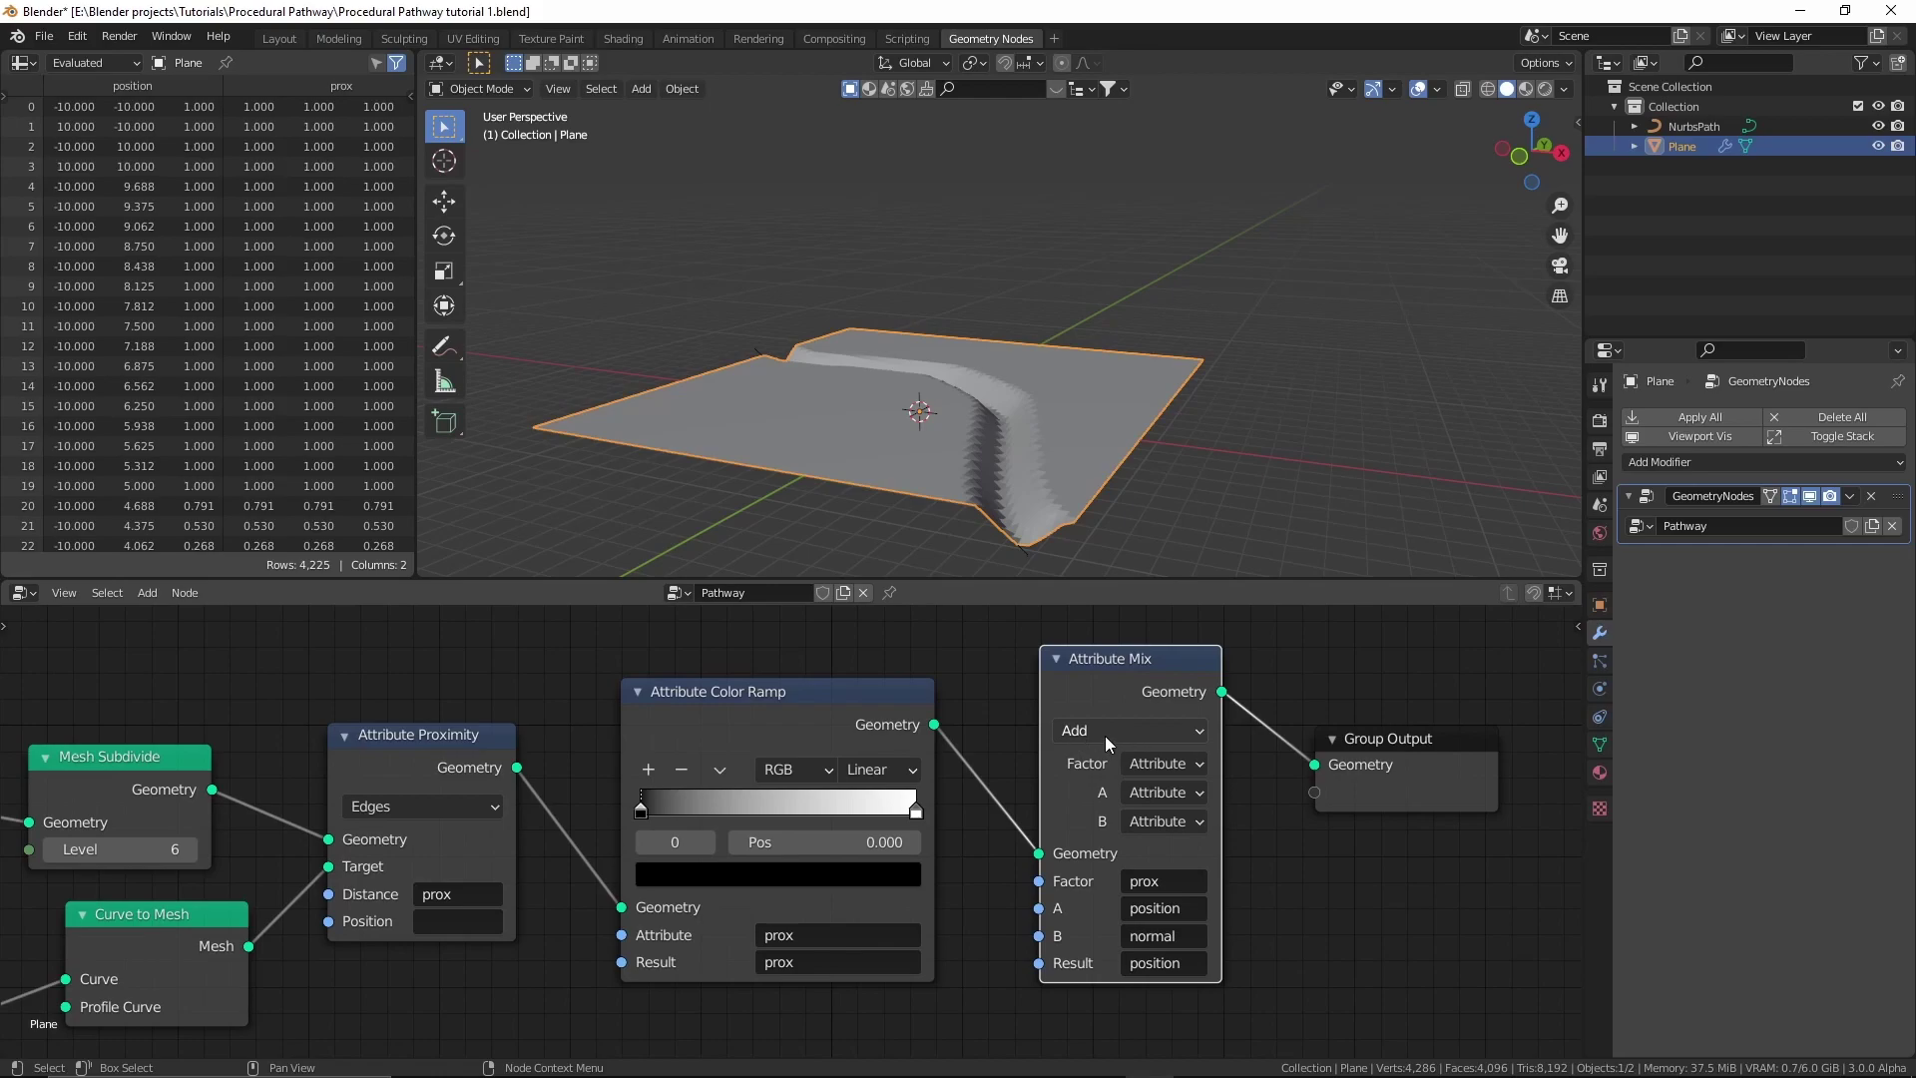
pyautogui.click(1105, 735)
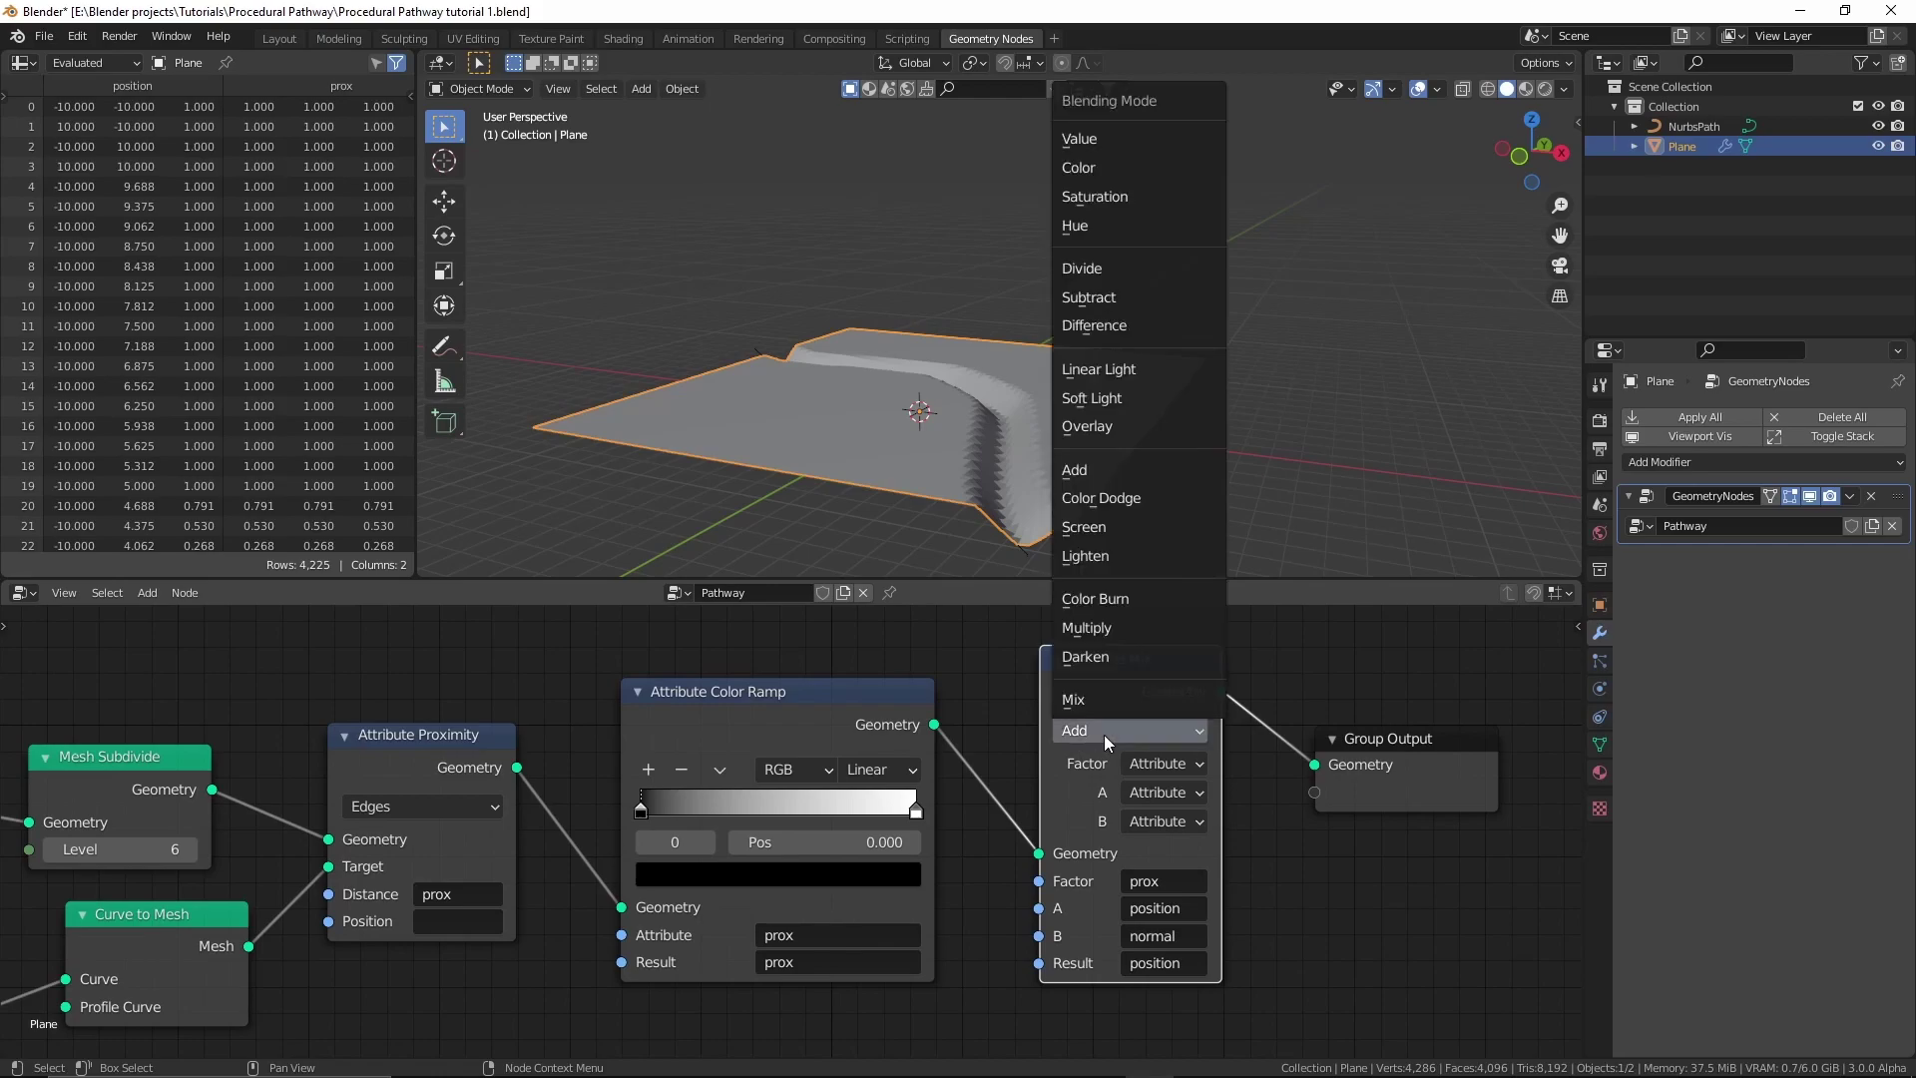
pyautogui.click(1113, 299)
pyautogui.moveTo(642, 809); pyautogui.dragTo(585, 817)
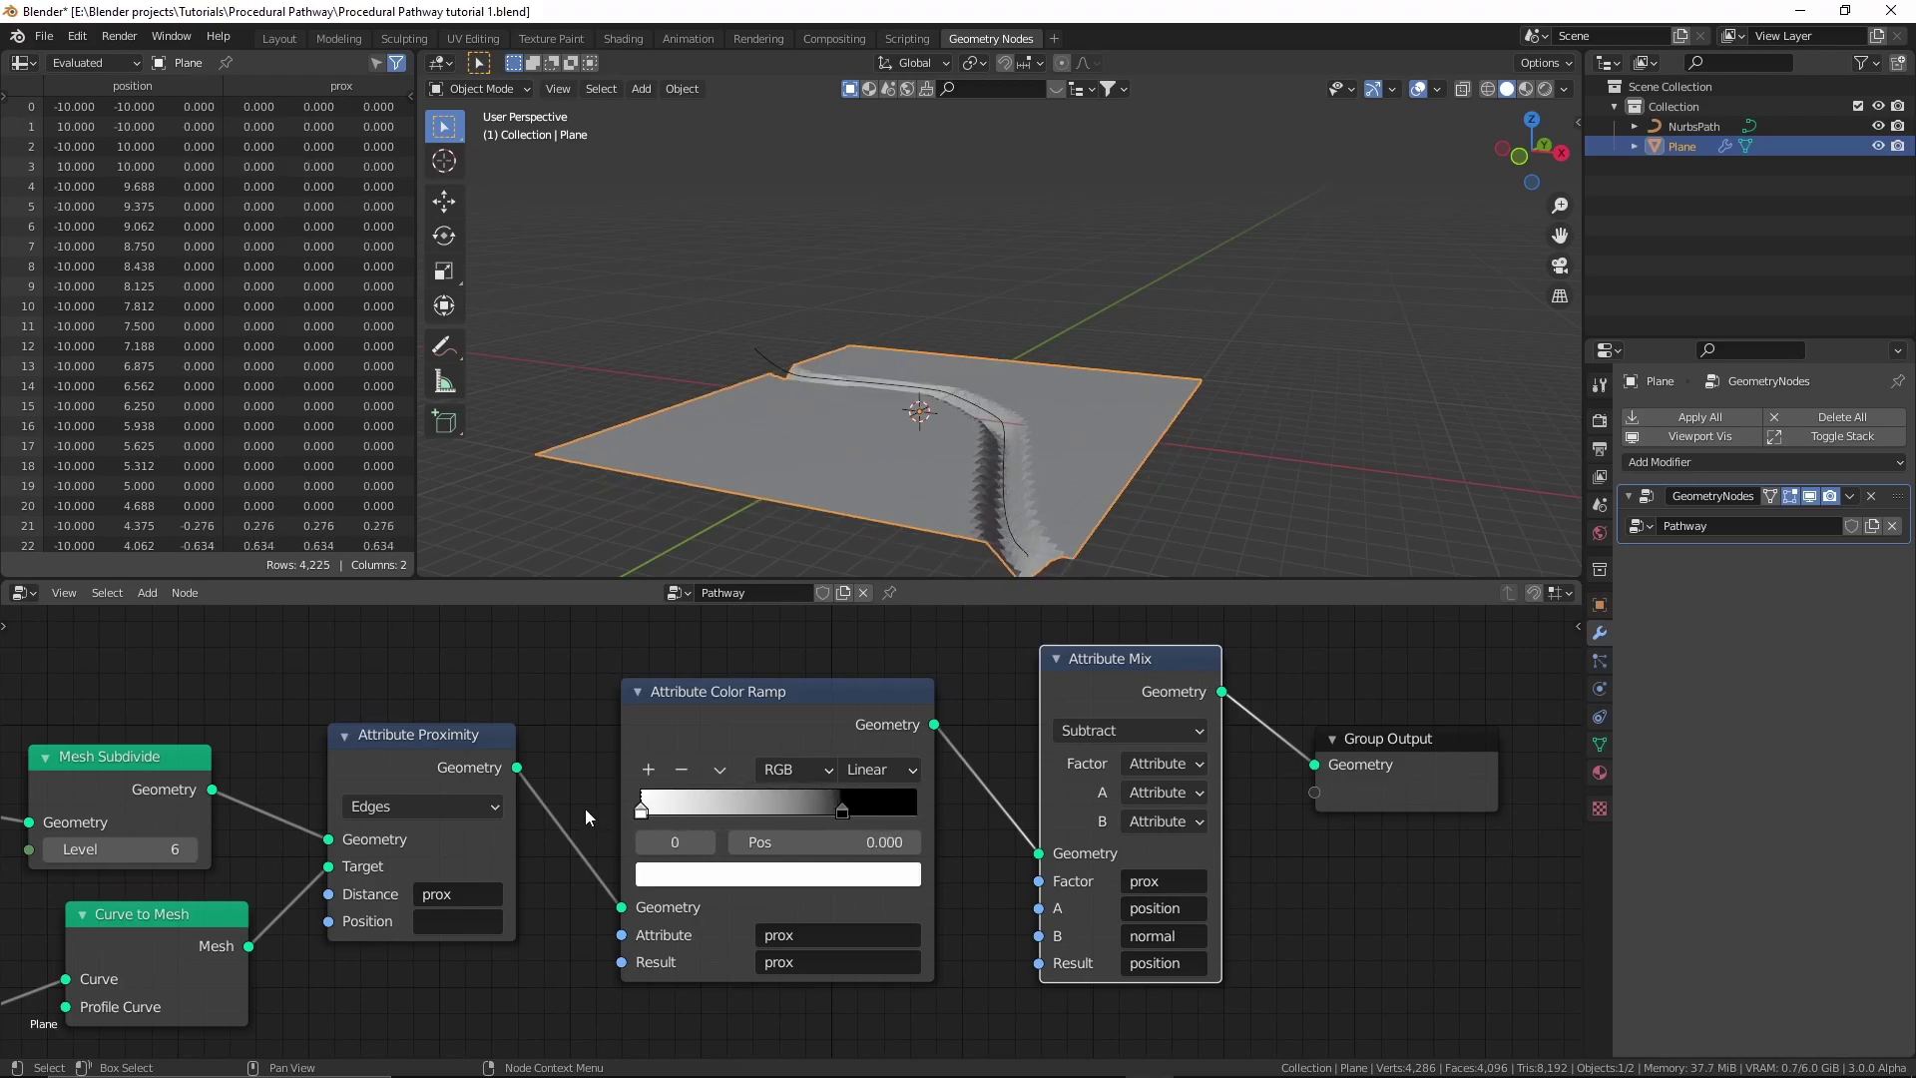
pyautogui.moveTo(866, 805); pyautogui.dragTo(946, 815)
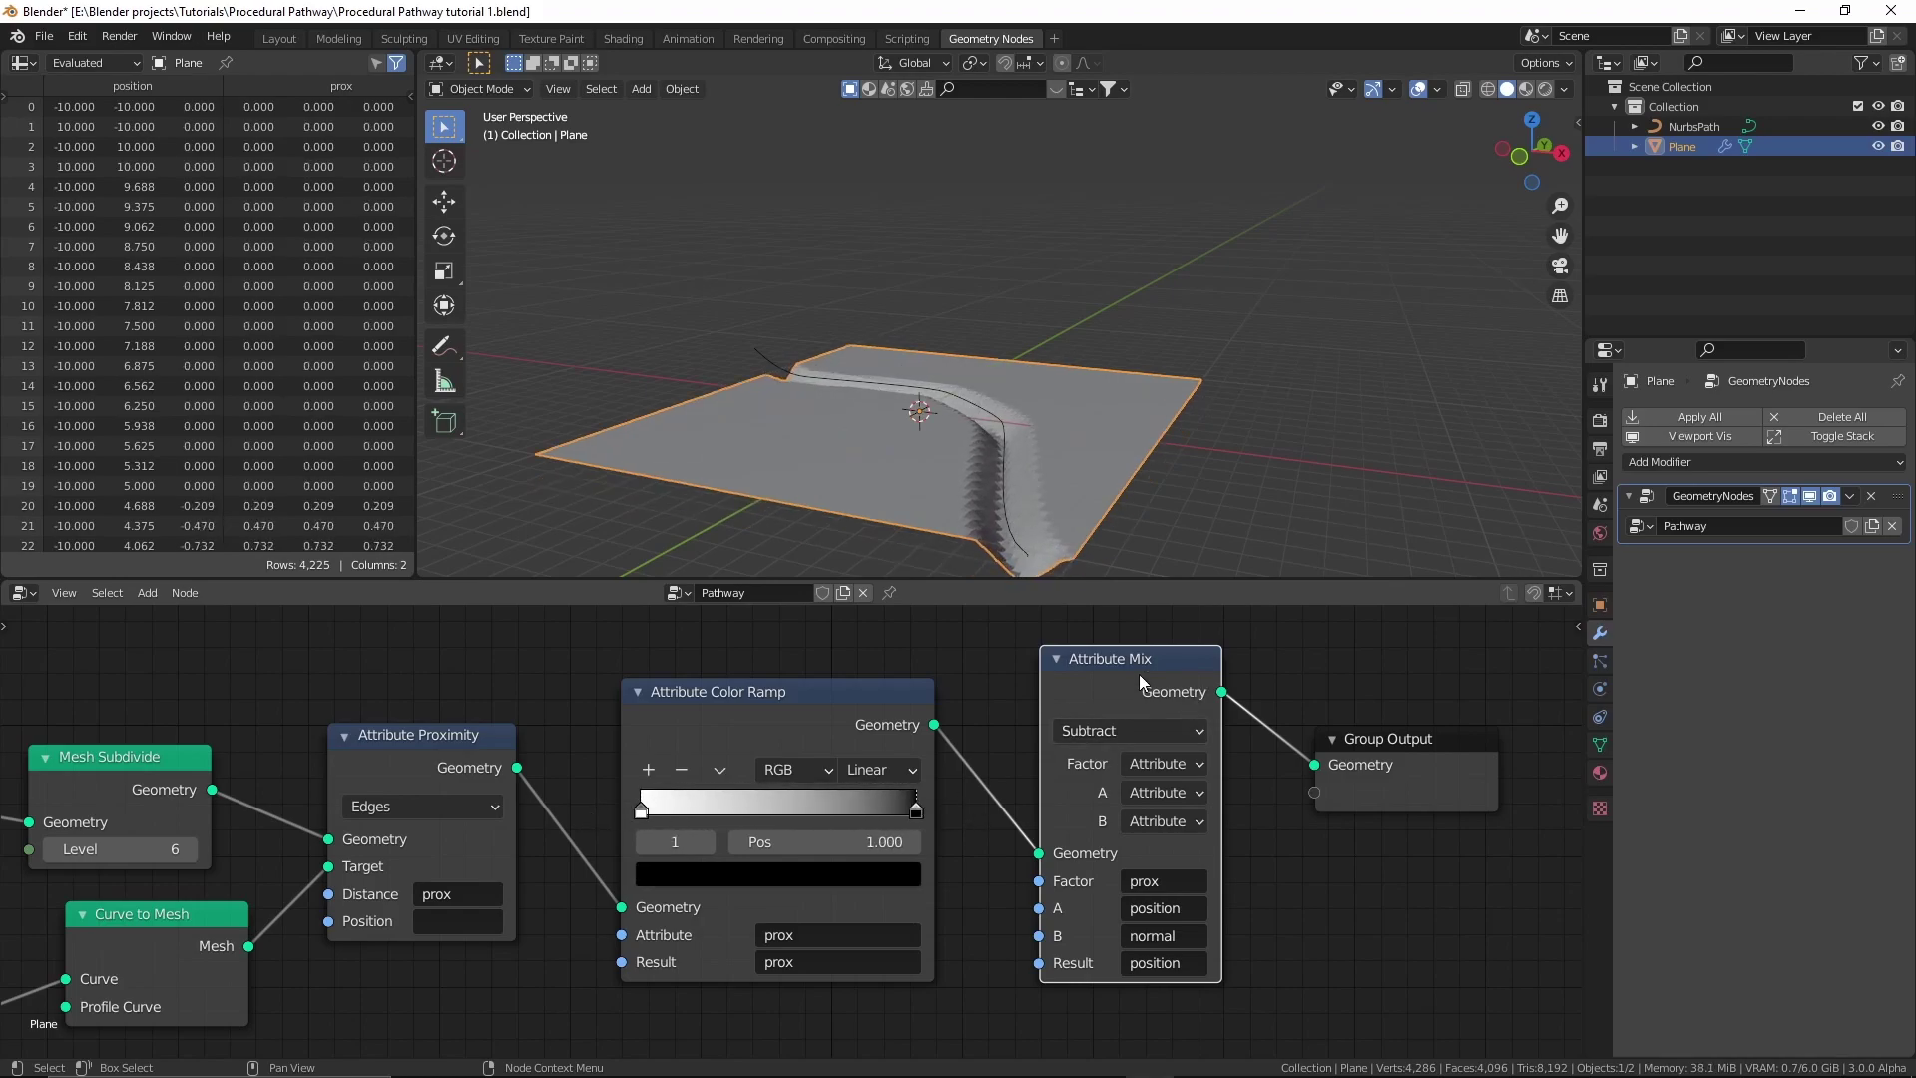
# Compare the plane with the Subtract displacement against its flat state by muting and unmuting the Attribute Mix node.
pyautogui.moveTo(1115, 474); pyautogui.dragTo(1120, 375, button='middle')
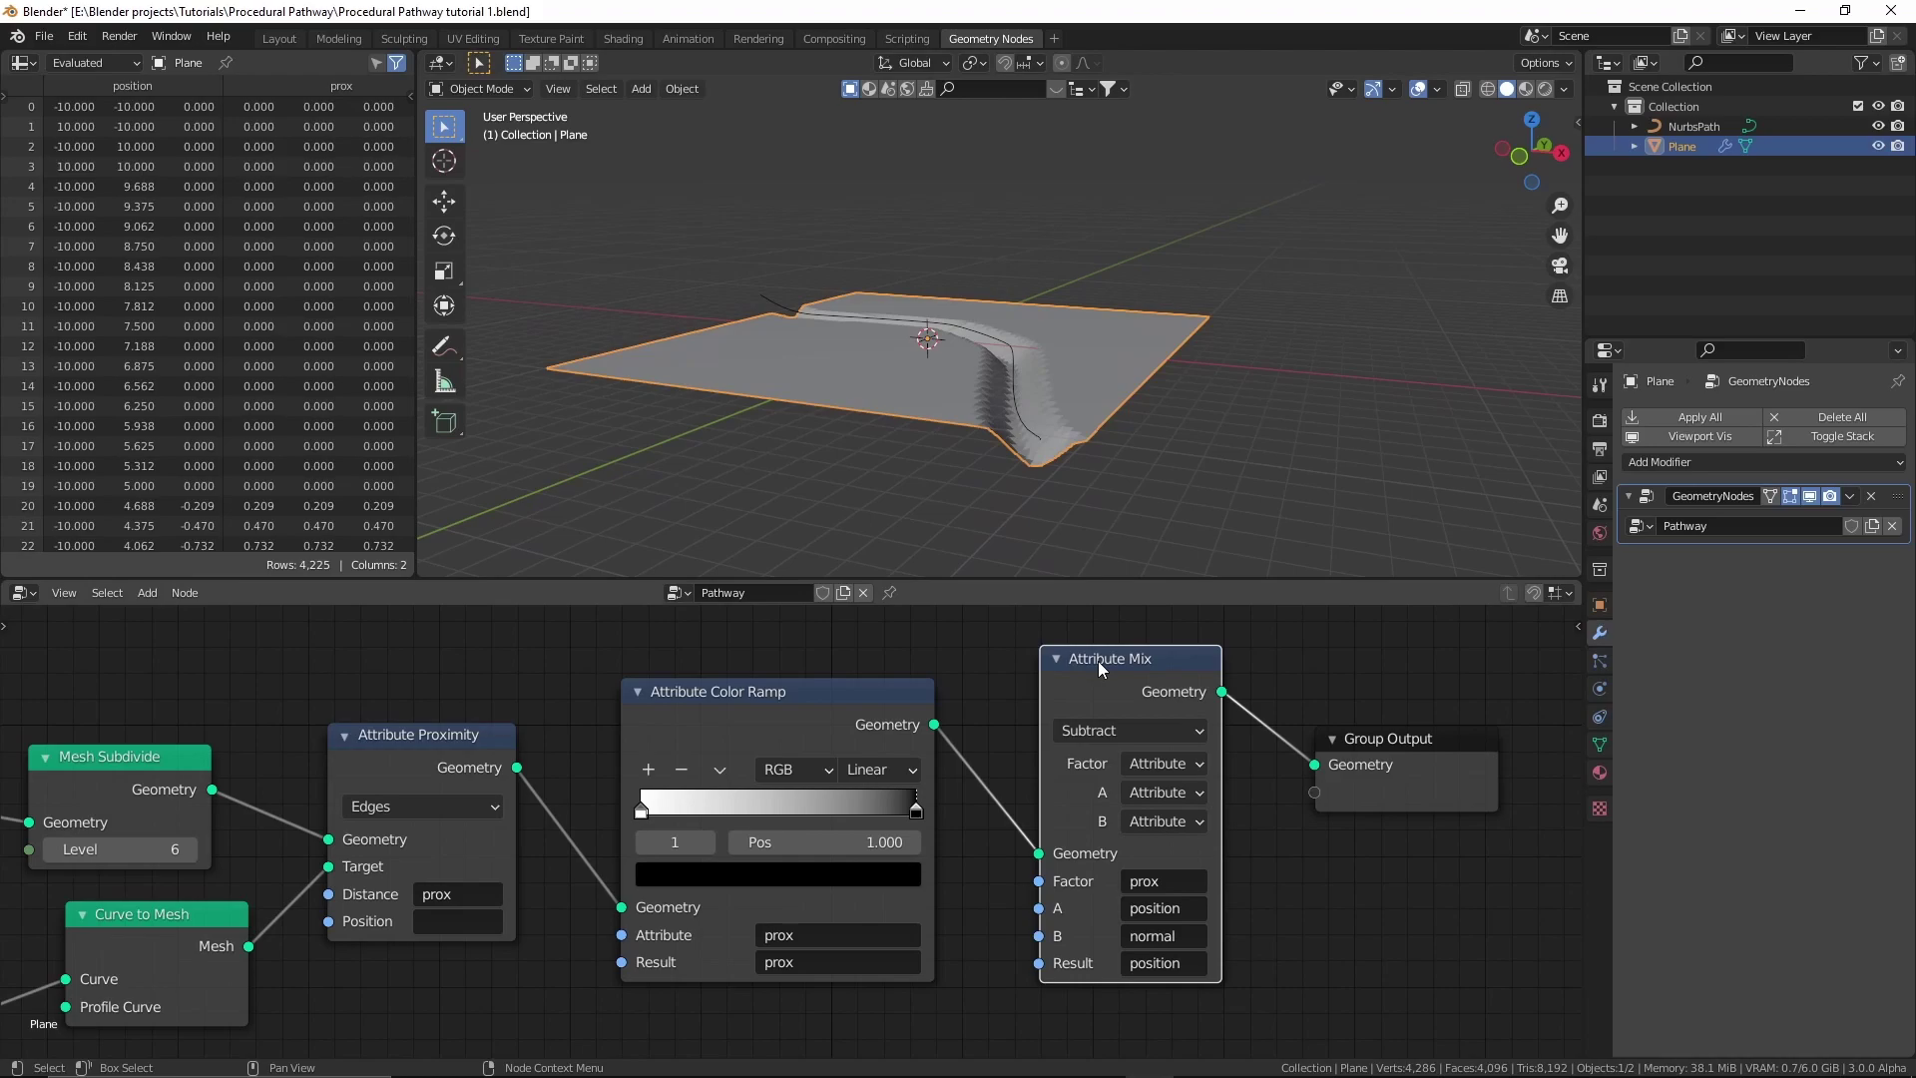
pyautogui.press('m')
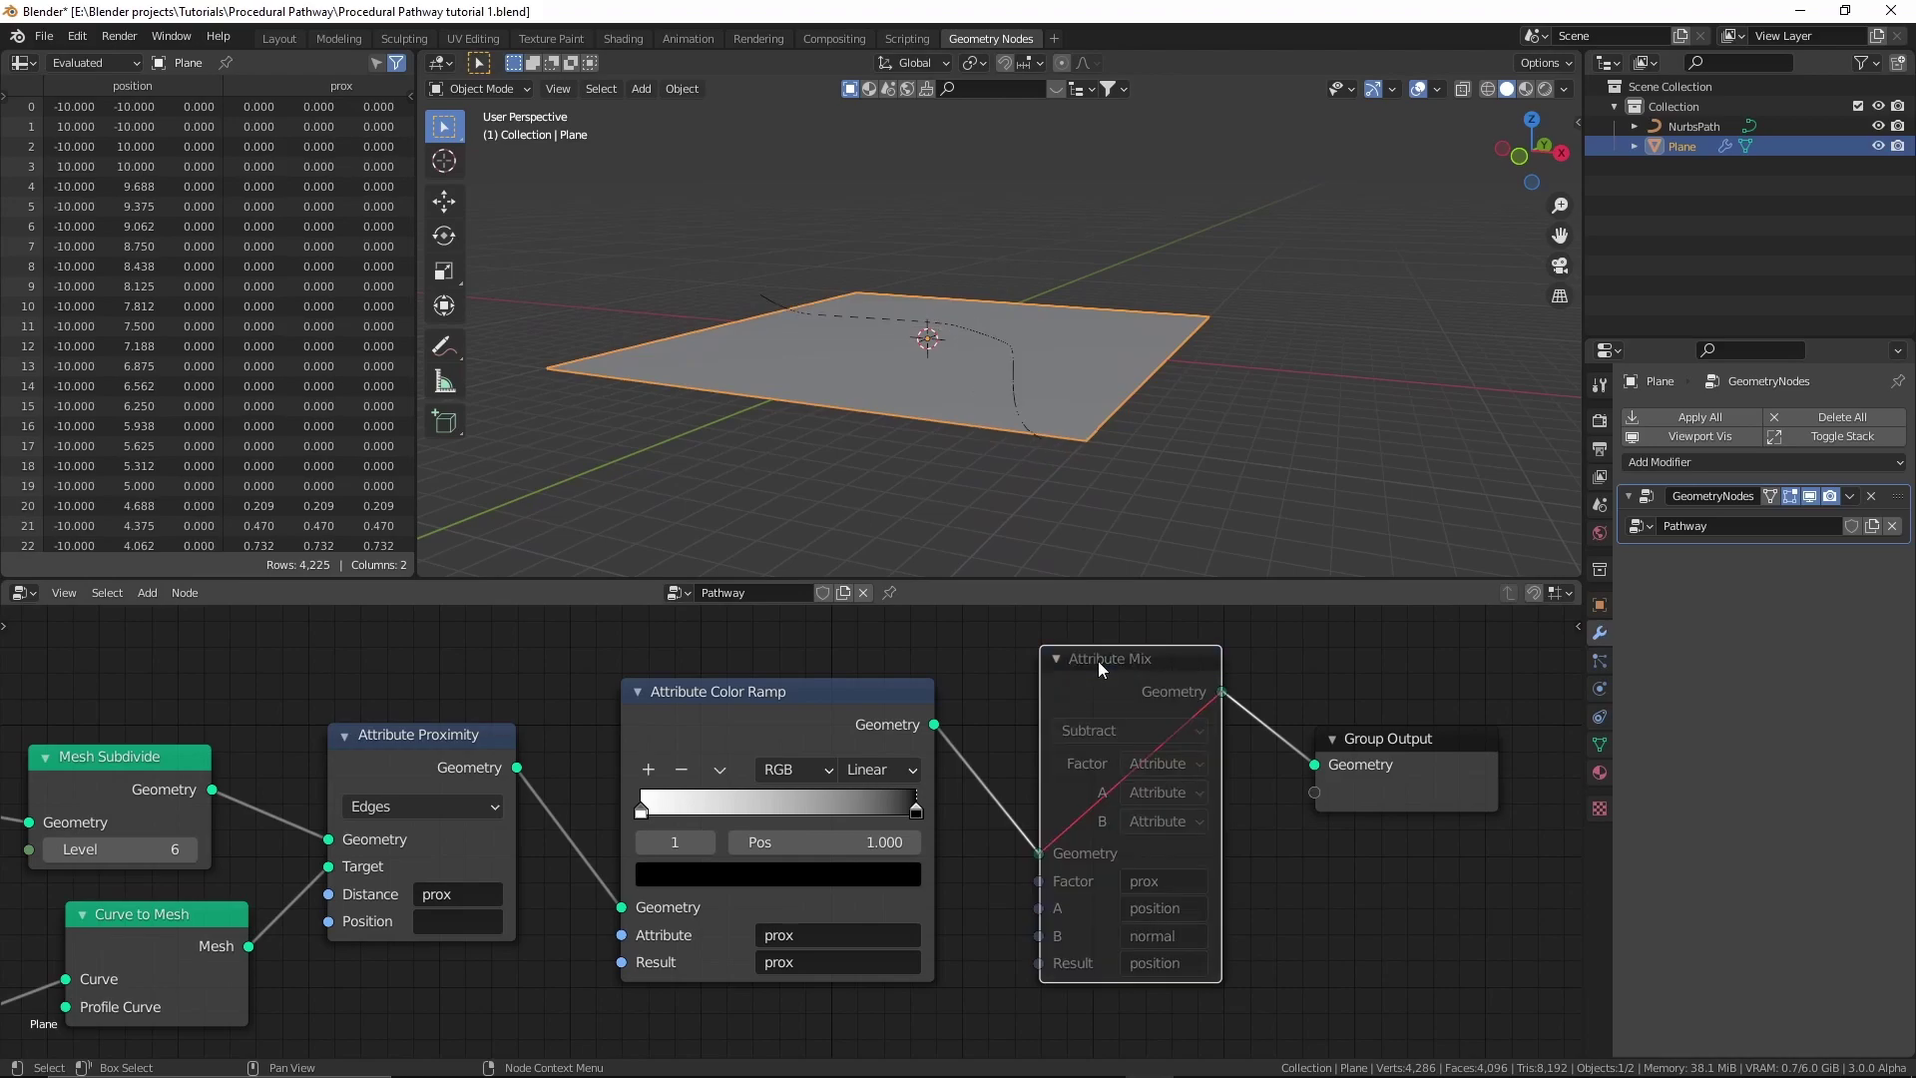
pyautogui.press('m')
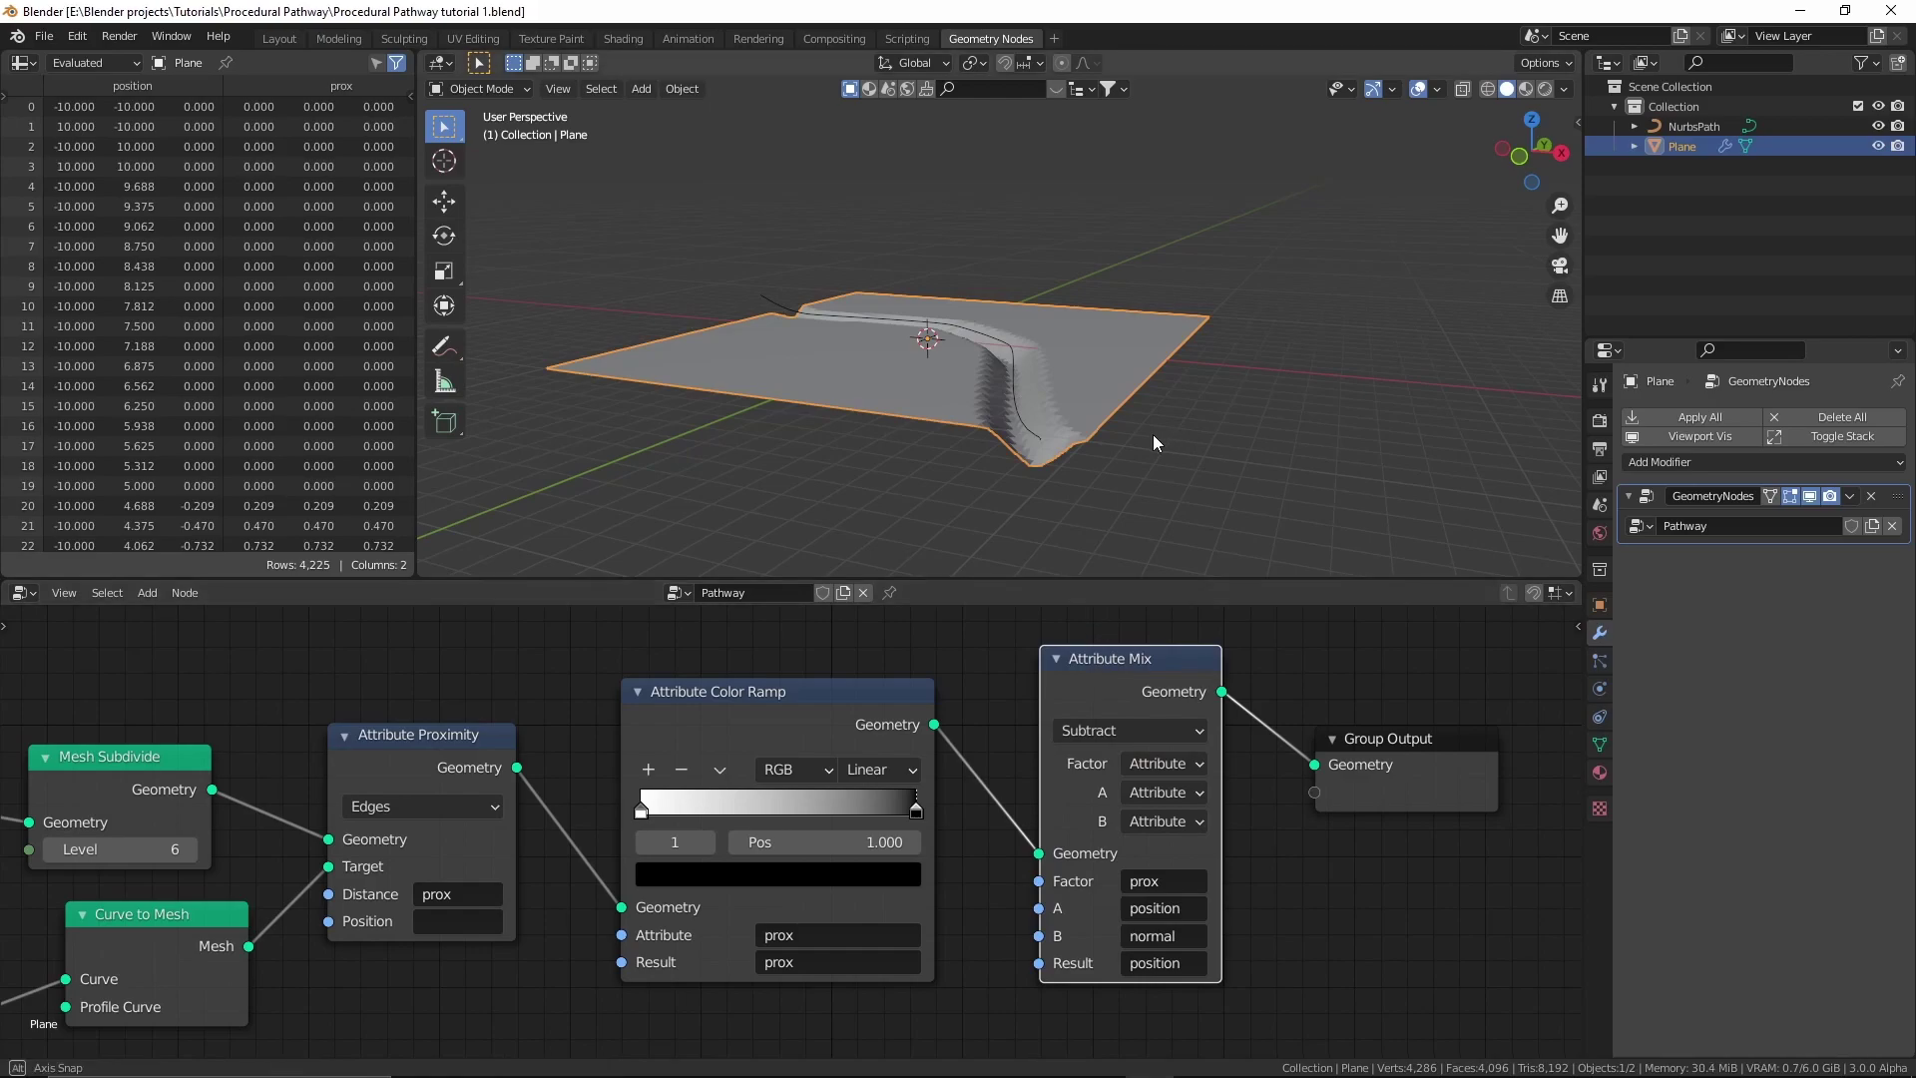
# Apply Shade Smooth to the plane and inspect the carved path.
pyautogui.moveTo(1153, 442); pyautogui.dragTo(958, 359, button='middle')
pyautogui.rightClick(724, 252)
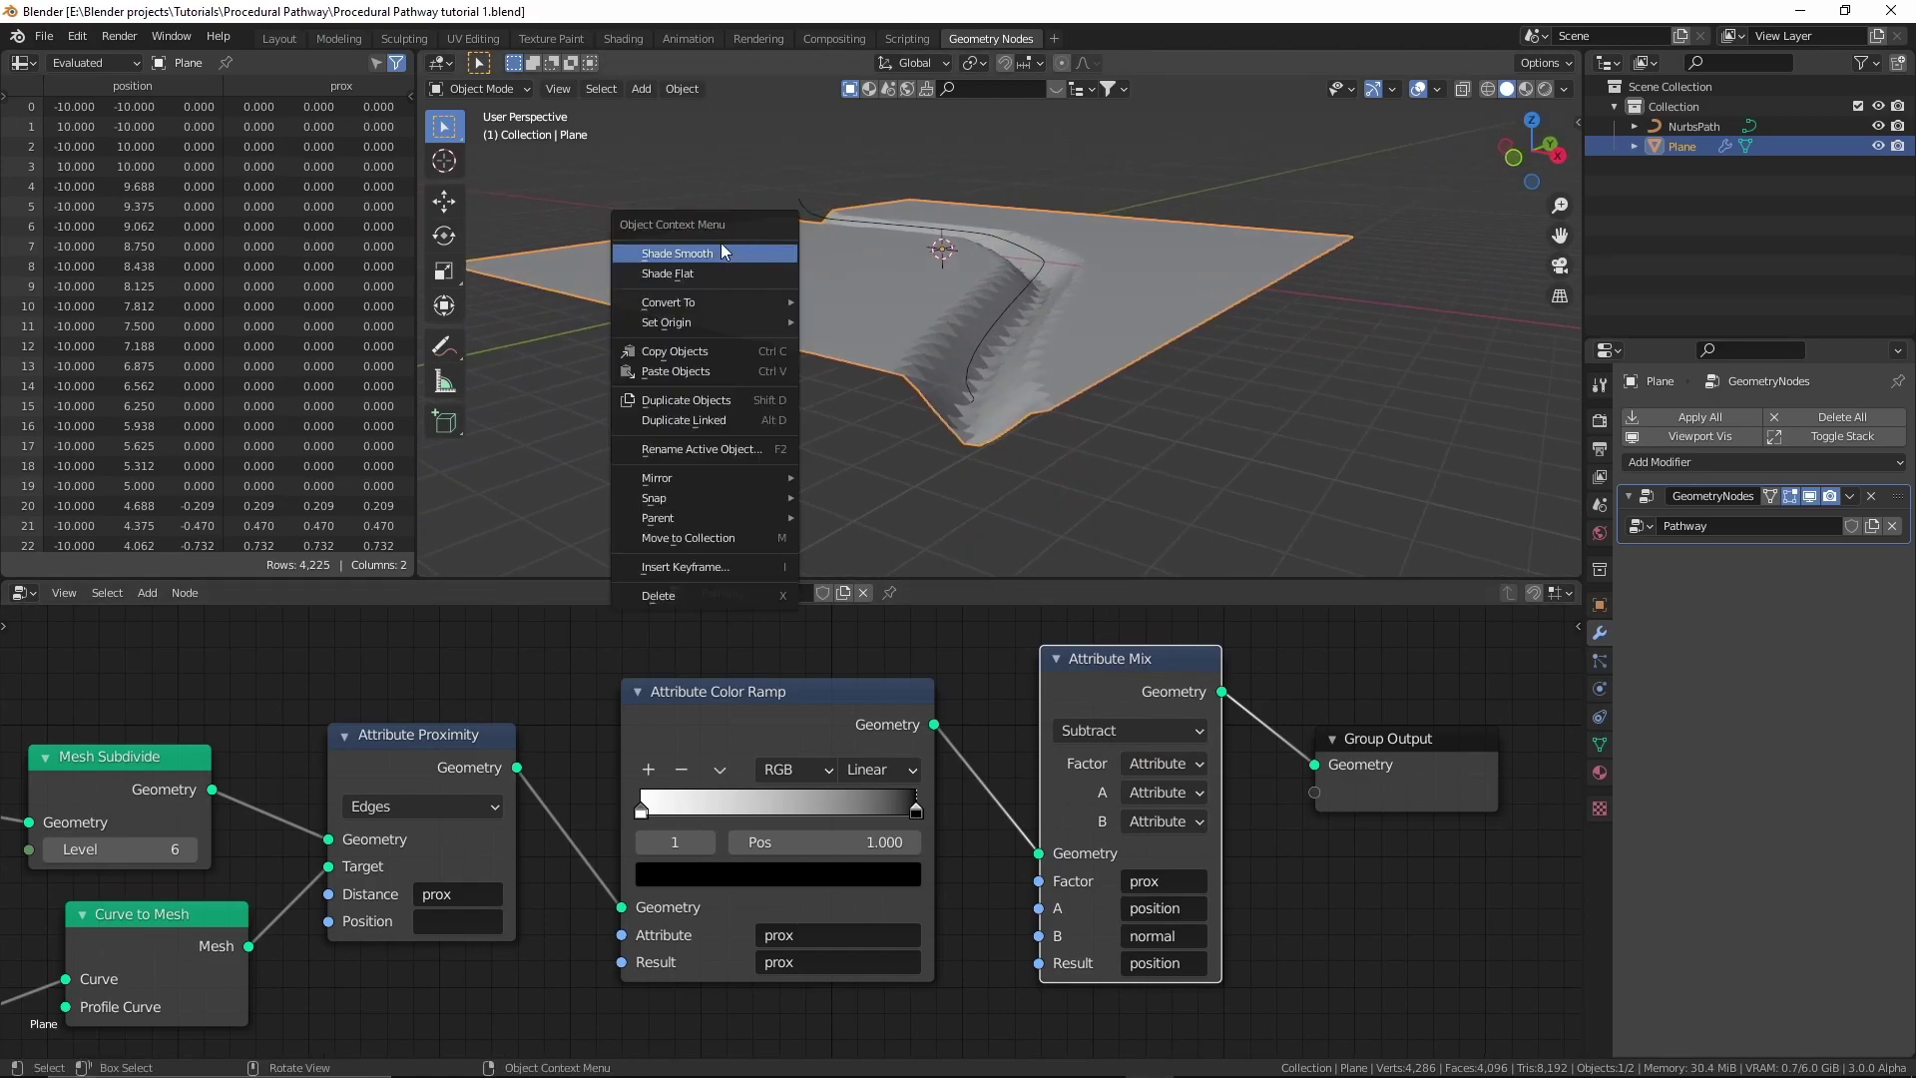
pyautogui.click(711, 253)
pyautogui.moveTo(836, 338); pyautogui.dragTo(901, 362, button='middle')
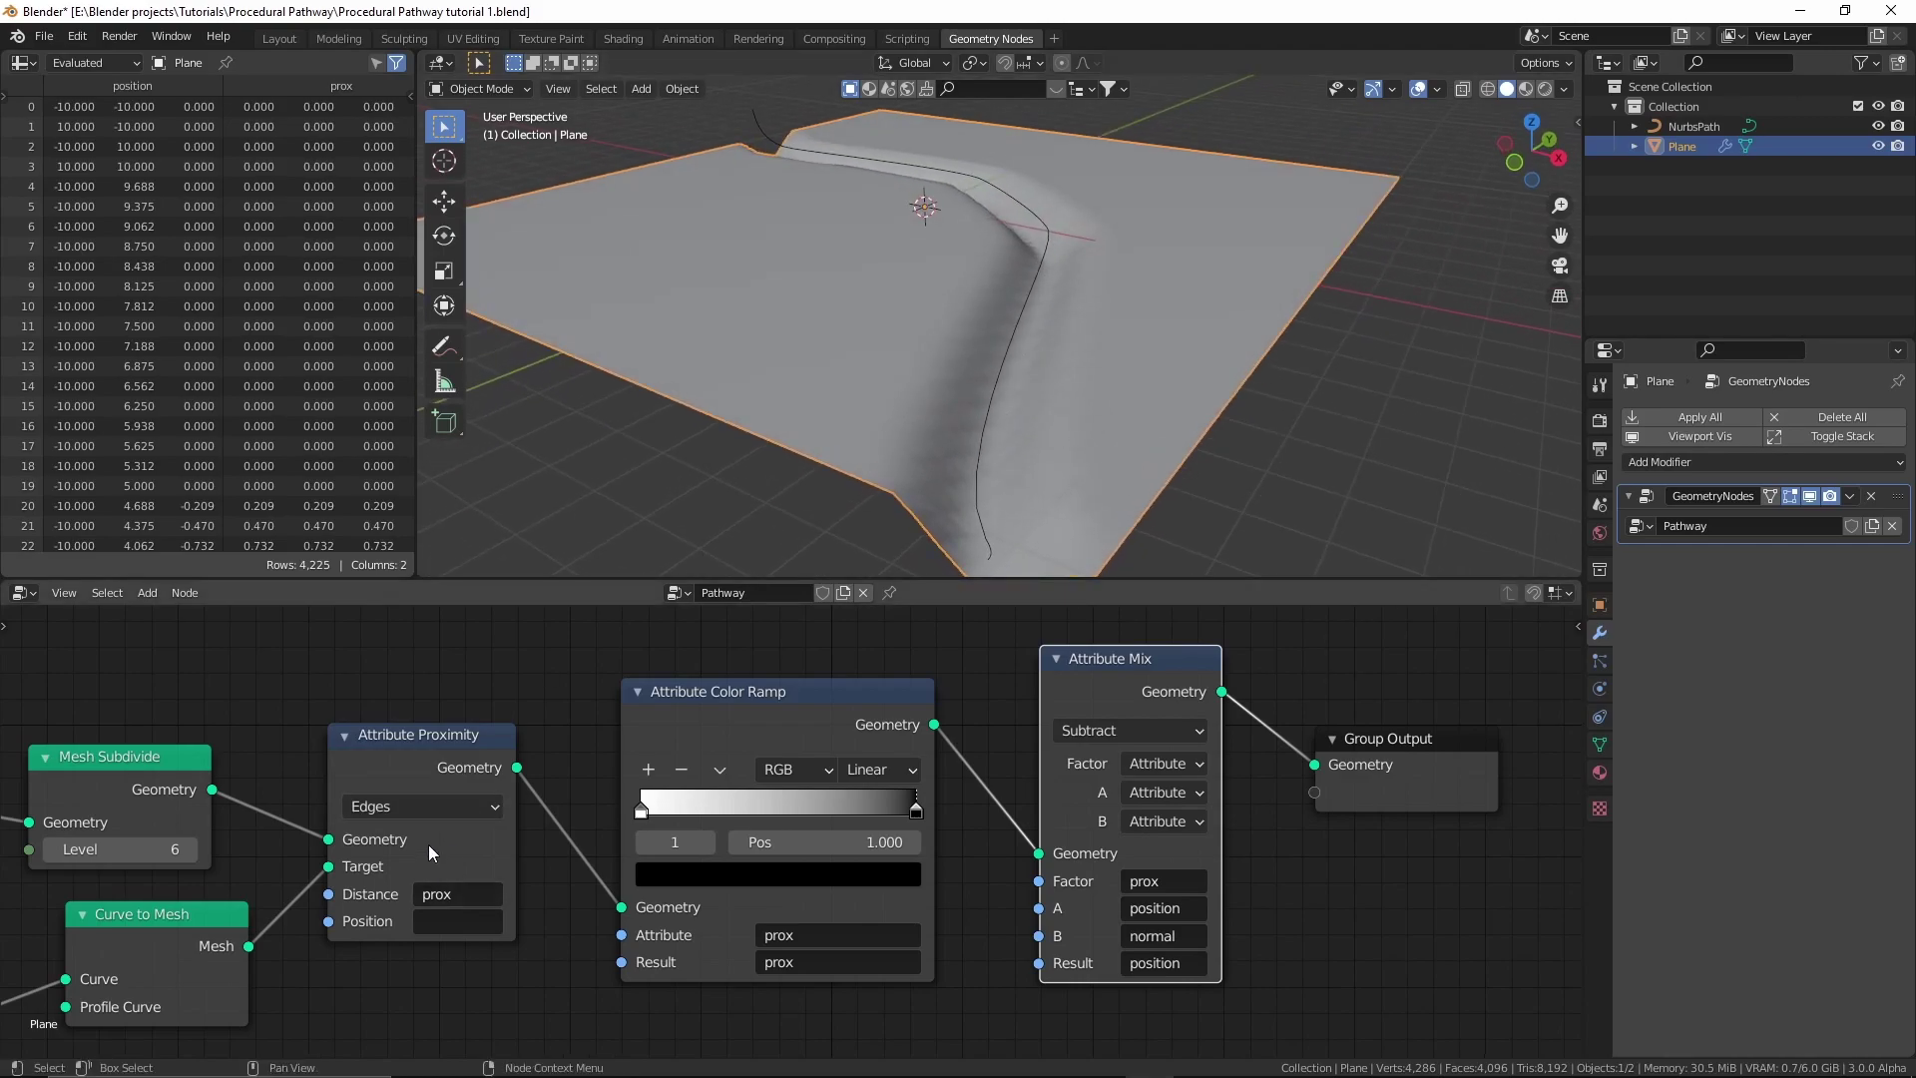
# Try a Mesh Subdivide level of 7.
pyautogui.keyDown('ctrl'); pyautogui.hscroll(-5, 428, 844); pyautogui.keyUp('ctrl')
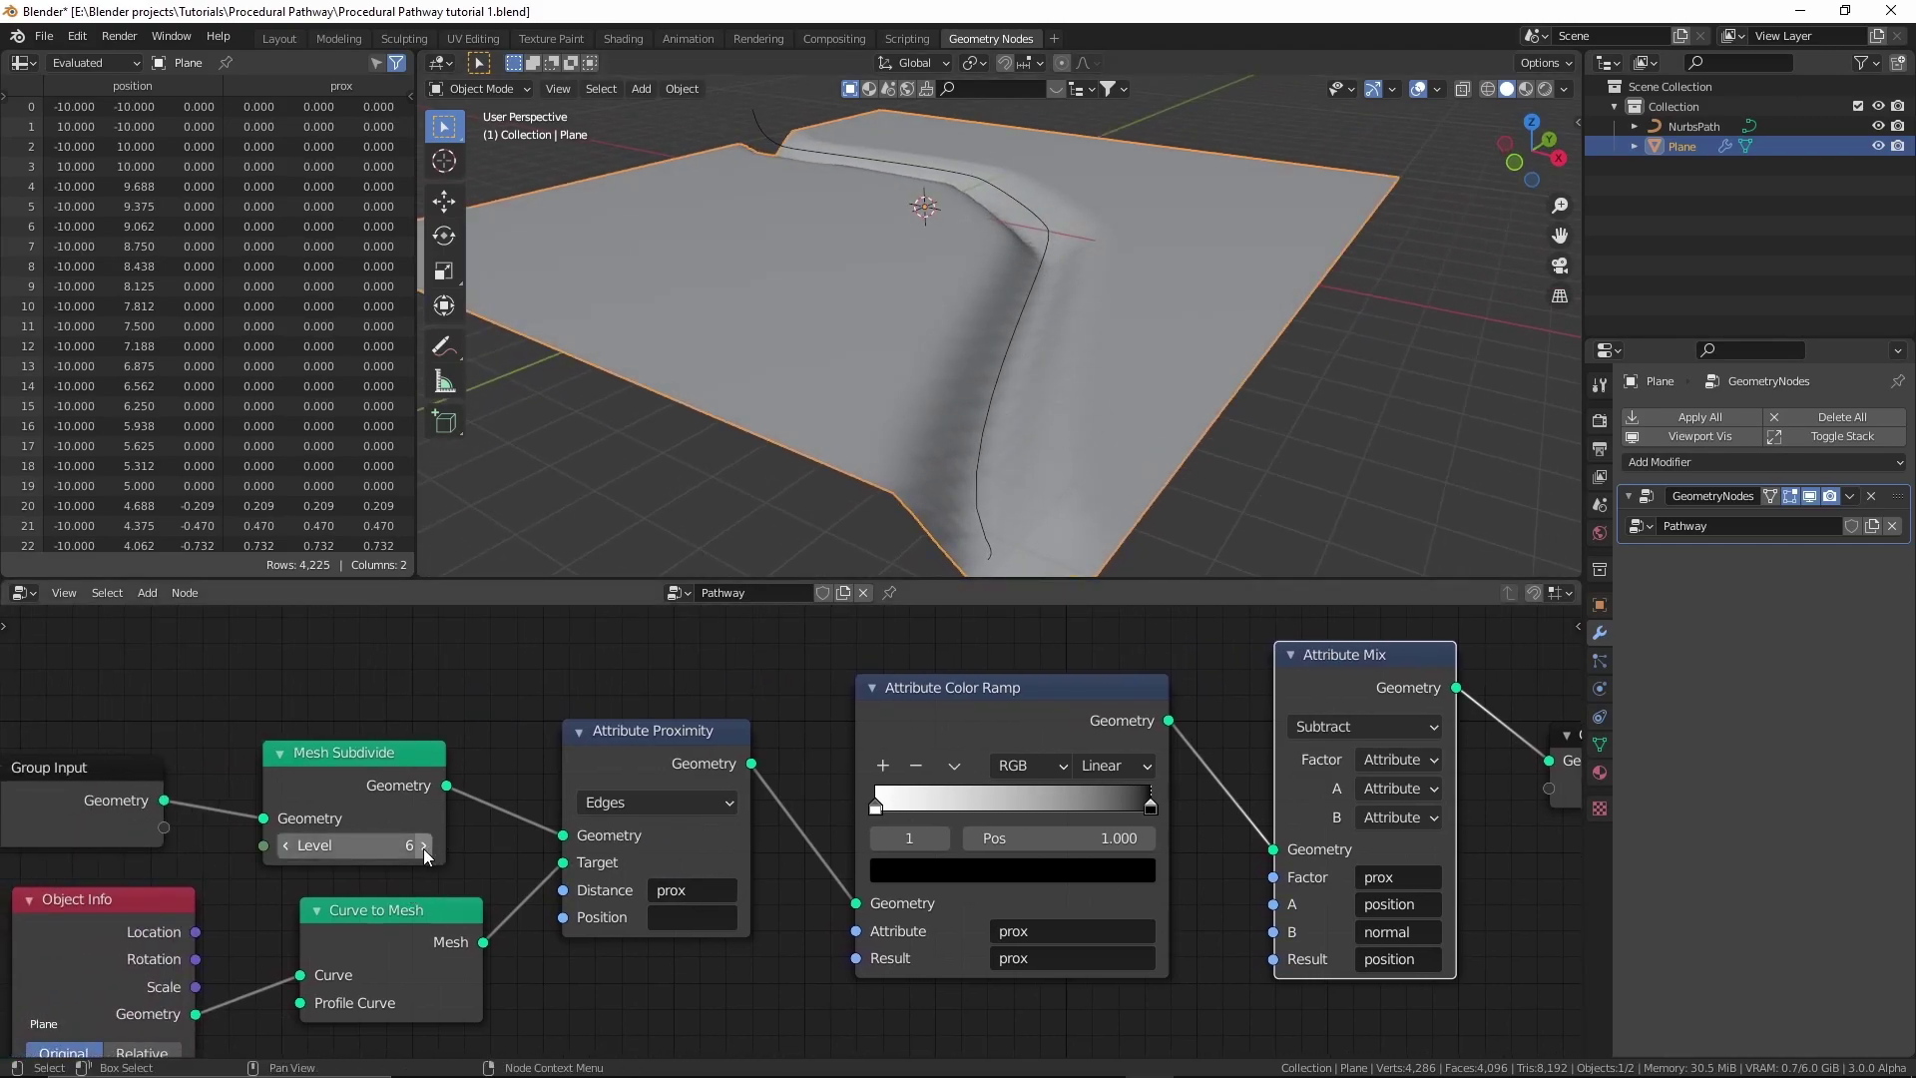
pyautogui.click(398, 849)
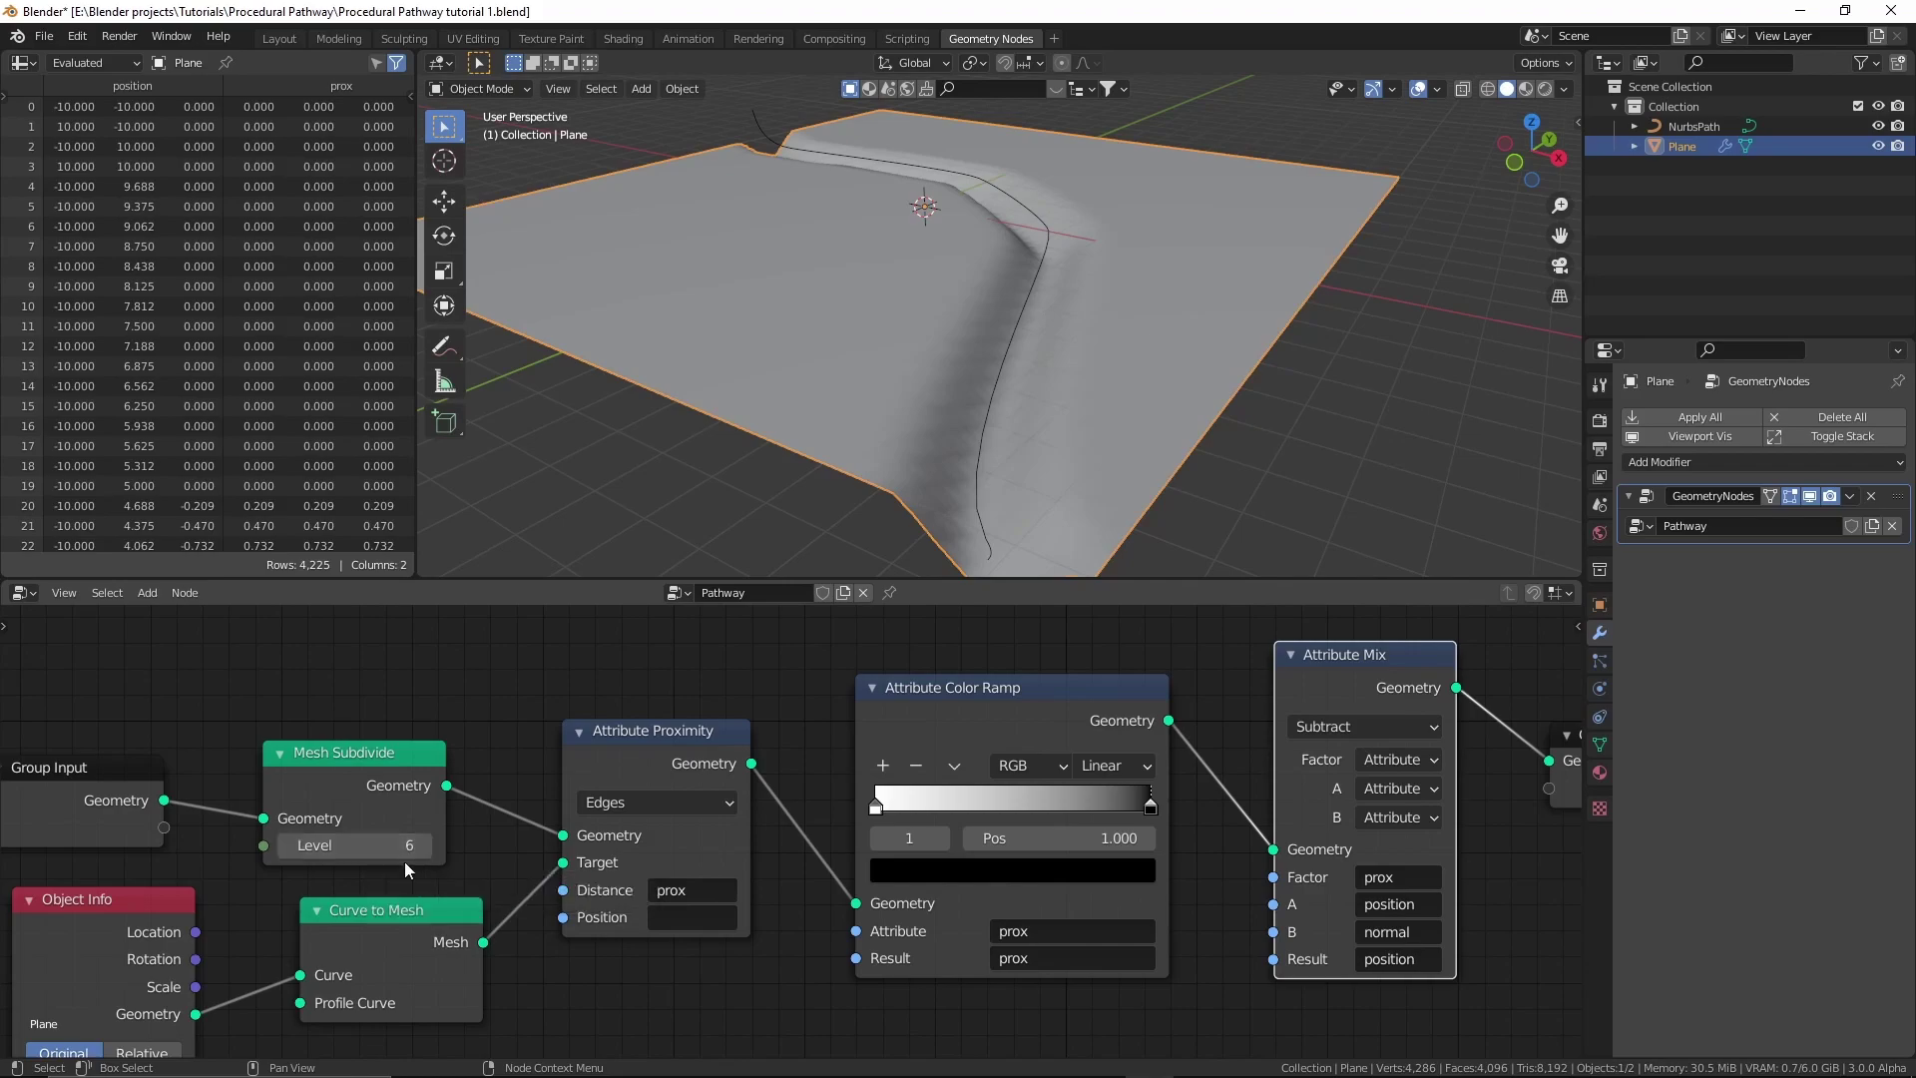
pyautogui.write('7')
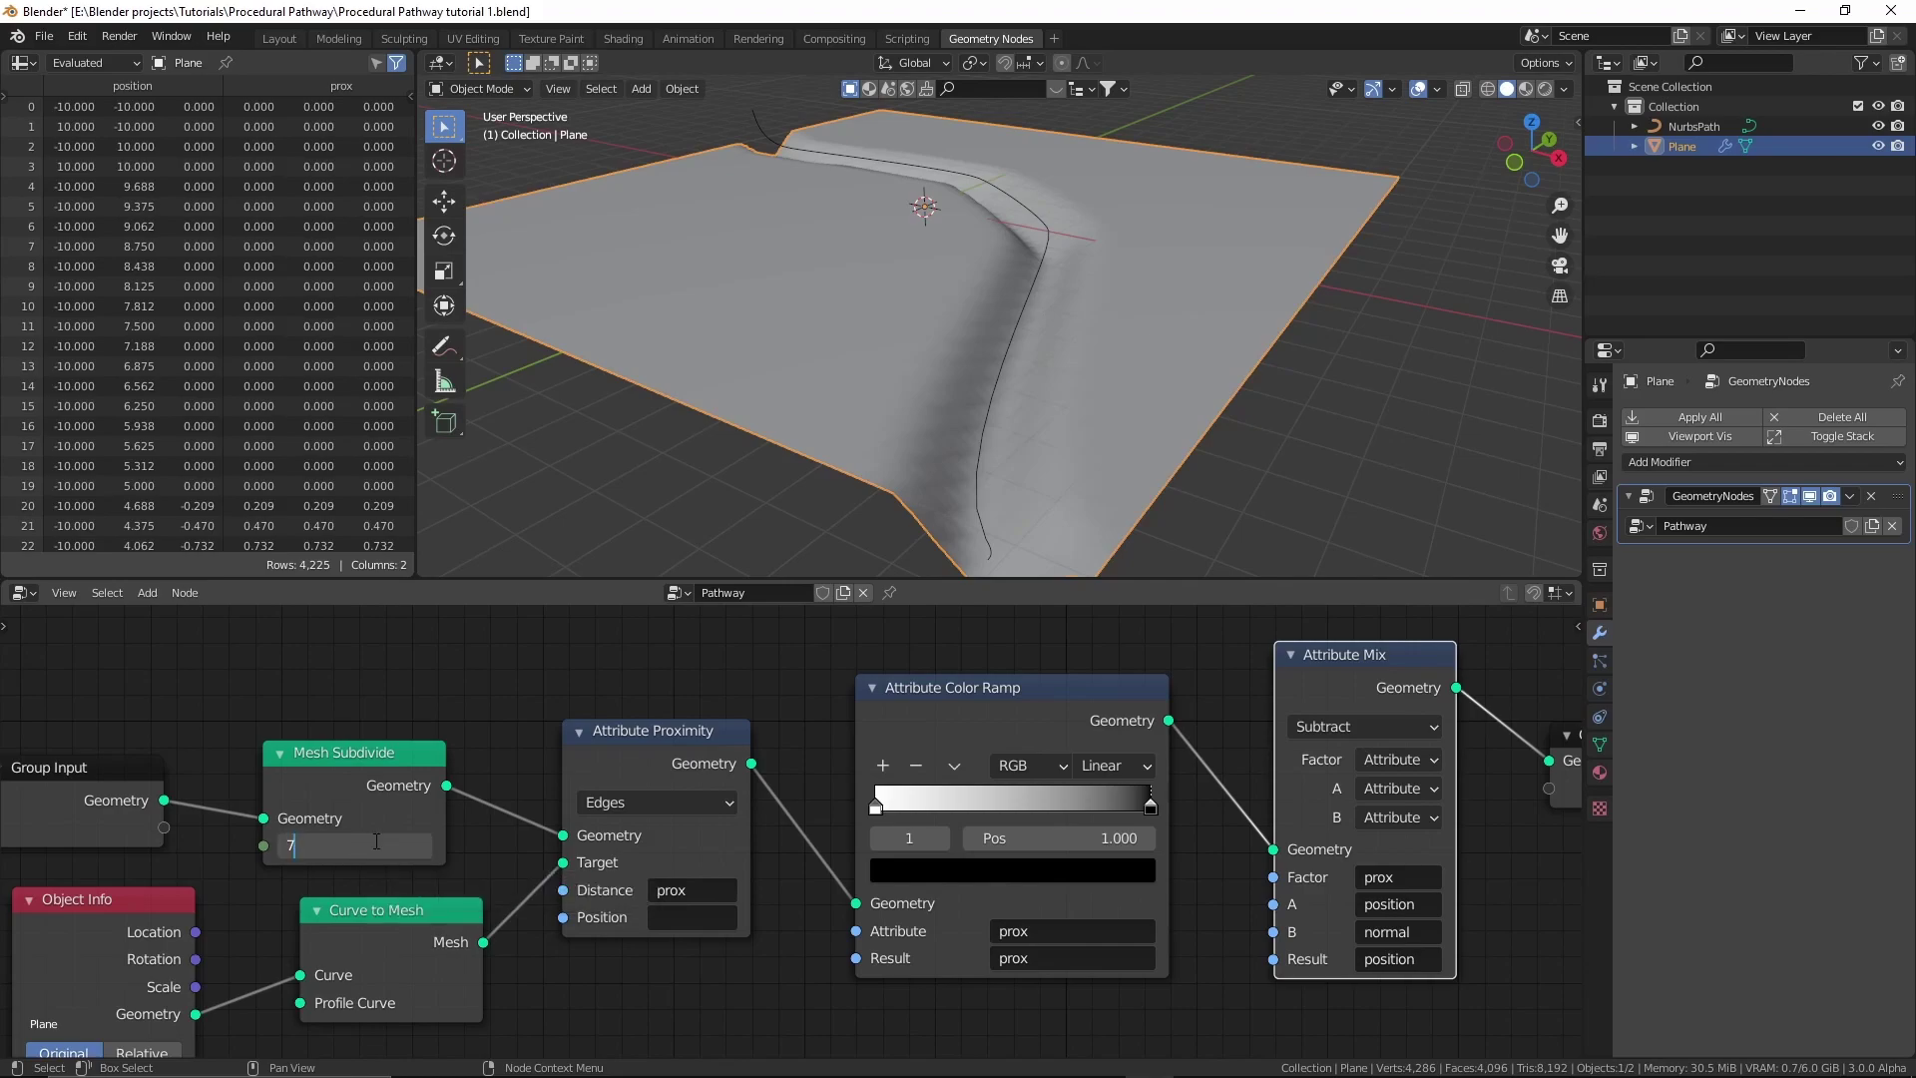
pyautogui.press('Return')
pyautogui.hotkey('ctrl', 'z')
# Add a Smooth modifier to the plane and set its Repeat to 11.
pyautogui.click(1723, 457)
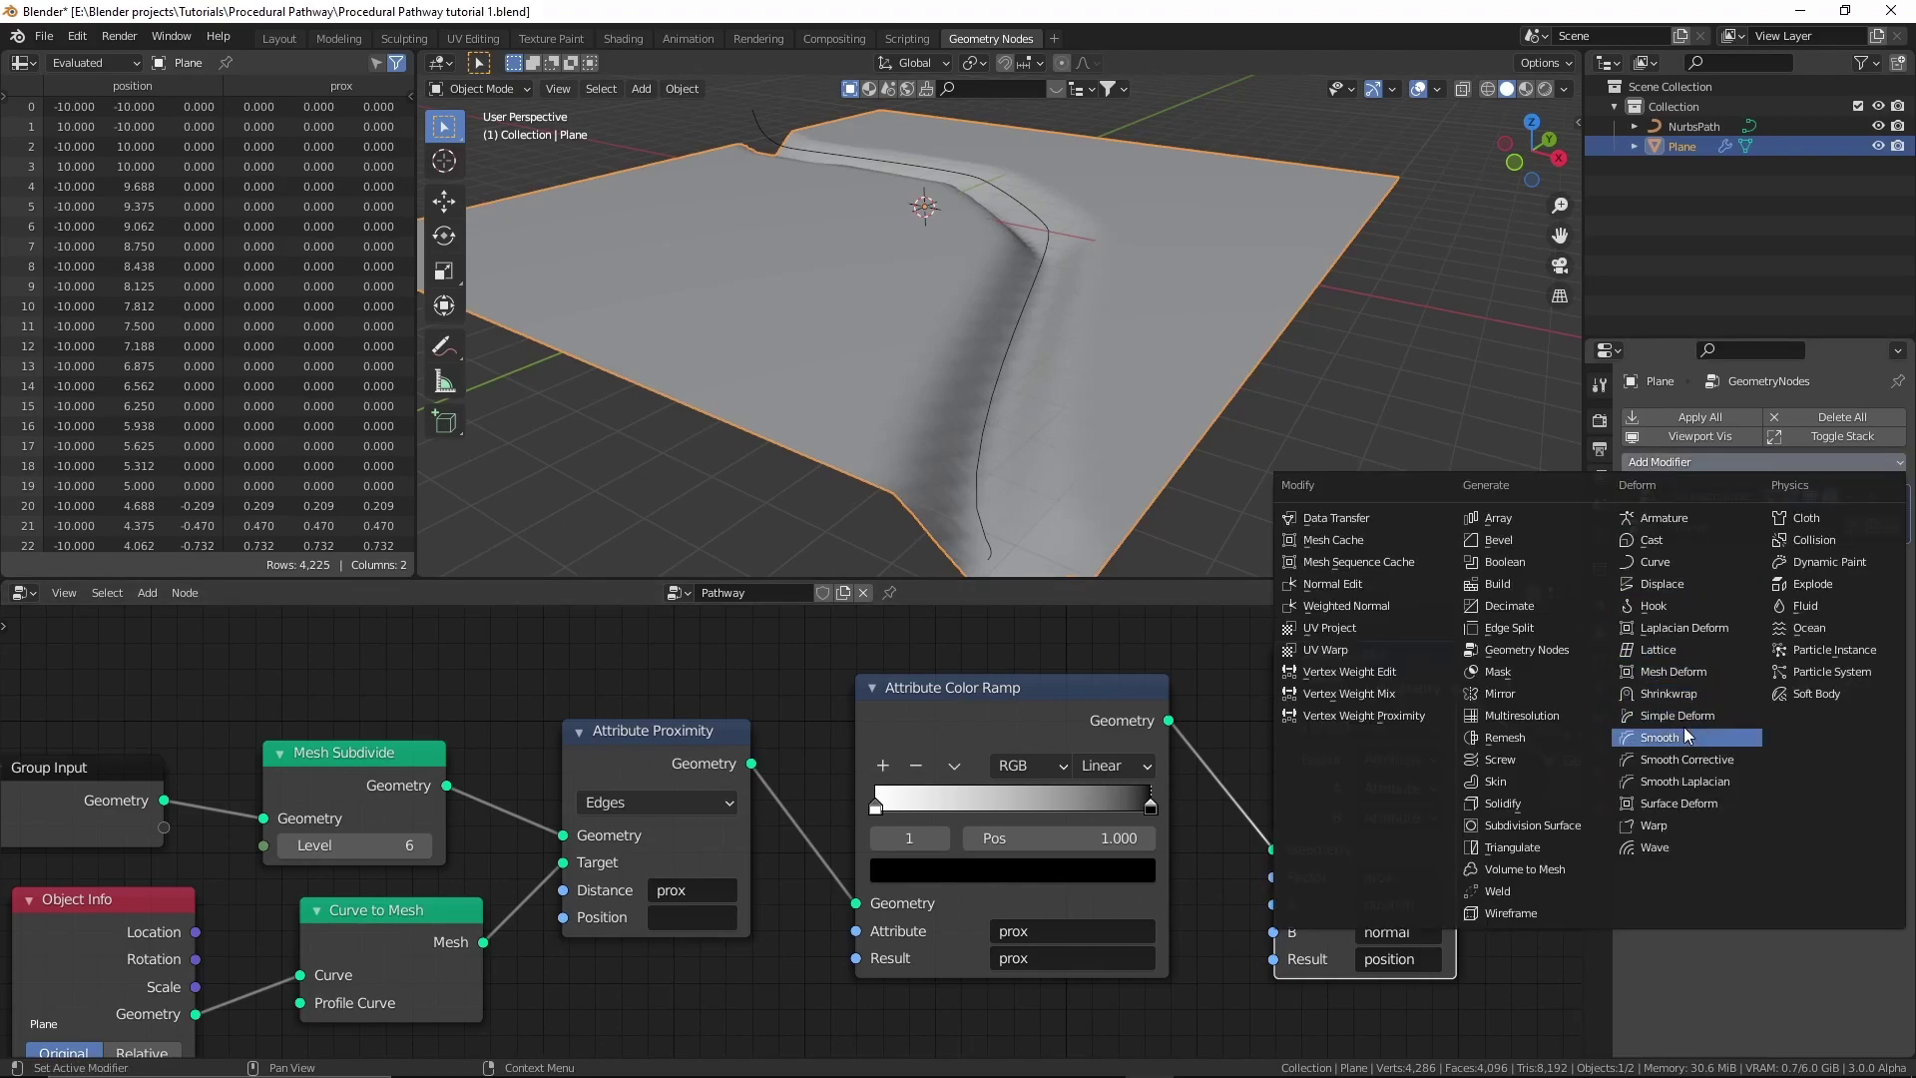
pyautogui.click(1660, 737)
pyautogui.moveTo(1391, 518); pyautogui.dragTo(1117, 301, button='middle')
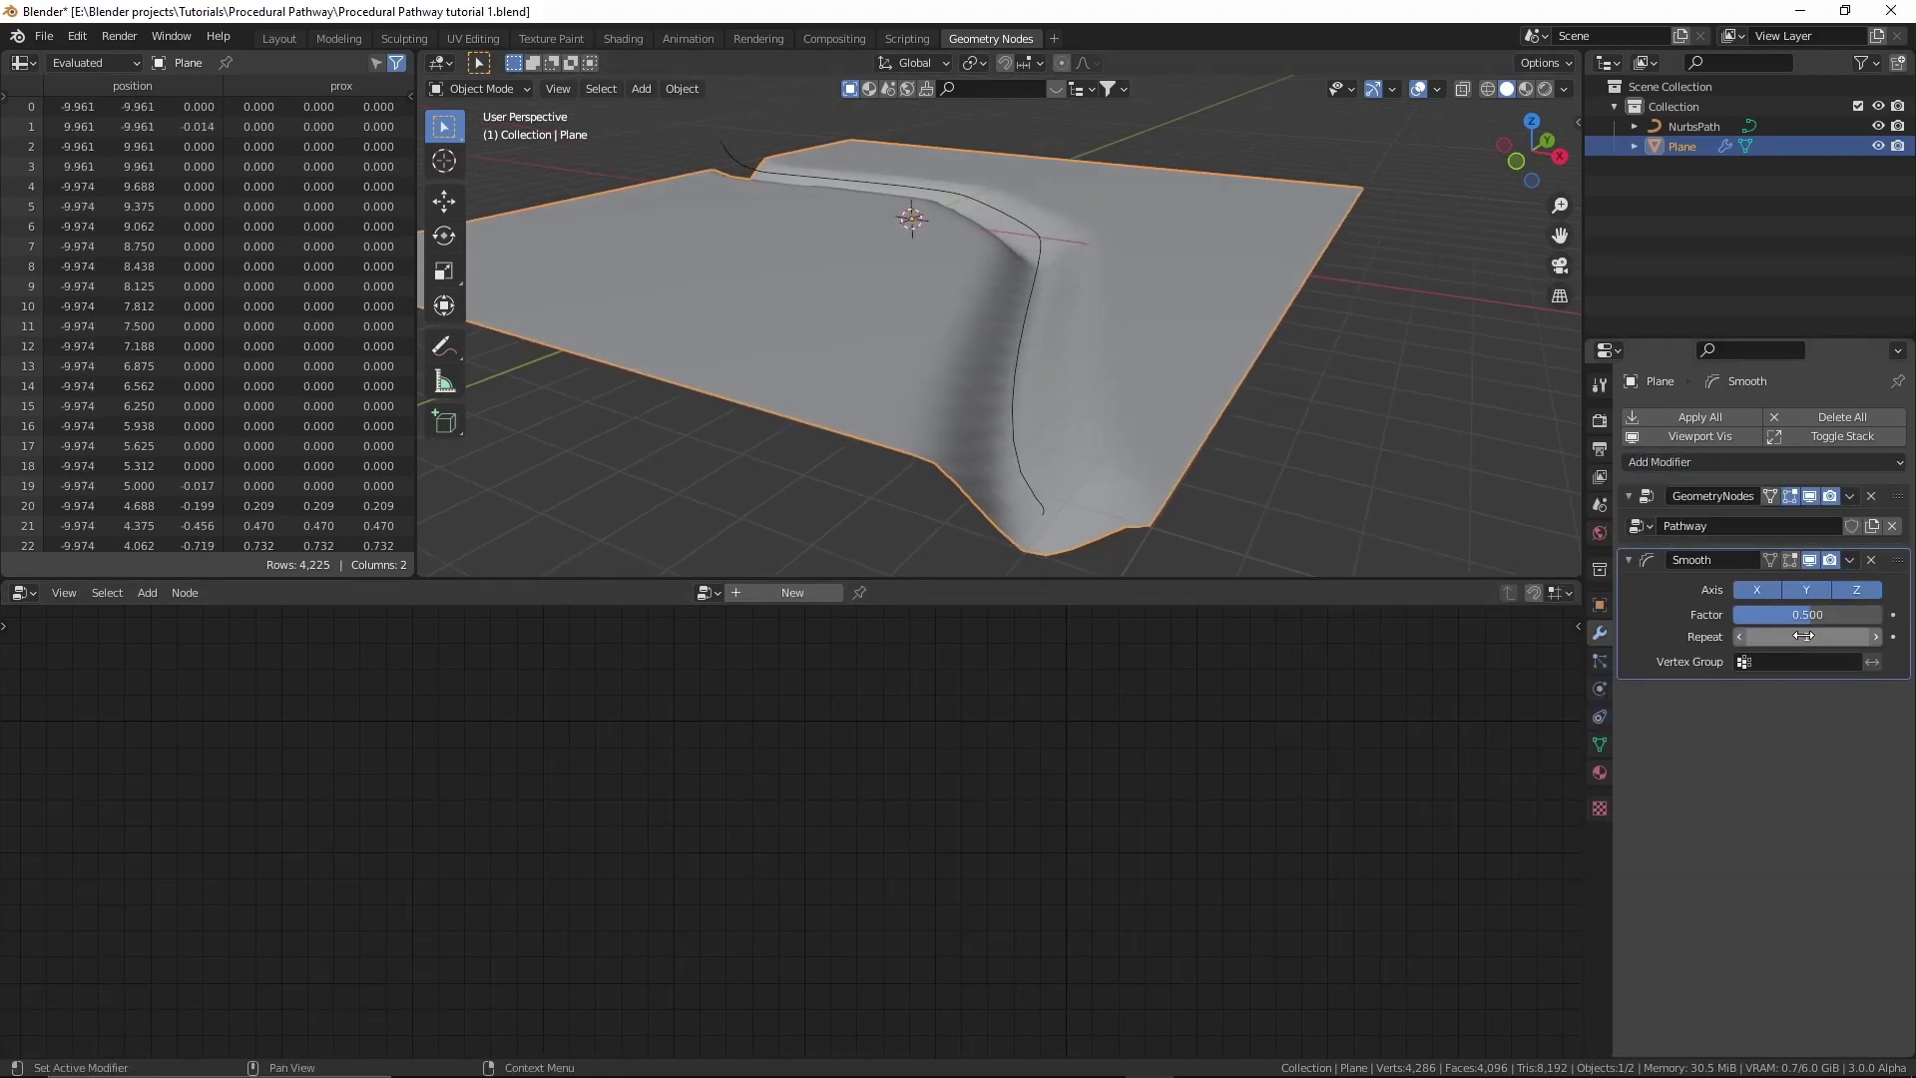
pyautogui.moveTo(1796, 628); pyautogui.dragTo(1876, 628)
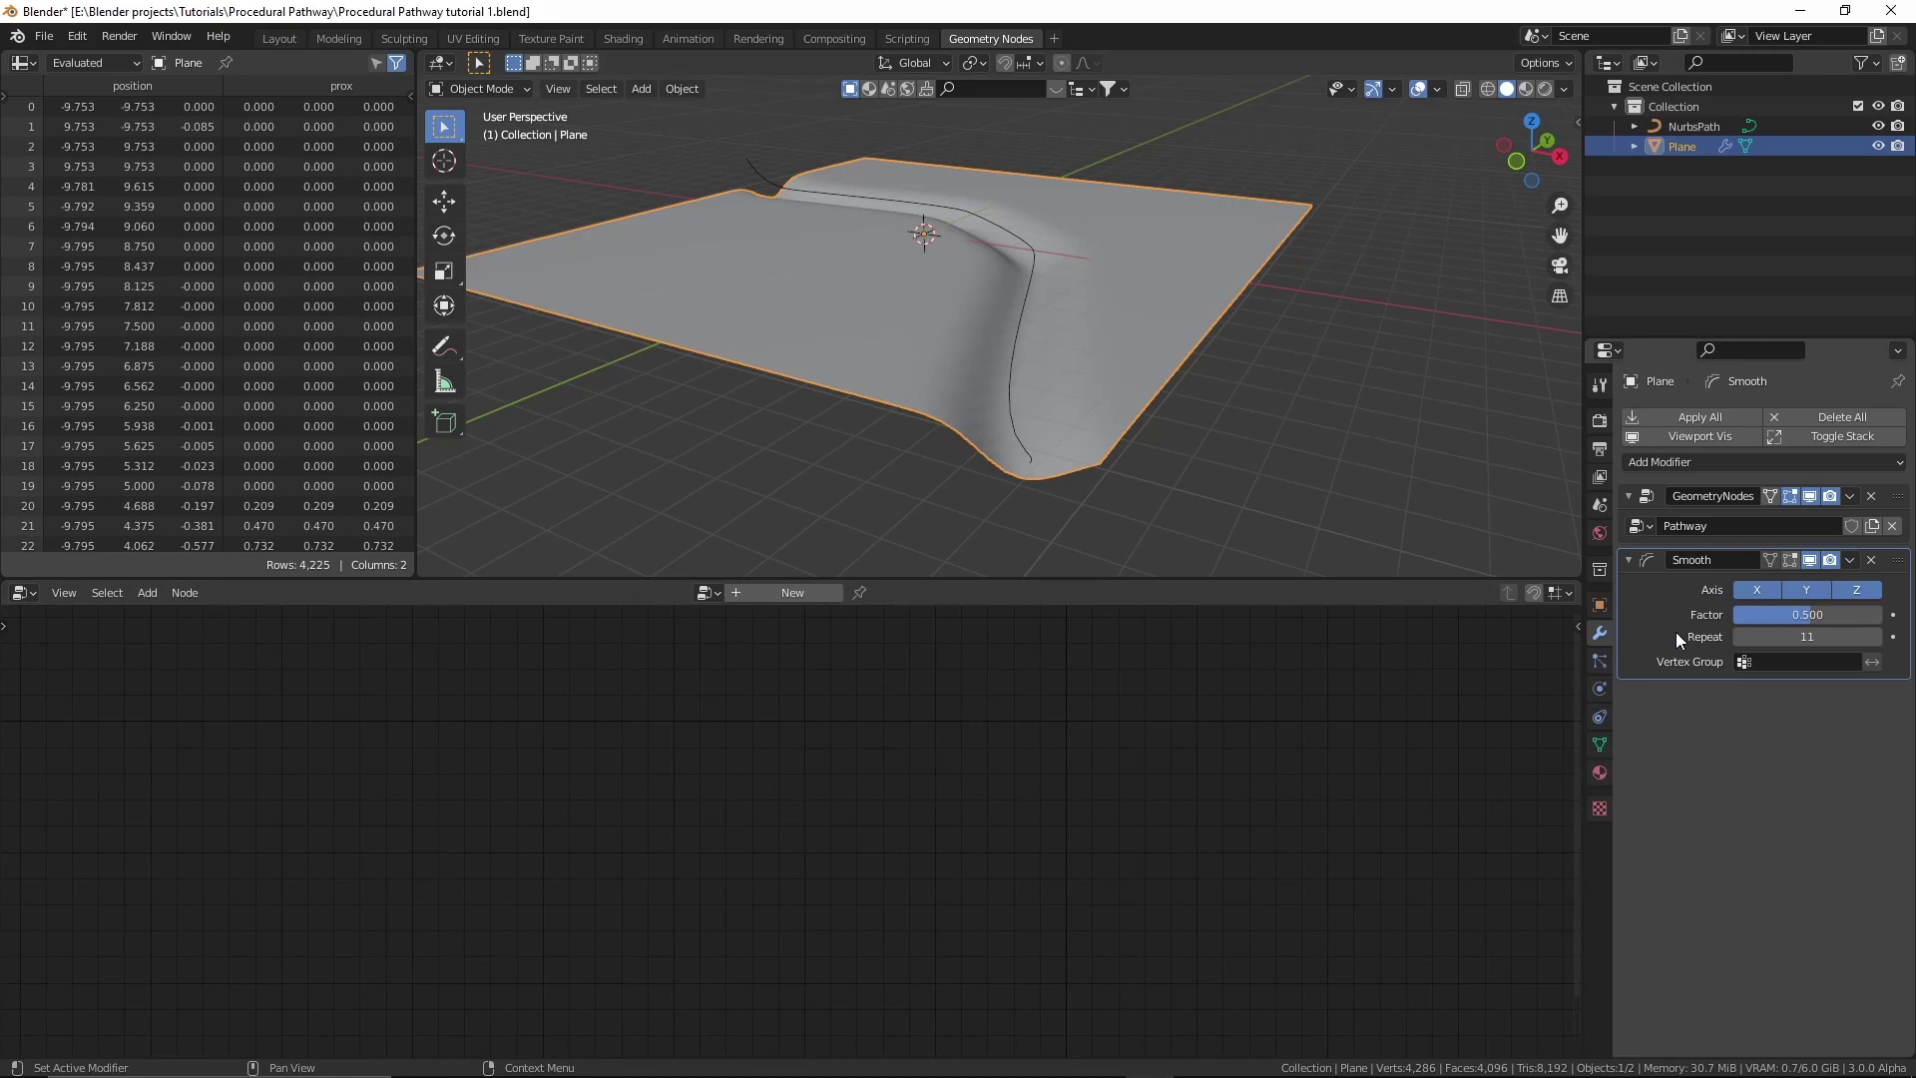
# Bring back the Pathway node tree and insert an Attribute Math node between Attribute Proximity and Attribute Color Ramp.
pyautogui.click(1674, 511)
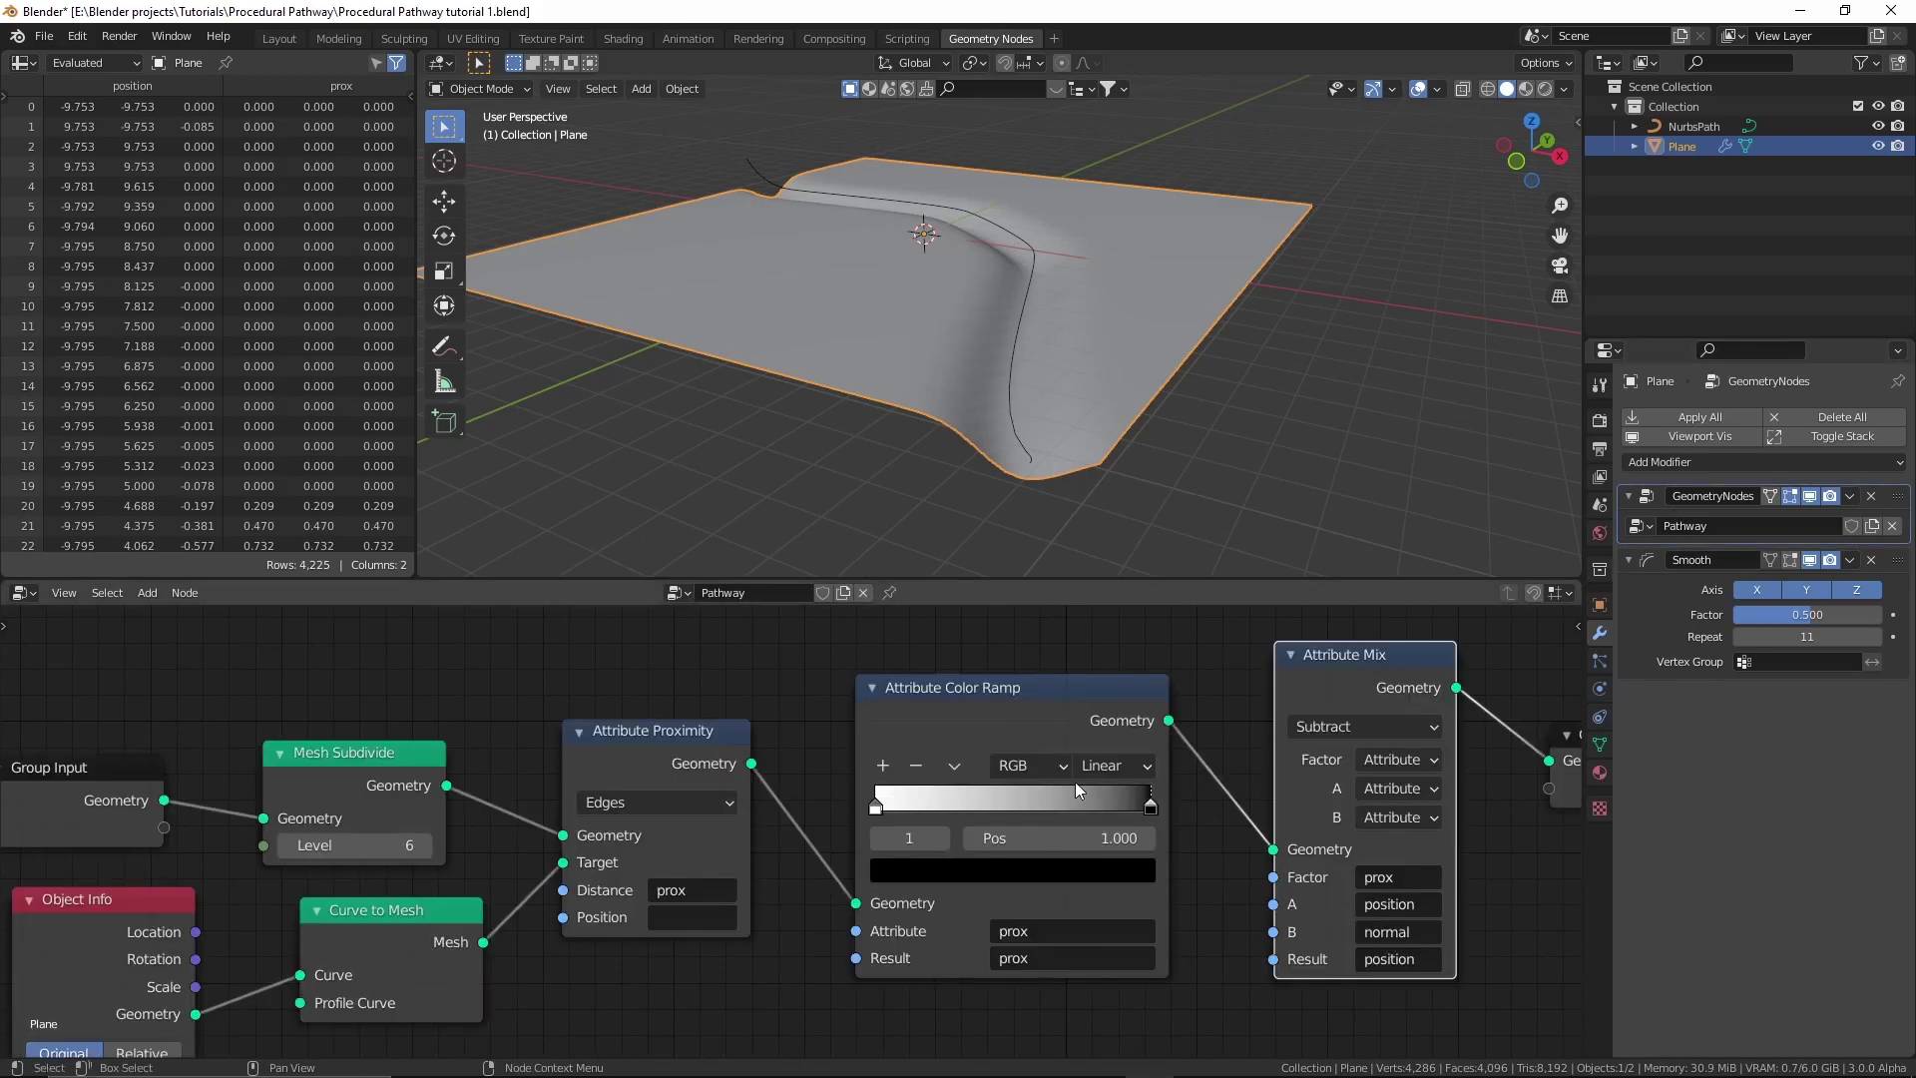
pyautogui.moveTo(1272, 527); pyautogui.dragTo(1020, 327, button='middle')
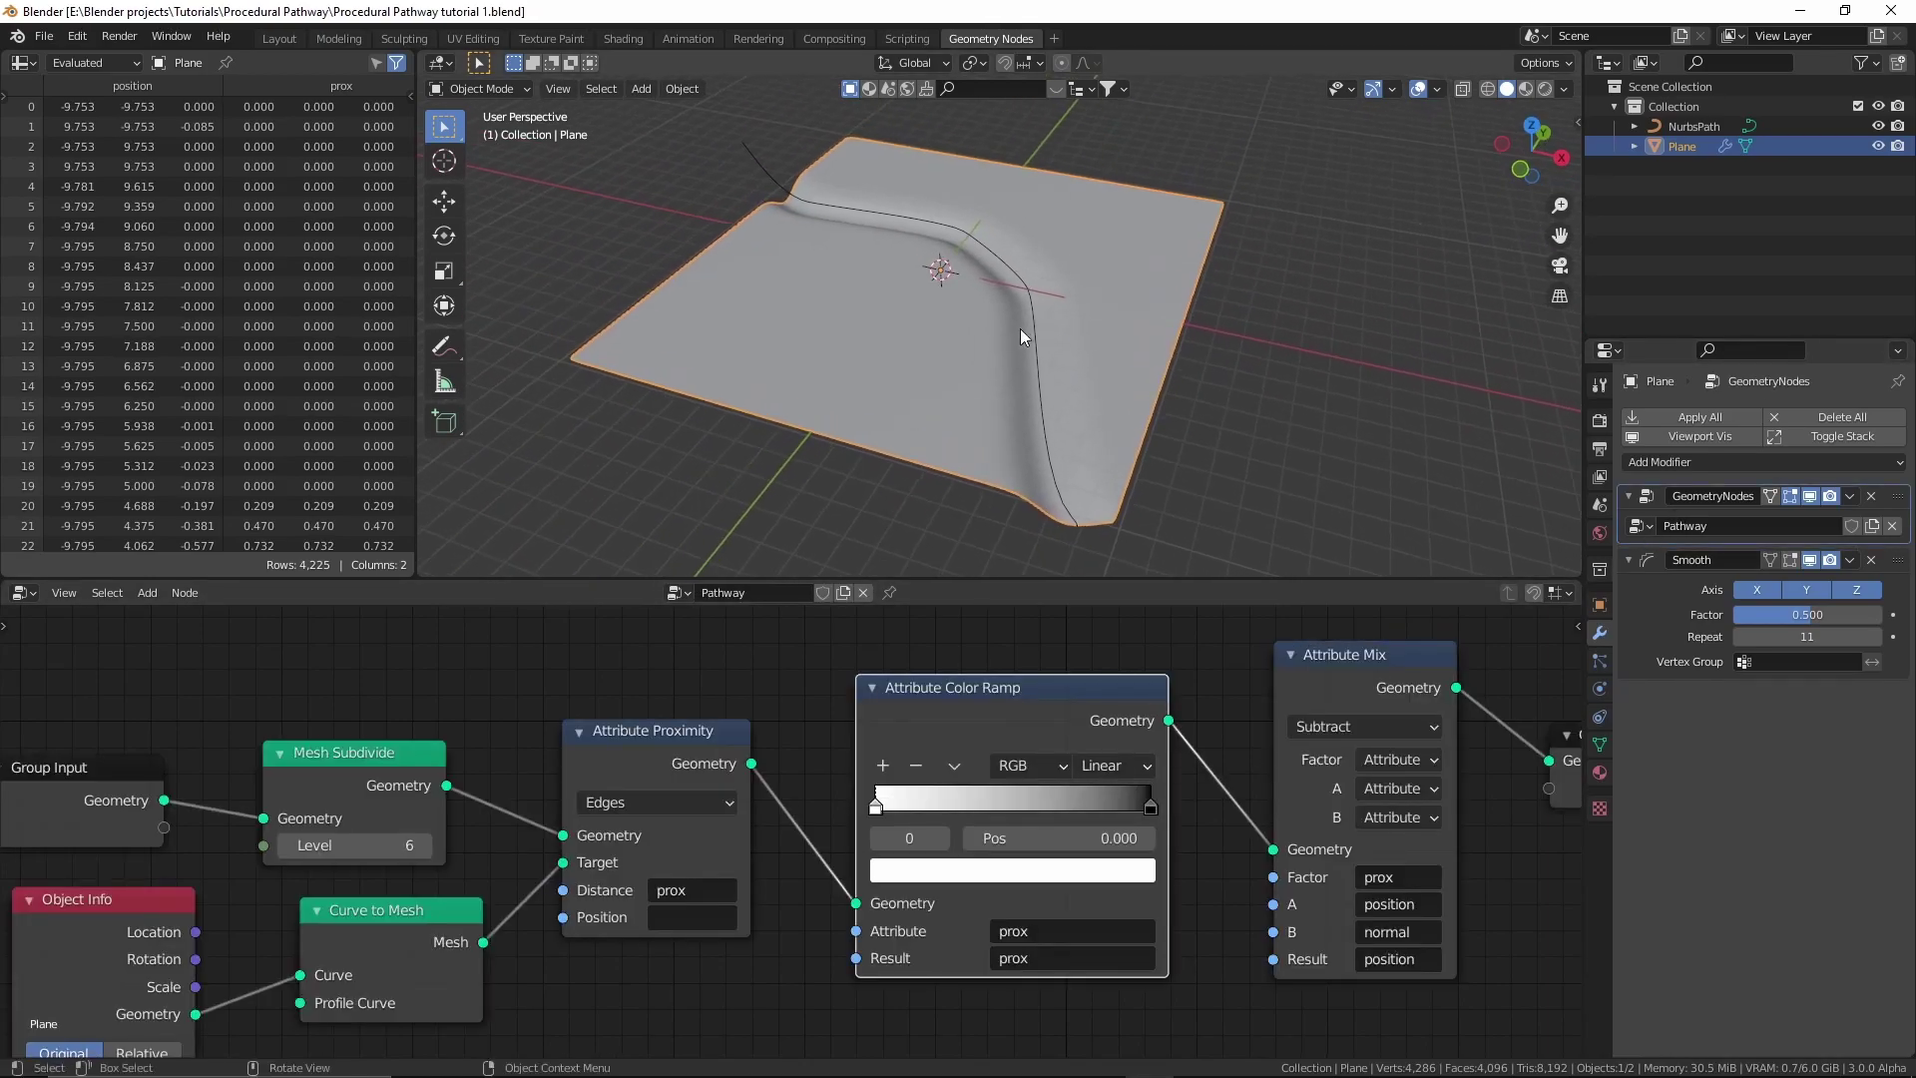
pyautogui.scroll(-2, 777, 810)
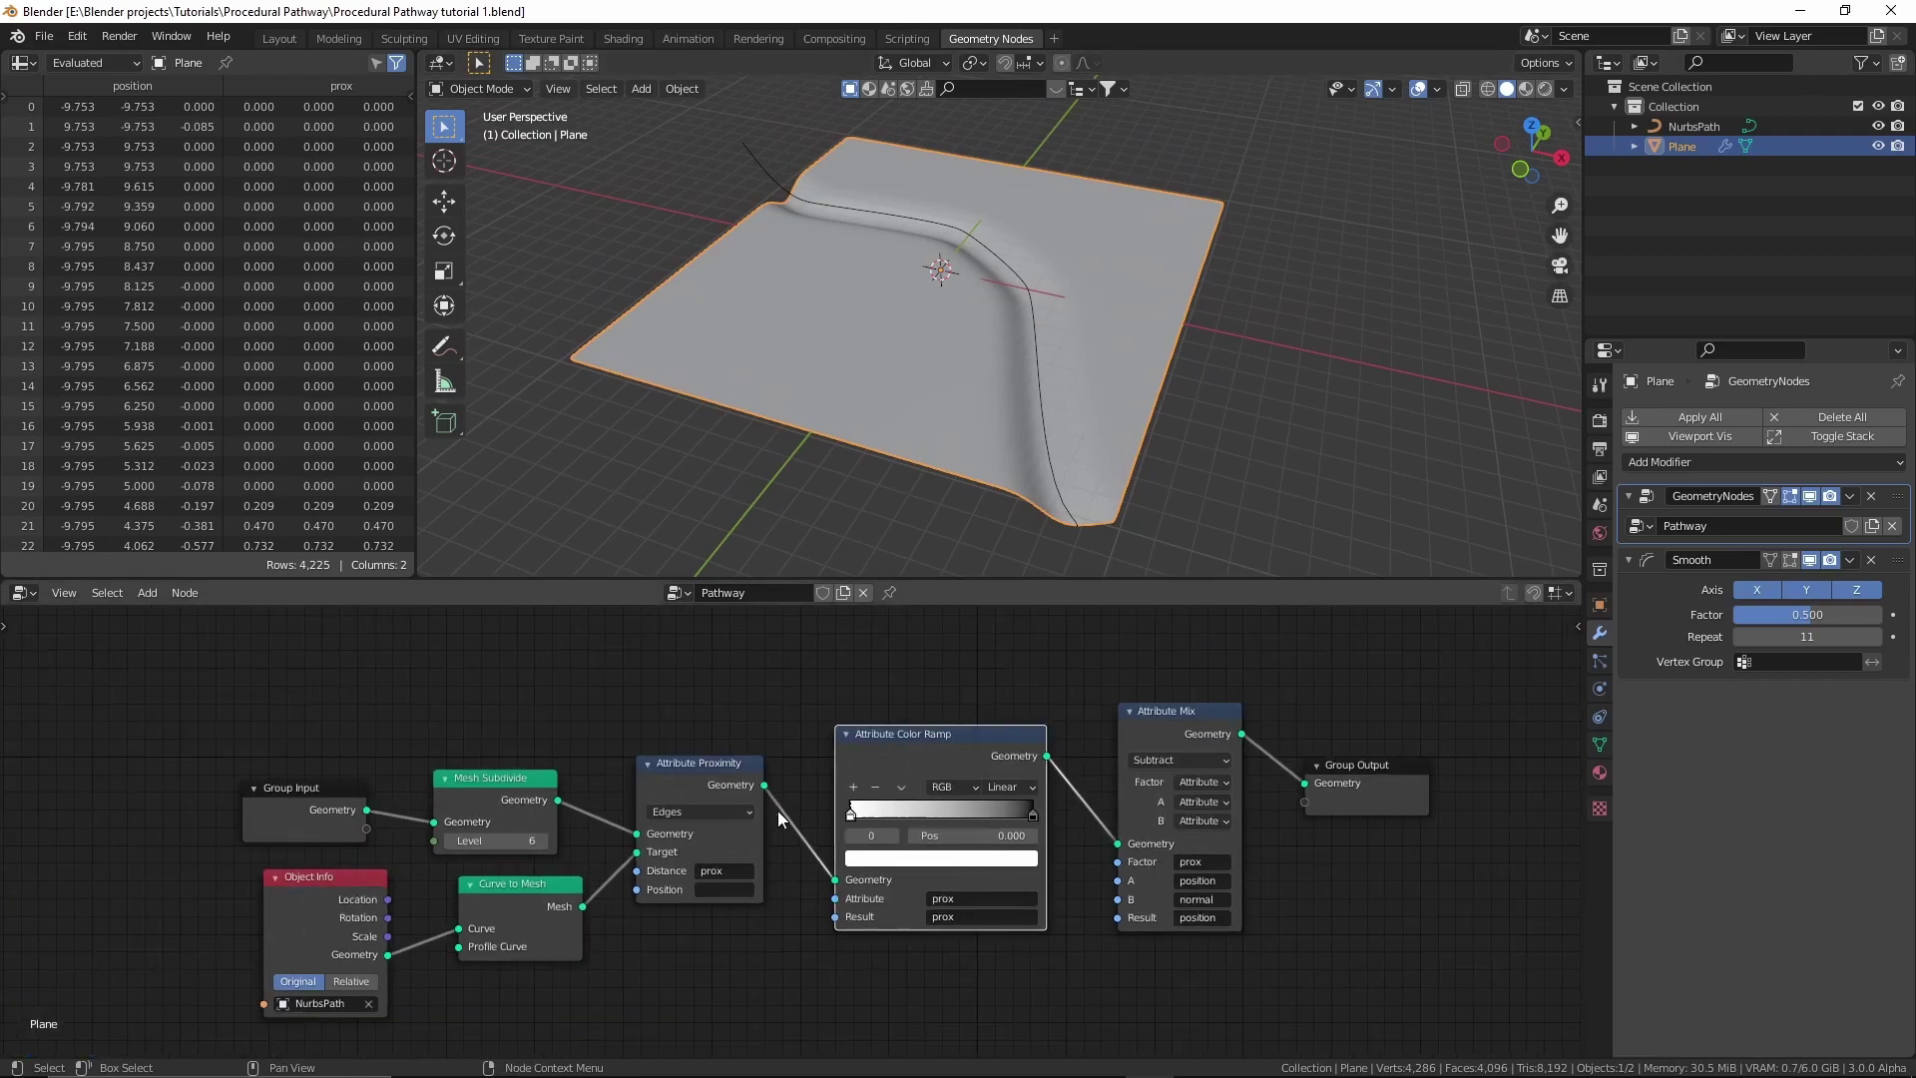
pyautogui.hotkey('shift', 'a')
pyautogui.write('a')
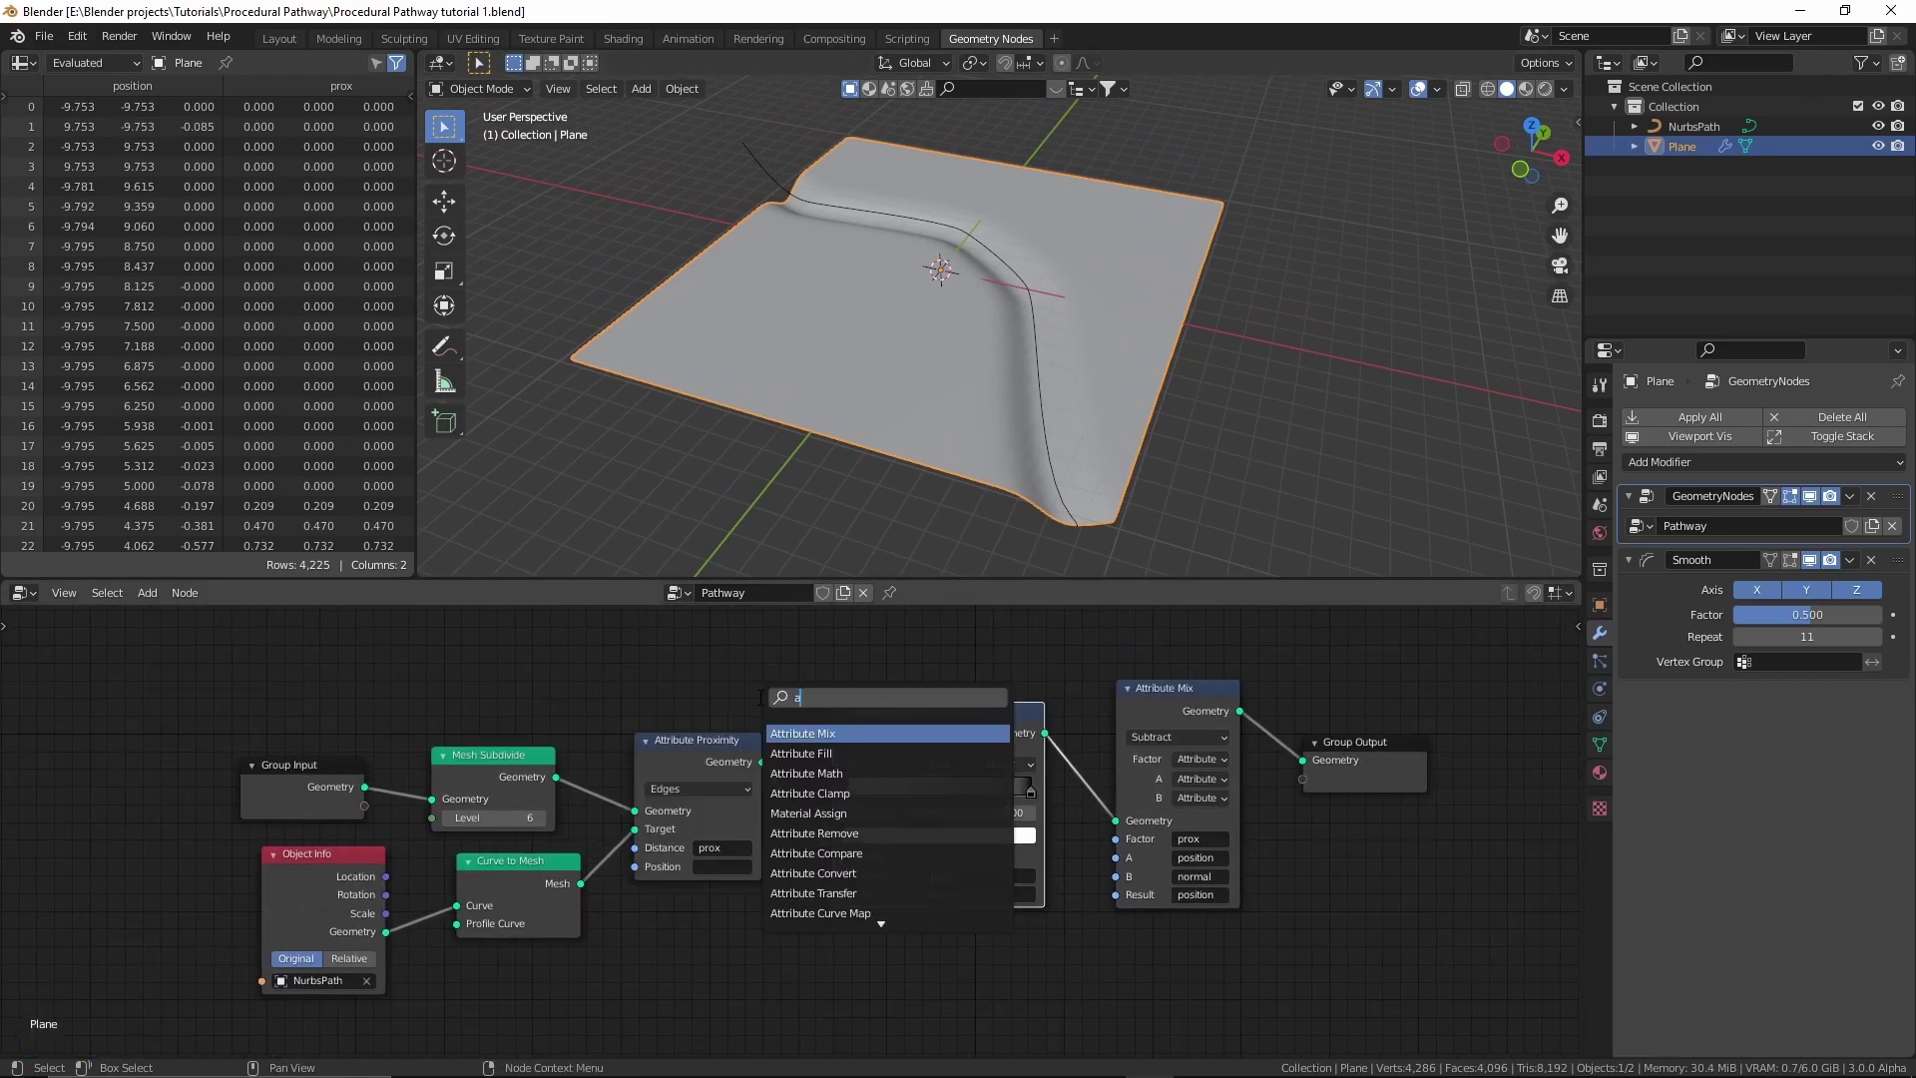
pyautogui.write('ttribu')
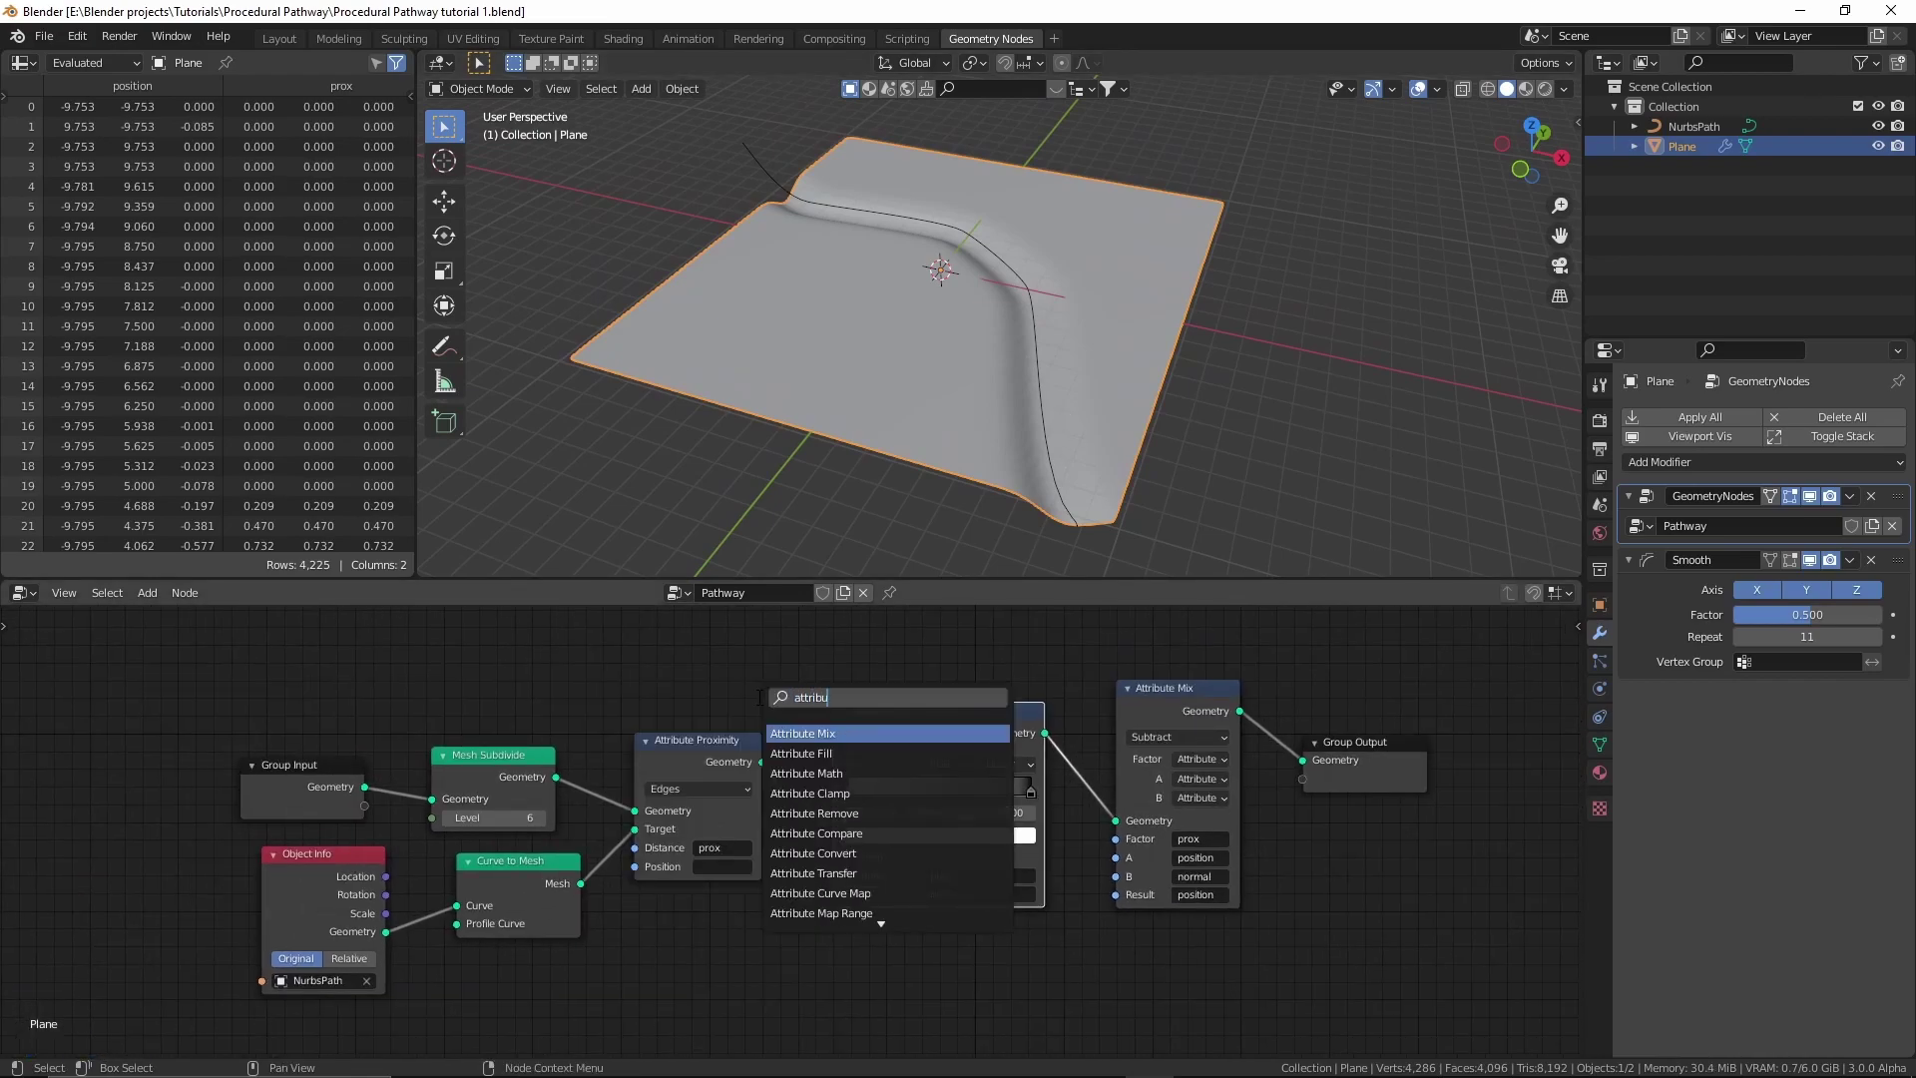
pyautogui.write('te math')
pyautogui.press('Return')
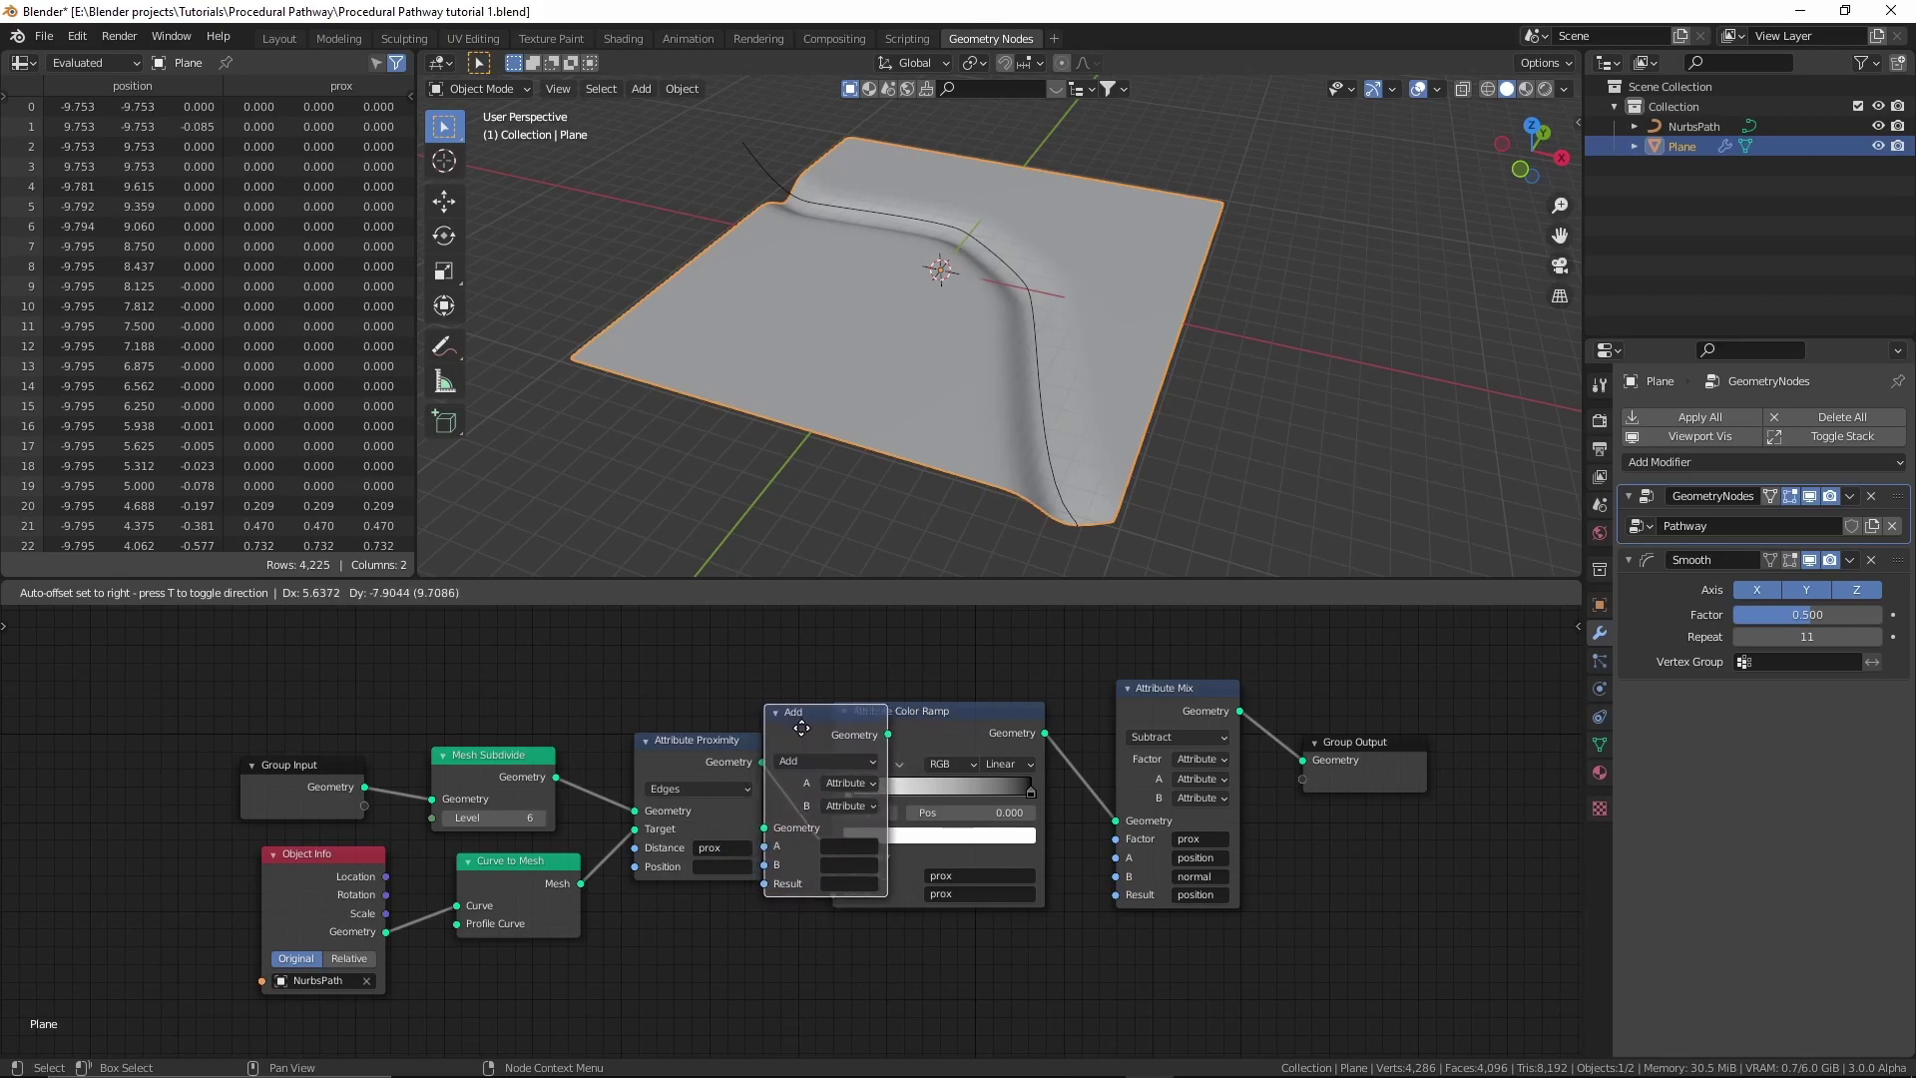
pyautogui.click(802, 727)
# Set the Attribute Math node's A attribute to prox and switch its B input type to Float.
pyautogui.scroll(2, 661, 884)
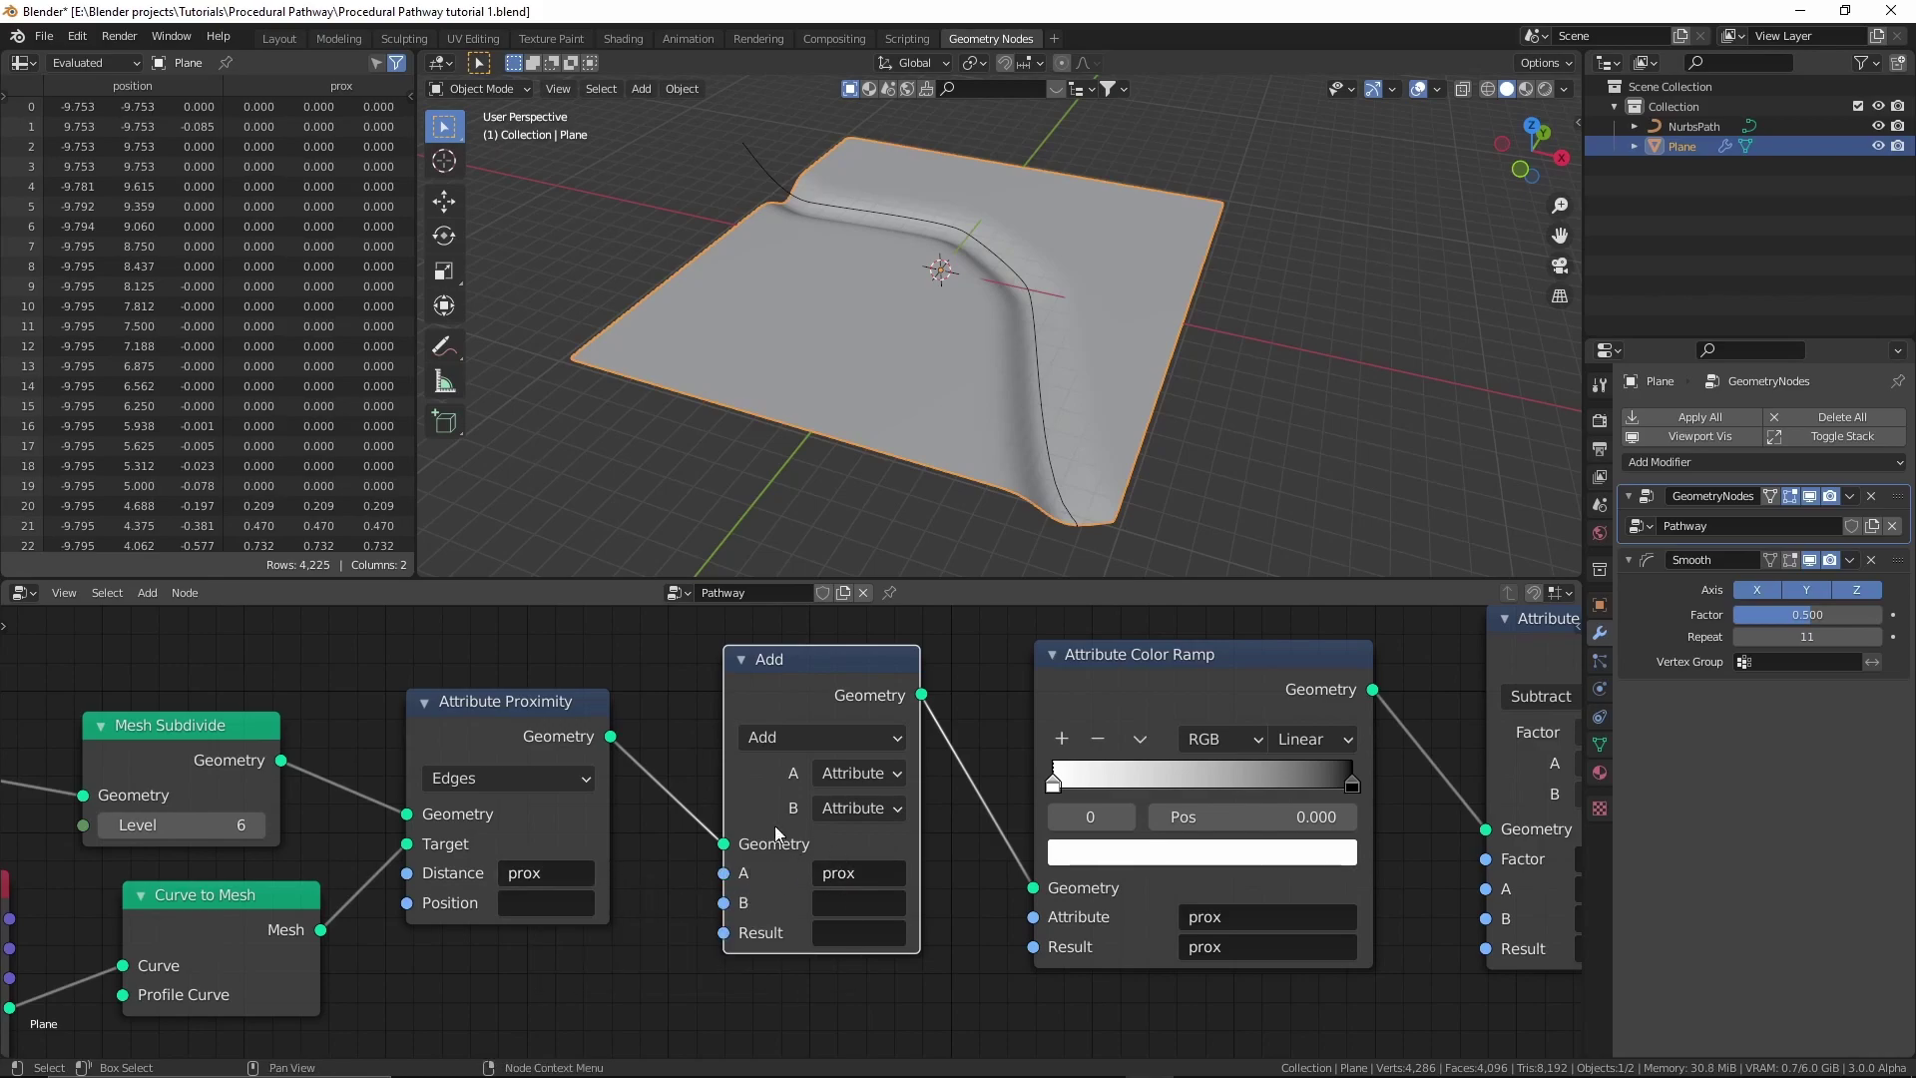
pyautogui.click(819, 808)
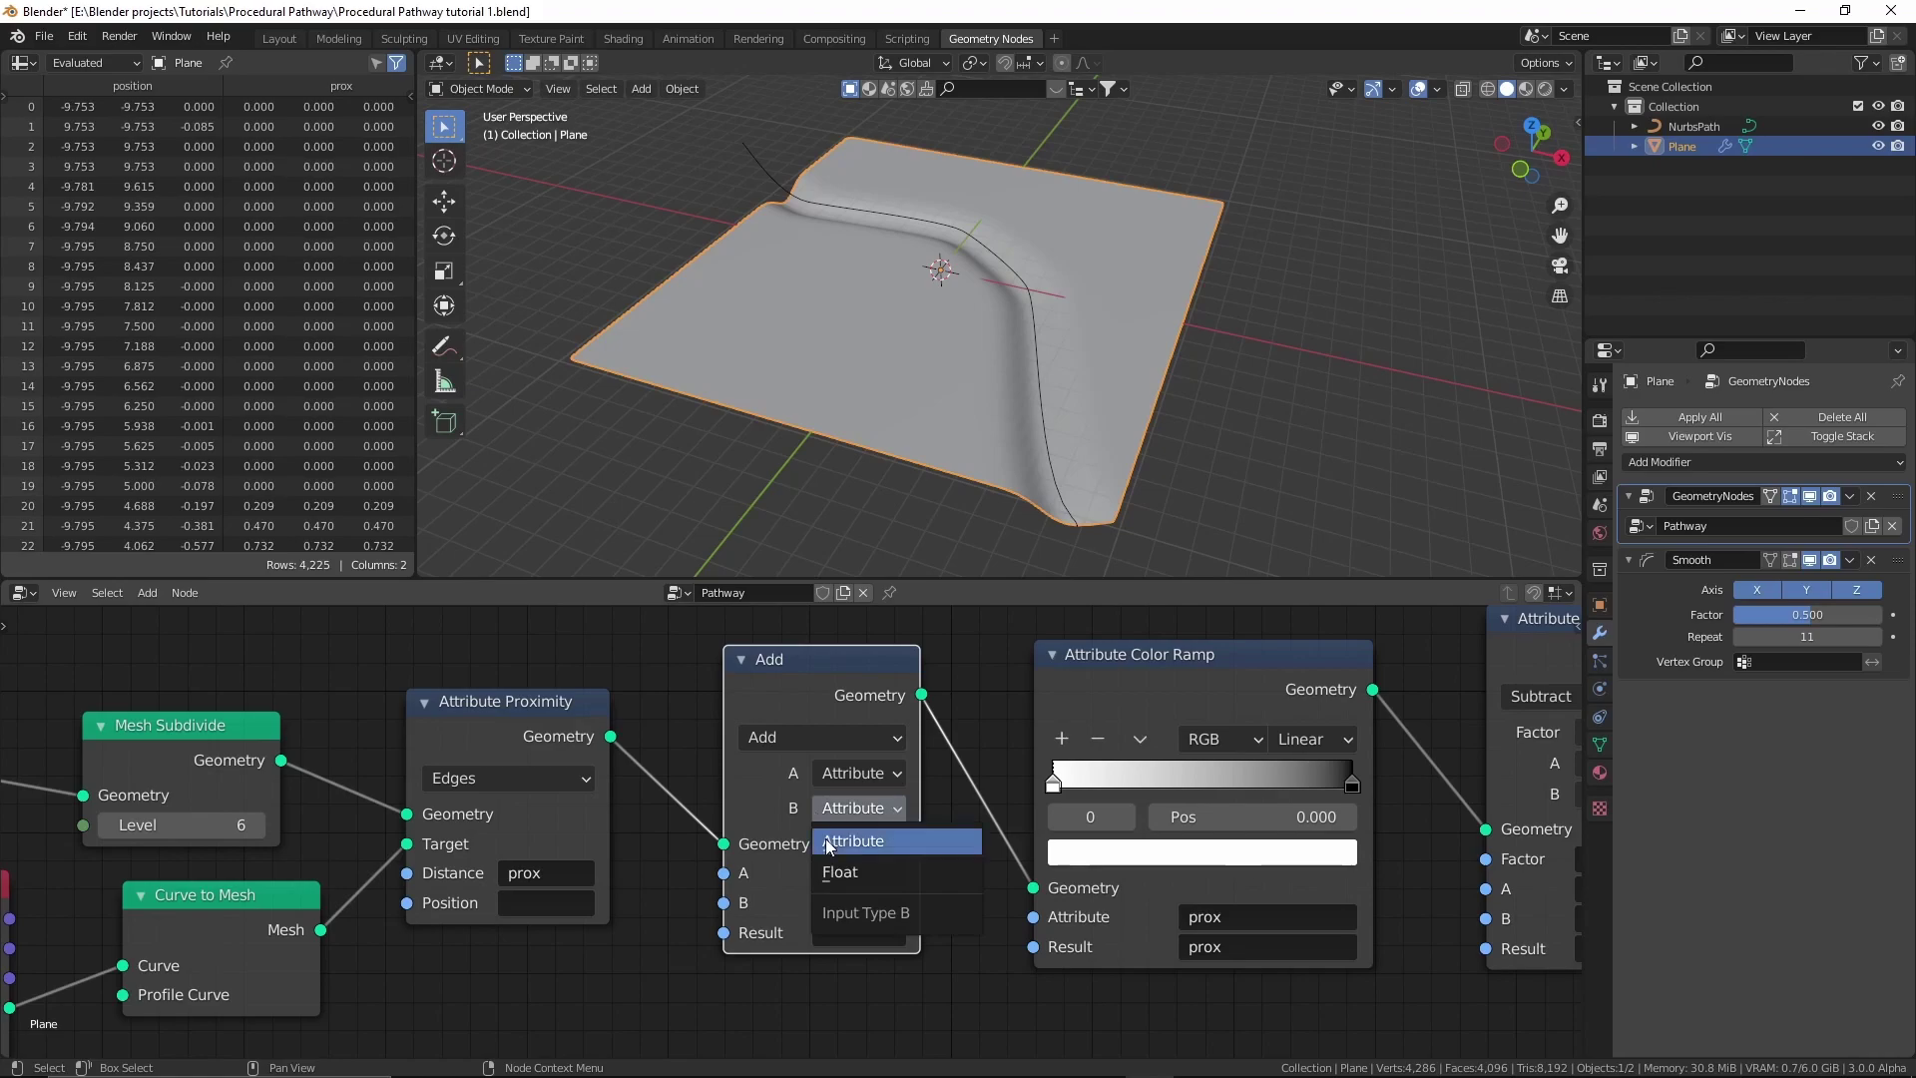
pyautogui.click(836, 872)
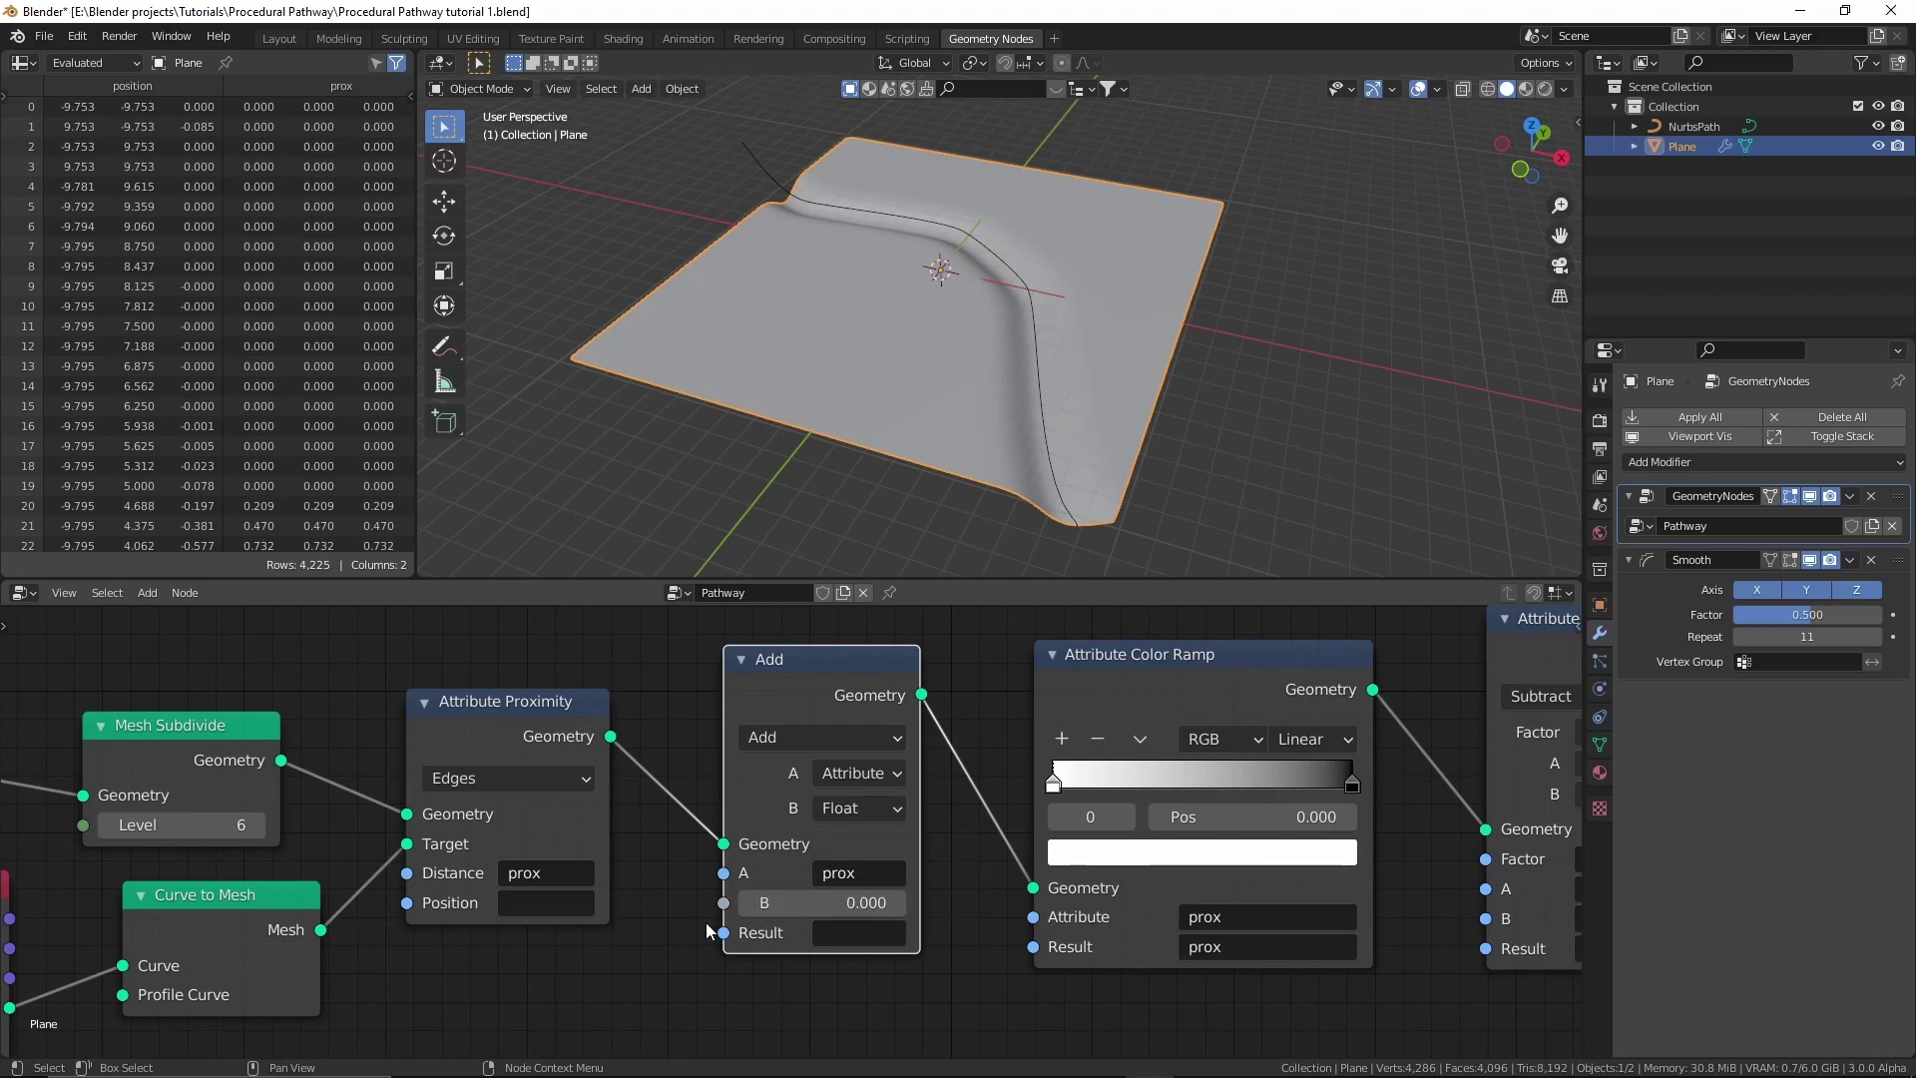
# Set the new Attribute Math node's Result to prox and its operation to Multiply.
pyautogui.click(846, 935)
pyautogui.write('prox')
pyautogui.press('Return')
pyautogui.click(762, 736)
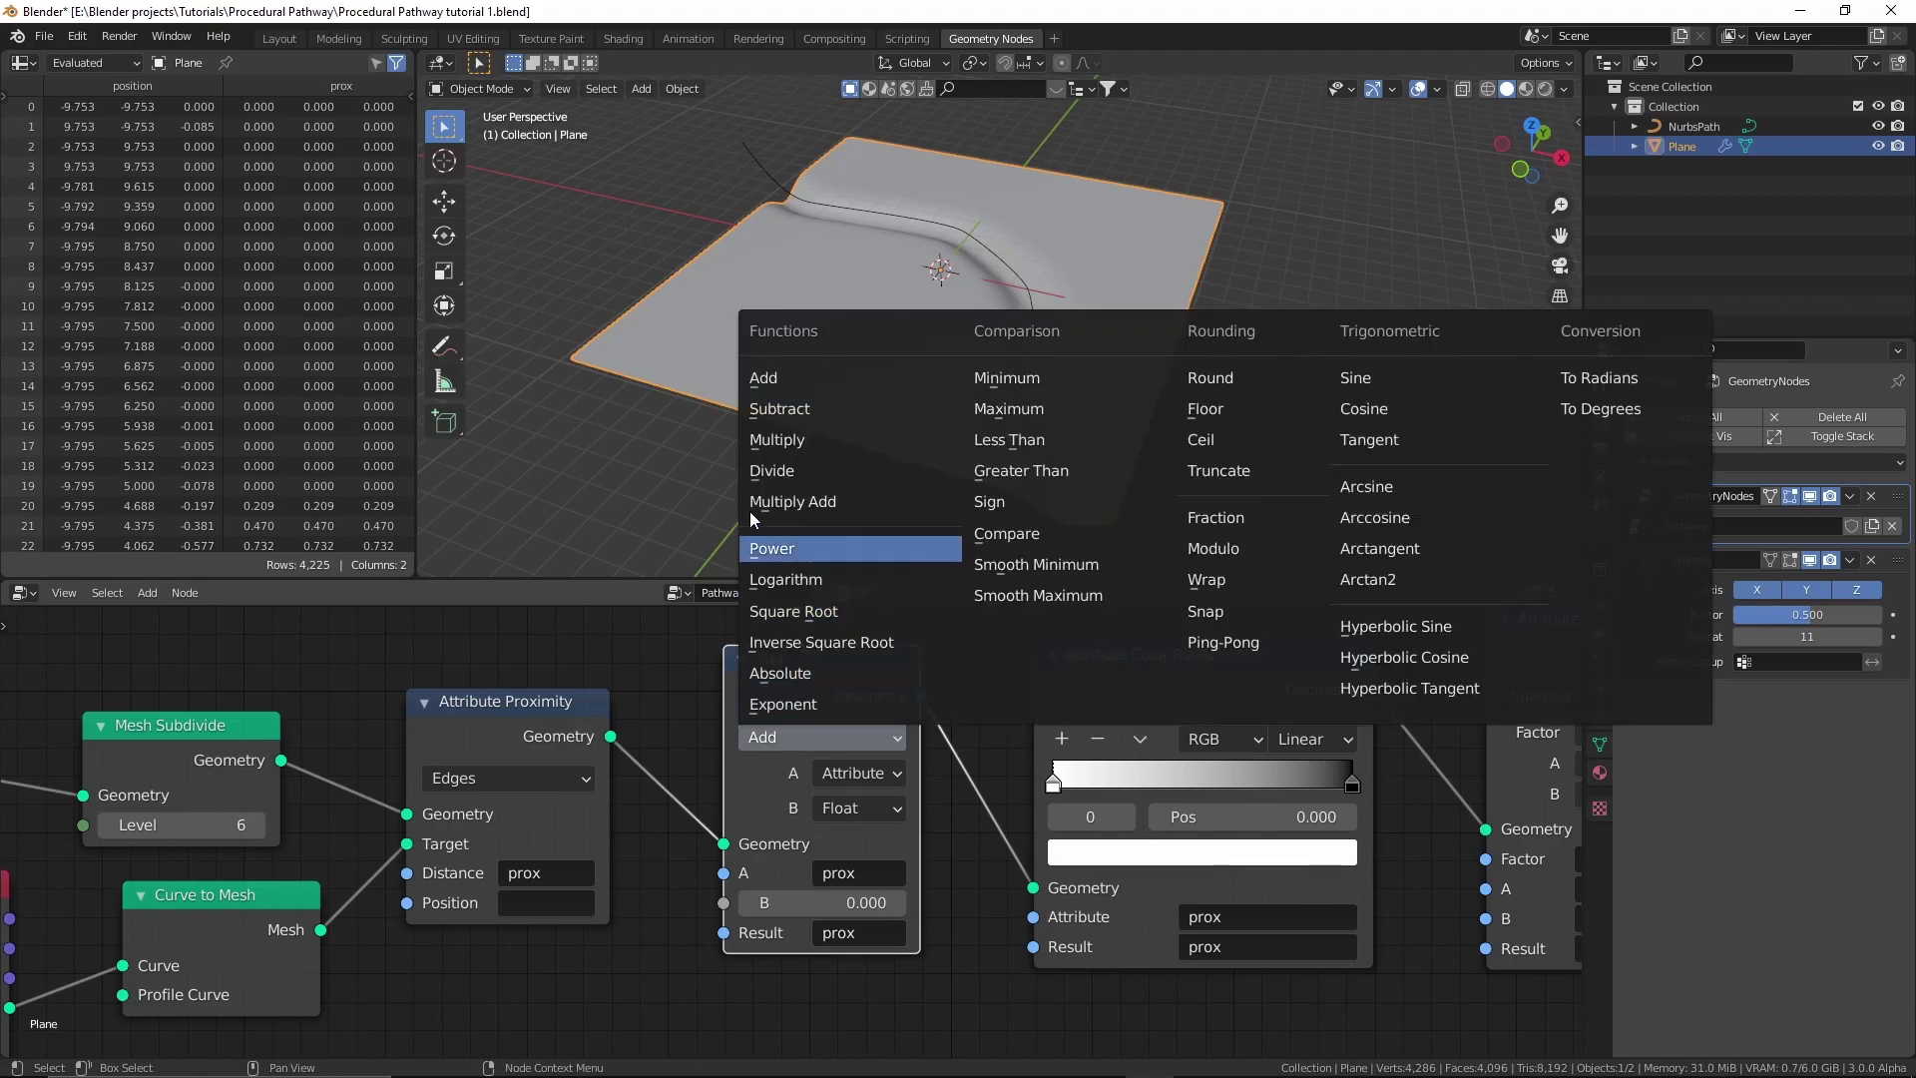
pyautogui.click(770, 446)
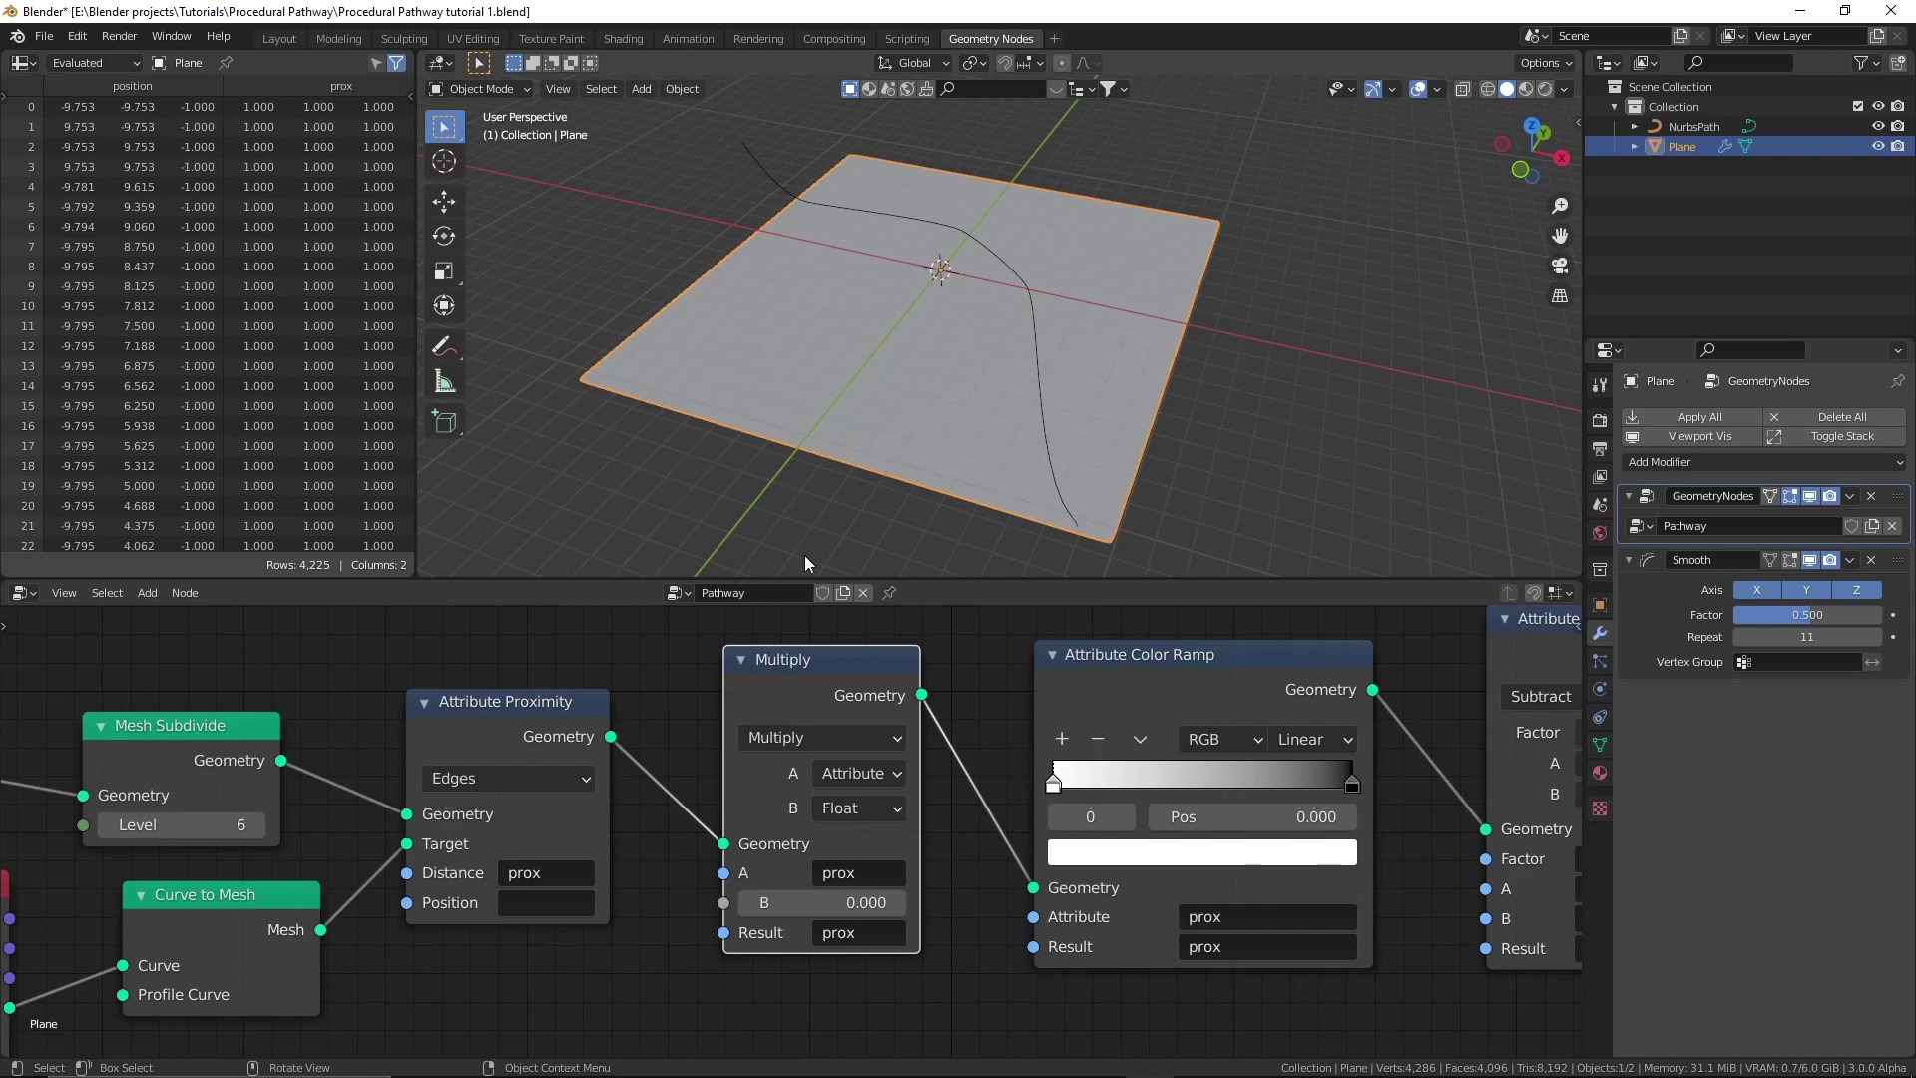
# Set the Multiply node's B value to 1.
pyautogui.moveTo(805, 555); pyautogui.dragTo(960, 506, button='middle')
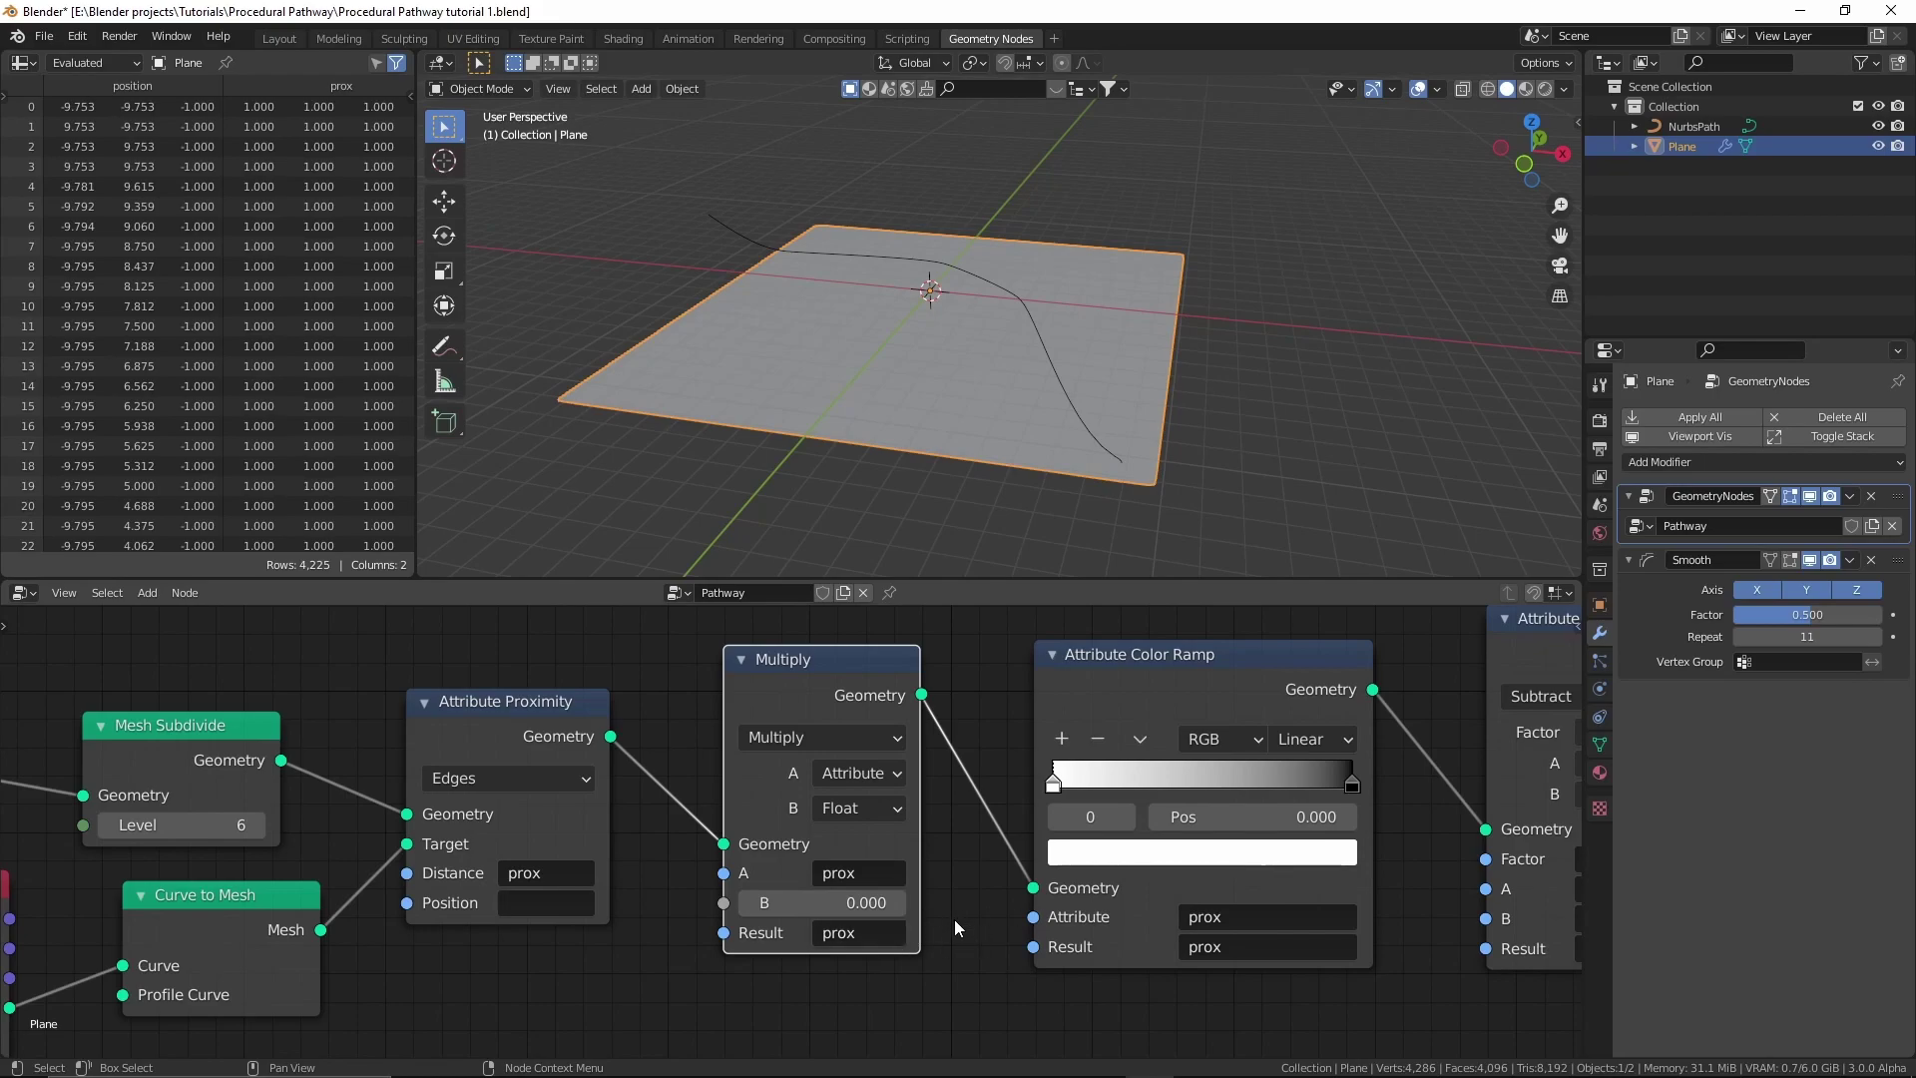
pyautogui.scroll(1, 913, 914)
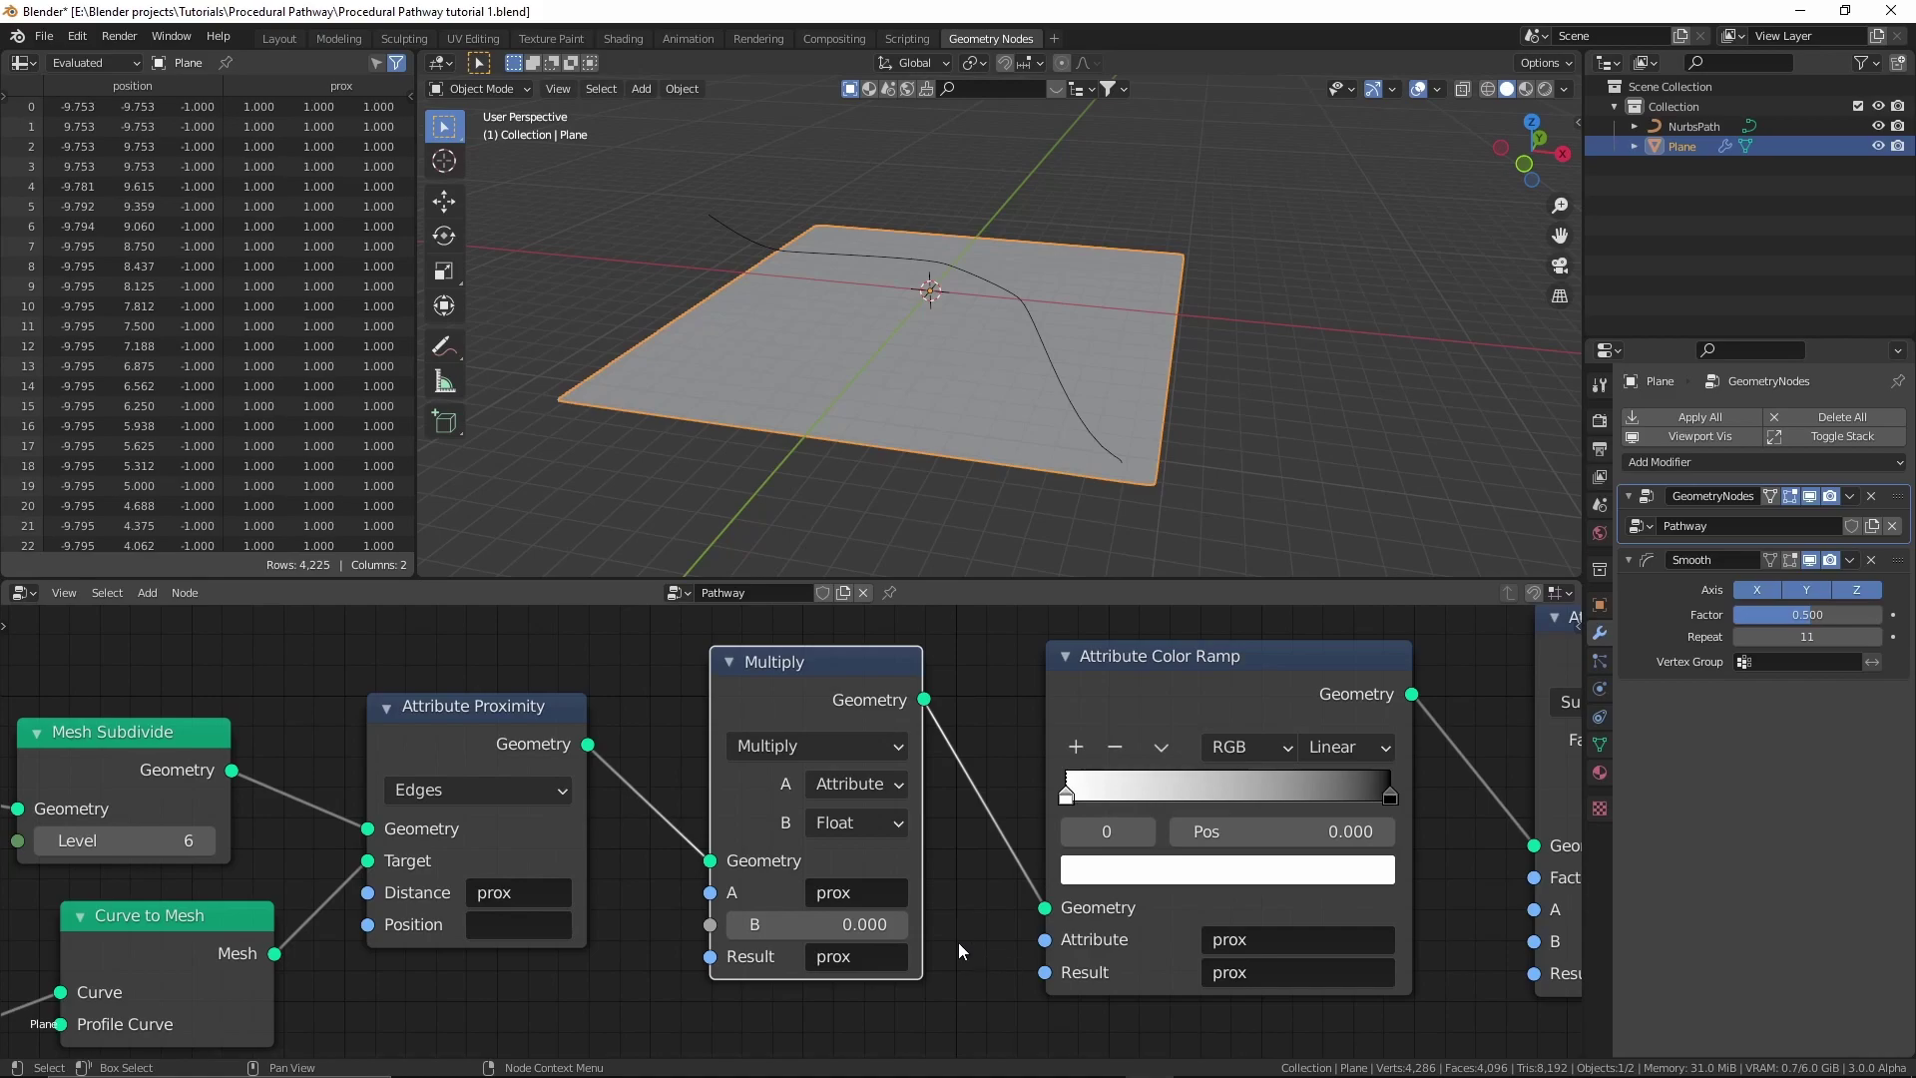
pyautogui.click(818, 924)
pyautogui.write('1')
pyautogui.press('Return')
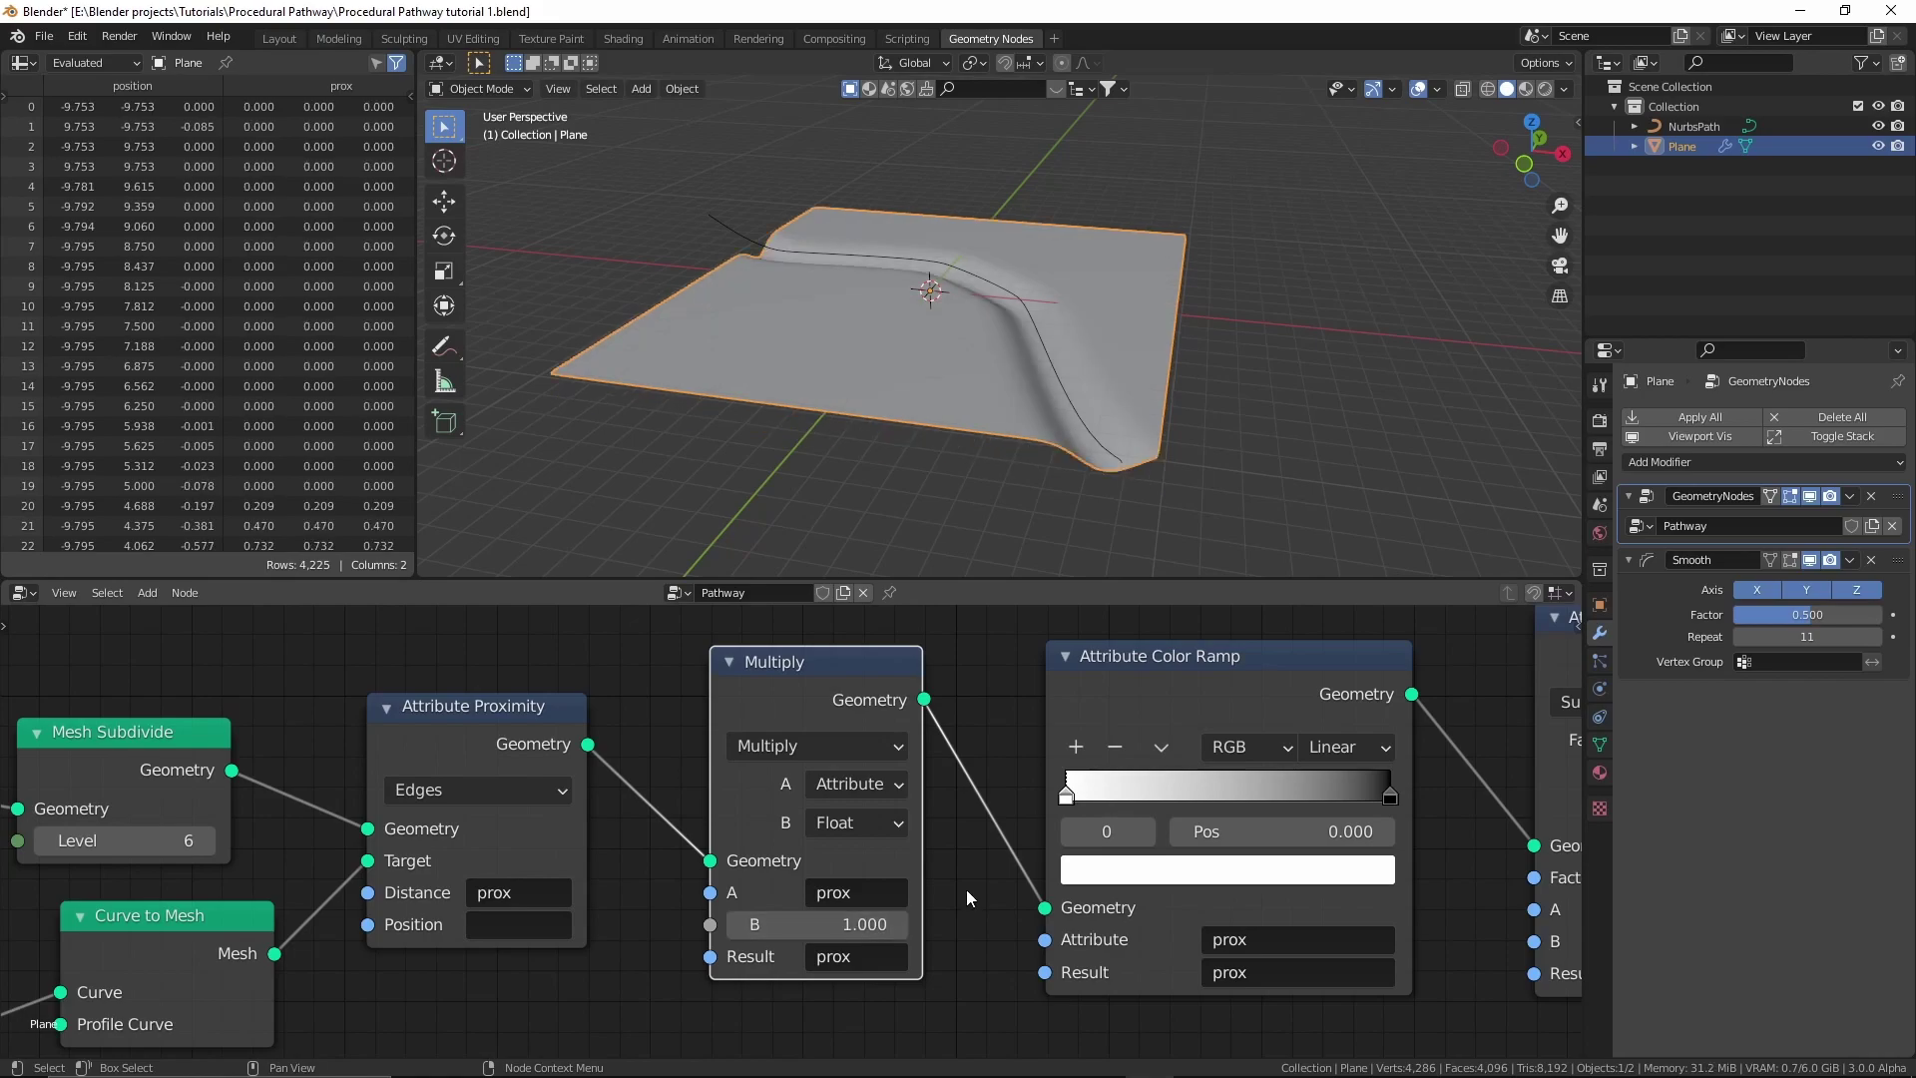
# Try different B values on the Multiply node, ending at 0.360, to vary the path's width.
pyautogui.click(819, 924)
pyautogui.write('1.74')
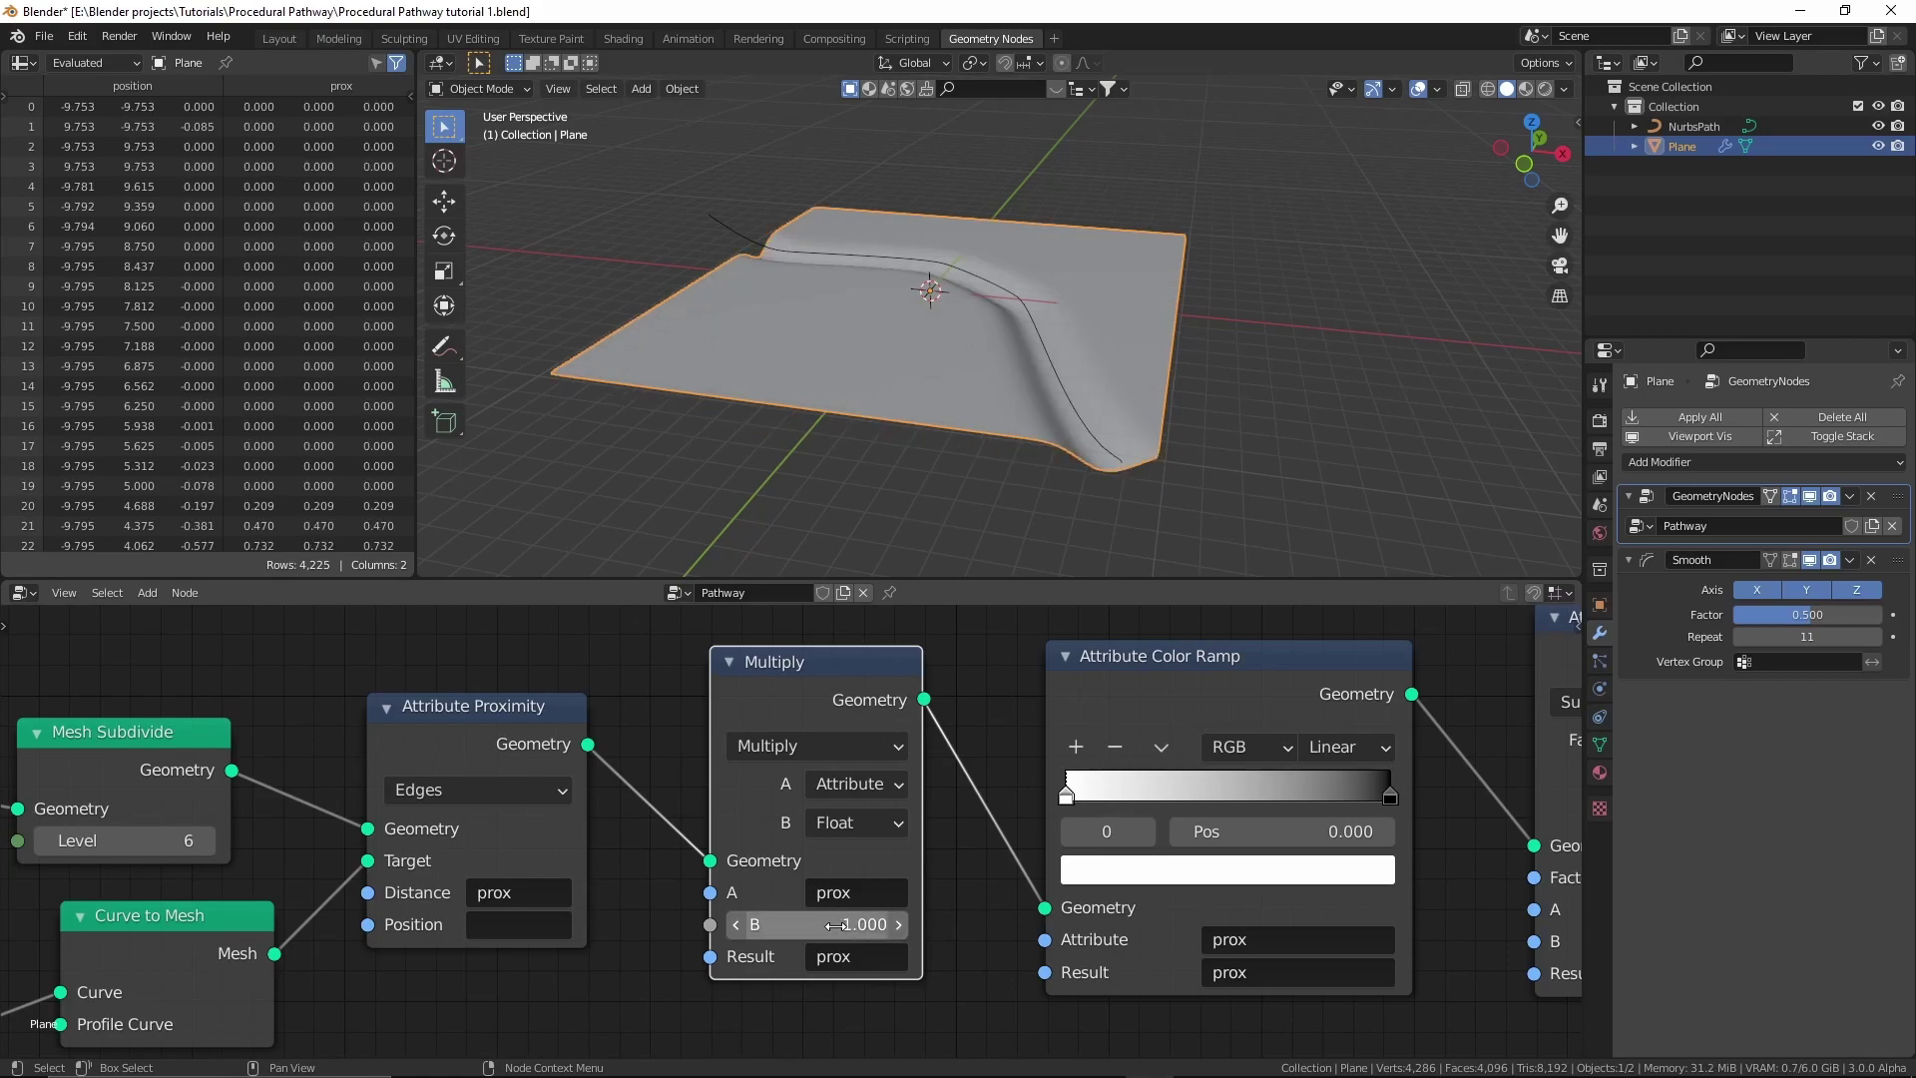
pyautogui.press('Return')
pyautogui.moveTo(819, 925); pyautogui.dragTo(727, 924)
pyautogui.scroll(-1, 958, 803)
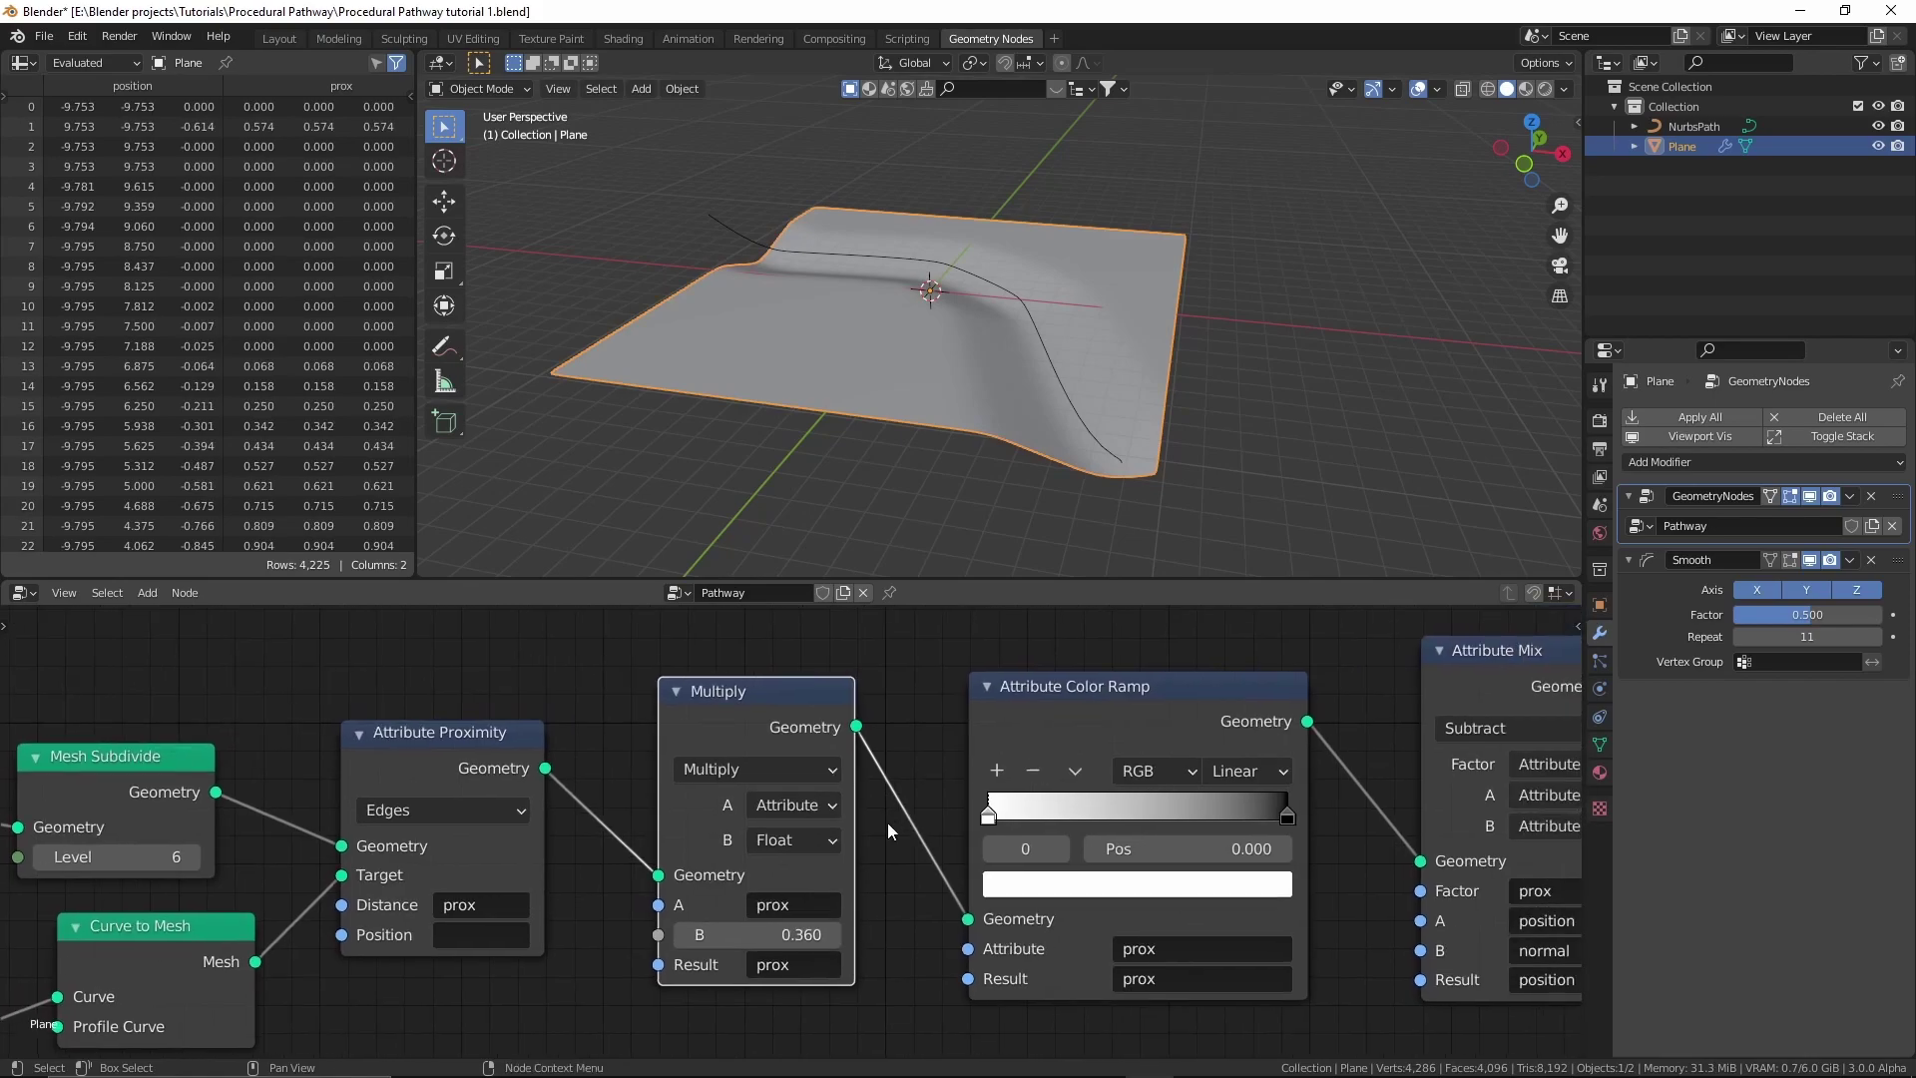
# Move the white stop of the Attribute Color Ramp to position 0.409.
pyautogui.click(1004, 812)
pyautogui.moveTo(991, 811); pyautogui.dragTo(1124, 819)
pyautogui.moveTo(973, 315); pyautogui.dragTo(937, 325, button='middle')
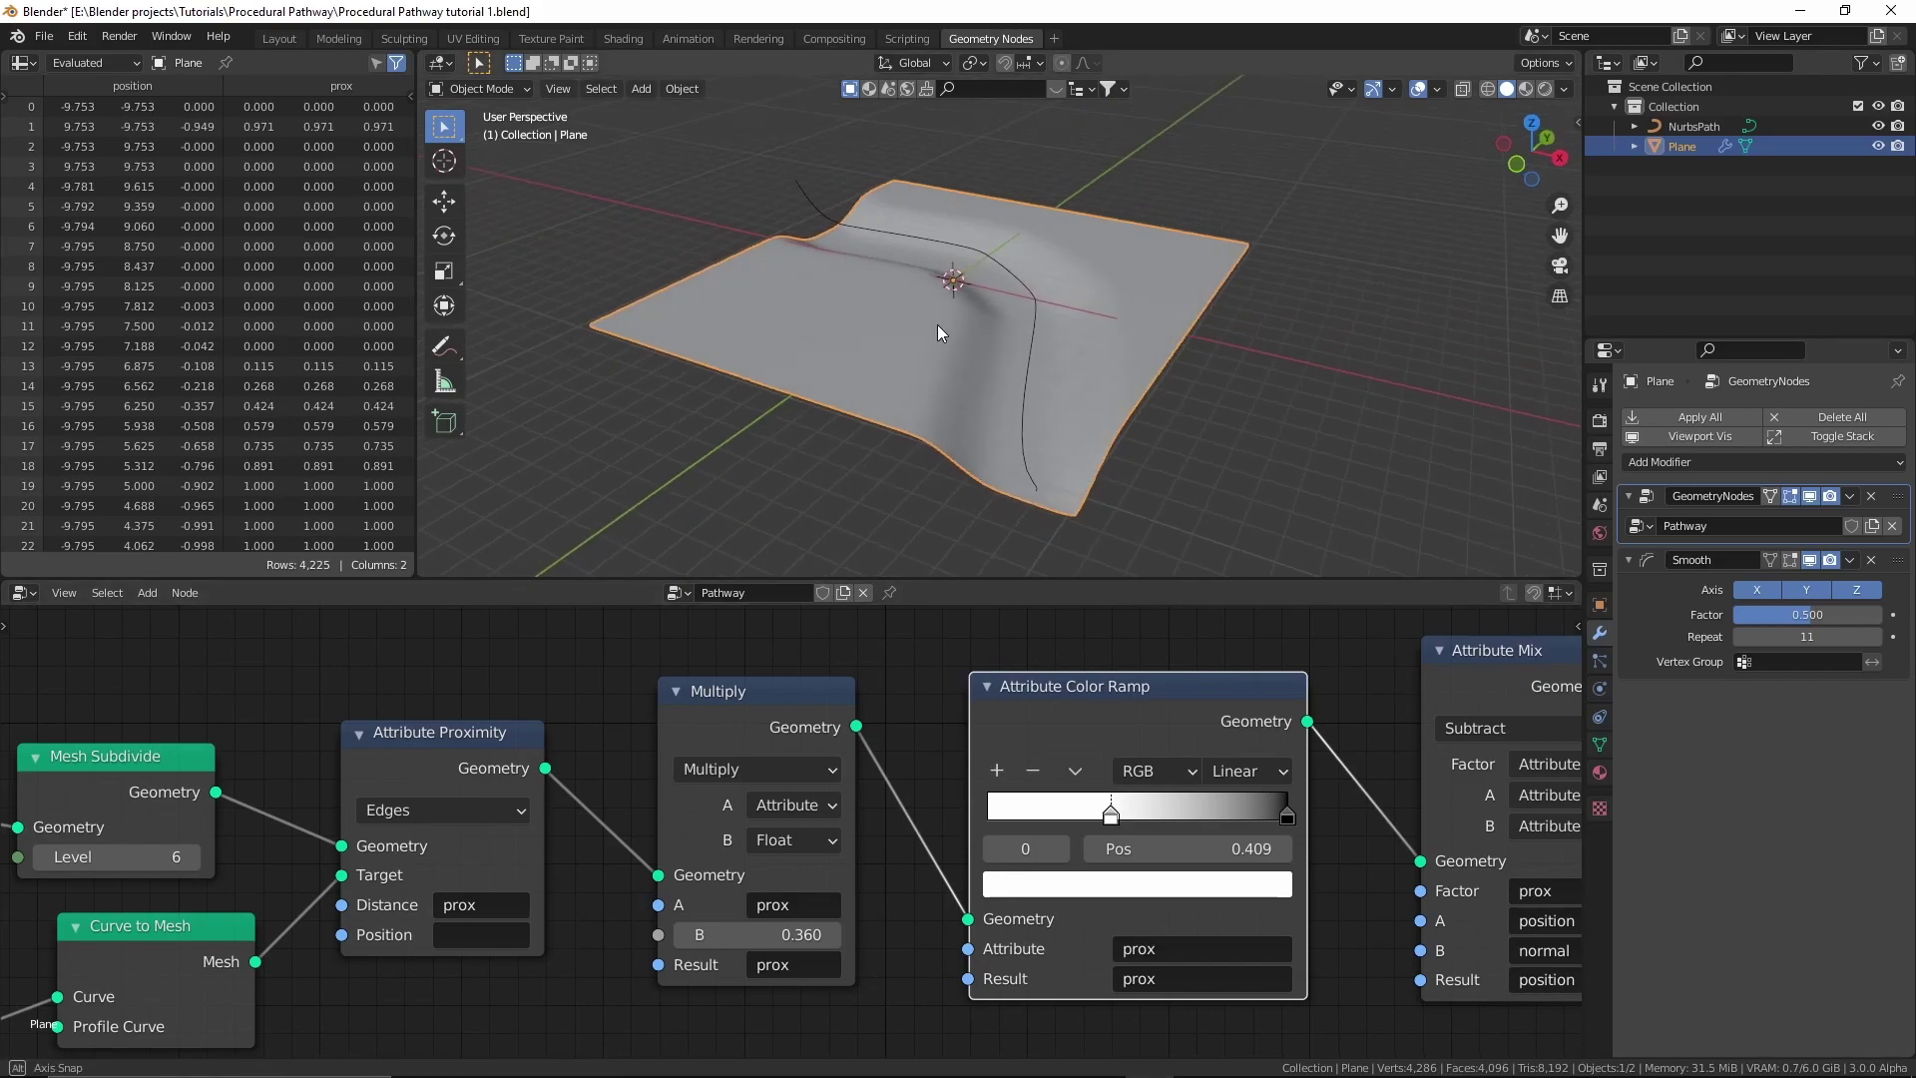
# Reset the B value of the Multiply node before the color ramp to 1.
pyautogui.click(784, 936)
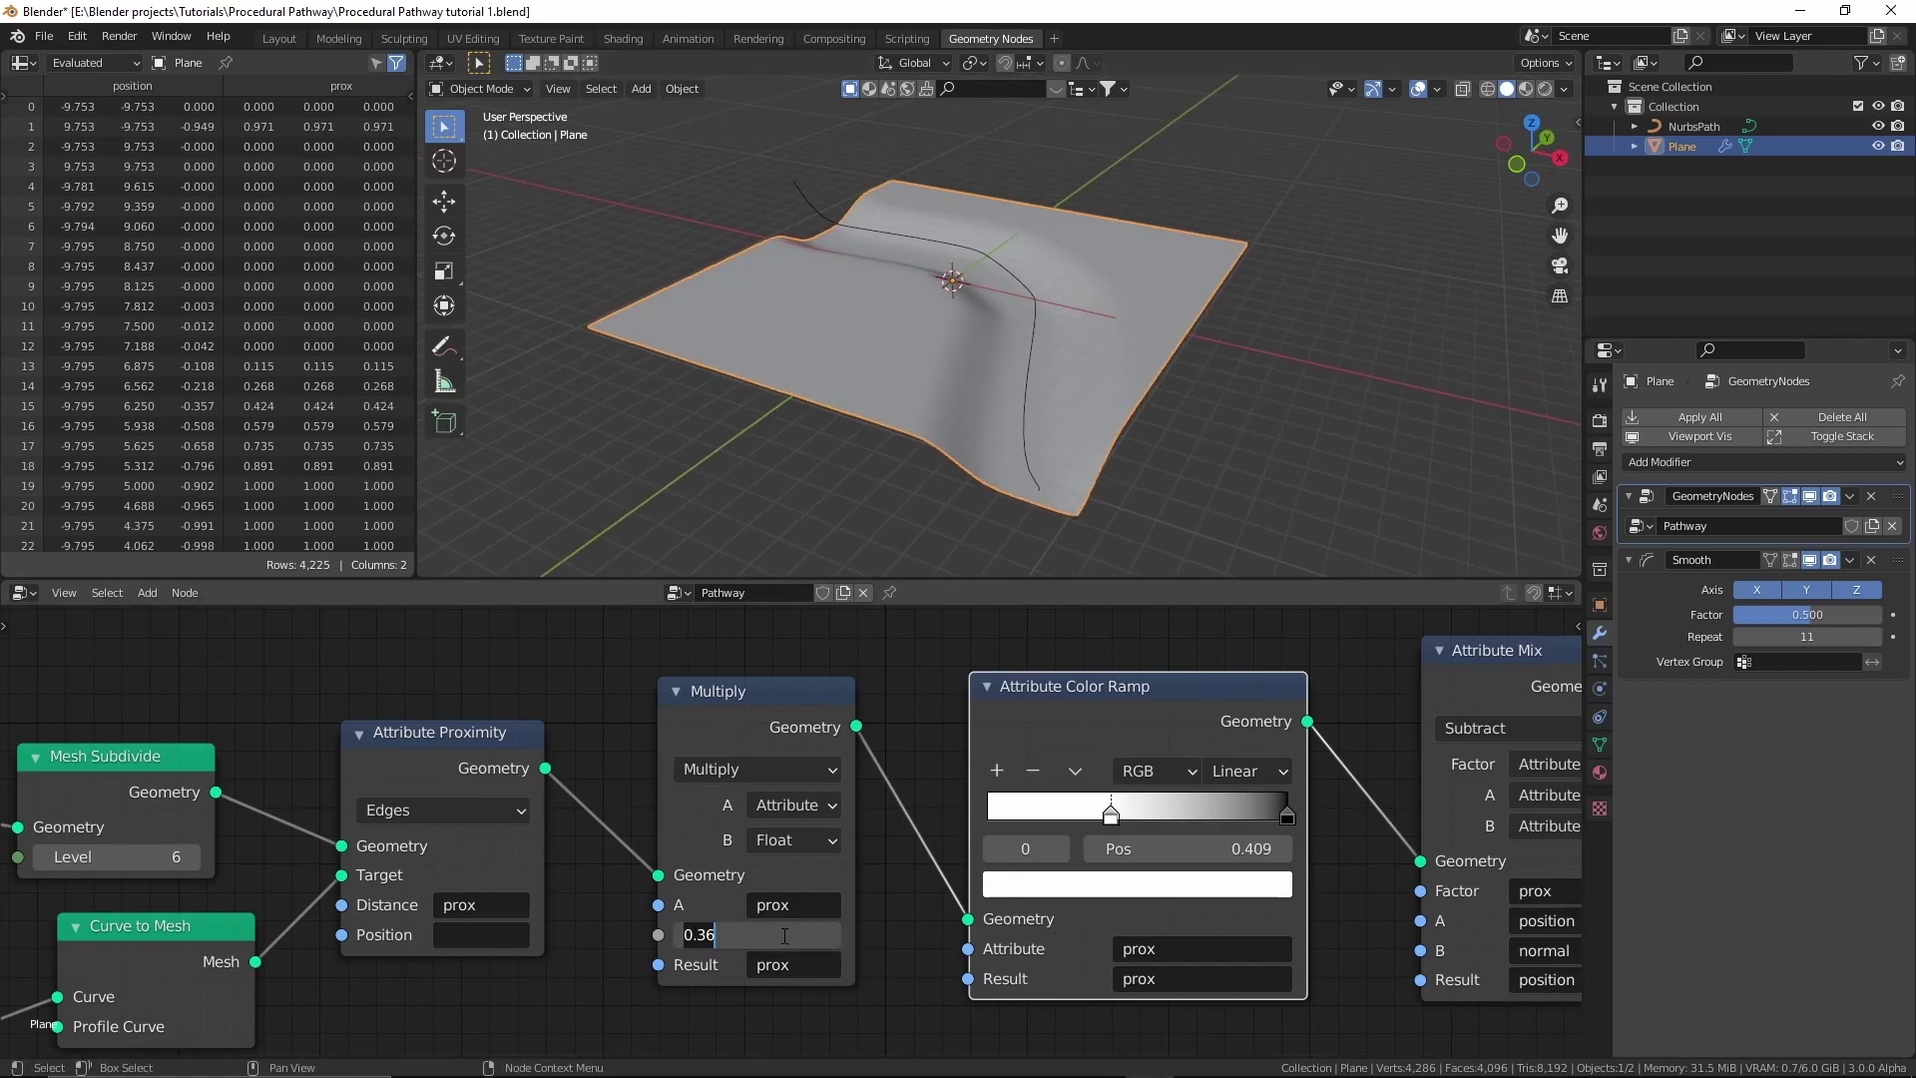
pyautogui.hotkey('ctrl', 'a')
pyautogui.write('1')
pyautogui.press('Return')
pyautogui.scroll(-3, 1085, 721)
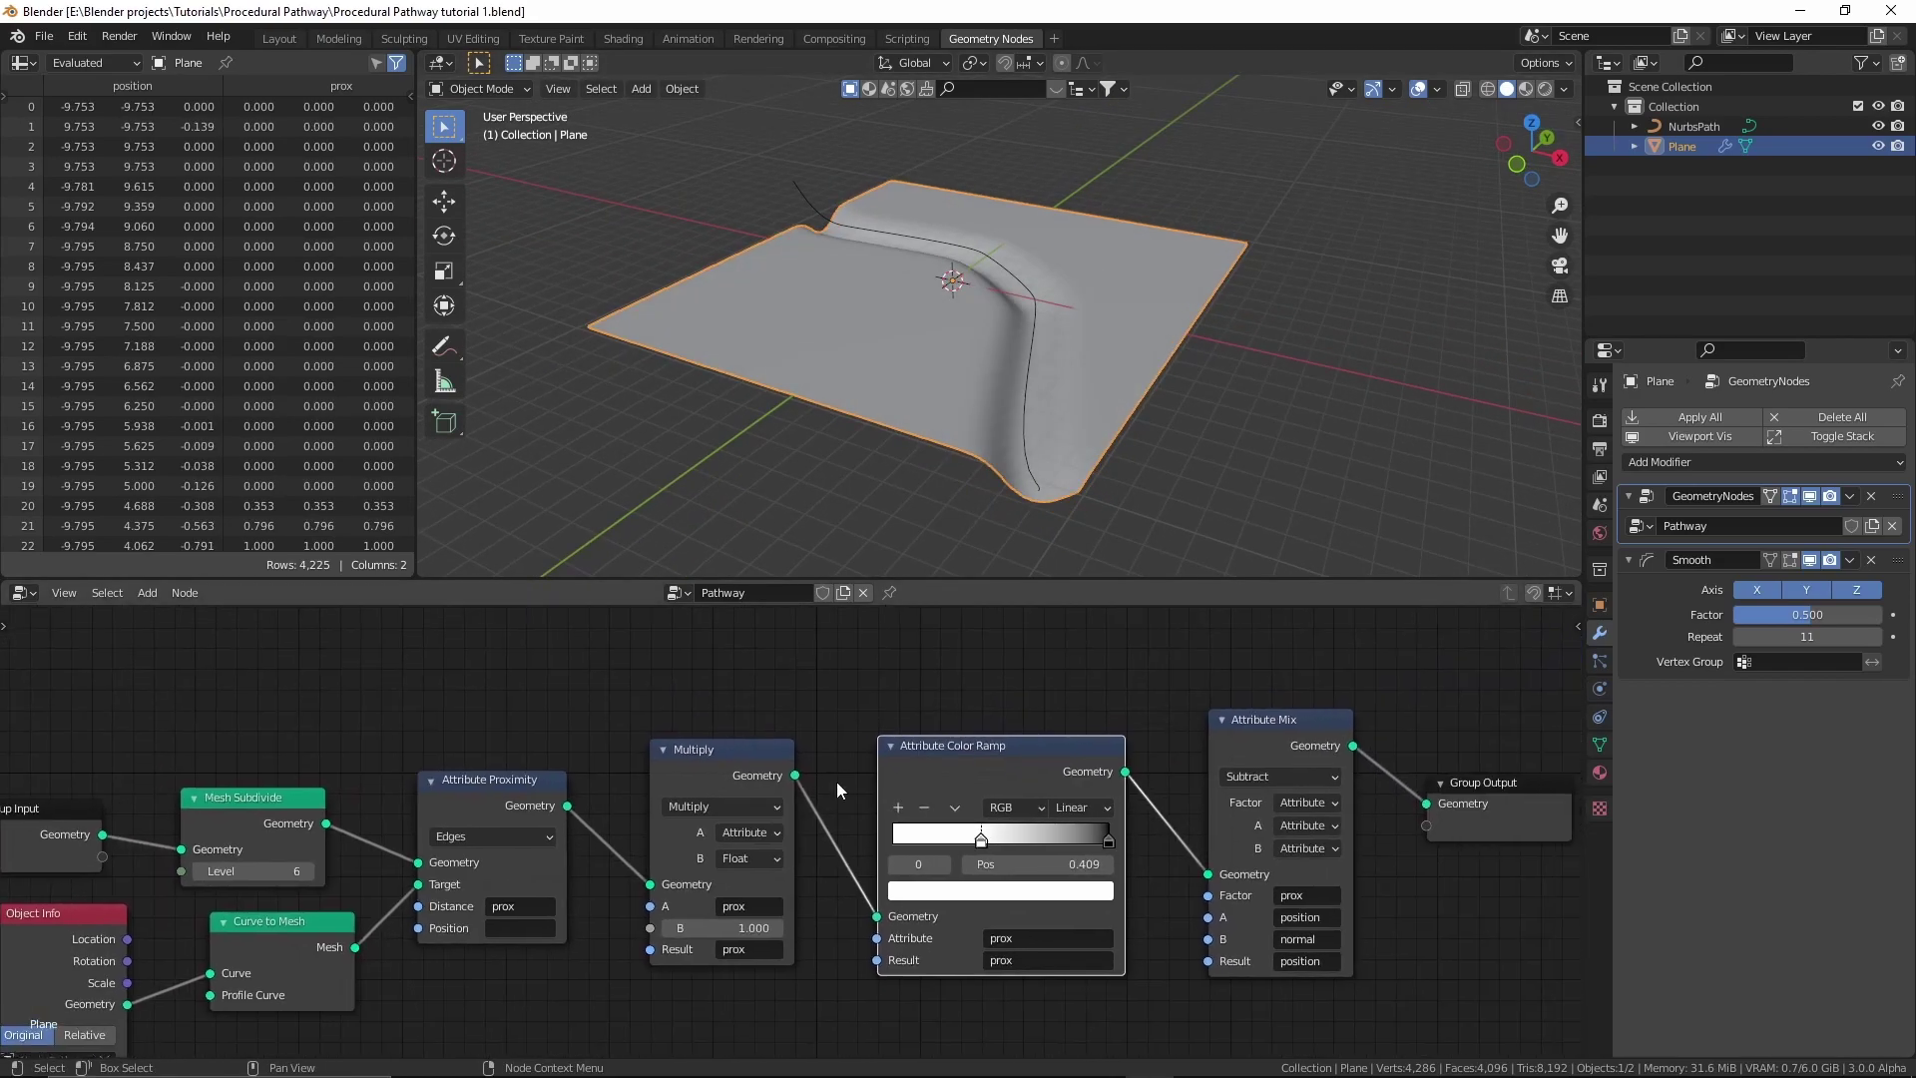
# Duplicate the Multiply node, insert the copy between Attribute Color Ramp and Attribute Mix, and save the file.
pyautogui.click(695, 770)
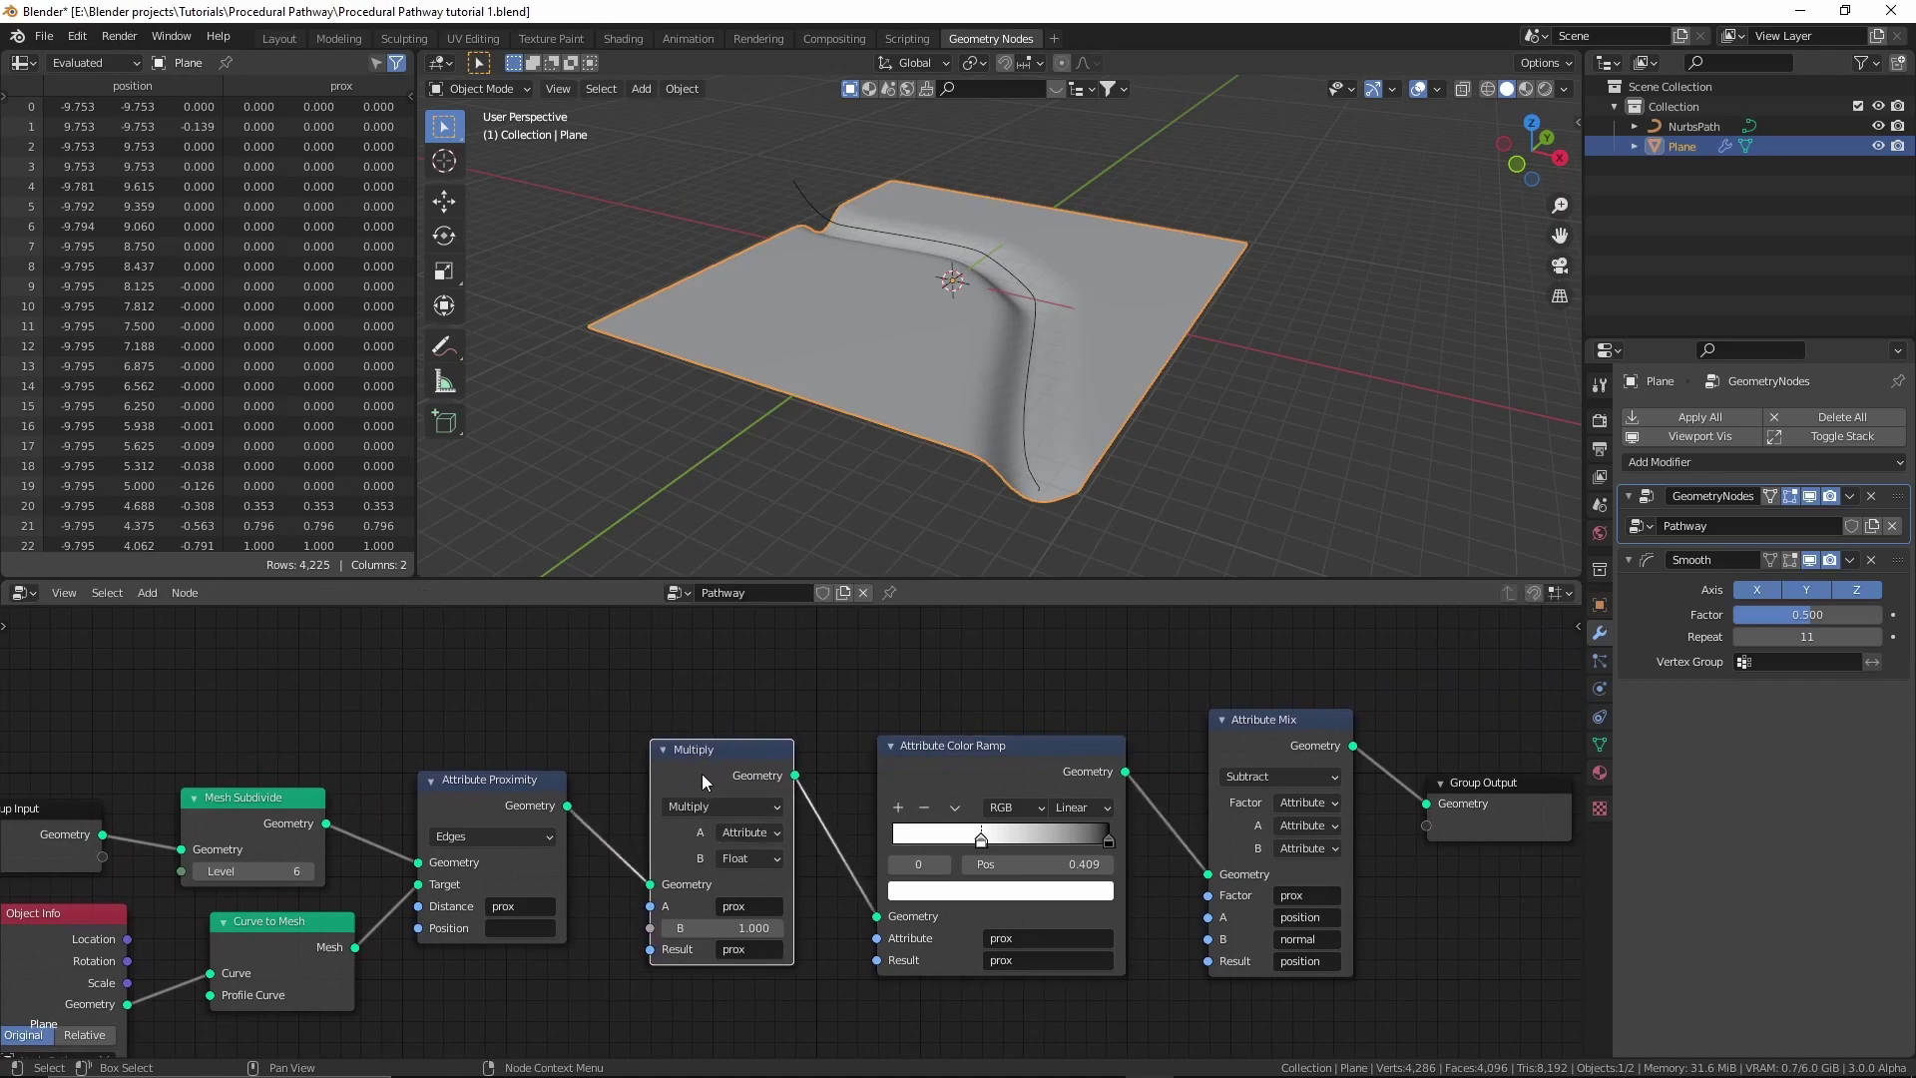
pyautogui.hotkey('shift', 'd')
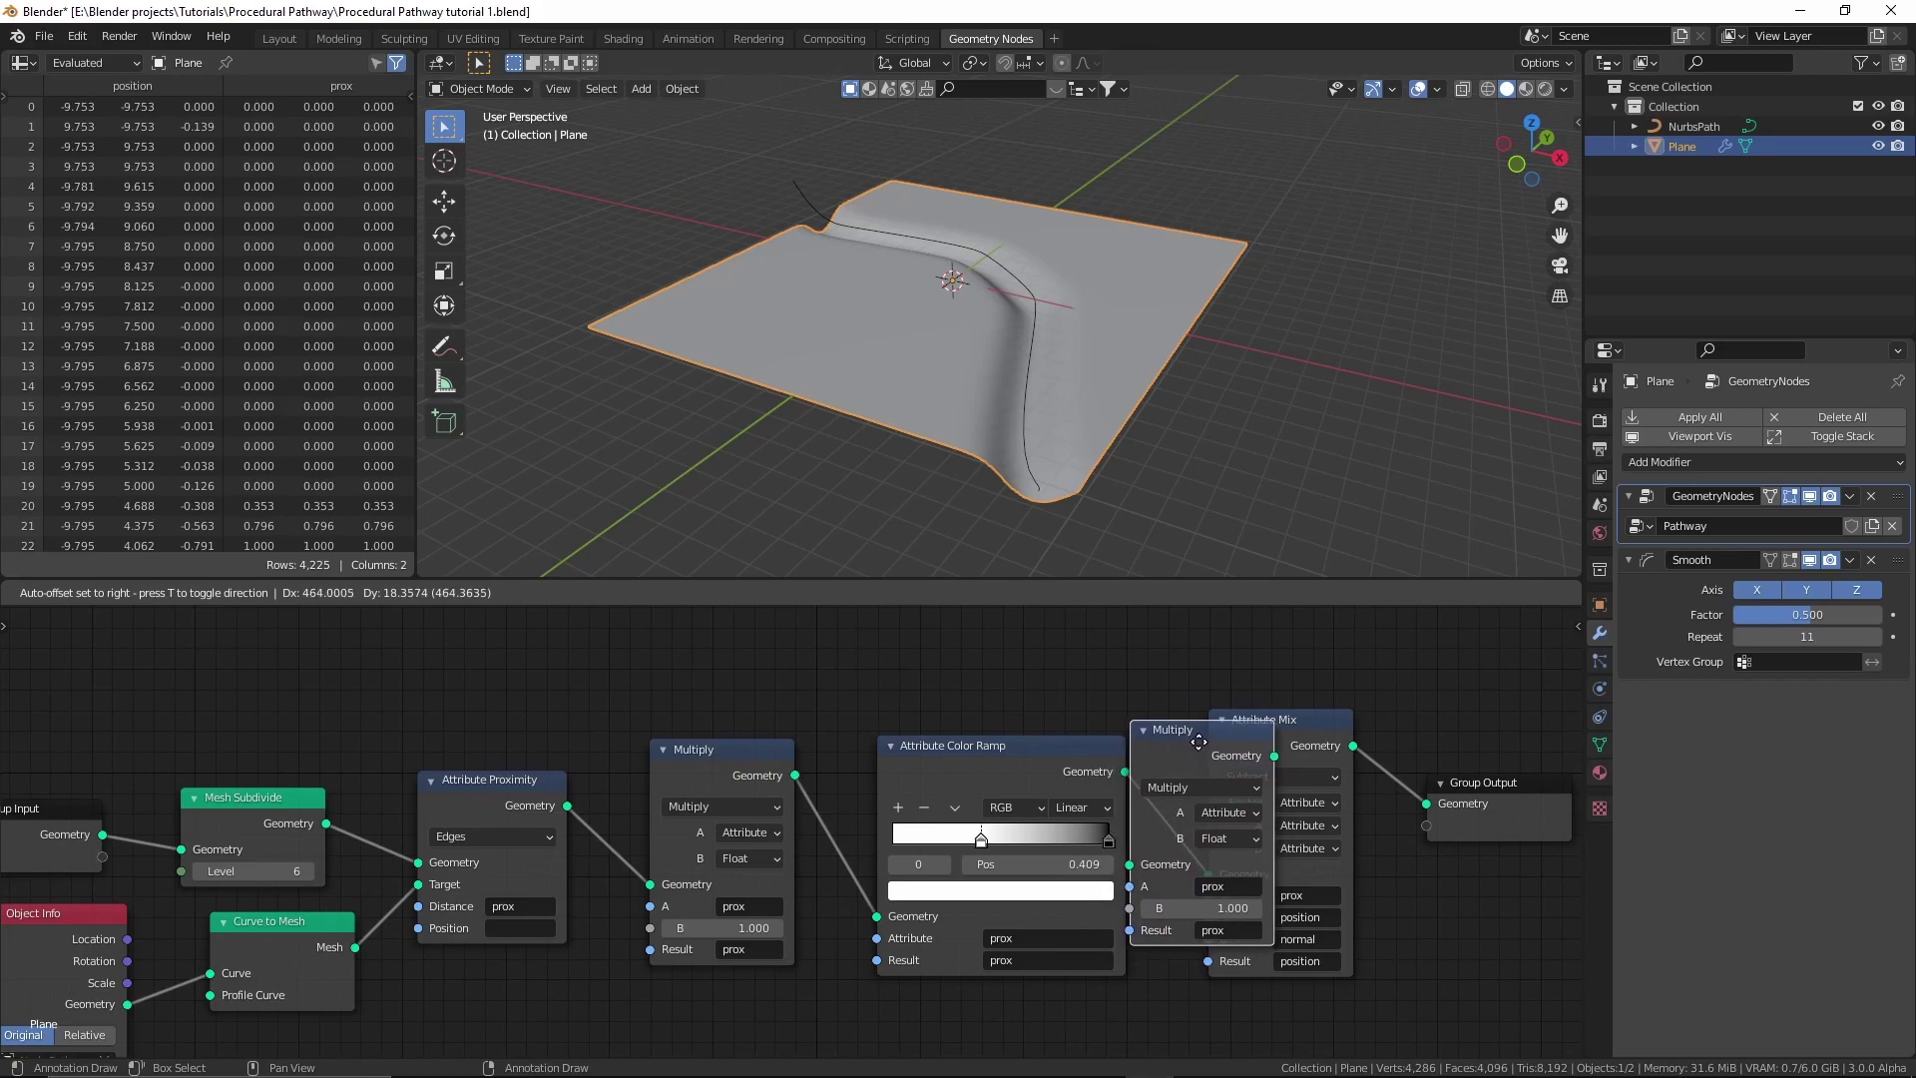
pyautogui.click(1198, 741)
pyautogui.scroll(1, 983, 828)
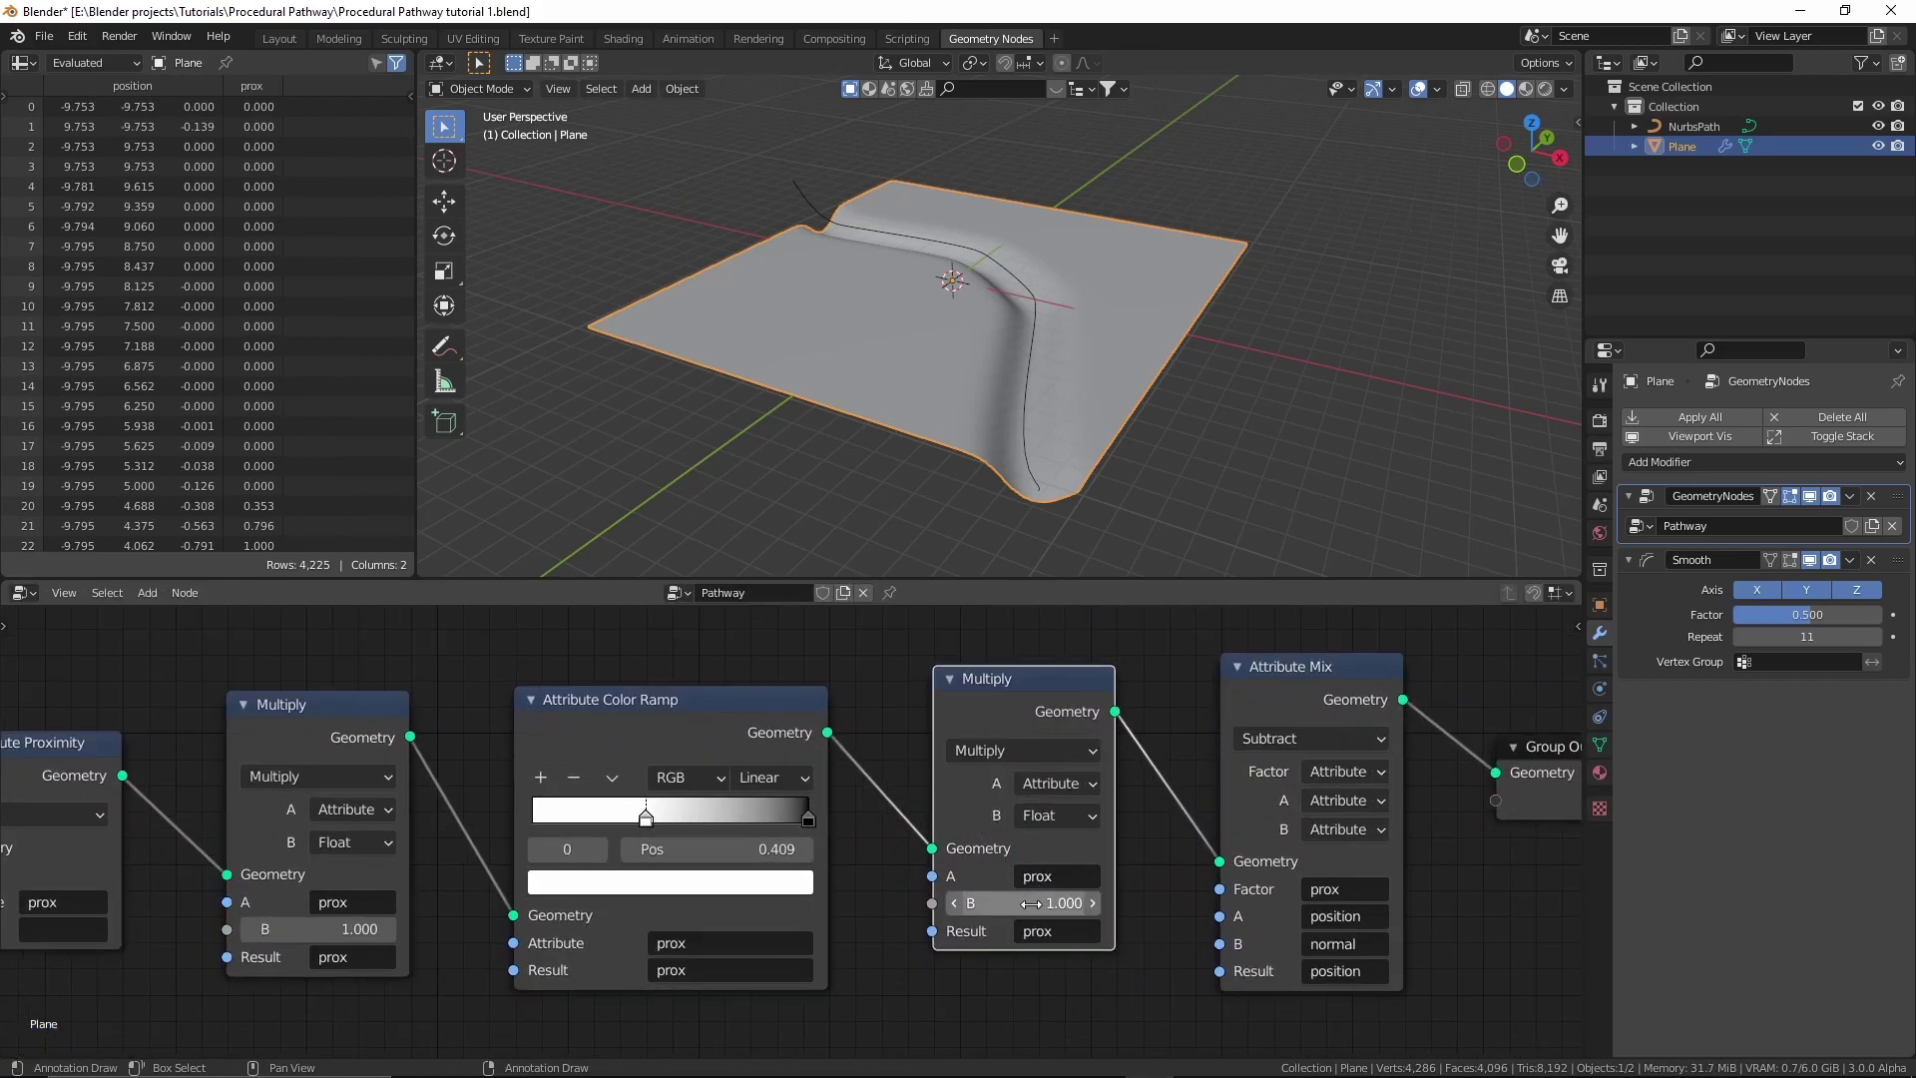
pyautogui.moveTo(1034, 903); pyautogui.dragTo(1034, 903)
pyautogui.hotkey('ctrl', 's')
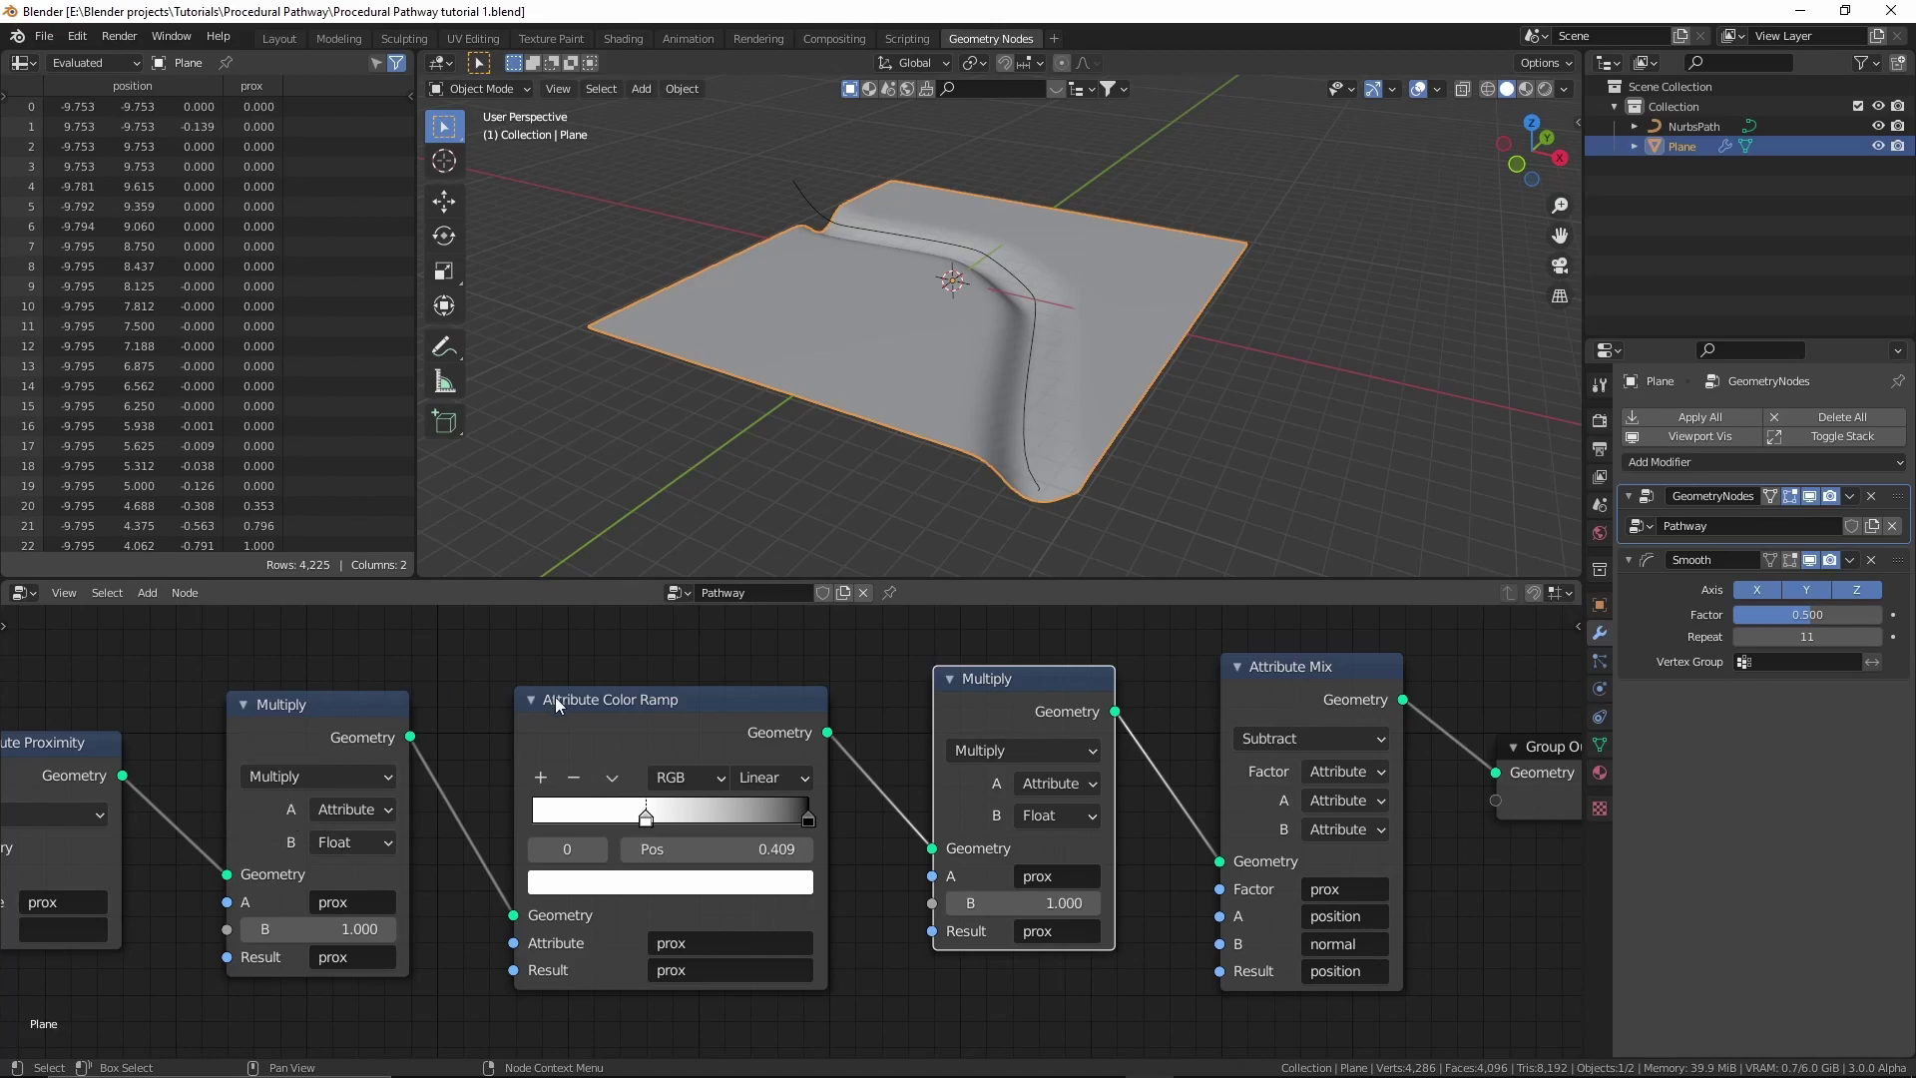
# Expose the B values of both Multiply nodes by linking them to new Group Input sockets.
pyautogui.keyDown('ctrl'); pyautogui.moveTo(555, 696); pyautogui.dragTo(1145, 730, button='middle'); pyautogui.keyUp('ctrl')
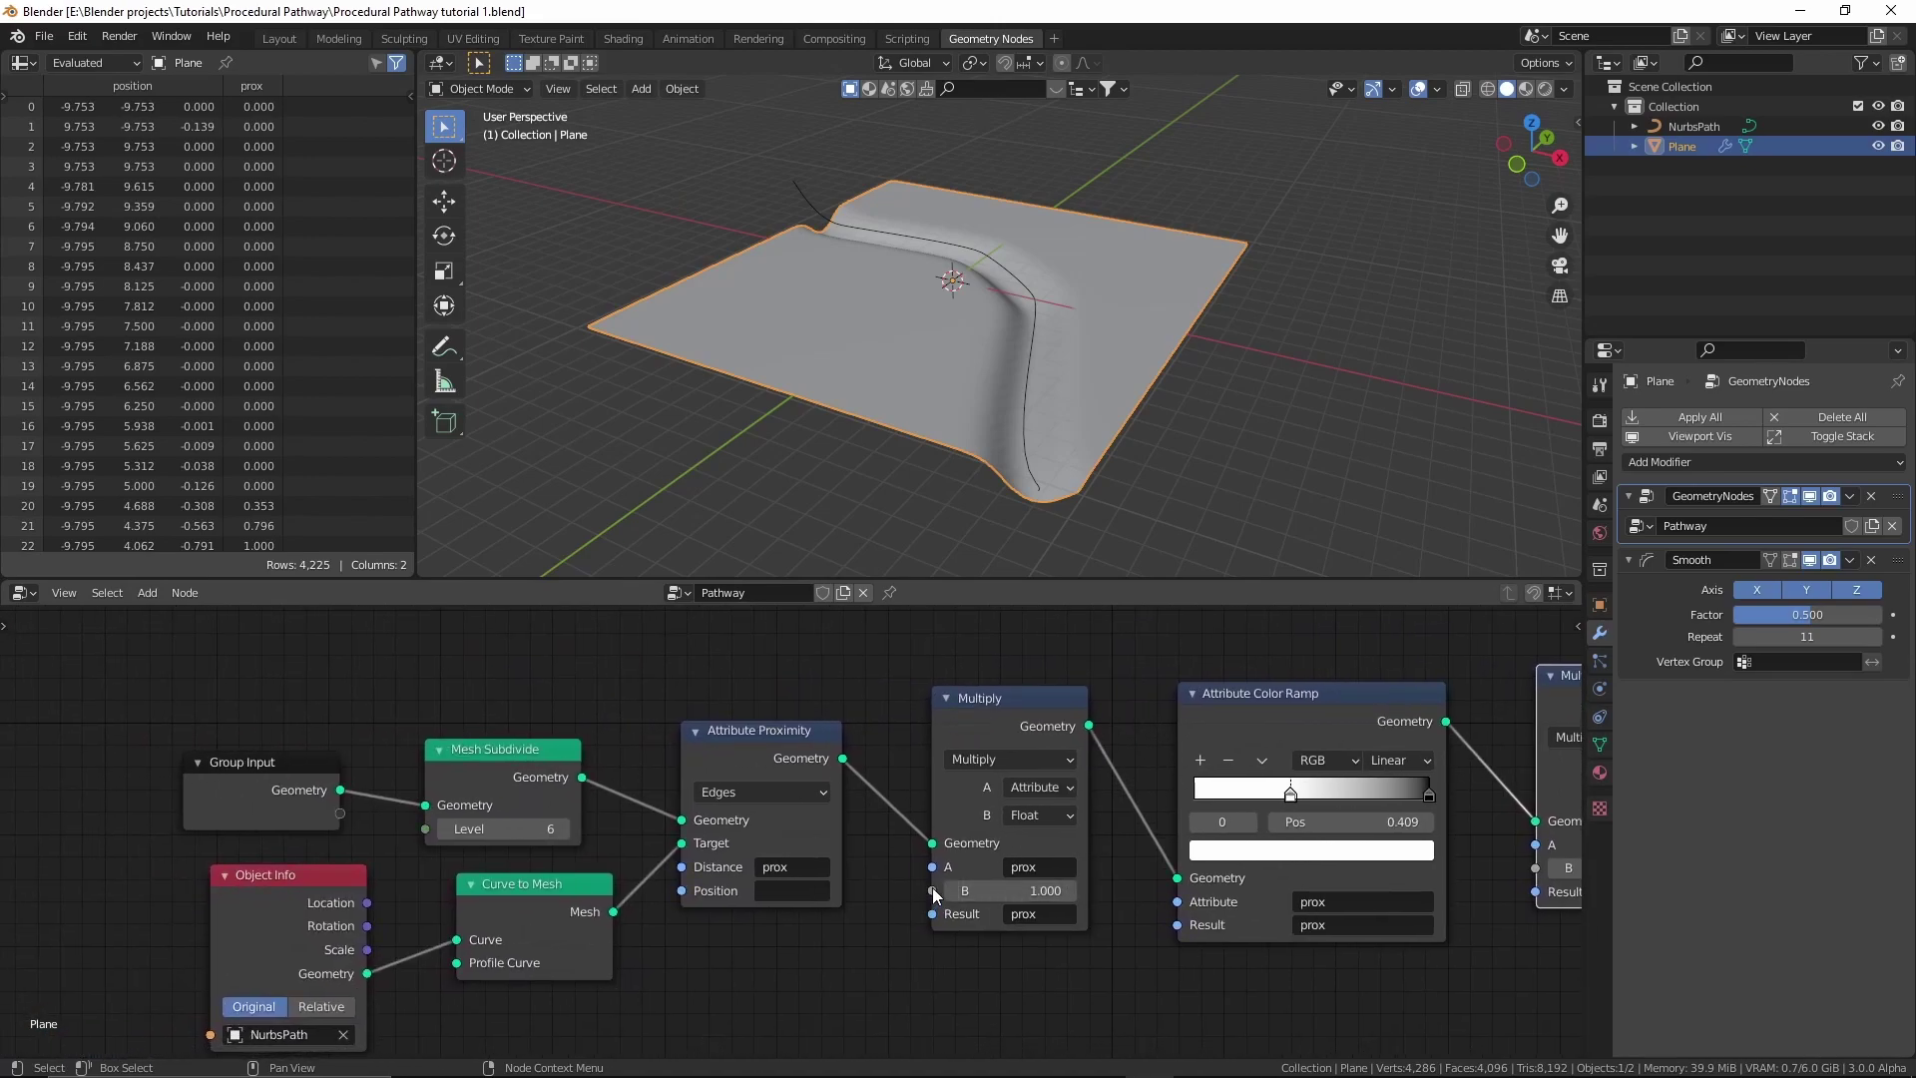
pyautogui.moveTo(933, 889); pyautogui.dragTo(341, 812)
pyautogui.moveTo(909, 840); pyautogui.dragTo(709, 825, button='middle')
pyautogui.moveTo(1335, 853); pyautogui.dragTo(206, 792)
pyautogui.scroll(-1, 142, 814)
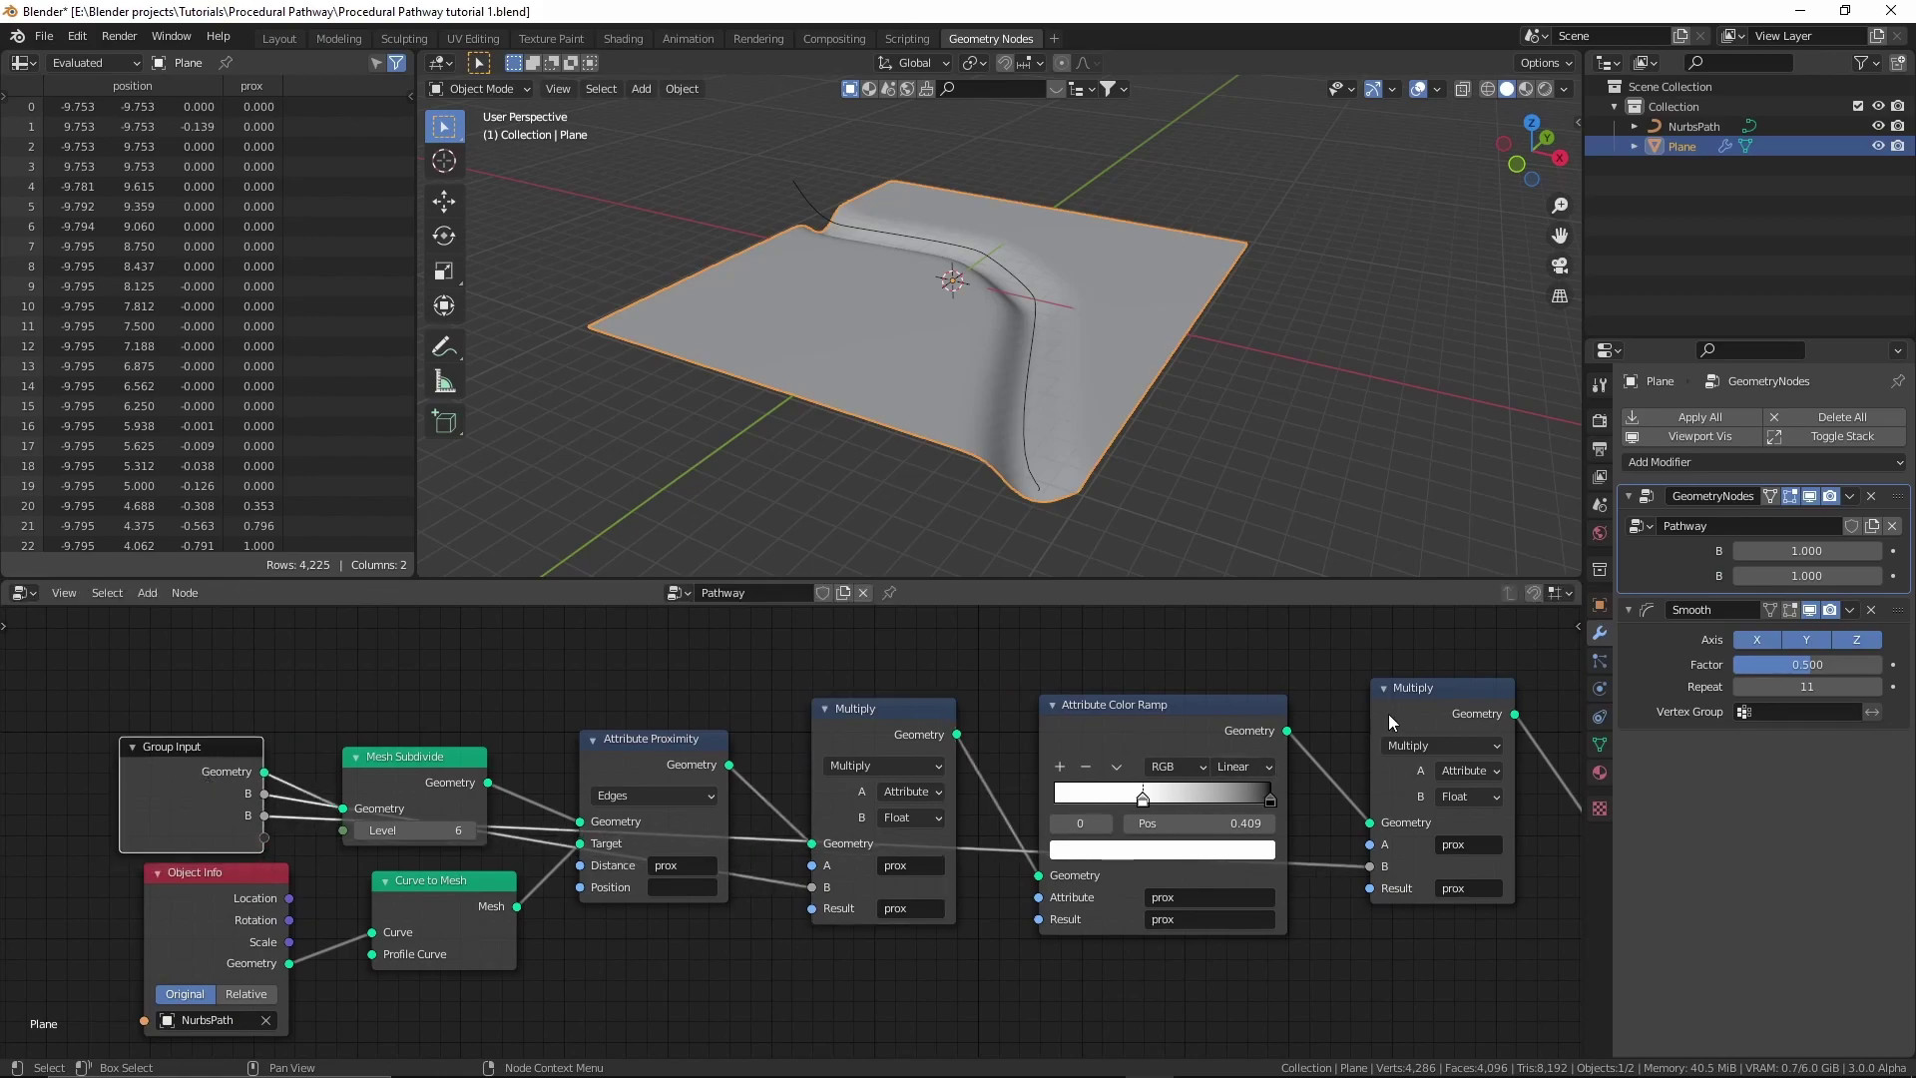
# Rename the first exposed B input of the node group to Width.
pyautogui.press('n')
pyautogui.click(1567, 768)
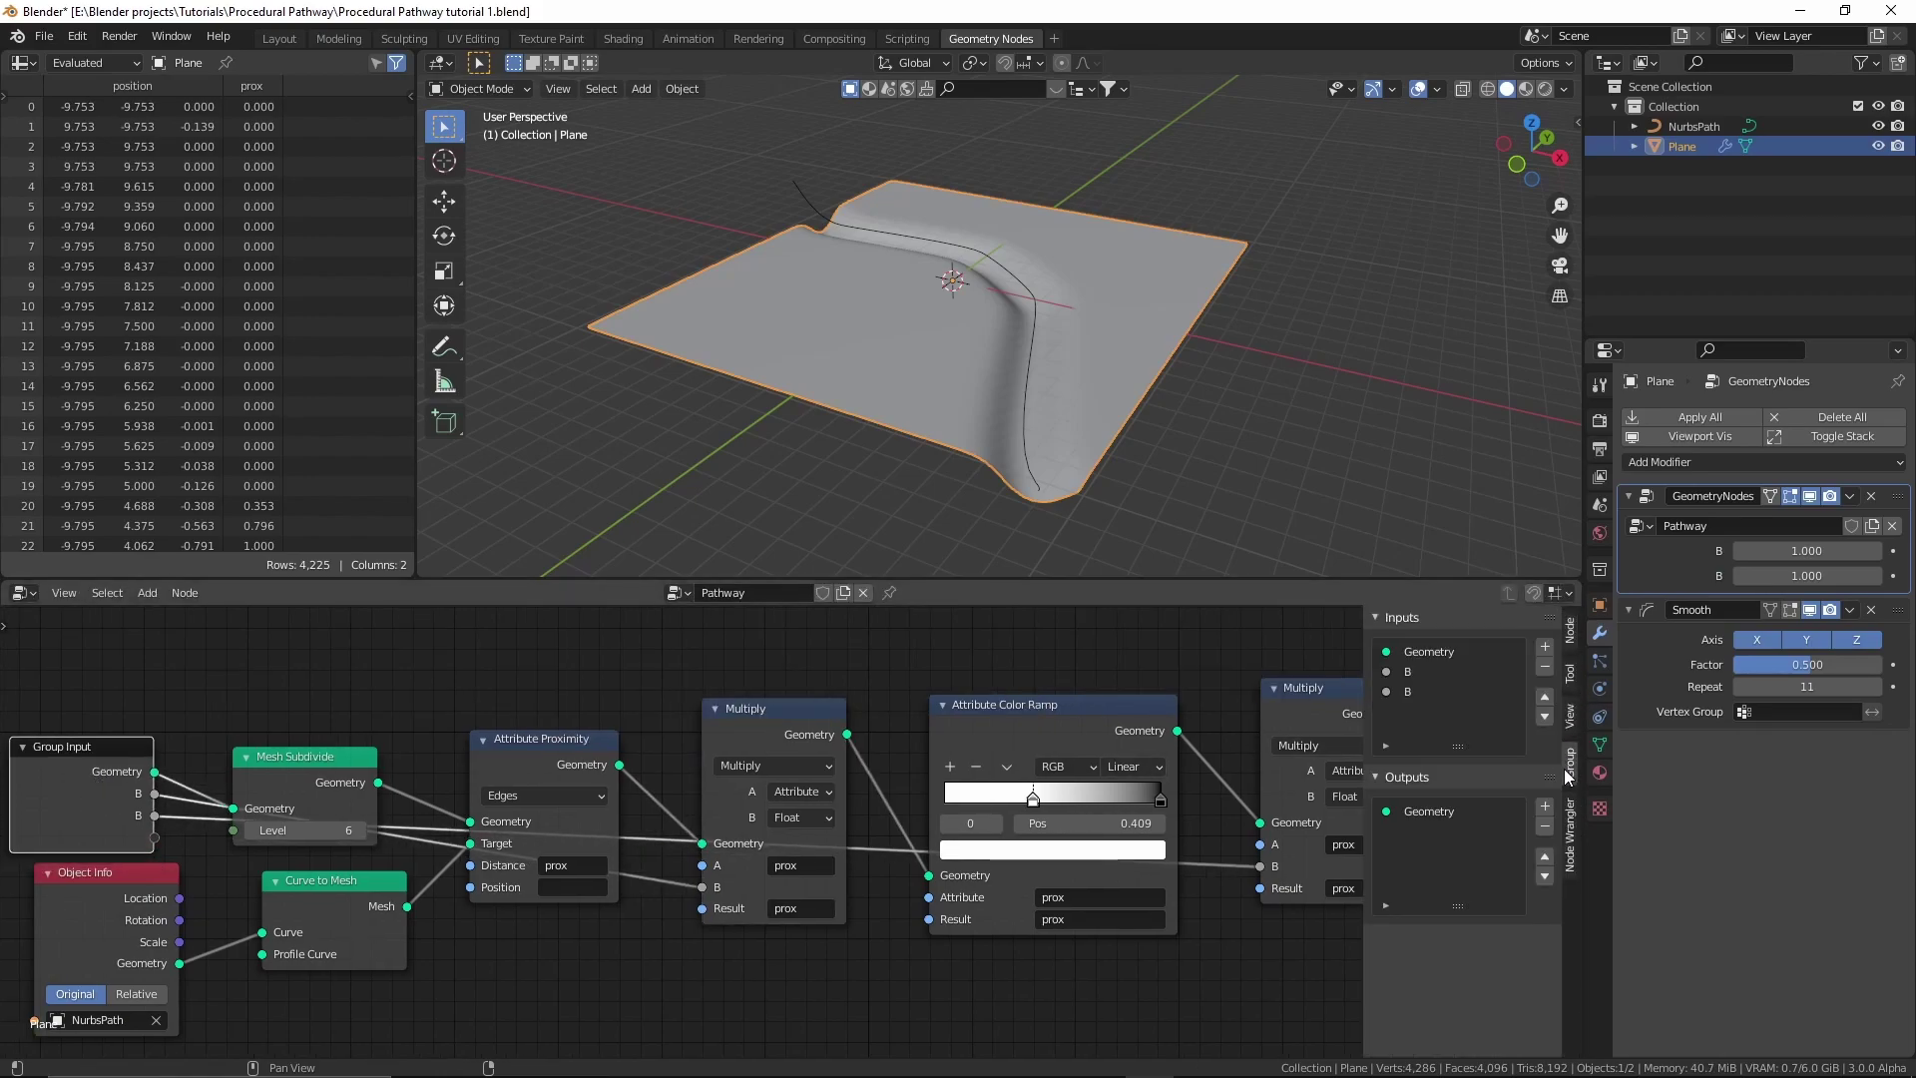
pyautogui.click(1411, 673)
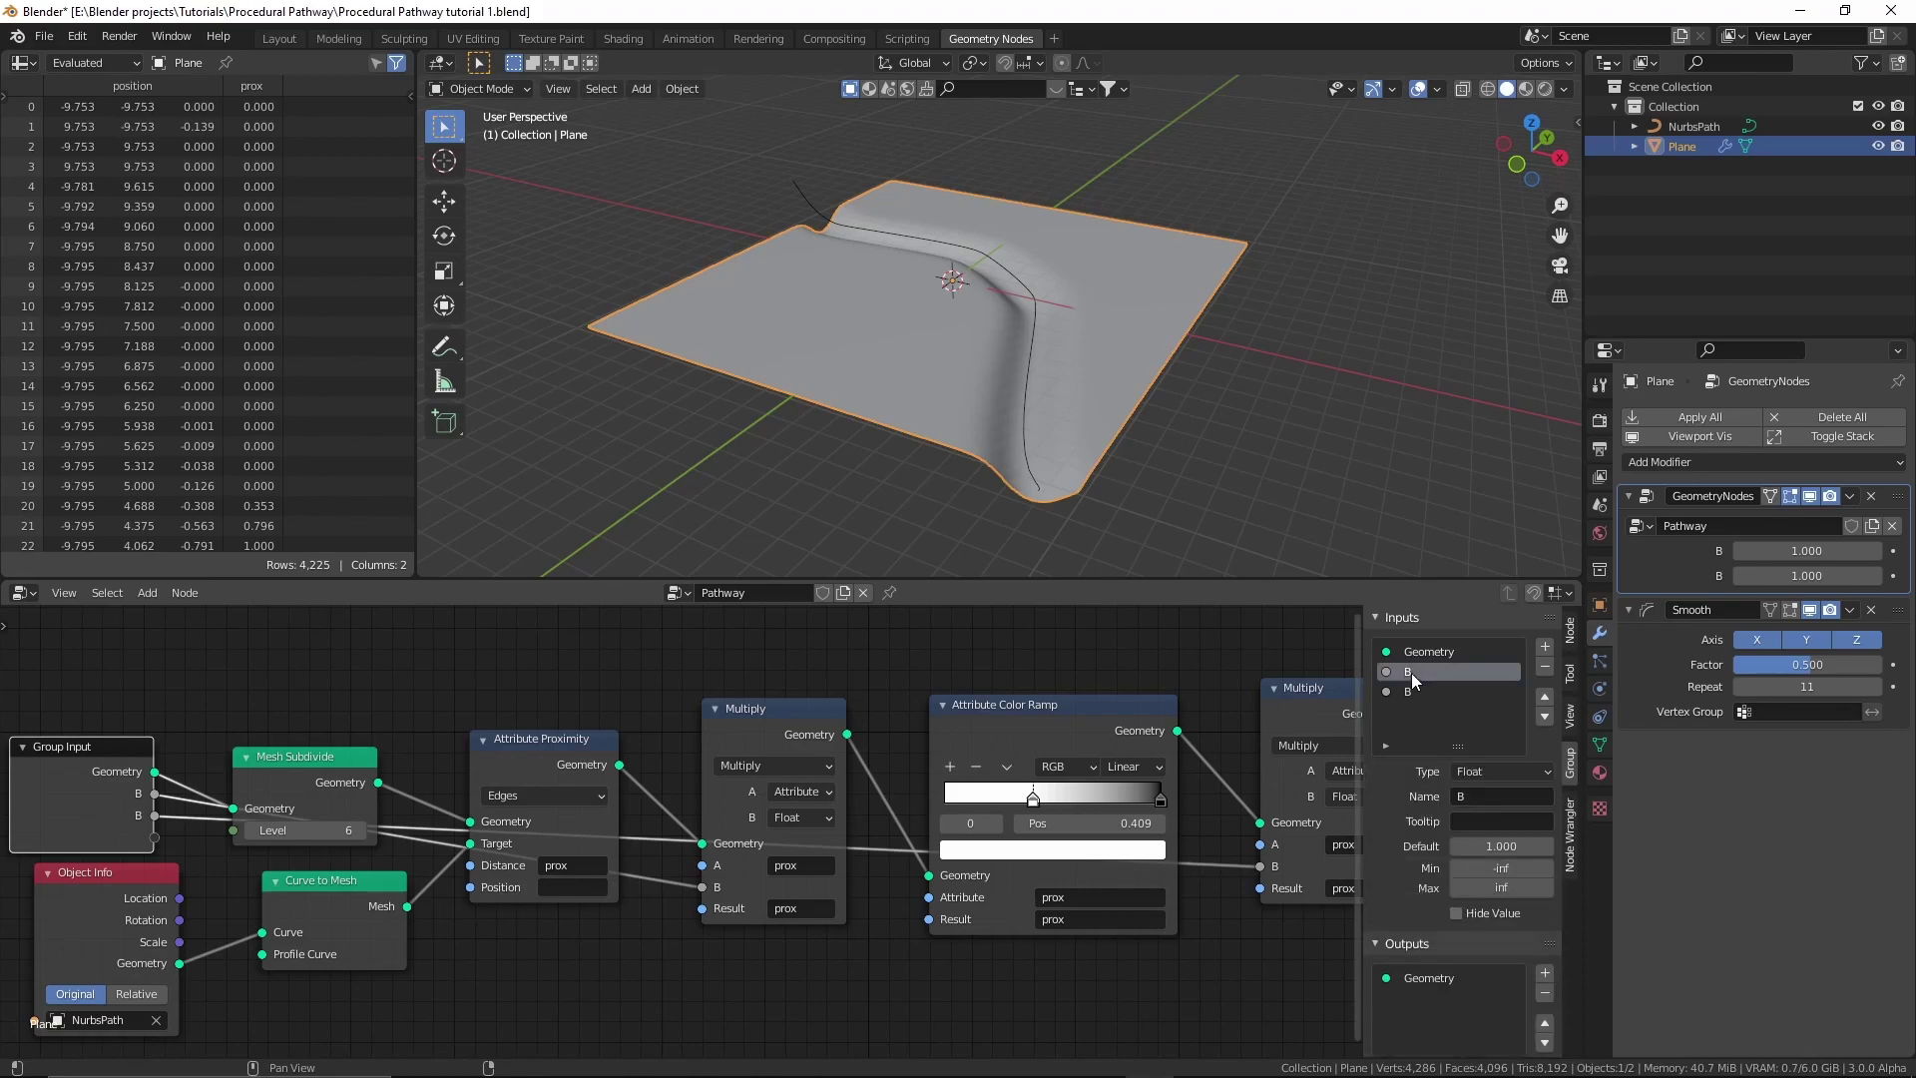
pyautogui.click(1476, 795)
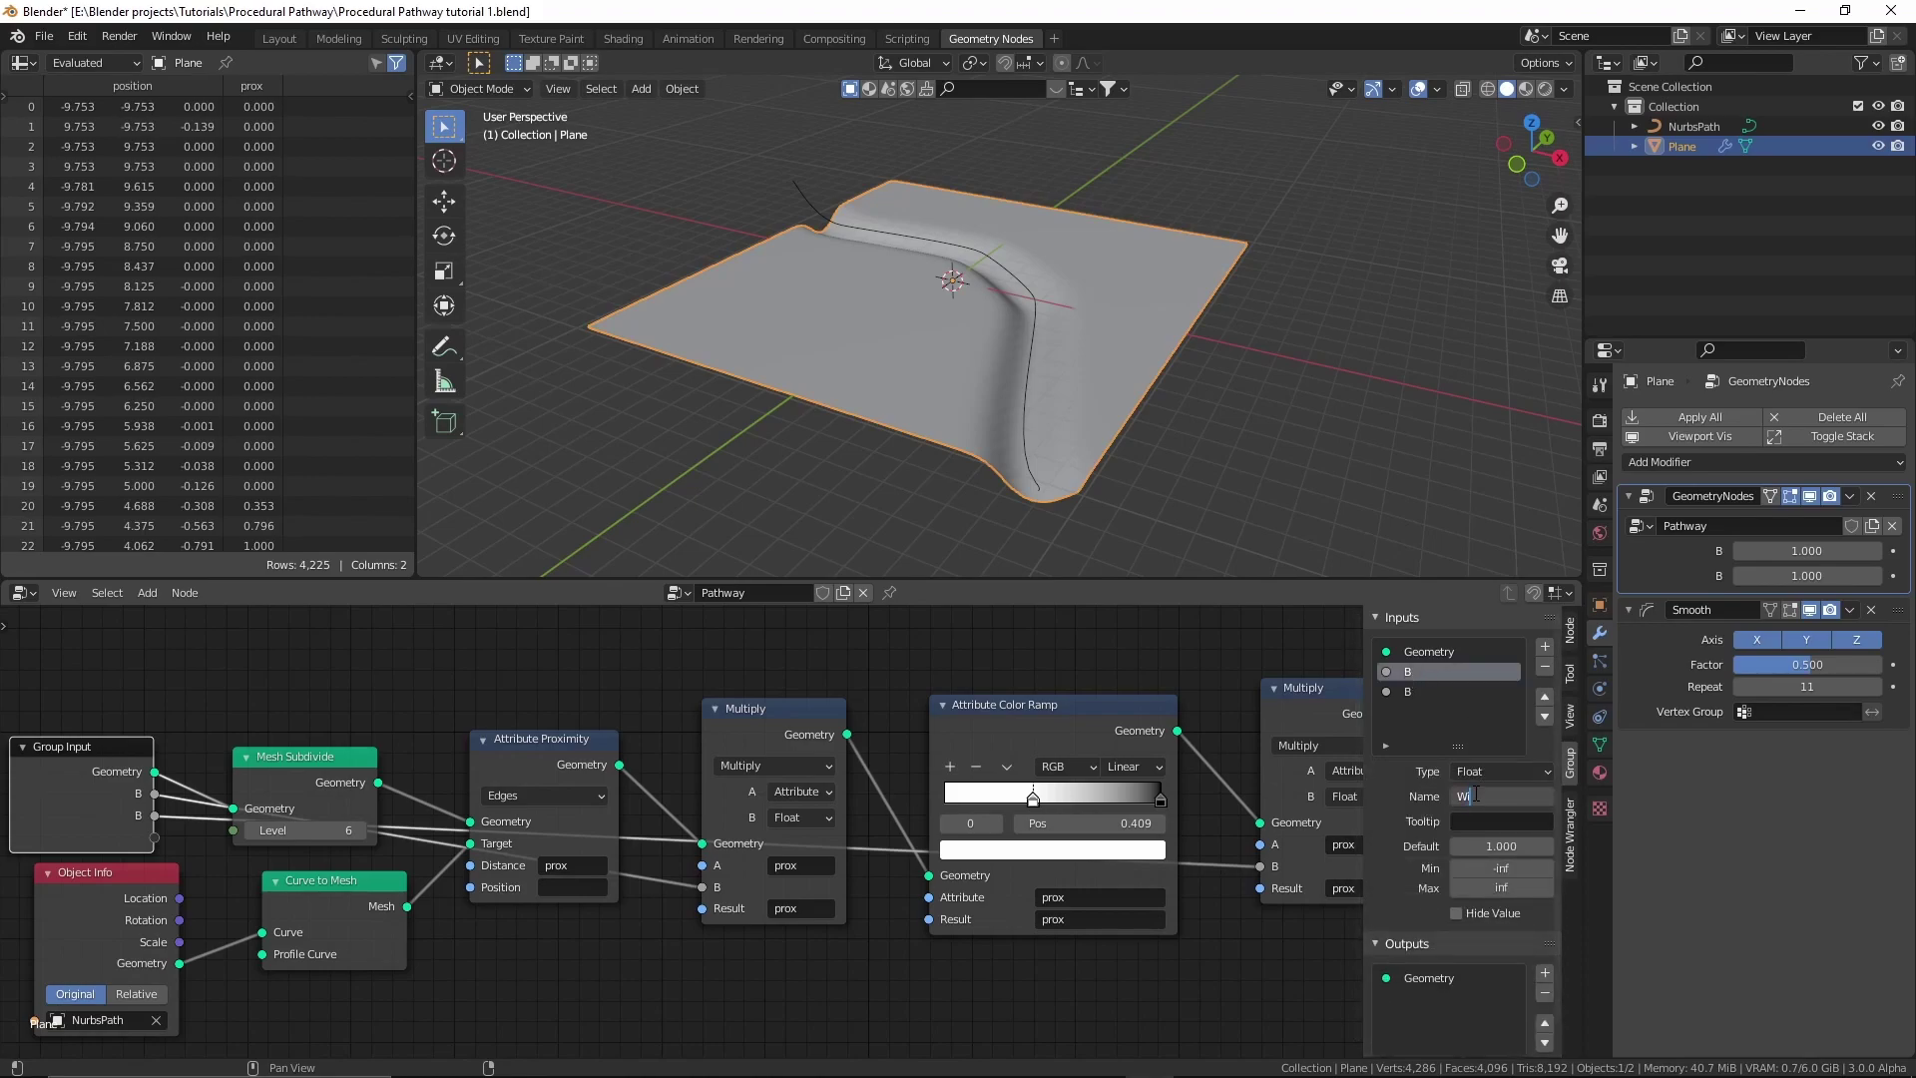
pyautogui.write('Width')
pyautogui.press('Return')
# Rename the remaining exposed B input of the node group to Depth.
pyautogui.click(1434, 691)
pyautogui.click(1483, 795)
pyautogui.press('BackSpace')
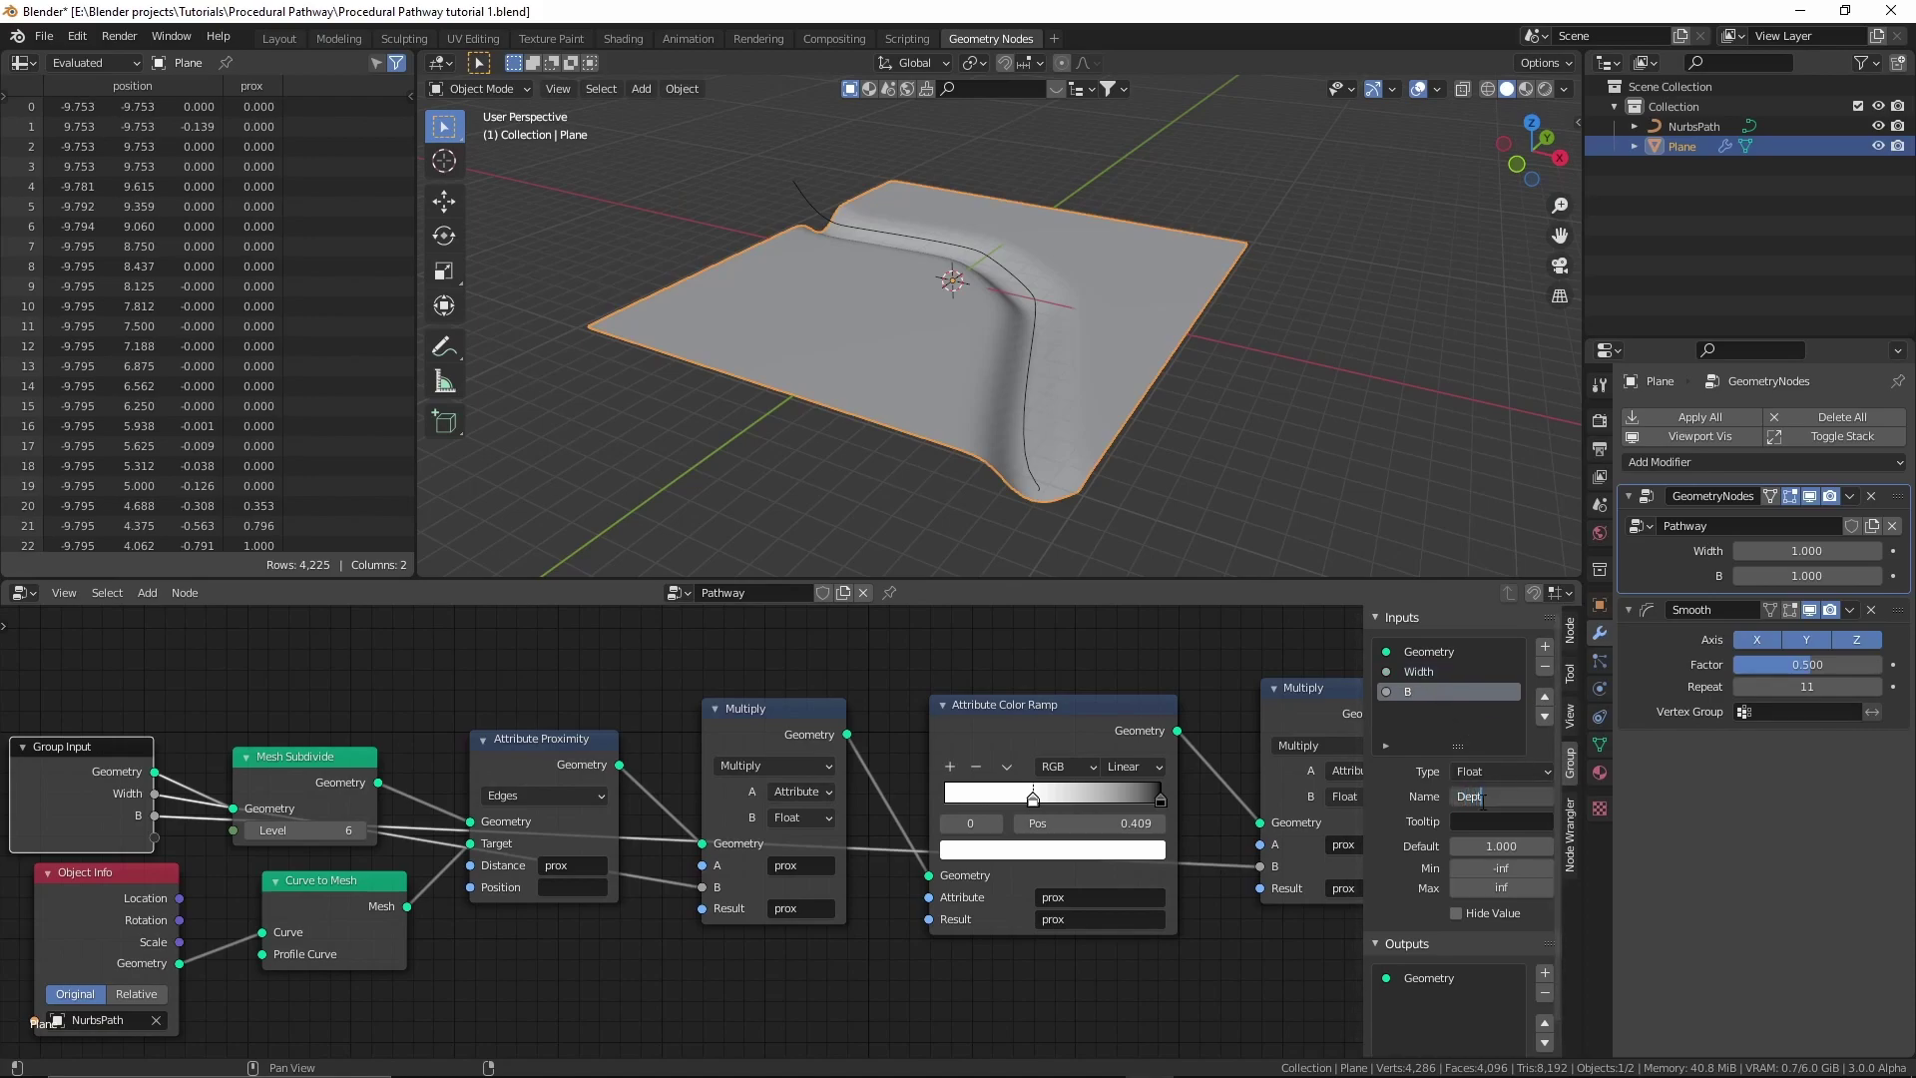
pyautogui.write('Depth')
pyautogui.press('Return')
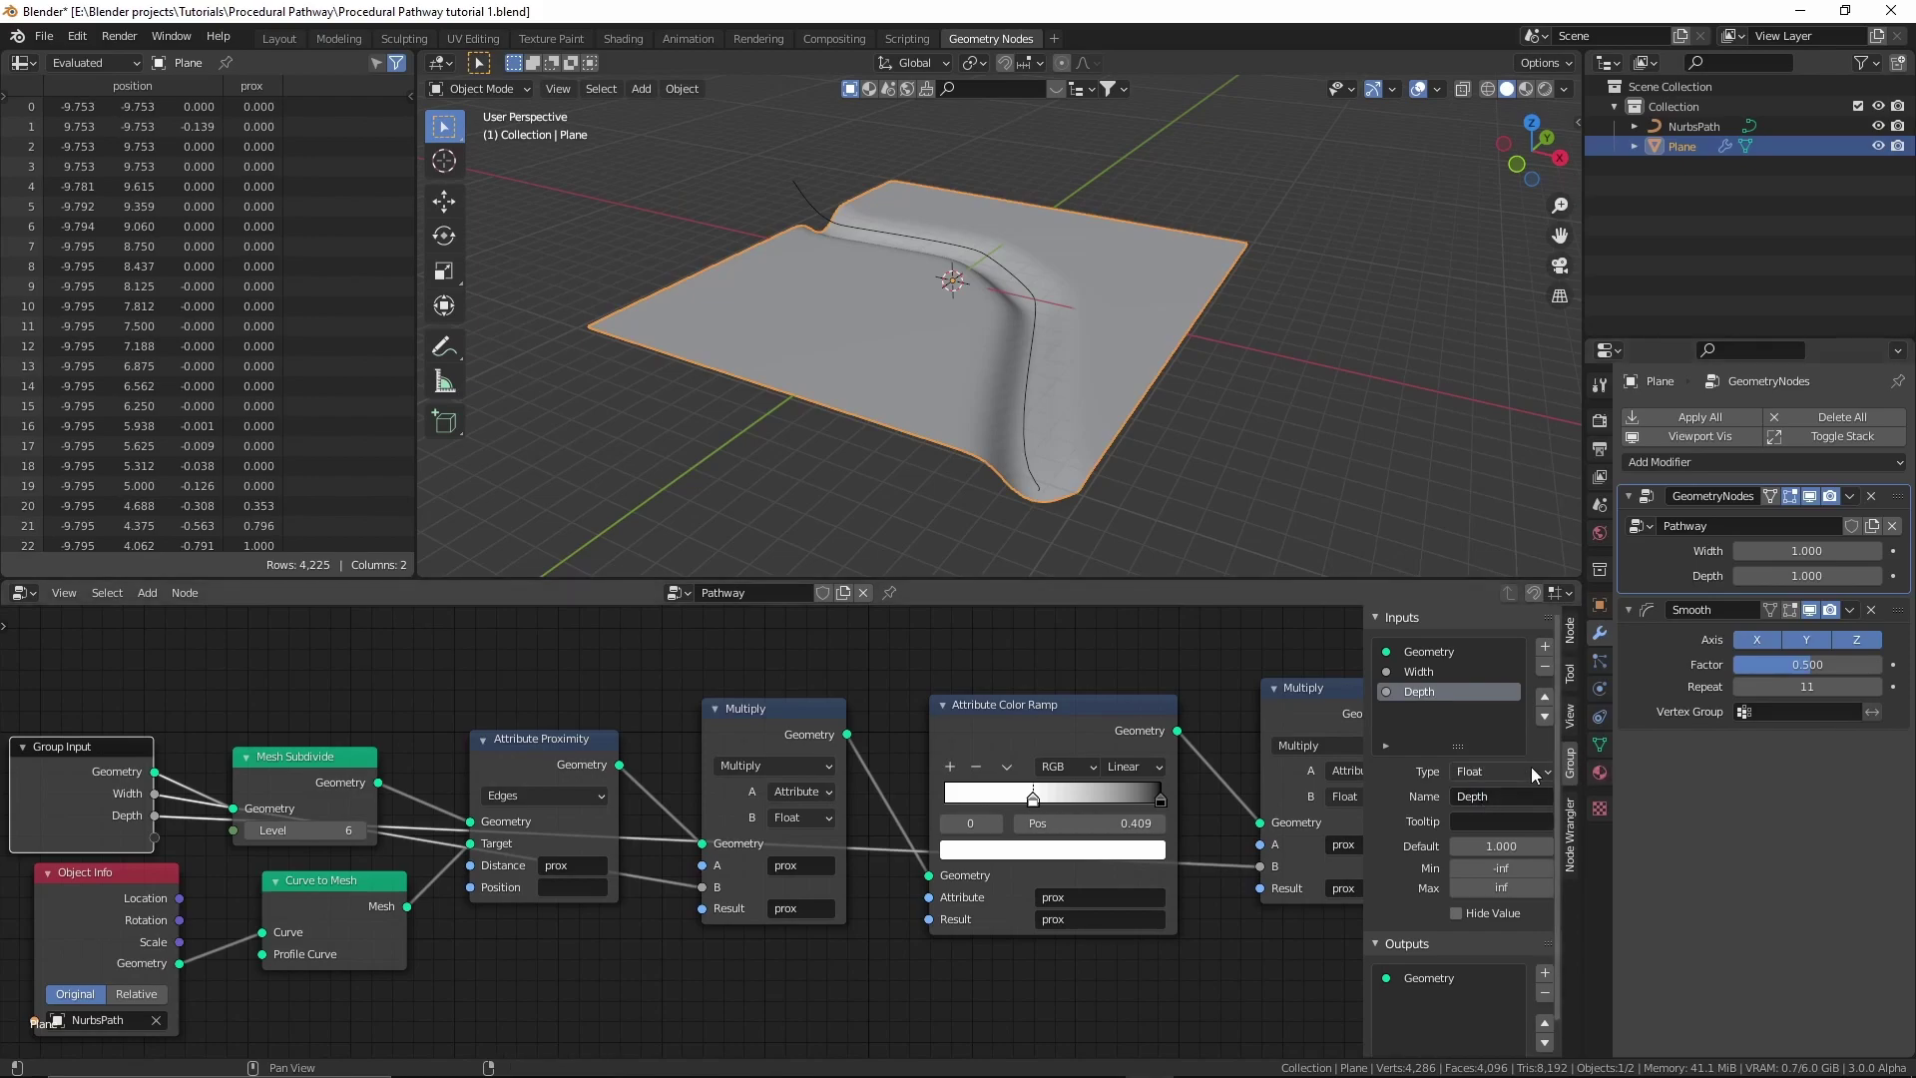
# Set the Pathway modifier's Width to 0.617, keep Depth at 1.000, and hide the node group's input settings.
pyautogui.moveTo(1750, 557); pyautogui.dragTo(1637, 557)
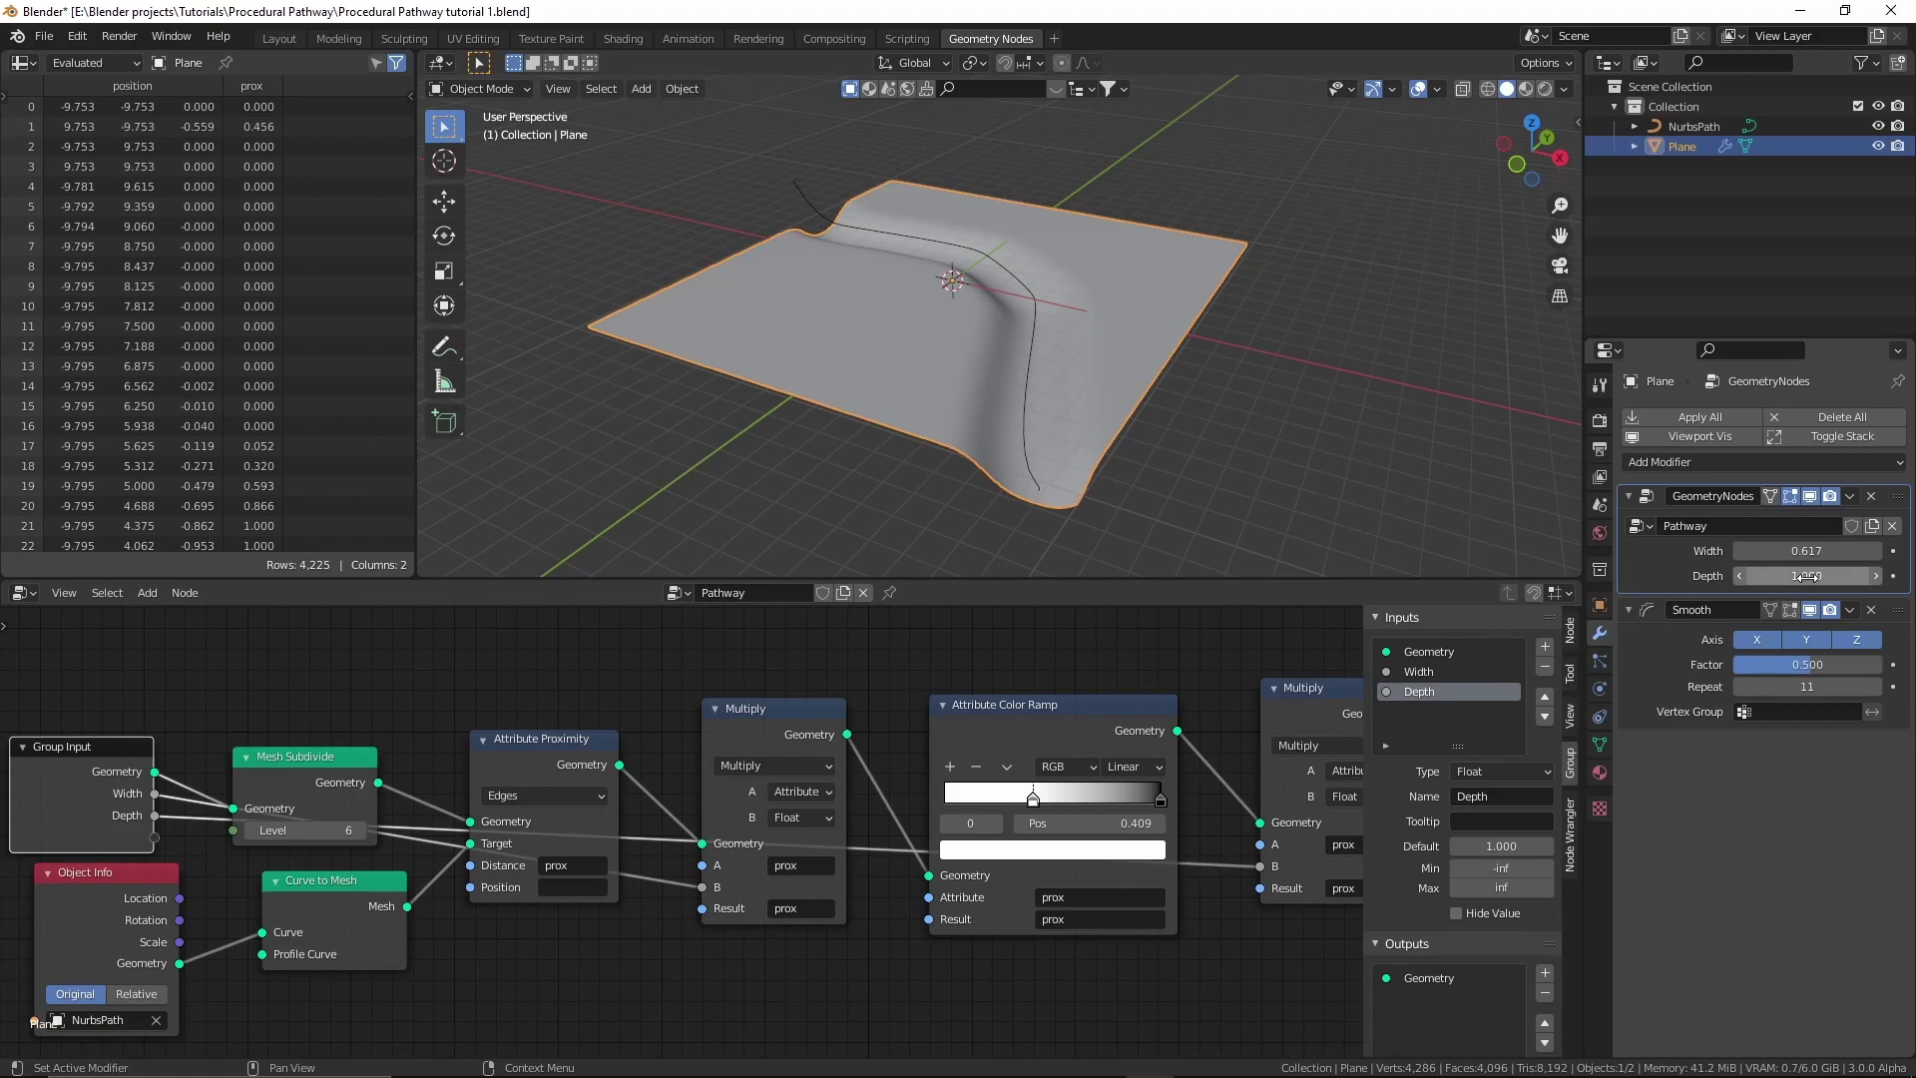
pyautogui.moveTo(1807, 576); pyautogui.dragTo(1796, 576)
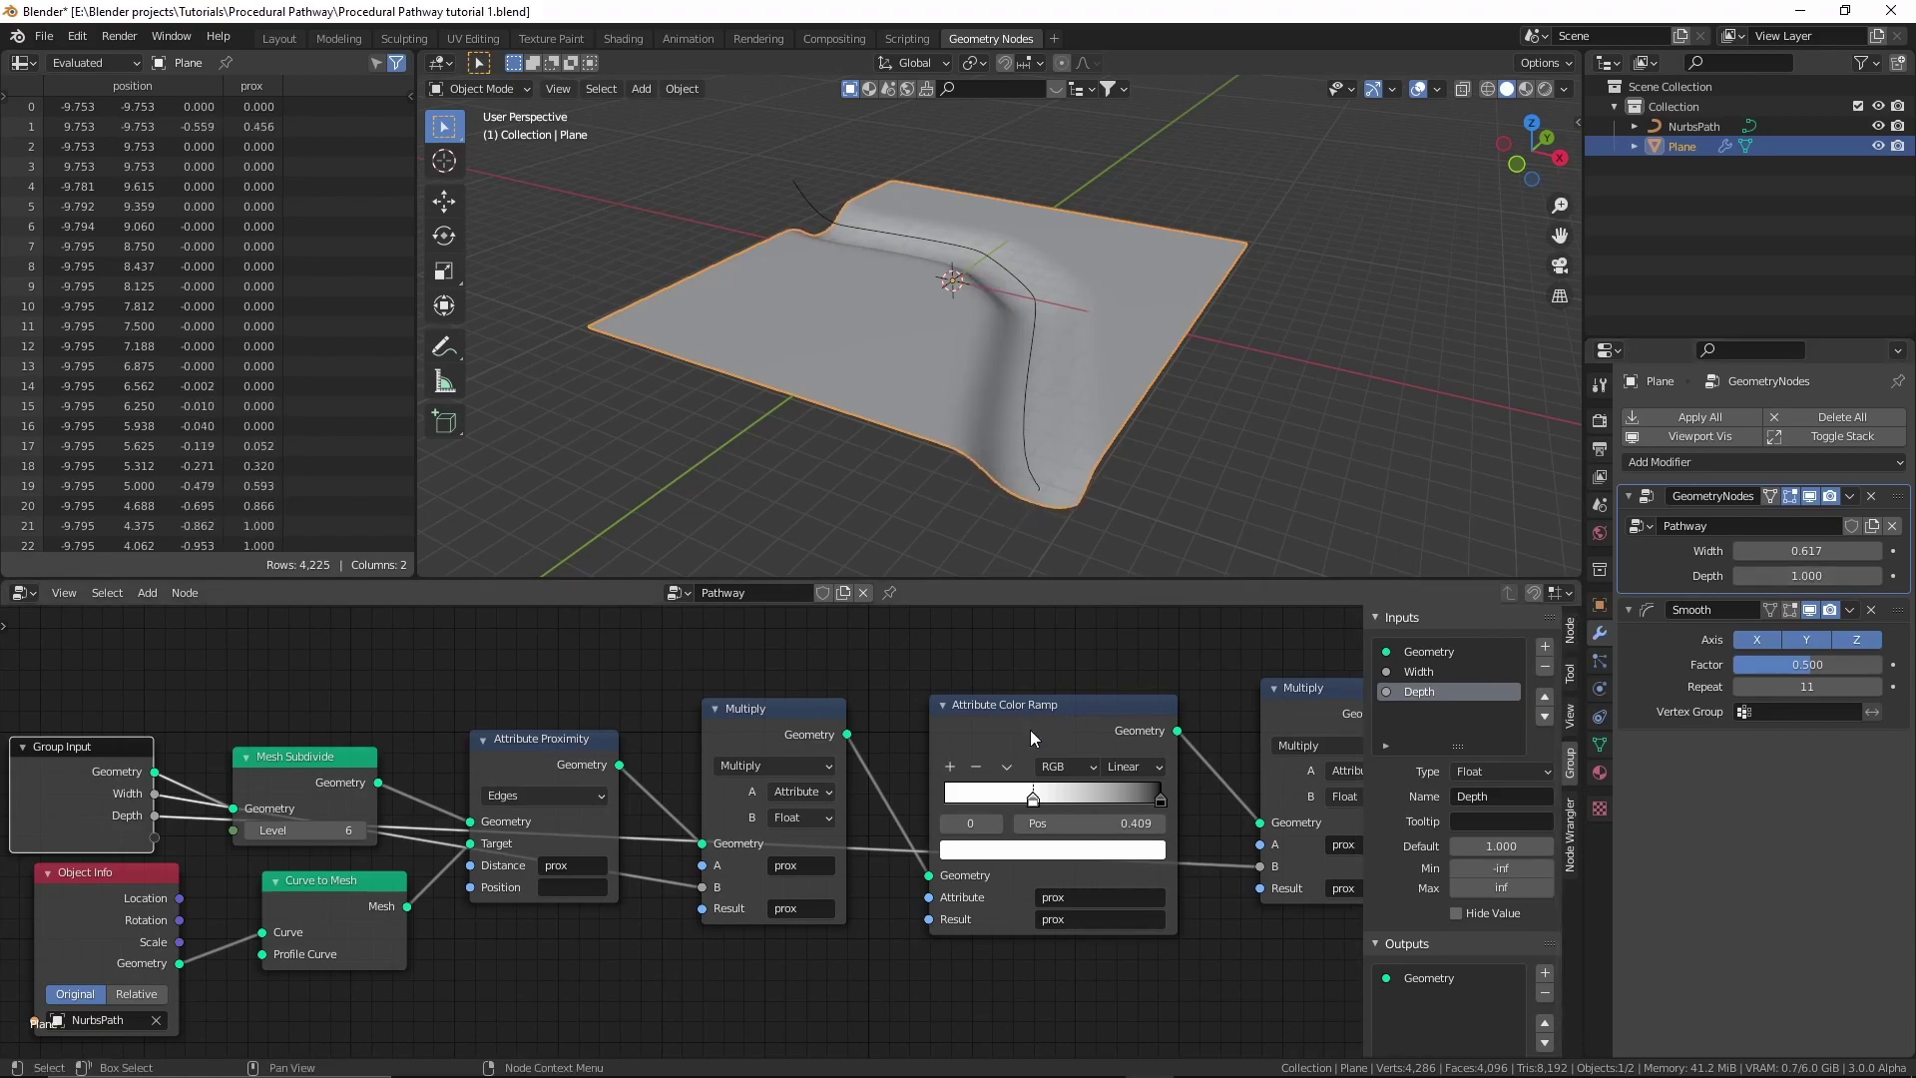
pyautogui.scroll(-1, 1023, 819)
pyautogui.moveTo(1063, 770); pyautogui.dragTo(895, 780, button='middle')
pyautogui.press('n')
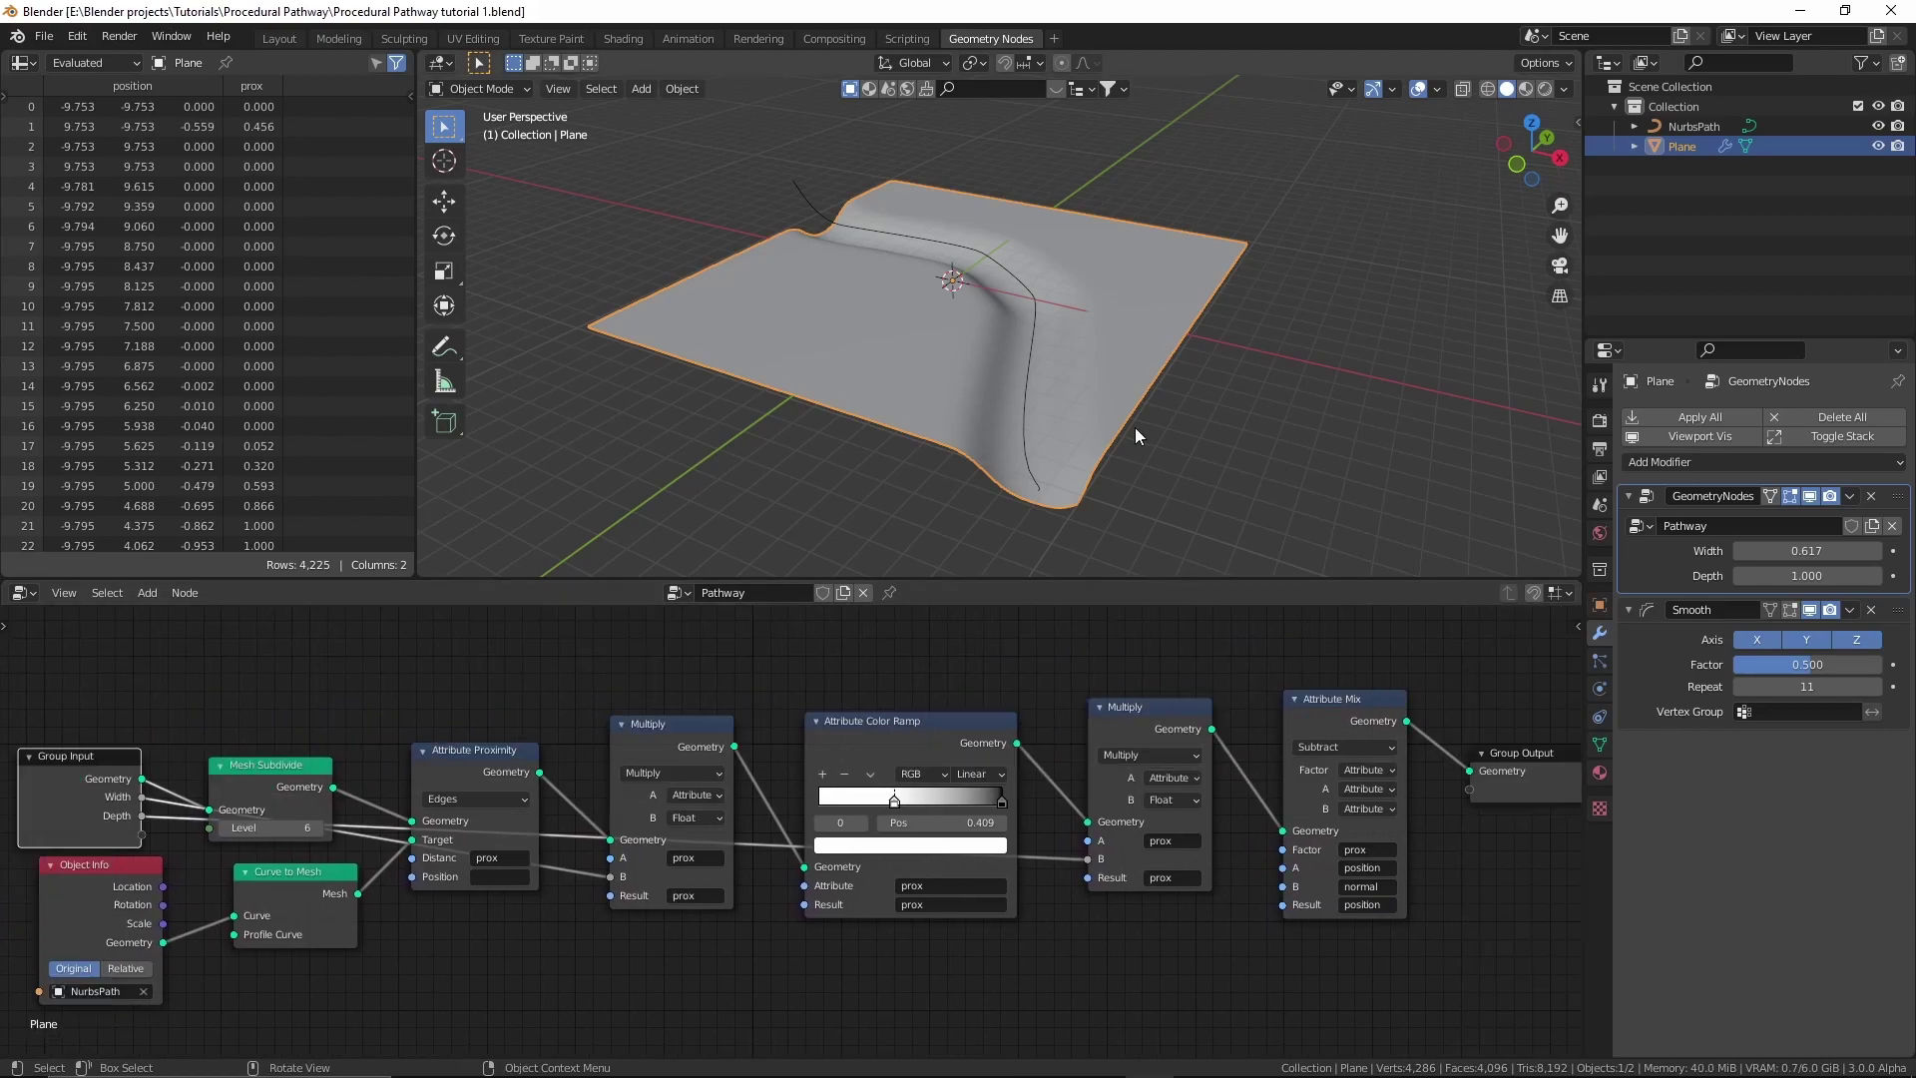
# Try drawing an additional freehand curve across the plane in the NurbsPath's Edit Mode.
pyautogui.click(1033, 345)
pyautogui.moveTo(1032, 346); pyautogui.dragTo(1004, 371, button='middle')
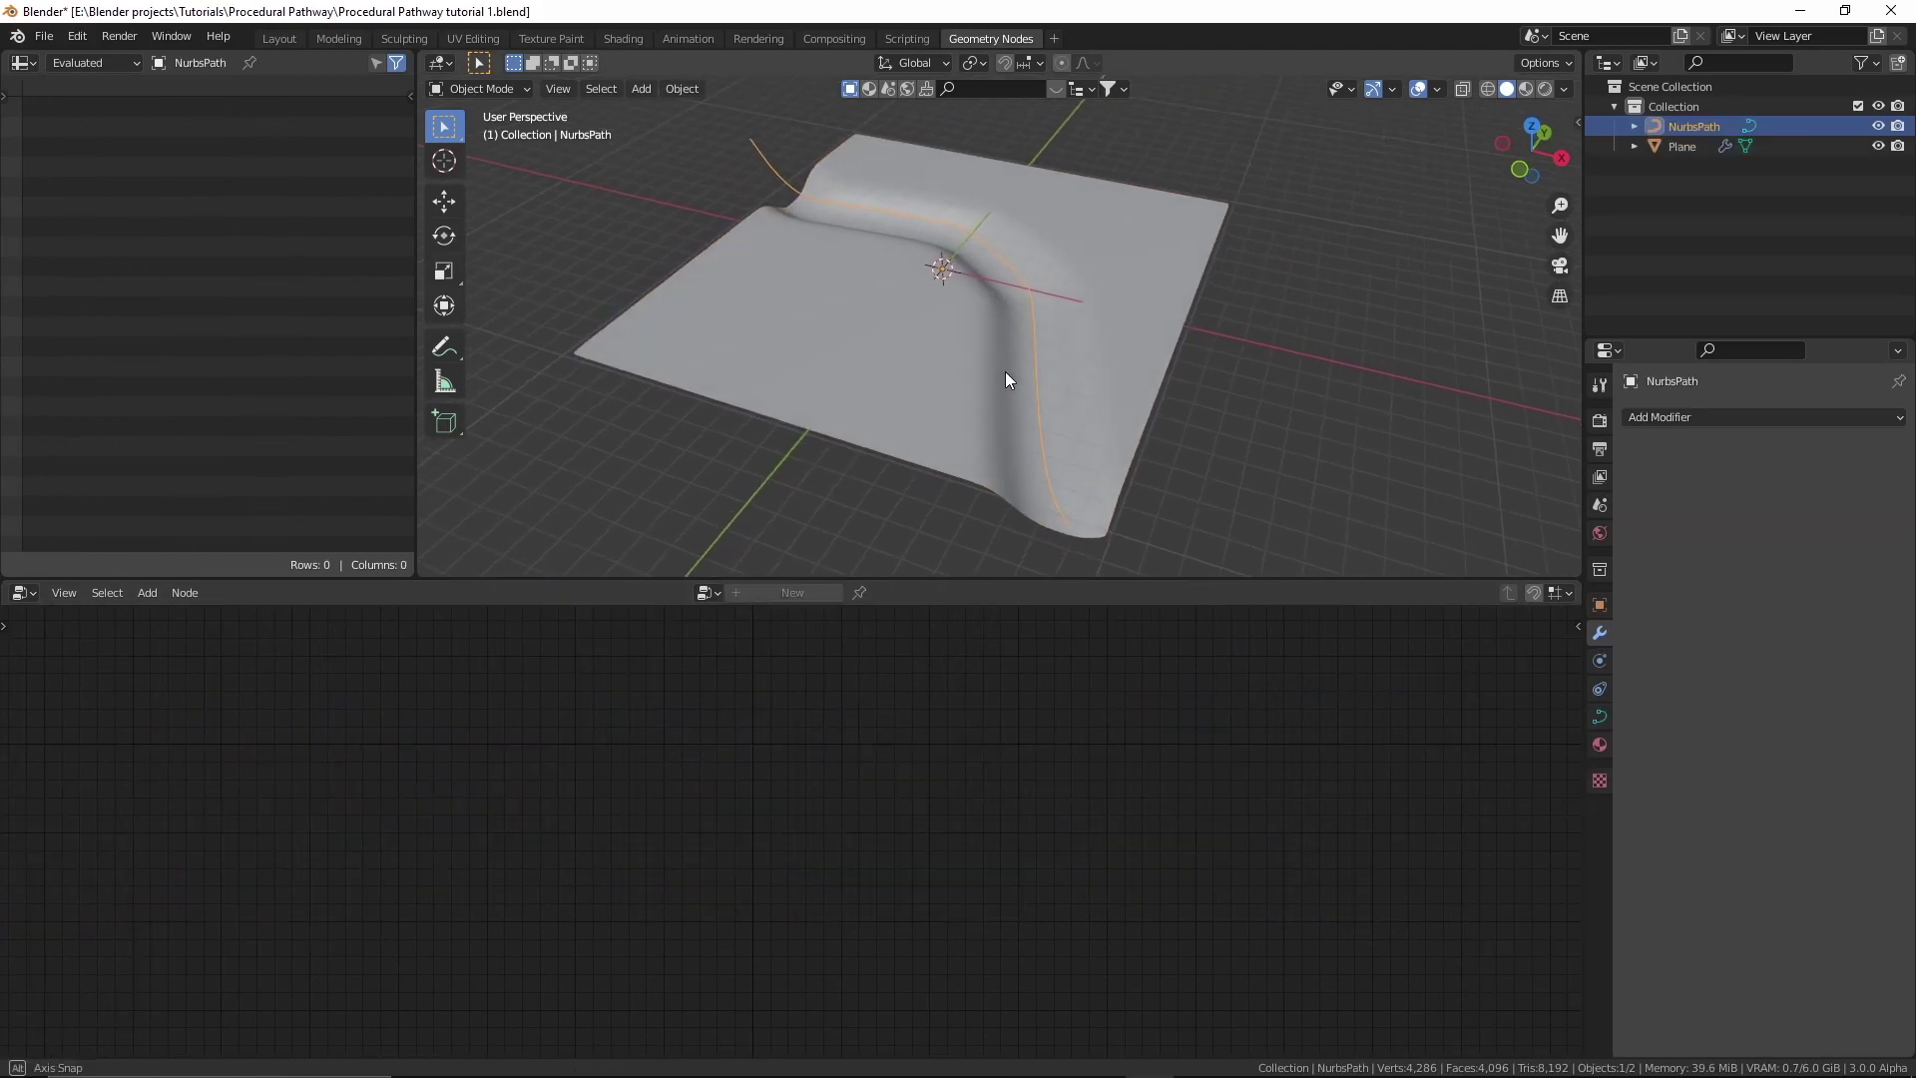
pyautogui.press('Tab')
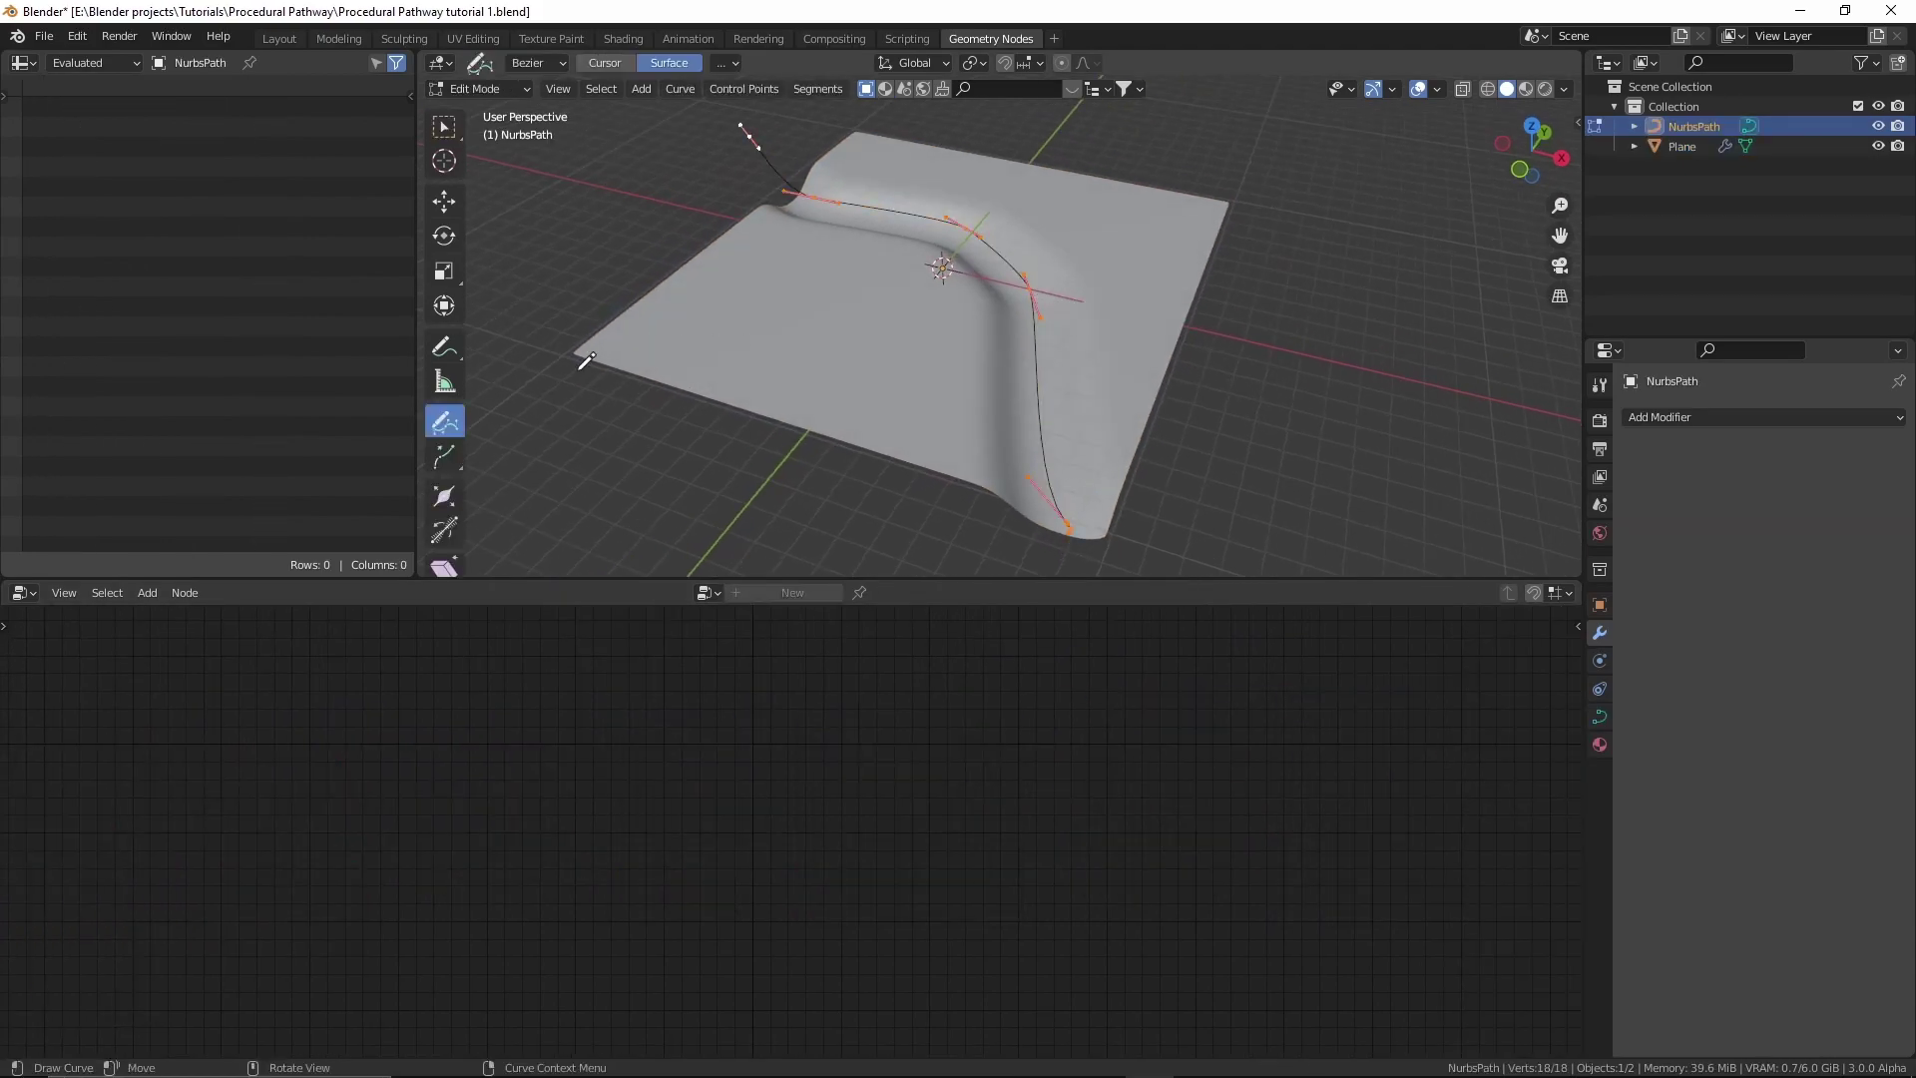
pyautogui.moveTo(565, 328)
pyautogui.mouseDown()
pyautogui.moveTo(1024, 328)
pyautogui.moveTo(1316, 214)
pyautogui.moveTo(1109, 255)
pyautogui.mouseUp()
pyautogui.moveTo(1110, 255); pyautogui.dragTo(1006, 369, button='middle')
pyautogui.press('Tab')
pyautogui.moveTo(1311, 433)
pyautogui.mouseDown(button='middle')
pyautogui.moveTo(1275, 383)
pyautogui.moveTo(1329, 392)
pyautogui.moveTo(1308, 397)
pyautogui.mouseUp(button='middle')
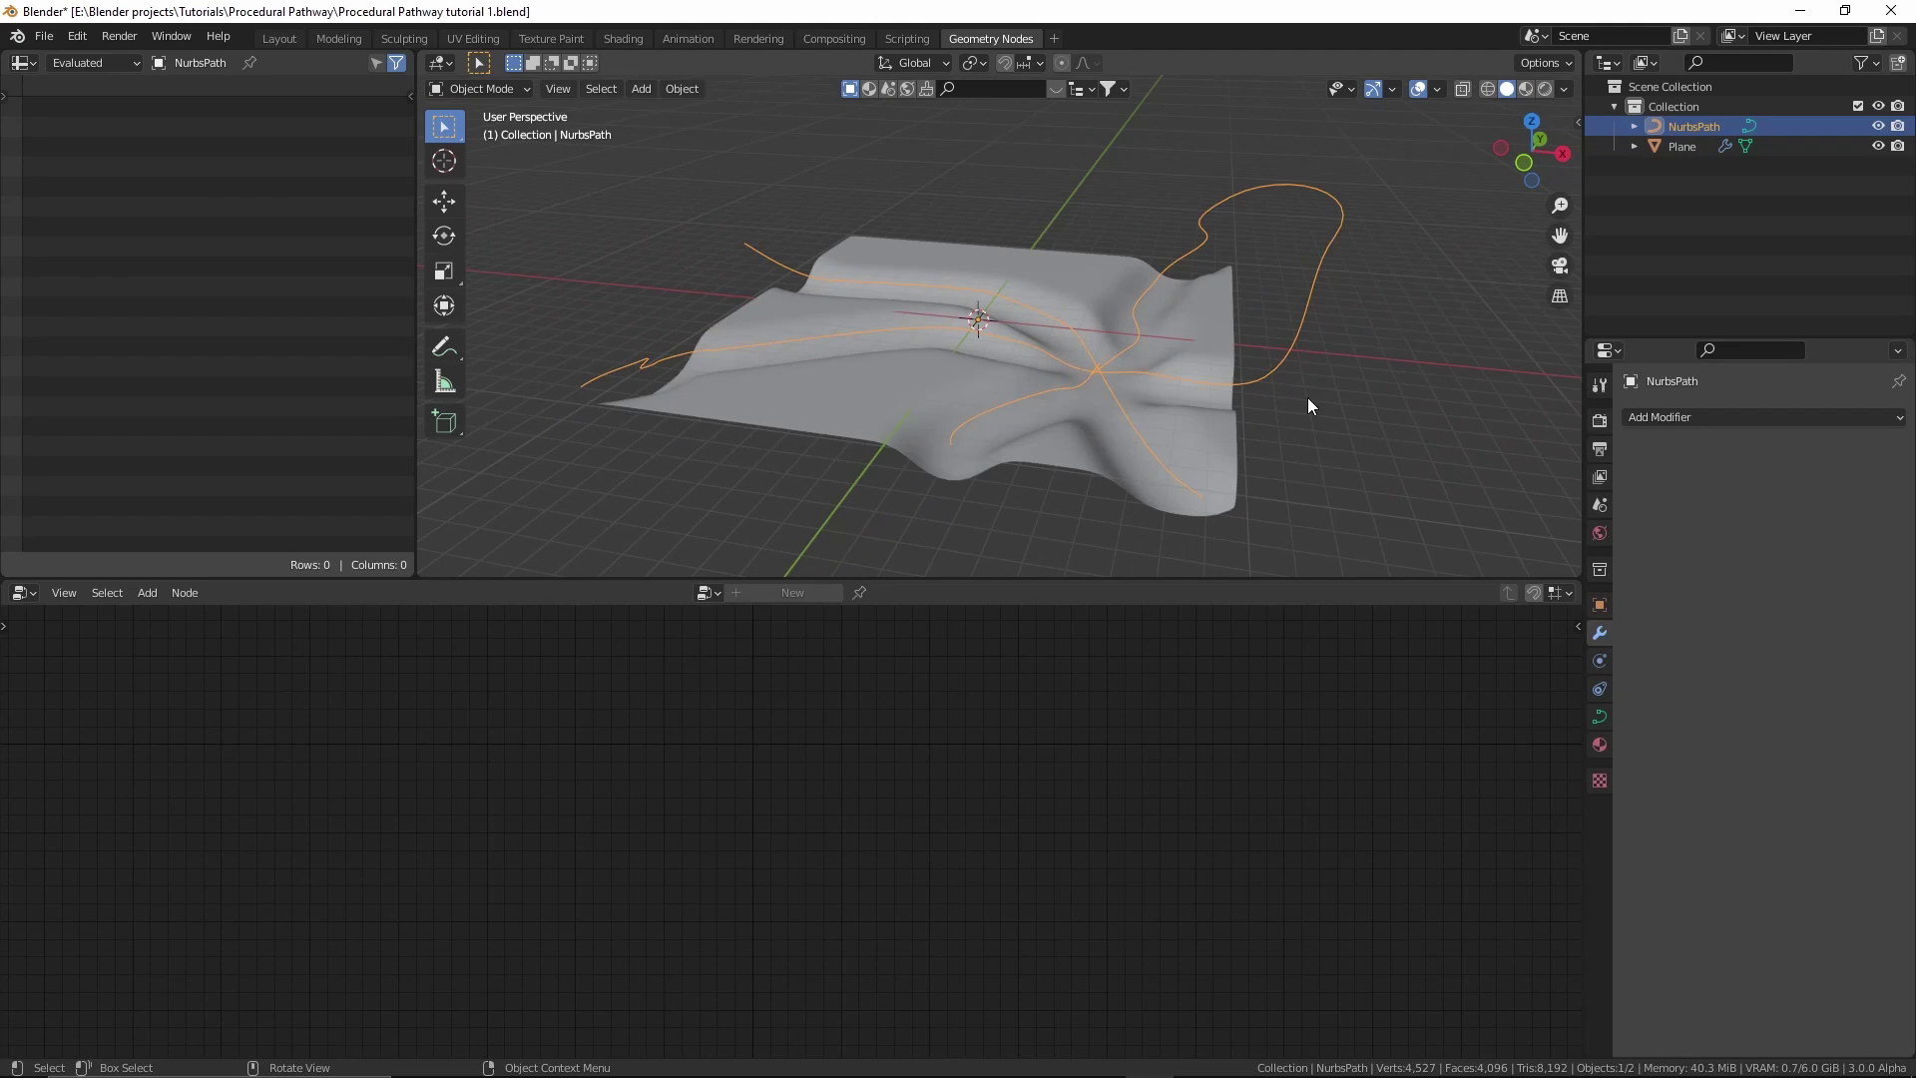
# Undo the extra curve stroke on the NurbsPath and return to Object Mode.
pyautogui.press('Tab')
pyautogui.hotkey('ctrl', 'z')
pyautogui.press('Tab')
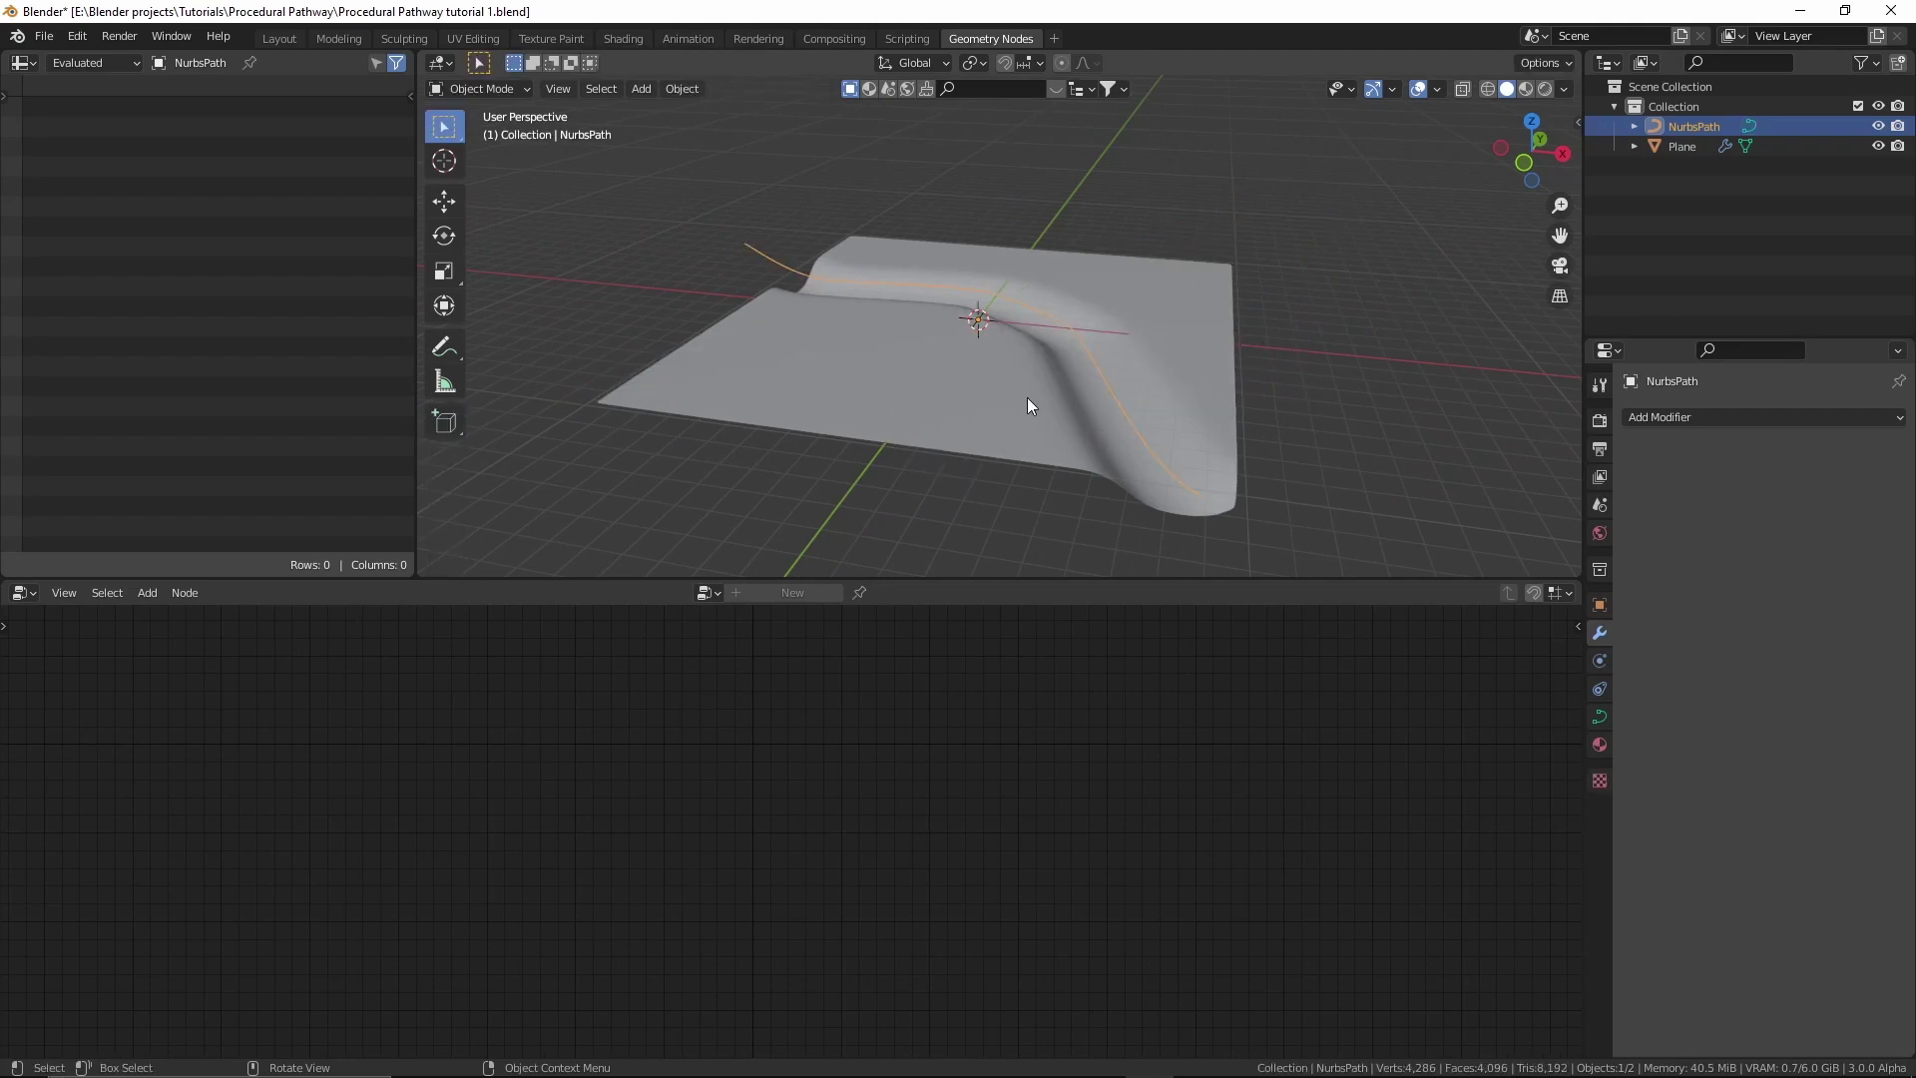
# Add a Displace modifier to the plane and create a new texture for it.
pyautogui.click(1027, 398)
pyautogui.click(1742, 462)
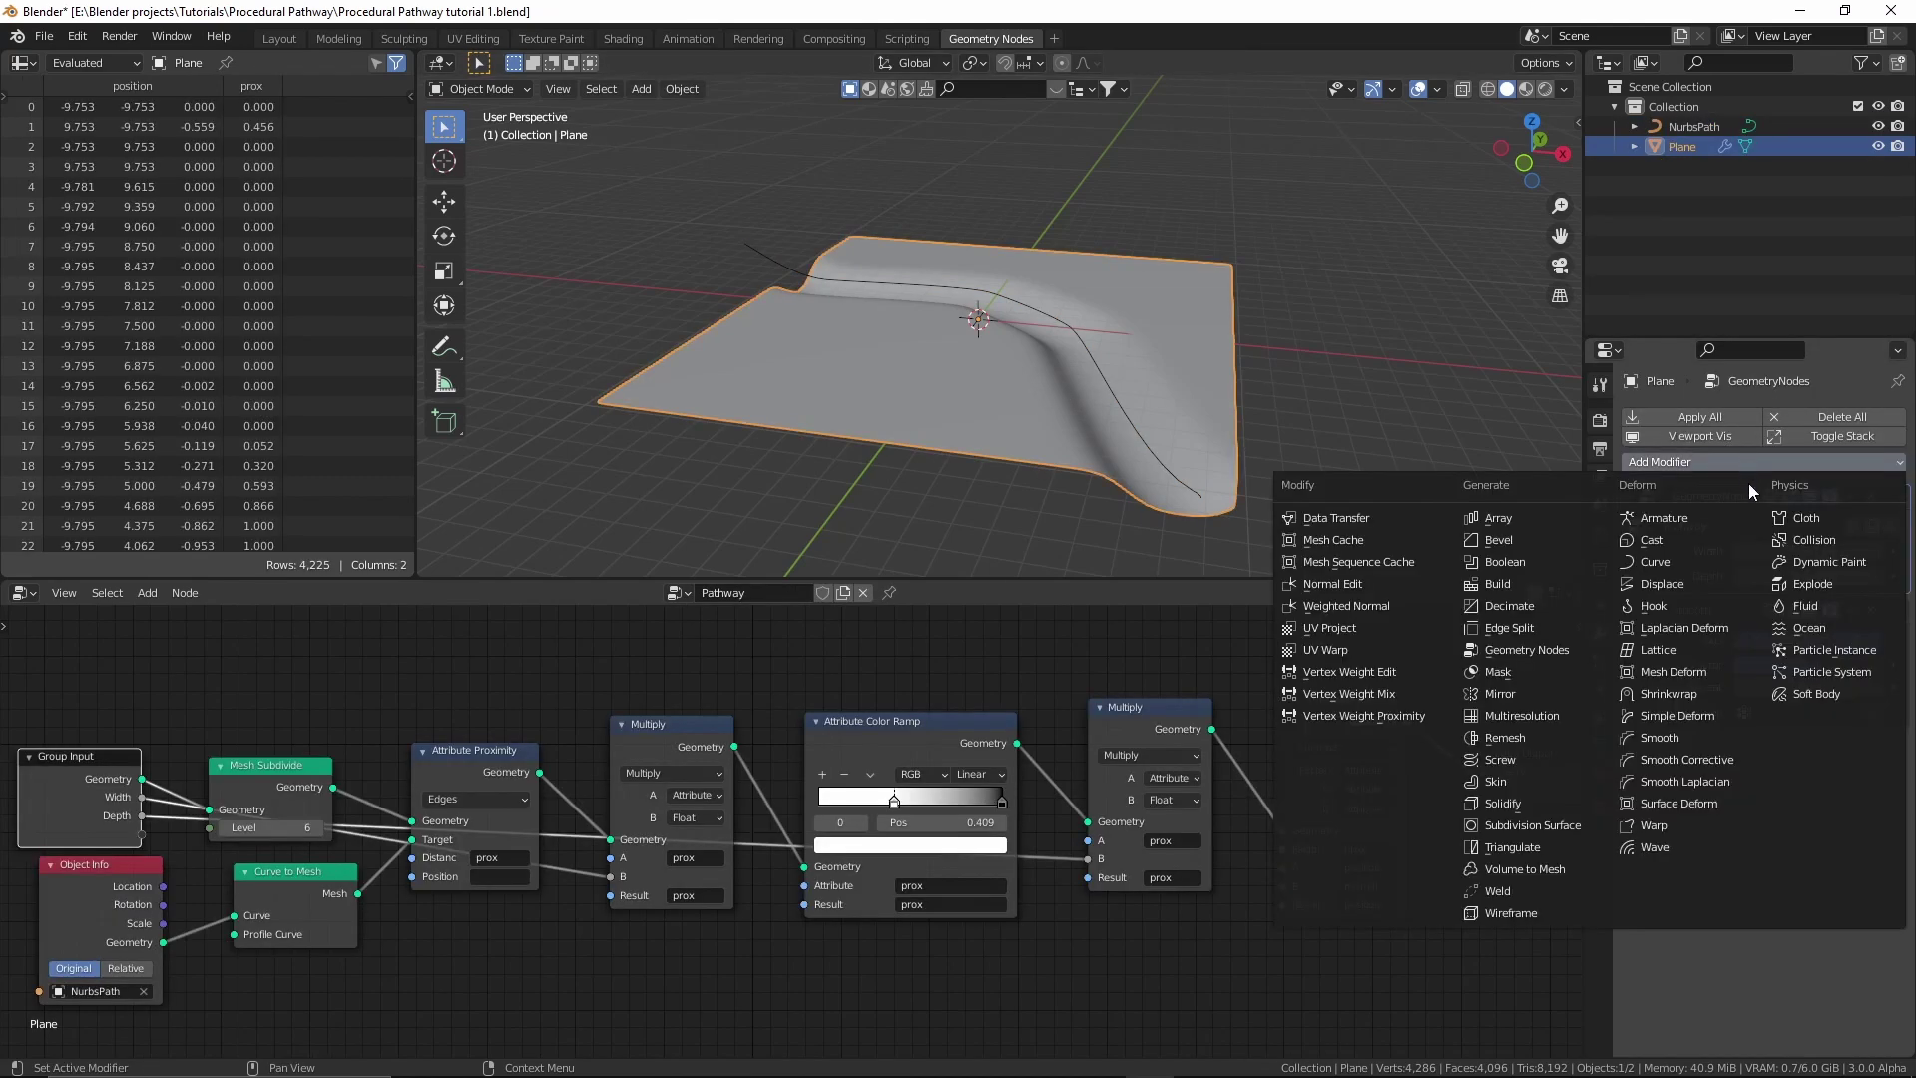
pyautogui.click(1679, 583)
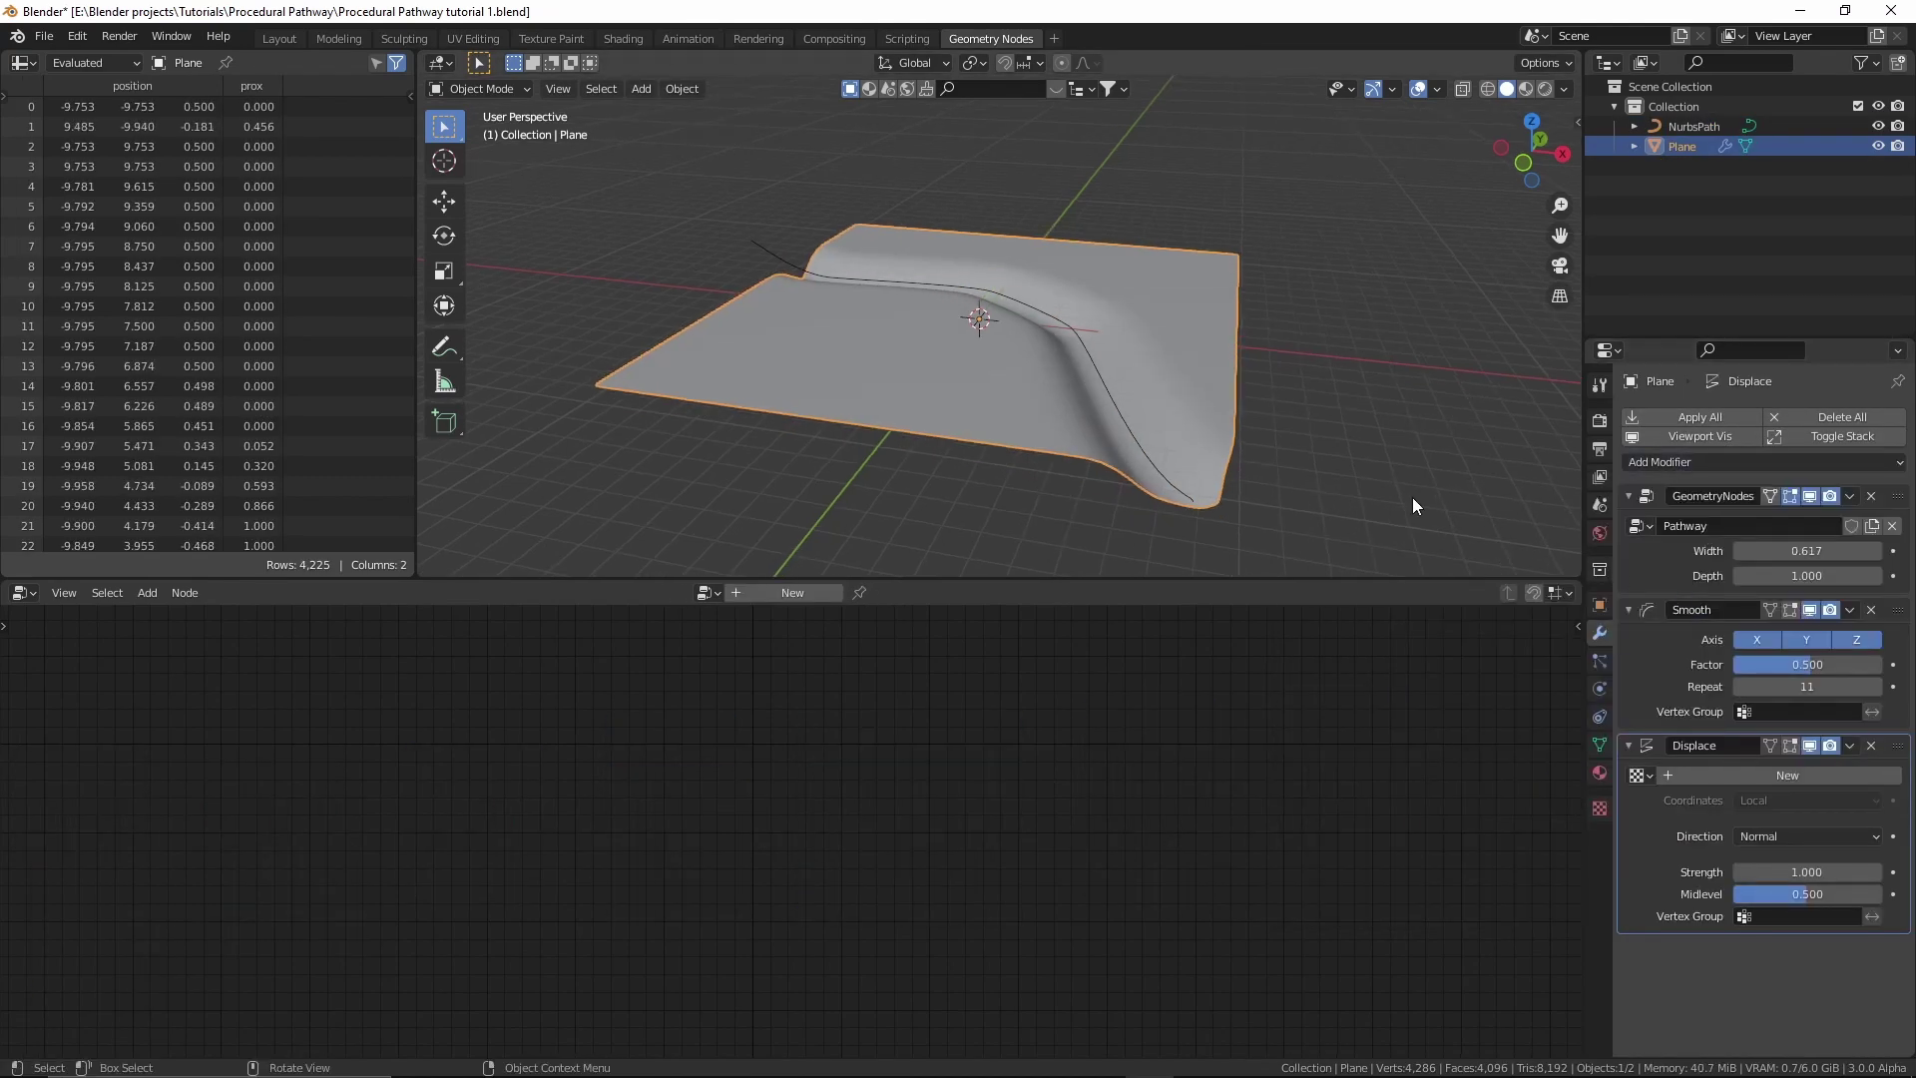
pyautogui.click(1786, 775)
pyautogui.click(1892, 774)
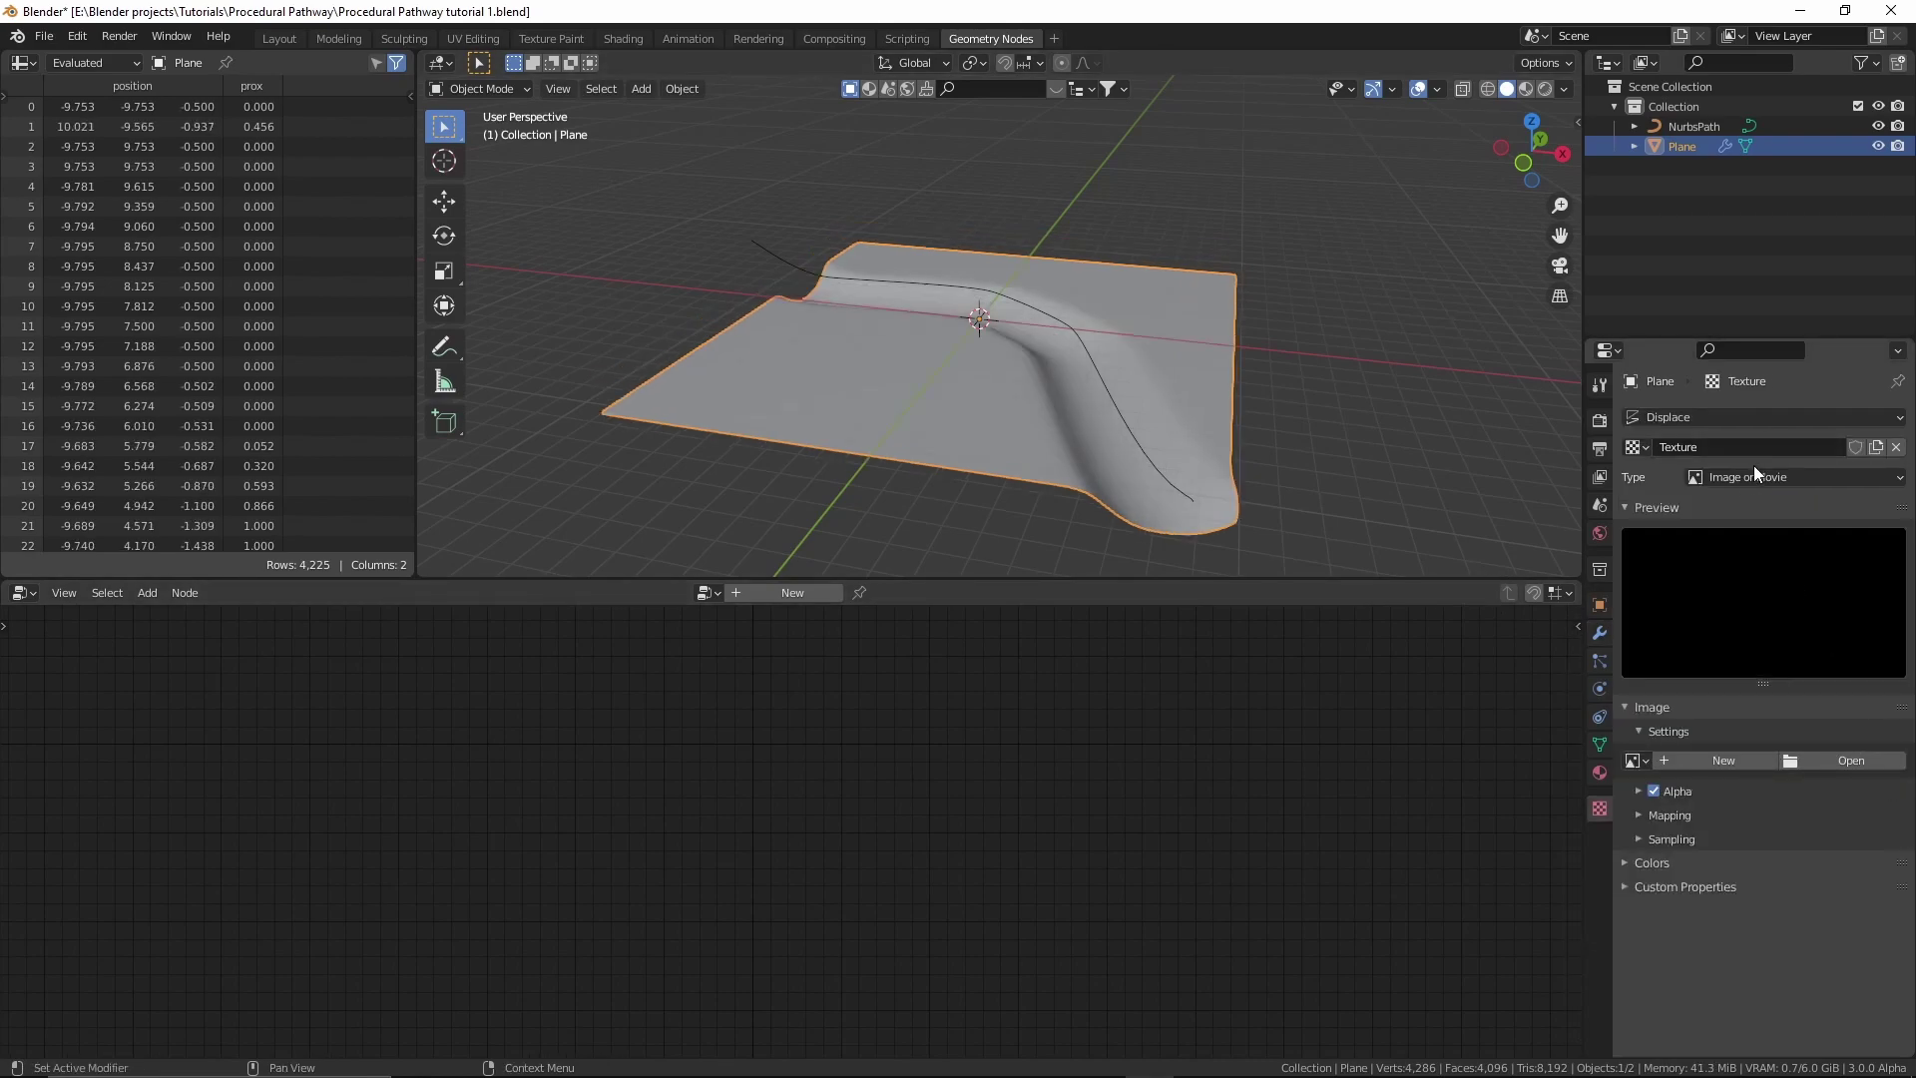
# Change the displacement texture to Clouds with a size of 2.00 and set the Displace strength to 0.640.
pyautogui.click(1731, 483)
pyautogui.click(1757, 544)
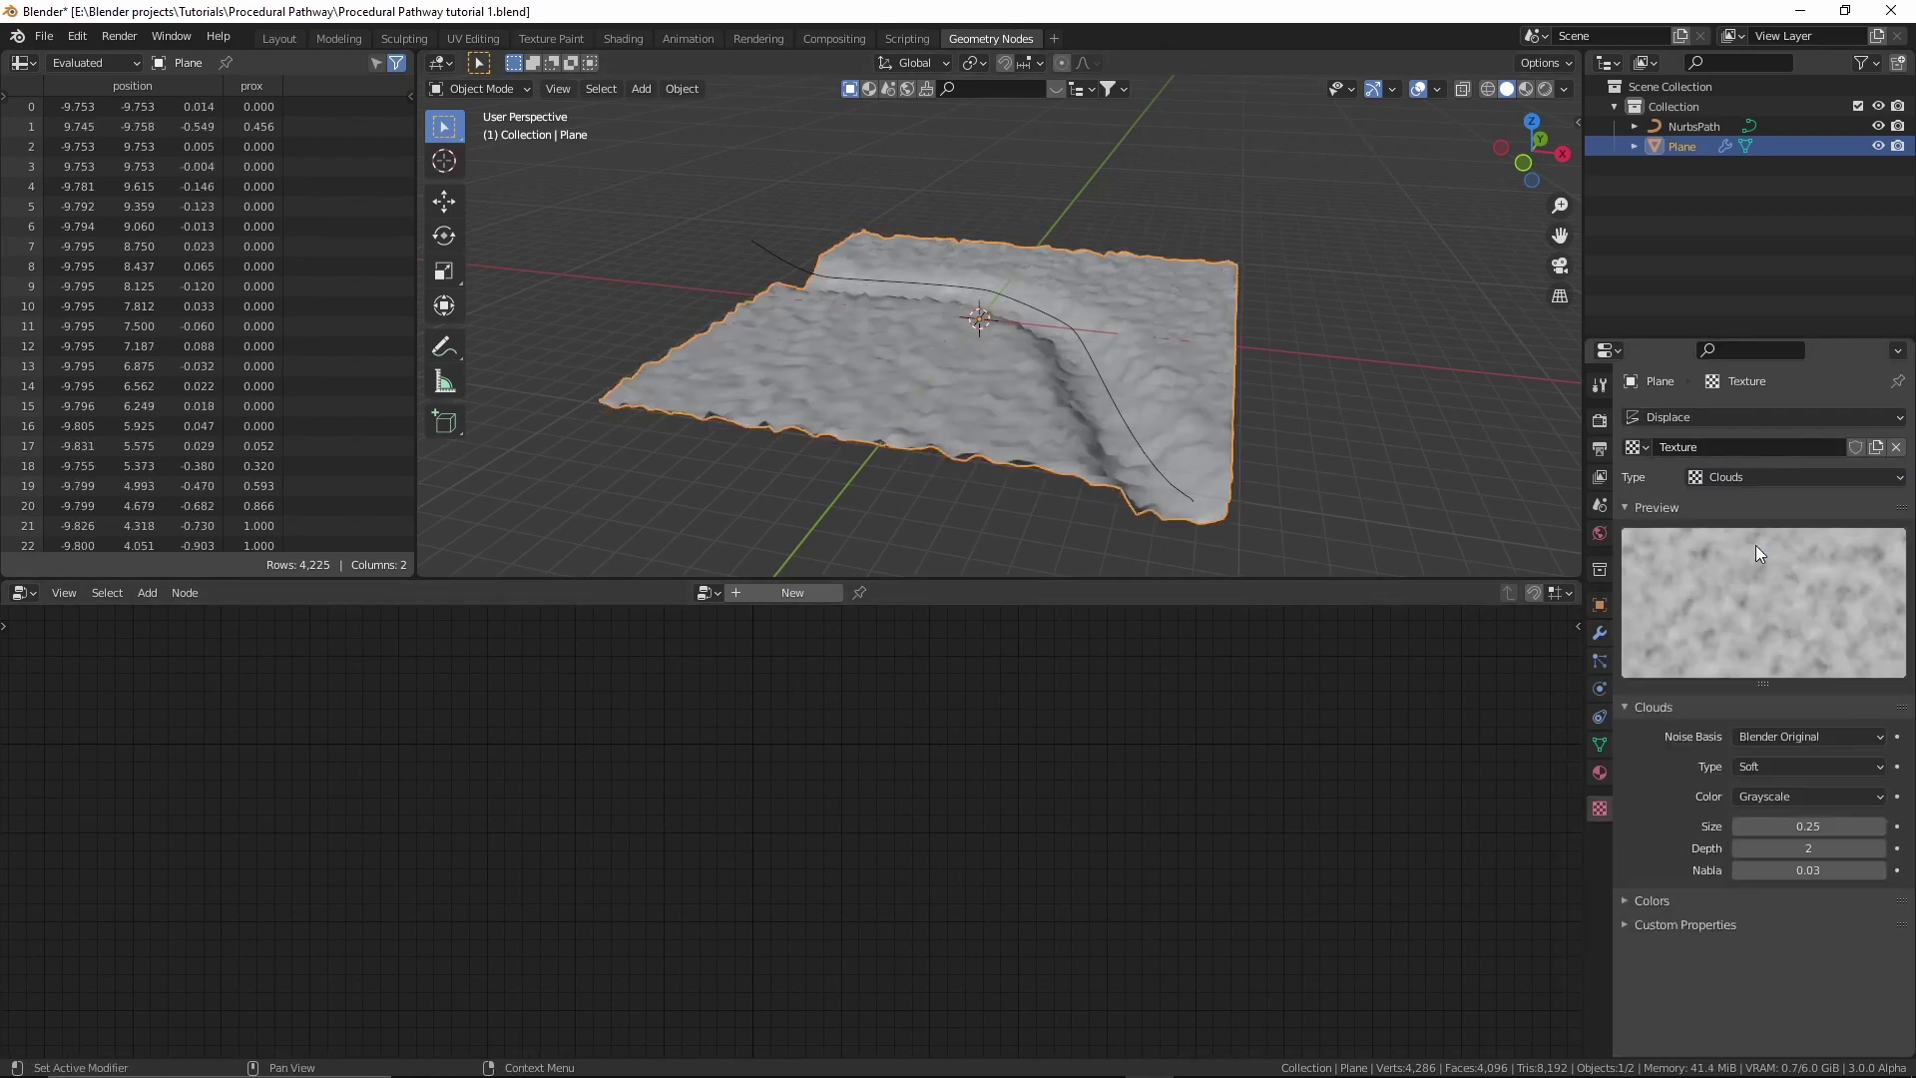
pyautogui.moveTo(1808, 826); pyautogui.dragTo(1887, 825)
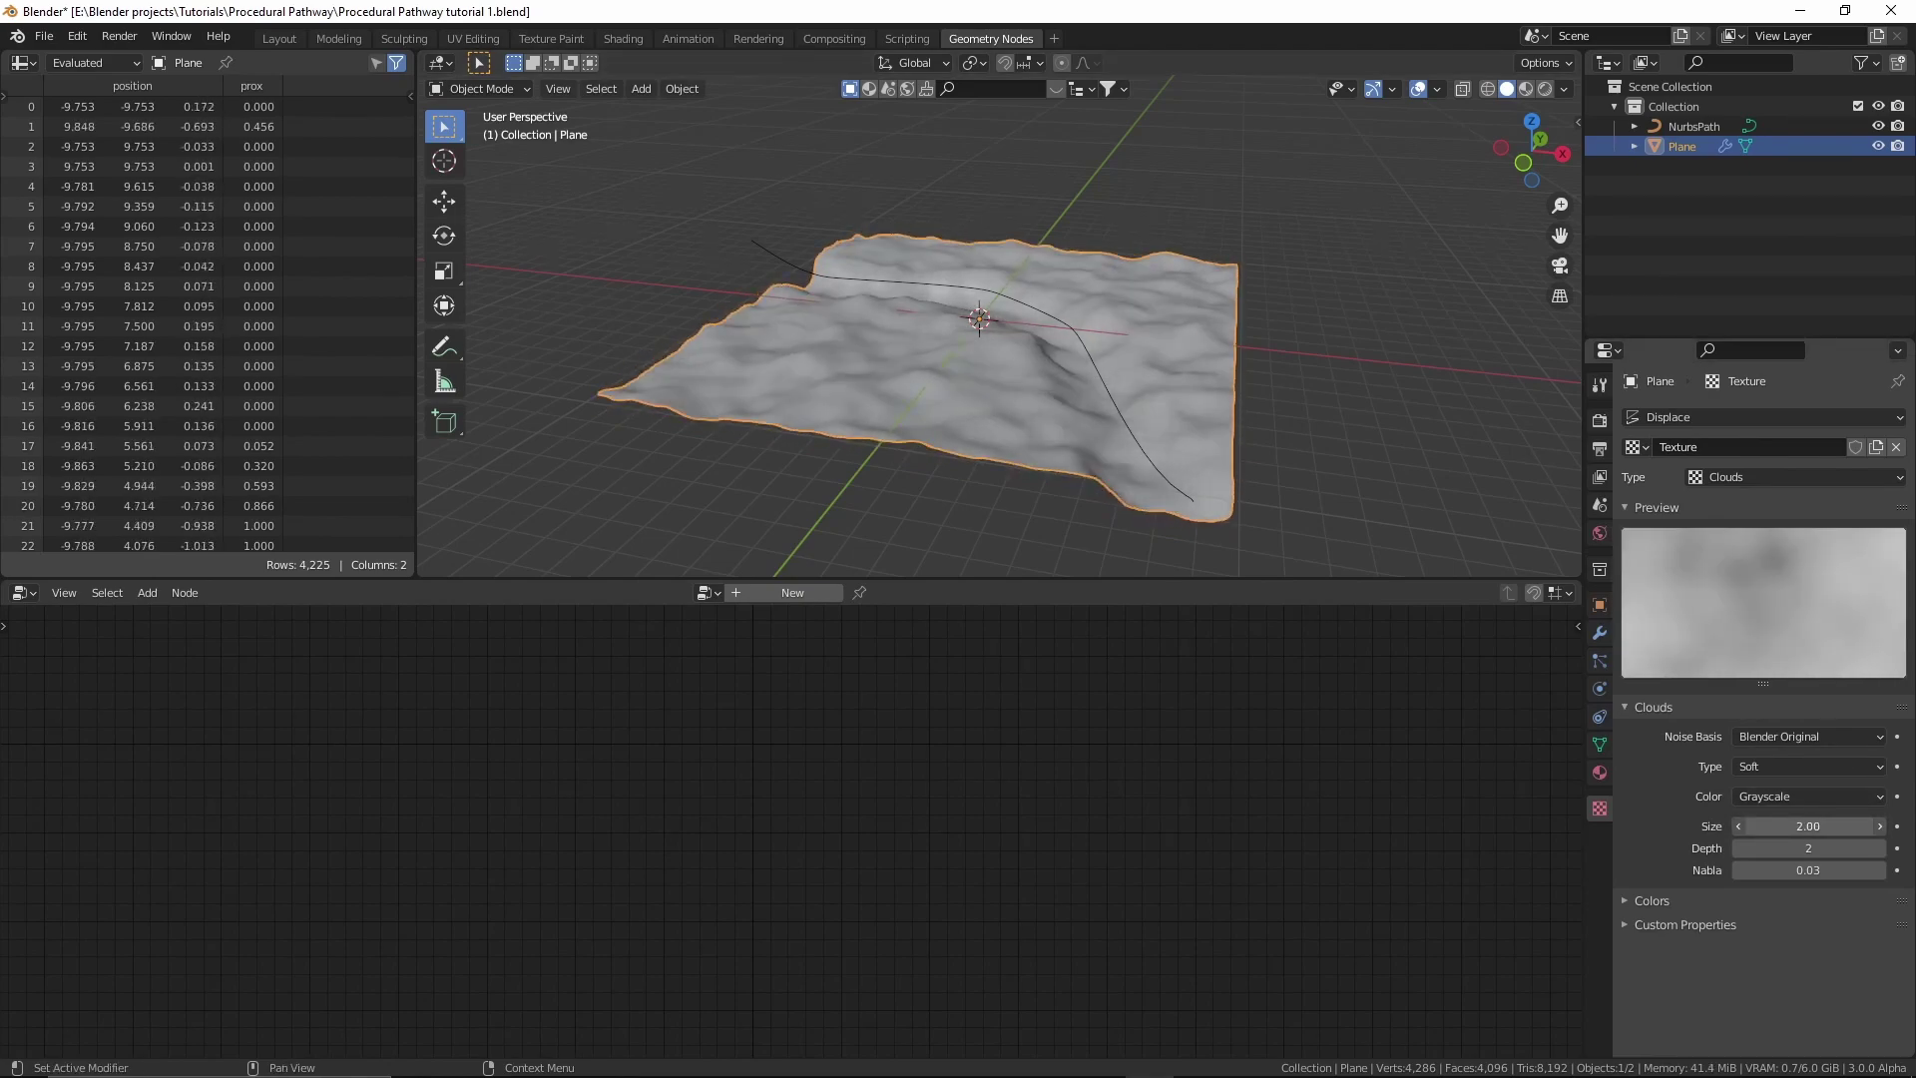
pyautogui.click(1600, 633)
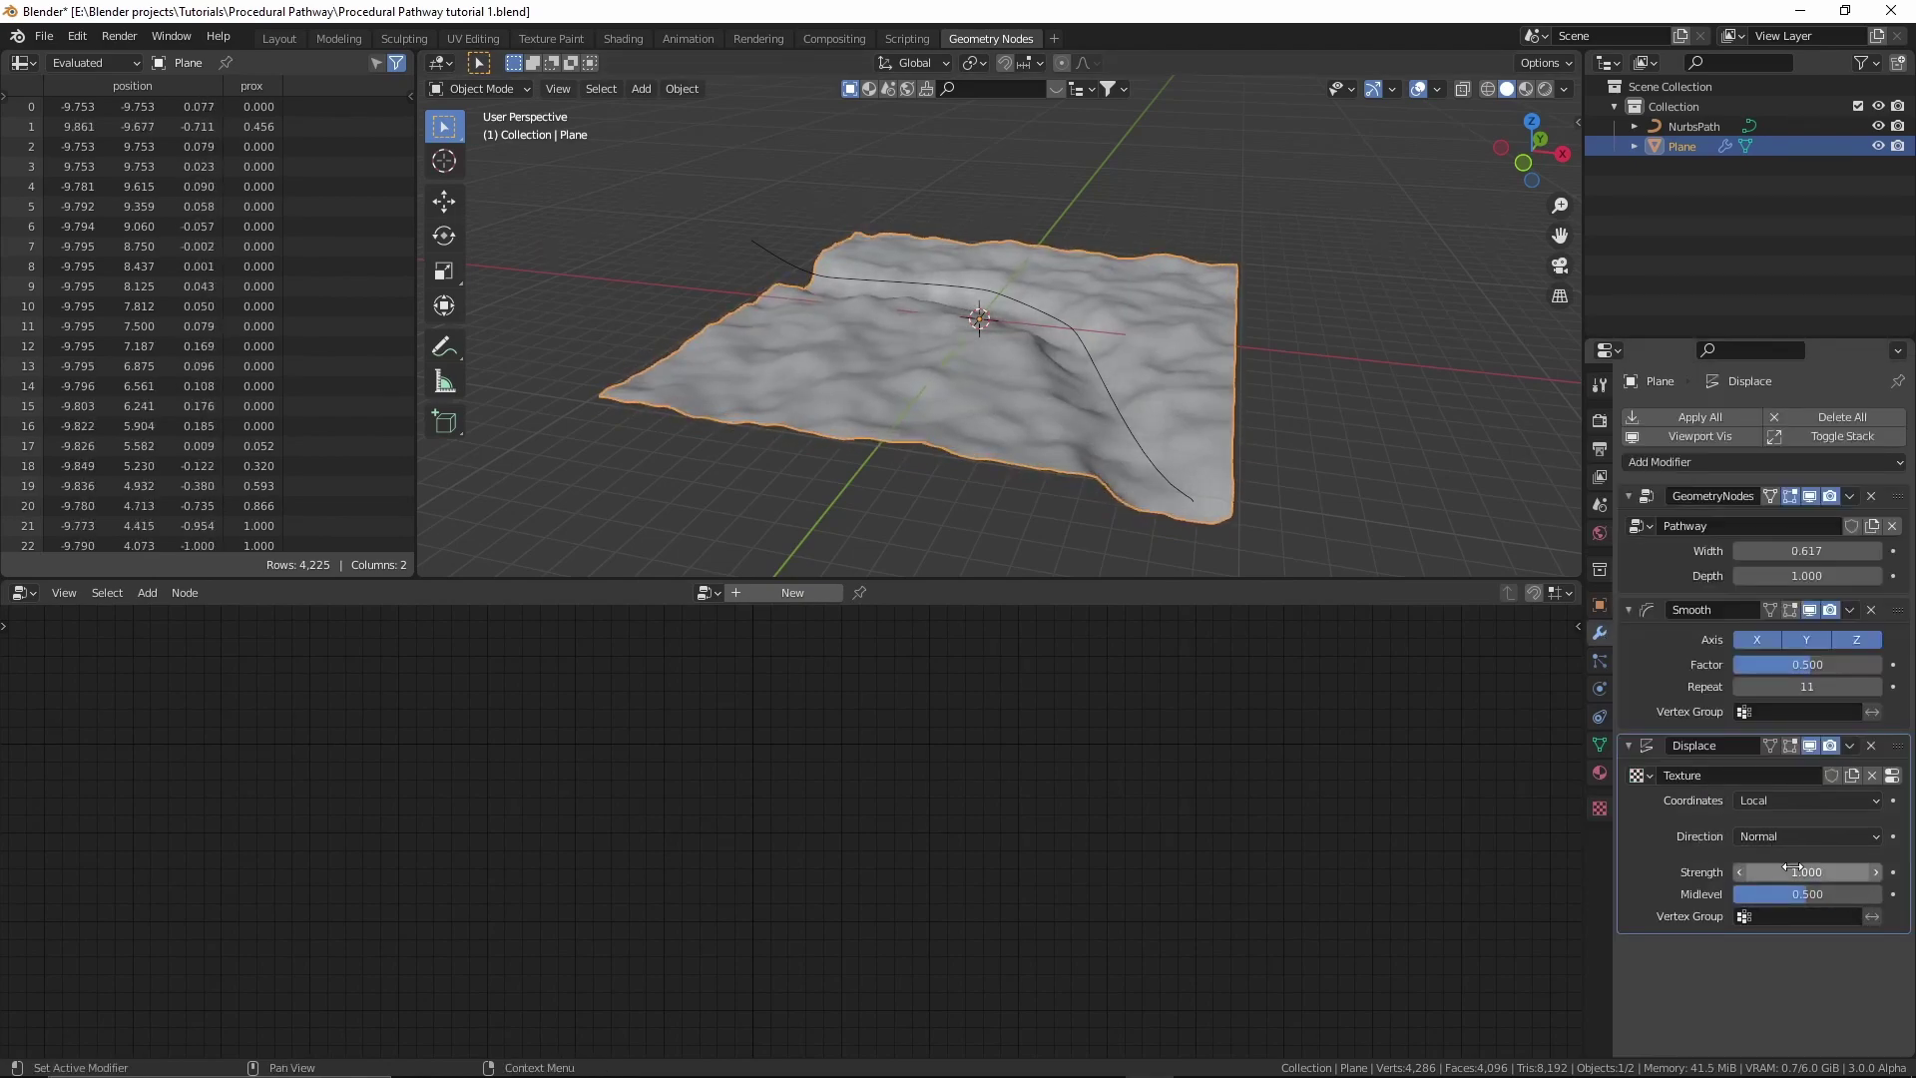
pyautogui.moveTo(1793, 867); pyautogui.dragTo(1761, 867)
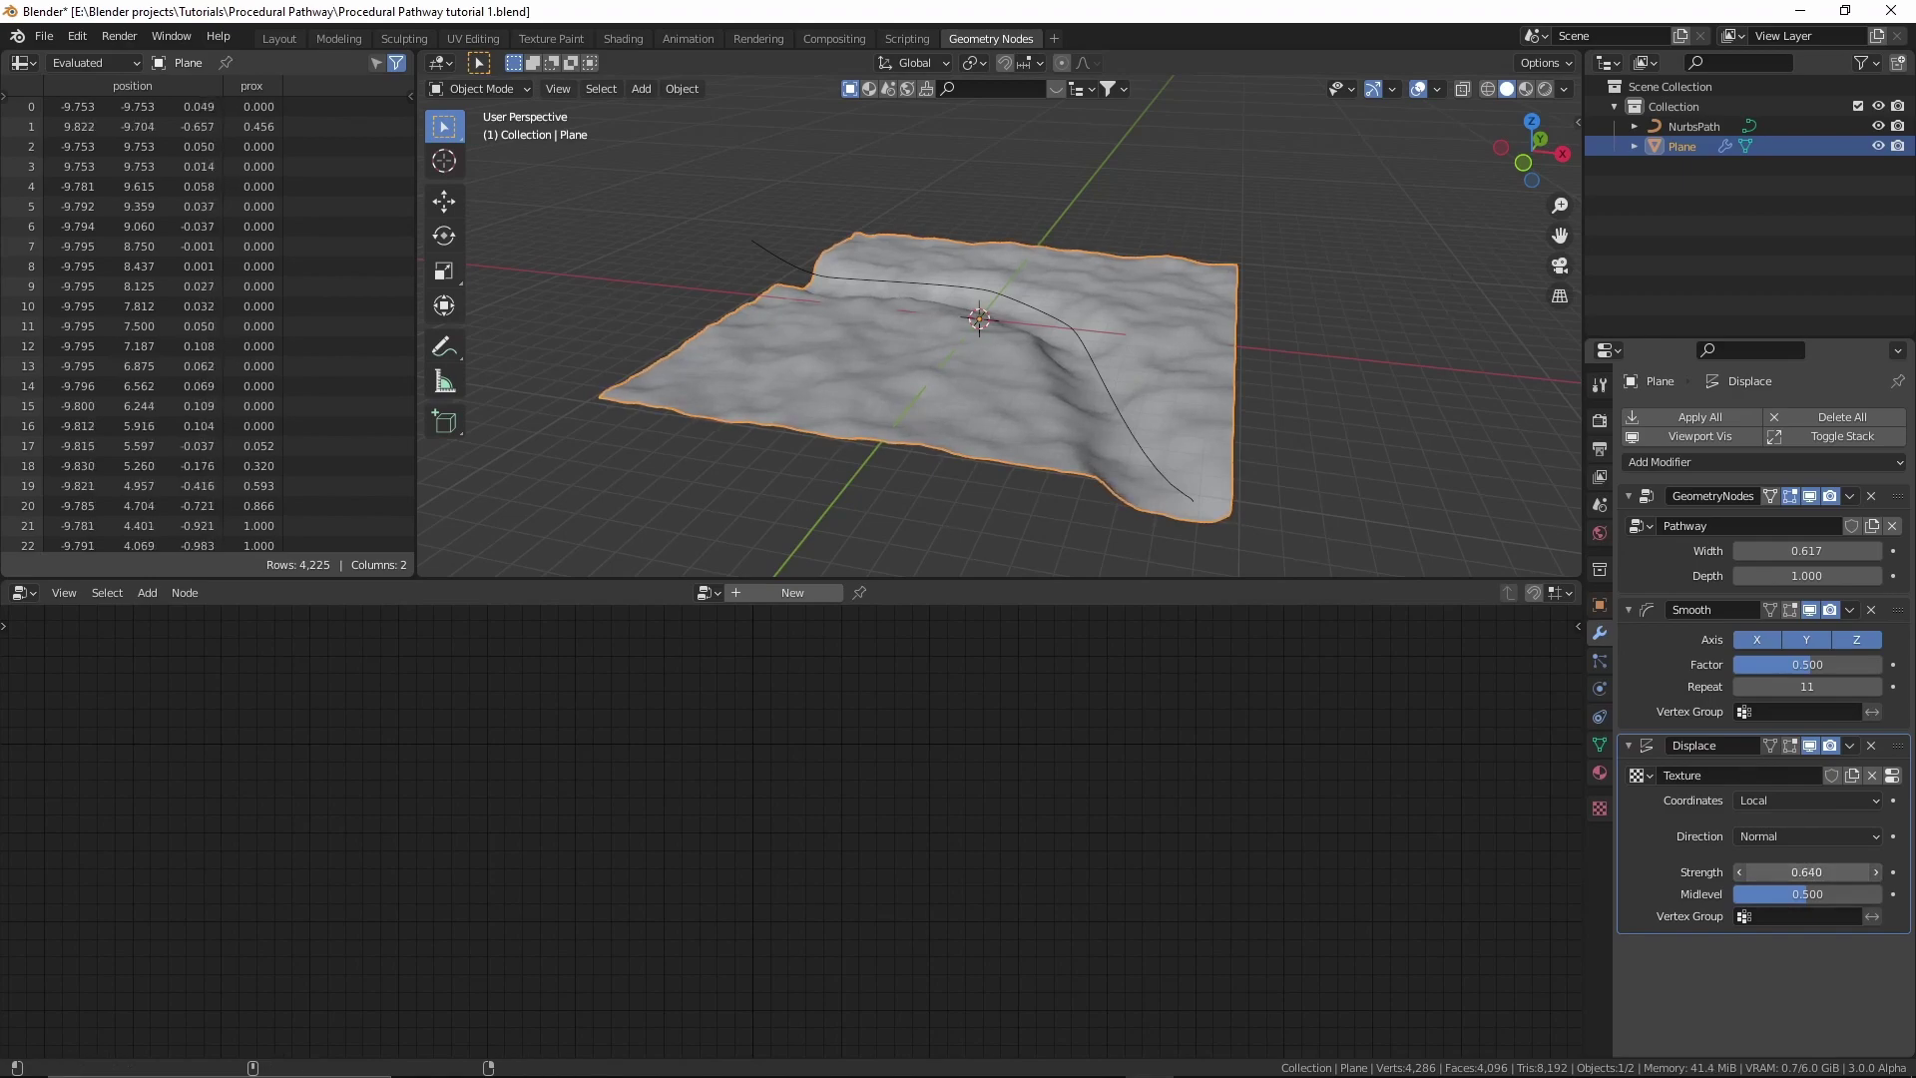
# Add a new vertex group to the plane and keep it in Object Mode.
pyautogui.moveTo(1403, 531); pyautogui.dragTo(1189, 429, button='middle')
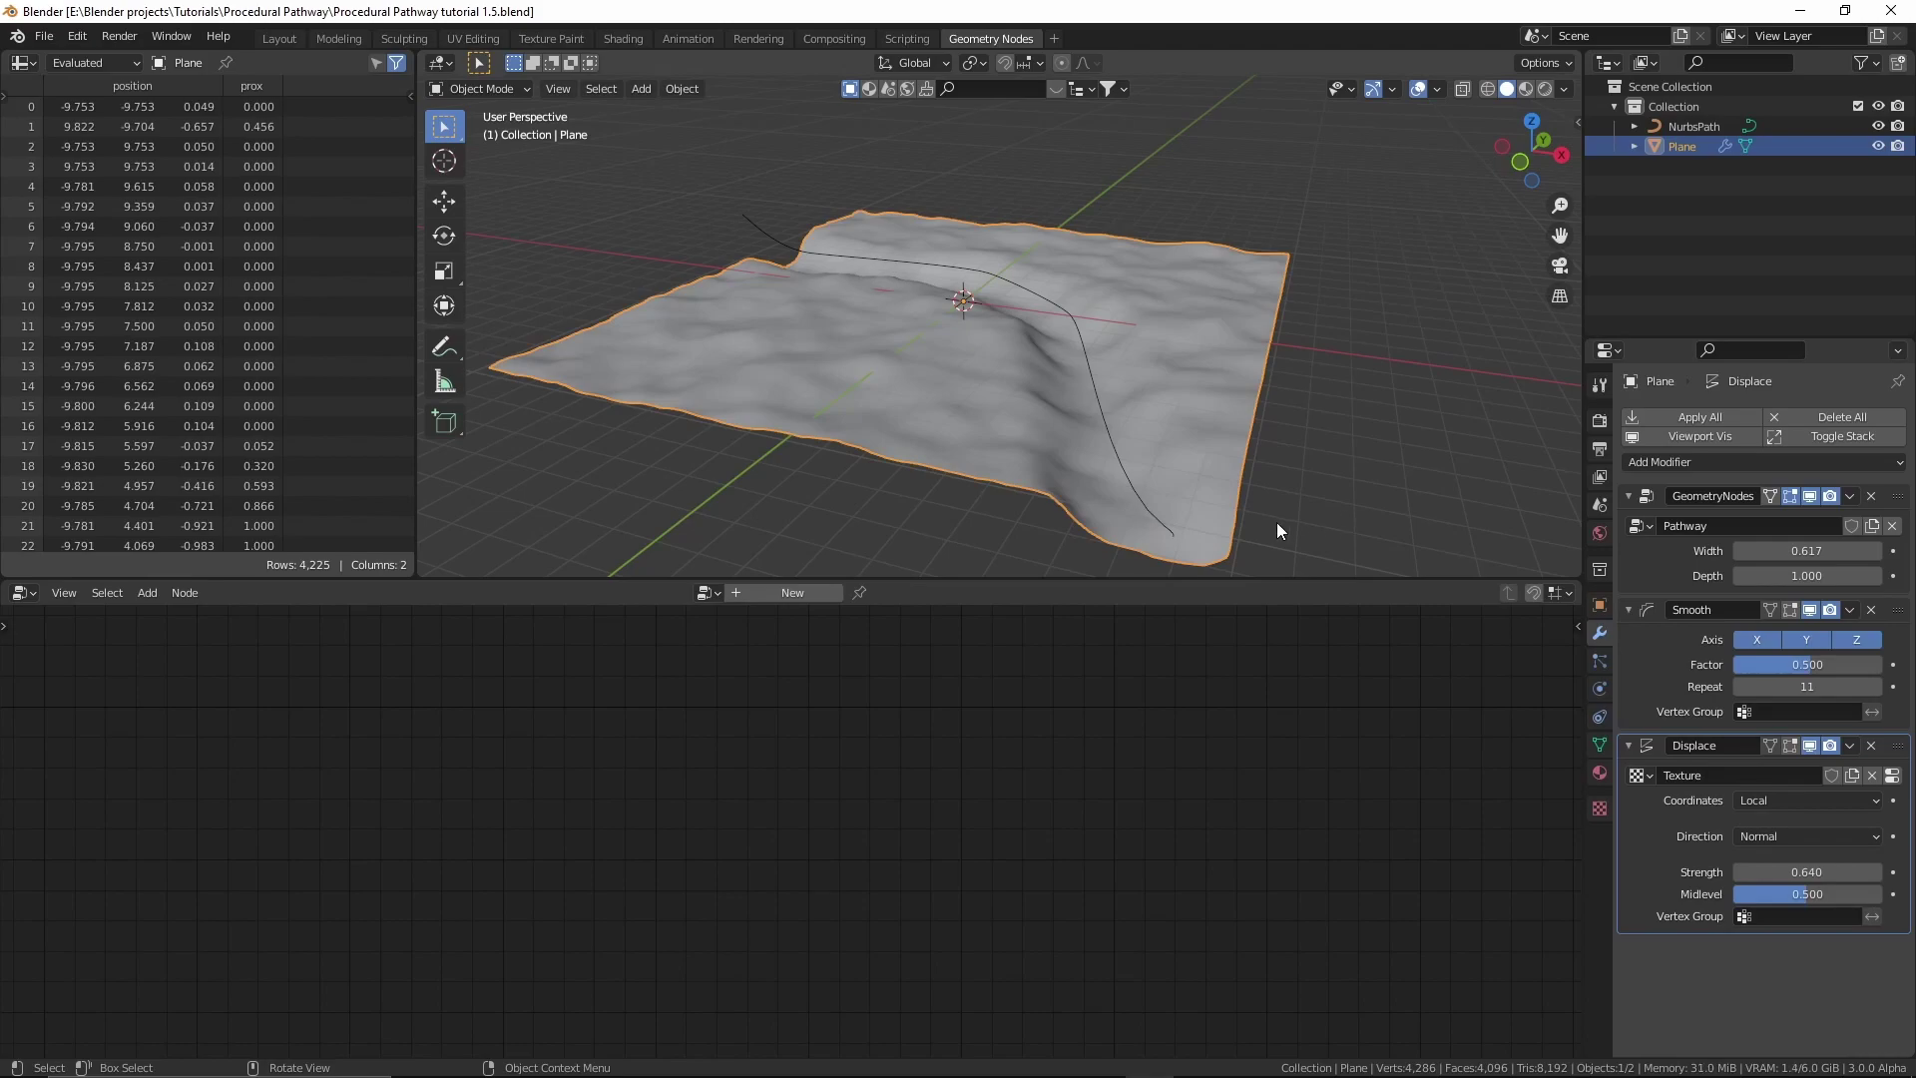
pyautogui.click(1598, 745)
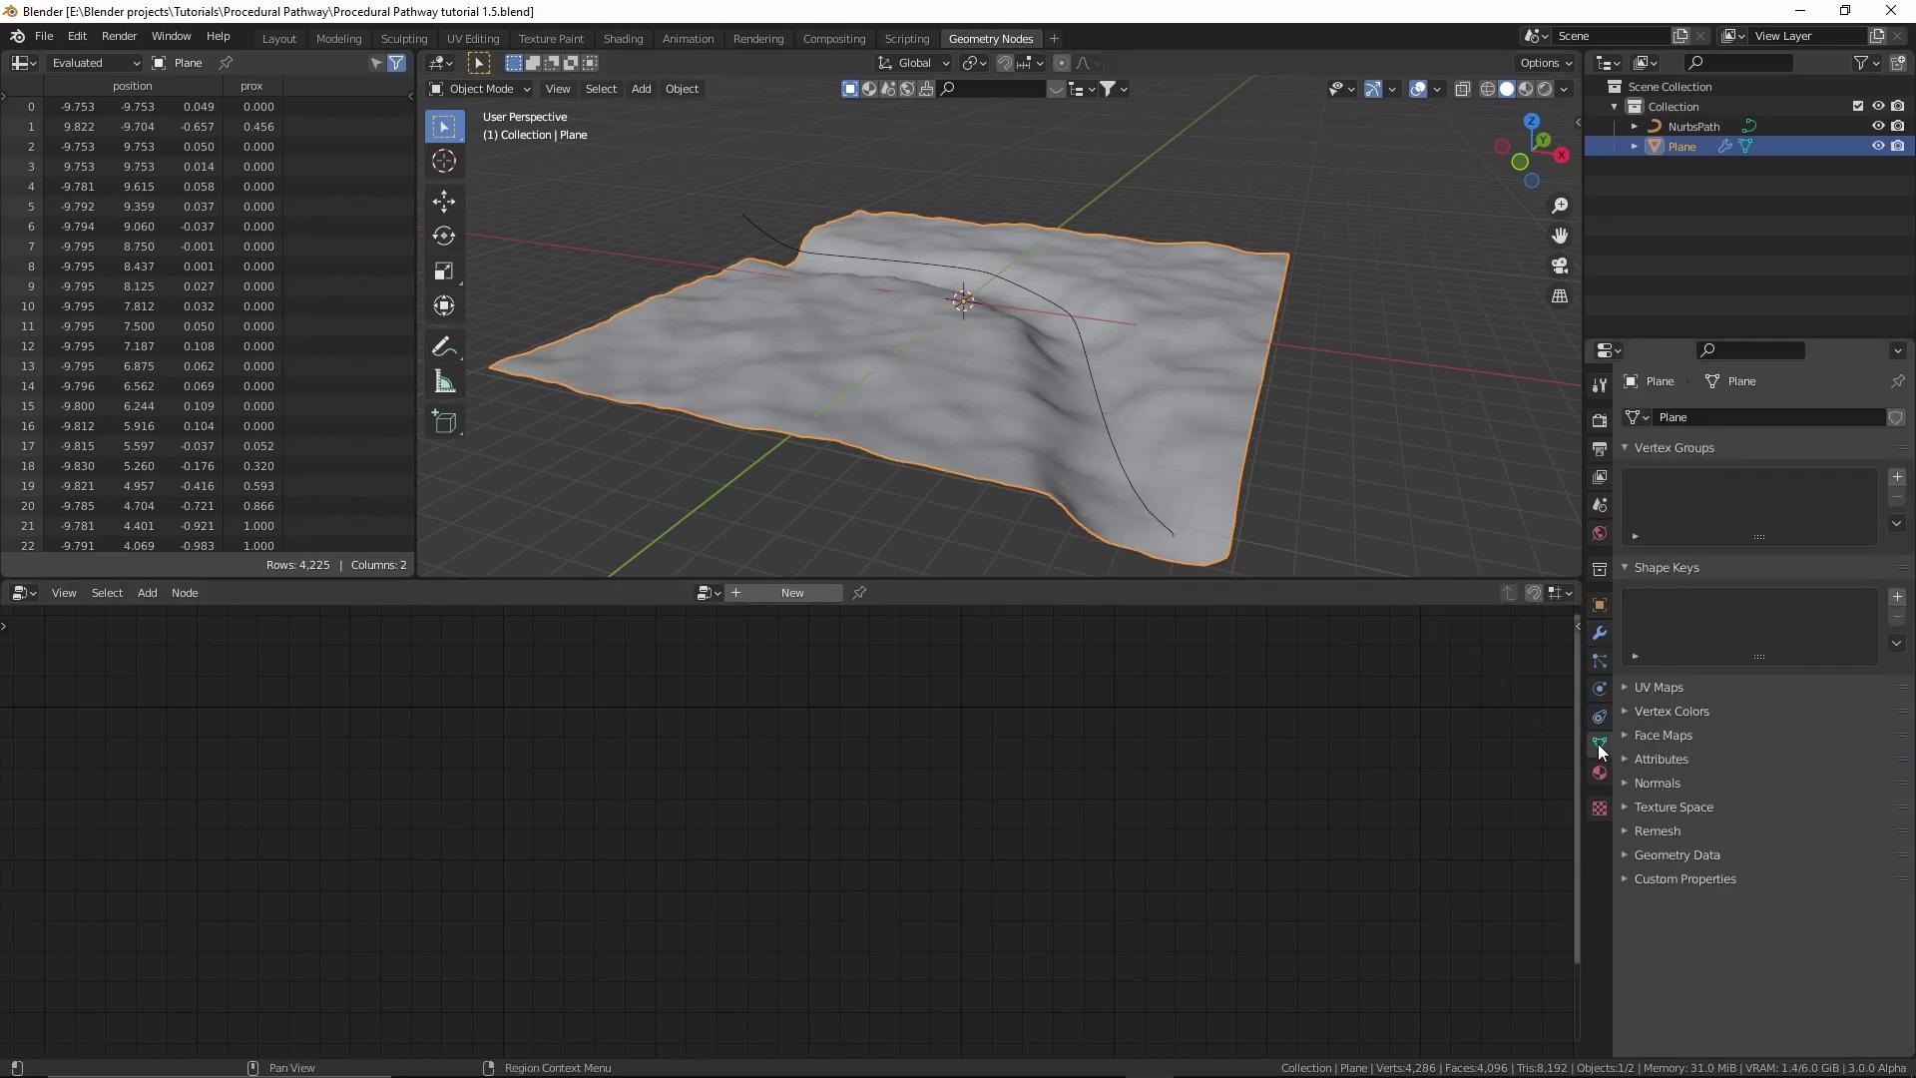
pyautogui.click(1897, 477)
pyautogui.hotkey('ctrl', 'Tab')
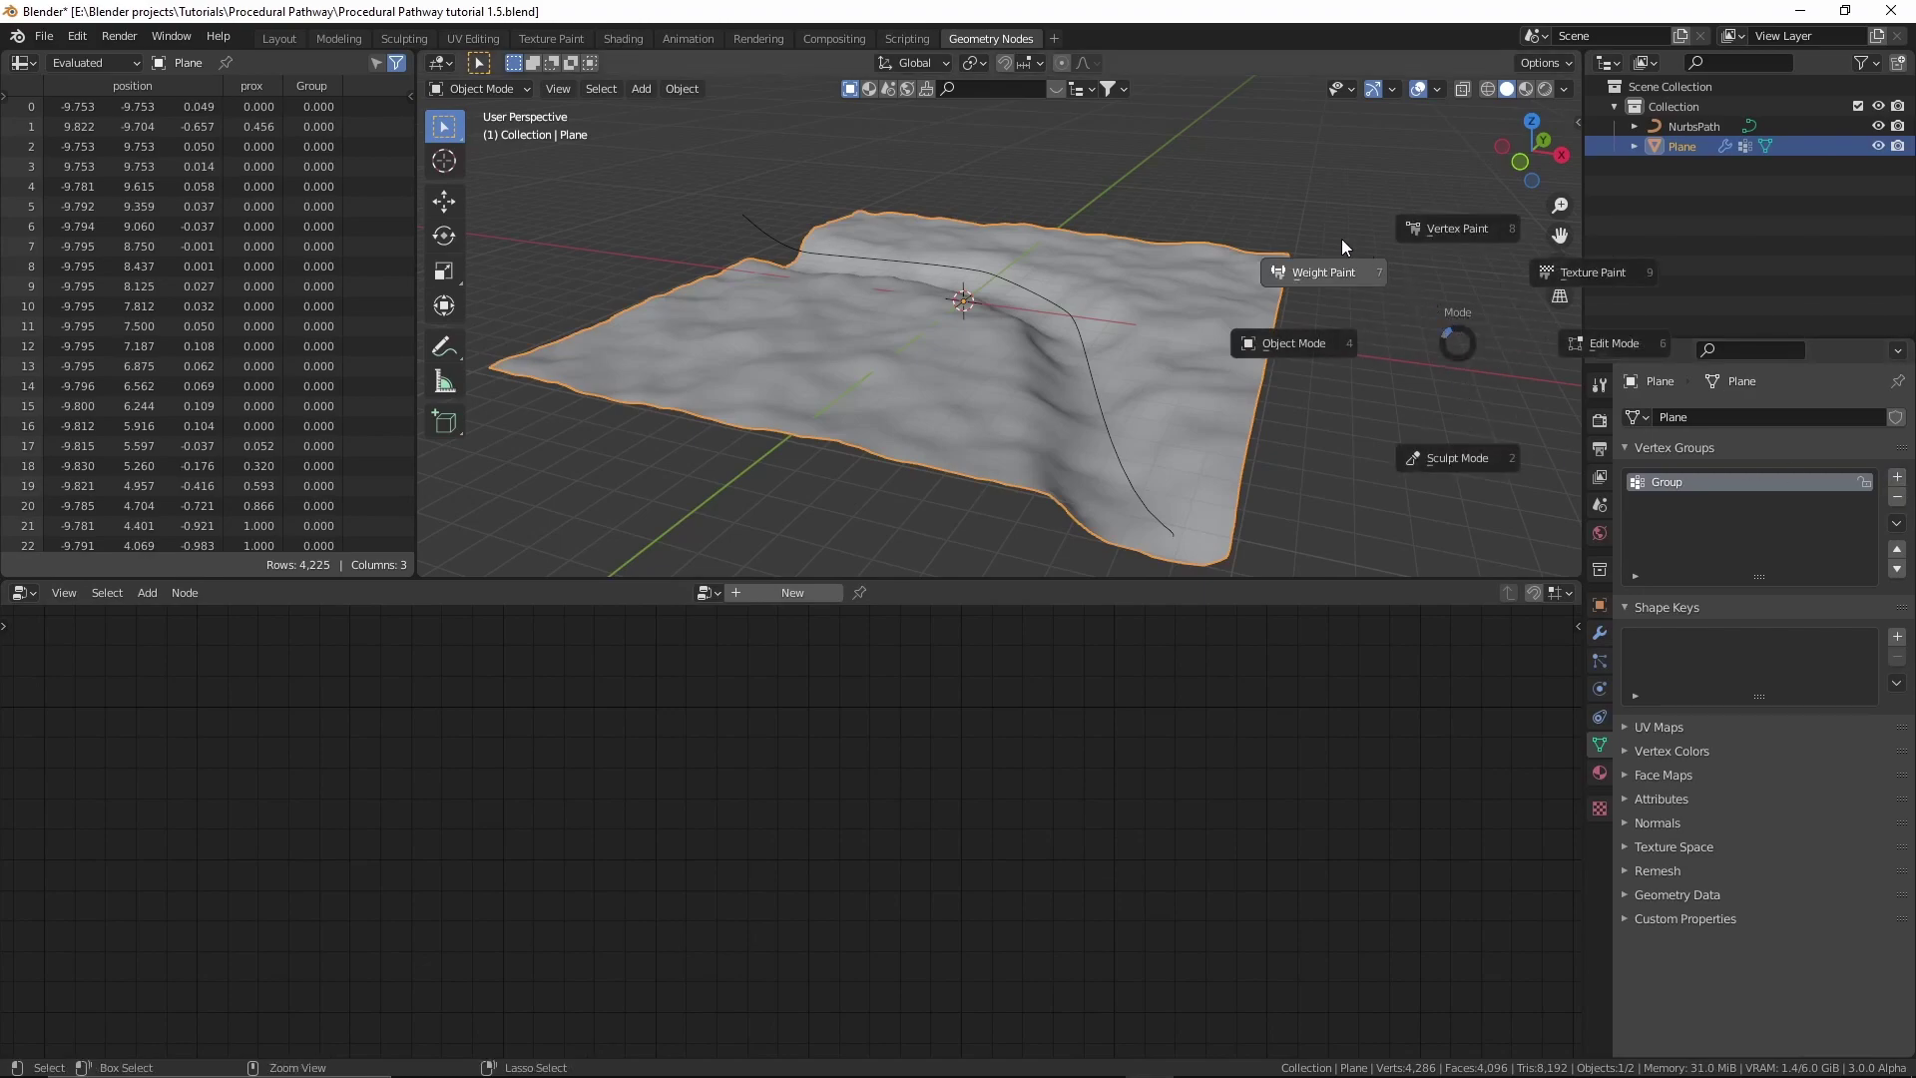
pyautogui.click(1389, 339)
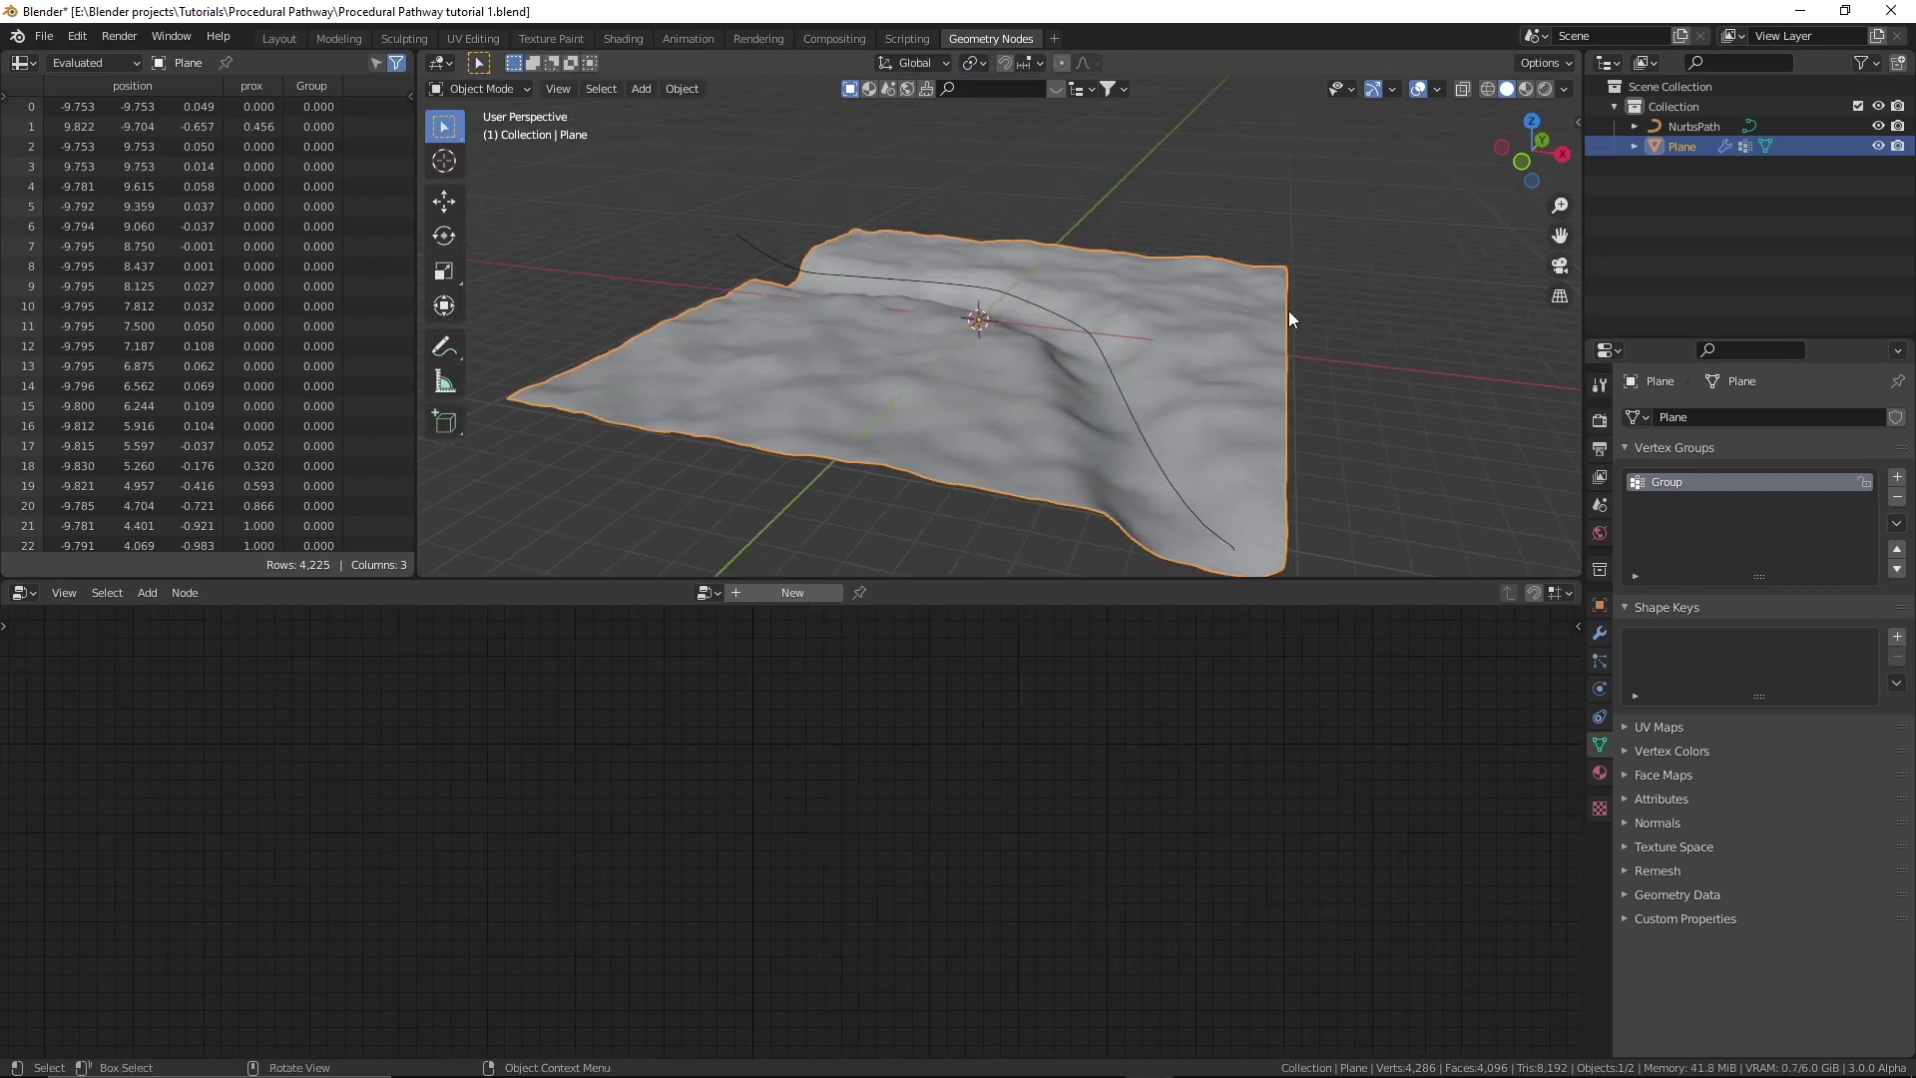
# Insert an Attribute Color Ramp node between the Attribute Mix and Group Output nodes of the Pathway node tree.
pyautogui.click(1600, 632)
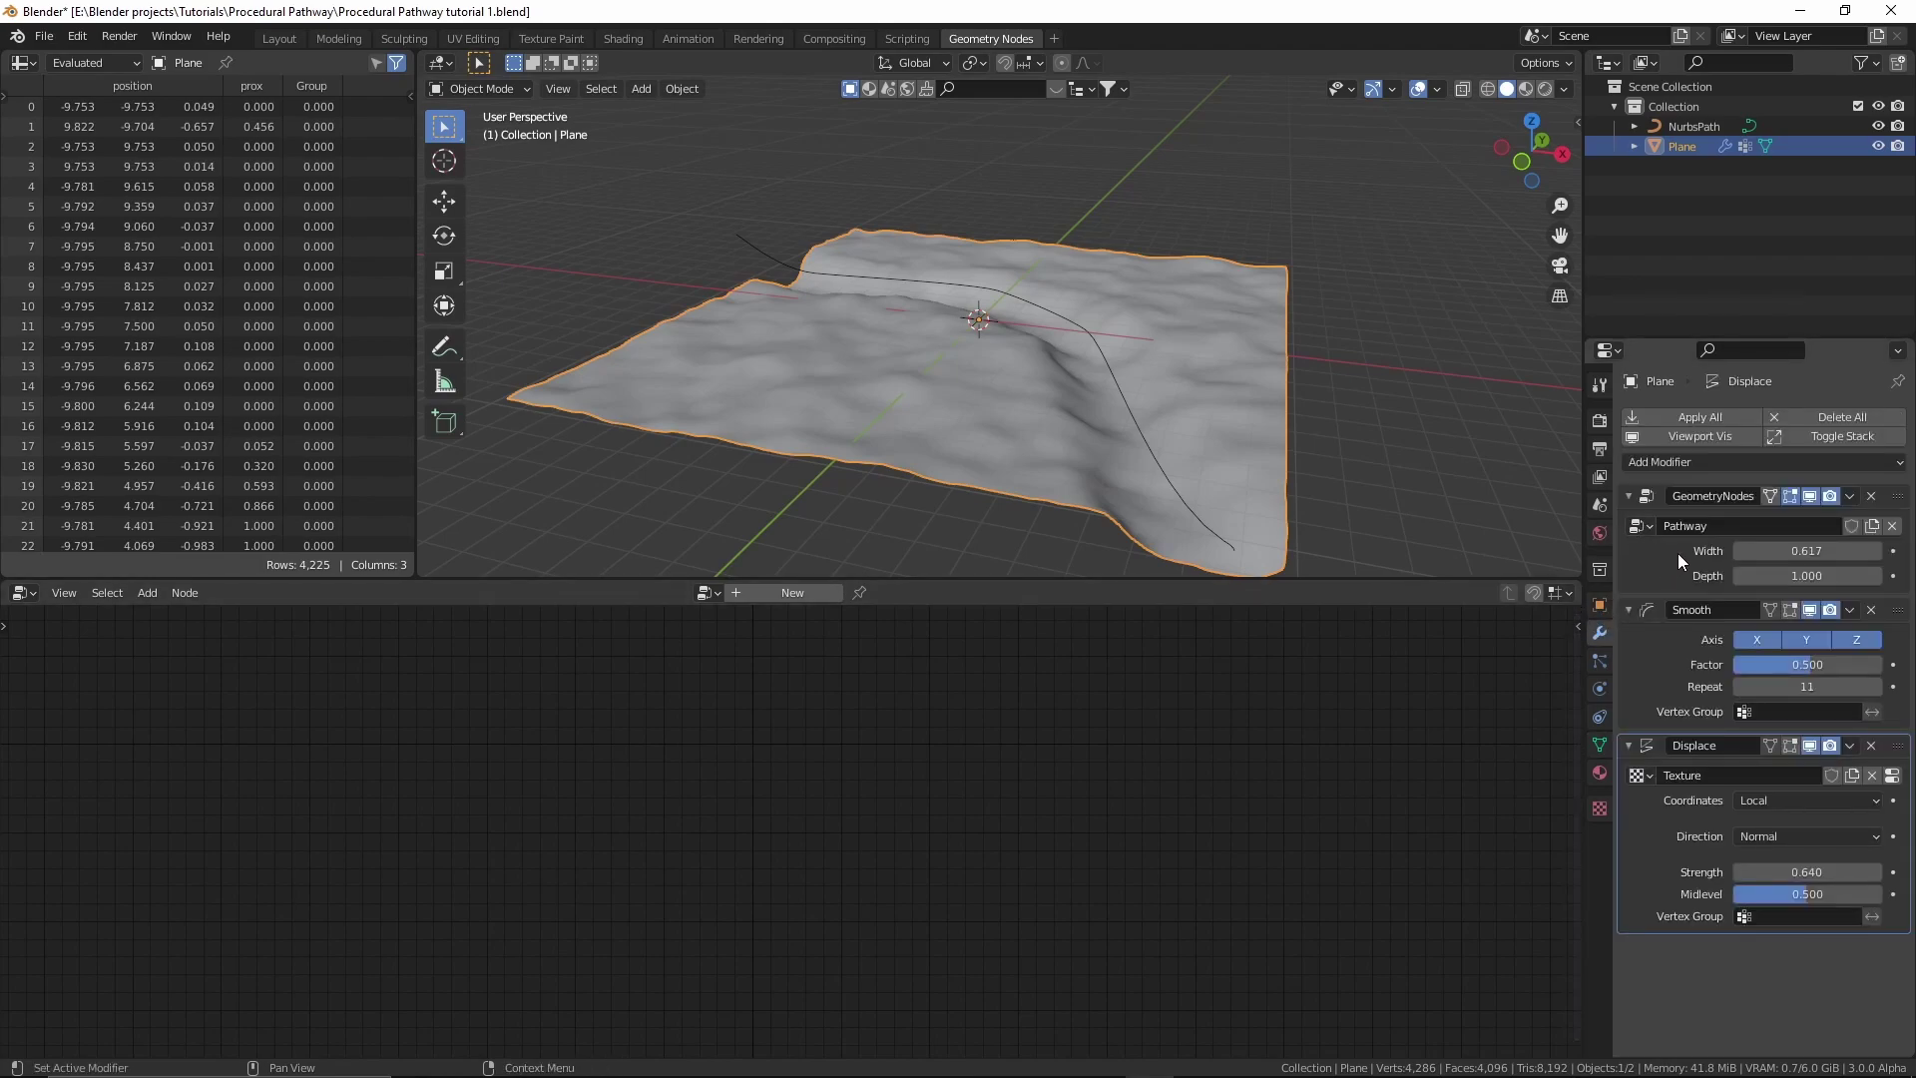
pyautogui.scroll(-1, 1387, 733)
pyautogui.moveTo(1387, 733); pyautogui.dragTo(960, 648, button='middle')
pyautogui.hotkey('shift', 'a')
pyautogui.click(961, 649)
pyautogui.write('at')
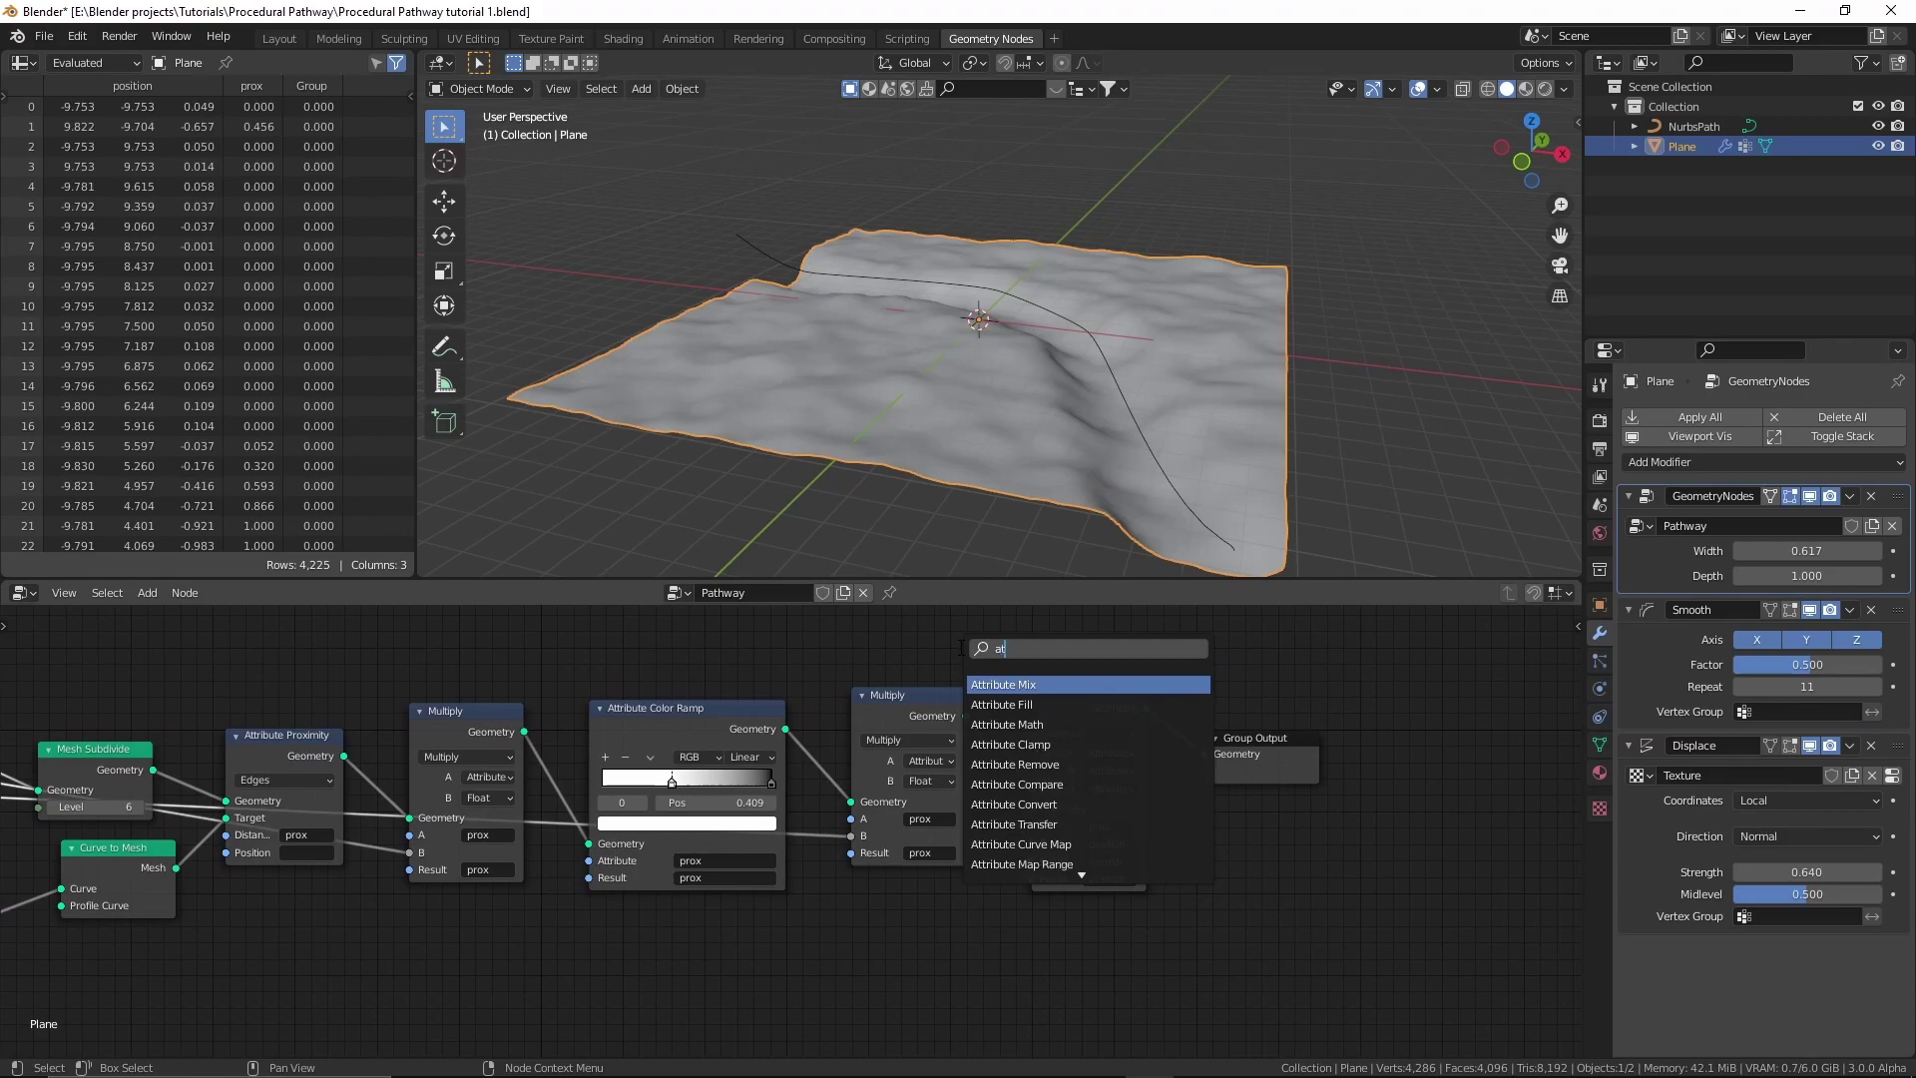
pyautogui.write('tribute color')
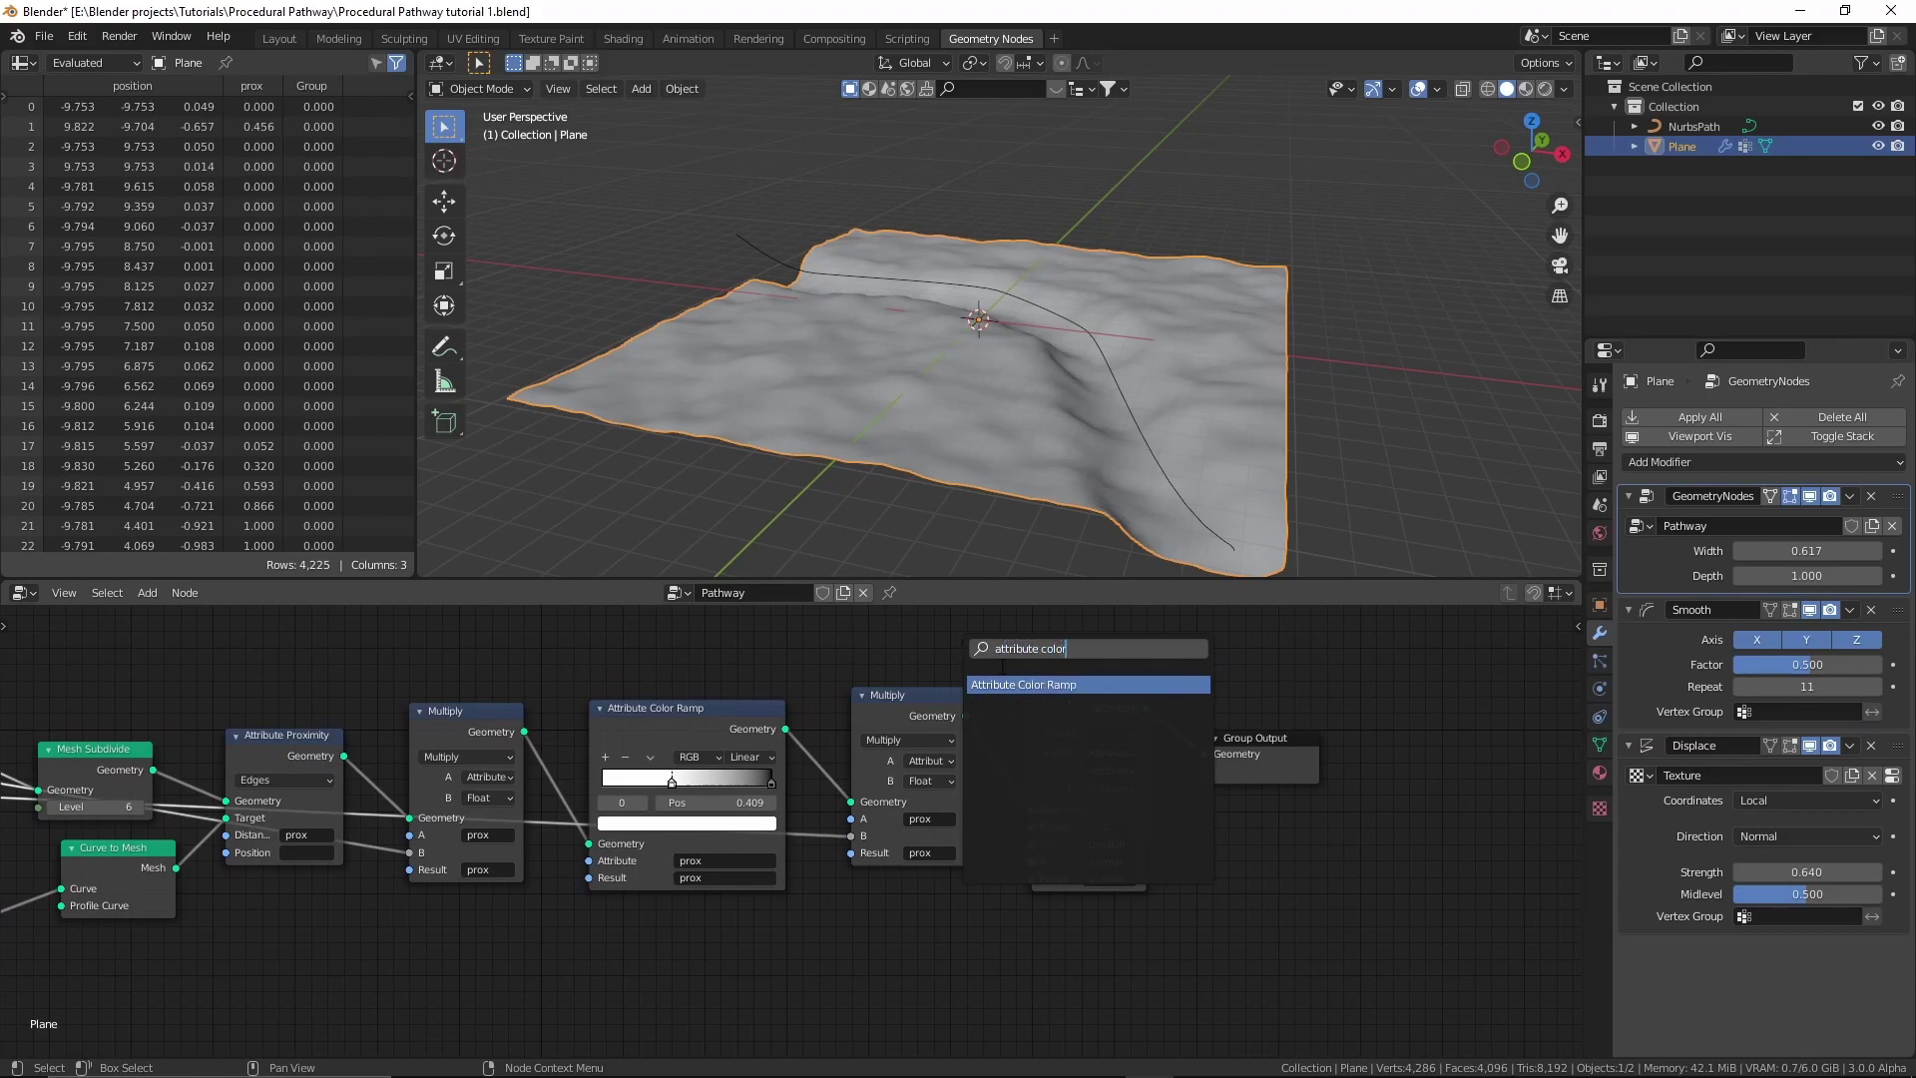
pyautogui.press('Return')
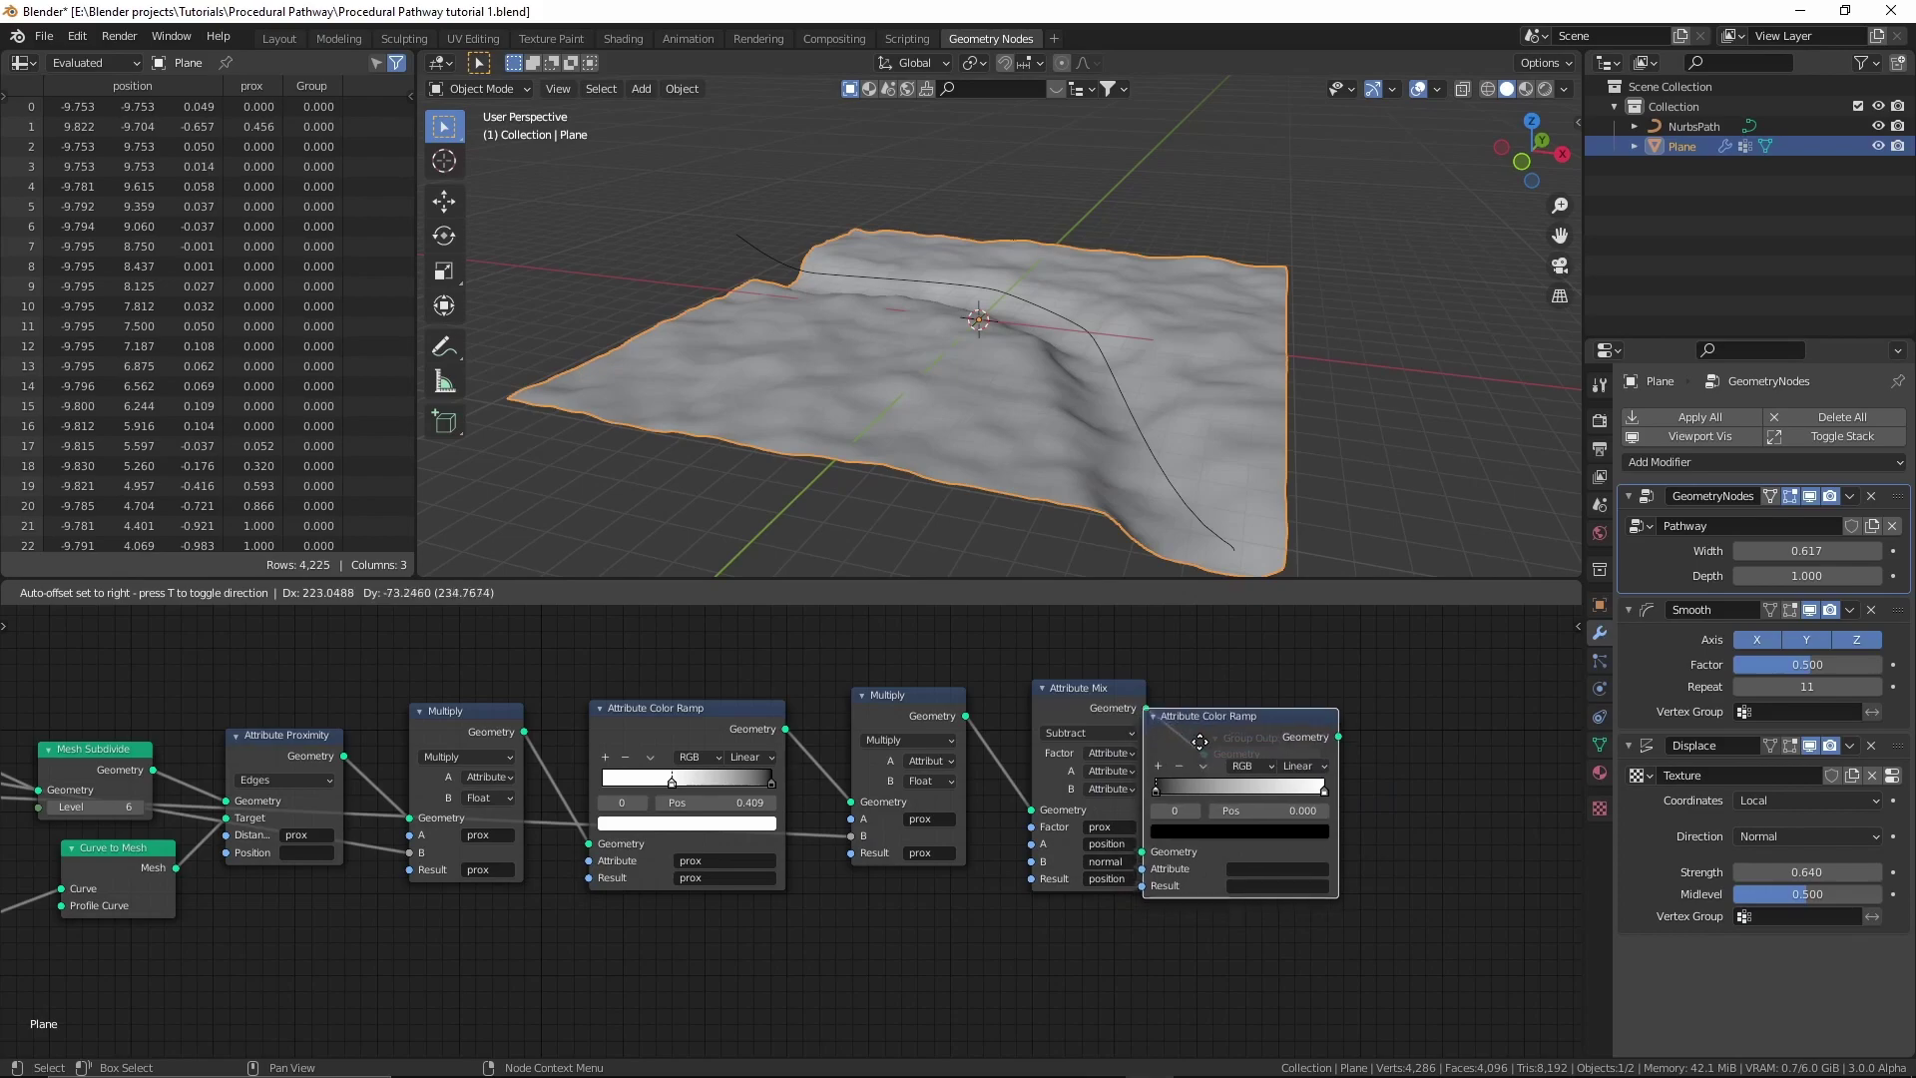
pyautogui.click(1200, 741)
pyautogui.moveTo(1332, 769); pyautogui.dragTo(1123, 781, button='middle')
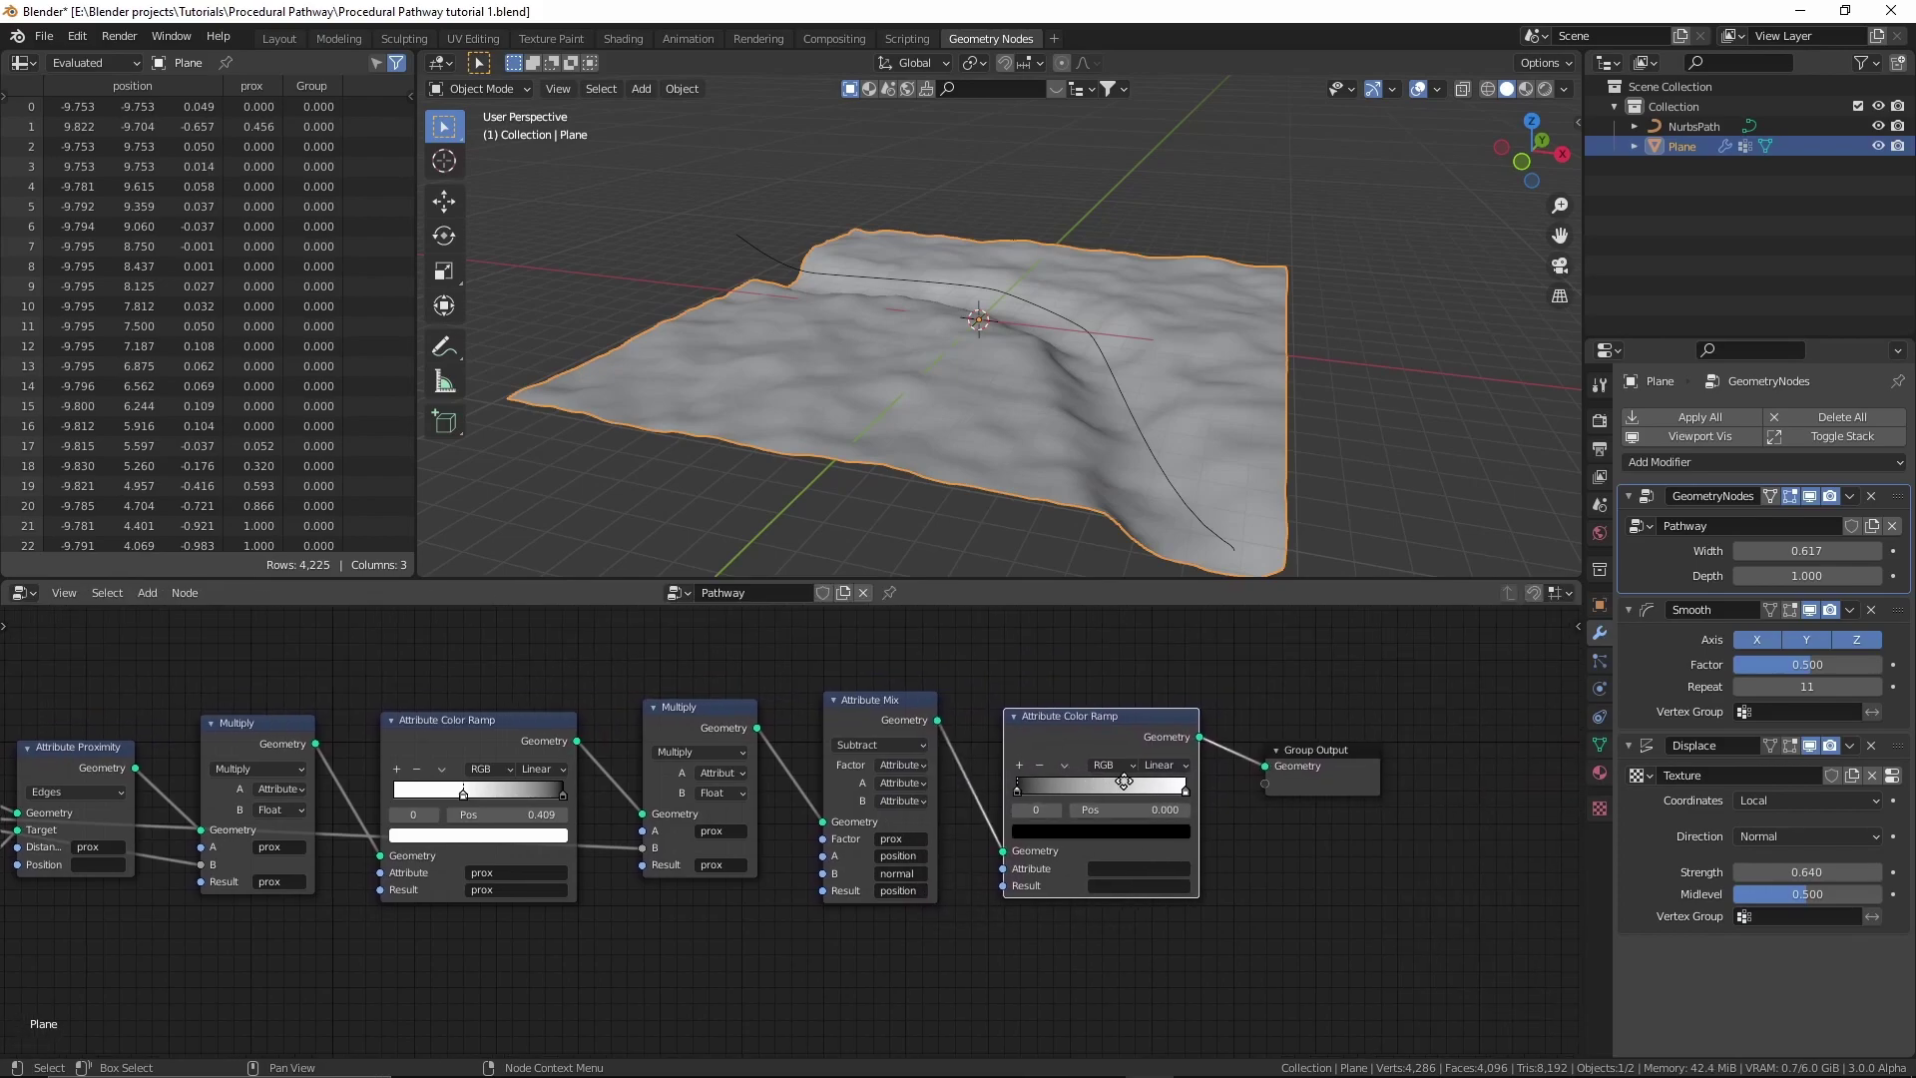
# Set the new Attribute Color Ramp's input attribute to prox.
pyautogui.scroll(3, 1060, 963)
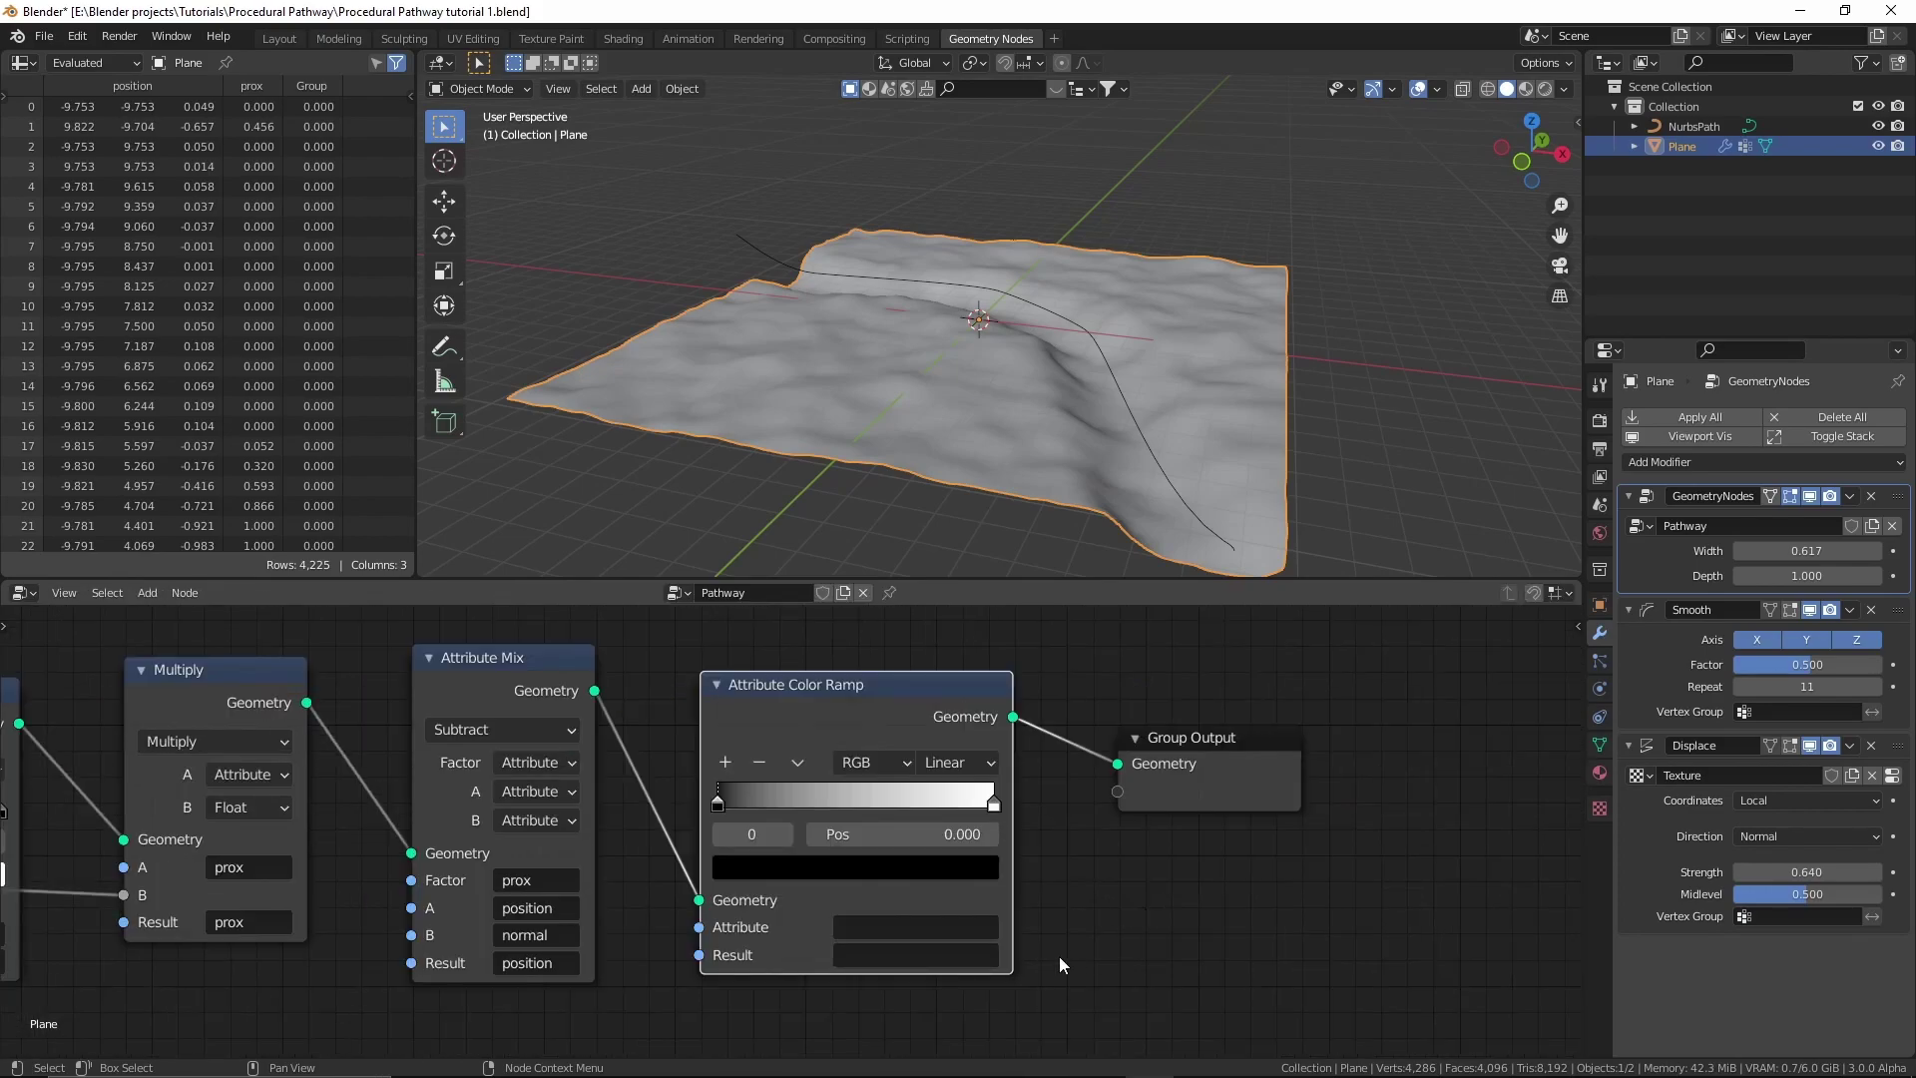
pyautogui.click(941, 926)
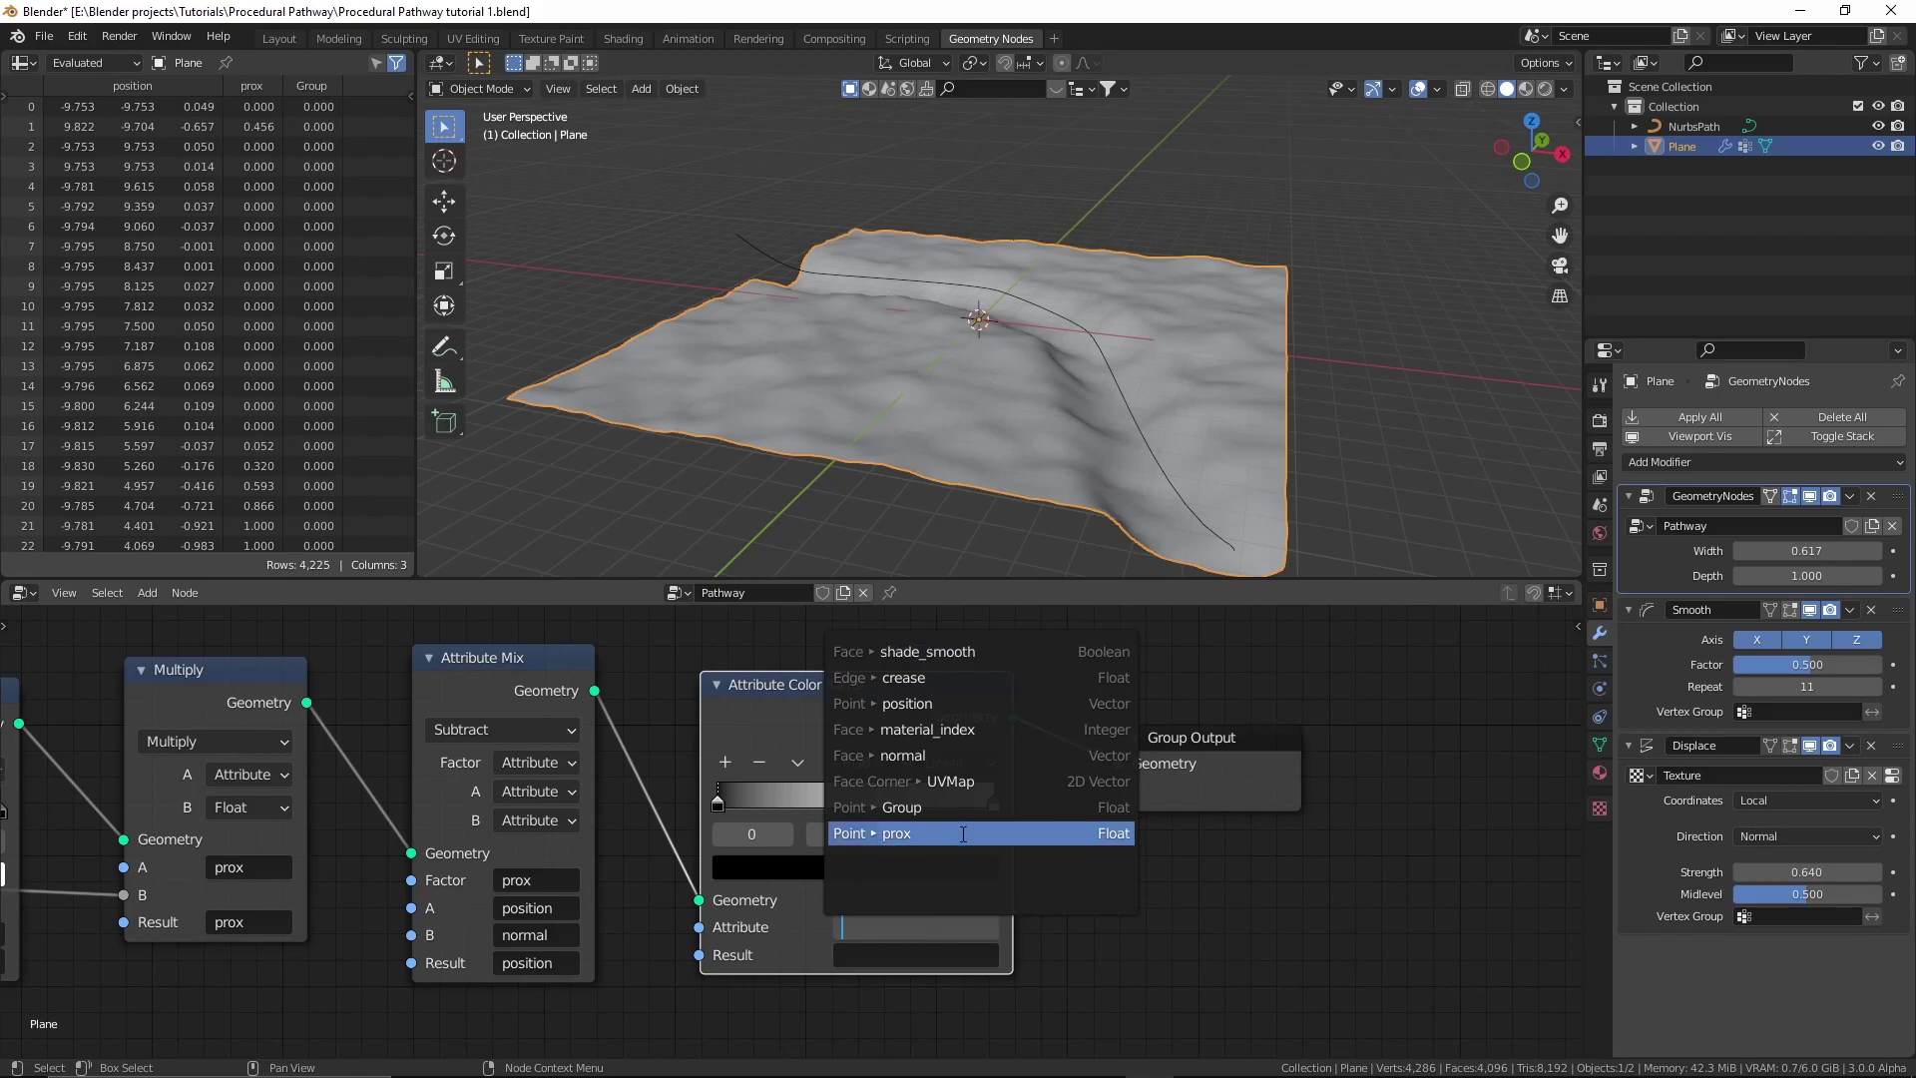
pyautogui.click(930, 834)
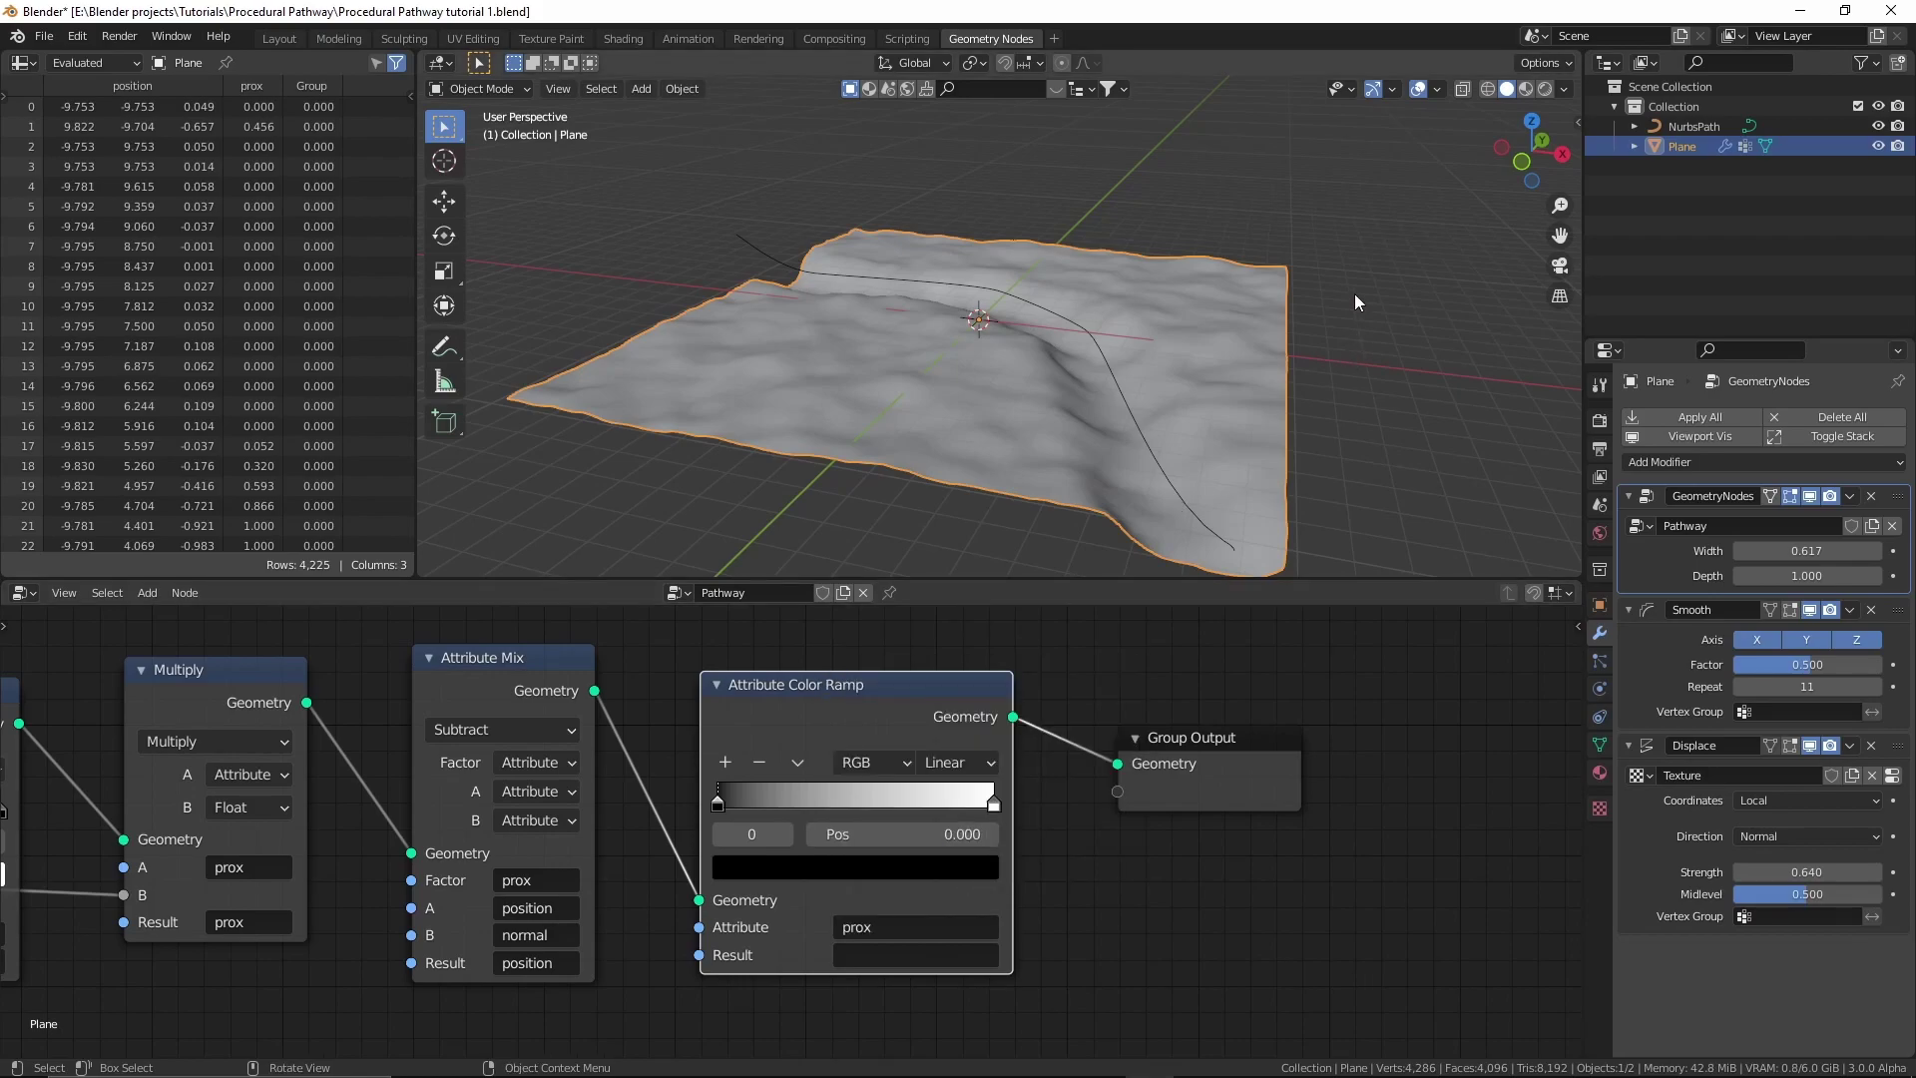
# Switch the plane to Weight Paint mode and set the new Attribute Color Ramp's Result to Group.
pyautogui.hotkey('ctrl', 'Tab')
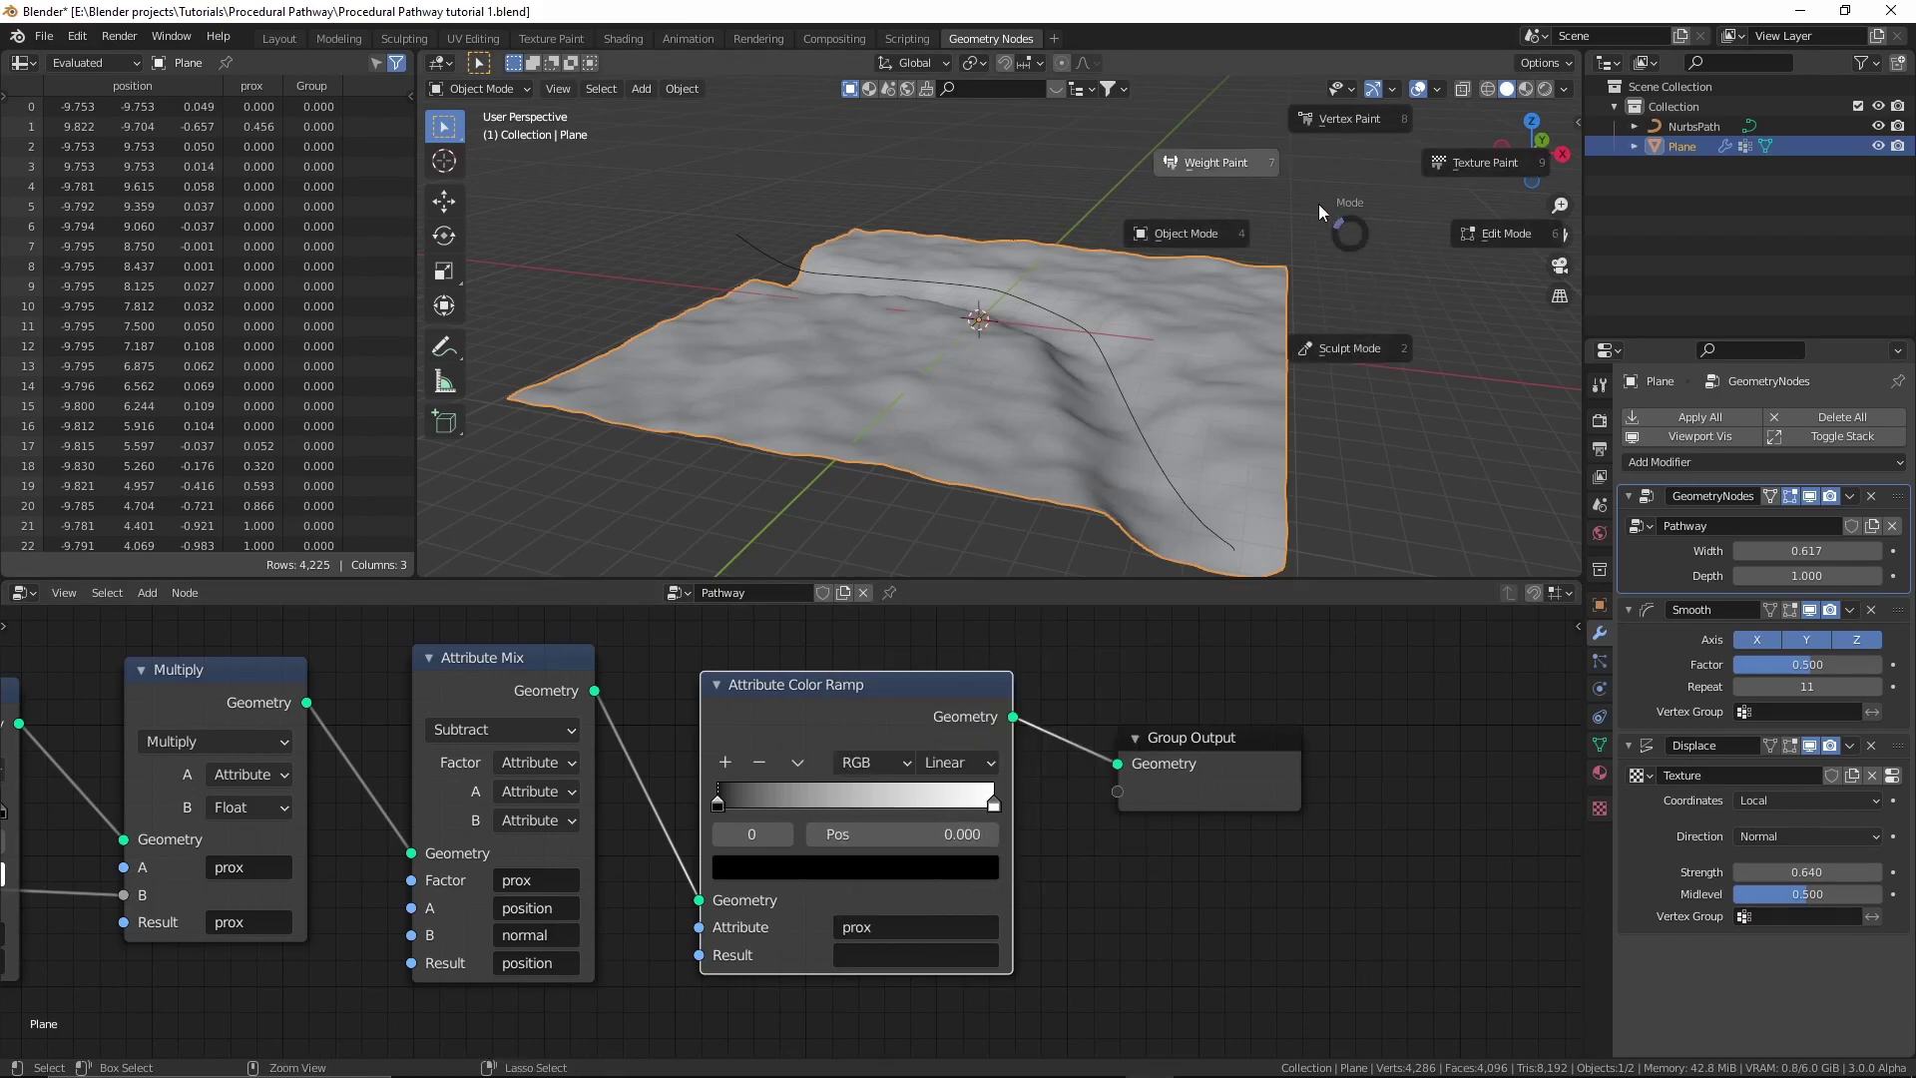
pyautogui.click(1203, 144)
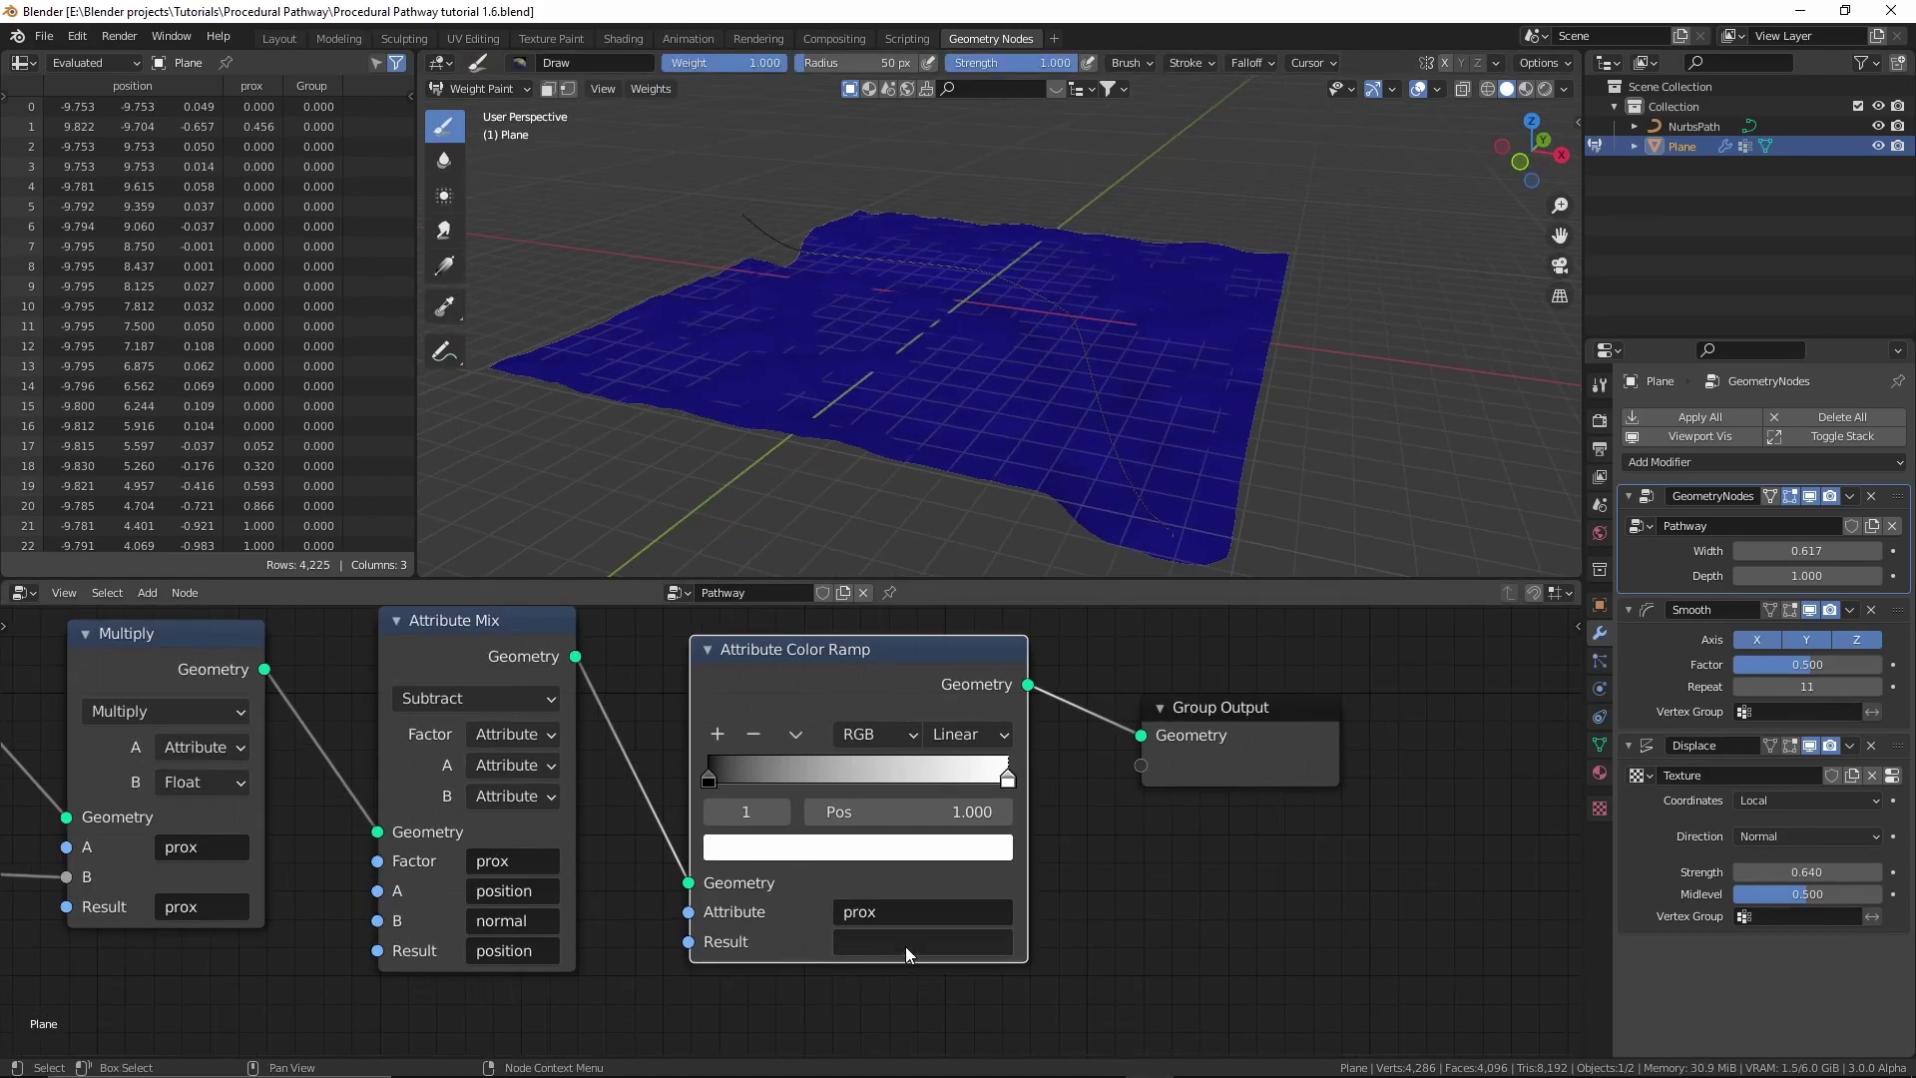
pyautogui.click(909, 944)
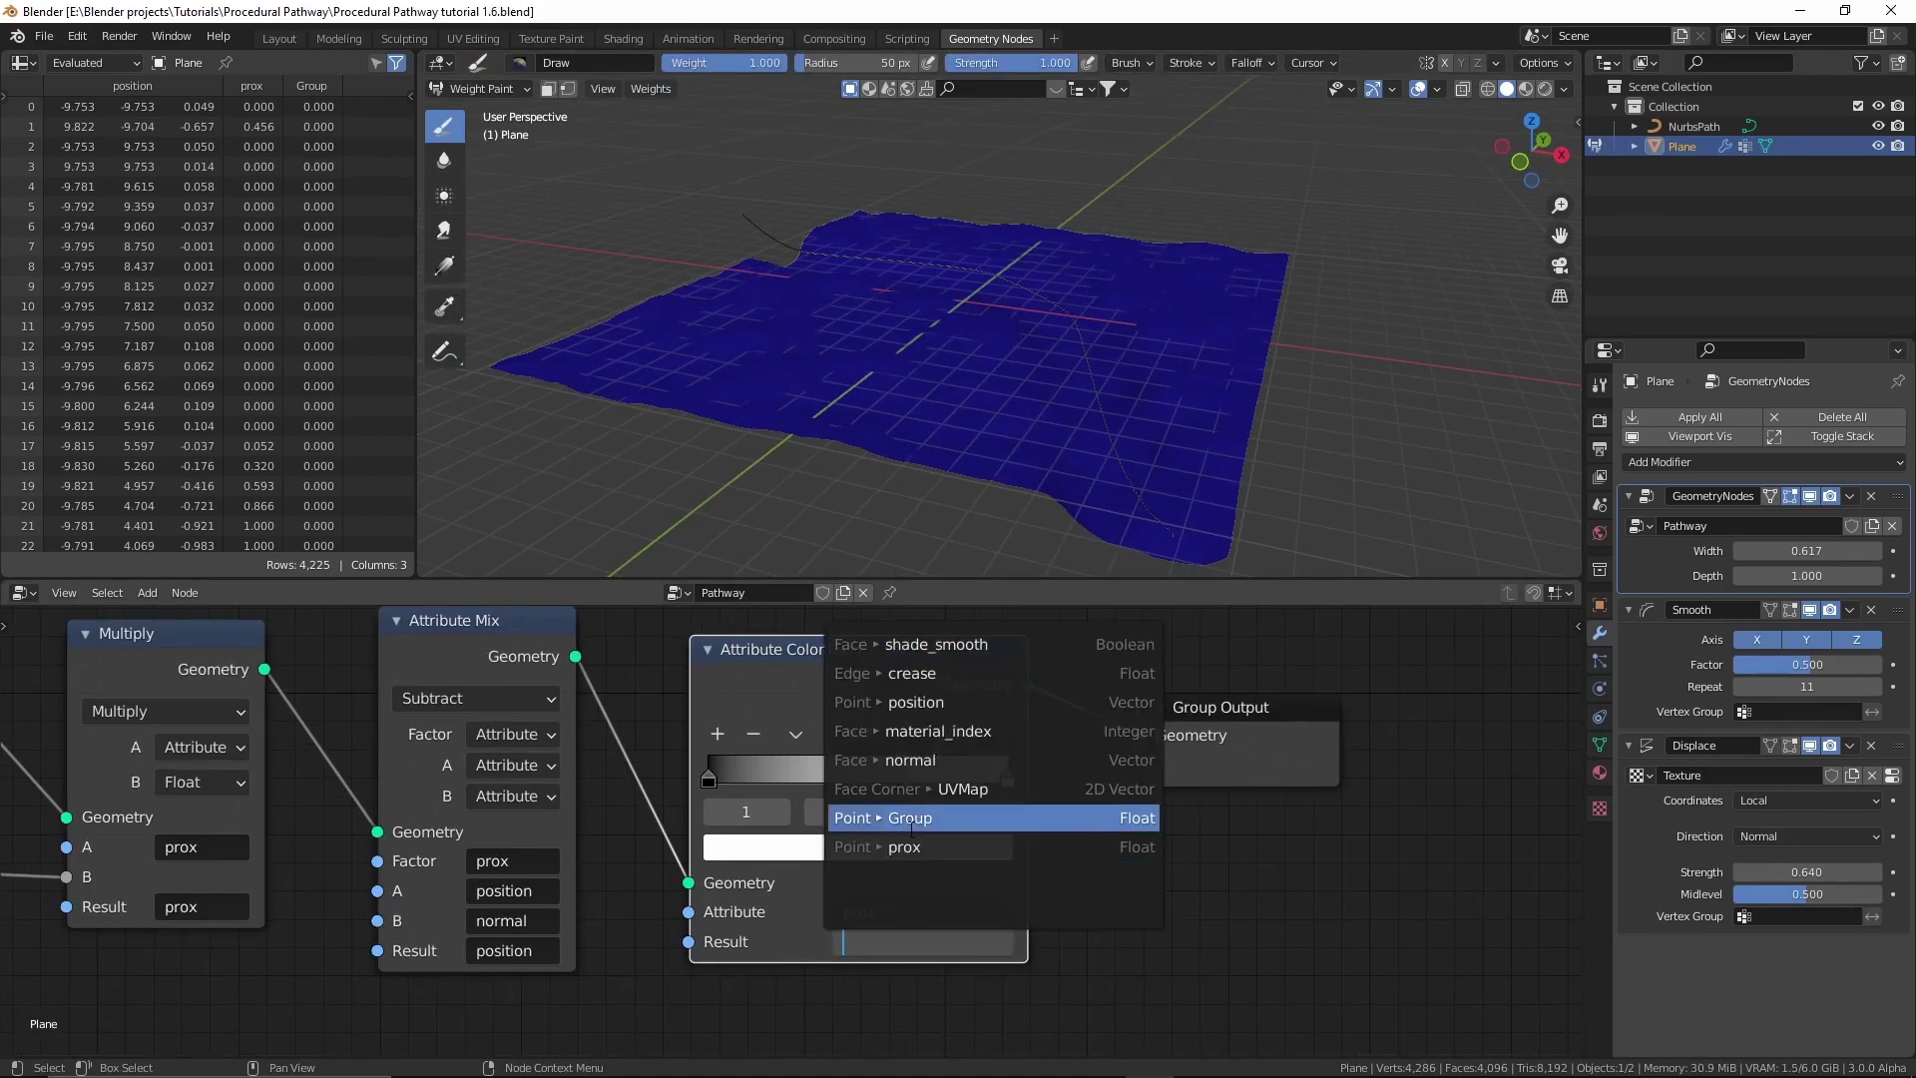
pyautogui.click(911, 825)
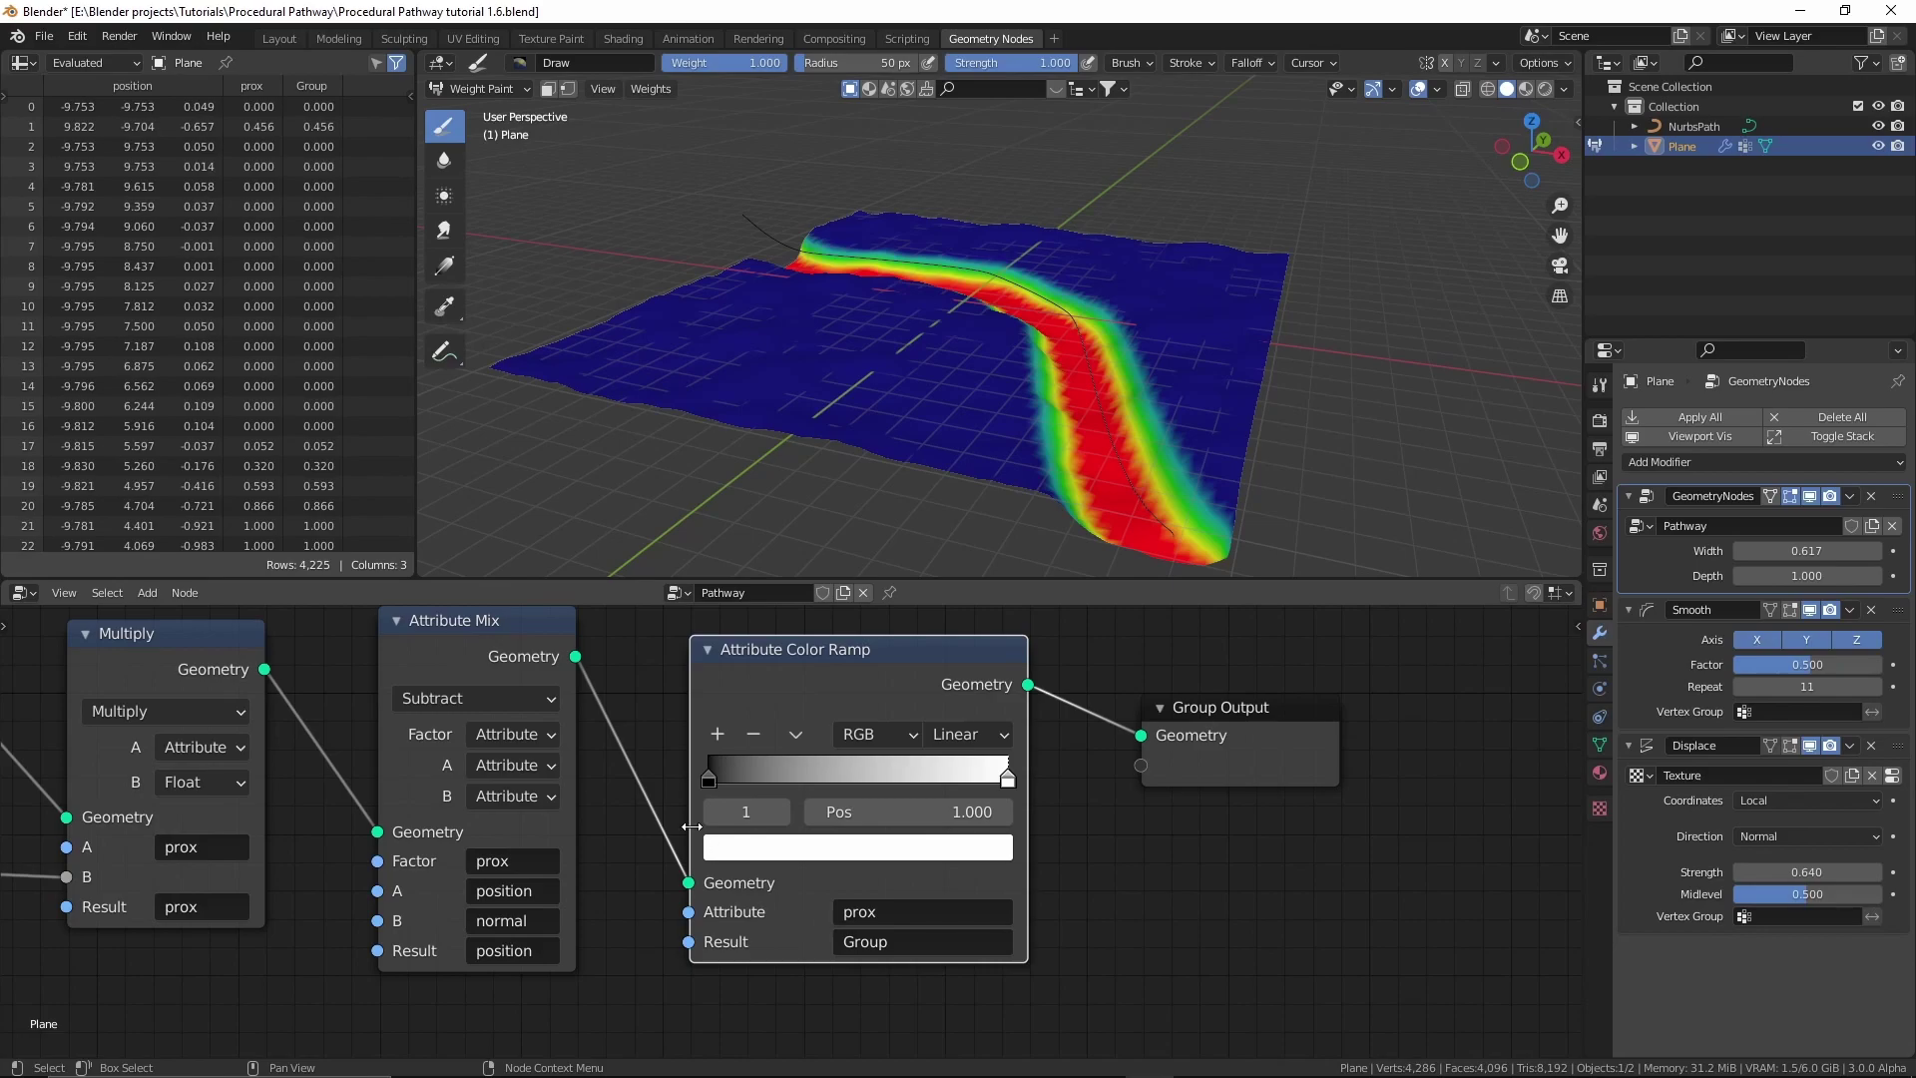
pyautogui.moveTo(708, 780); pyautogui.dragTo(659, 791)
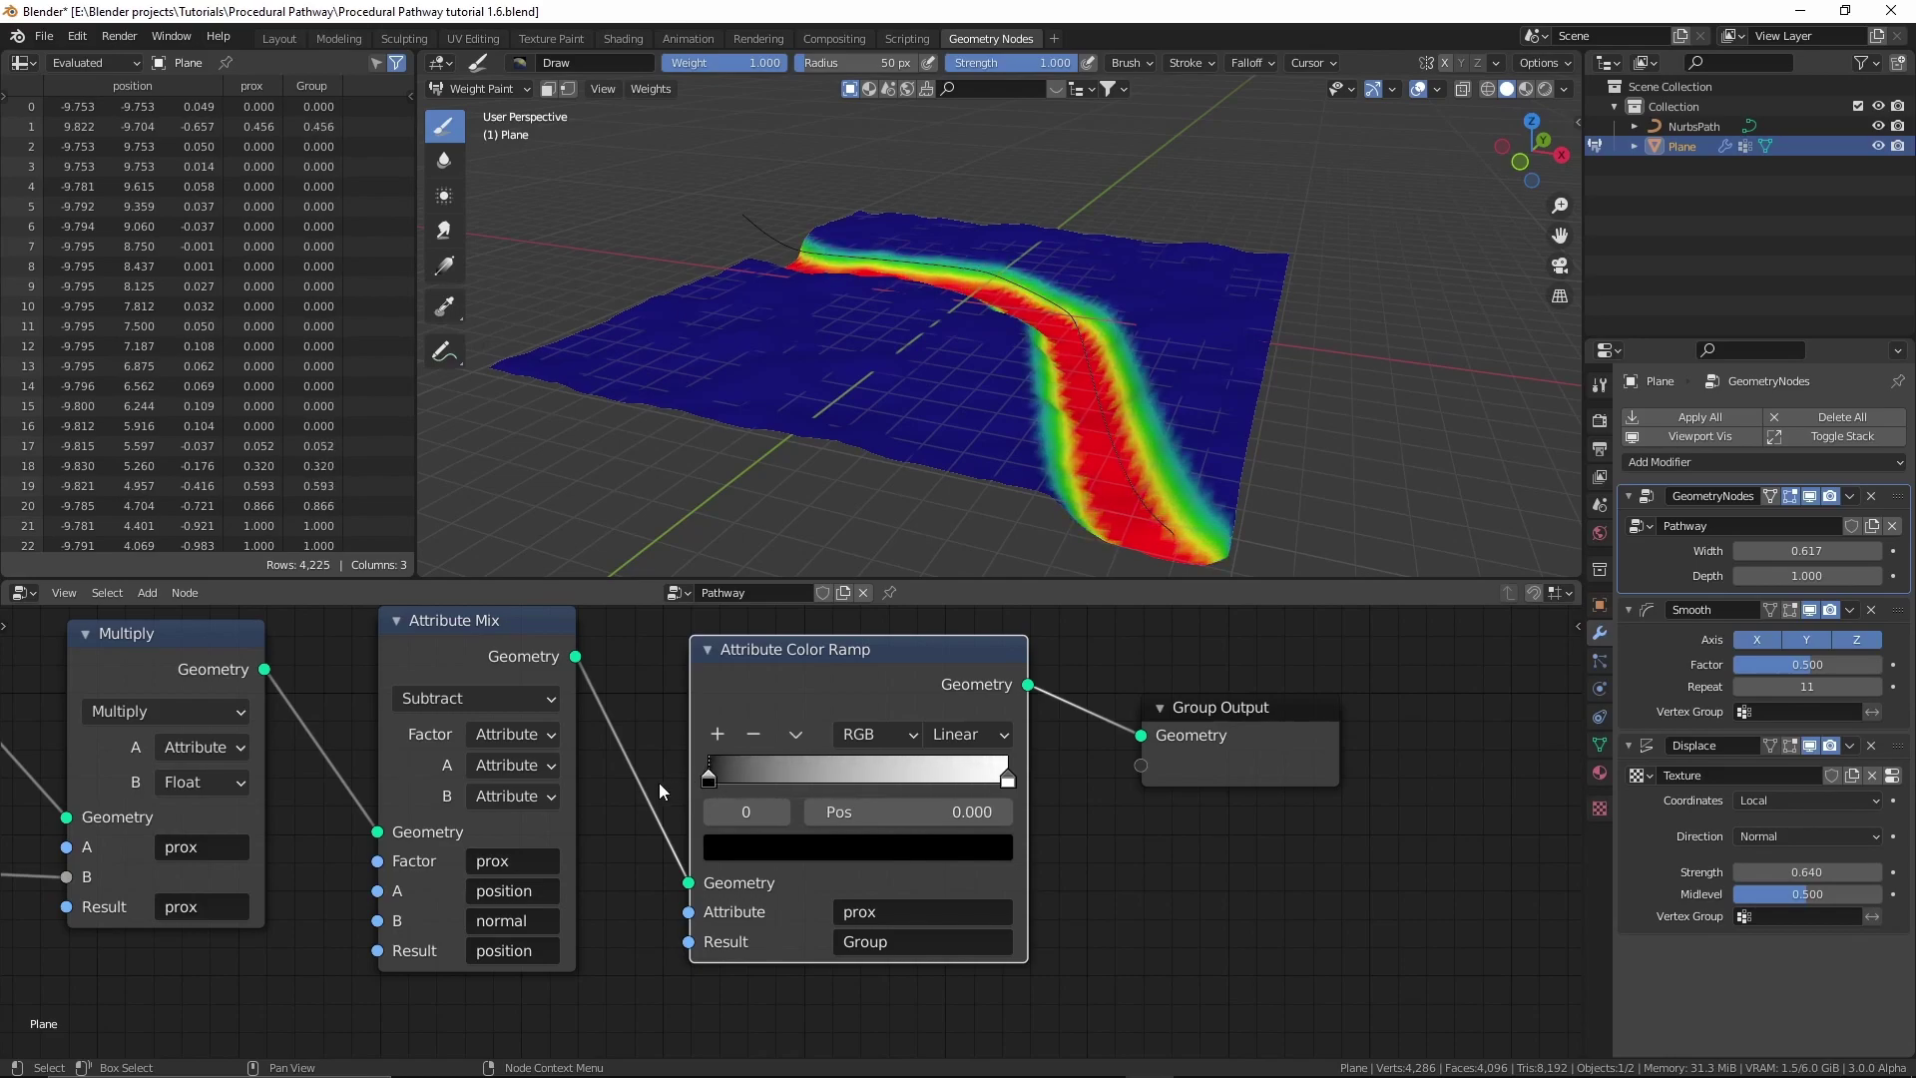
# Return the plane to Object Mode and assign Group as the Displace modifier's vertex group.
pyautogui.hotkey('ctrl', 'Tab')
pyautogui.click(1224, 371)
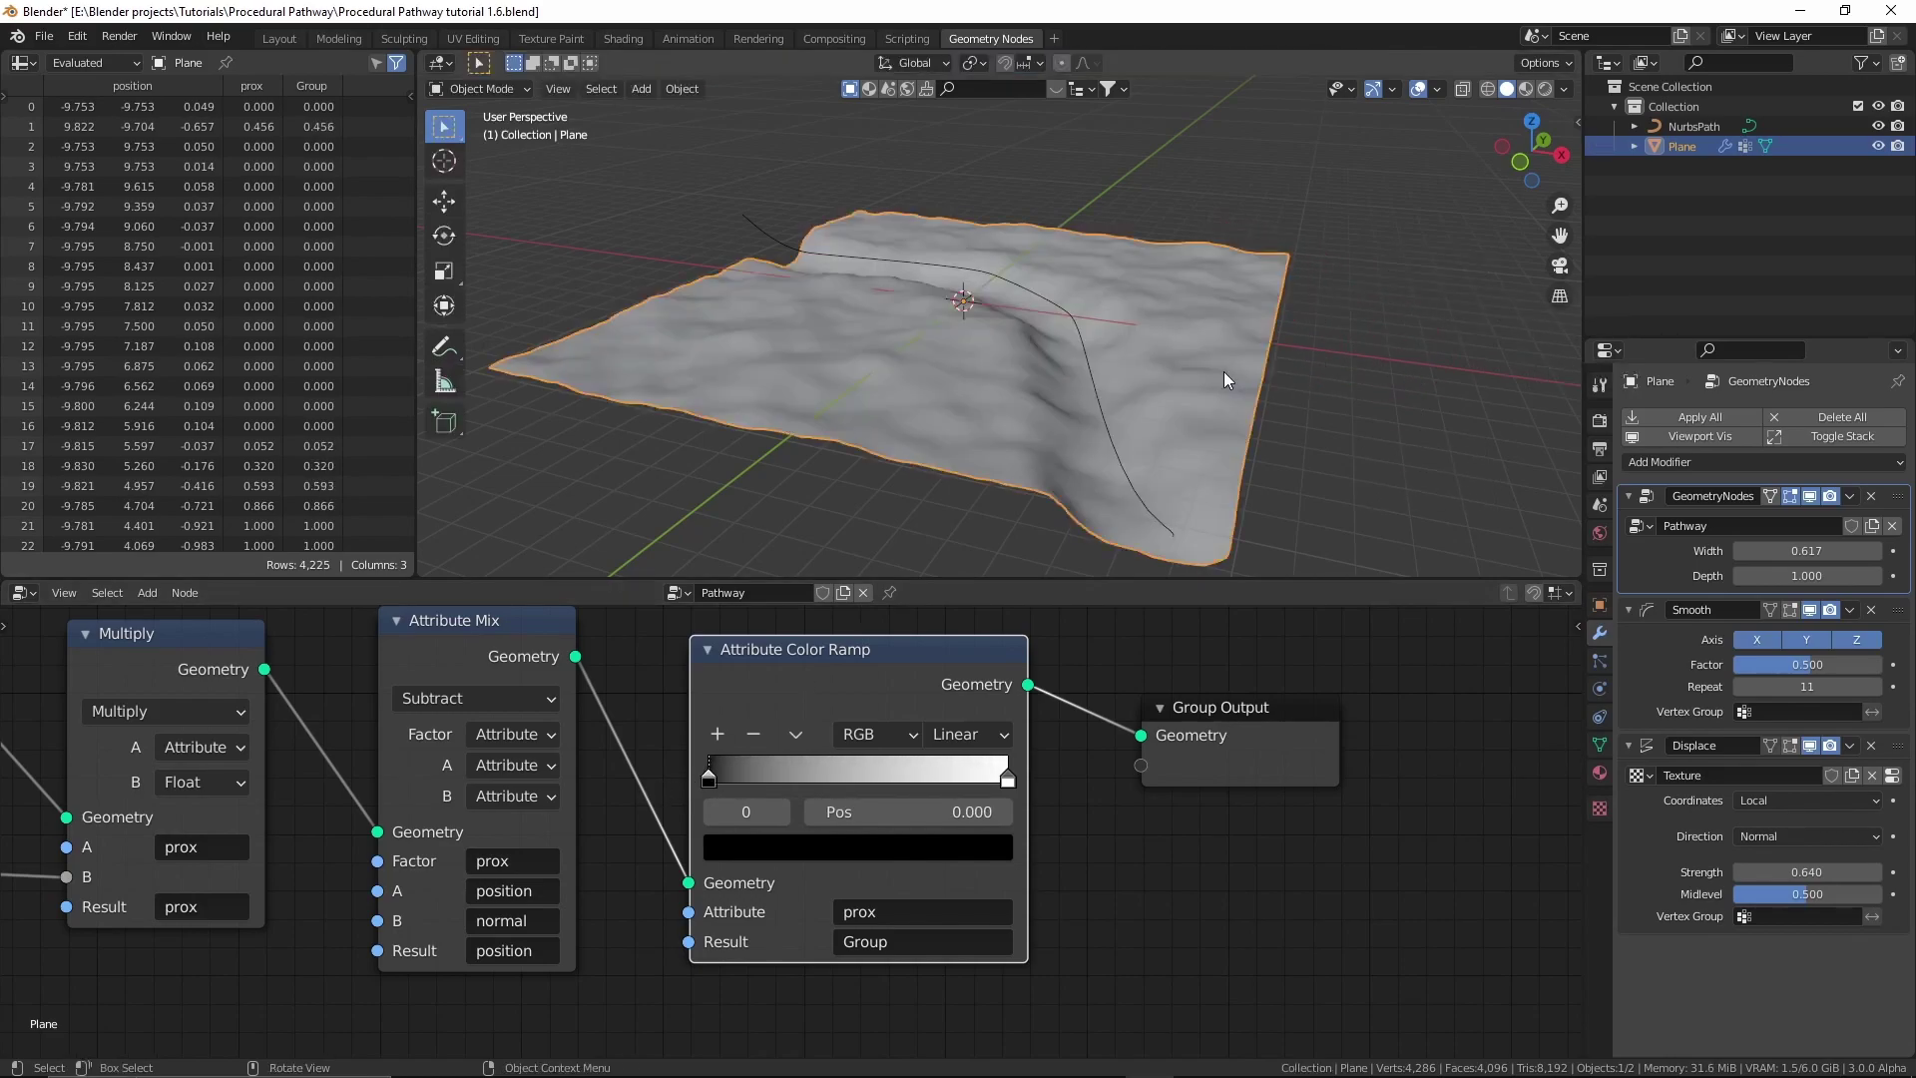
pyautogui.click(1767, 919)
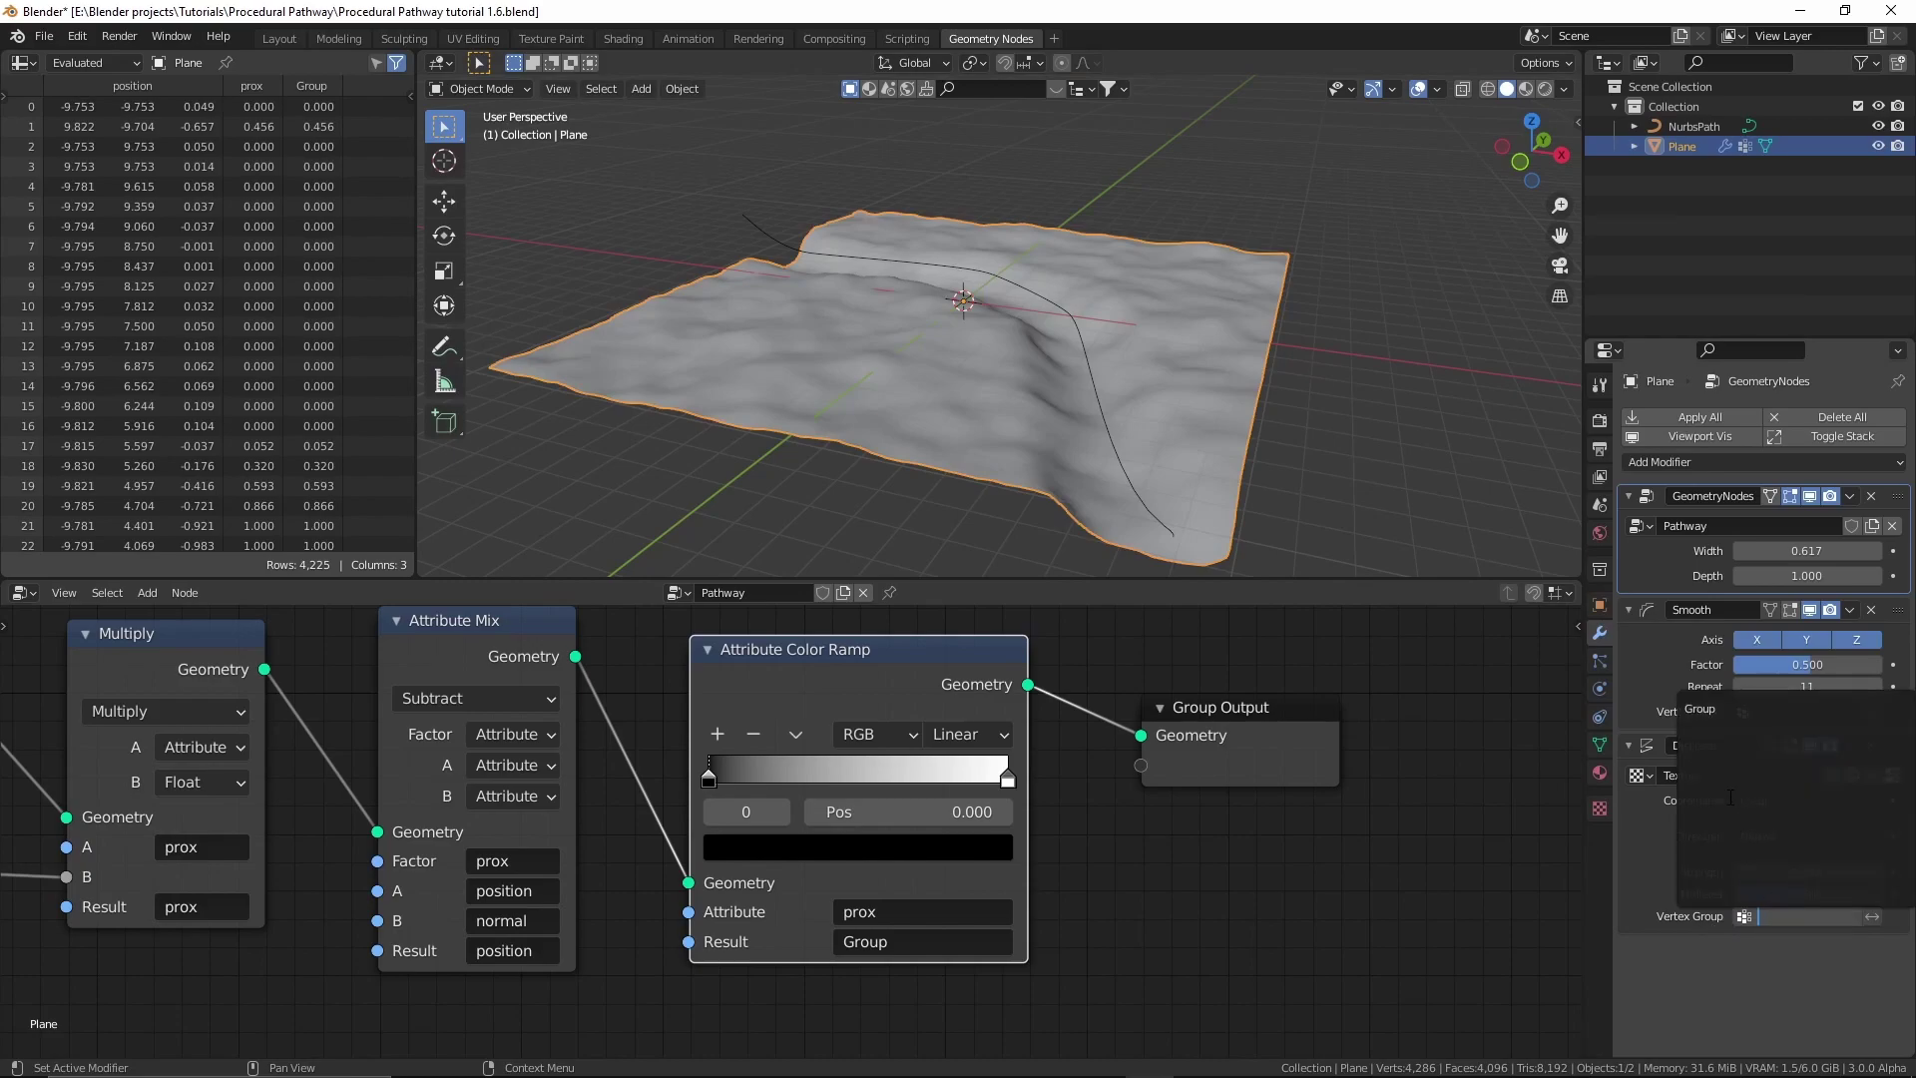
pyautogui.click(1702, 709)
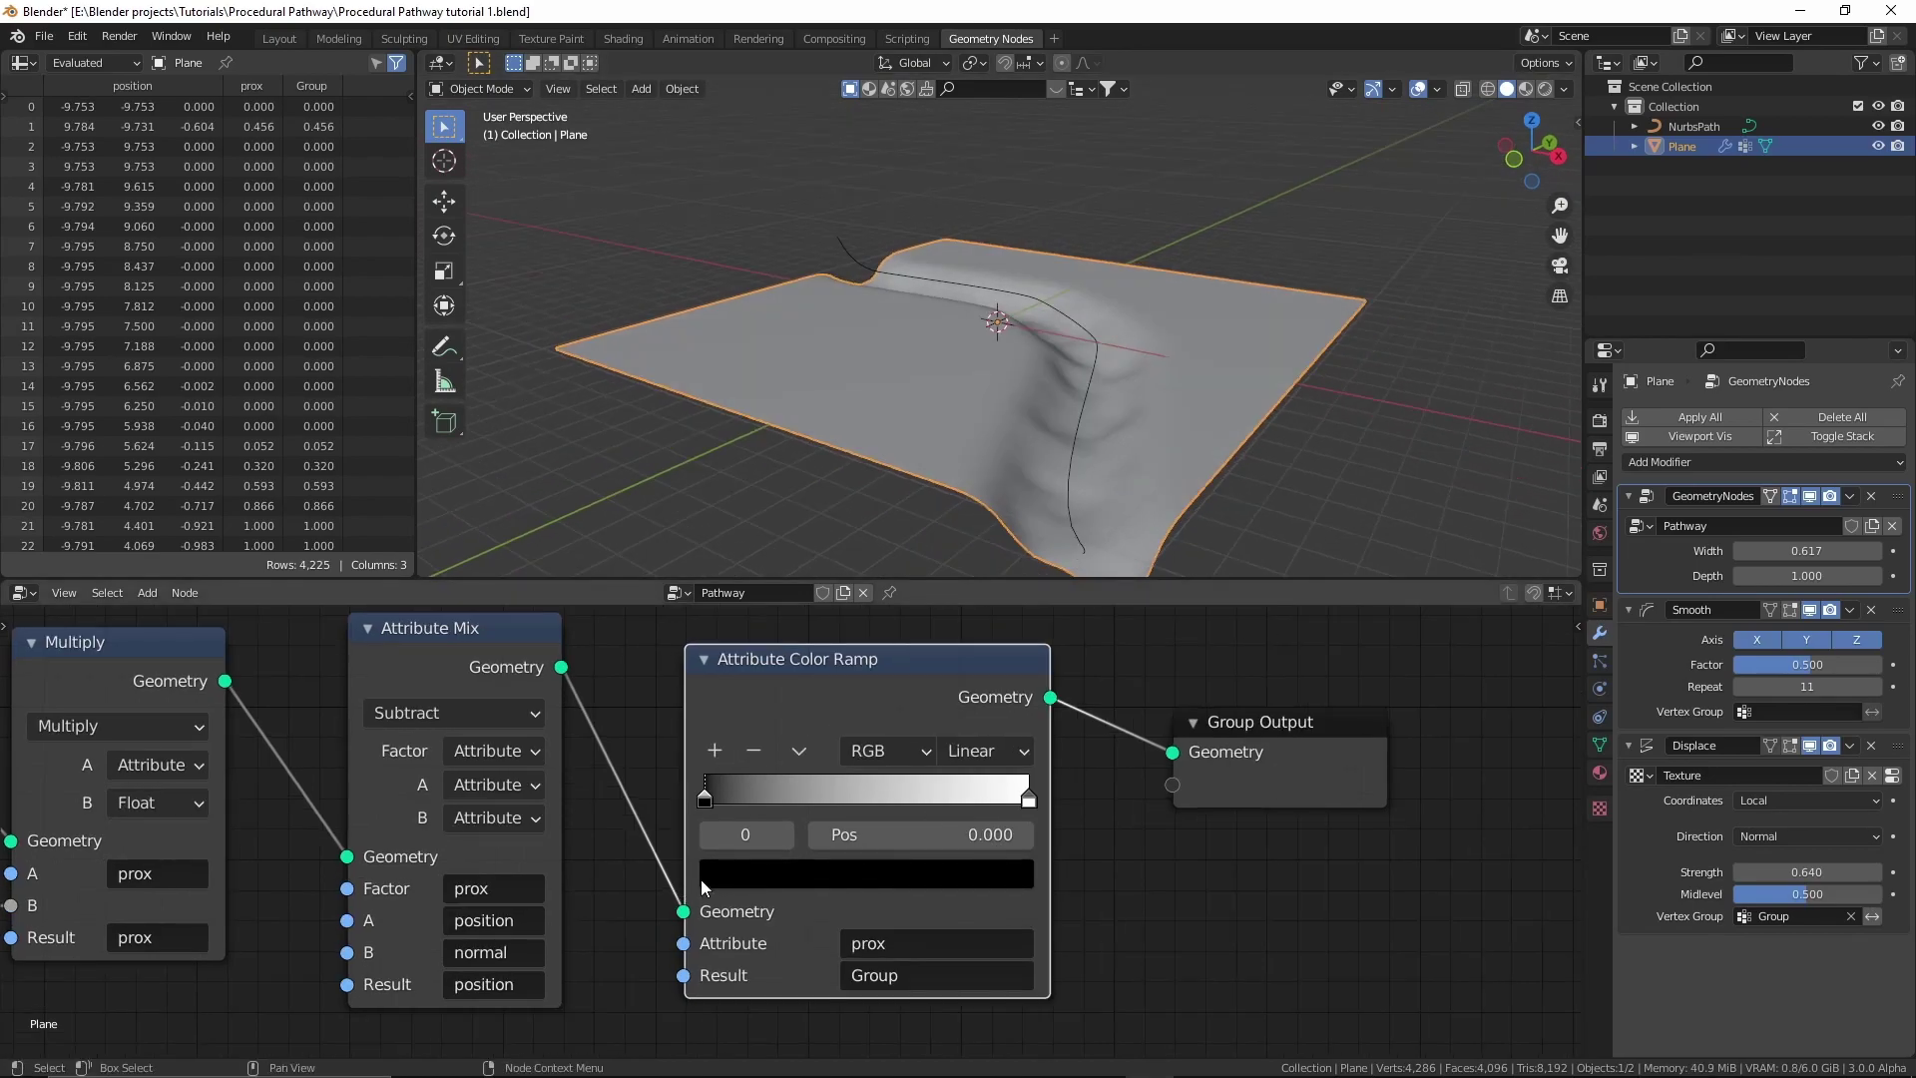
# Reverse the new Attribute Color Ramp by moving its black stop to 0.595 and its white stop to the start.
pyautogui.moveTo(704, 799); pyautogui.dragTo(898, 799)
pyautogui.moveTo(1028, 799); pyautogui.dragTo(703, 810)
pyautogui.click(898, 799)
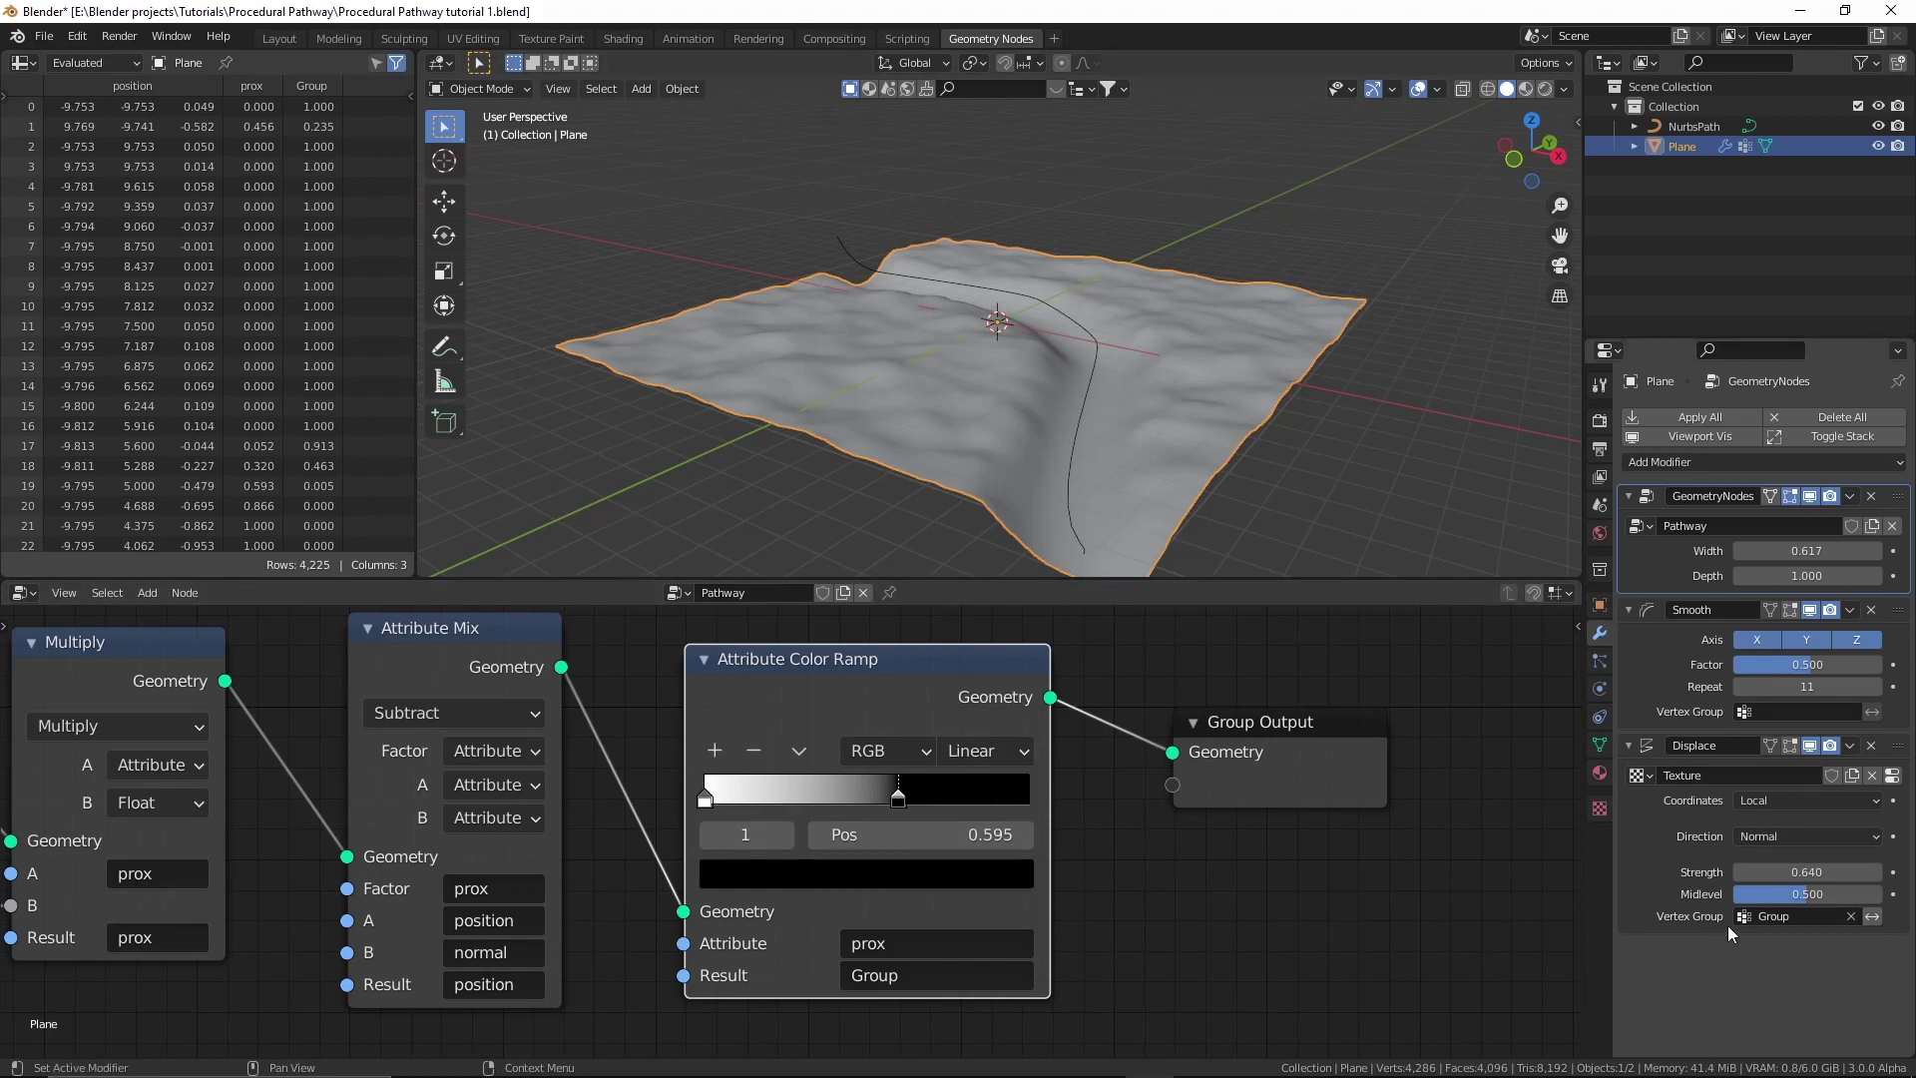
pyautogui.click(1874, 916)
pyautogui.click(1873, 916)
pyautogui.moveTo(1245, 451); pyautogui.dragTo(1310, 470, button='middle')
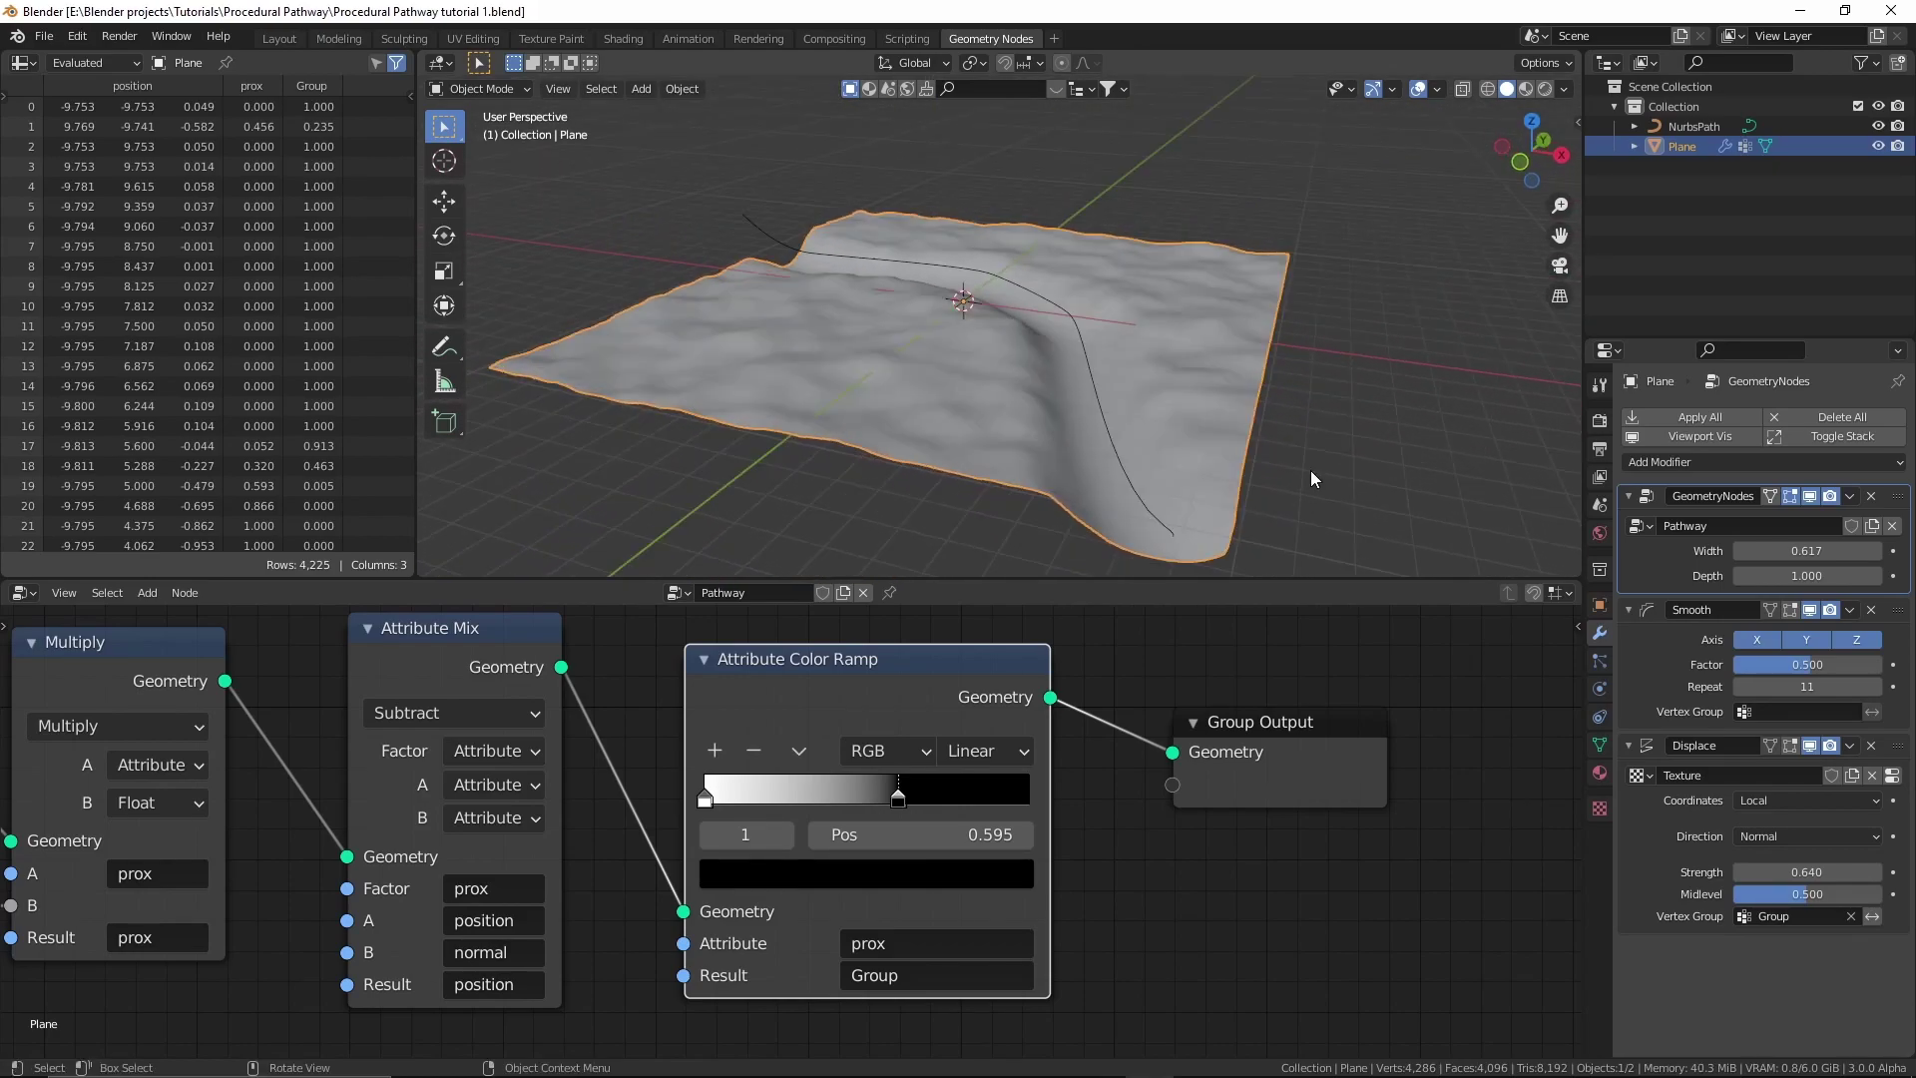
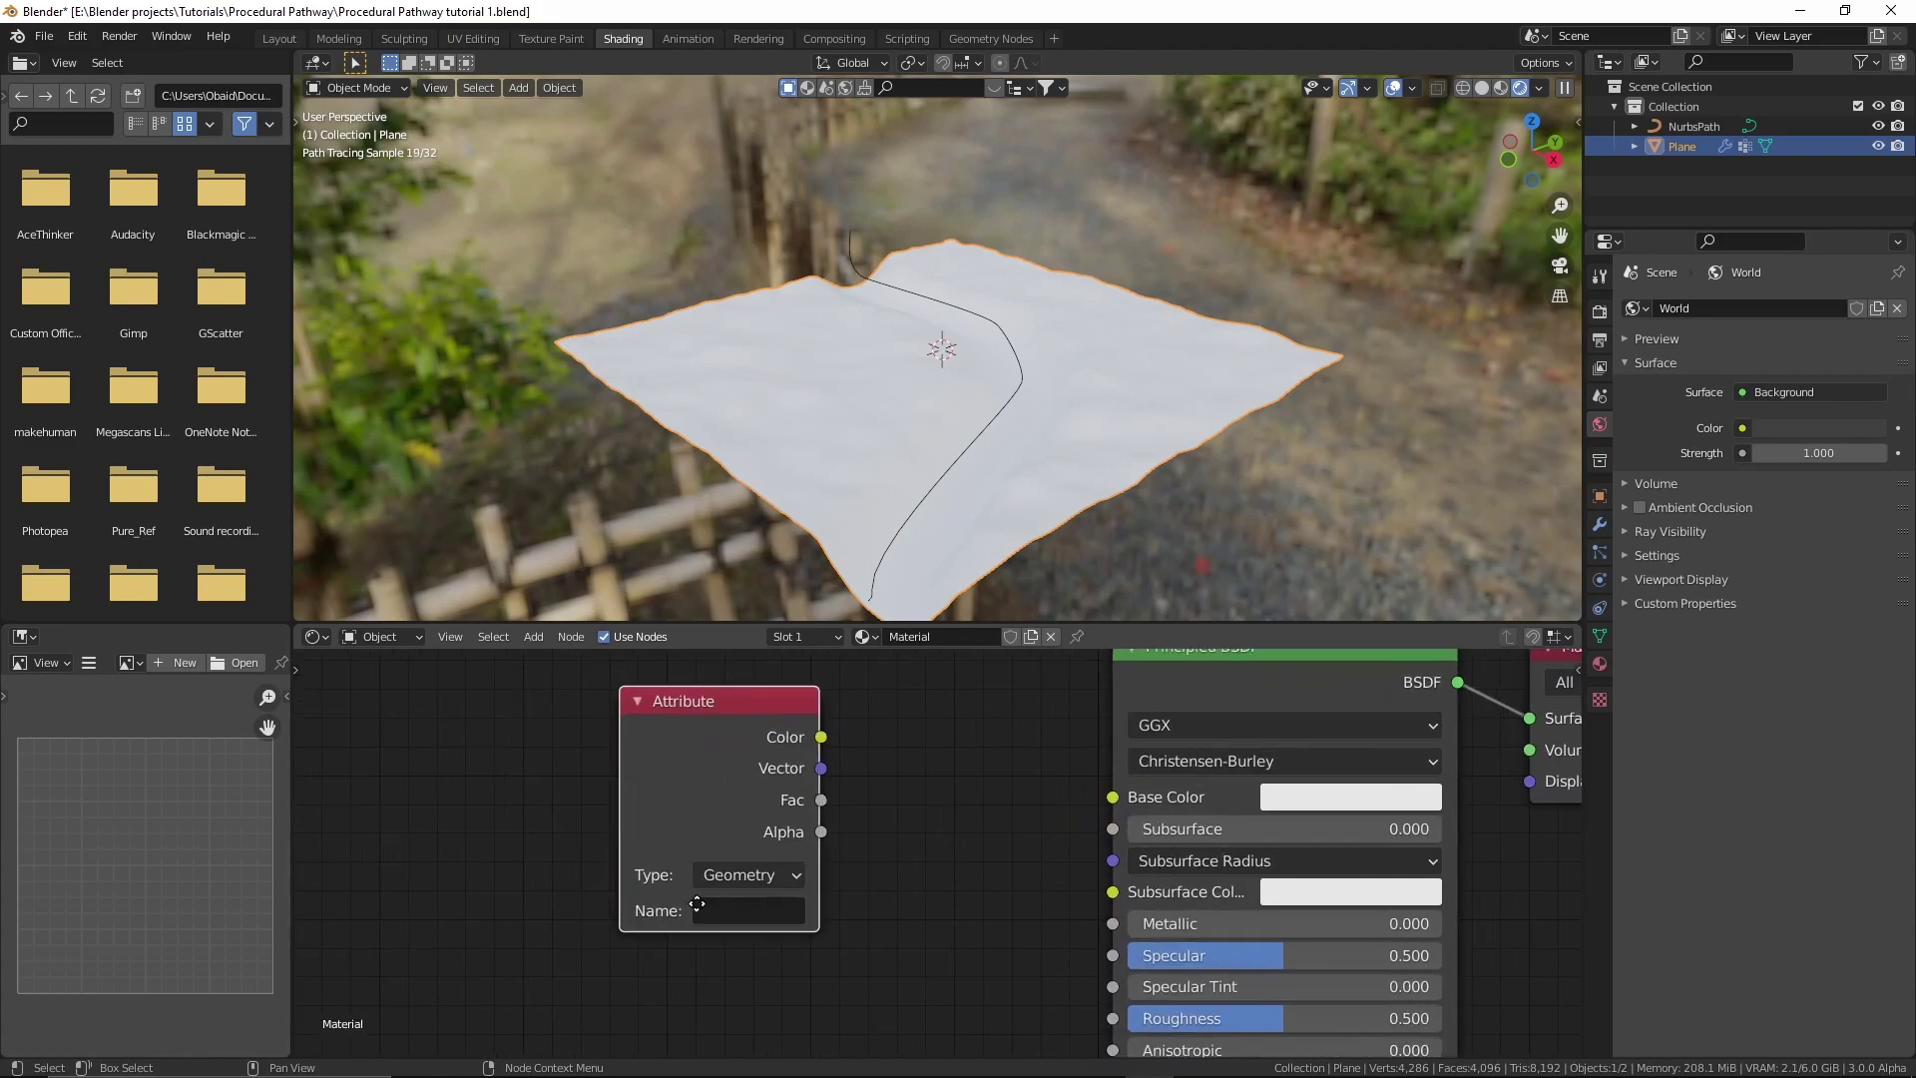
# Set the Attribute node's name to prox in the plane's material.
pyautogui.click(798, 923)
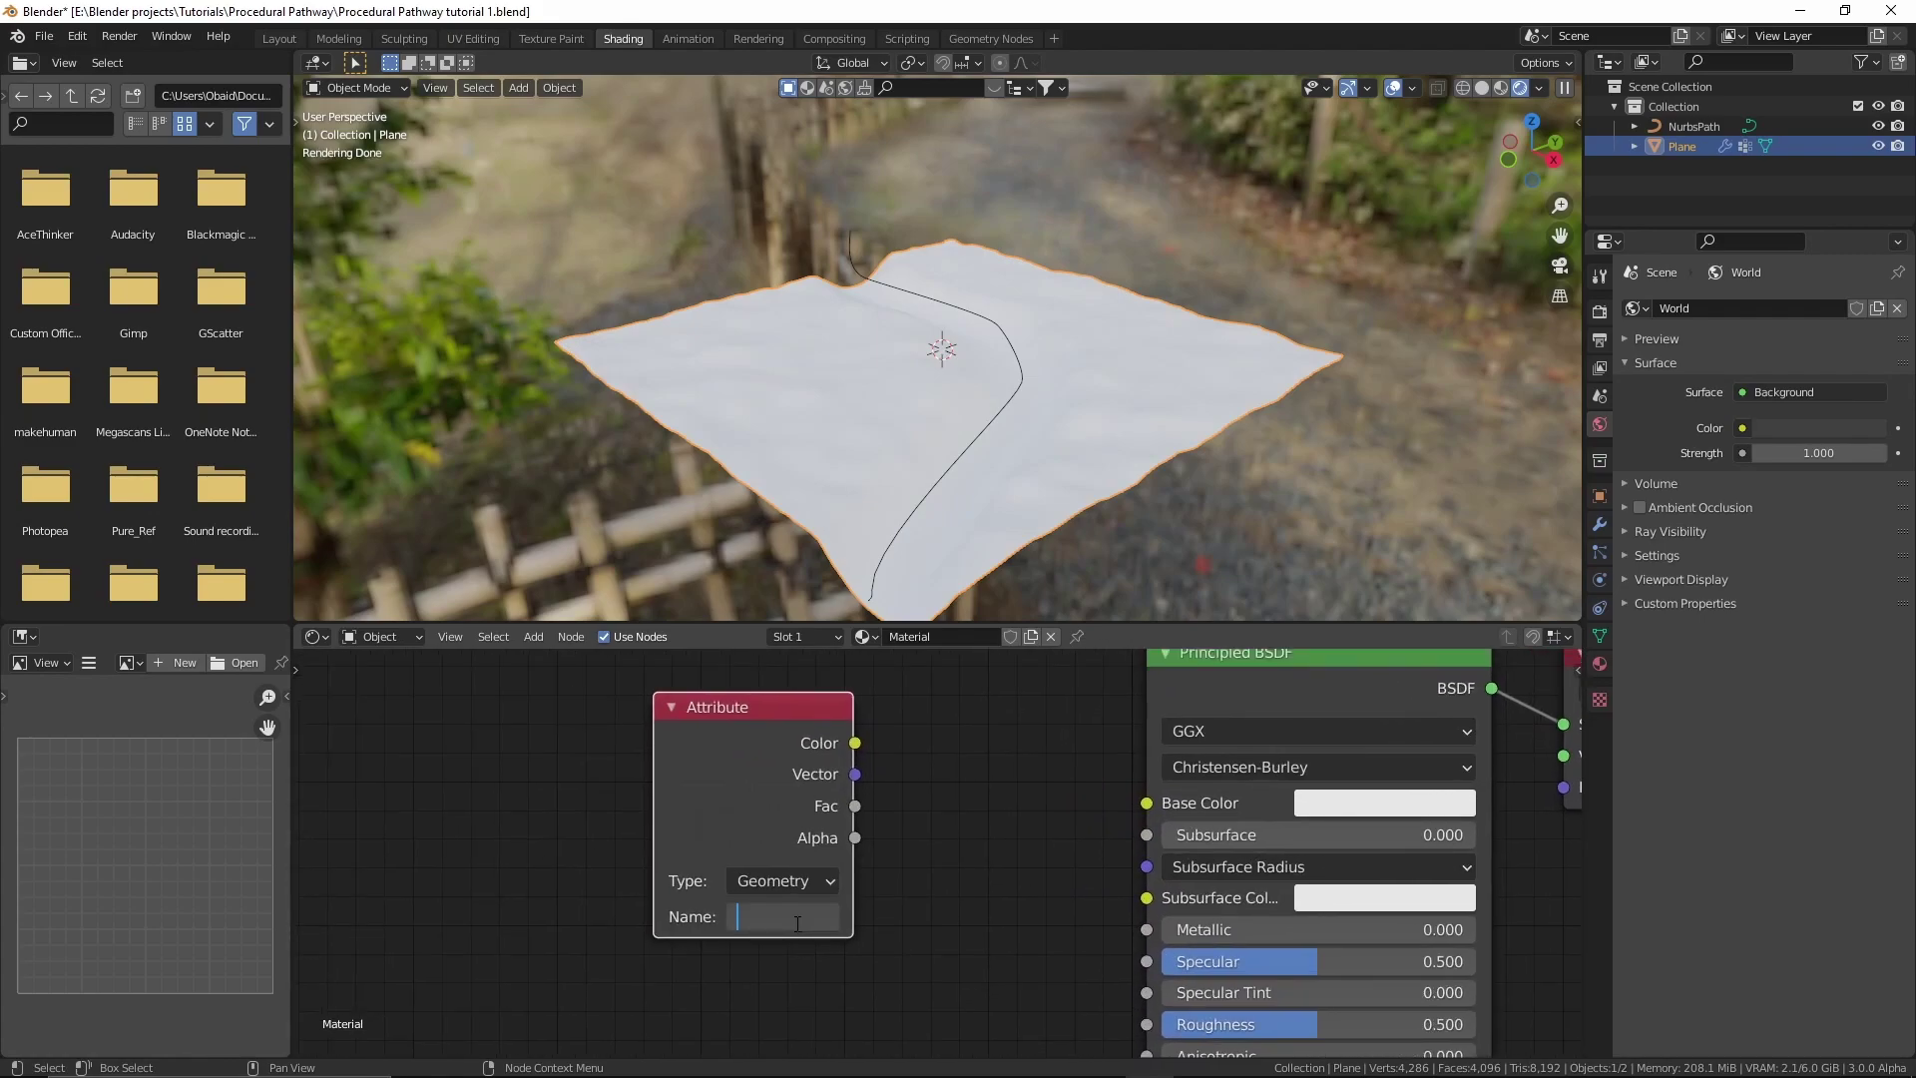
pyautogui.write('prox')
pyautogui.press('Return')
pyautogui.scroll(-1, 979, 846)
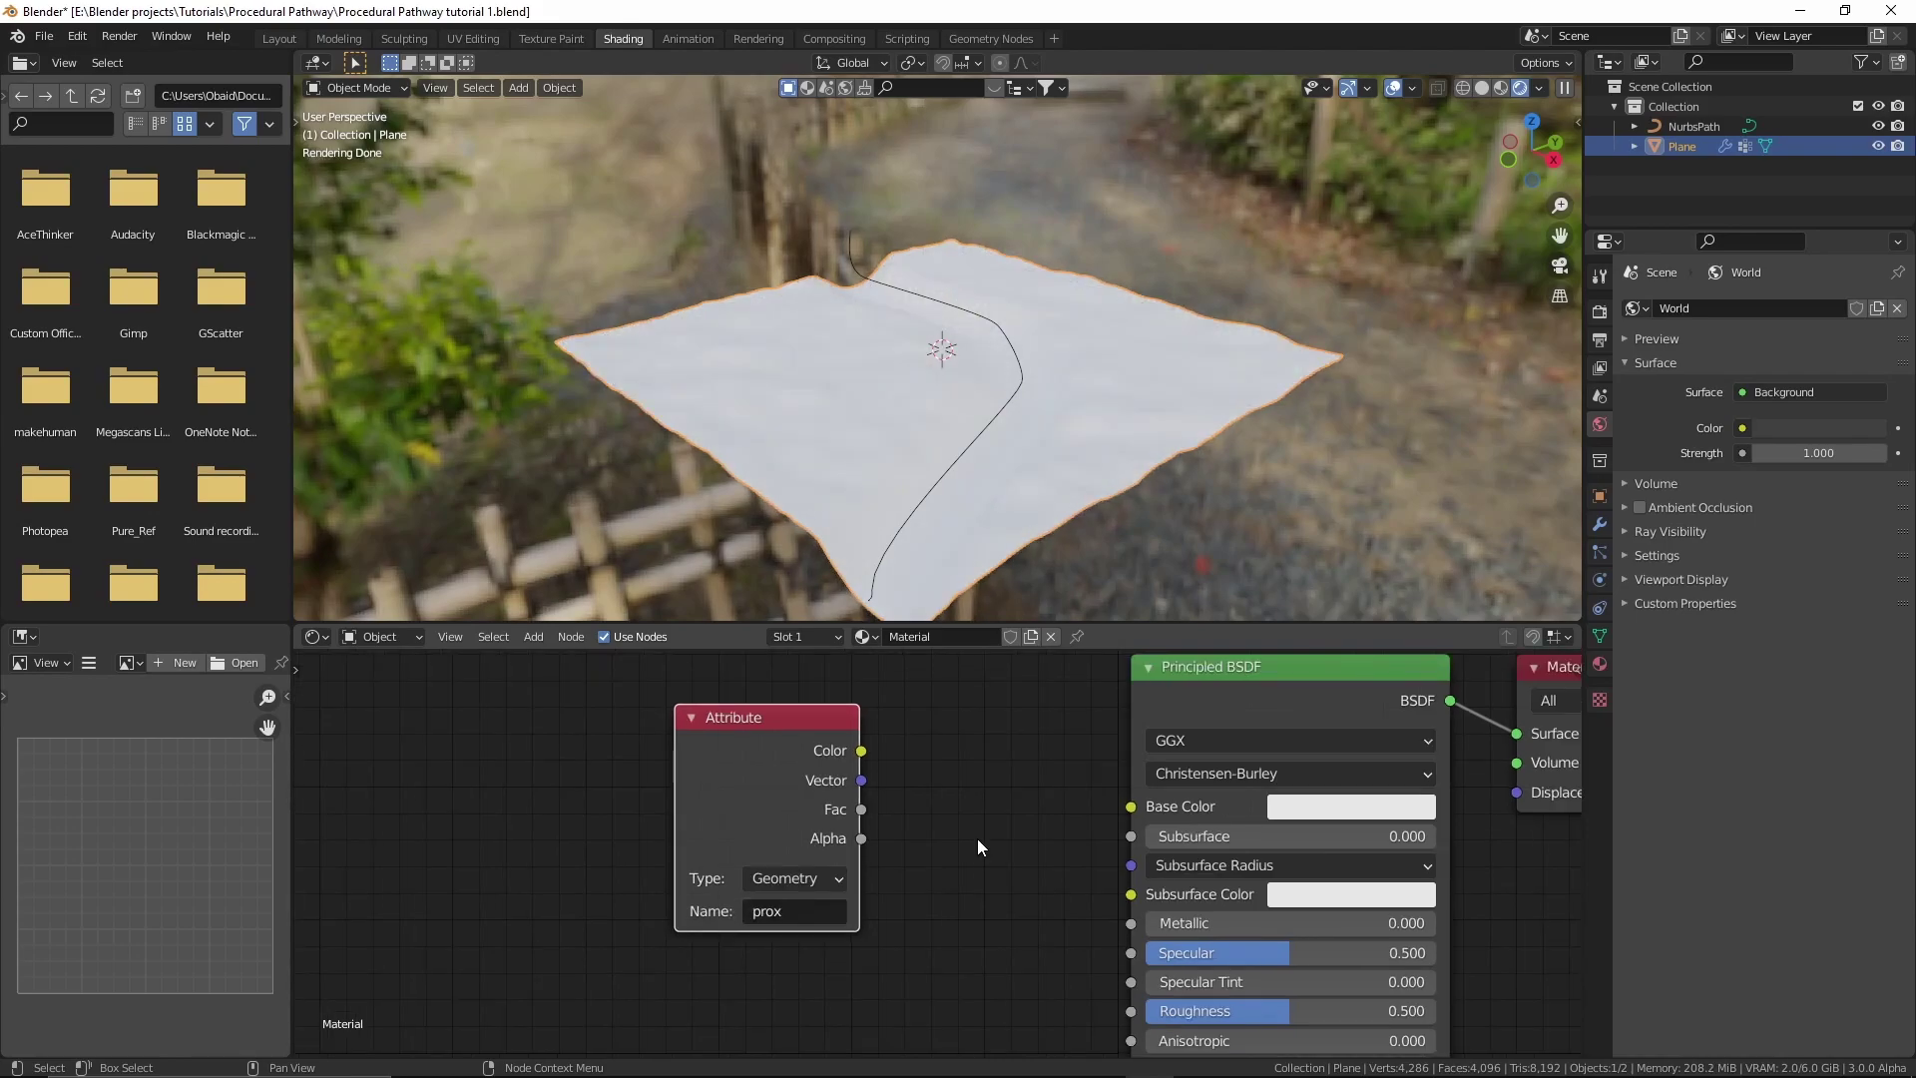
# Preview the Attribute node's Color output on the plane from several angles and reconnect the Principled BSDF to the Material Output.
pyautogui.keyDown('ctrl'); pyautogui.keyDown('shift'); pyautogui.click(776, 776); pyautogui.keyUp('shift'); pyautogui.keyUp('ctrl')
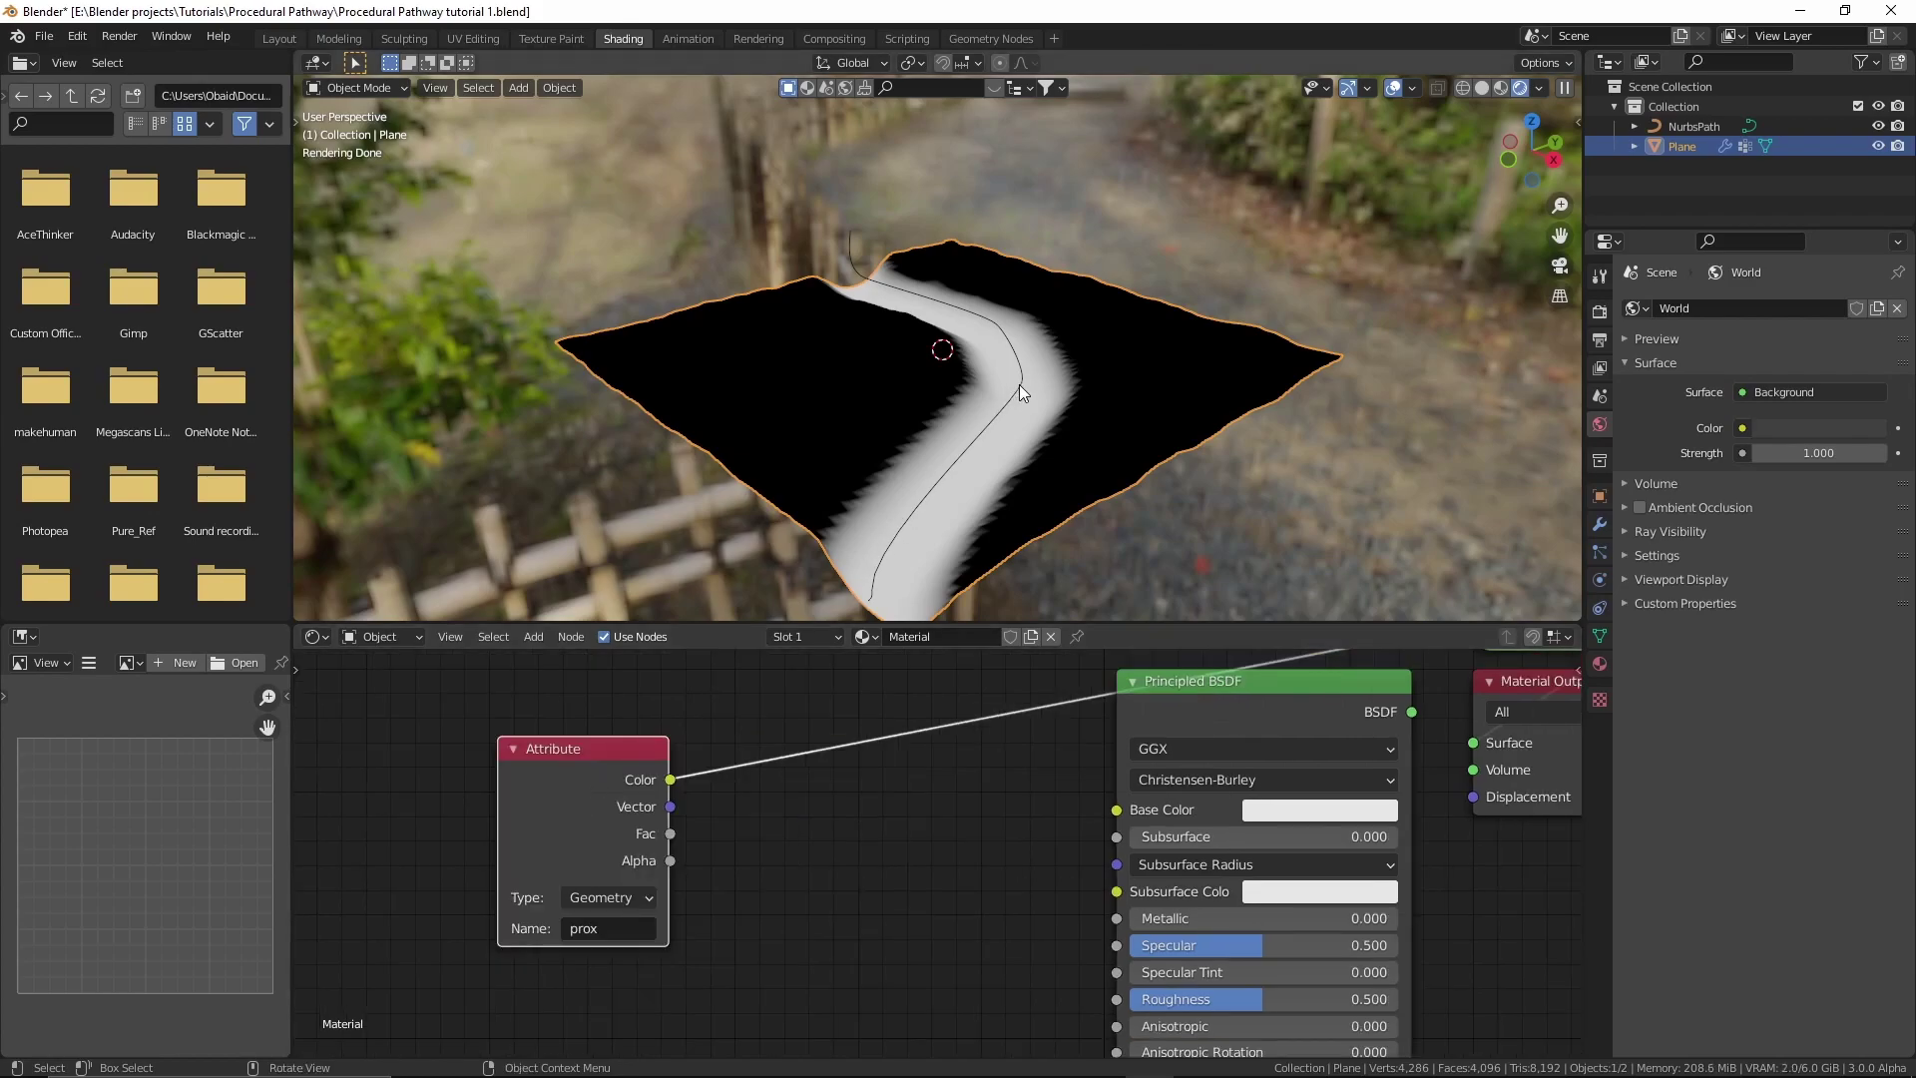
pyautogui.moveTo(1020, 385); pyautogui.dragTo(1174, 446, button='middle')
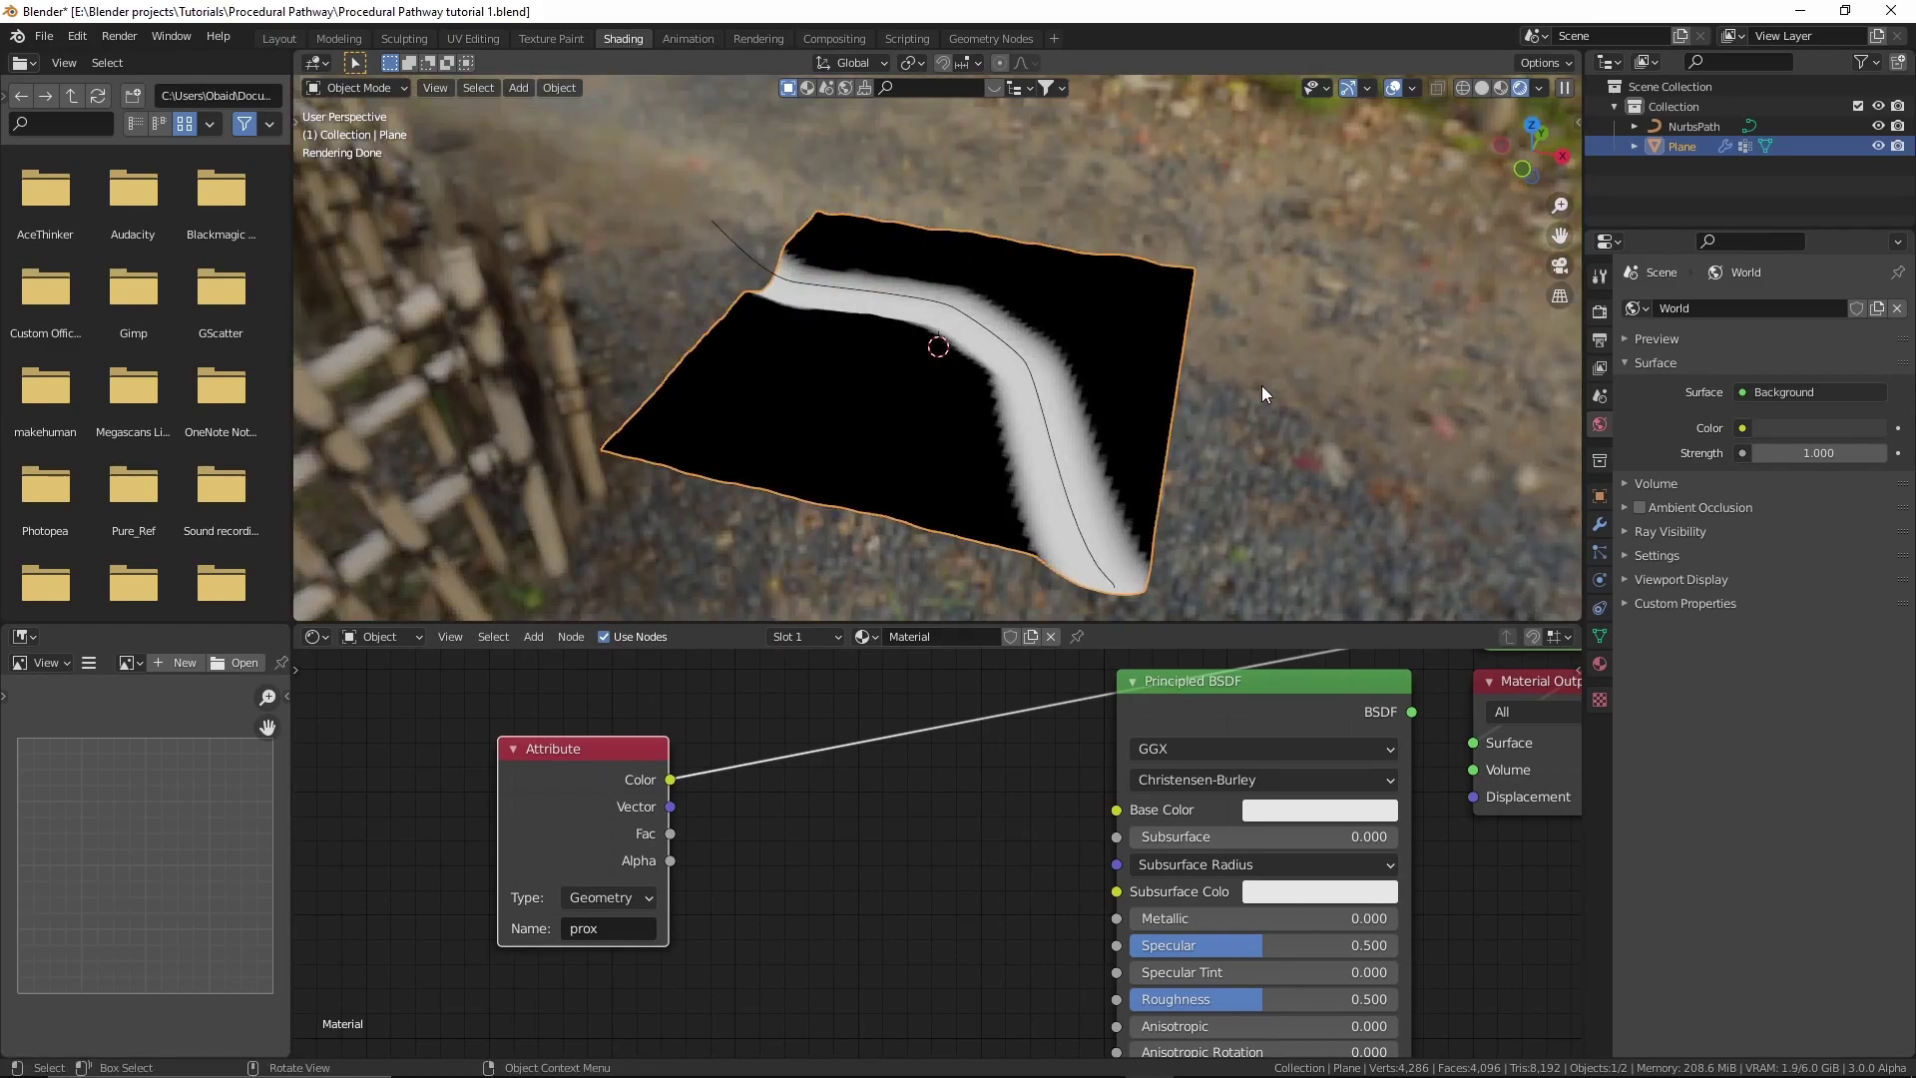
pyautogui.moveTo(1262, 385); pyautogui.dragTo(1242, 353, button='middle')
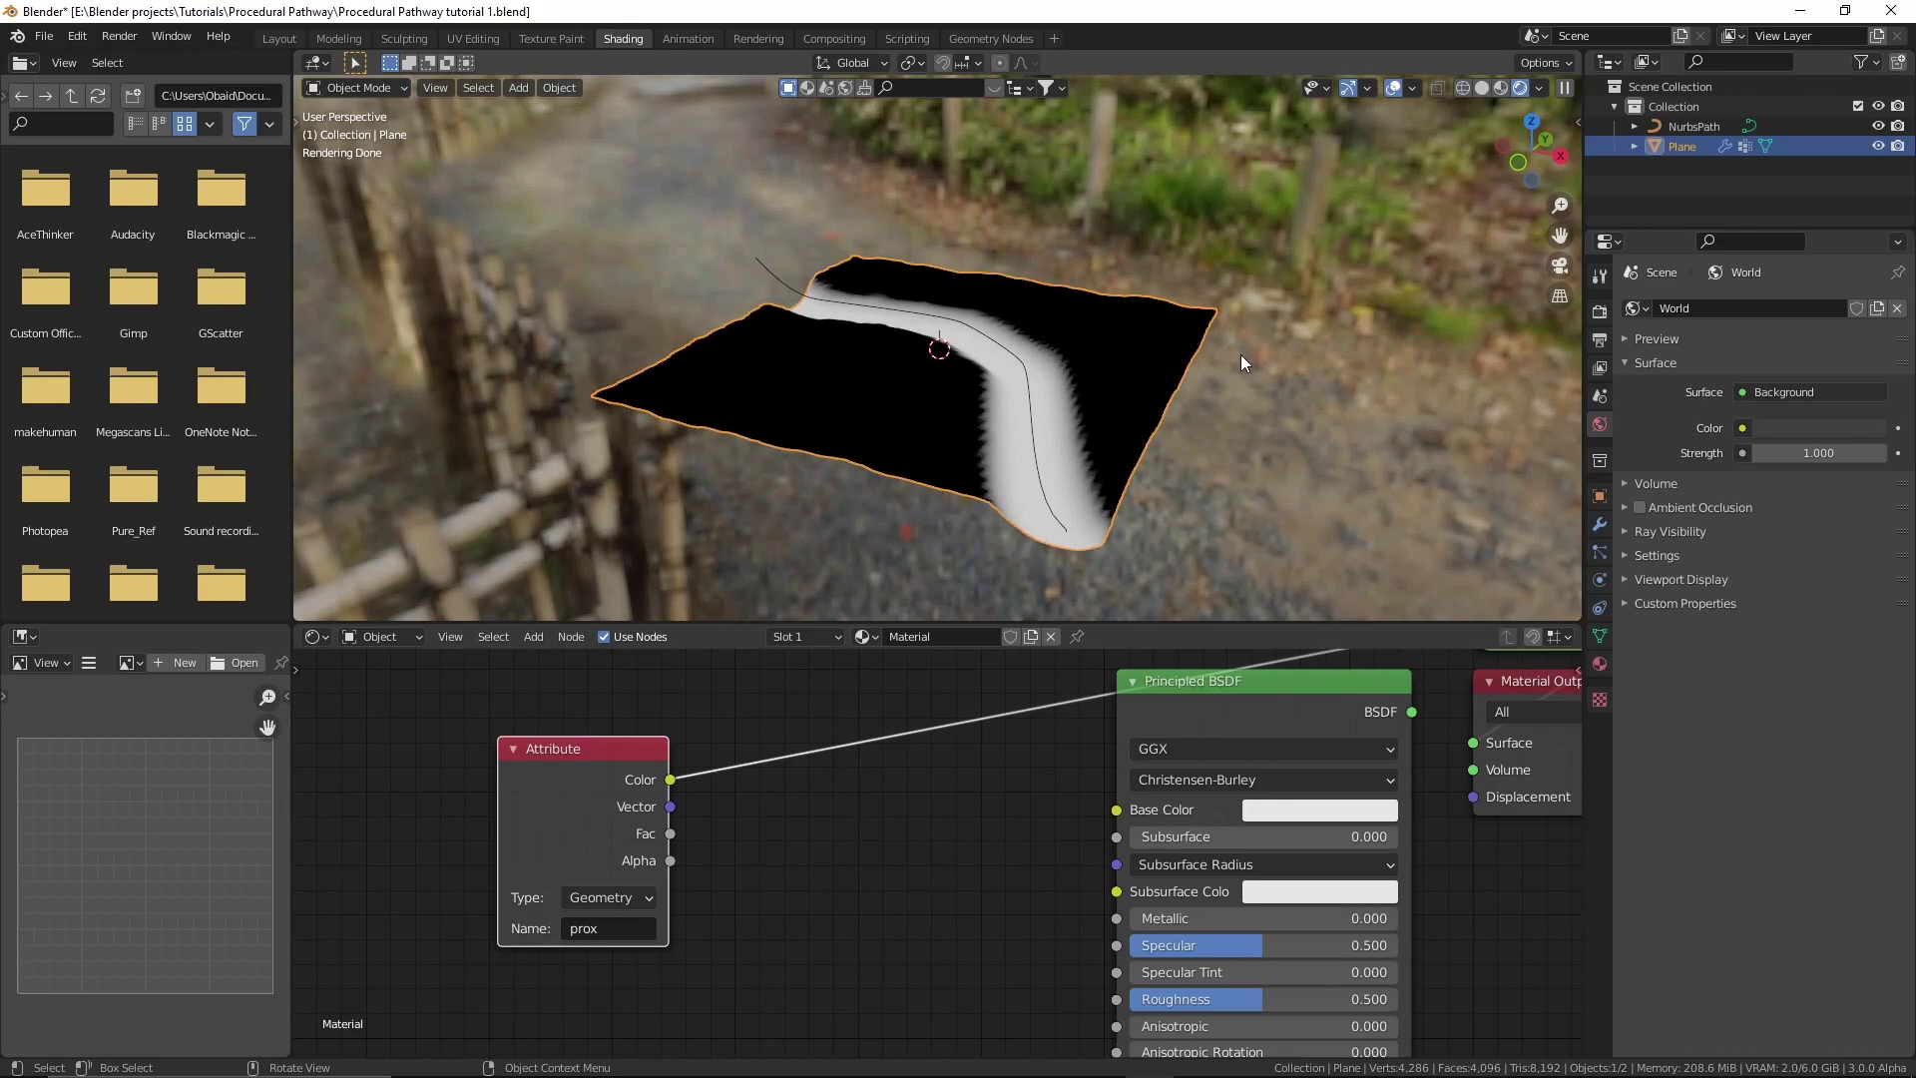
pyautogui.moveTo(1241, 355); pyautogui.dragTo(1253, 374, button='middle')
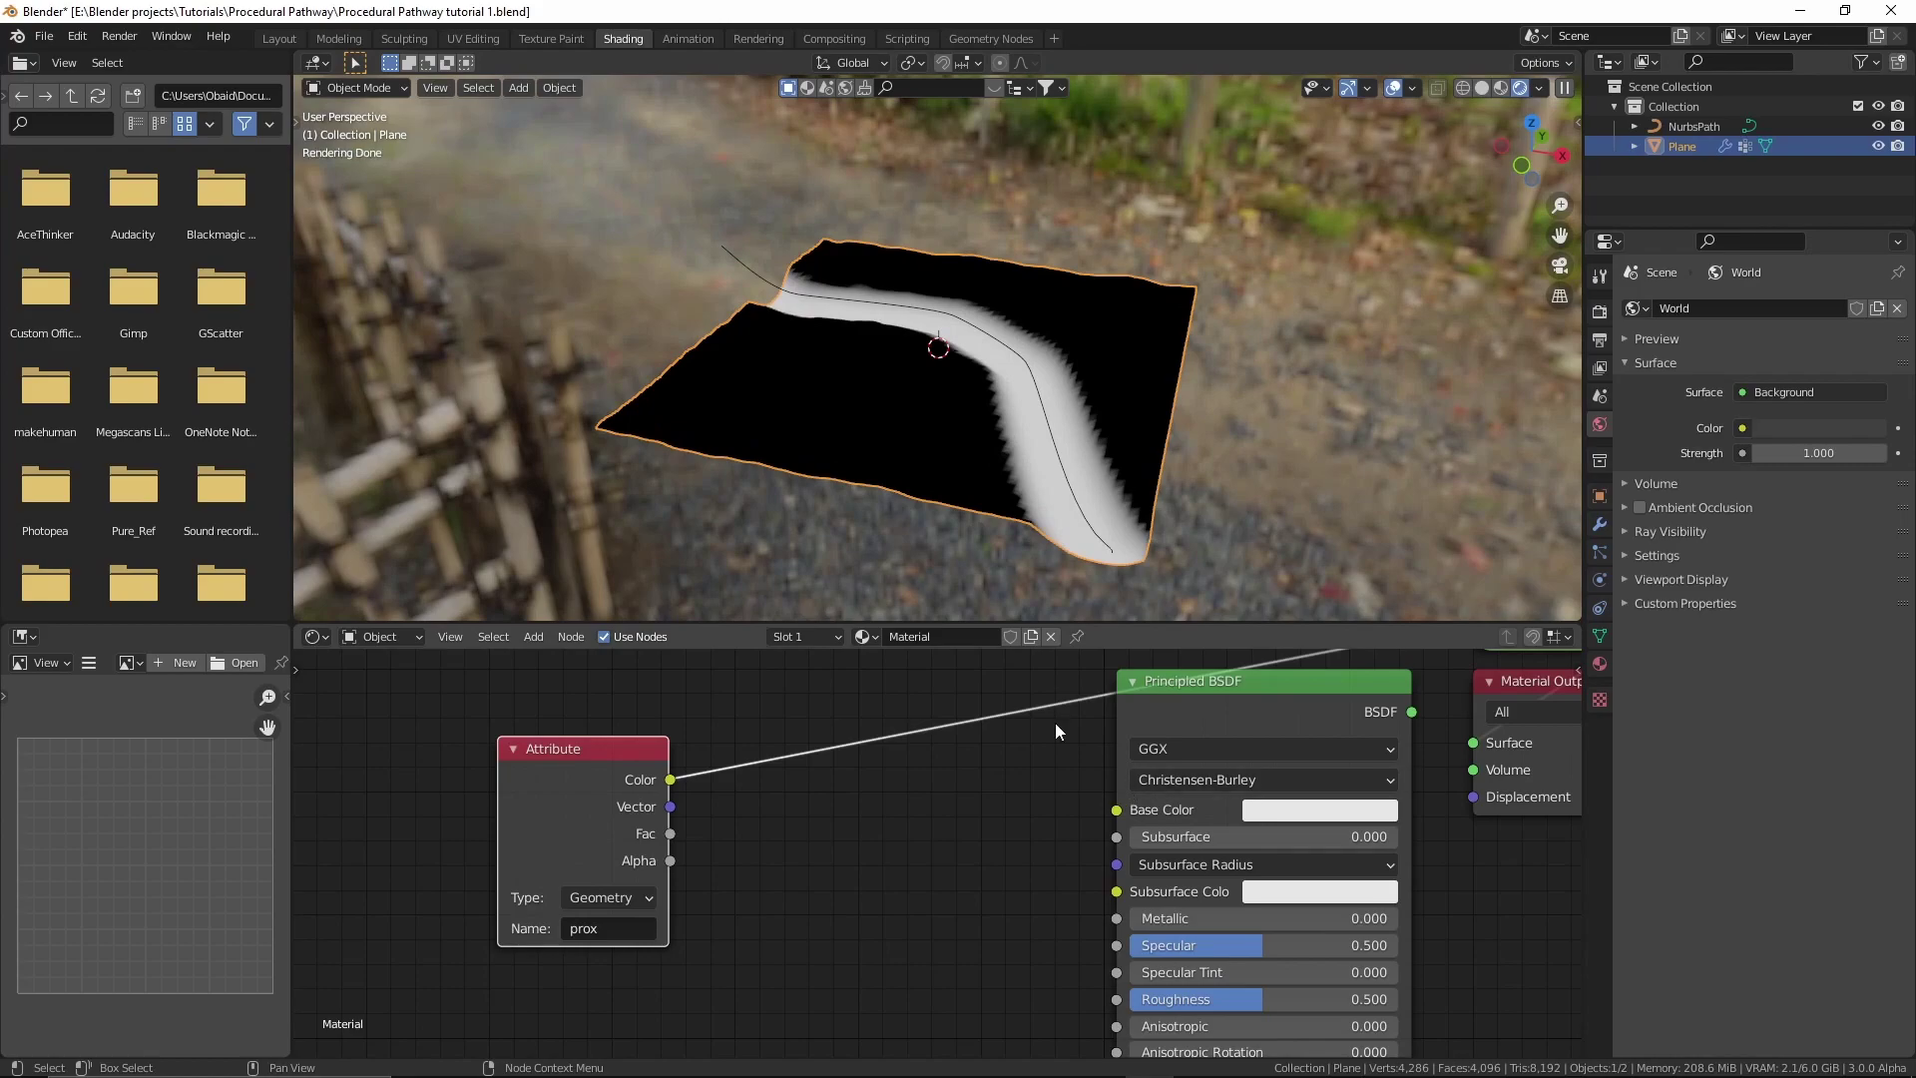
pyautogui.scroll(-1, 1172, 728)
pyautogui.keyDown('ctrl'); pyautogui.keyDown('shift'); pyautogui.click(1190, 726); pyautogui.keyUp('shift'); pyautogui.keyUp('ctrl')
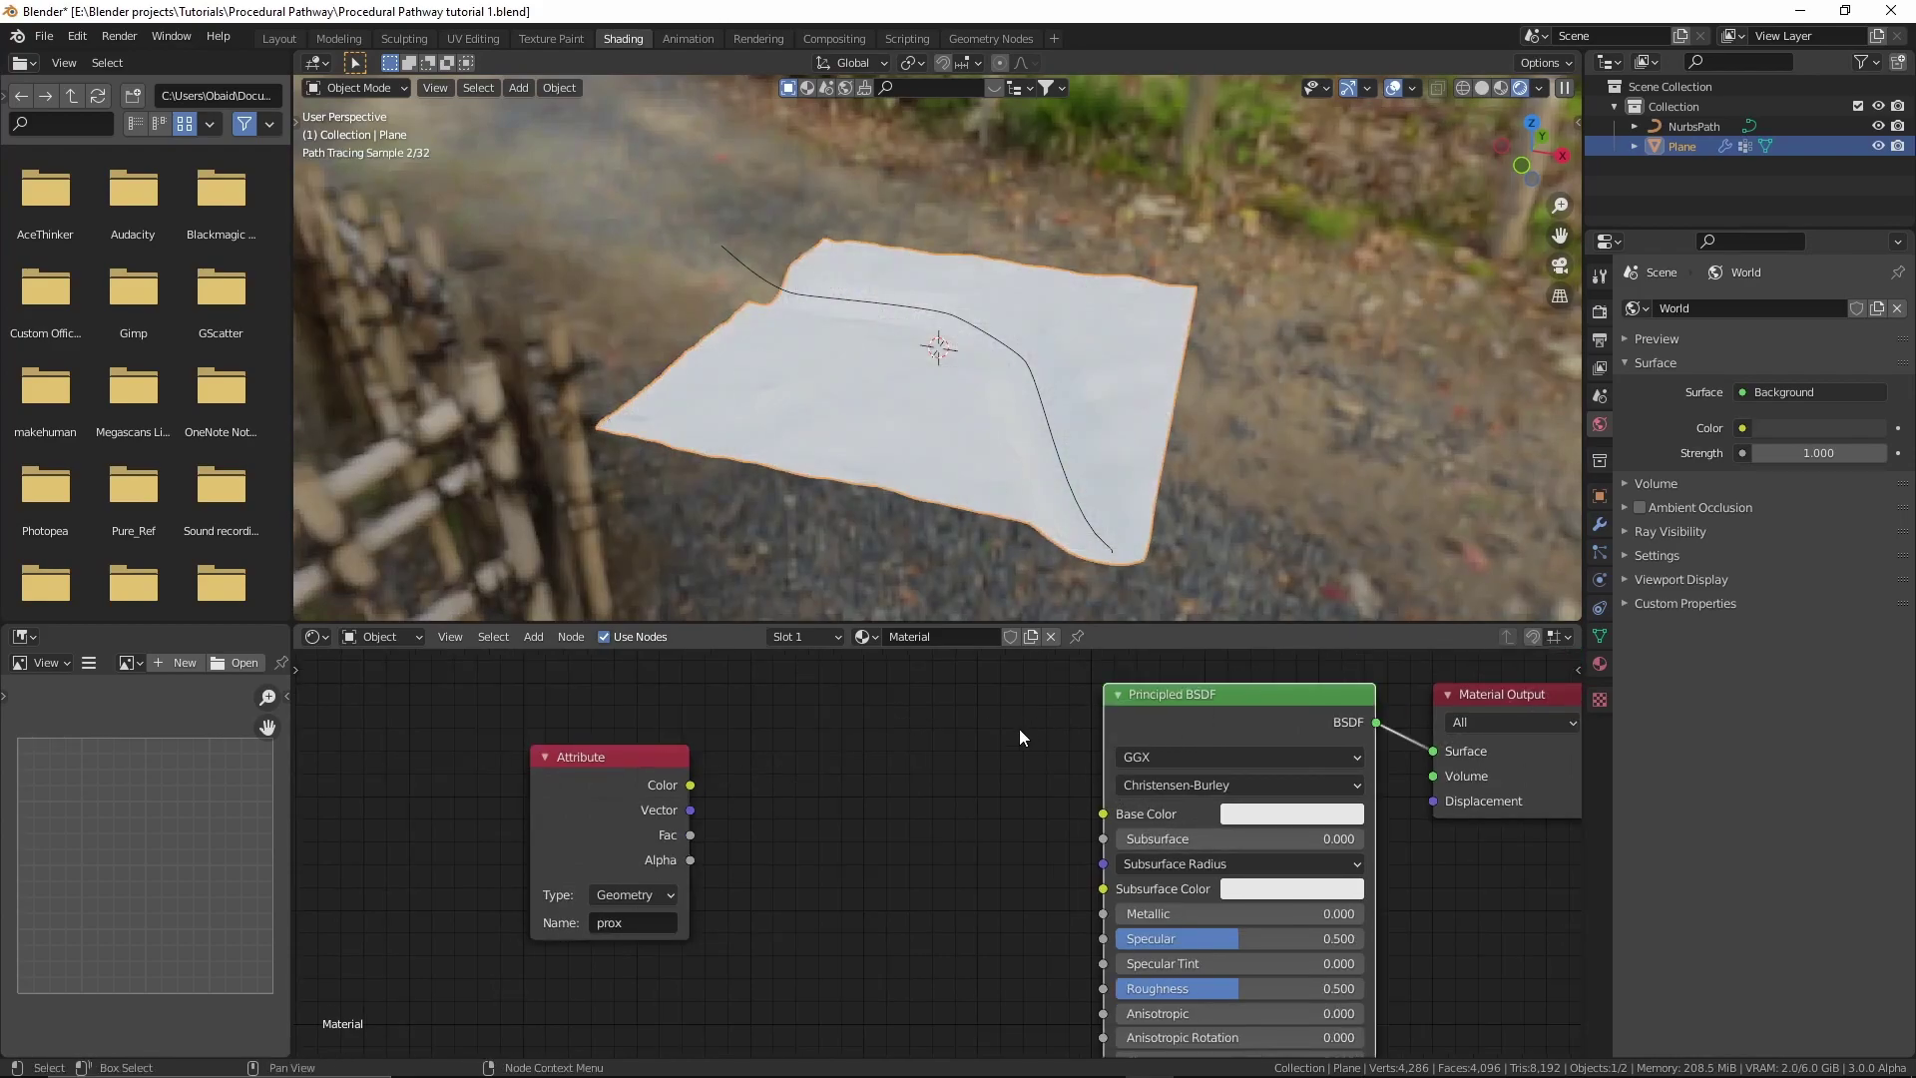
# Add a MixRGB node between the Attribute and Principled BSDF nodes.
pyautogui.hotkey('shift', 'a')
pyautogui.click(840, 714)
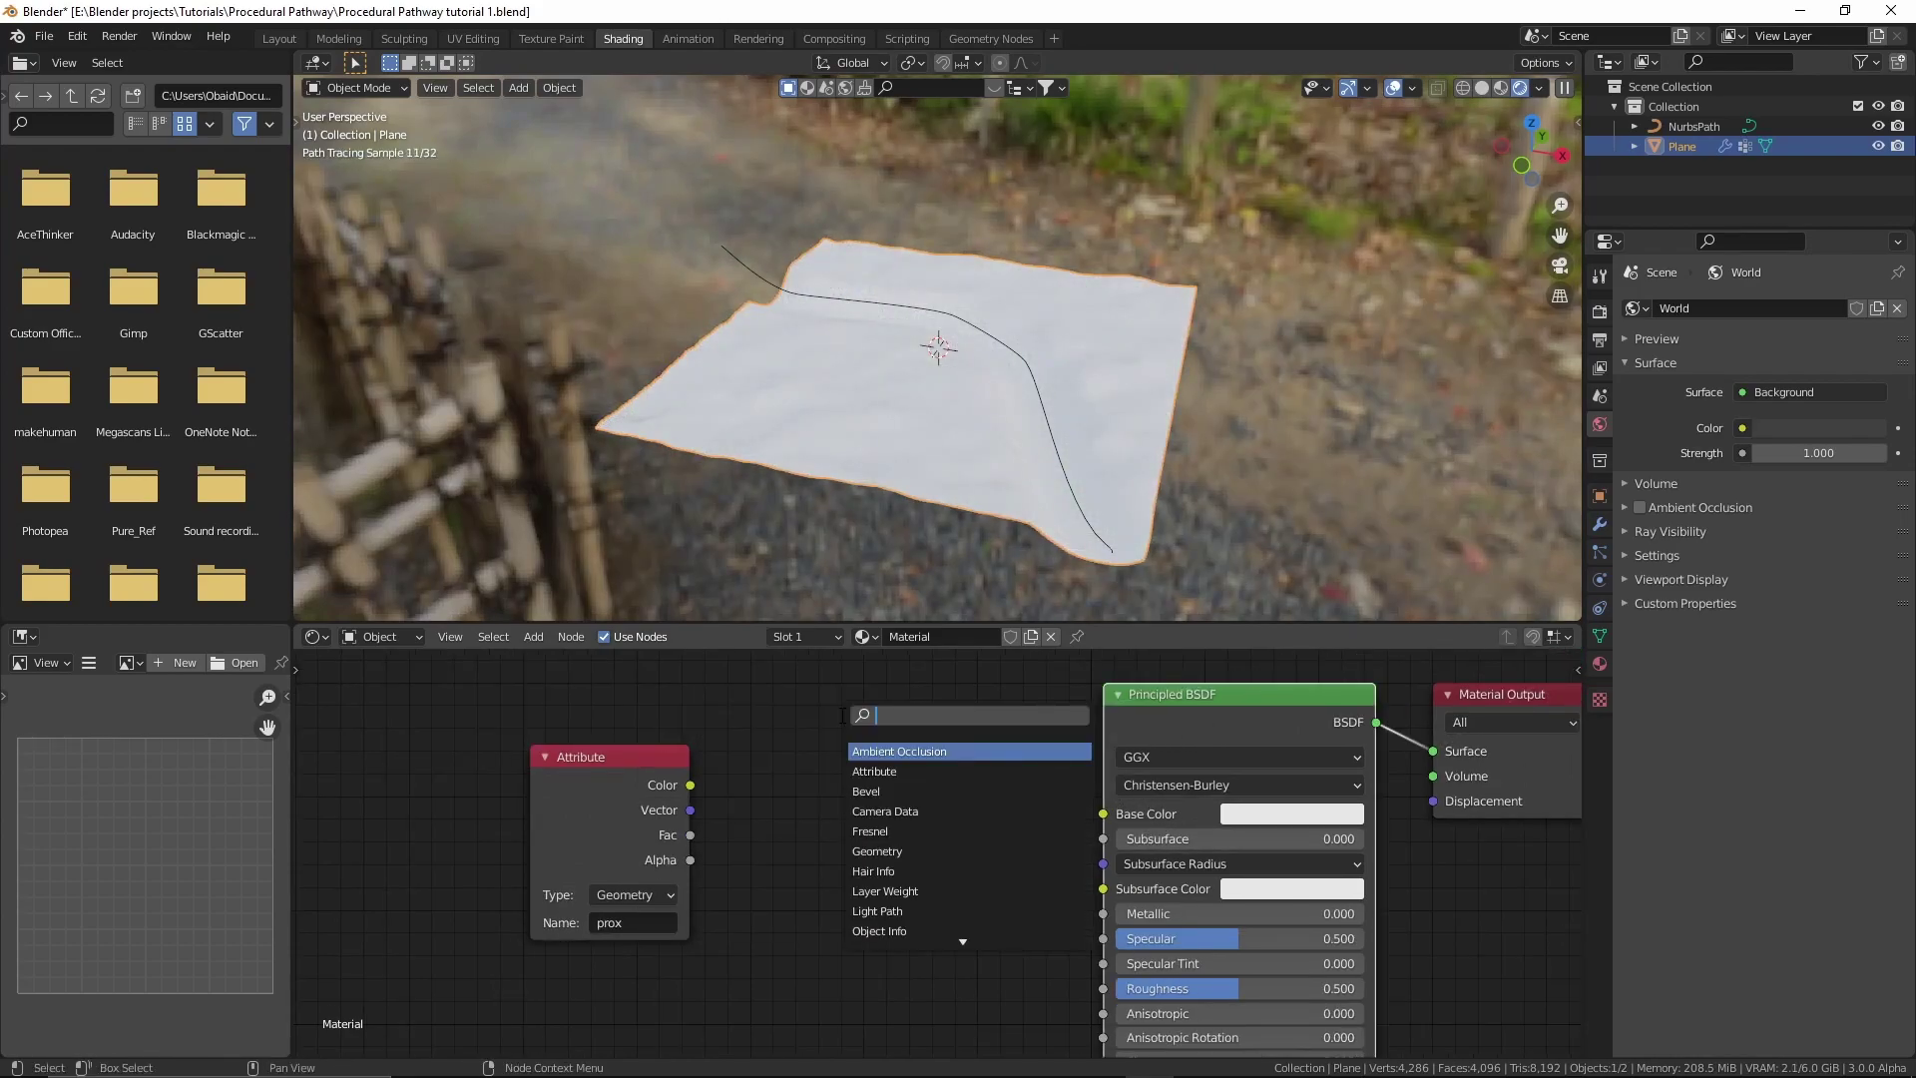
pyautogui.write('m')
pyautogui.write('ix')
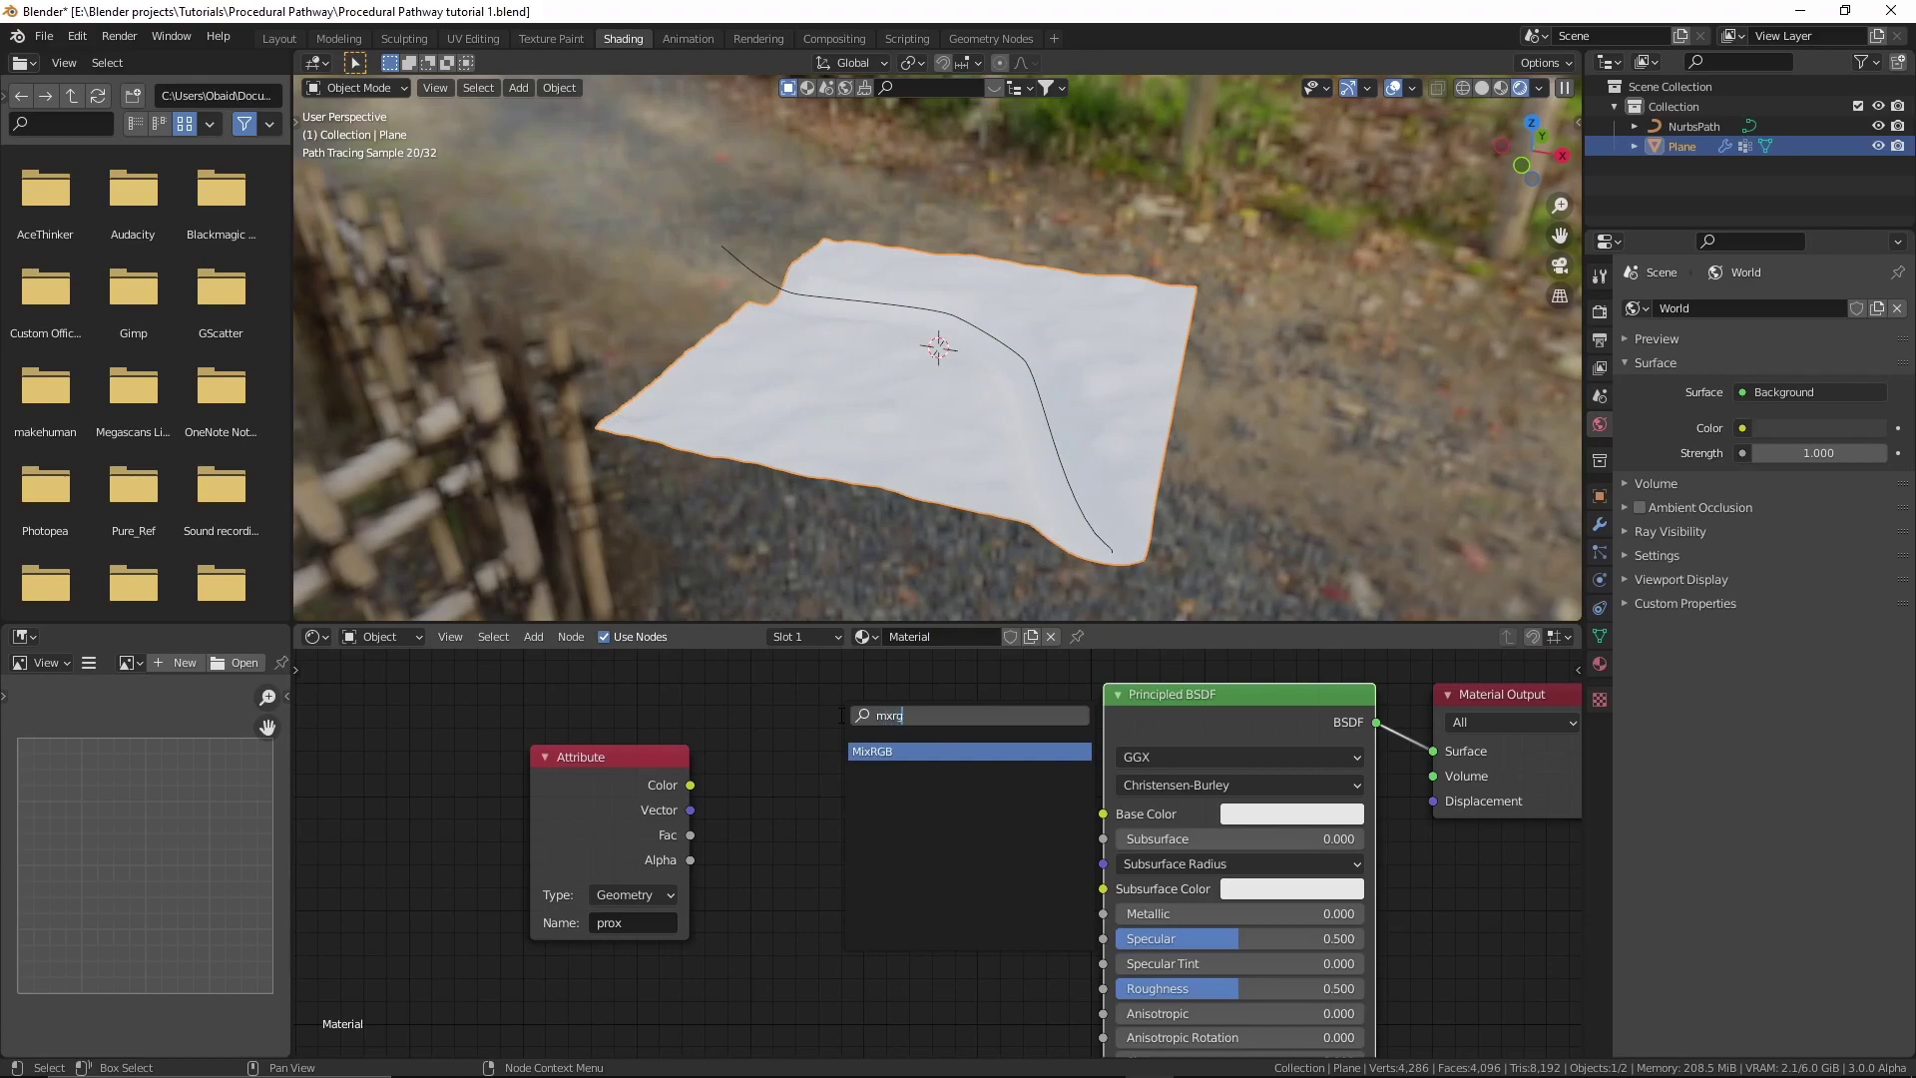
pyautogui.press('Return')
pyautogui.click(936, 878)
# Set the Mix node's Color1 to a bright green.
pyautogui.scroll(2, 936, 884)
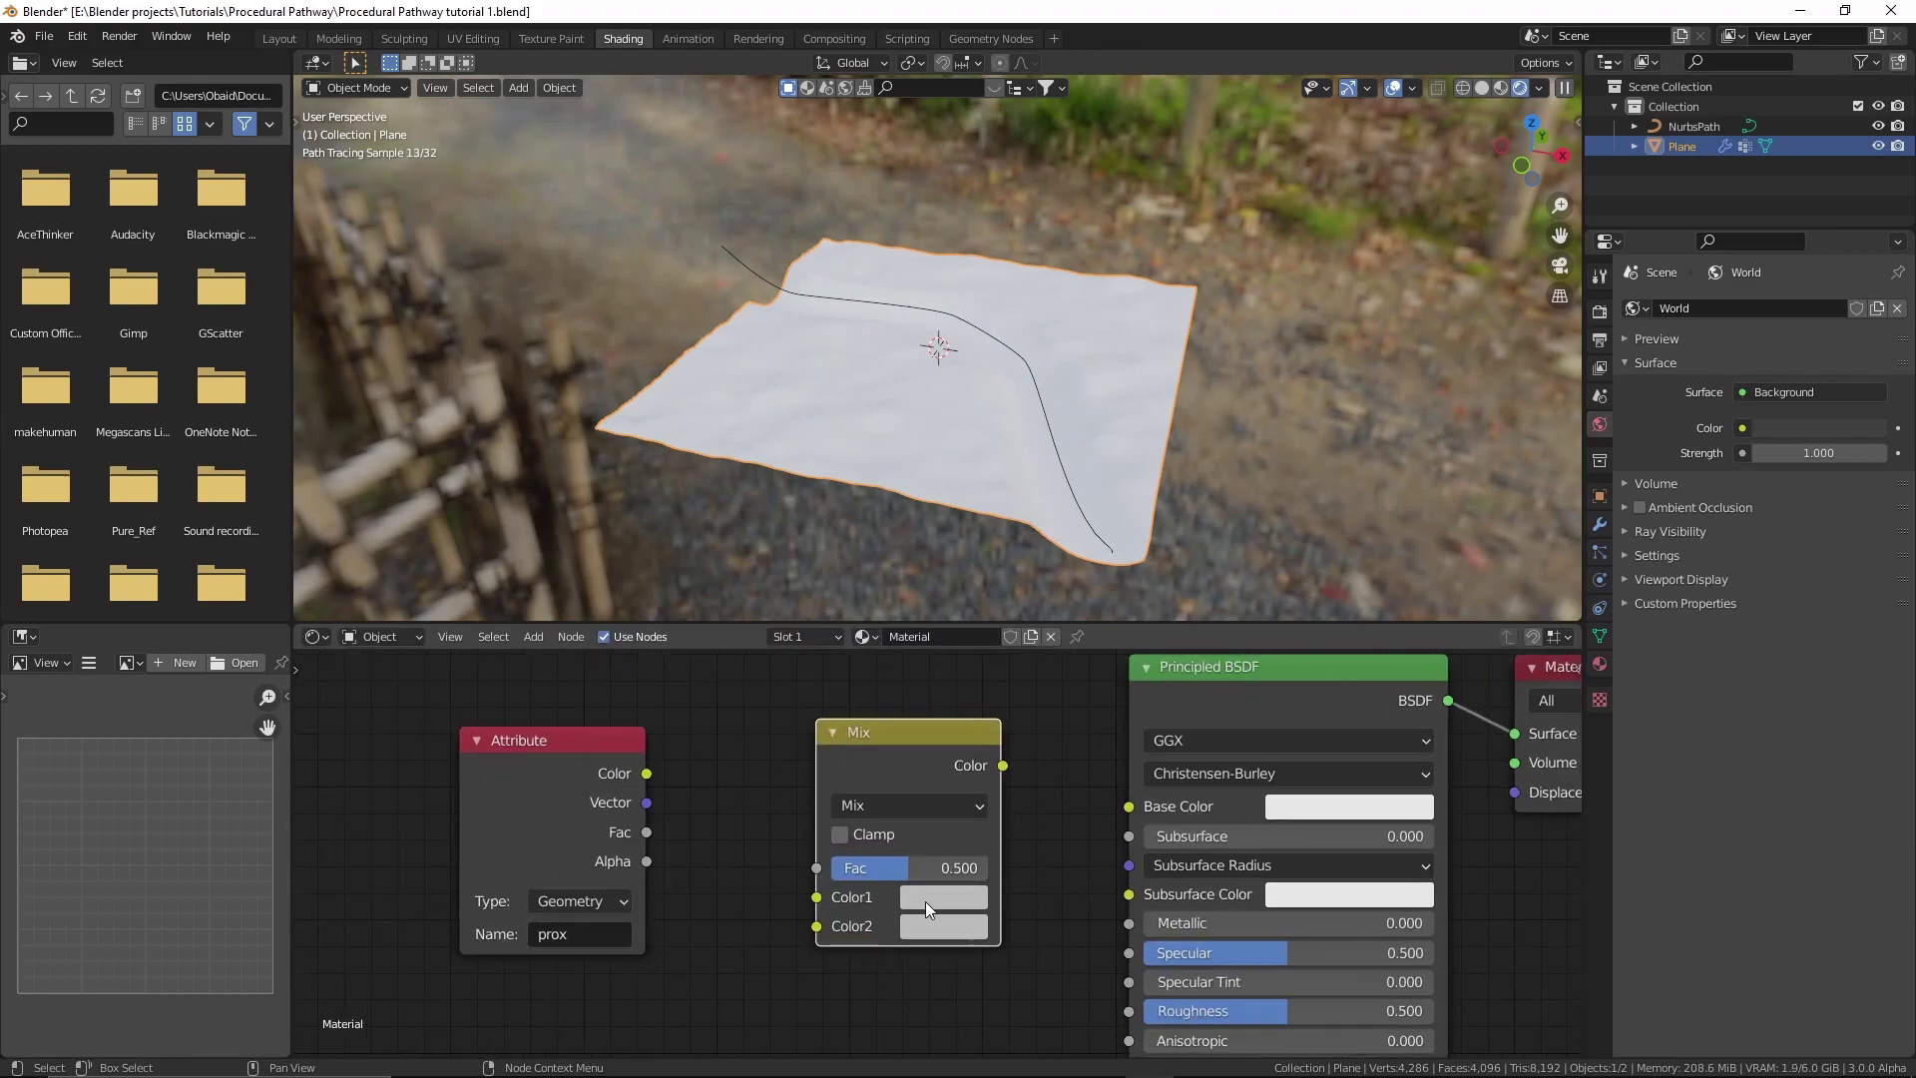
pyautogui.click(926, 898)
pyautogui.moveTo(1132, 544); pyautogui.dragTo(1130, 536)
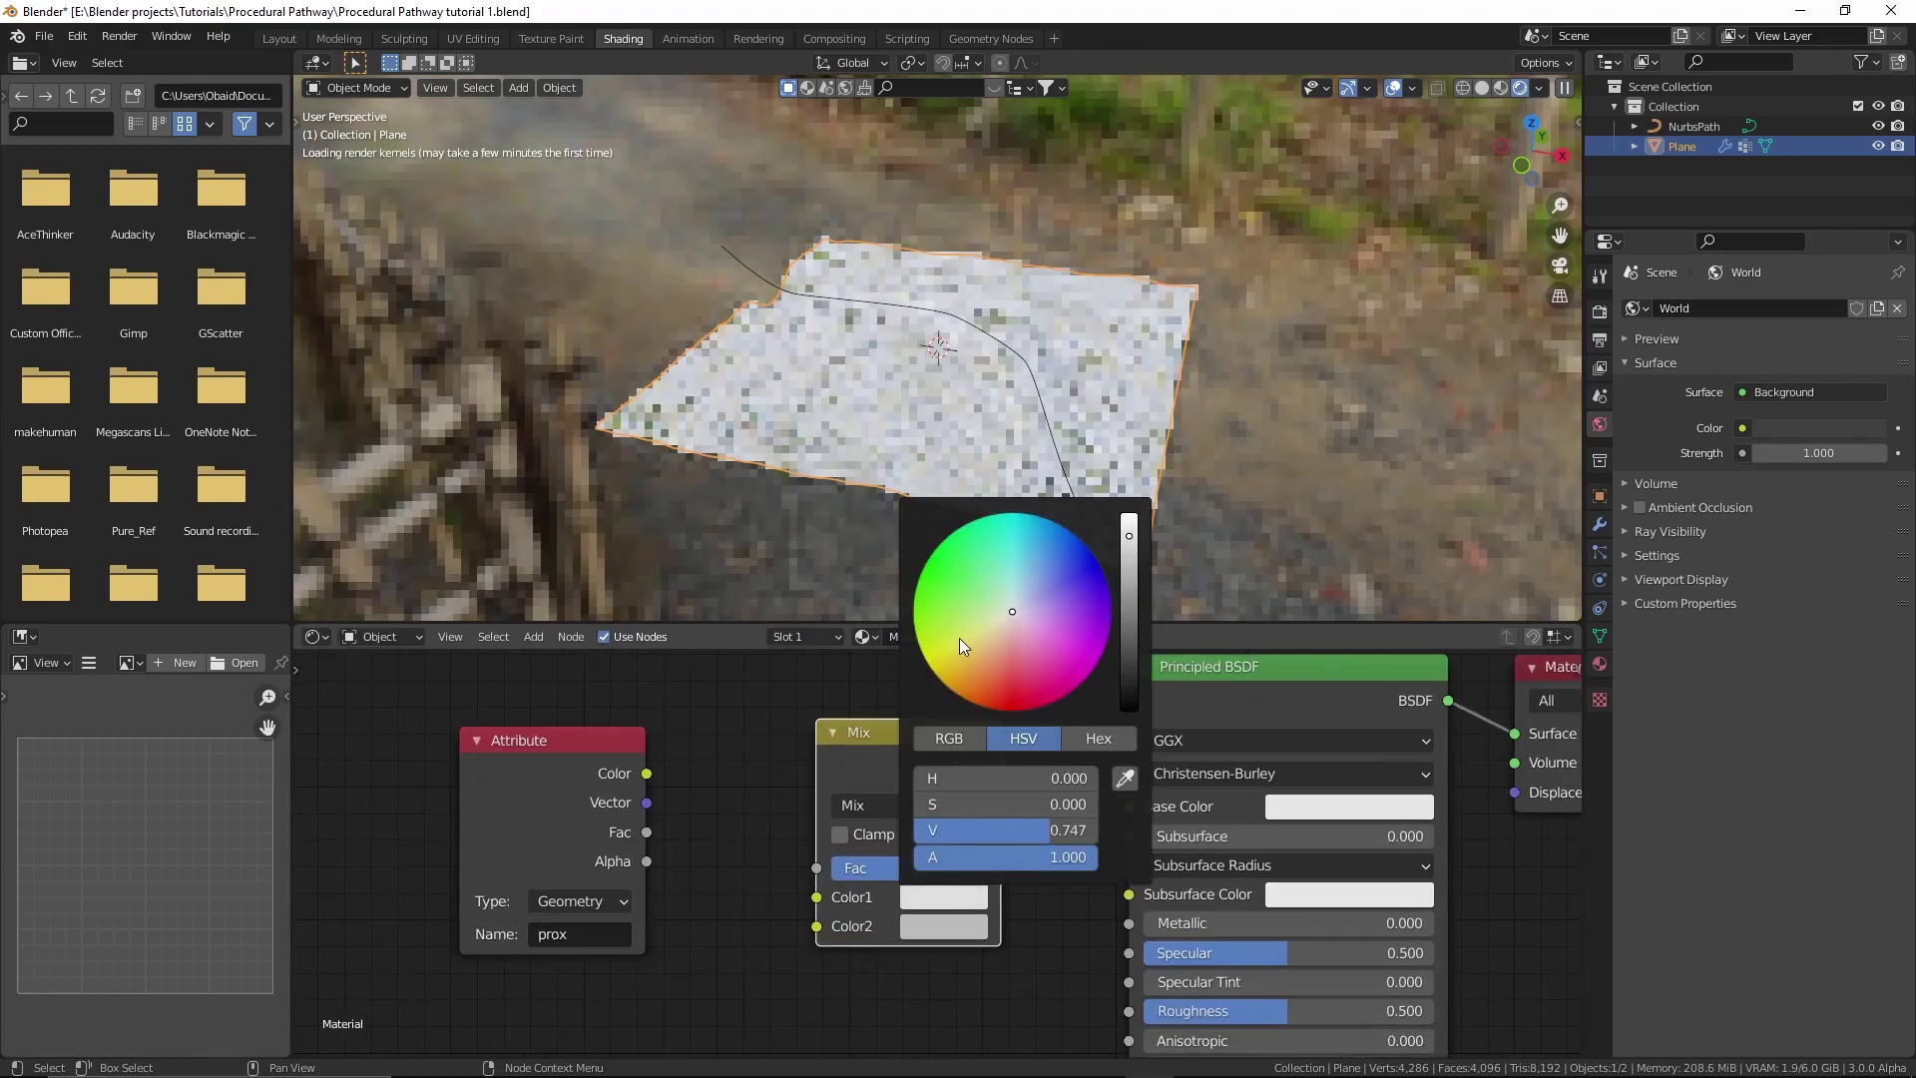
pyautogui.moveTo(960, 638); pyautogui.dragTo(940, 608)
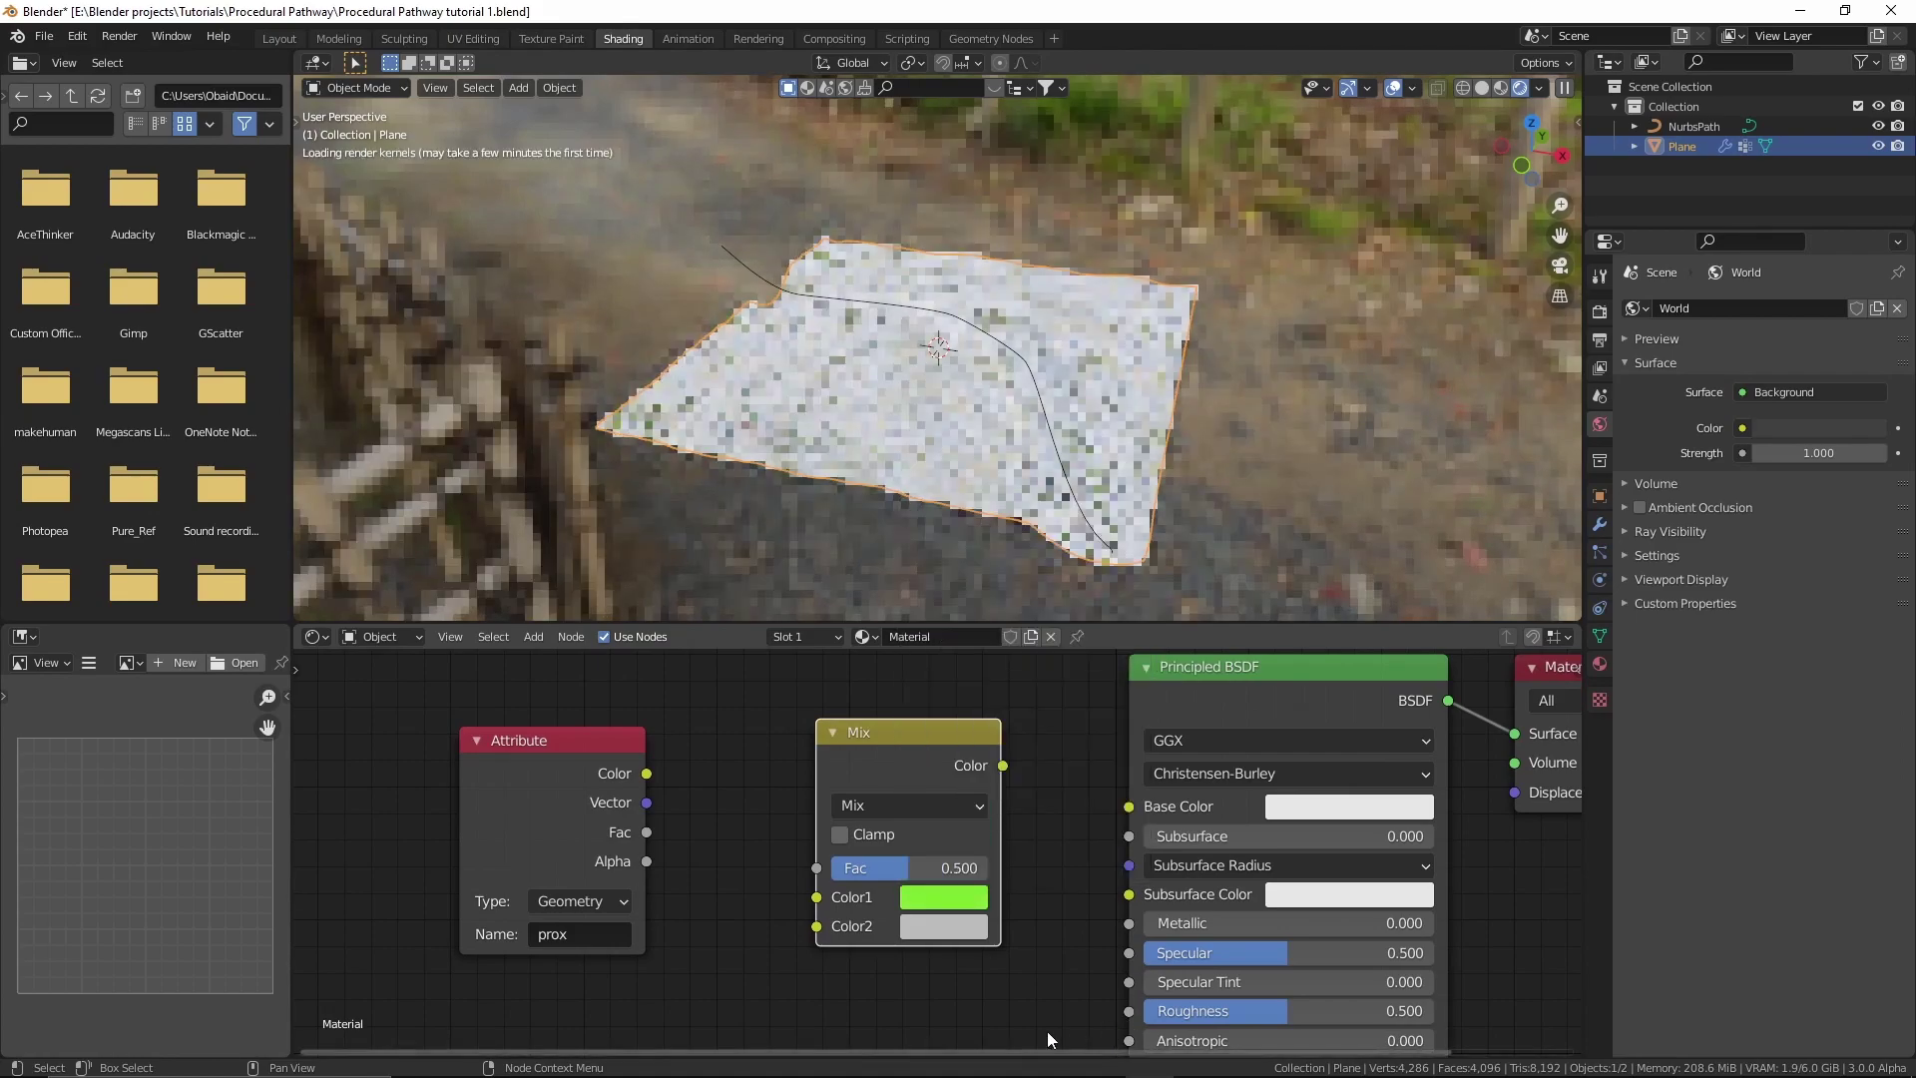
# Set the Mix node's Color2 to a sandy yellow.
pyautogui.click(950, 926)
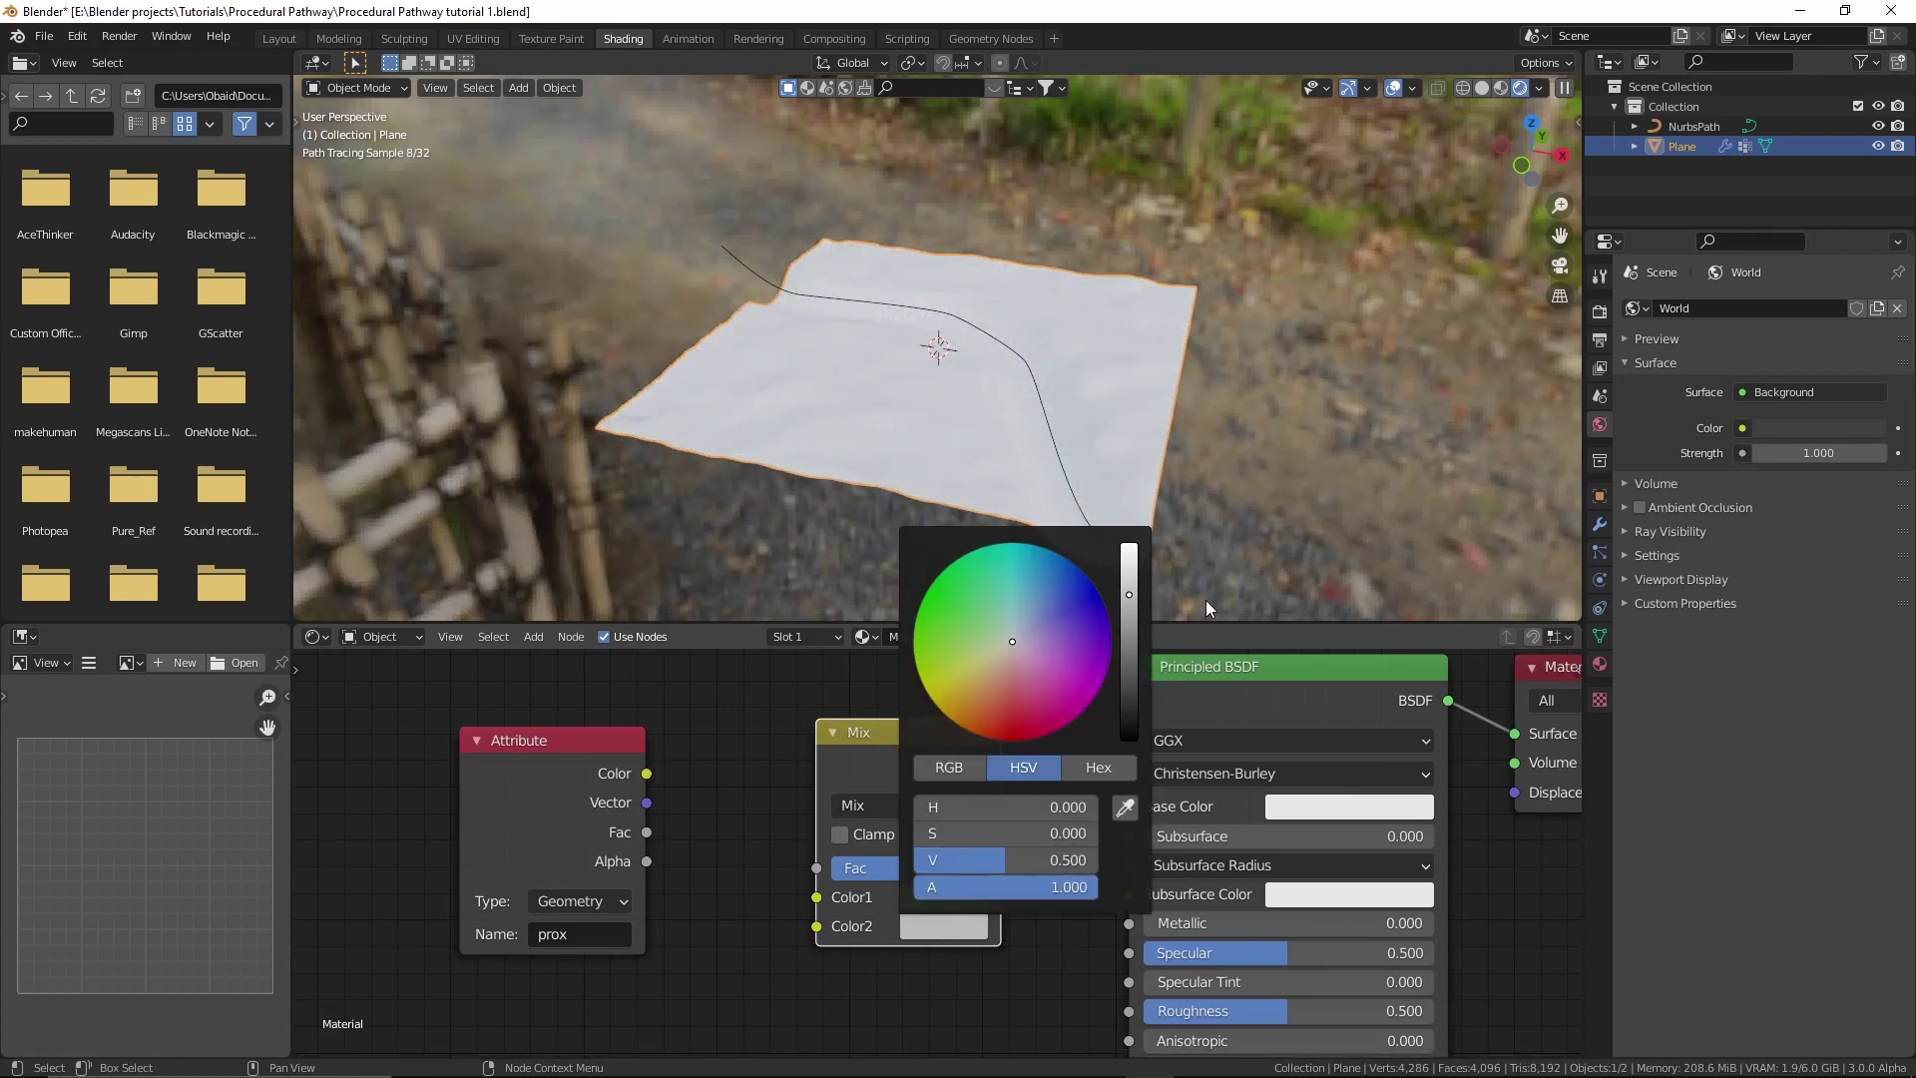
pyautogui.moveTo(1128, 579); pyautogui.dragTo(1129, 563)
pyautogui.moveTo(973, 689); pyautogui.dragTo(959, 679)
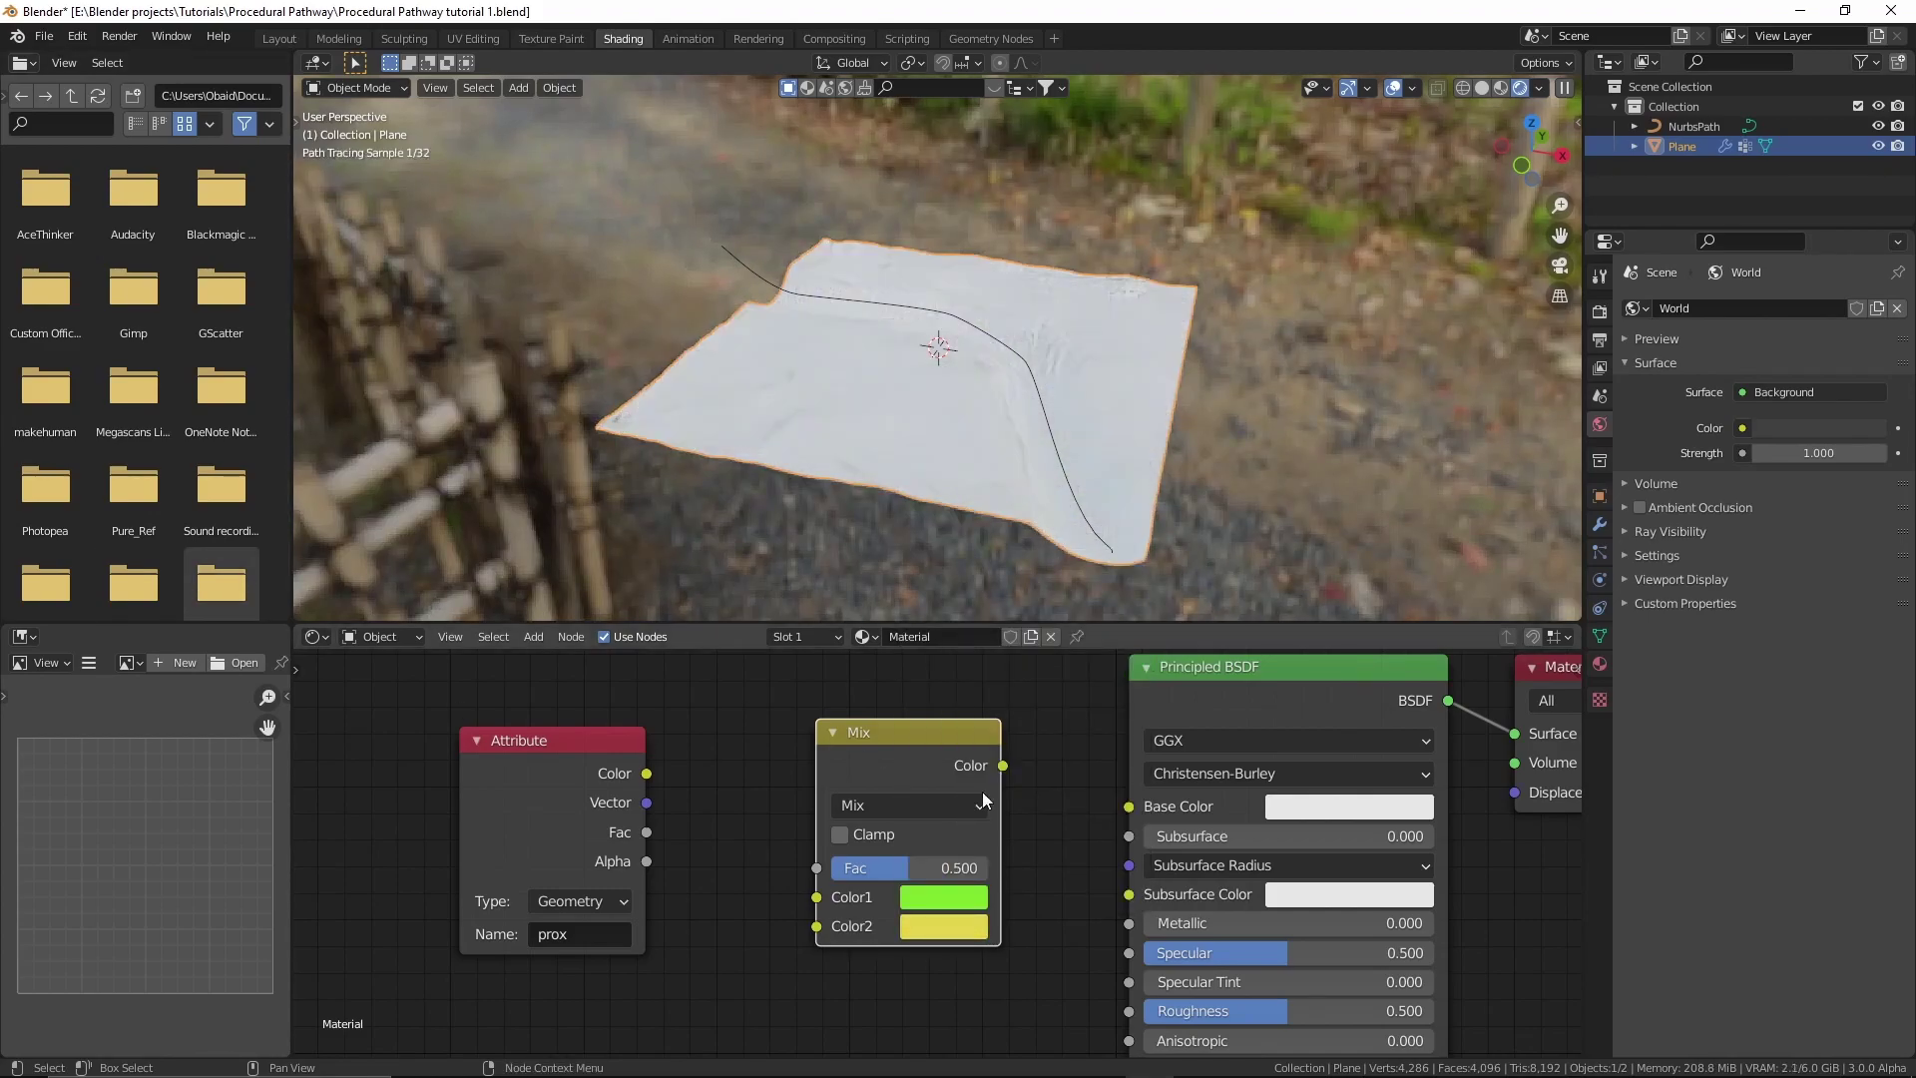
# Connect the Mix node to Base Color and the prox Attribute's Color output to the Mix Fac, and save the file.
pyautogui.moveTo(677, 802); pyautogui.dragTo(667, 809, button='middle')
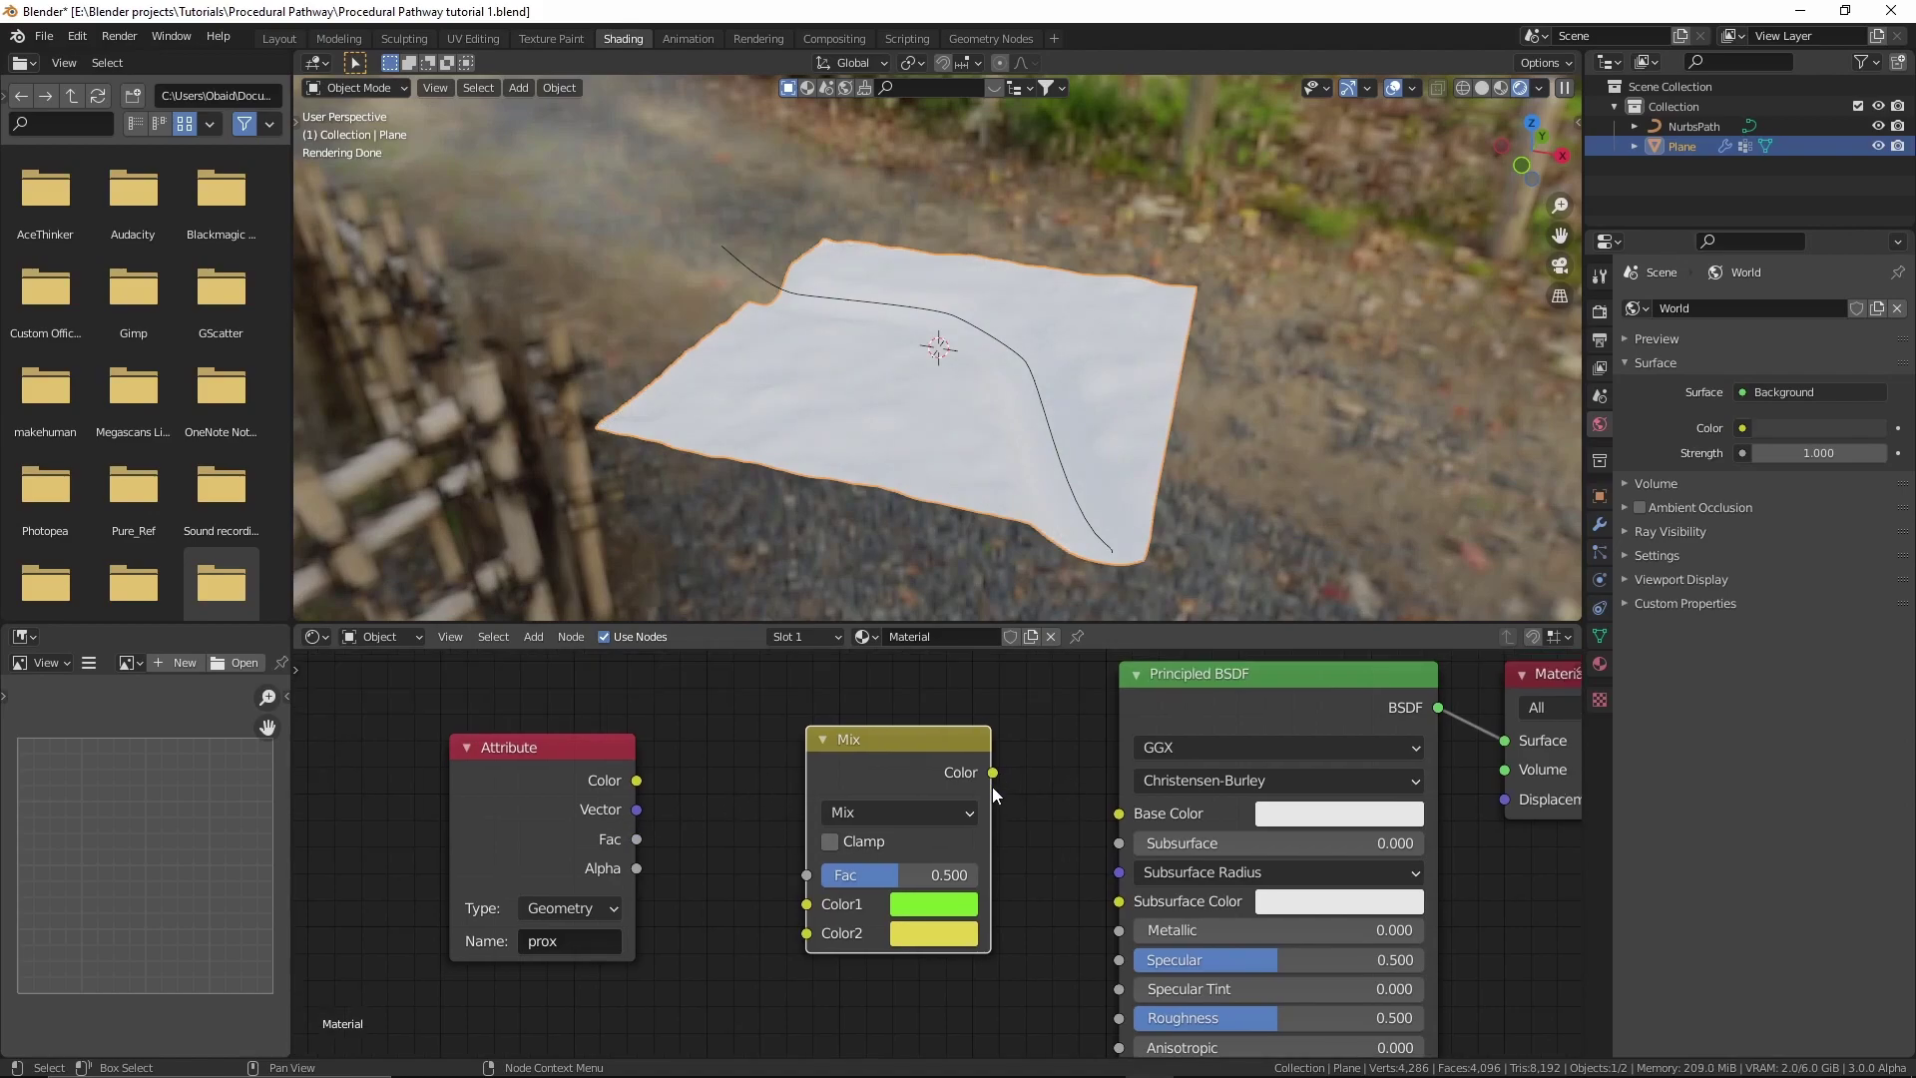
pyautogui.moveTo(993, 774); pyautogui.dragTo(1119, 813)
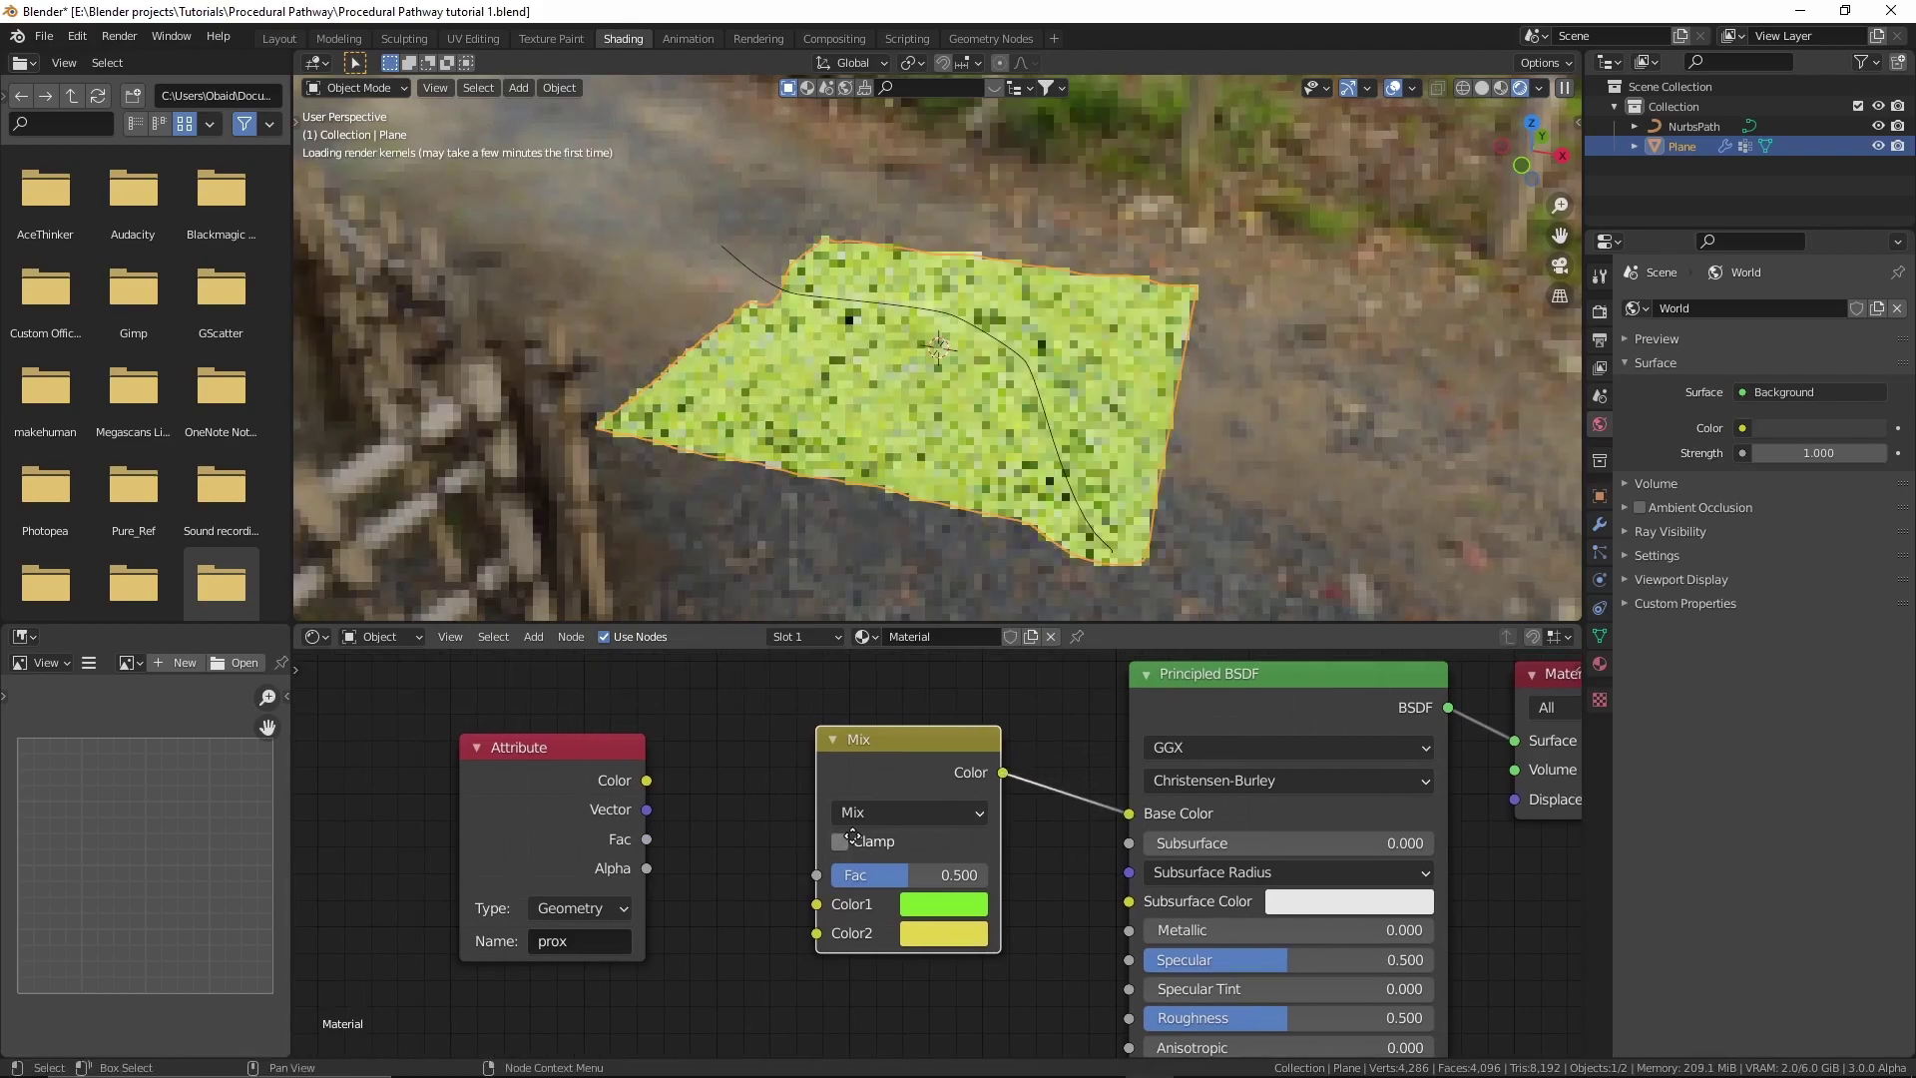
pyautogui.moveTo(804, 847); pyautogui.dragTo(858, 846, button='middle')
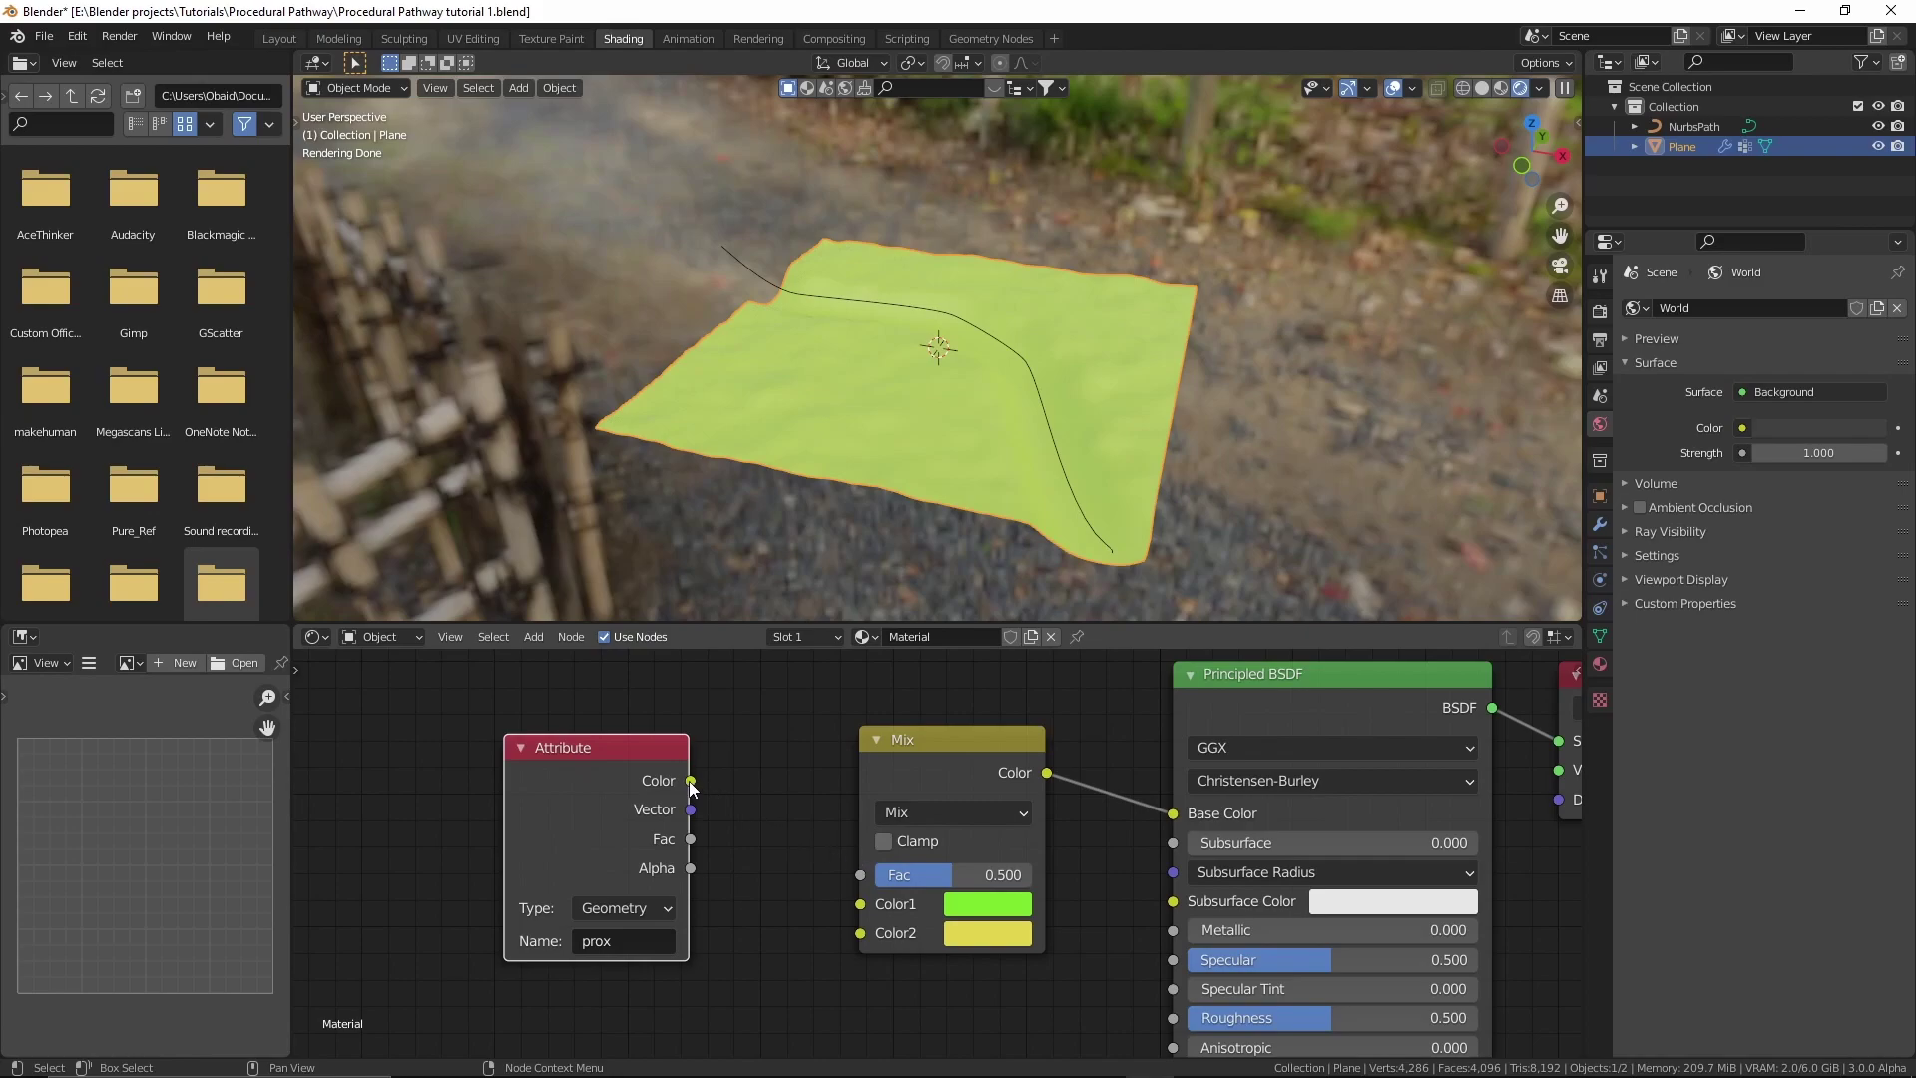
pyautogui.moveTo(690, 781); pyautogui.dragTo(867, 866)
pyautogui.hotkey('ctrl', 's')
# Move the selected middle control points of the NURBS path across the terrain in Edit Mode and save the file.
pyautogui.moveTo(930, 549); pyautogui.dragTo(1208, 435, button='middle')
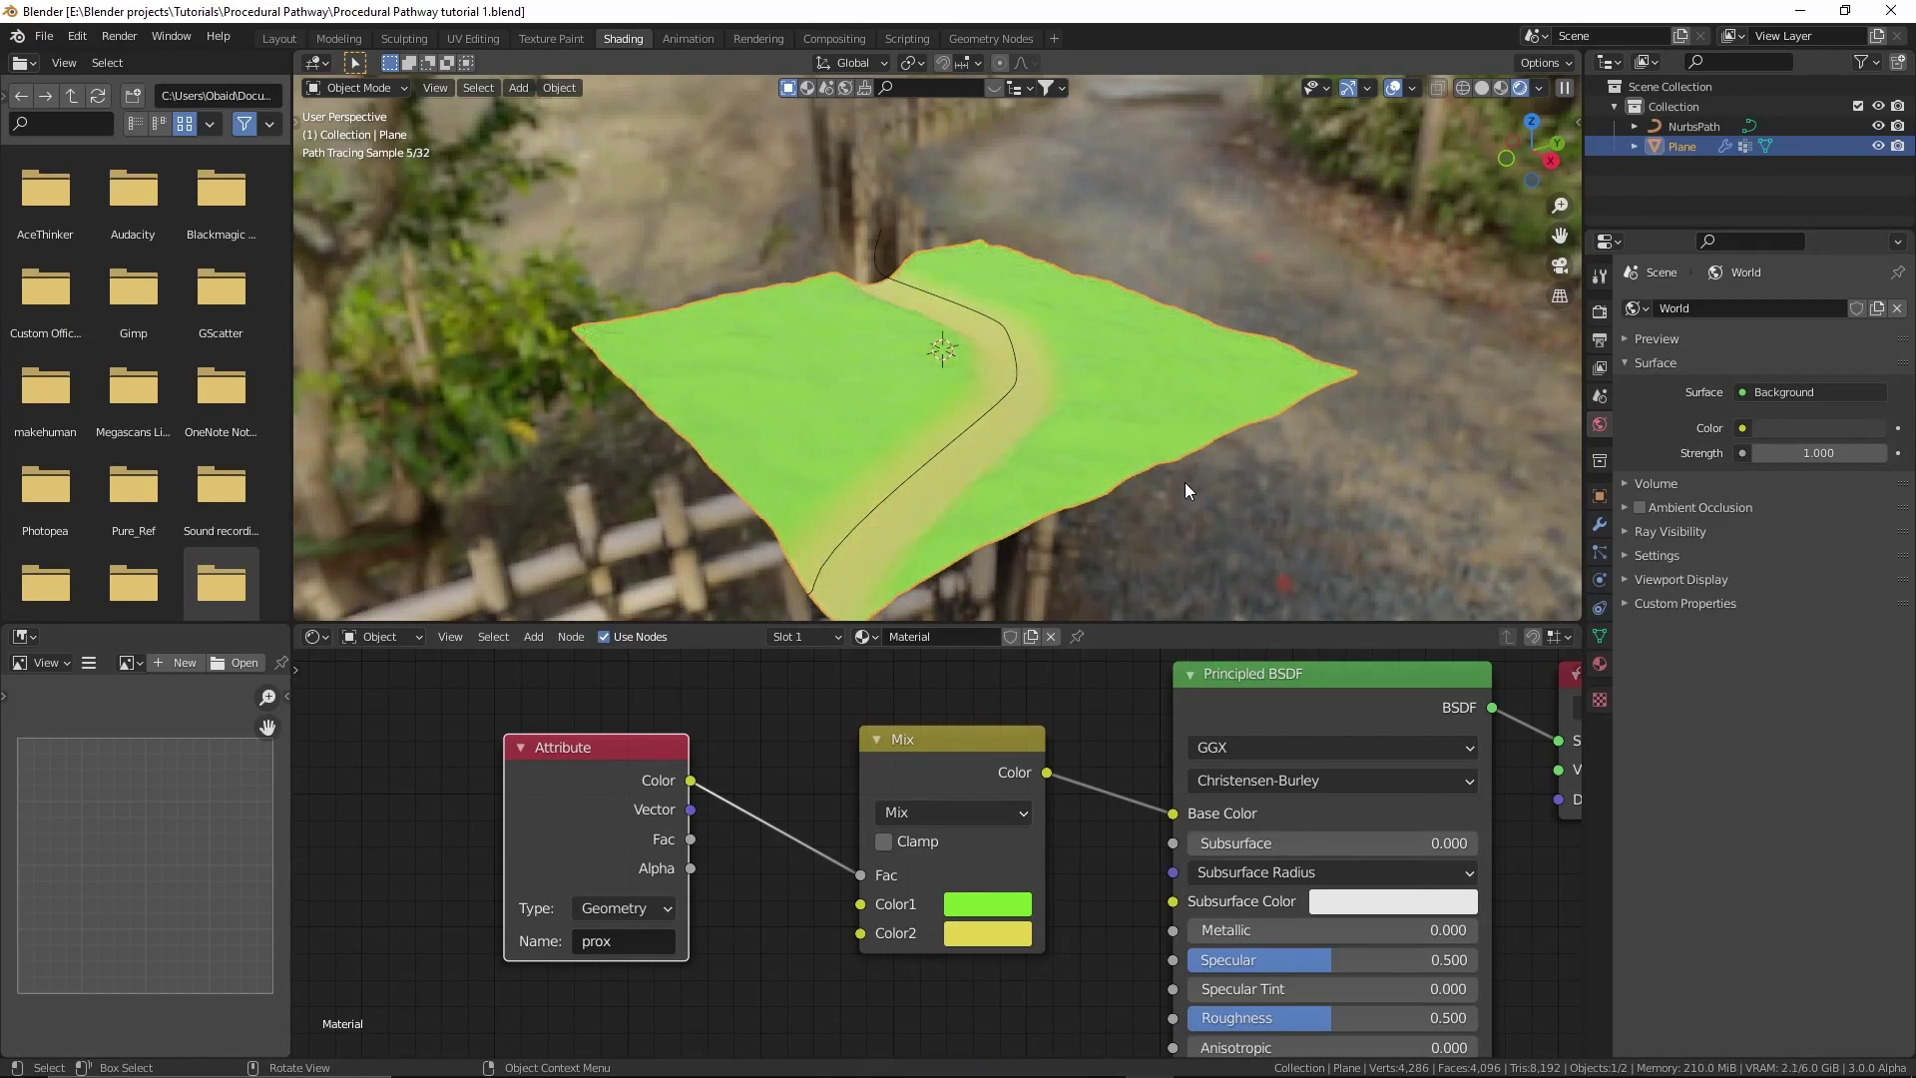
pyautogui.moveTo(1145, 495); pyautogui.dragTo(1127, 464, button='middle')
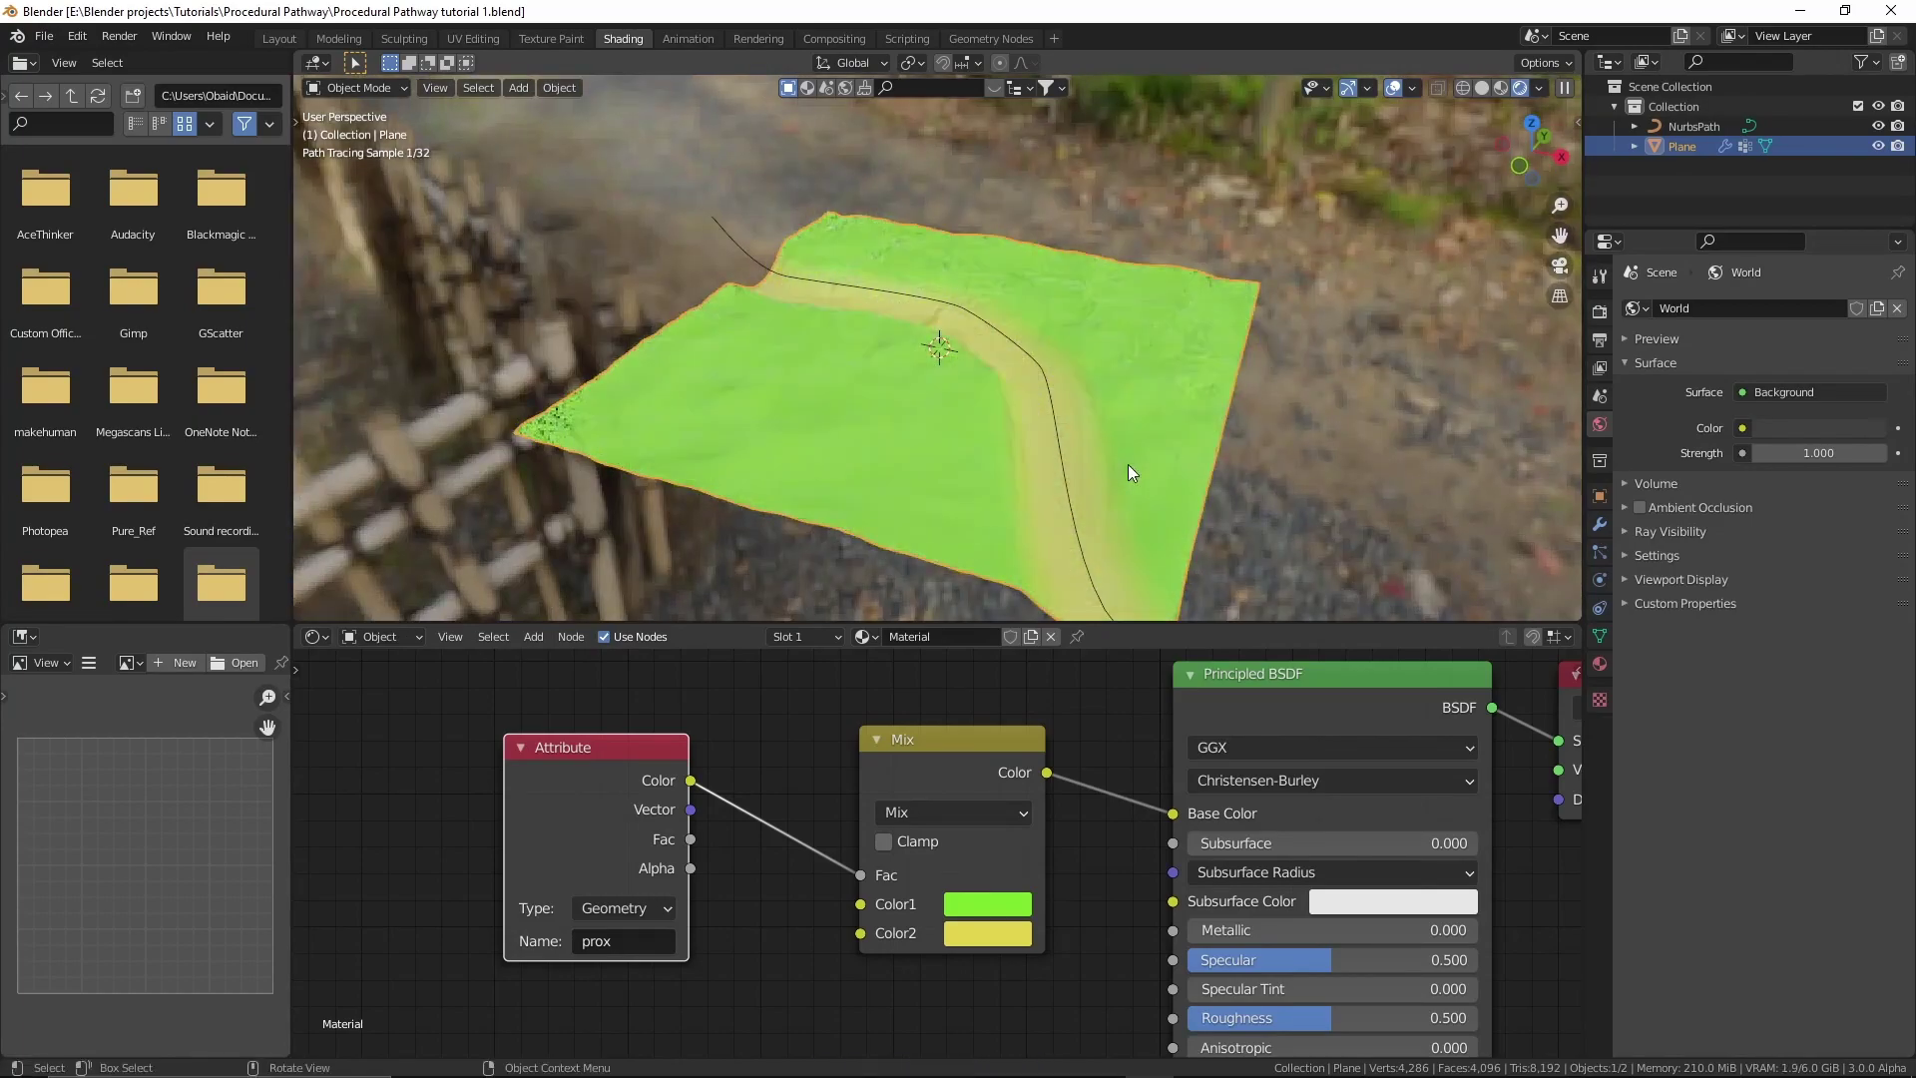
pyautogui.click(1045, 380)
pyautogui.press('Tab')
pyautogui.scroll(-2, 1092, 415)
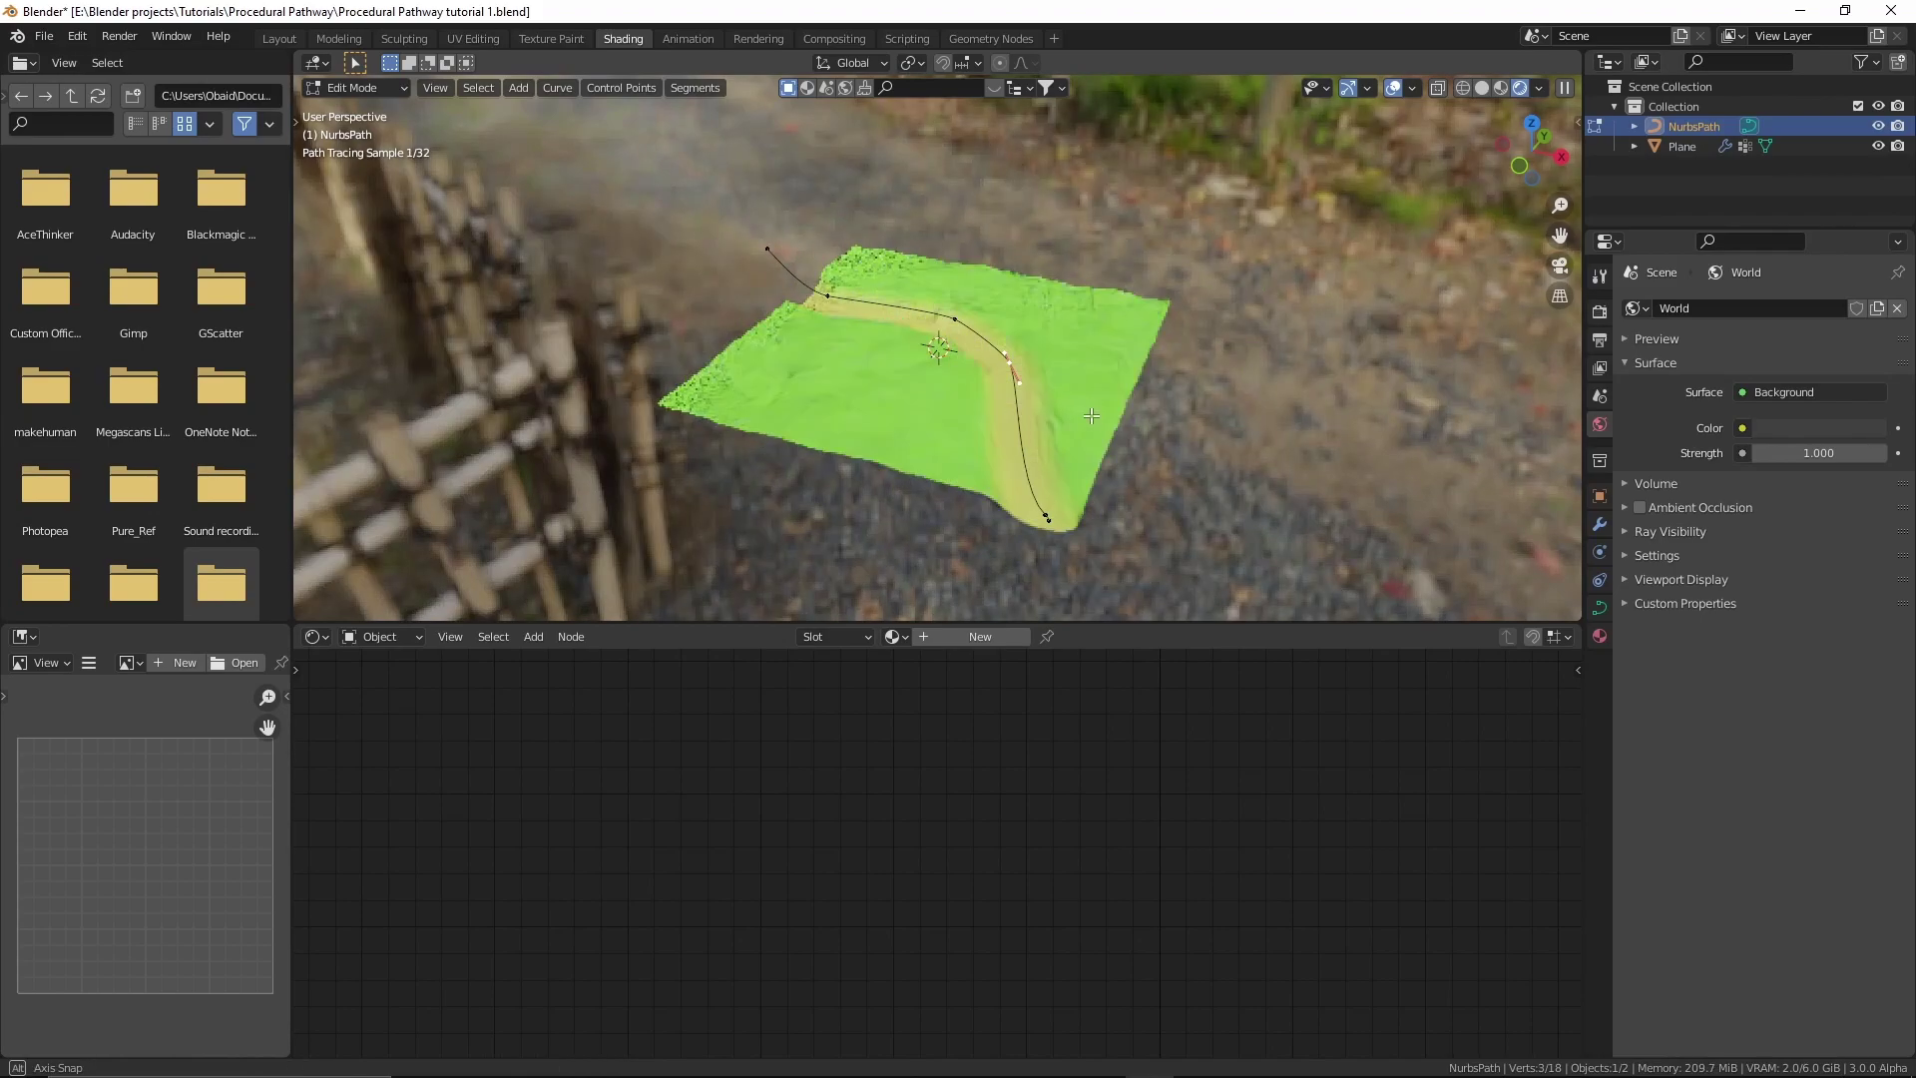
pyautogui.scroll(3, 1092, 415)
pyautogui.press('g')
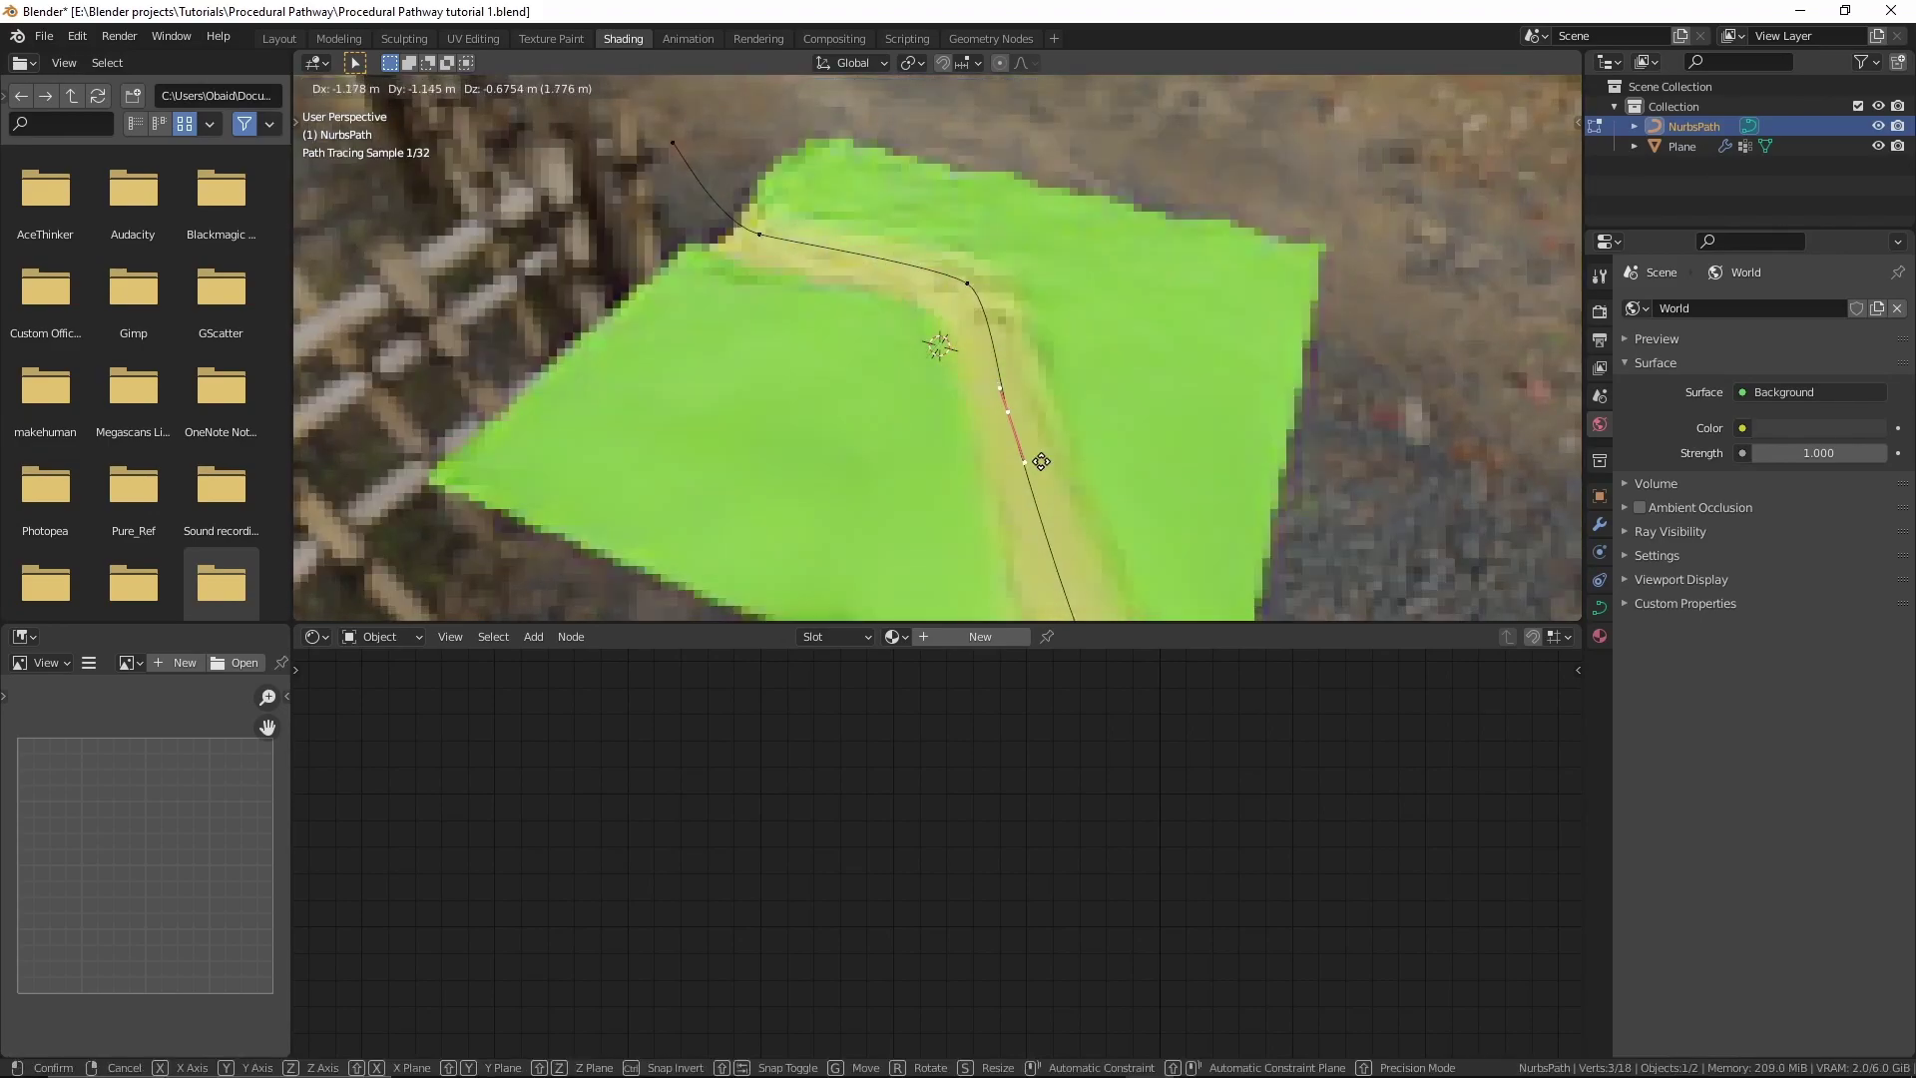
pyautogui.click(1091, 447)
pyautogui.press('Tab')
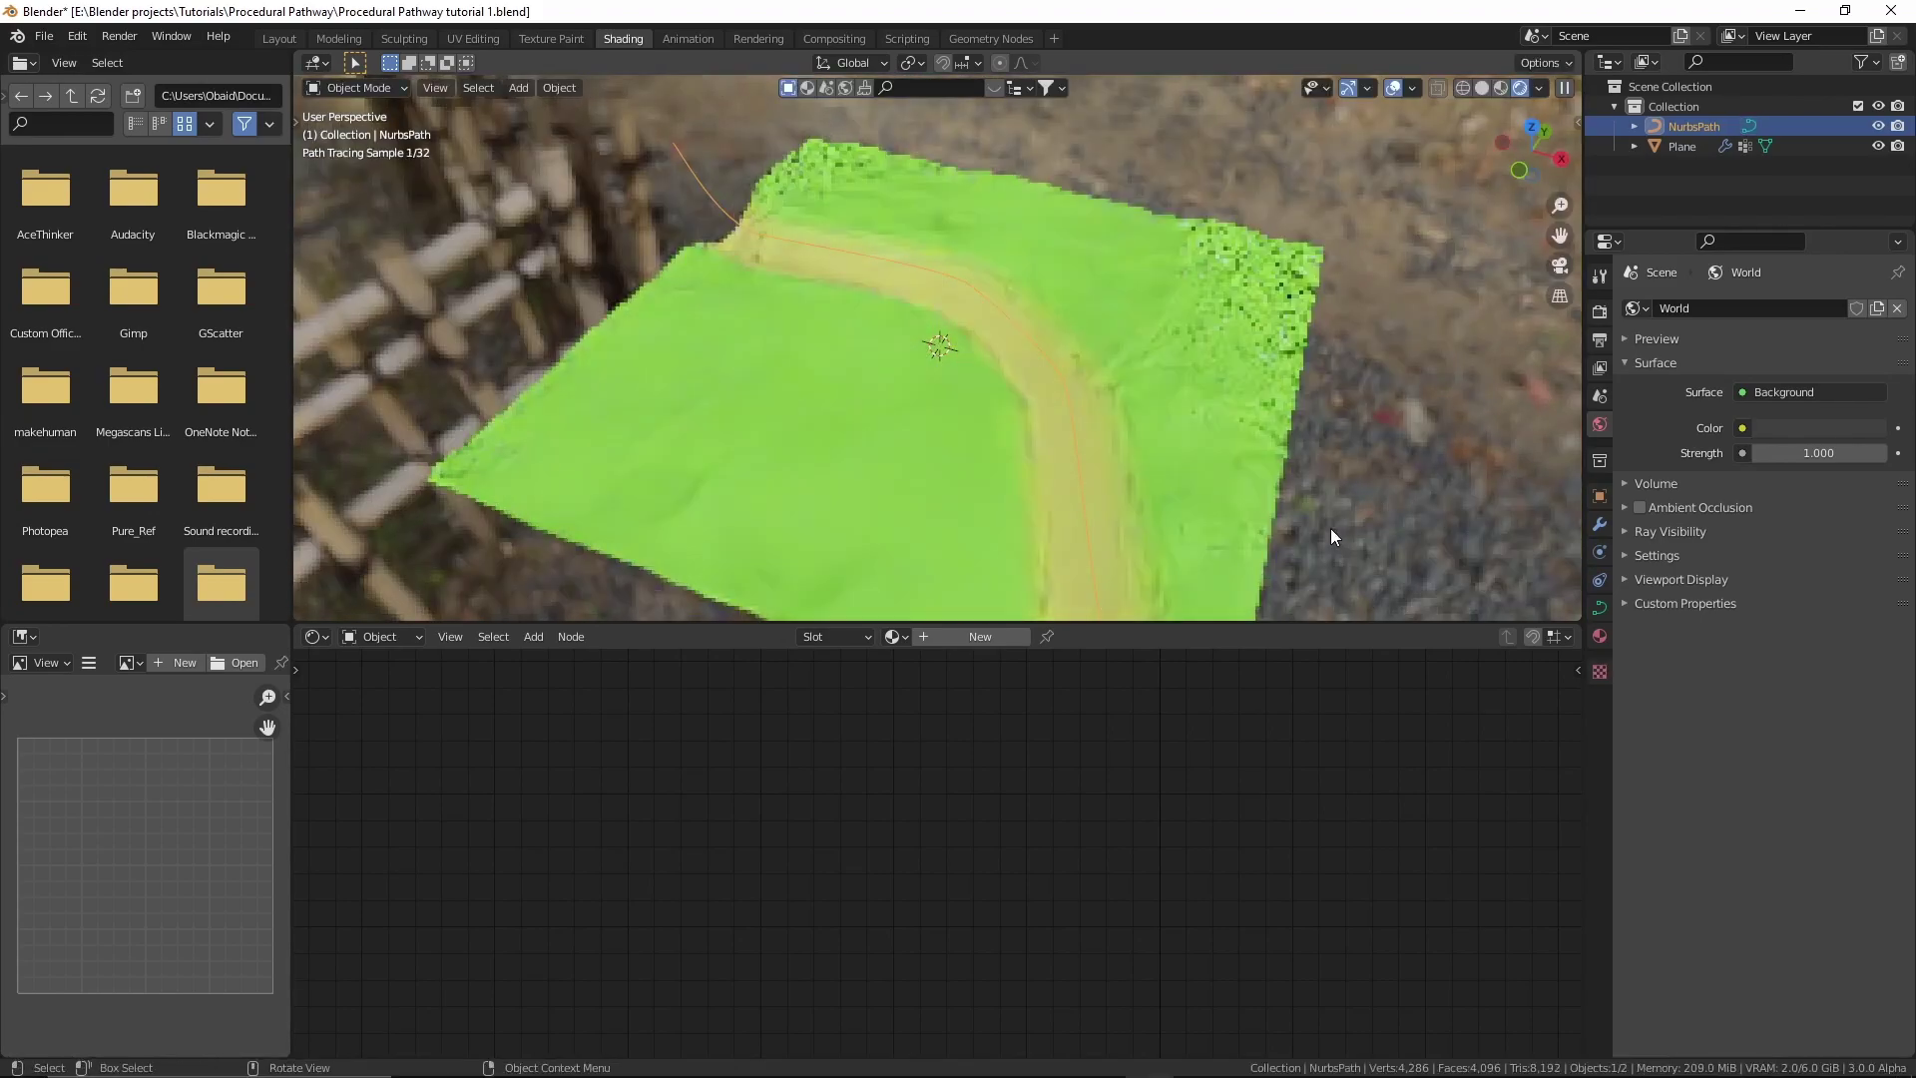
pyautogui.scroll(-3, 1332, 537)
pyautogui.moveTo(1331, 537); pyautogui.dragTo(1268, 427, button='middle')
pyautogui.hotkey('ctrl', 's')
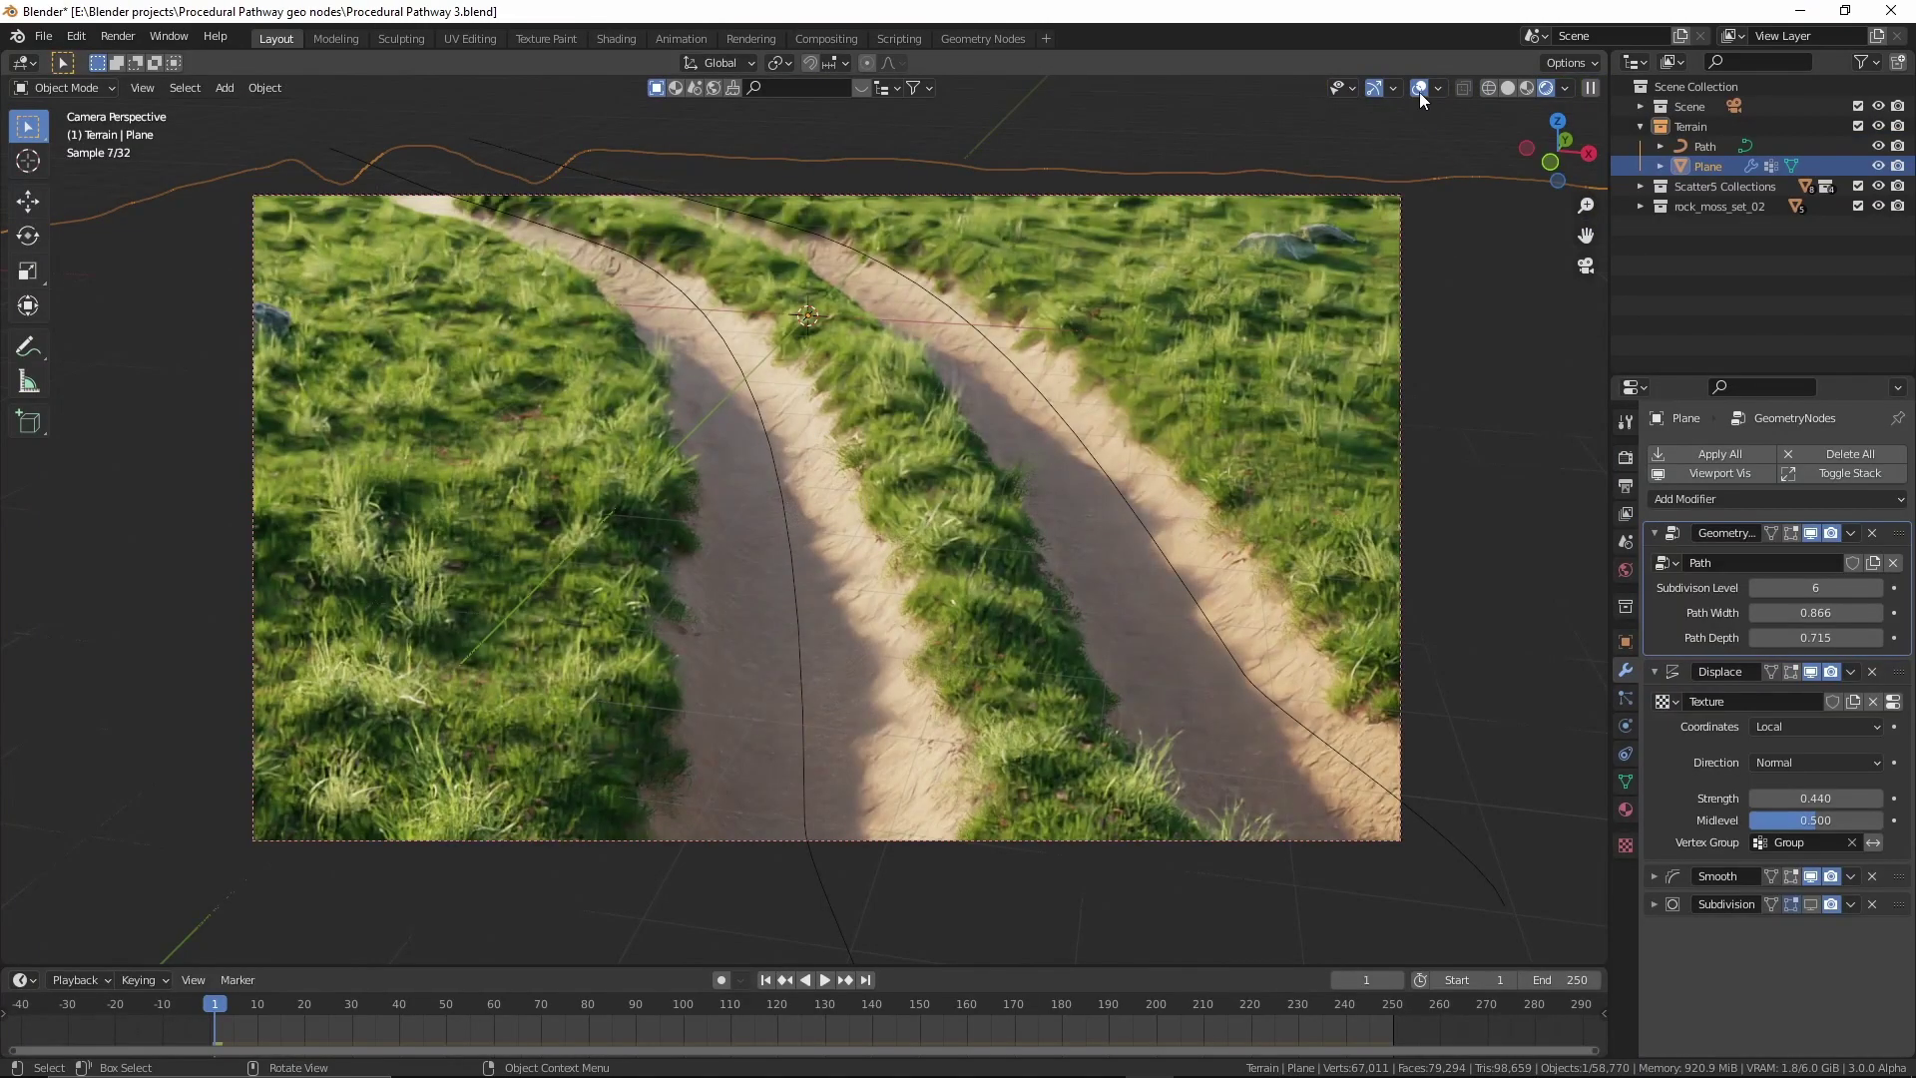
# Hide the viewport overlays in the finished Procedural Pathway 3 scene.
pyautogui.click(1418, 89)
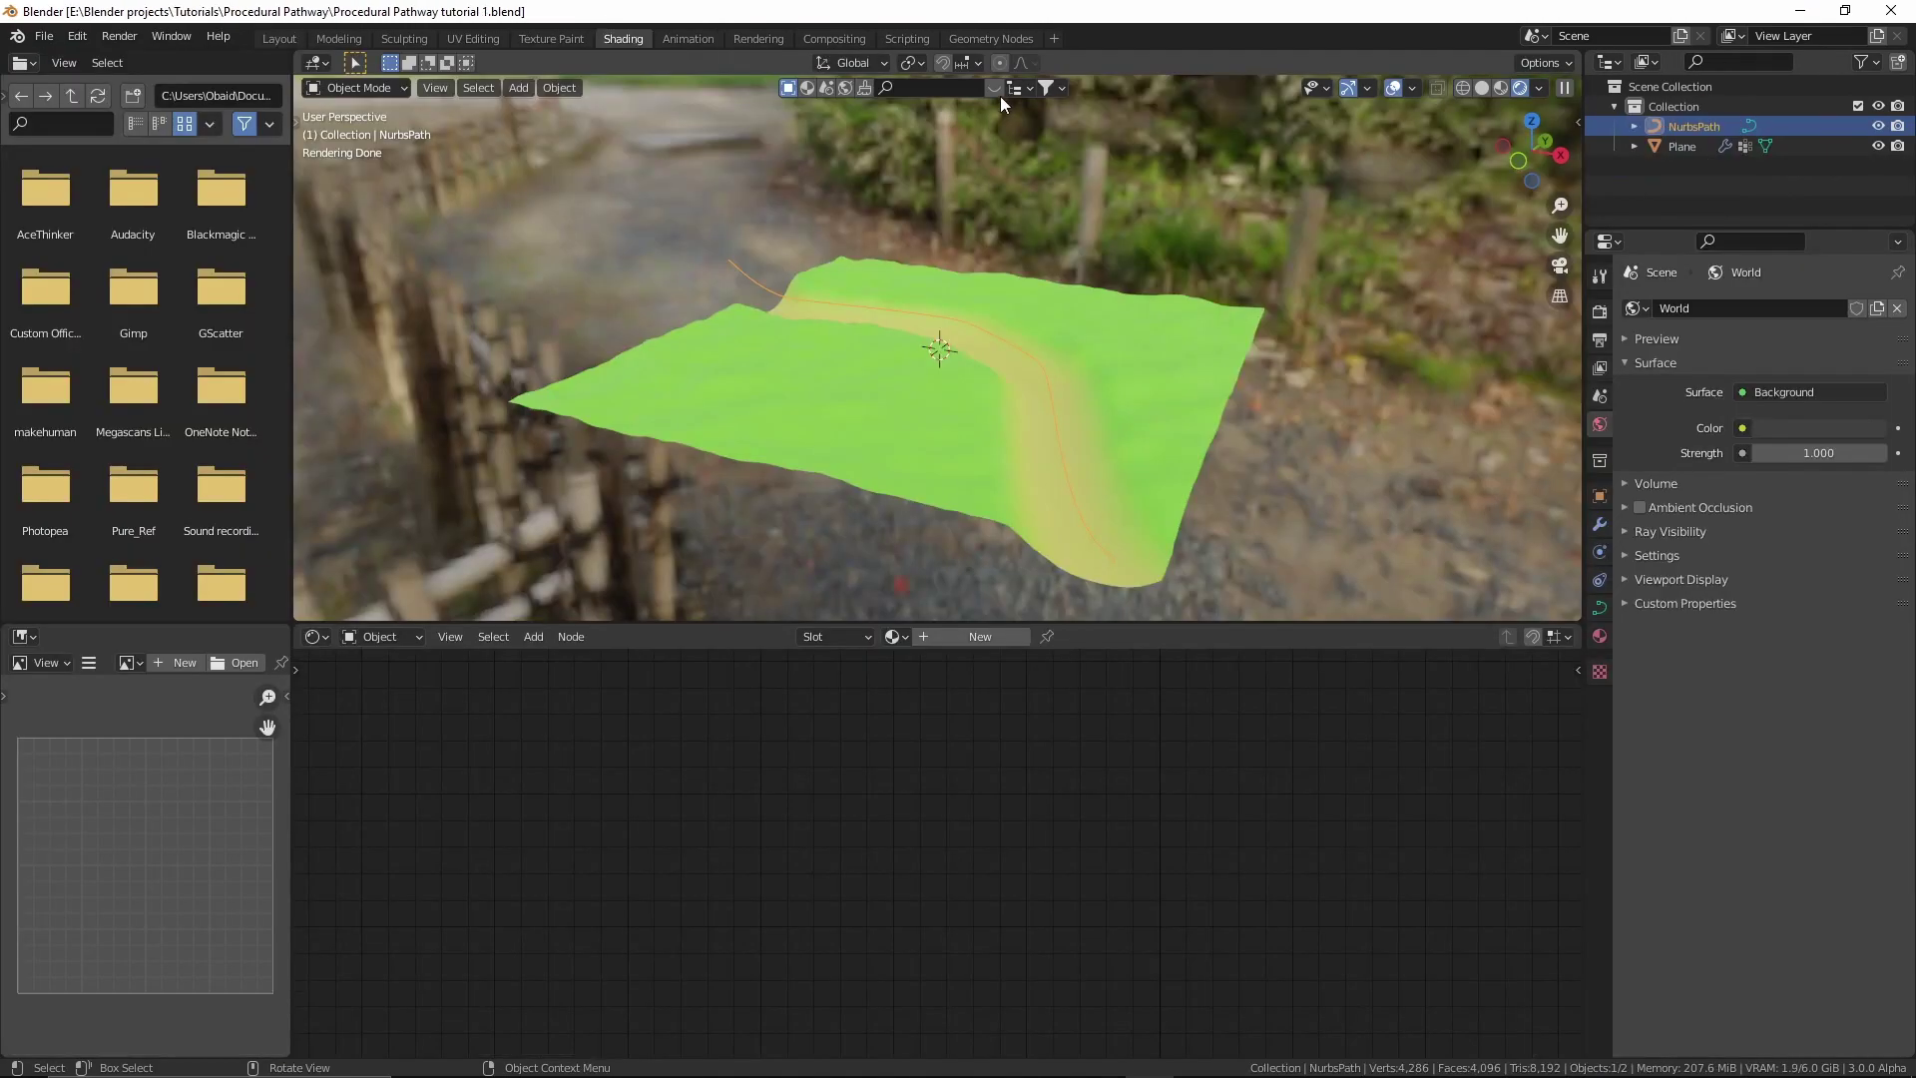
# Add a cube in the Geometry Nodes workspace and move it off the terrain to its side.
pyautogui.click(968, 40)
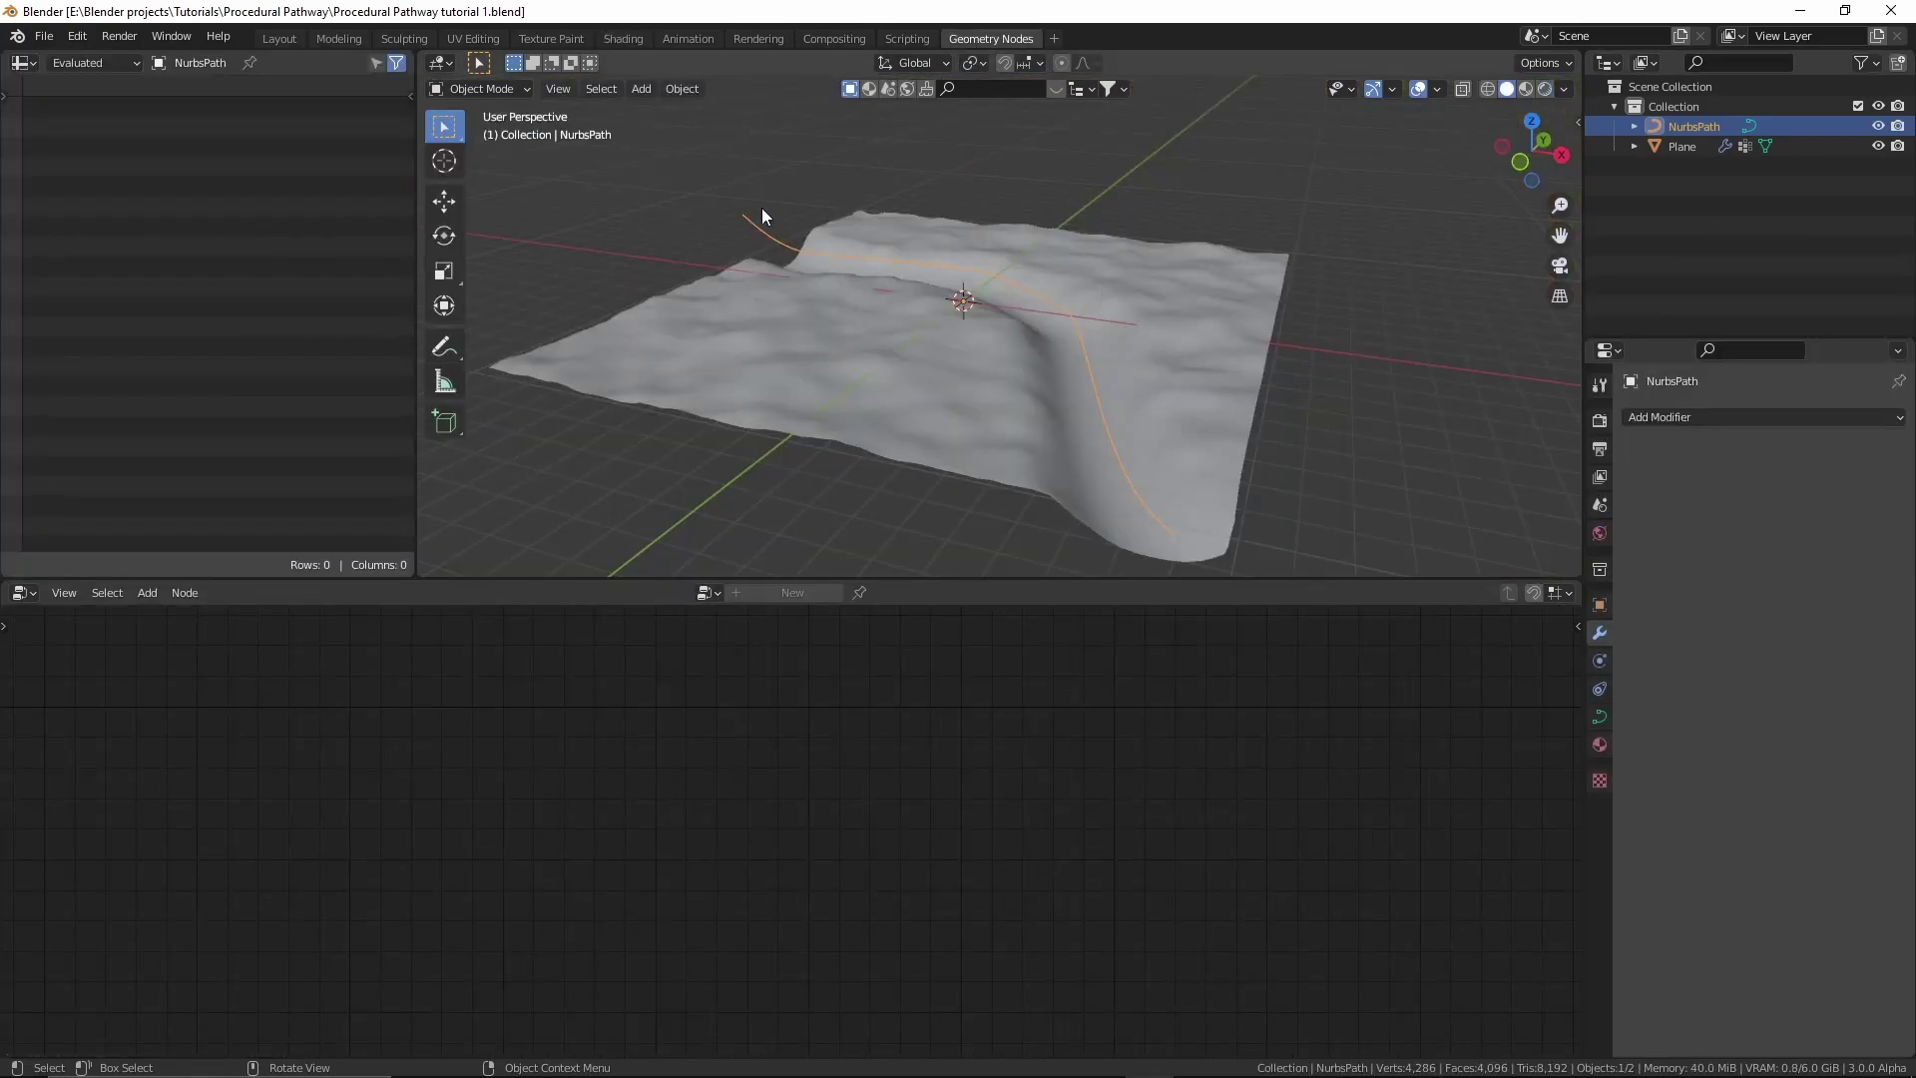
pyautogui.hotkey('shift', 'a')
pyautogui.moveTo(783, 180)
pyautogui.click(840, 206)
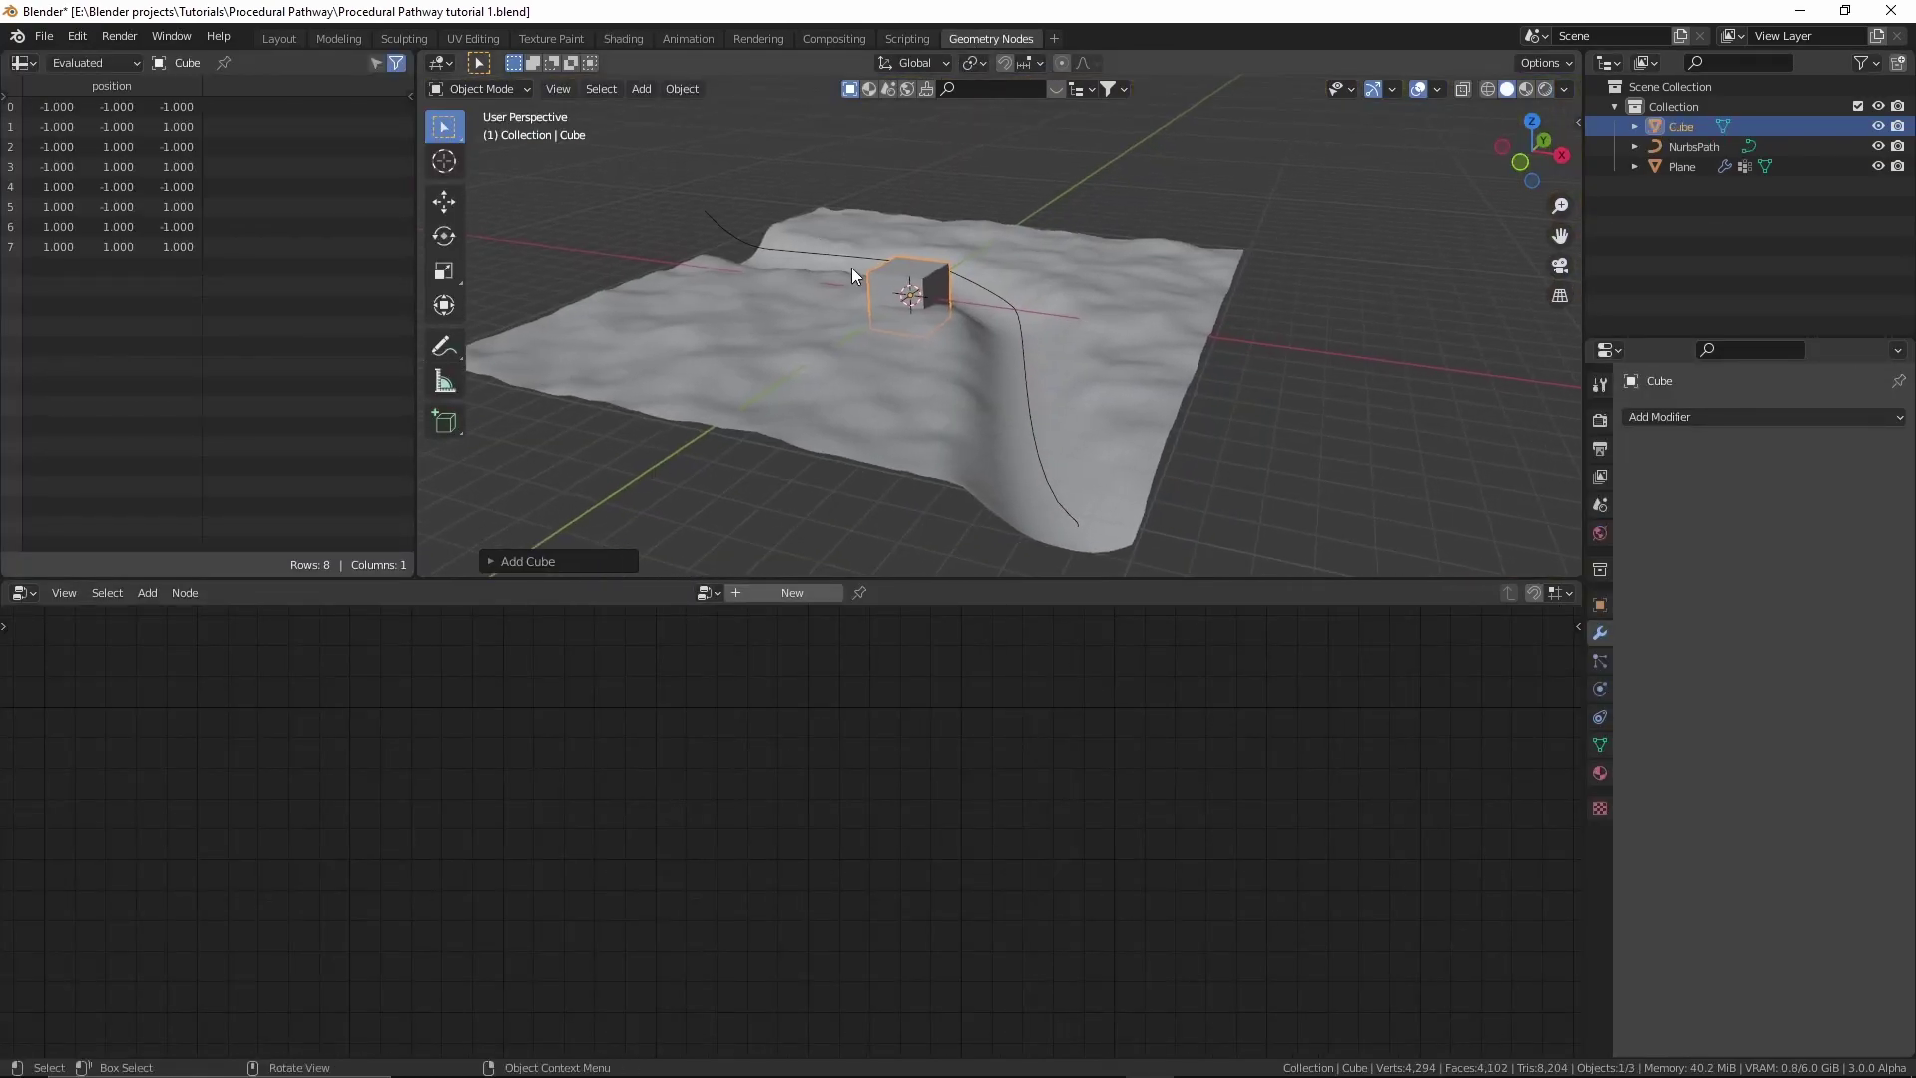
pyautogui.press('g')
pyautogui.click(1212, 318)
pyautogui.moveTo(1212, 318); pyautogui.dragTo(1062, 385, button='middle')
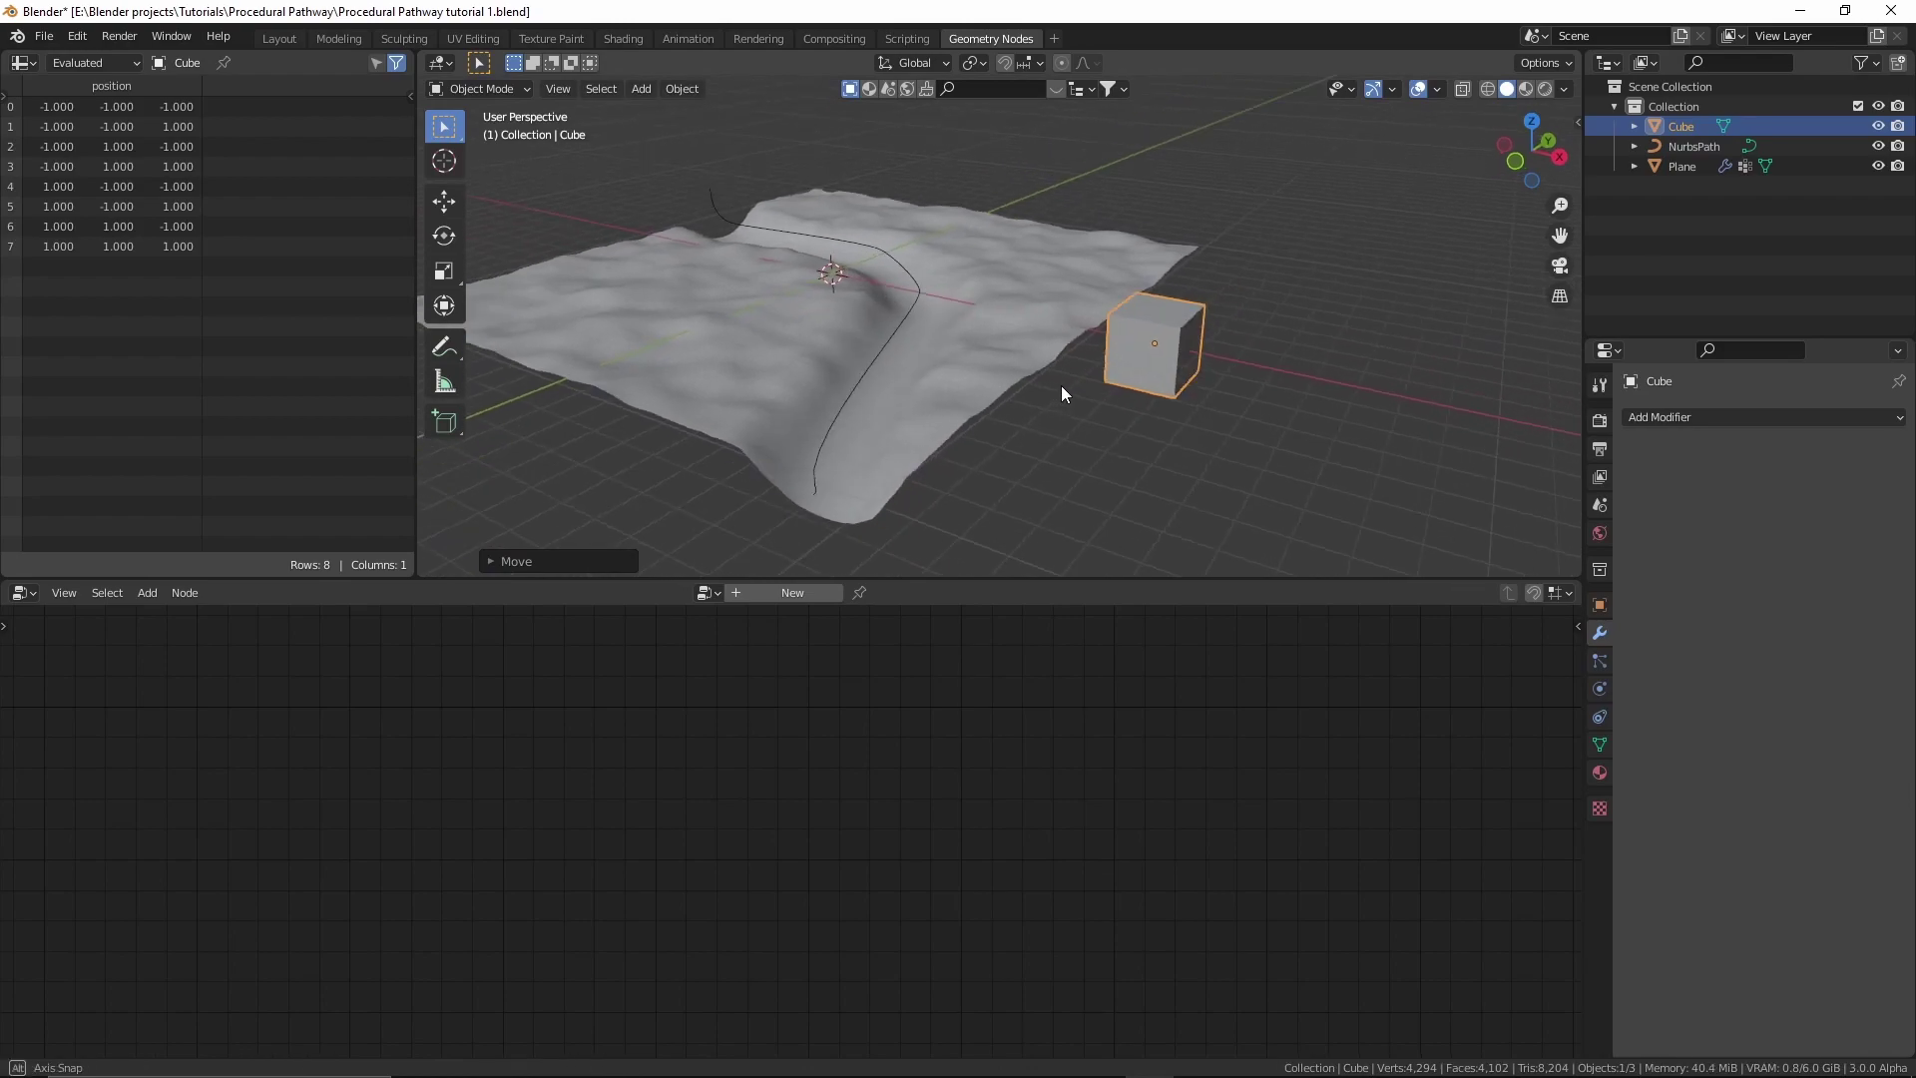
# Scale the cube's mesh down to a factor of 0.1 in Edit Mode and return to Object Mode.
pyautogui.scroll(4, 1219, 433)
pyautogui.press('Tab')
pyautogui.press('KP_Decimal')
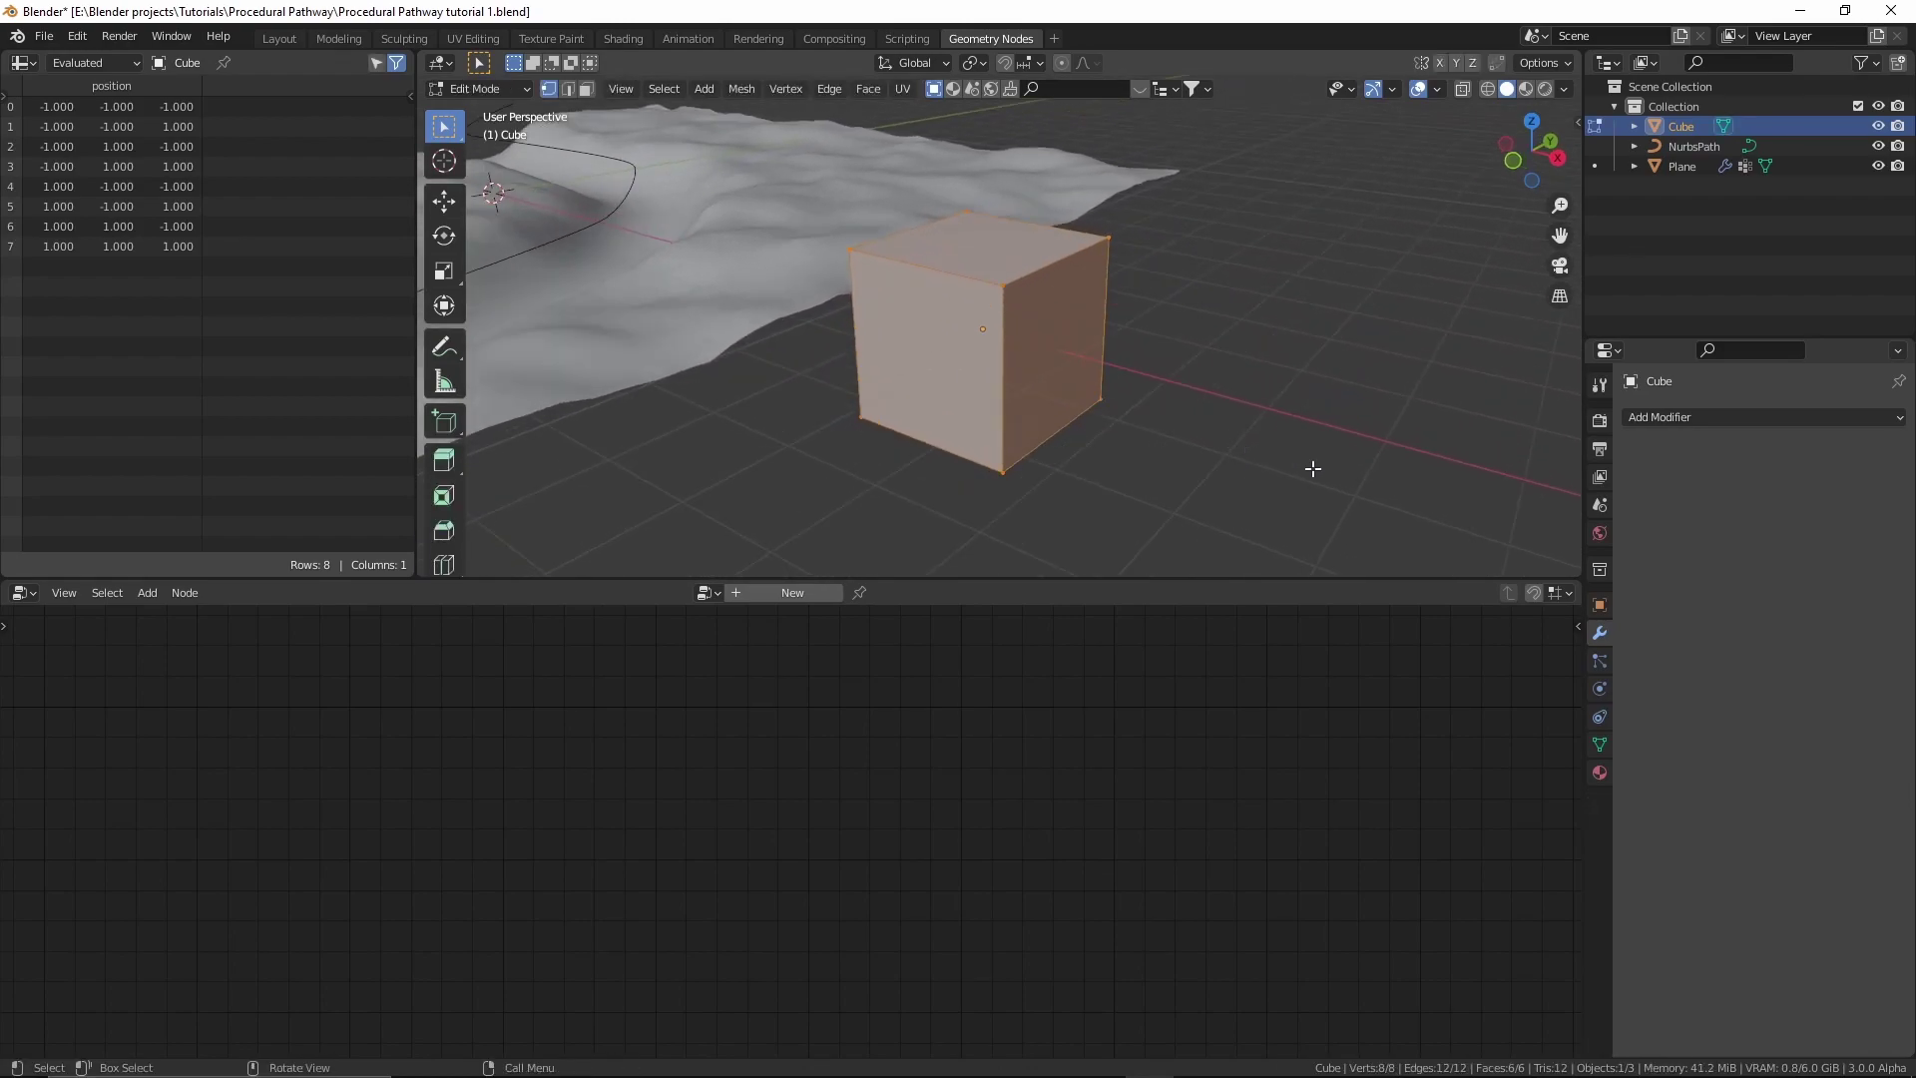
pyautogui.press('s')
pyautogui.click(1019, 343)
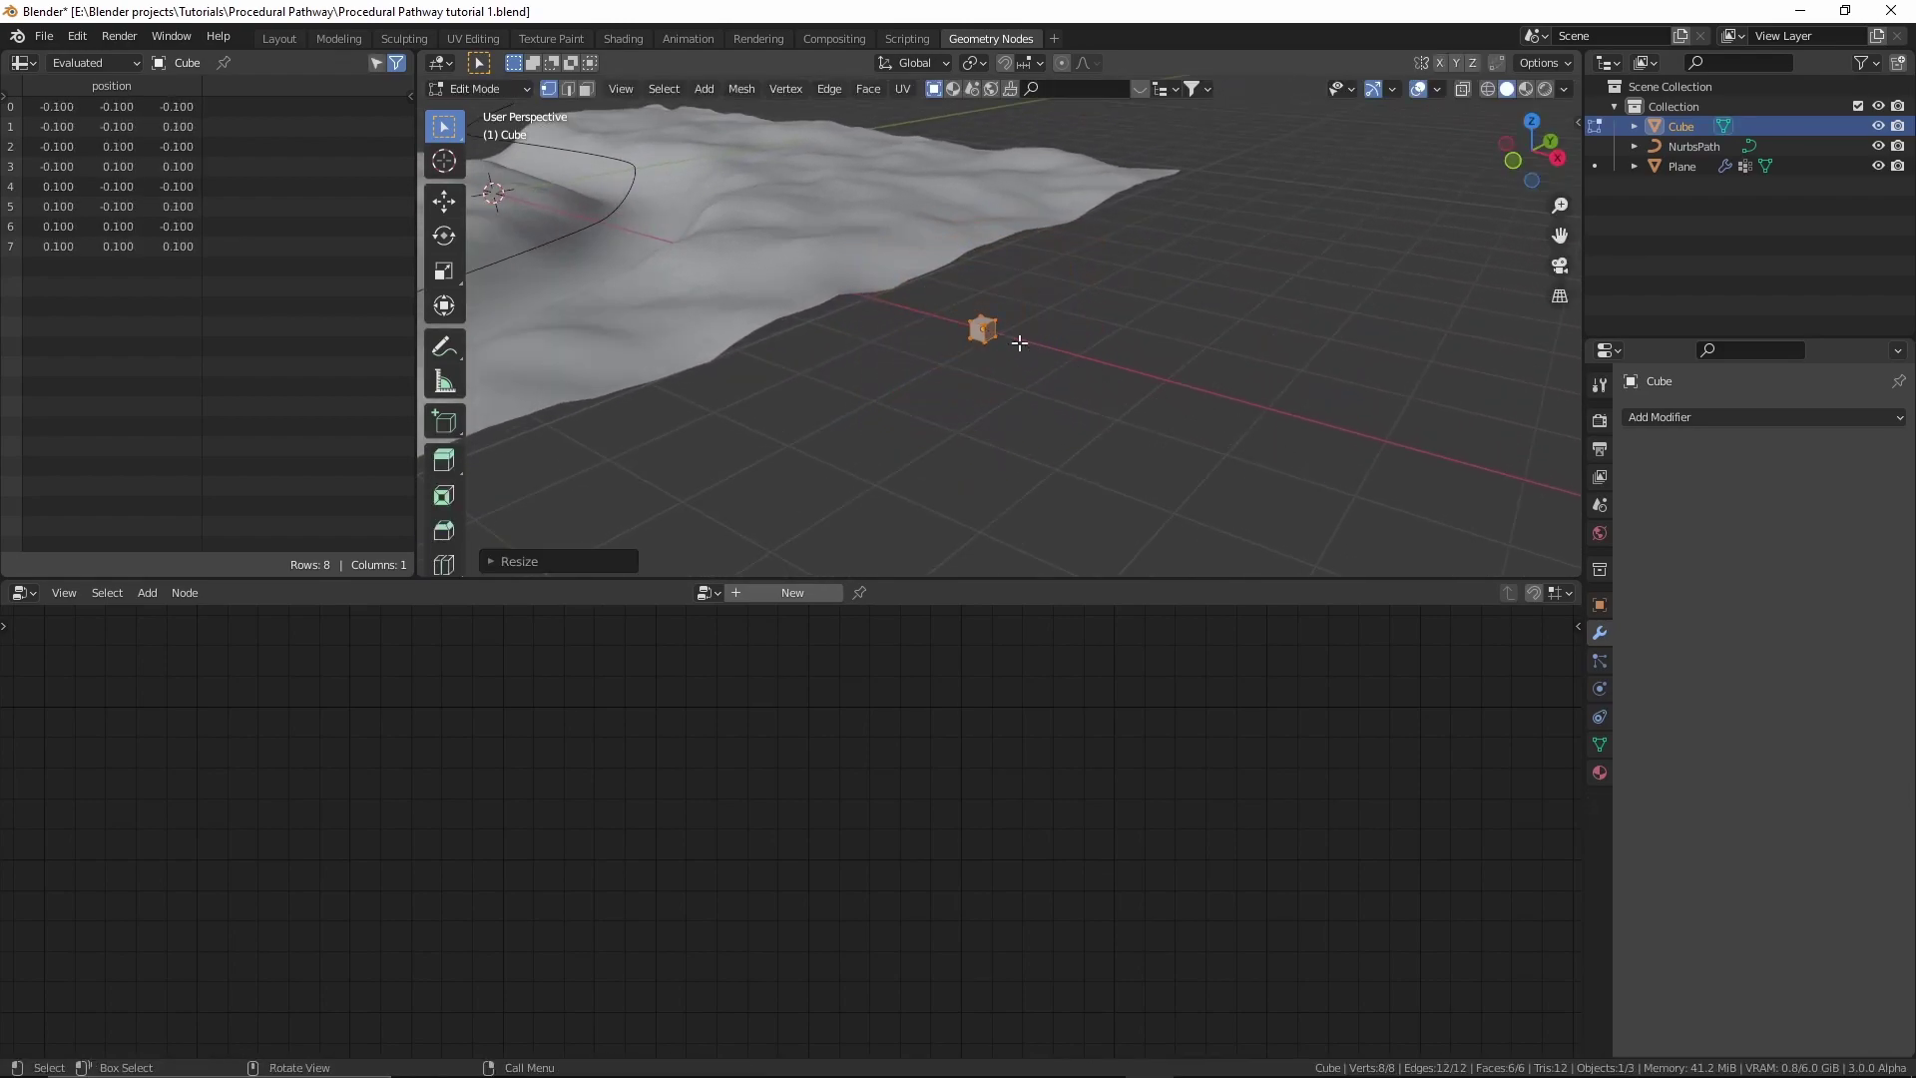
pyautogui.press('Tab')
pyautogui.scroll(-6, 890, 339)
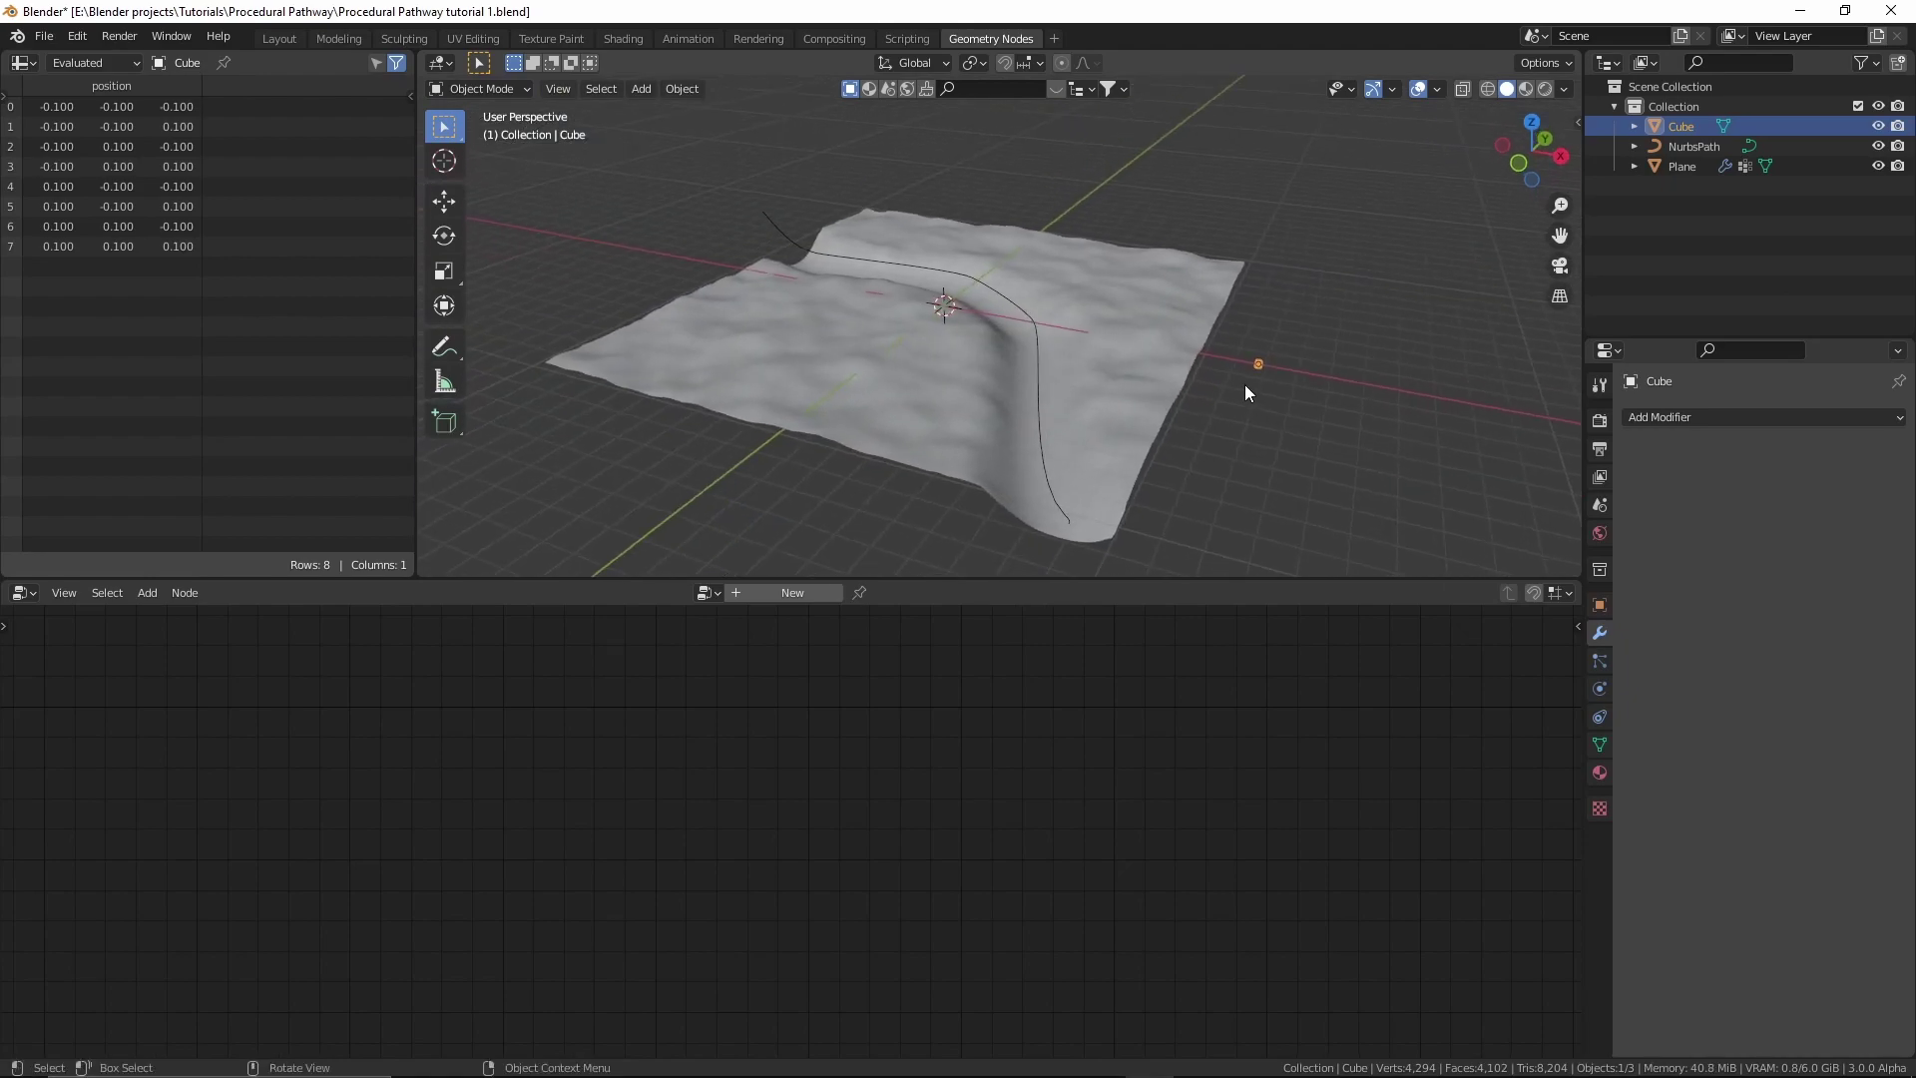
pyautogui.scroll(1, 1247, 394)
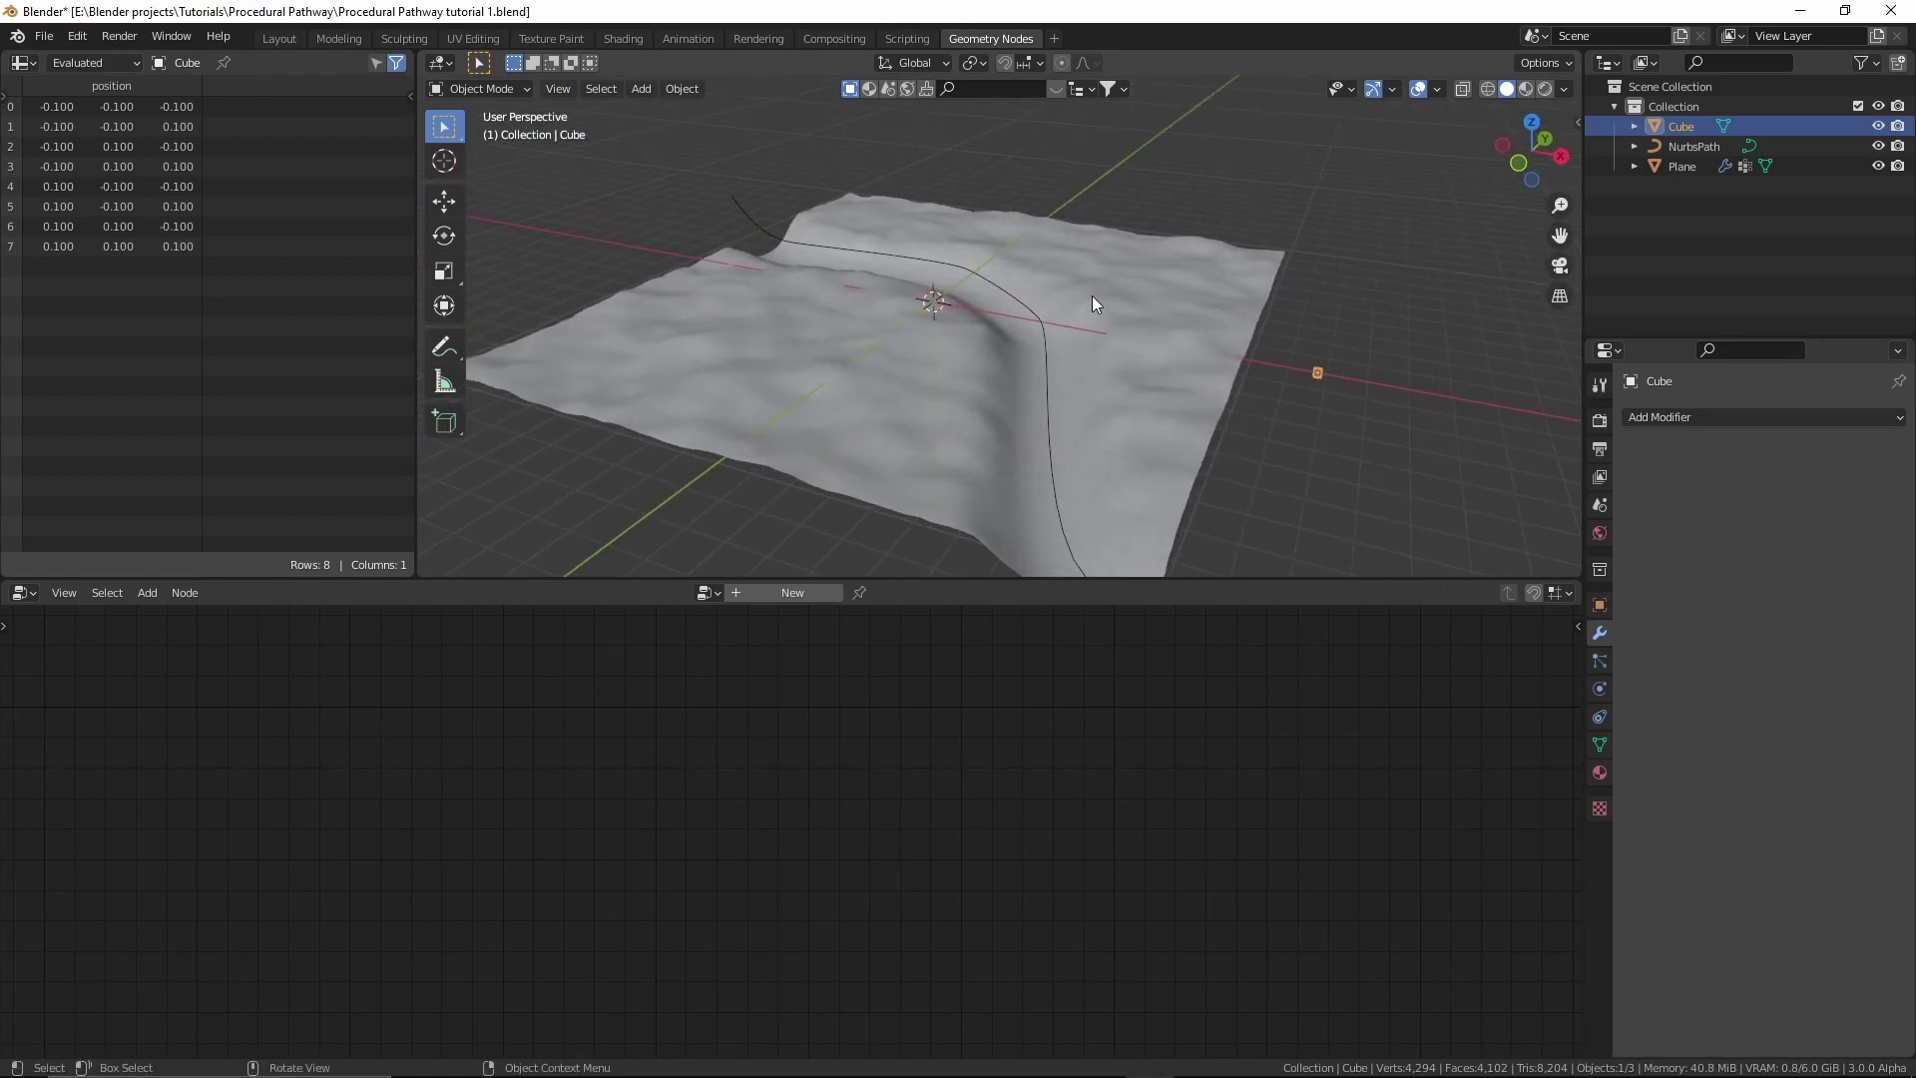
# Add a new mesh plane to the scene.
pyautogui.click(1165, 365)
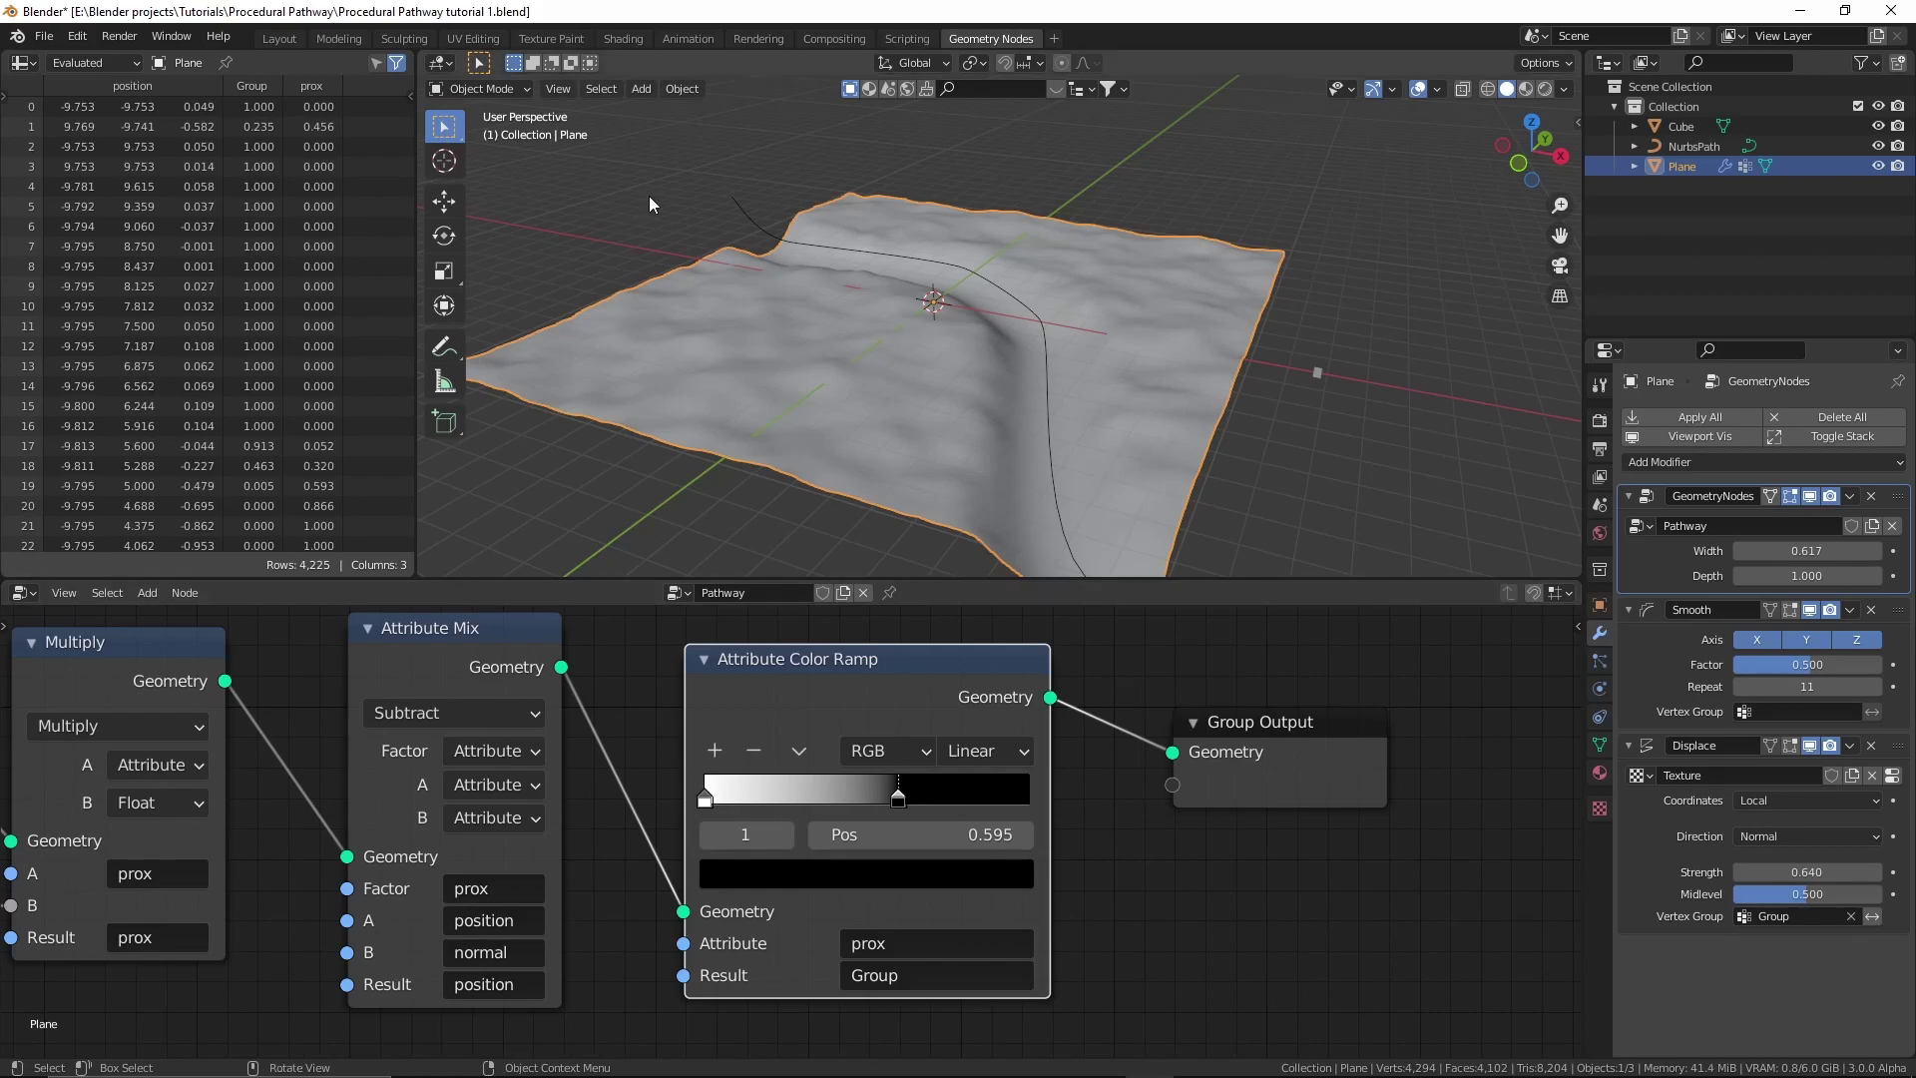
pyautogui.hotkey('shift', 'a')
pyautogui.moveTo(650, 182)
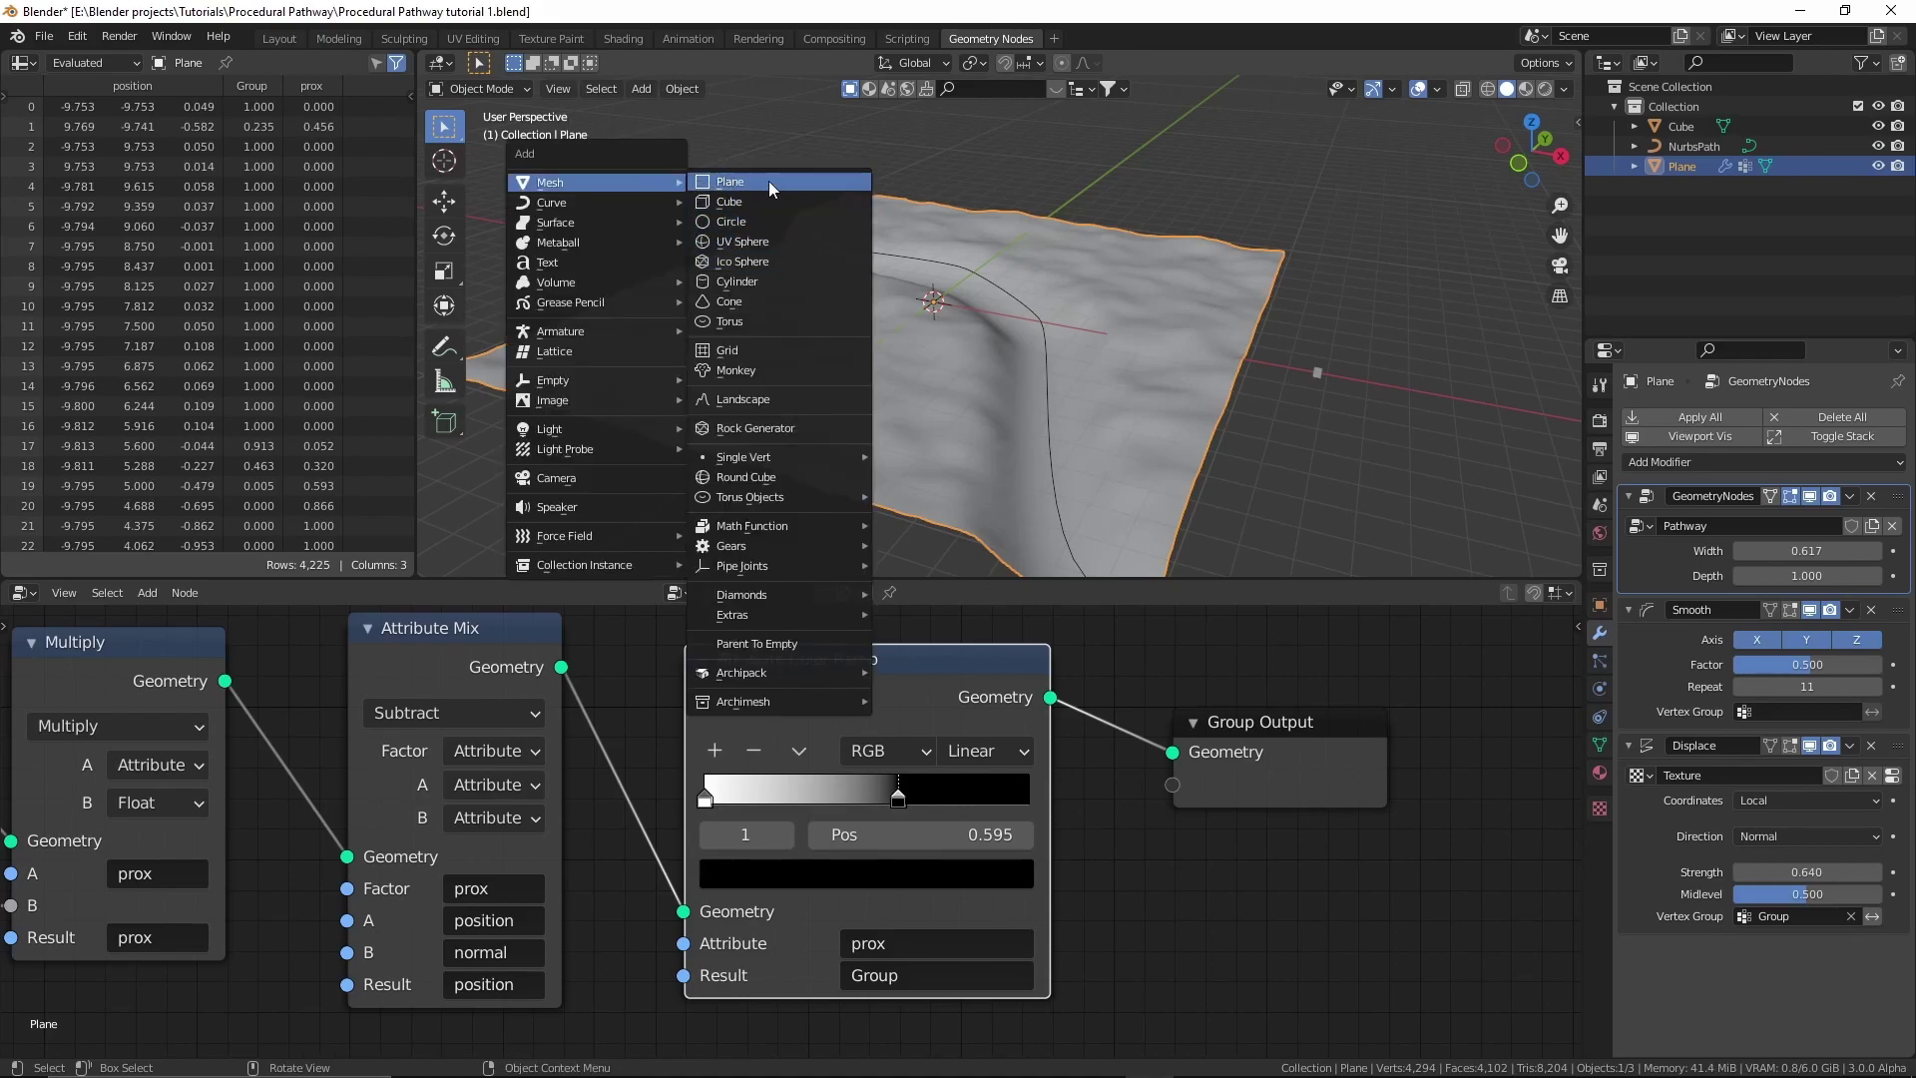
pyautogui.click(734, 180)
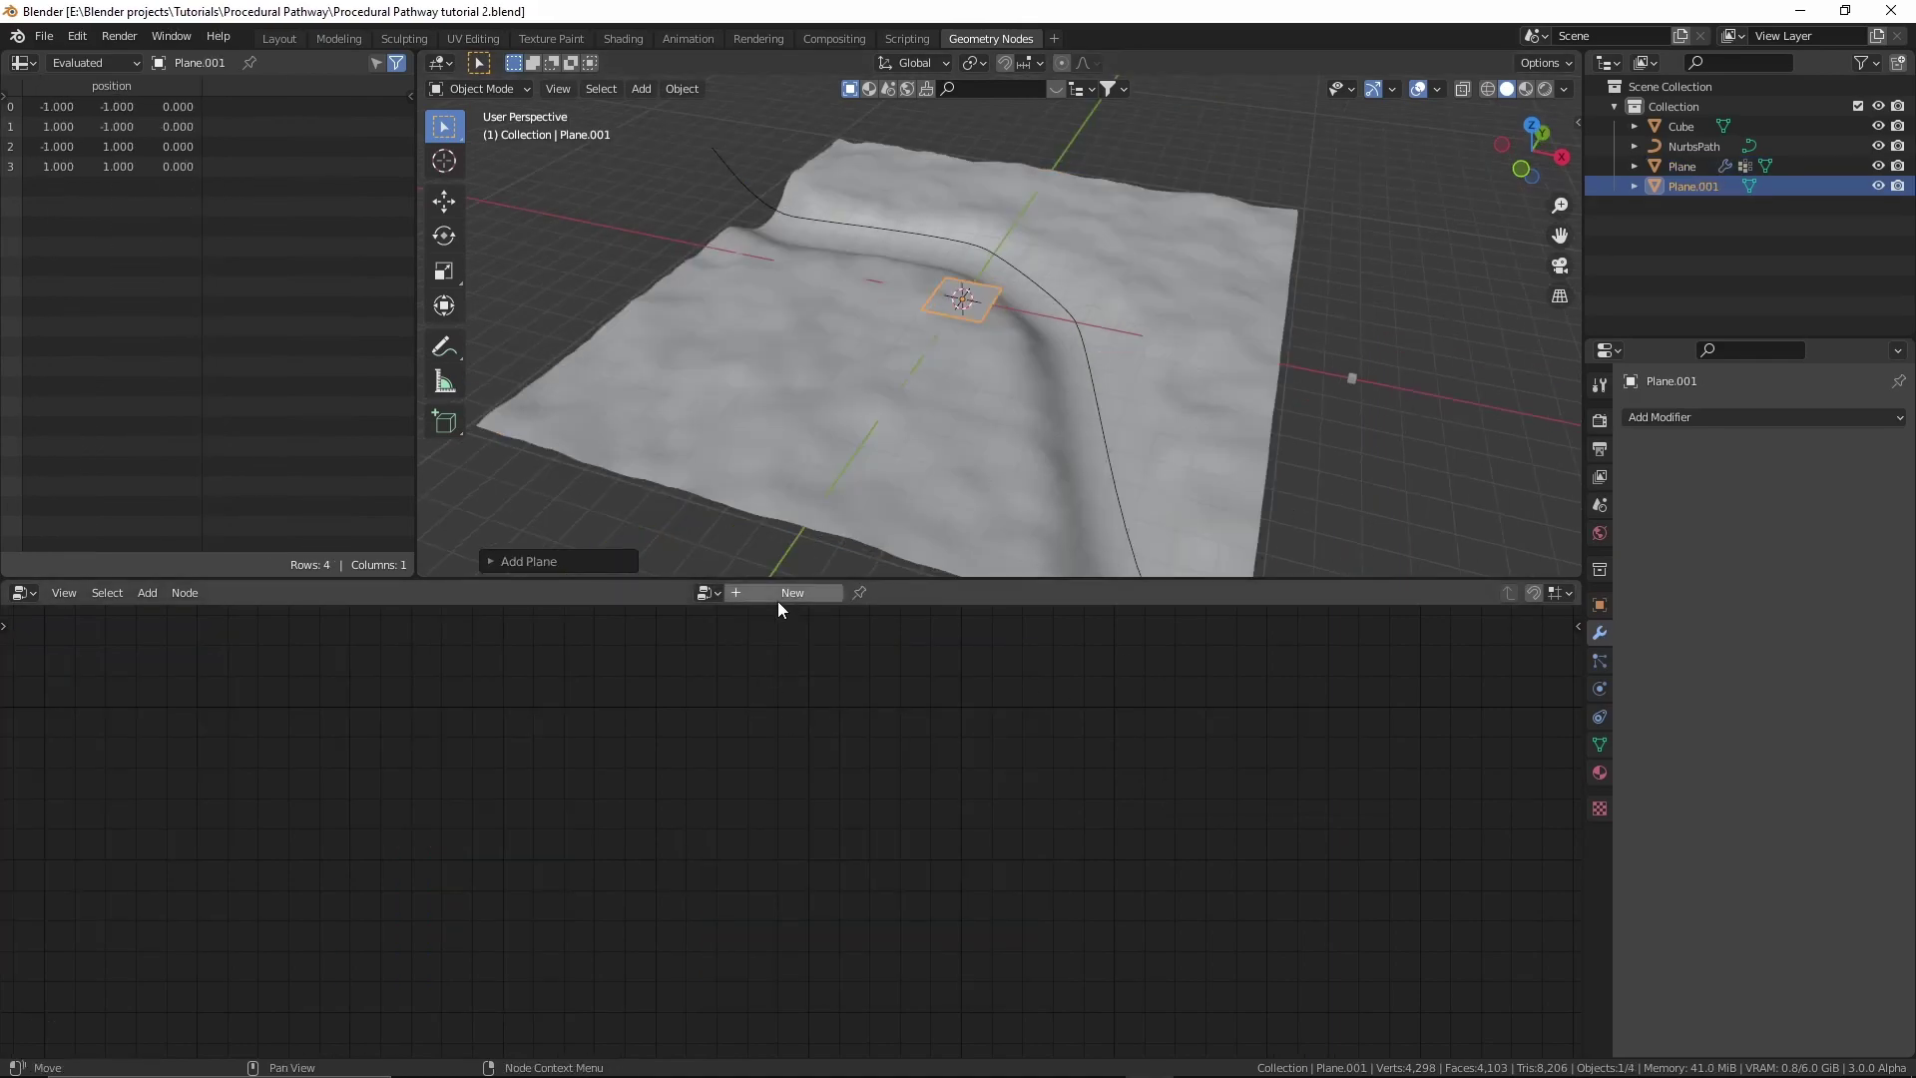
# Create a geometry node tree on the new plane and name it Instancing.
pyautogui.click(784, 599)
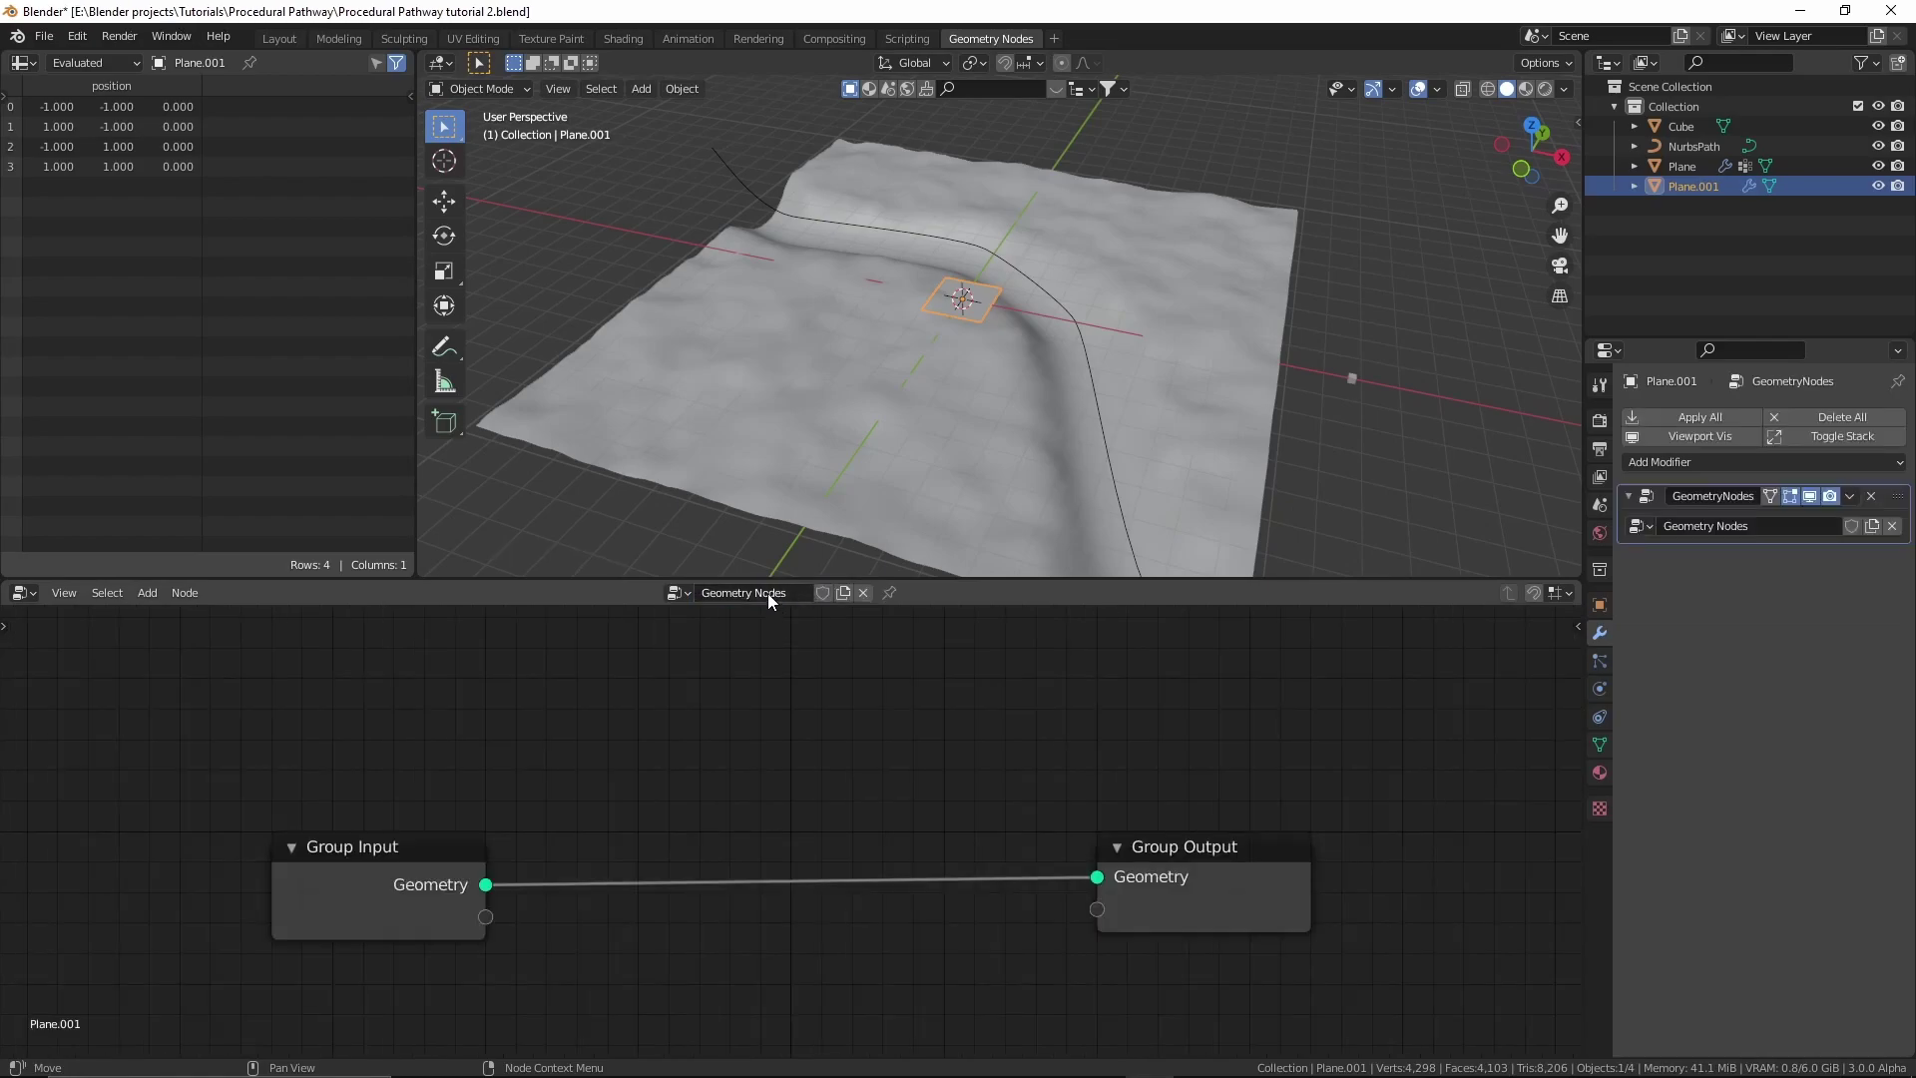
pyautogui.doubleClick(770, 592)
pyautogui.write('Instan')
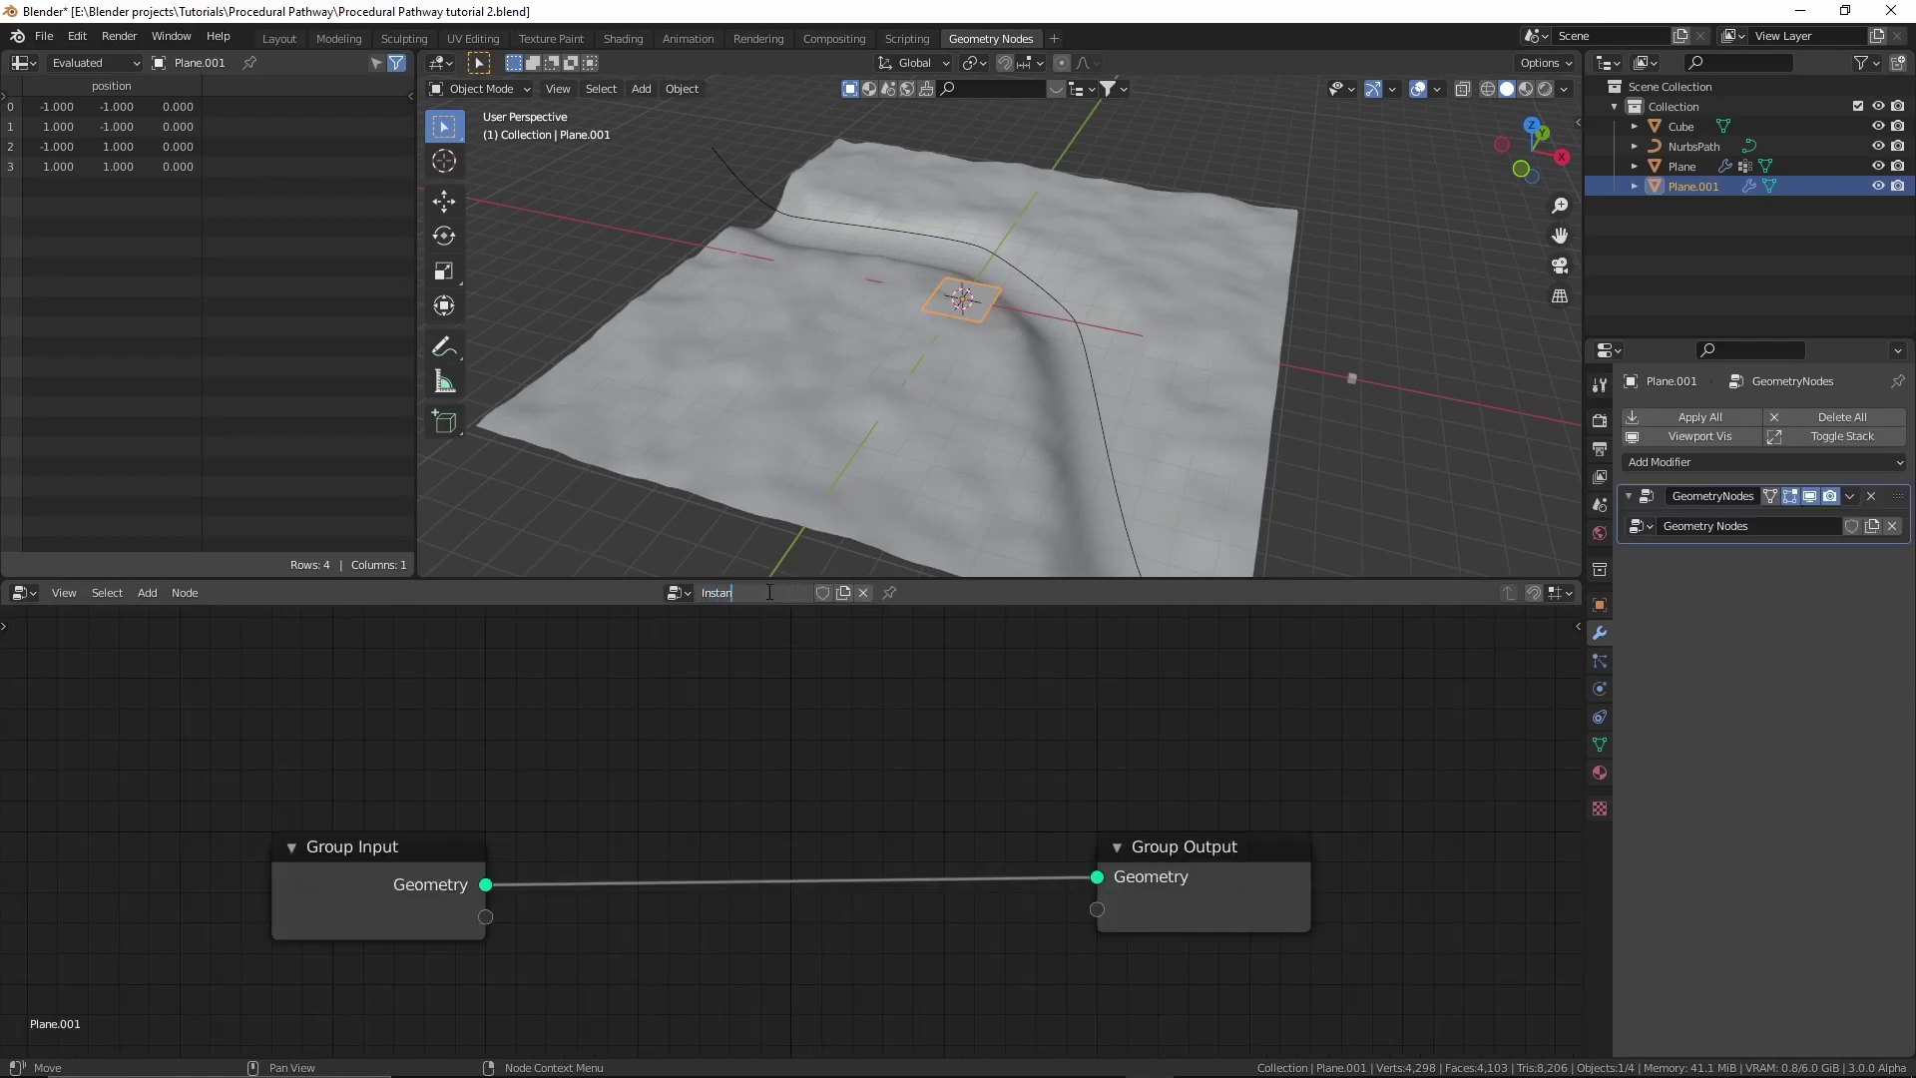
pyautogui.write('cing')
pyautogui.press('Return')
# Replace the Group Input with an Object Info node for the terrain Plane and connect its Geometry to the Group Output.
pyautogui.press('Home')
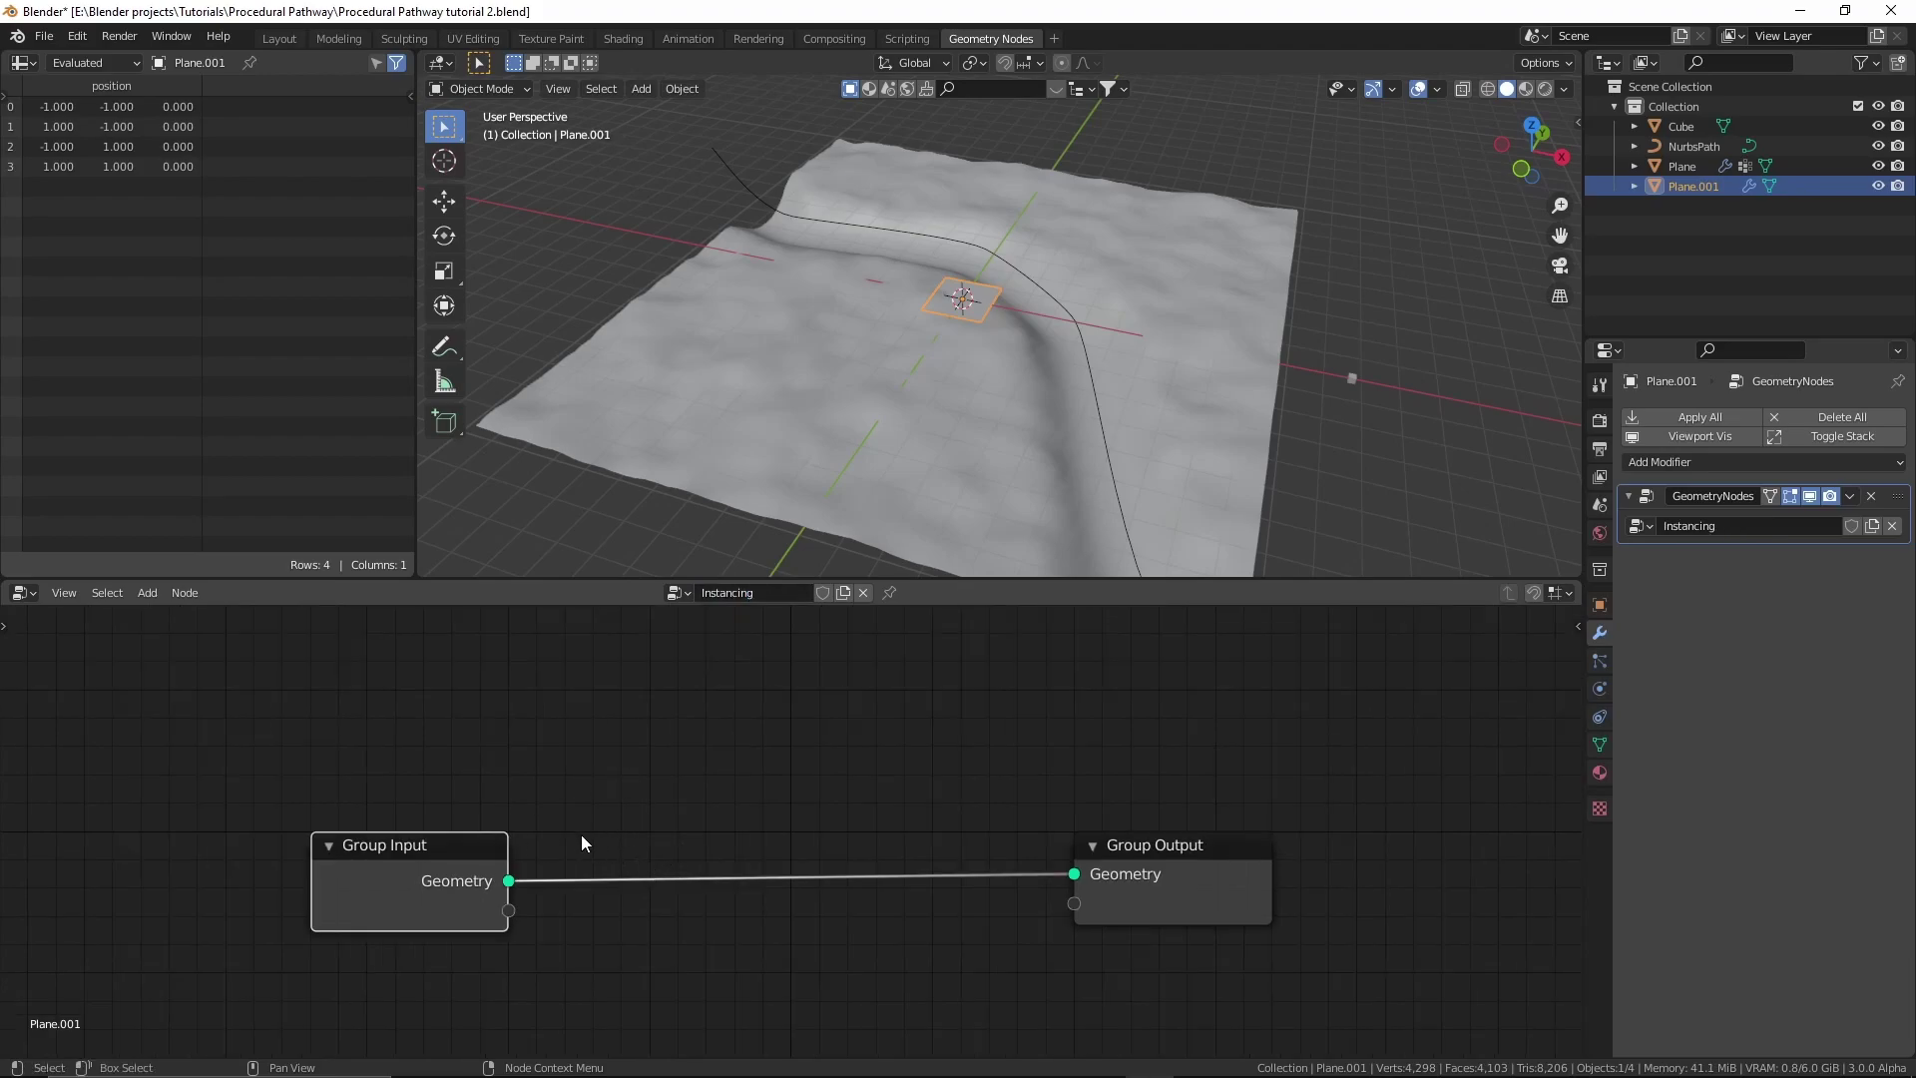
pyautogui.press('x')
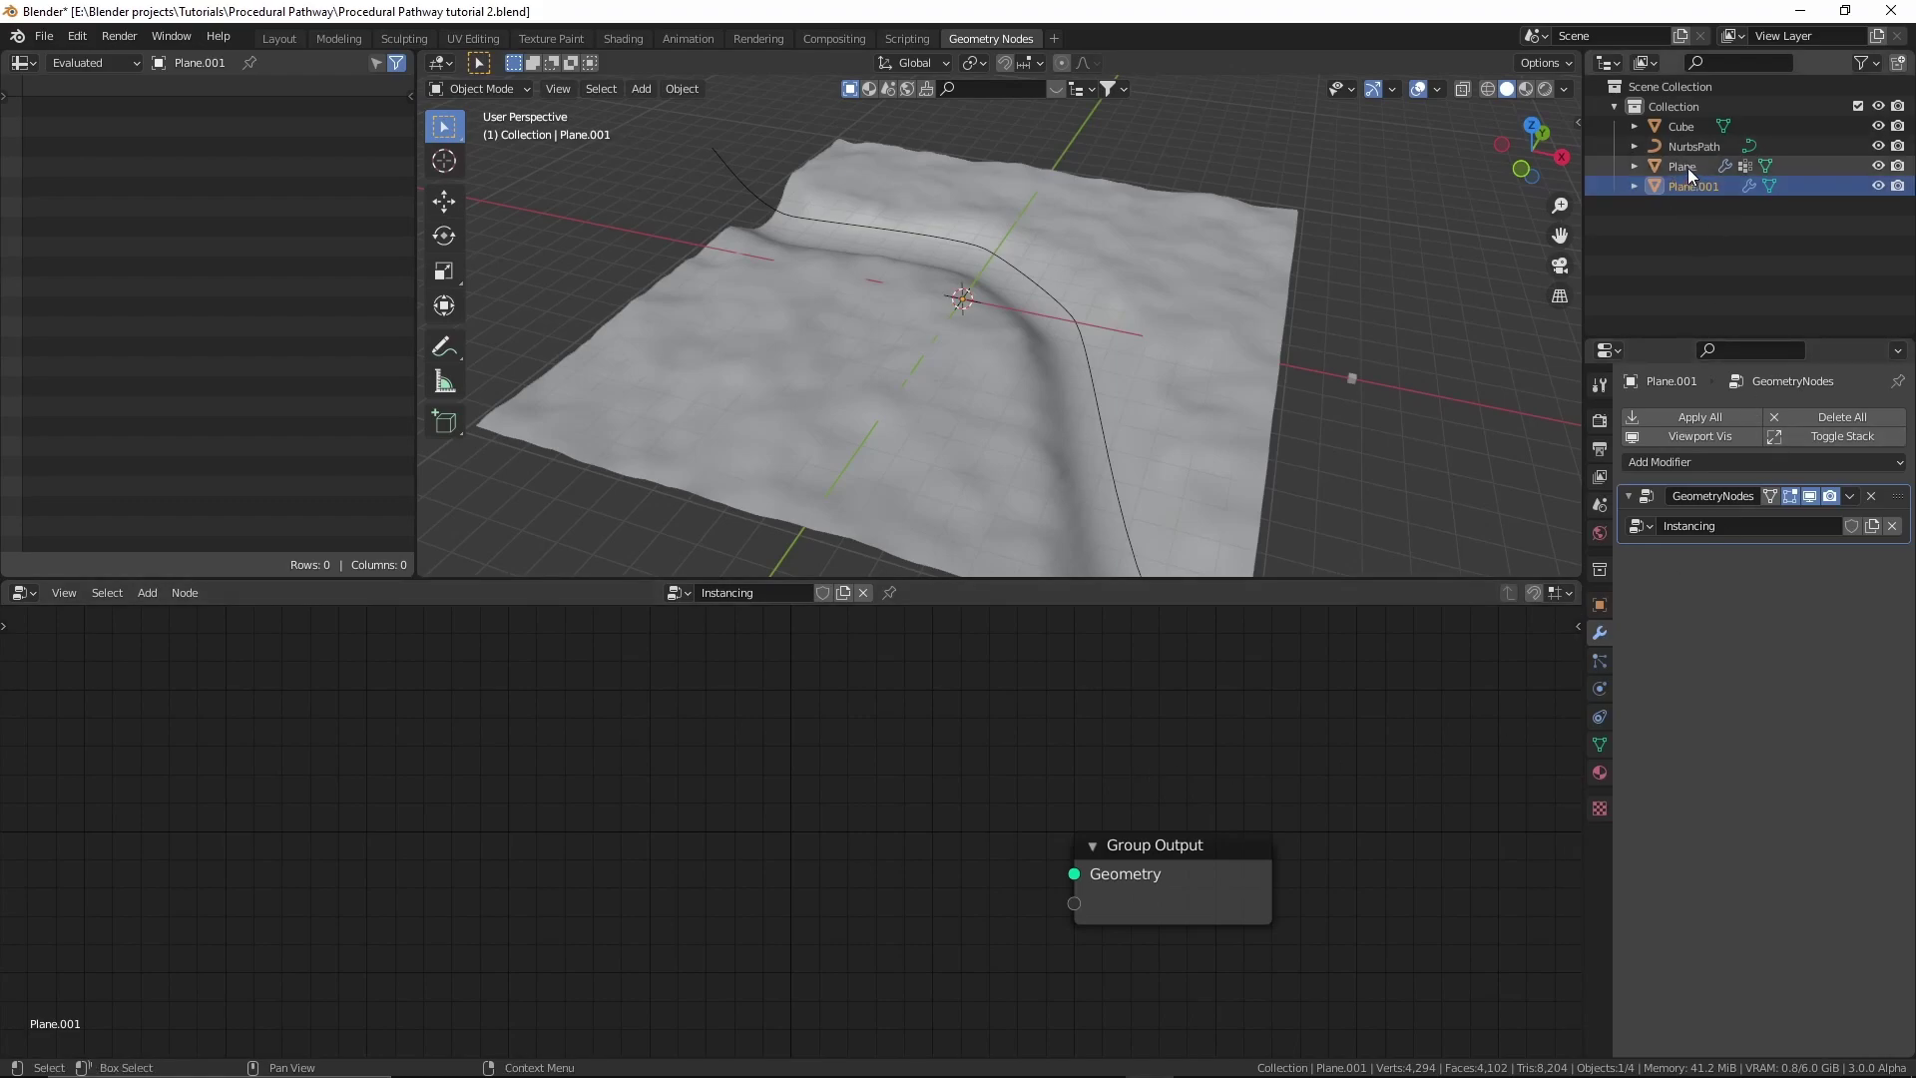
pyautogui.moveTo(1679, 167); pyautogui.dragTo(511, 855)
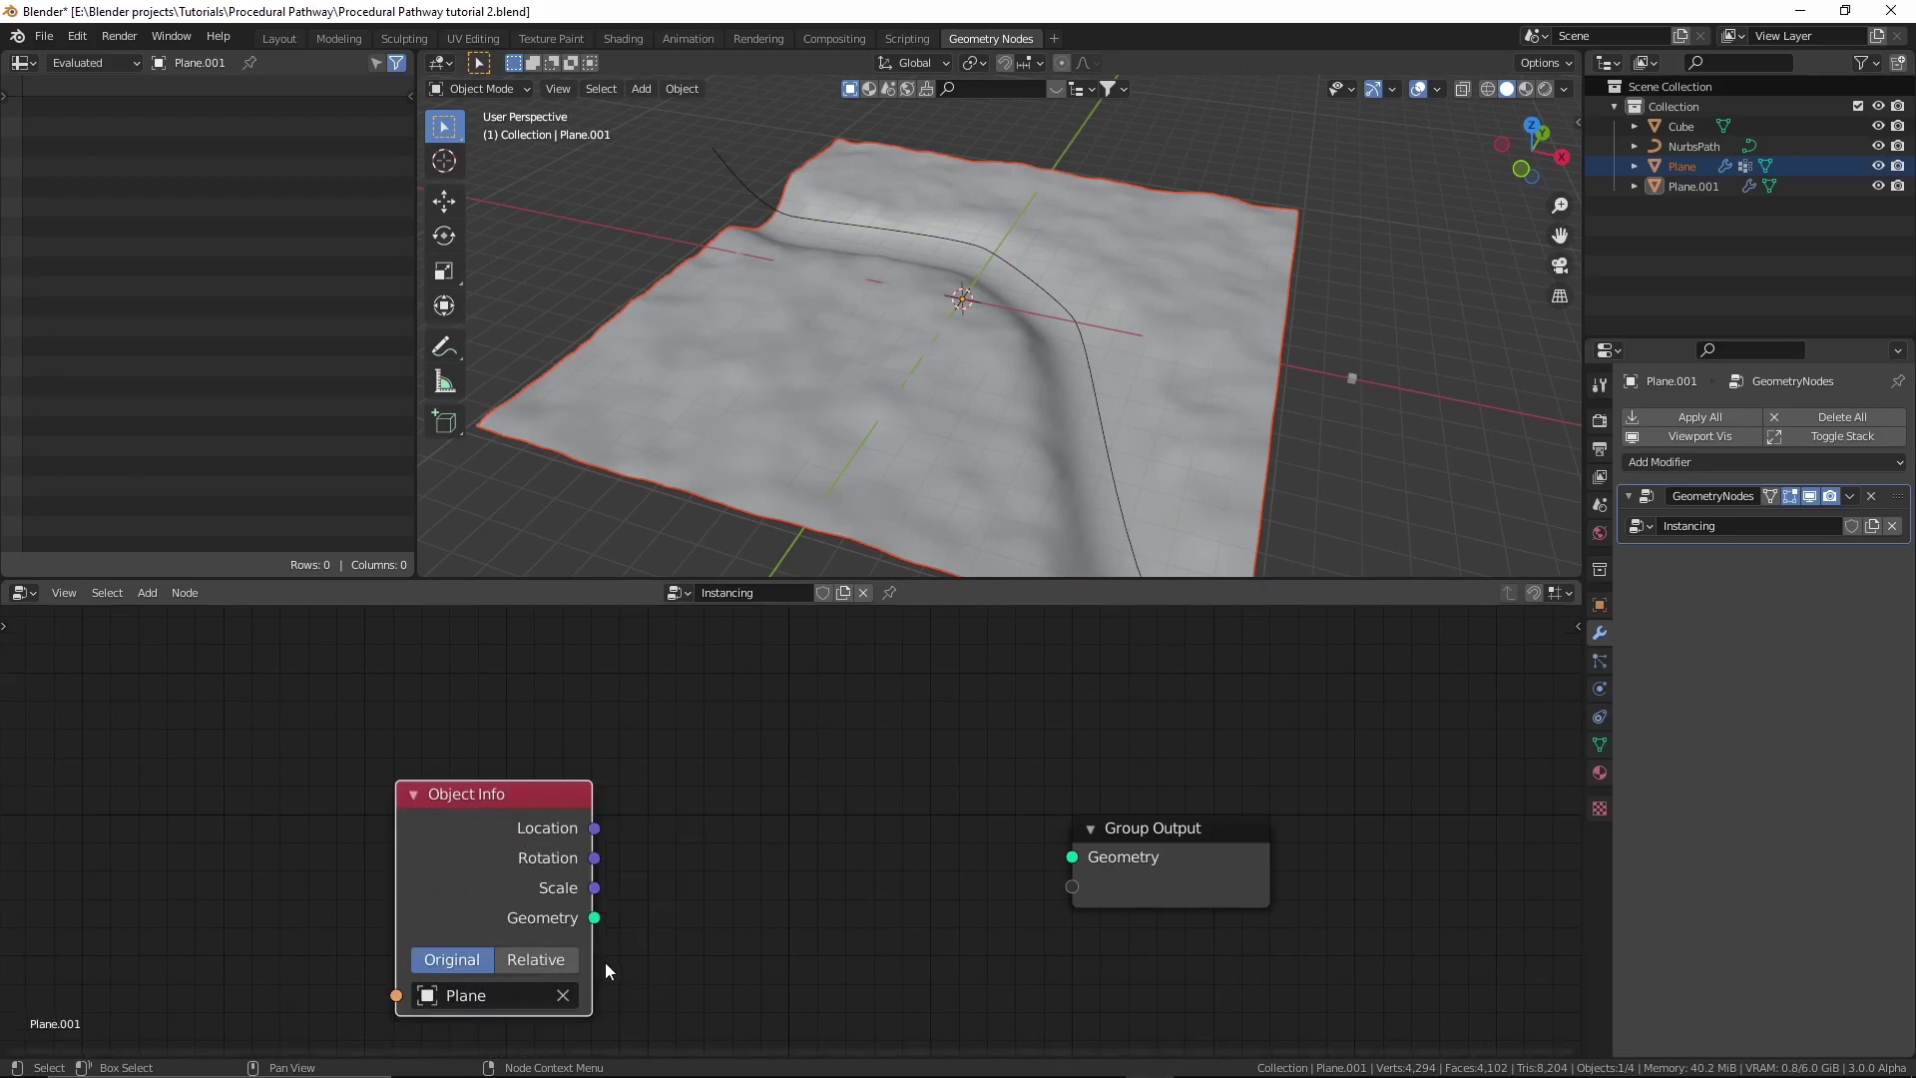
pyautogui.moveTo(593, 916); pyautogui.dragTo(617, 906)
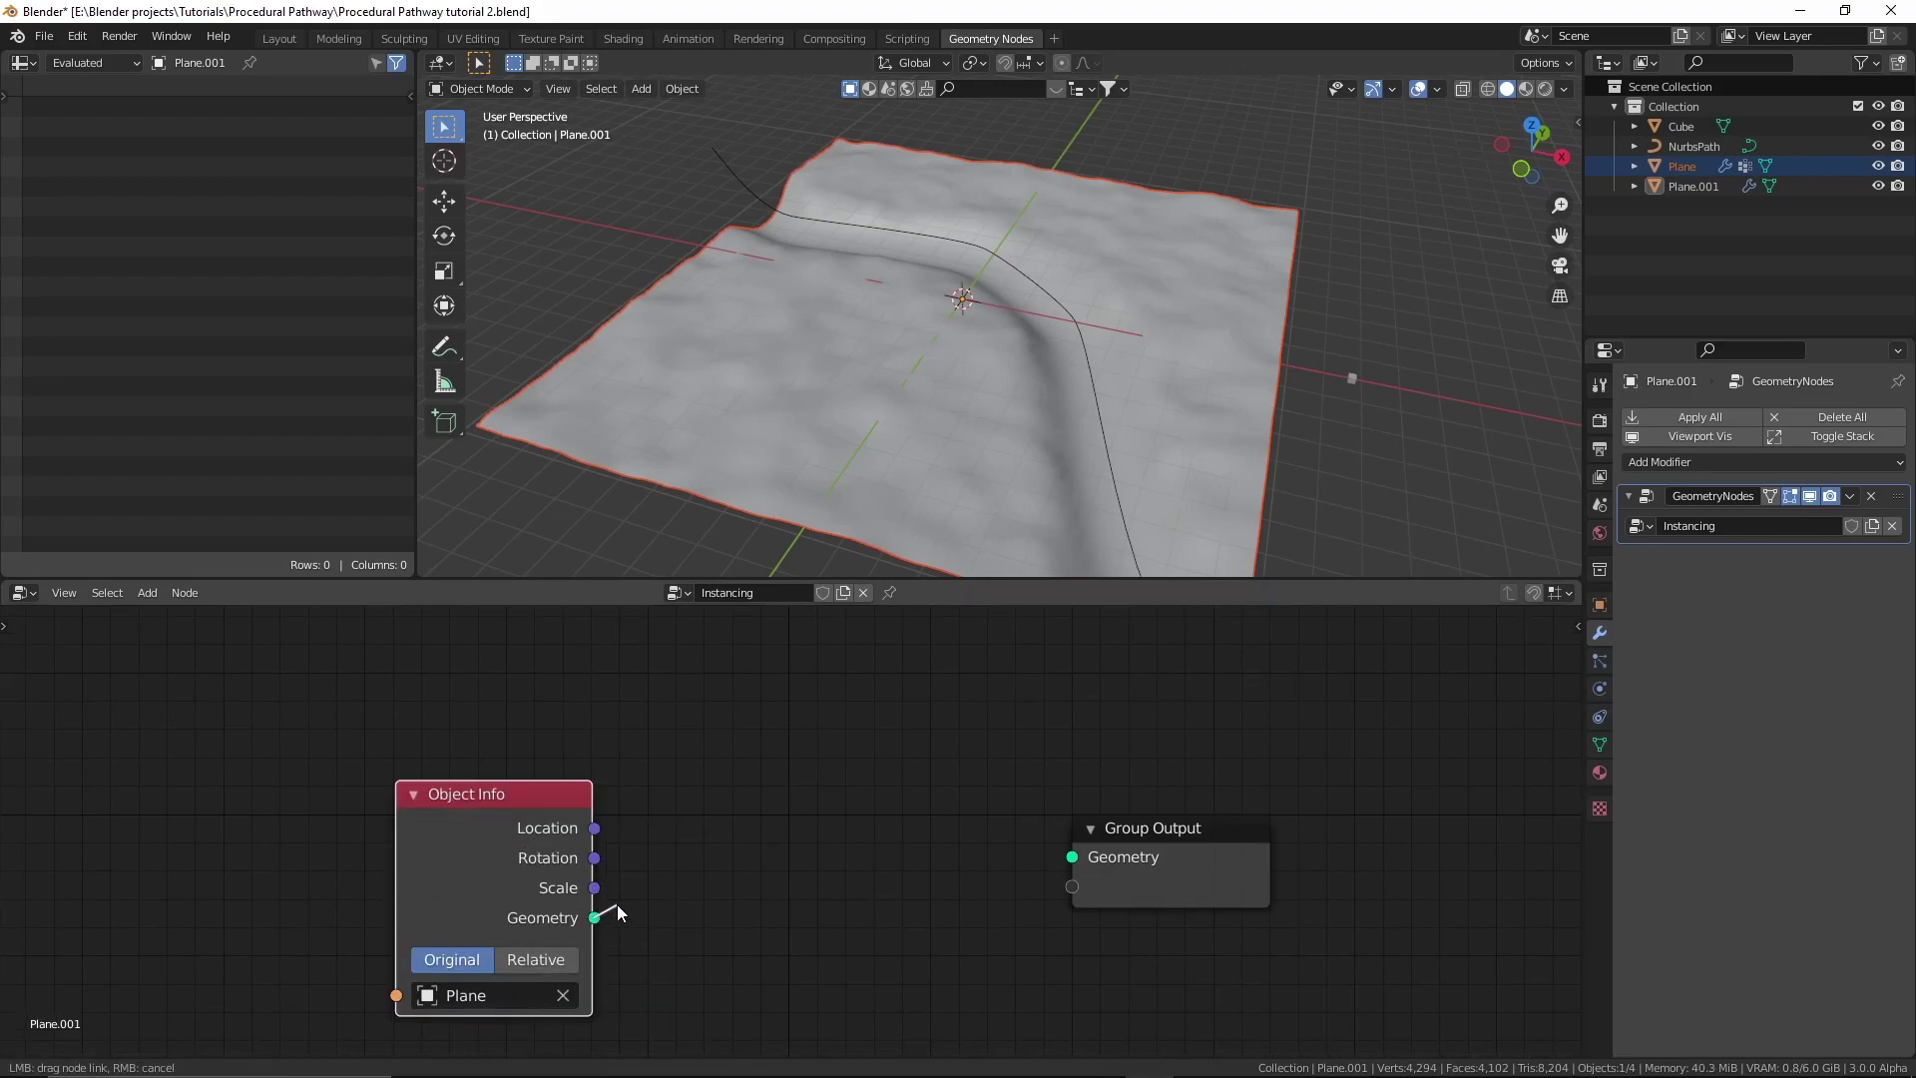
pyautogui.moveTo(763, 876); pyautogui.dragTo(1073, 856)
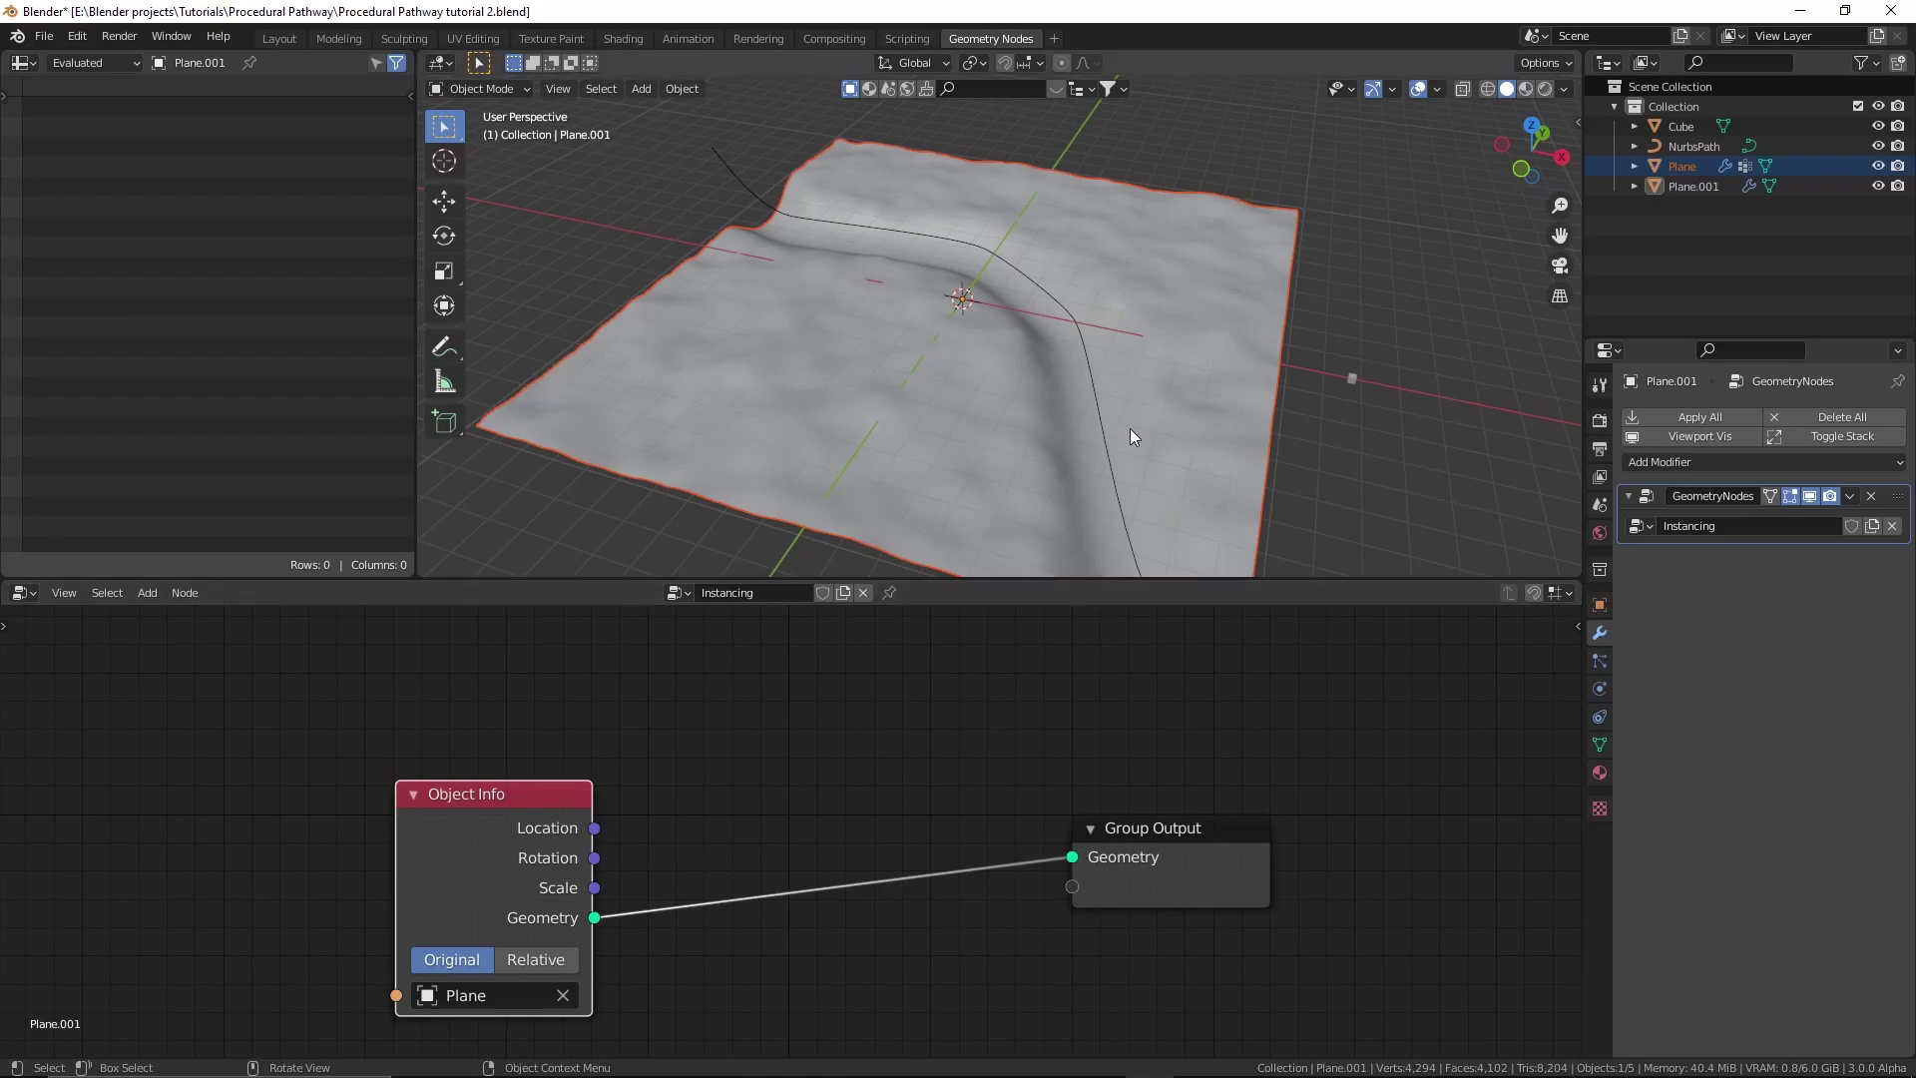
# Try moving the original terrain plane aside to compare it with its duplicate from the Instancing tree.
pyautogui.moveTo(1130, 427); pyautogui.dragTo(1160, 356, button='middle')
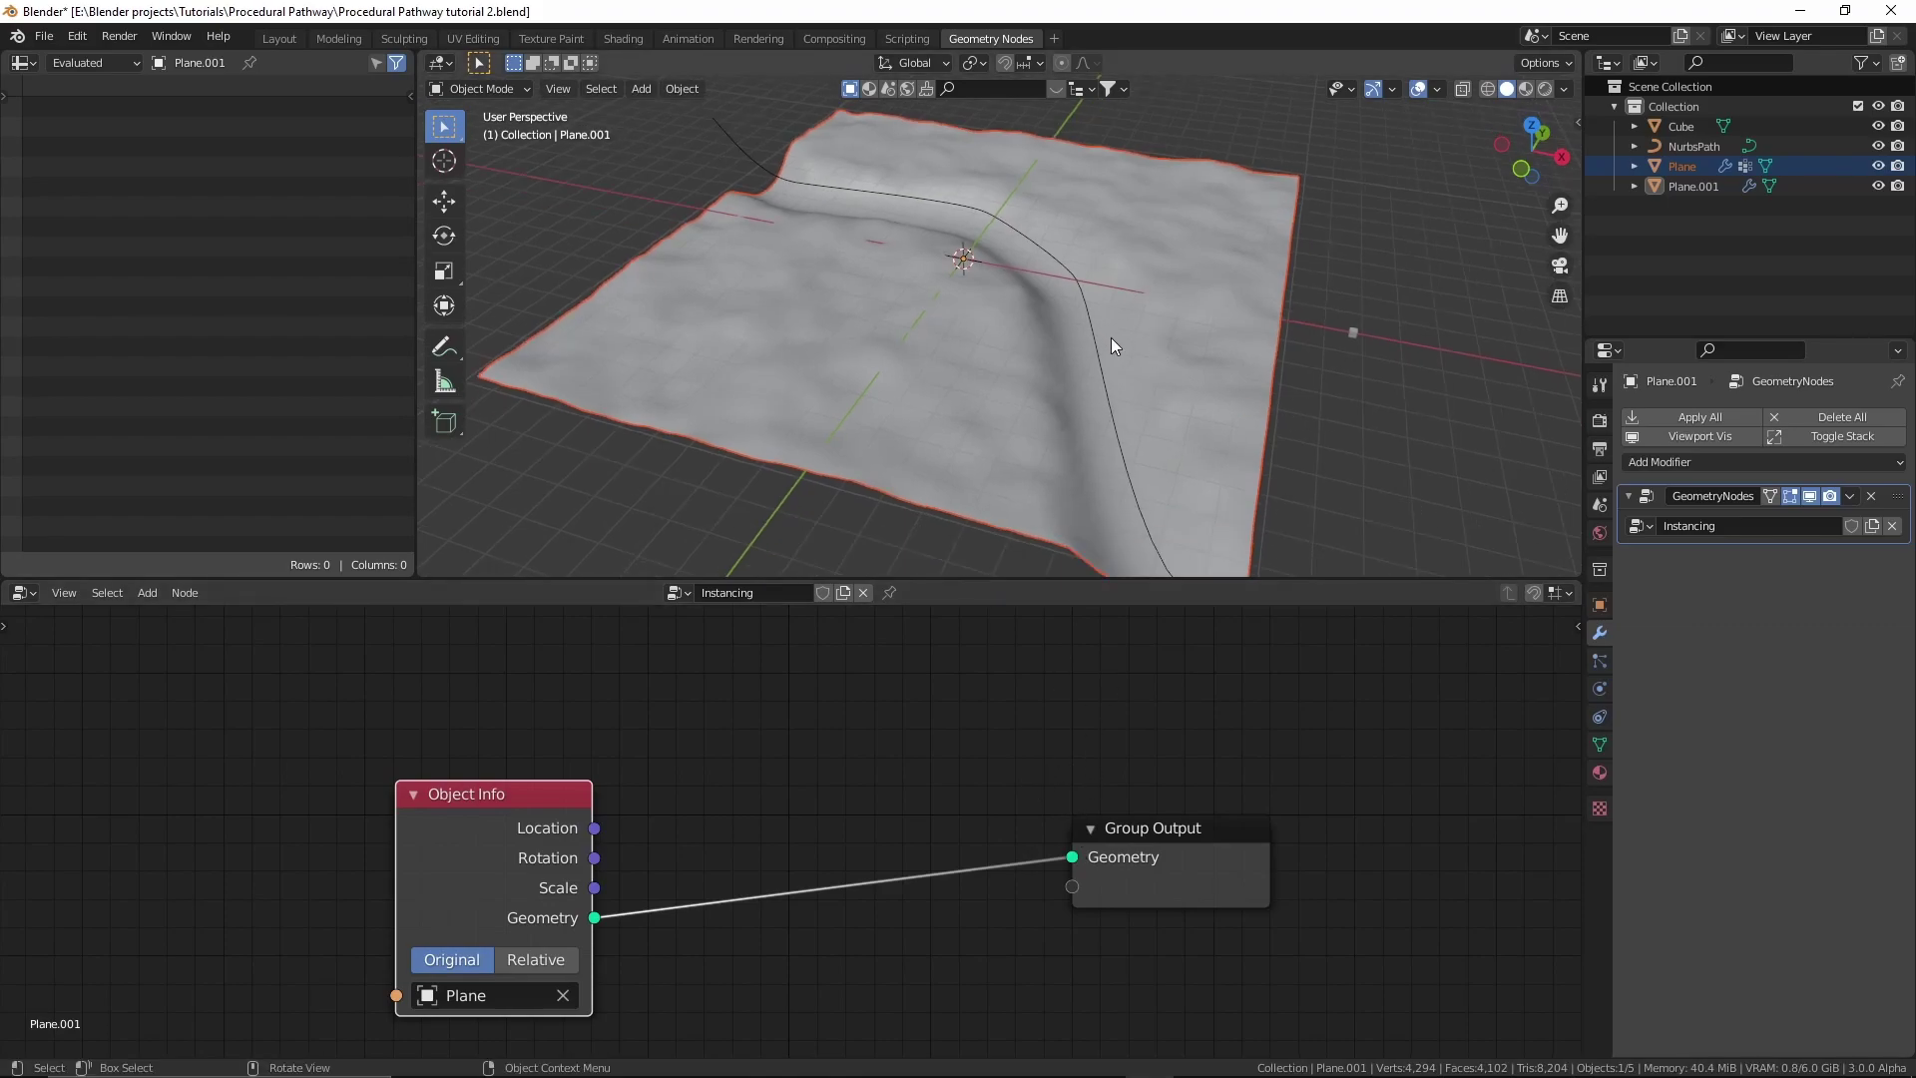
pyautogui.press('g')
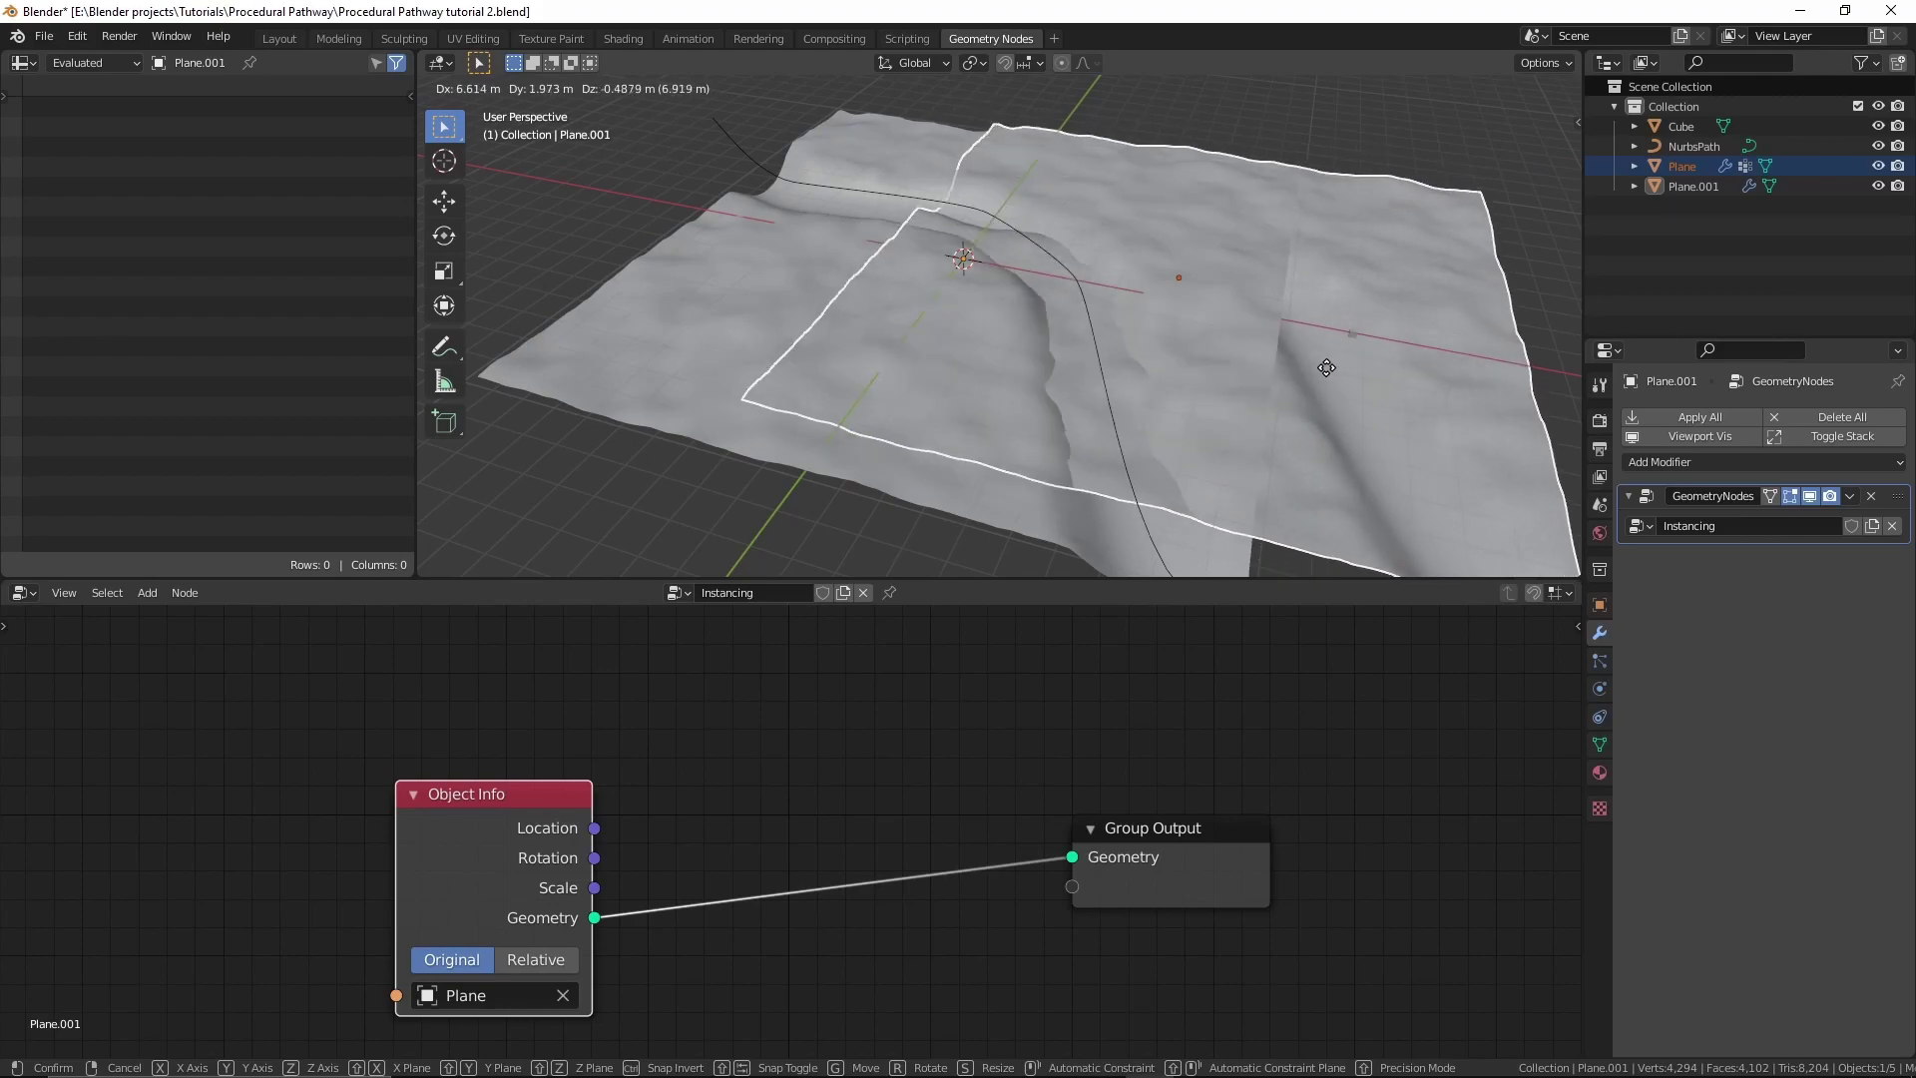
pyautogui.rightClick(1198, 340)
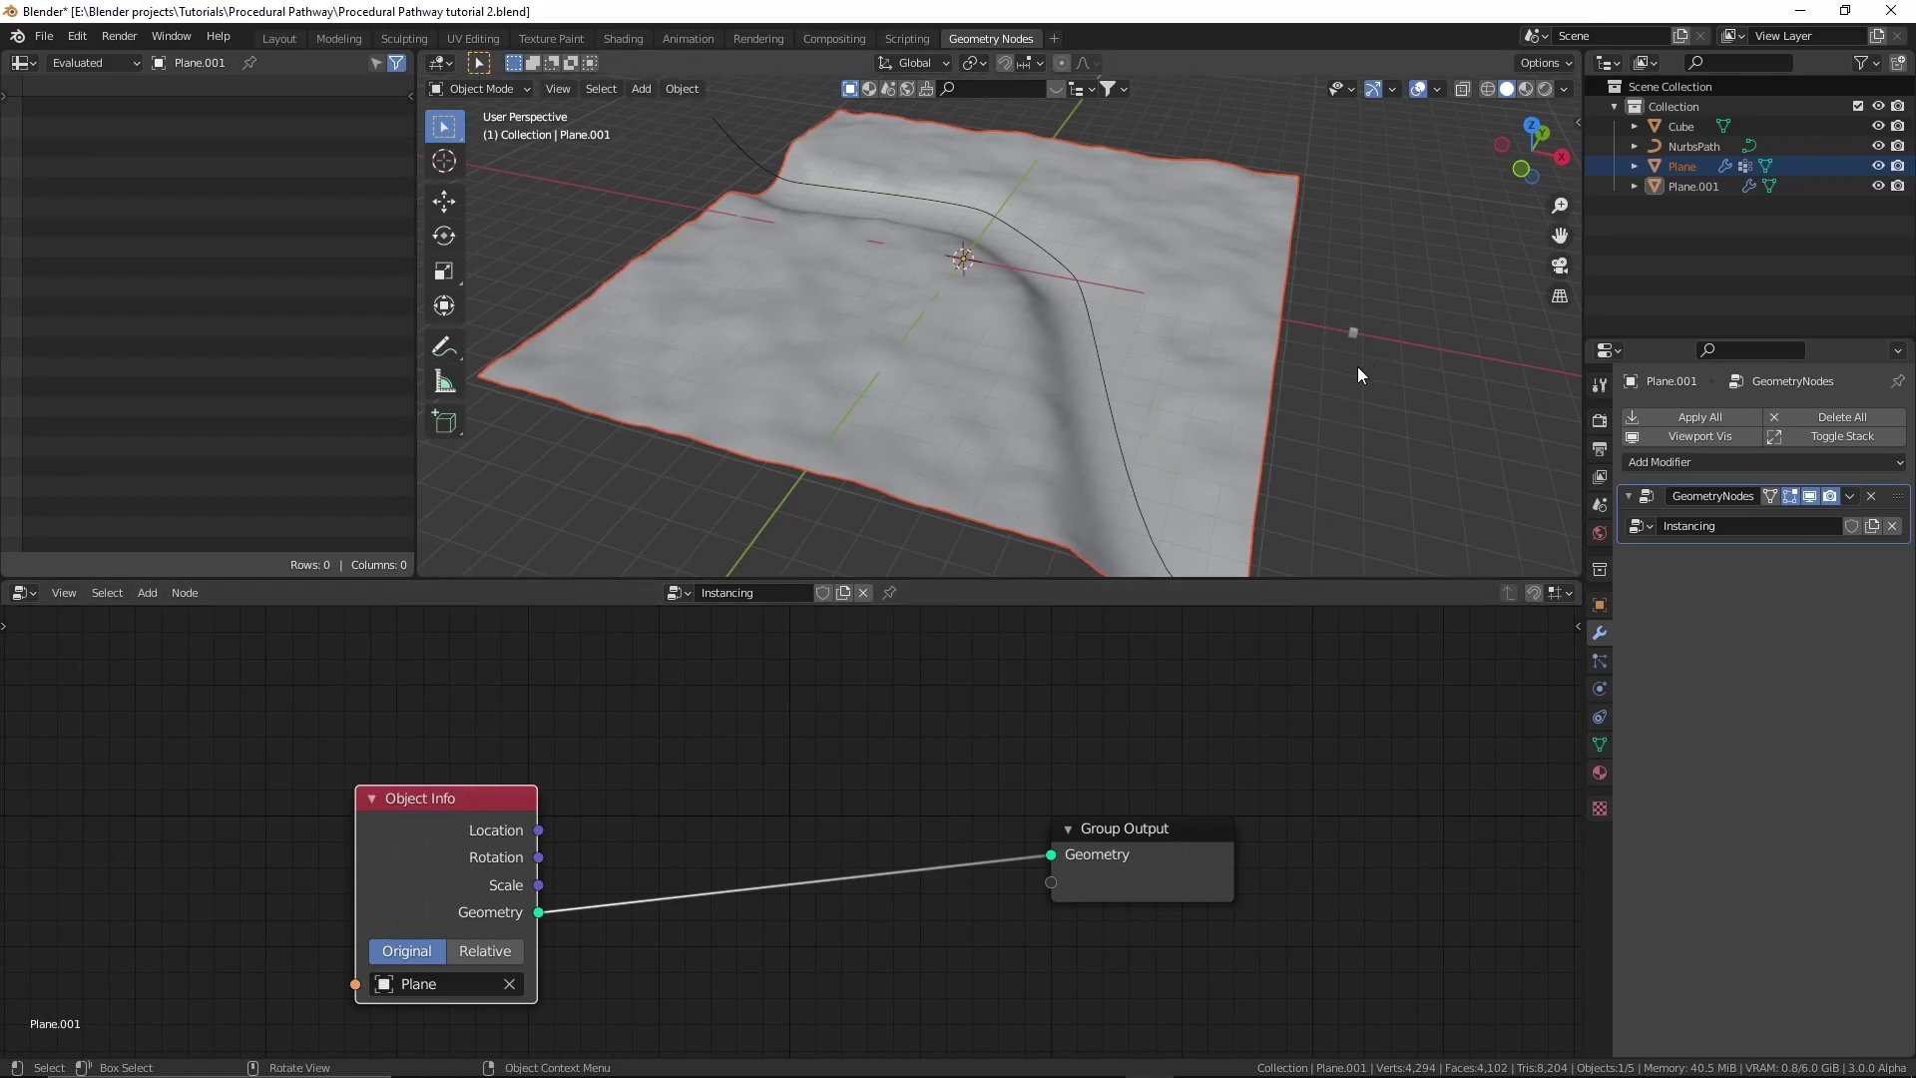
# Insert a Point Distribute node between the Object Info and Group Output nodes.
pyautogui.hotkey('shift', 'a')
pyautogui.click(555, 511)
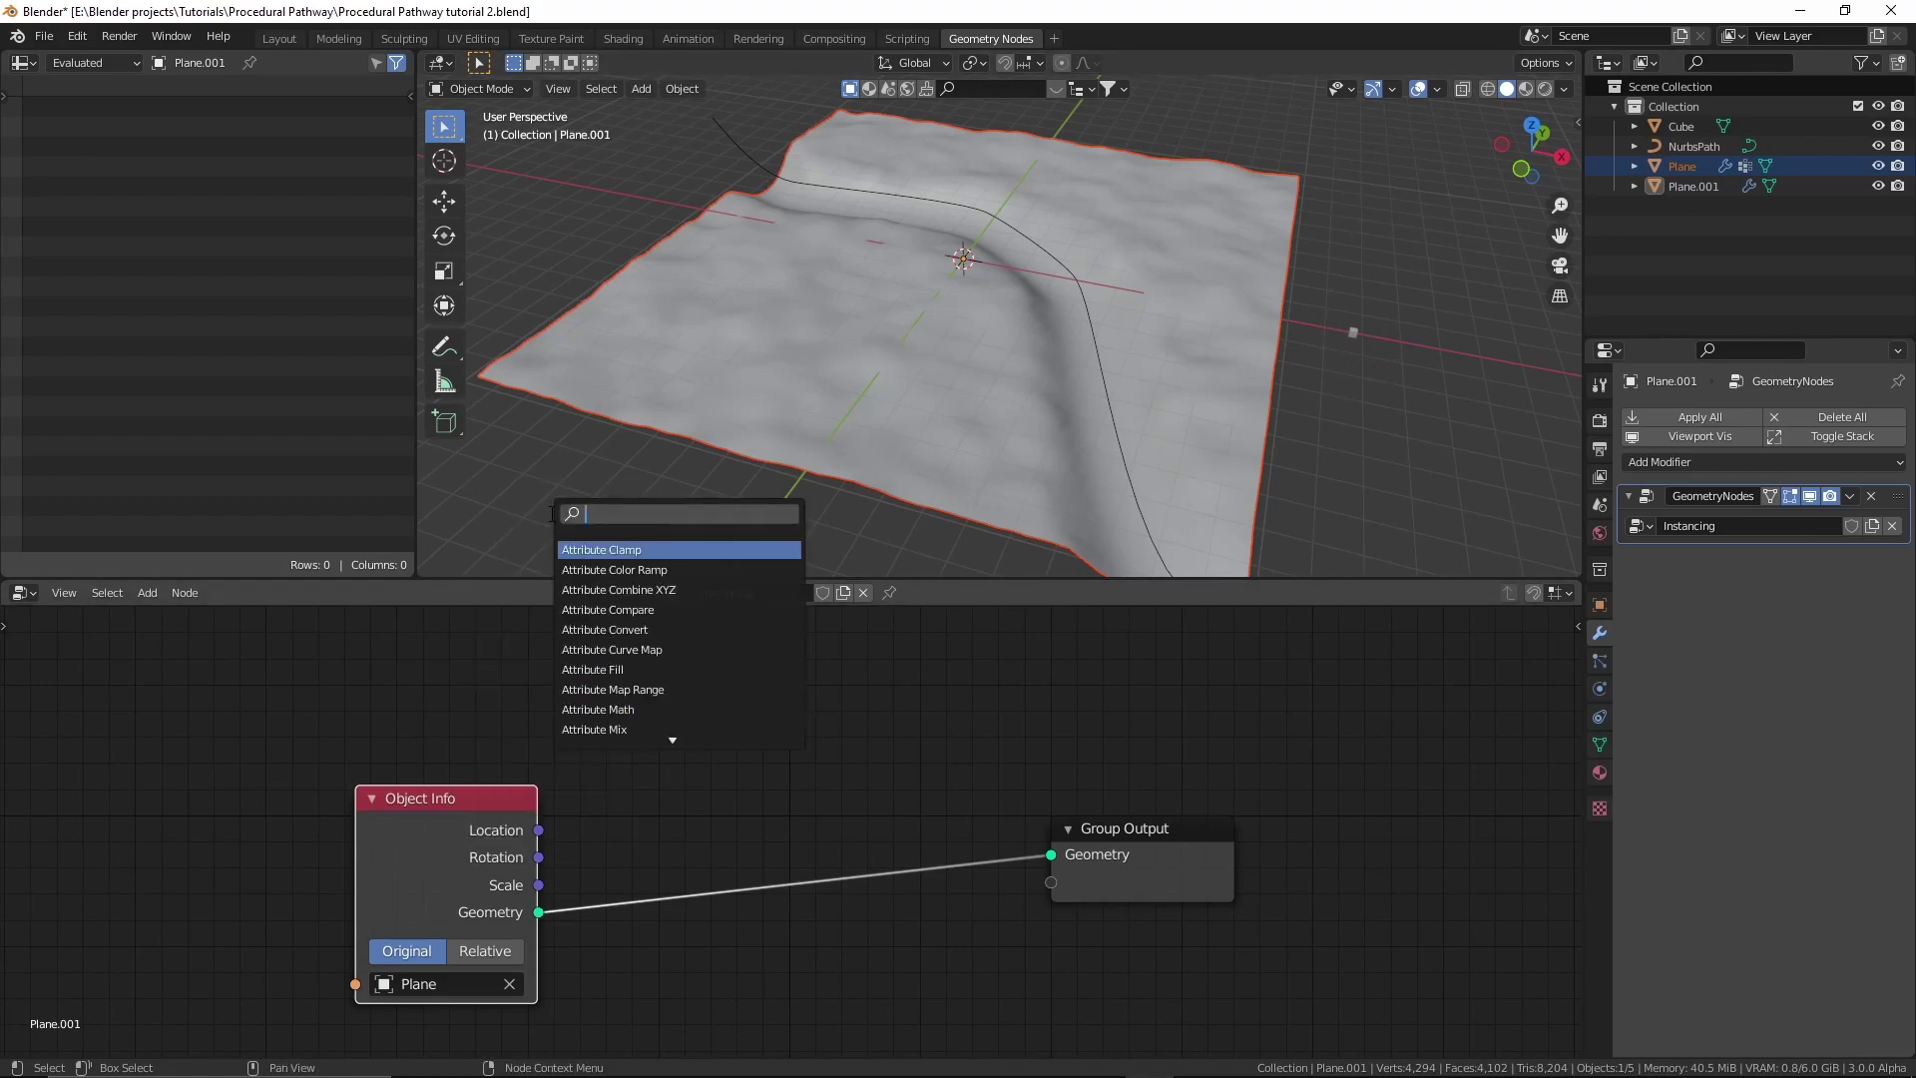
pyautogui.write('point dis')
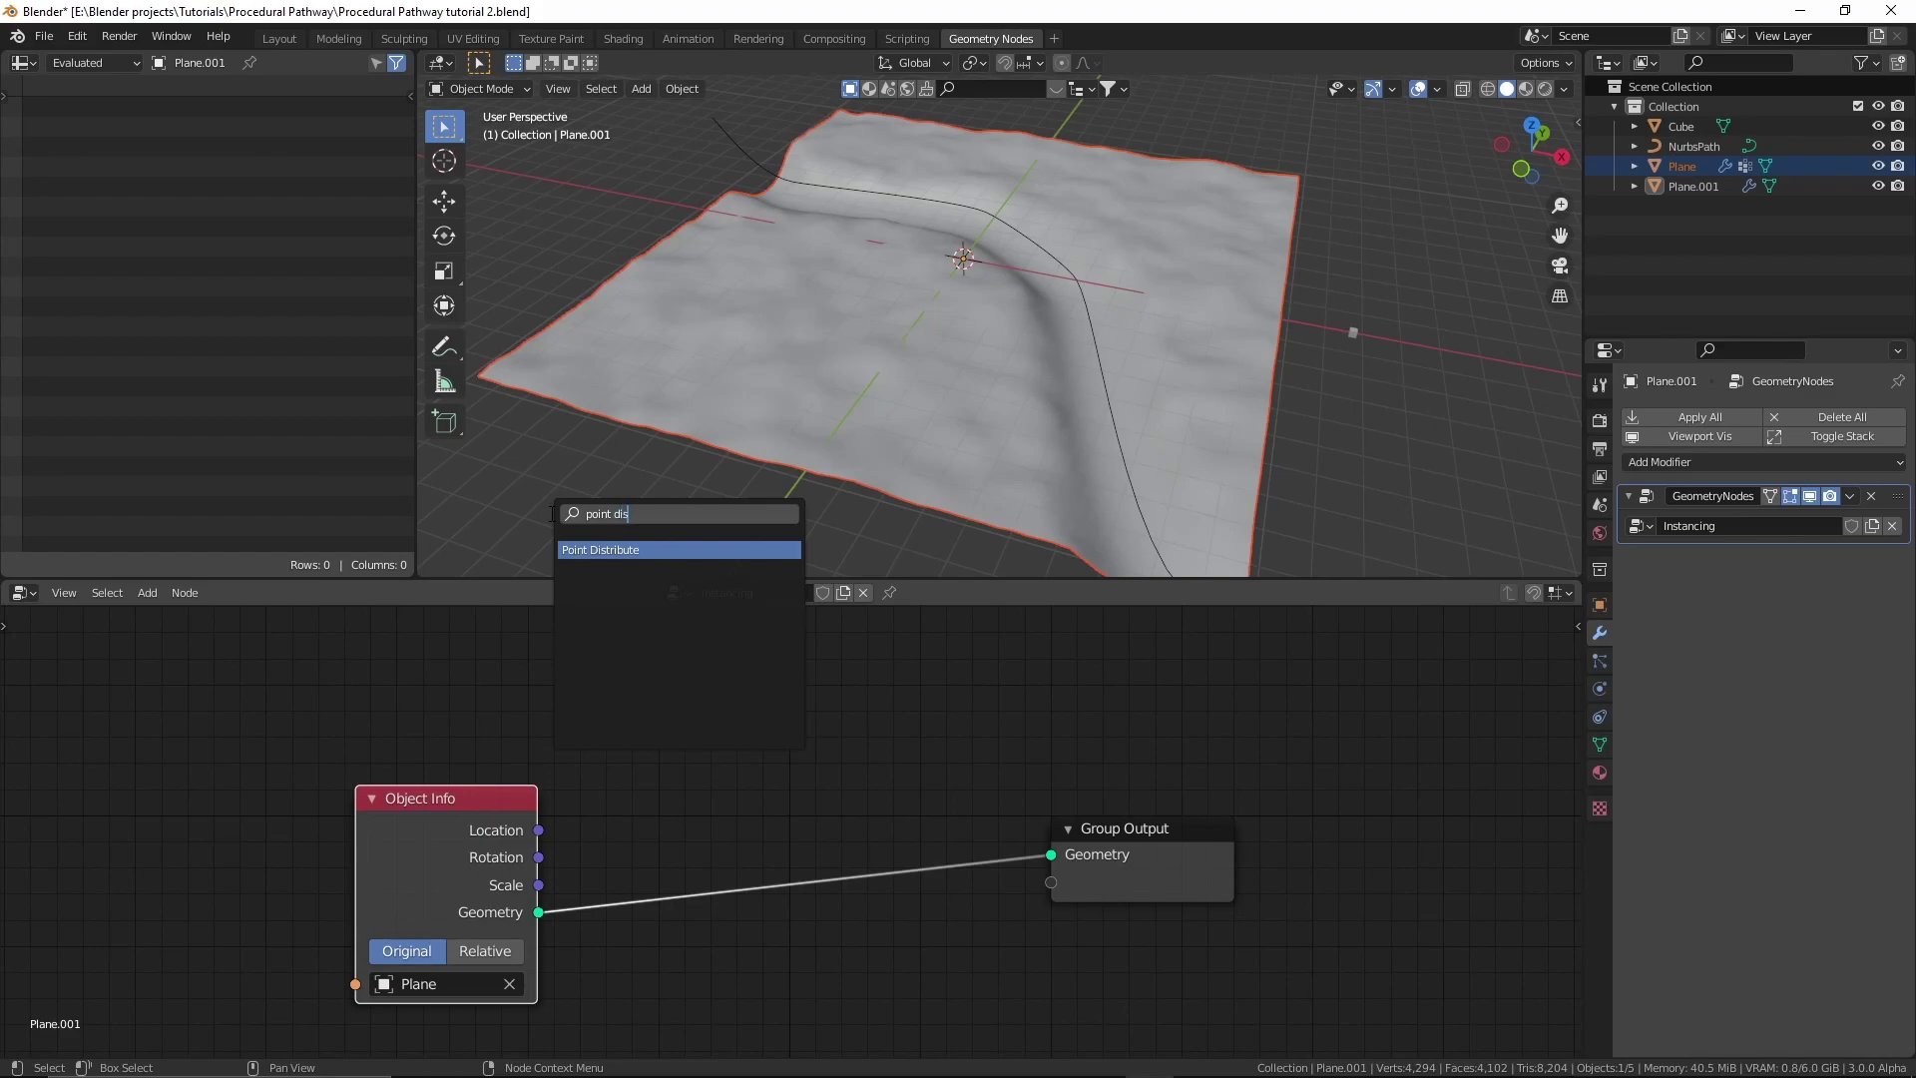
pyautogui.write('trub')
pyautogui.press('Return')
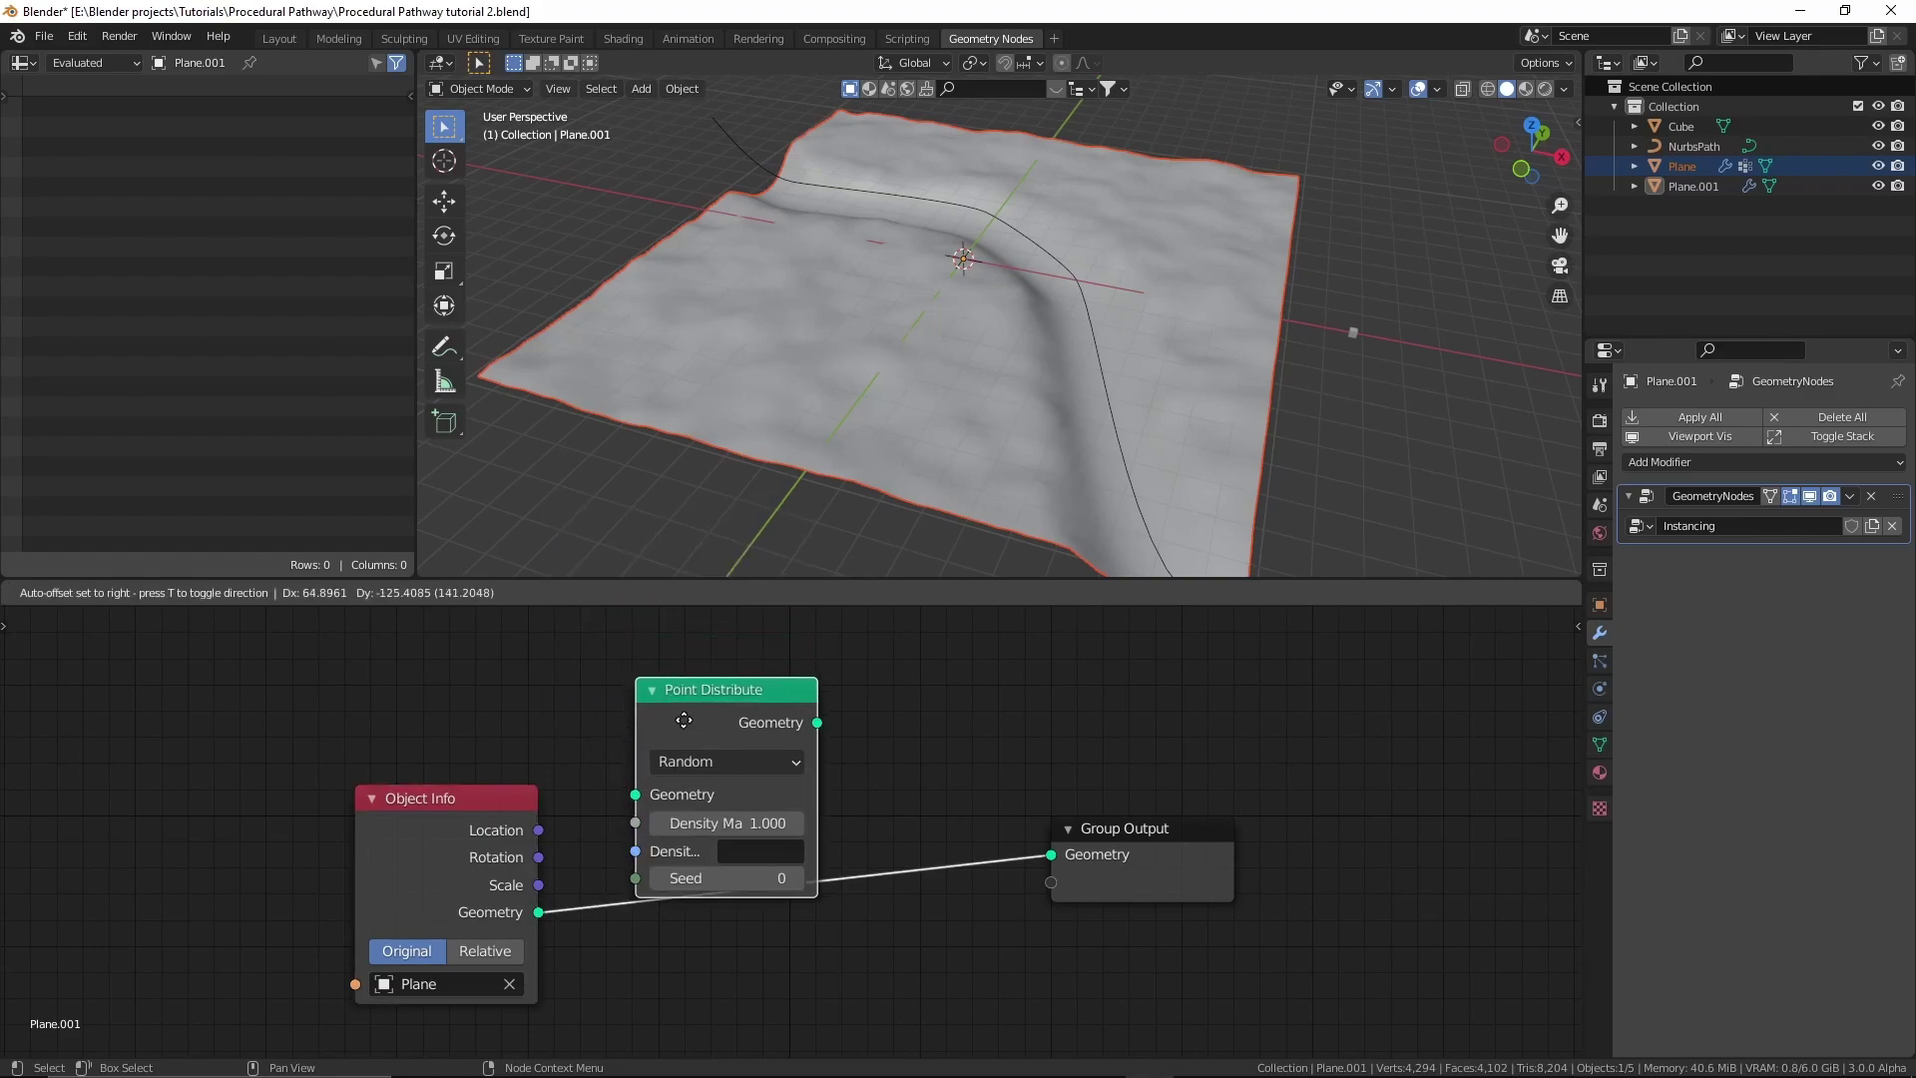
pyautogui.click(614, 781)
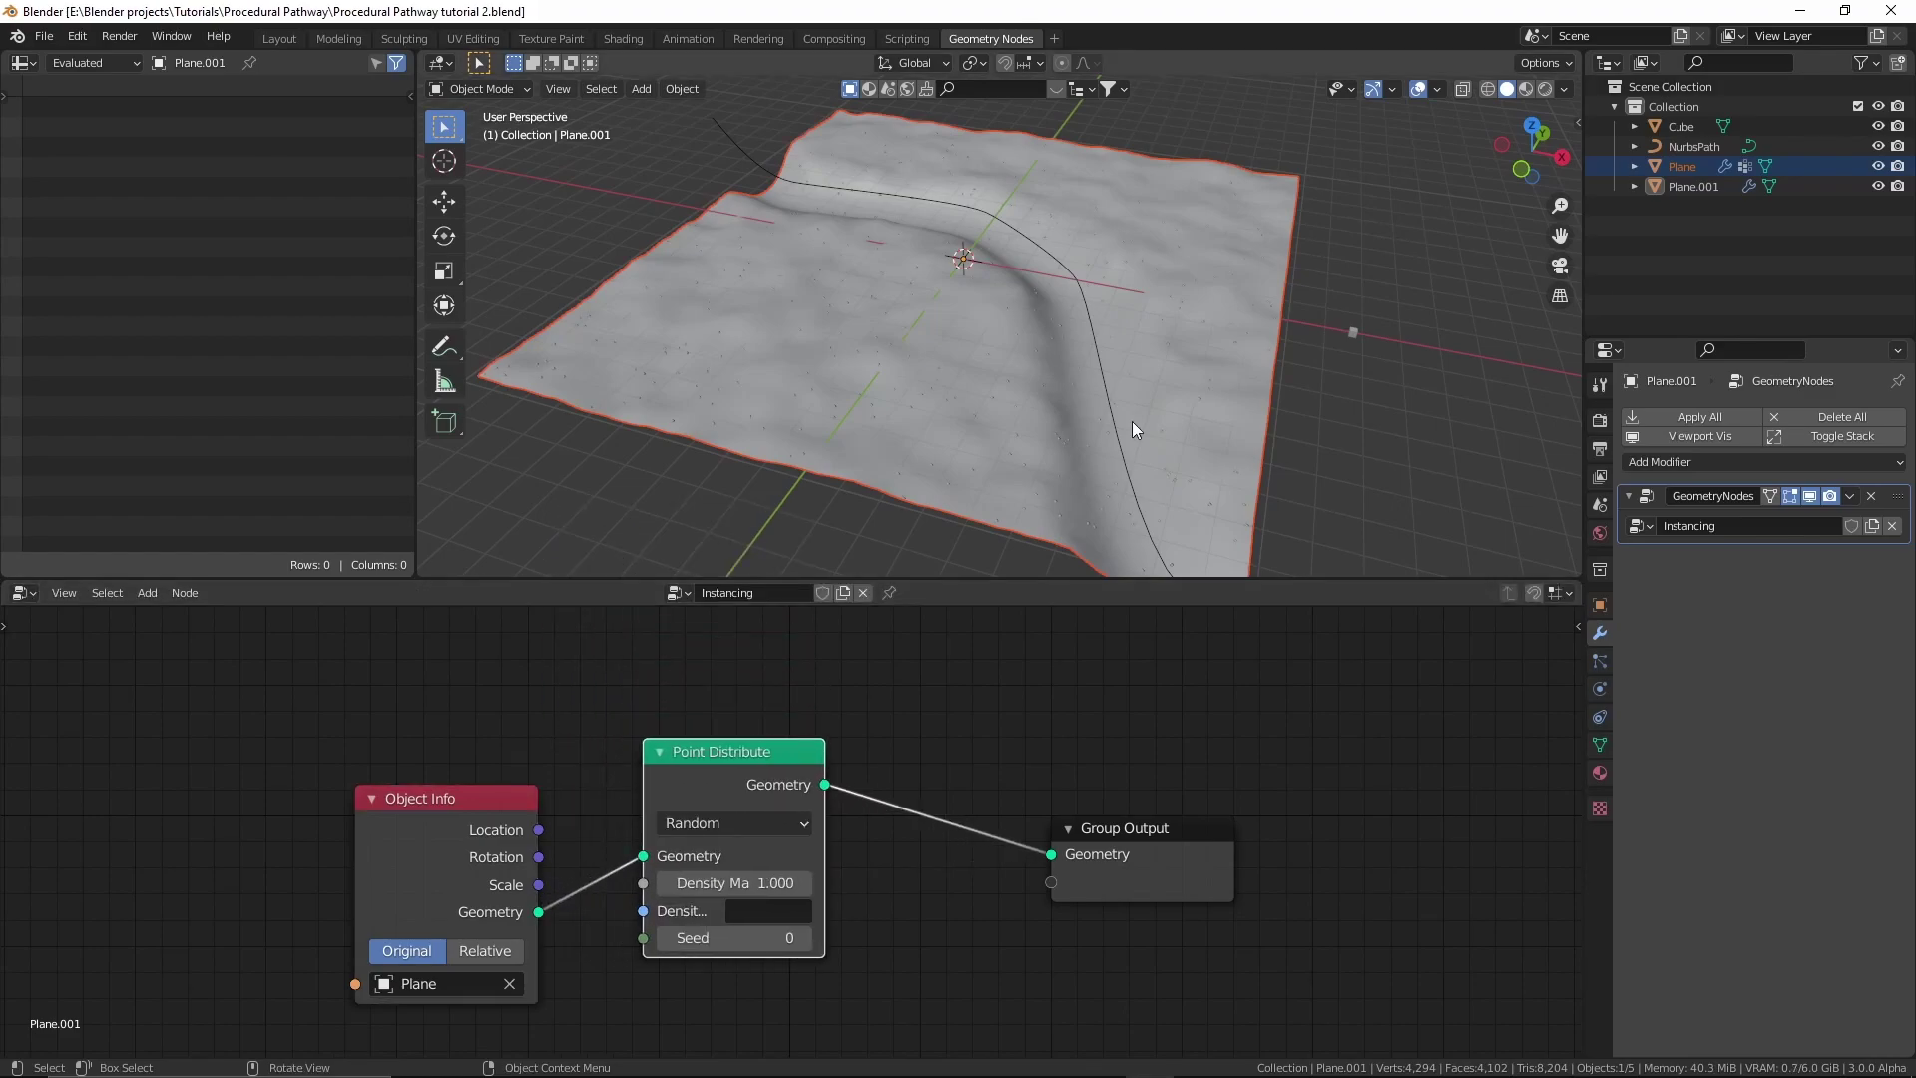
pyautogui.scroll(6, 1131, 421)
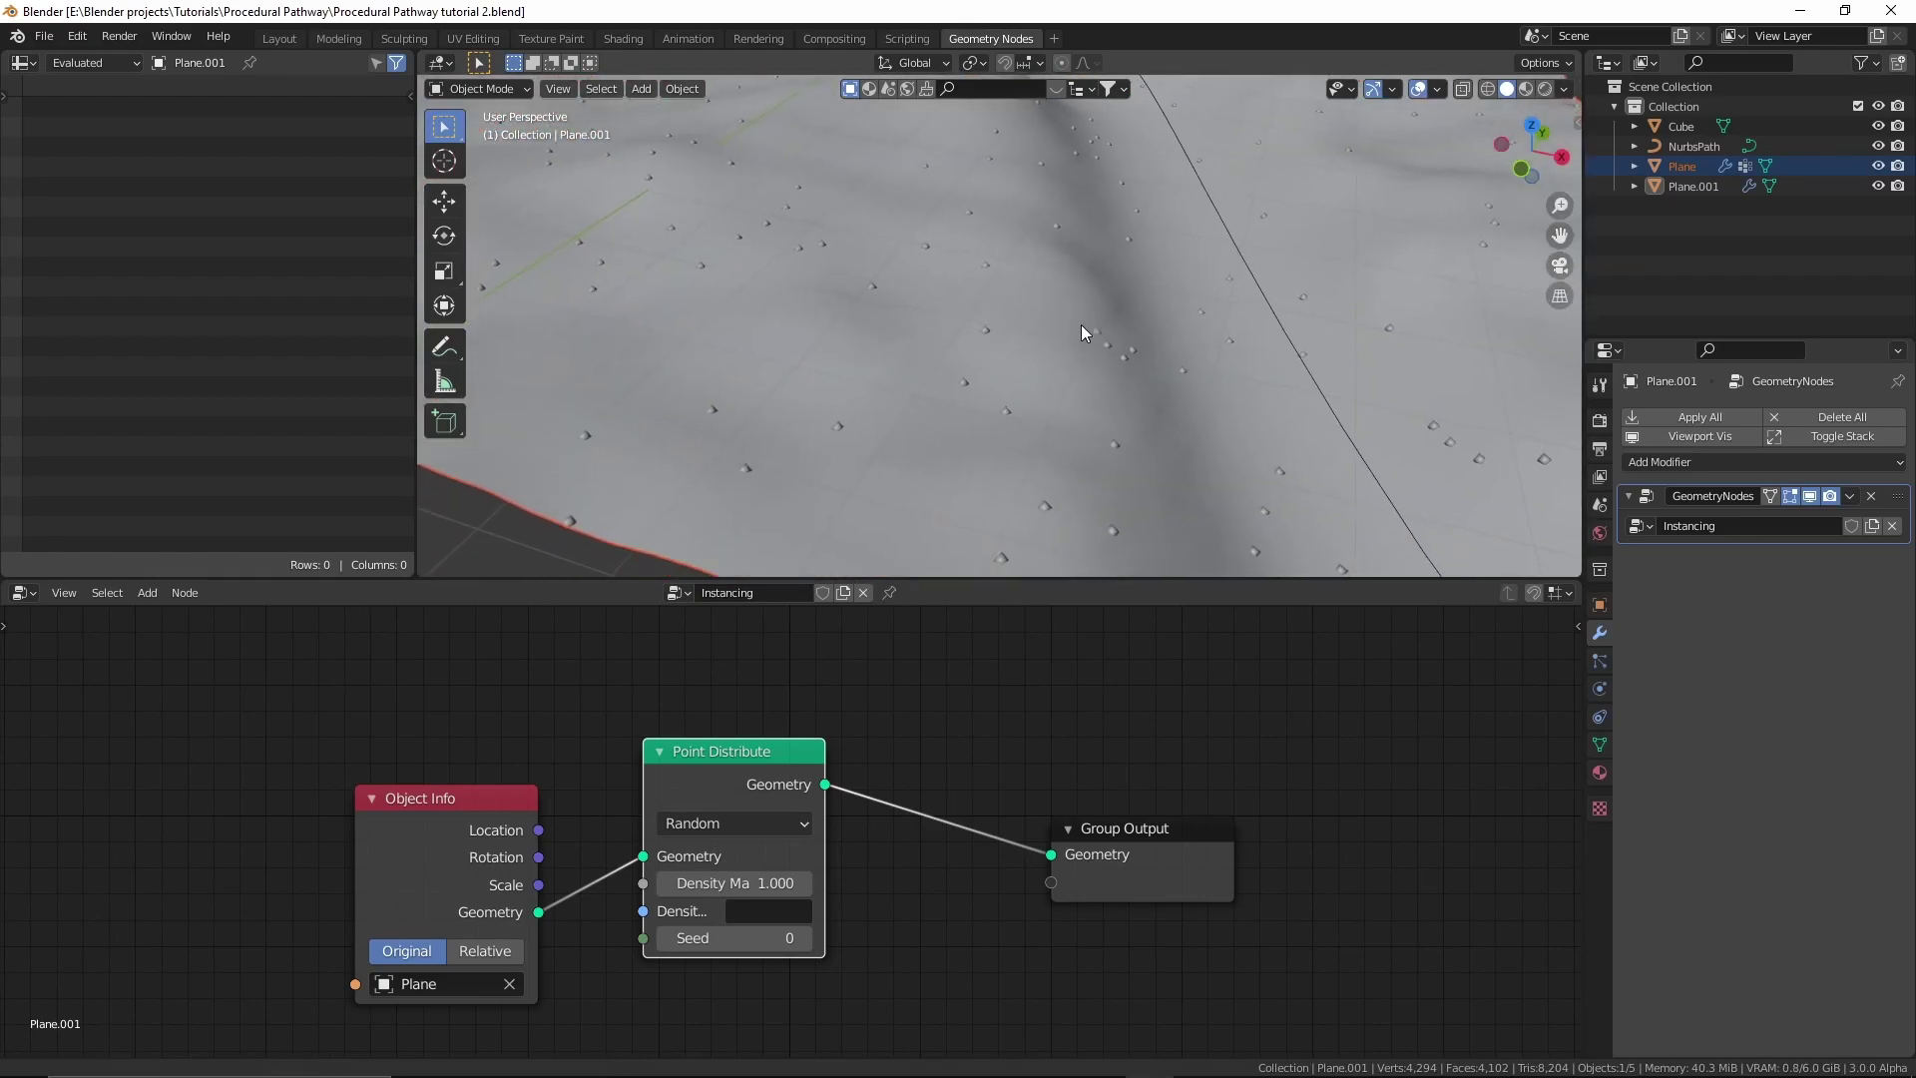
pyautogui.moveTo(1081, 325); pyautogui.dragTo(1016, 435, button='middle')
pyautogui.scroll(-5, 1046, 381)
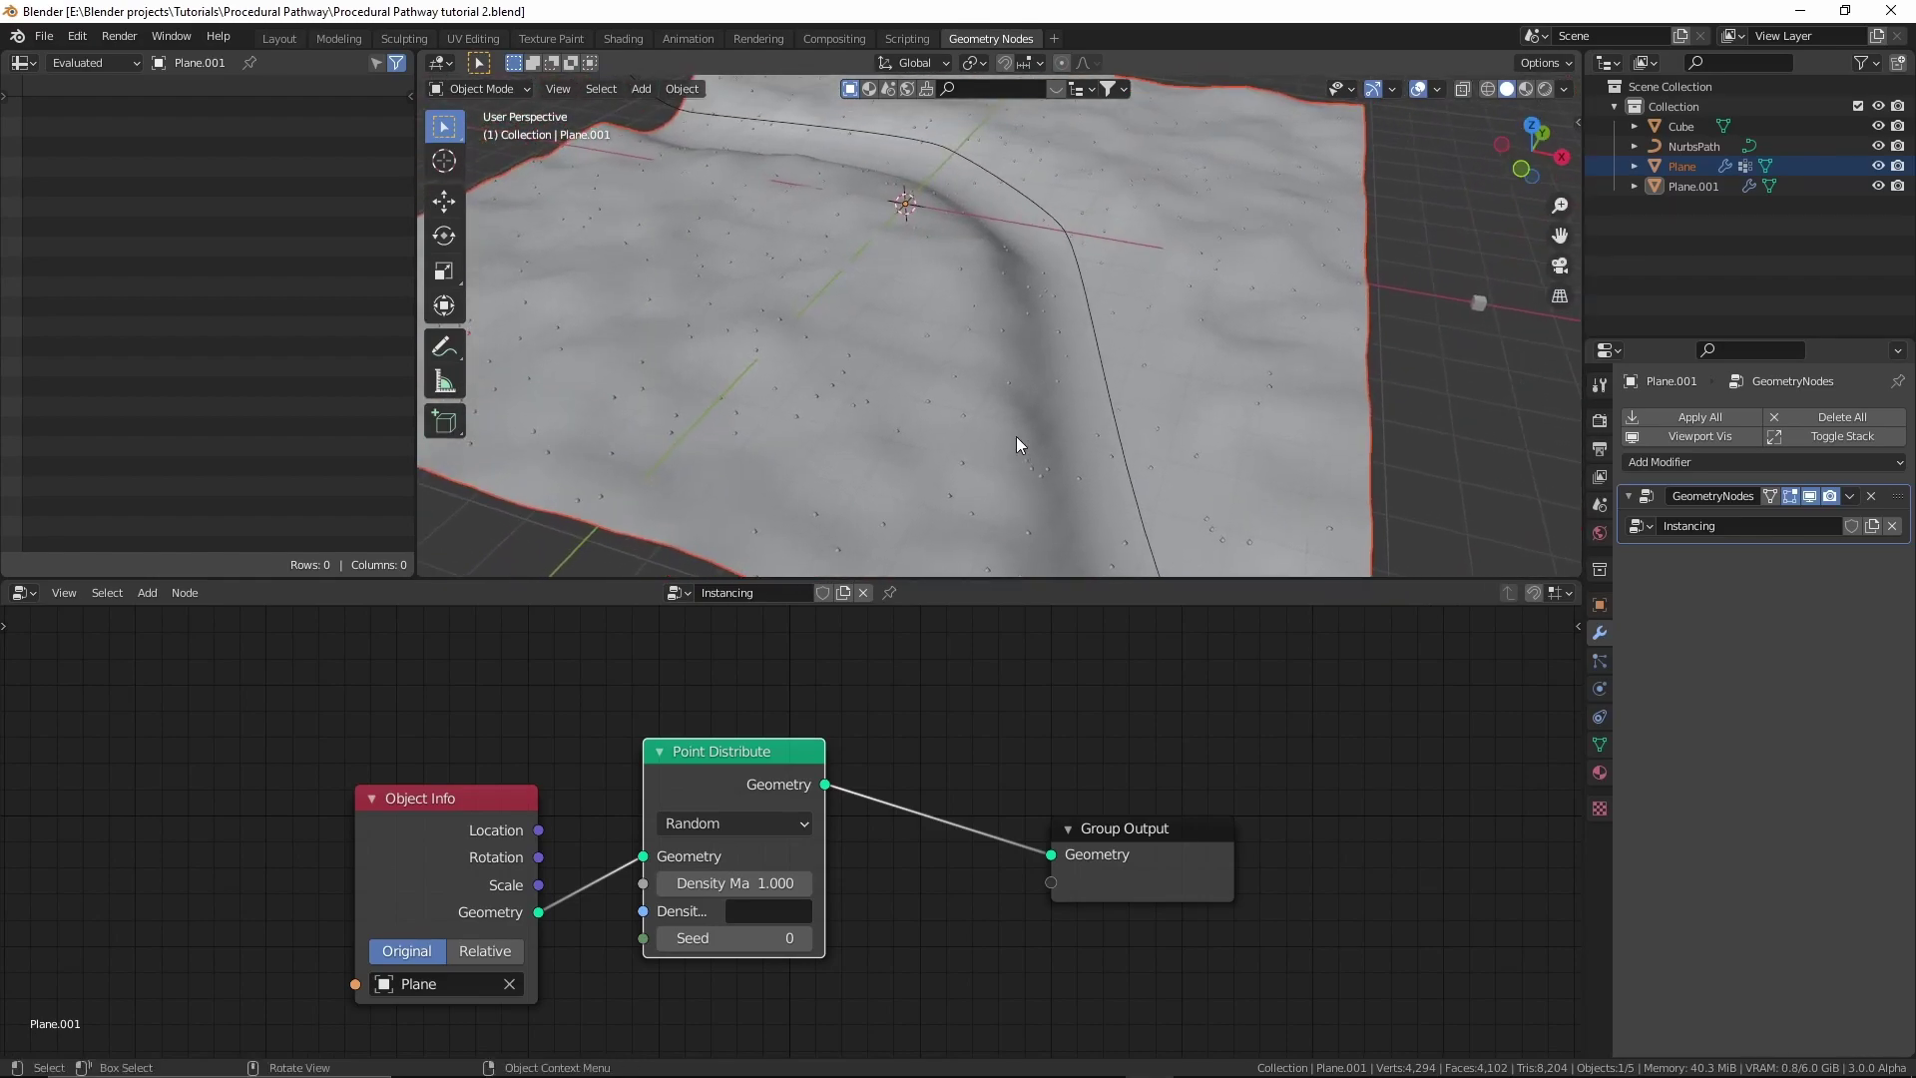
# Try moving the terrain plane to see whether the distributed points follow it.
pyautogui.click(943, 306)
pyautogui.moveTo(943, 303); pyautogui.dragTo(1021, 259, button='middle')
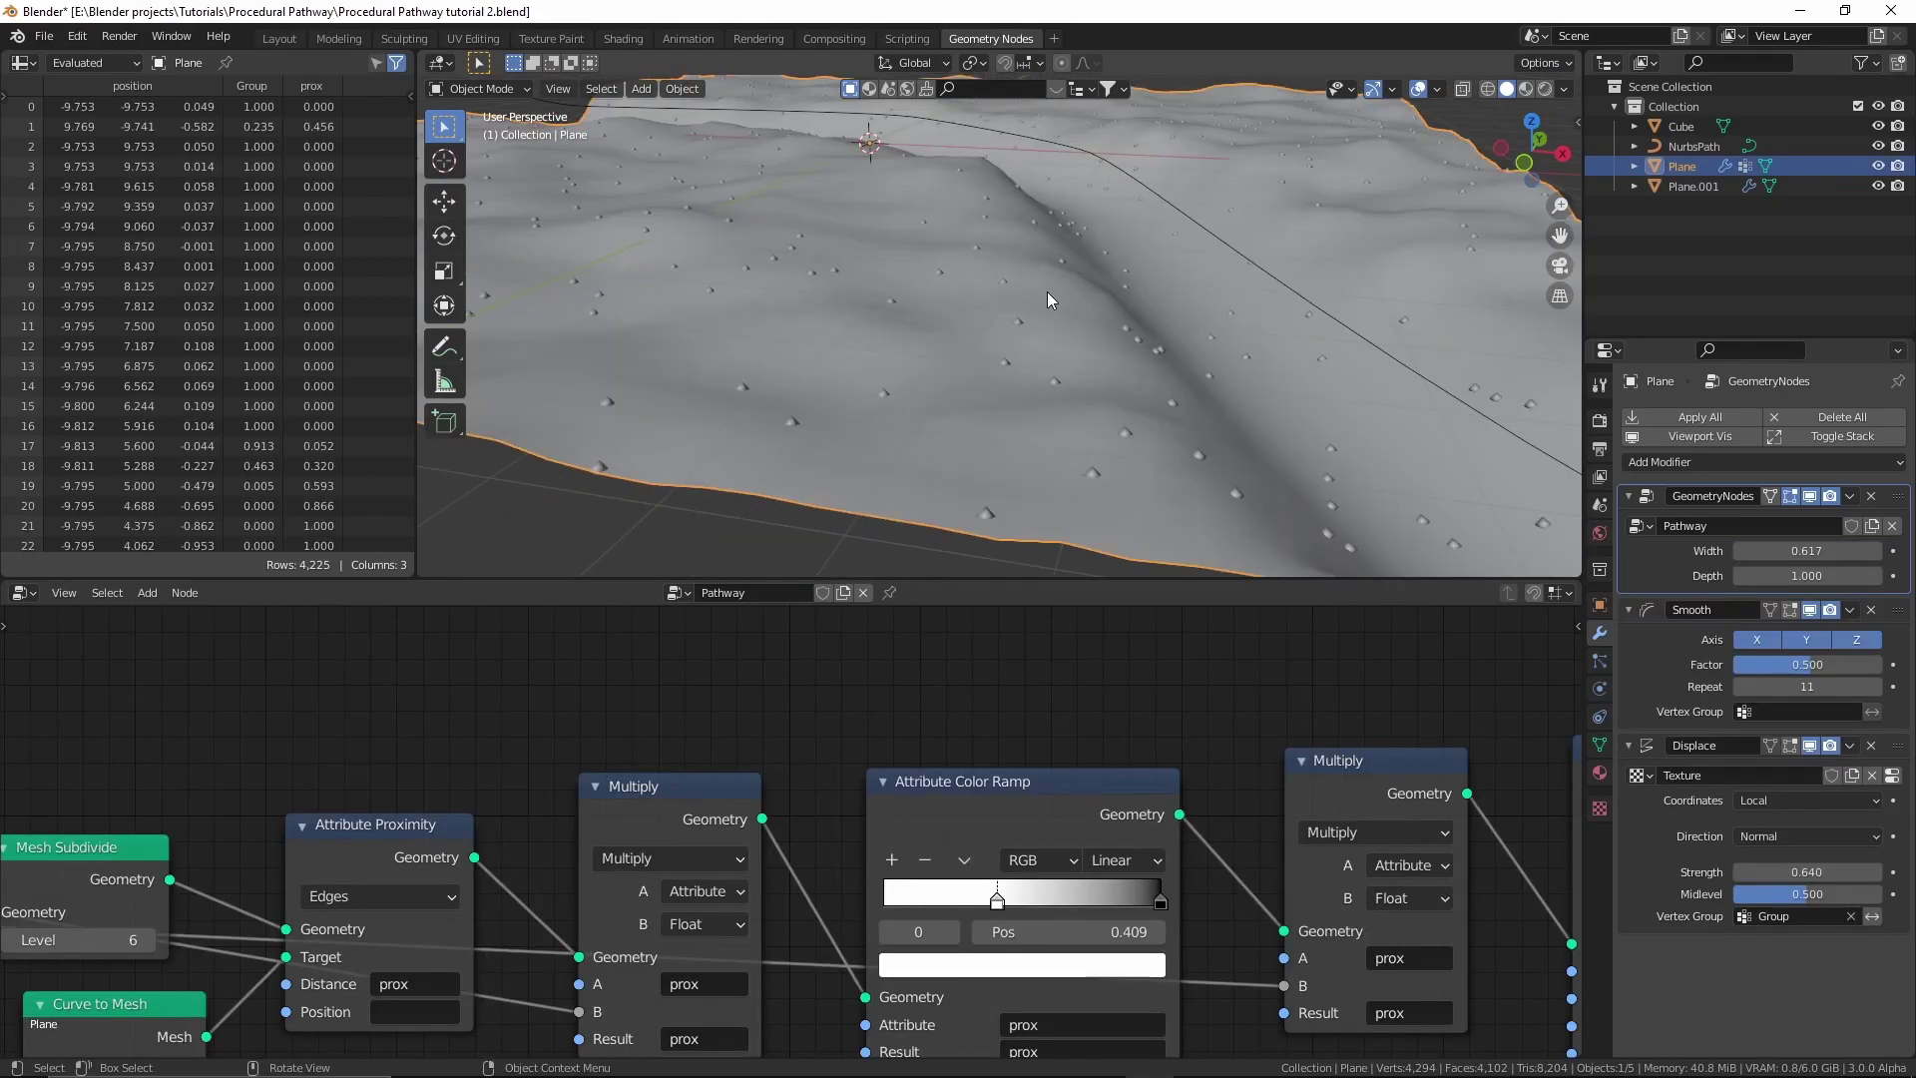
pyautogui.press('g')
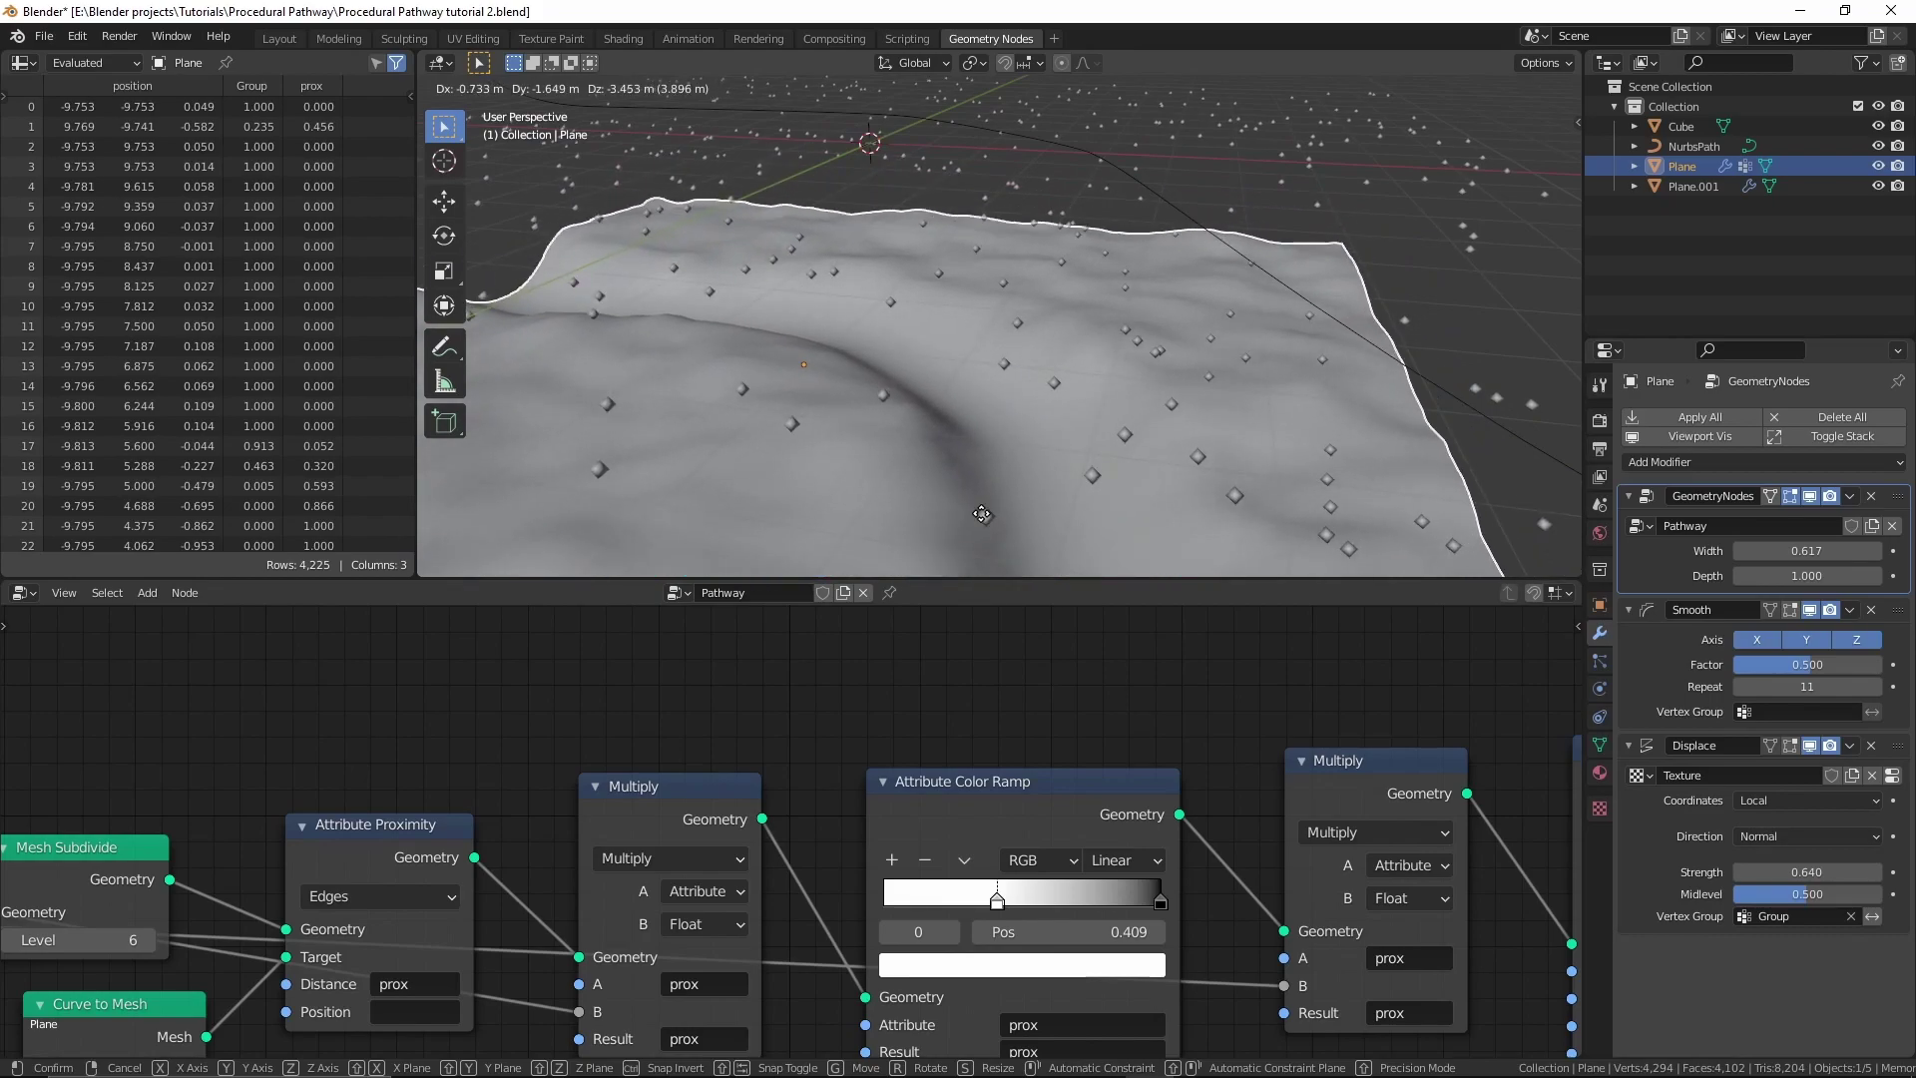
pyautogui.rightClick(886, 350)
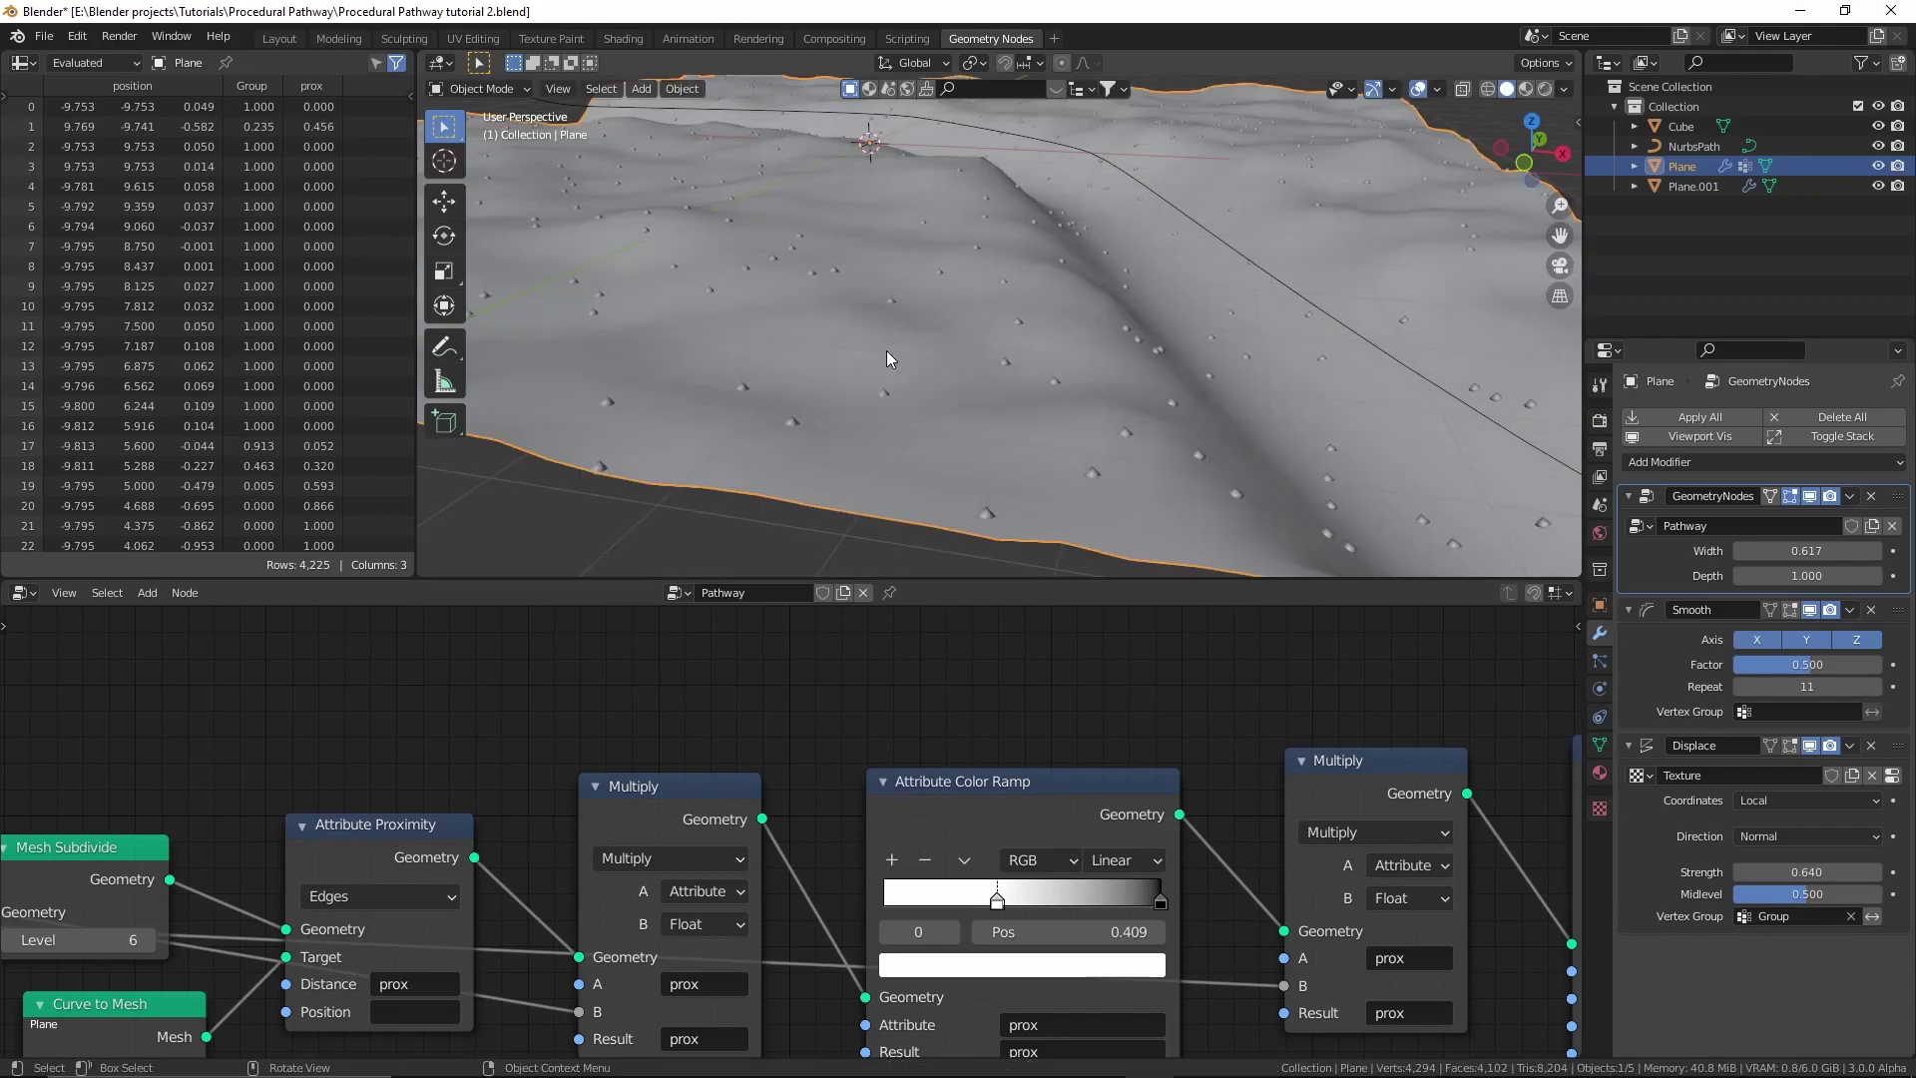
pyautogui.moveTo(886, 351); pyautogui.dragTo(1191, 273, button='middle')
# Select Plane.001 again and save the file.
pyautogui.click(1680, 186)
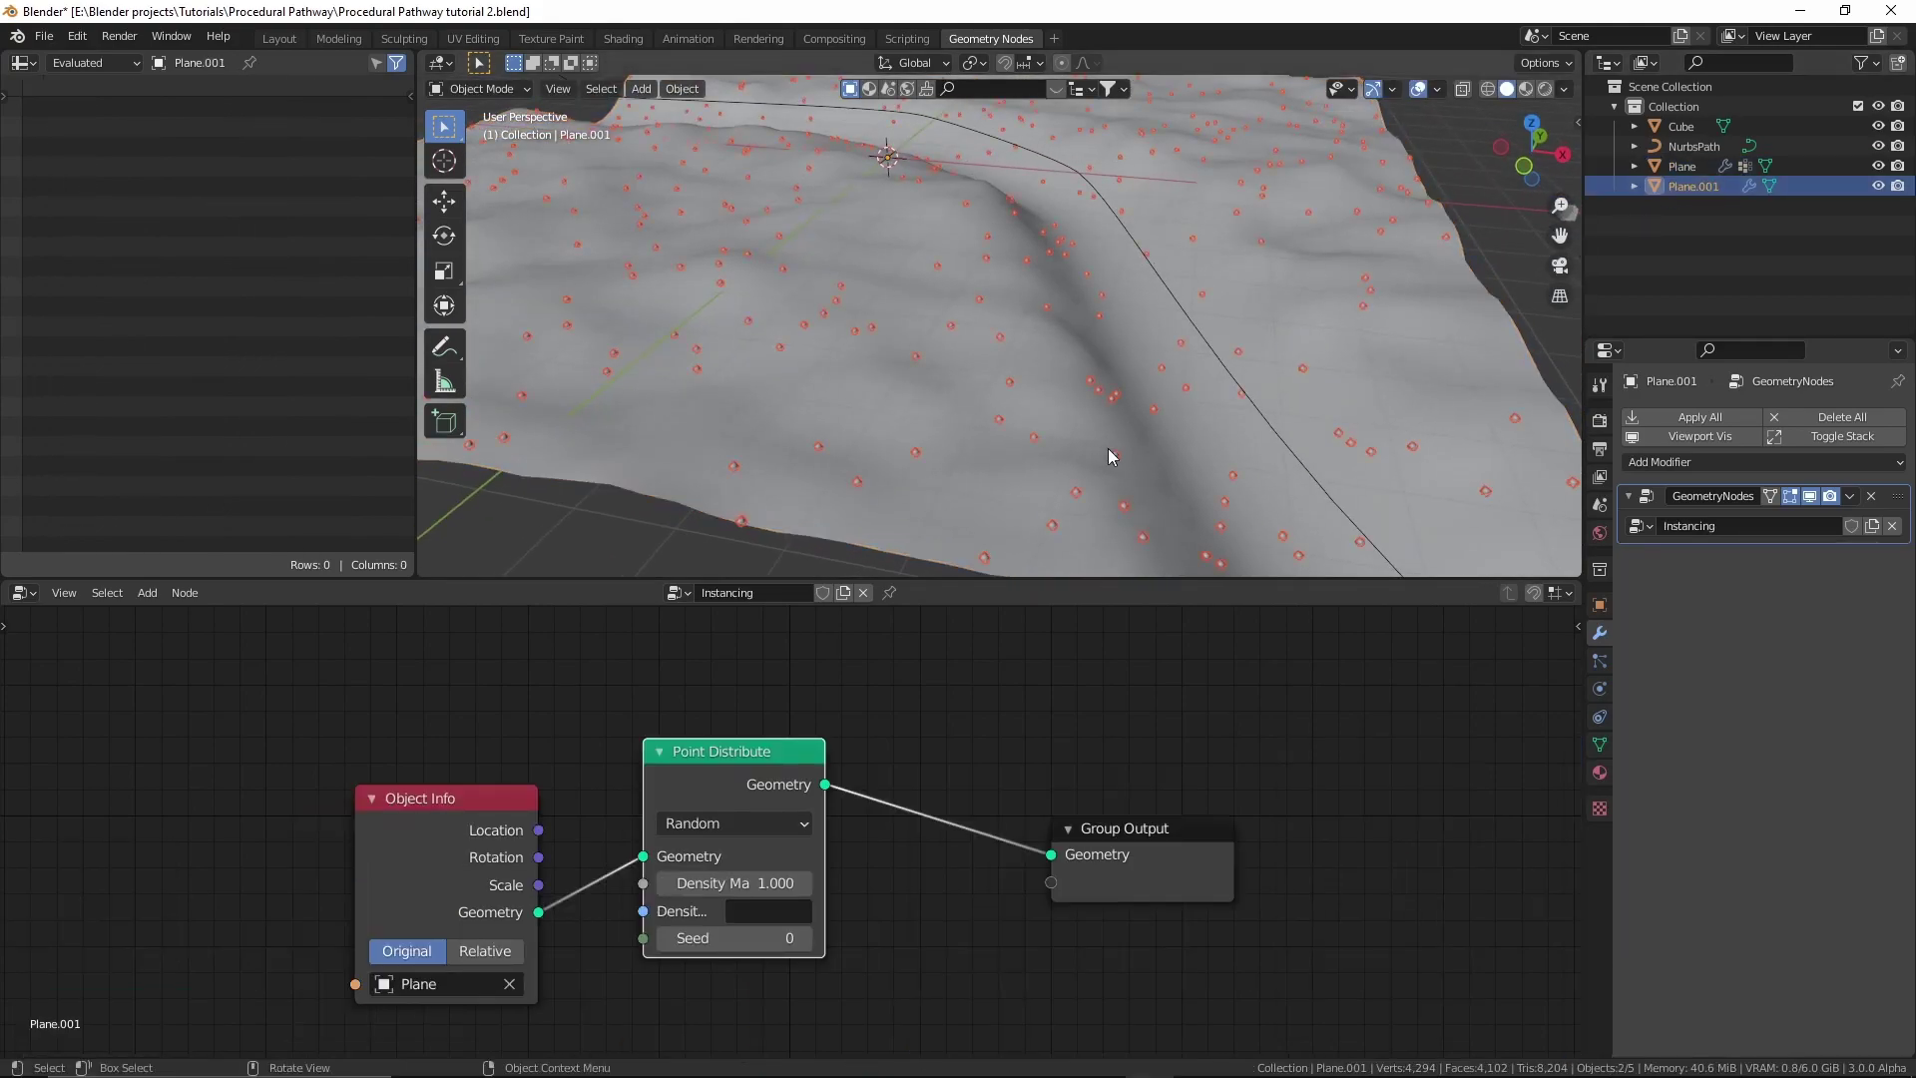
pyautogui.keyDown('ctrl'); pyautogui.hscroll(-3, 505, 889); pyautogui.keyUp('ctrl')
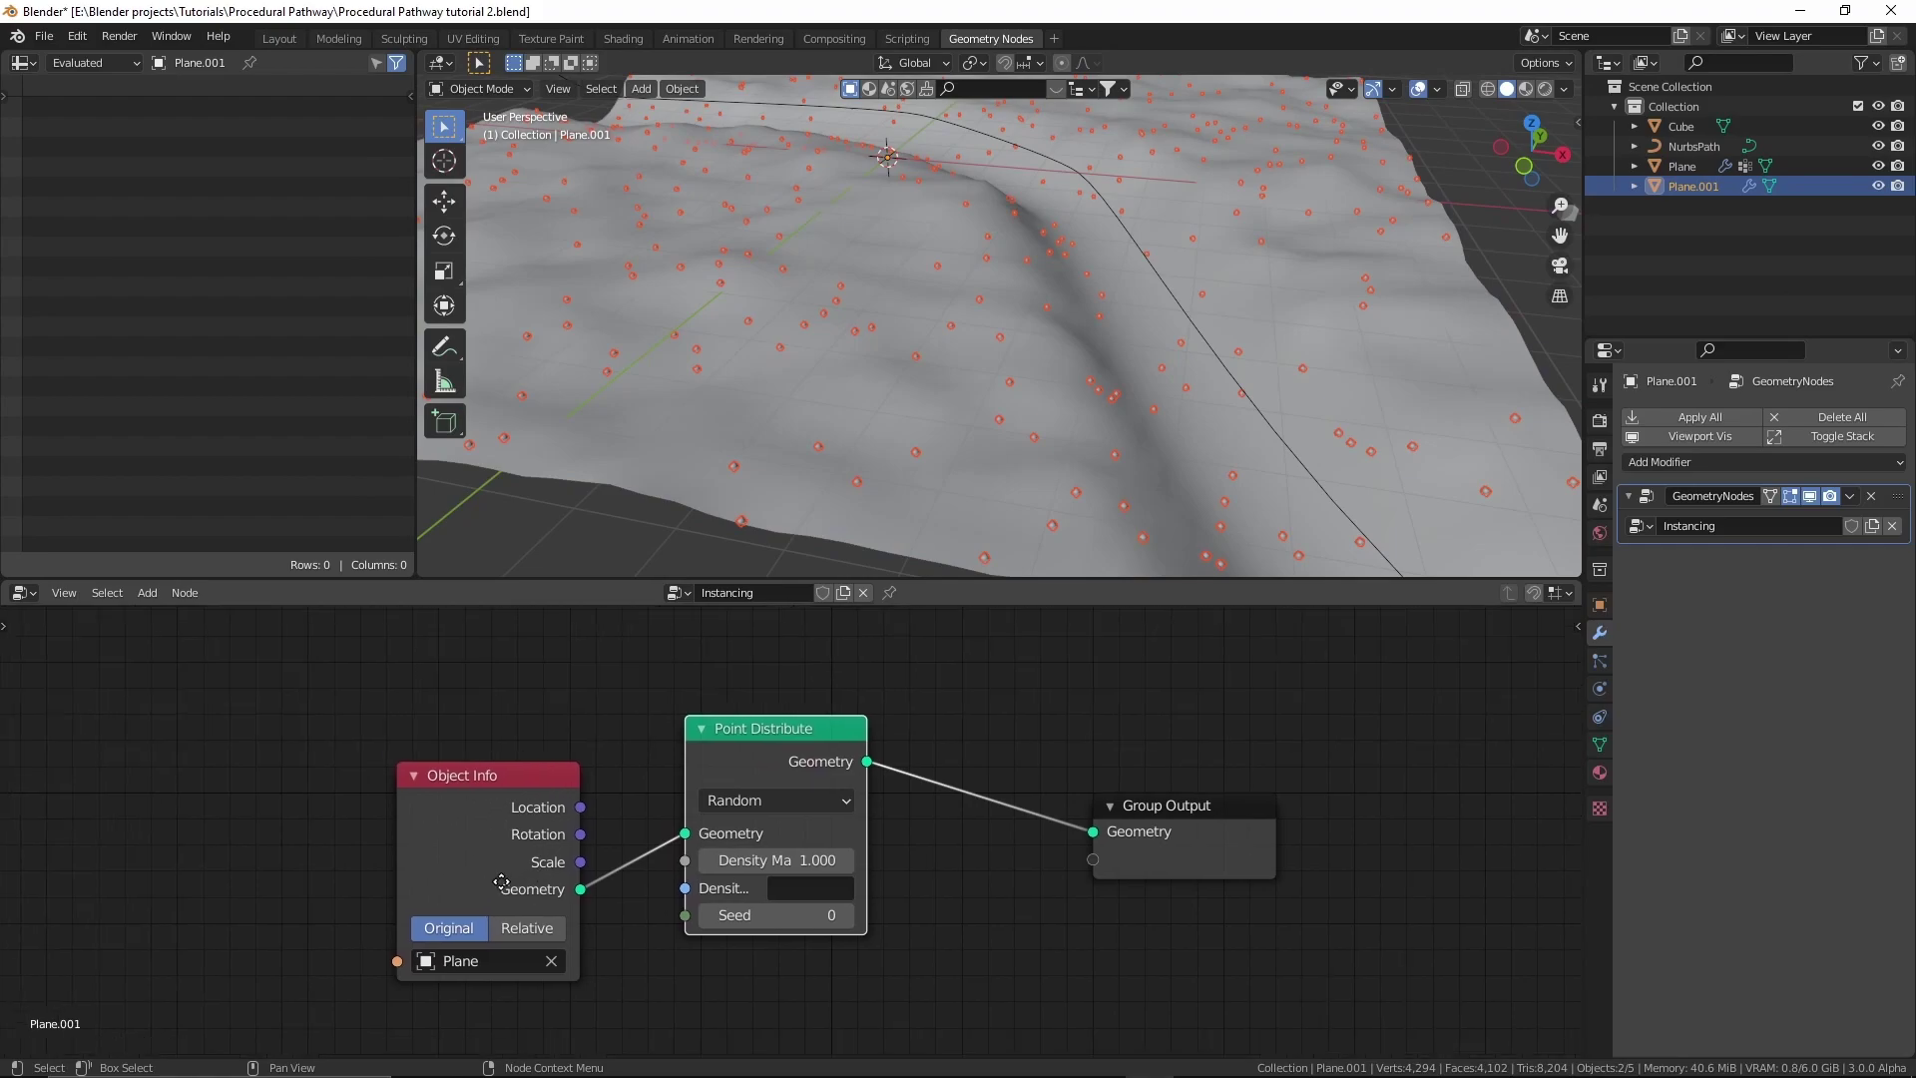
pyautogui.hotkey('ctrl', 's')
pyautogui.scroll(-2, 787, 298)
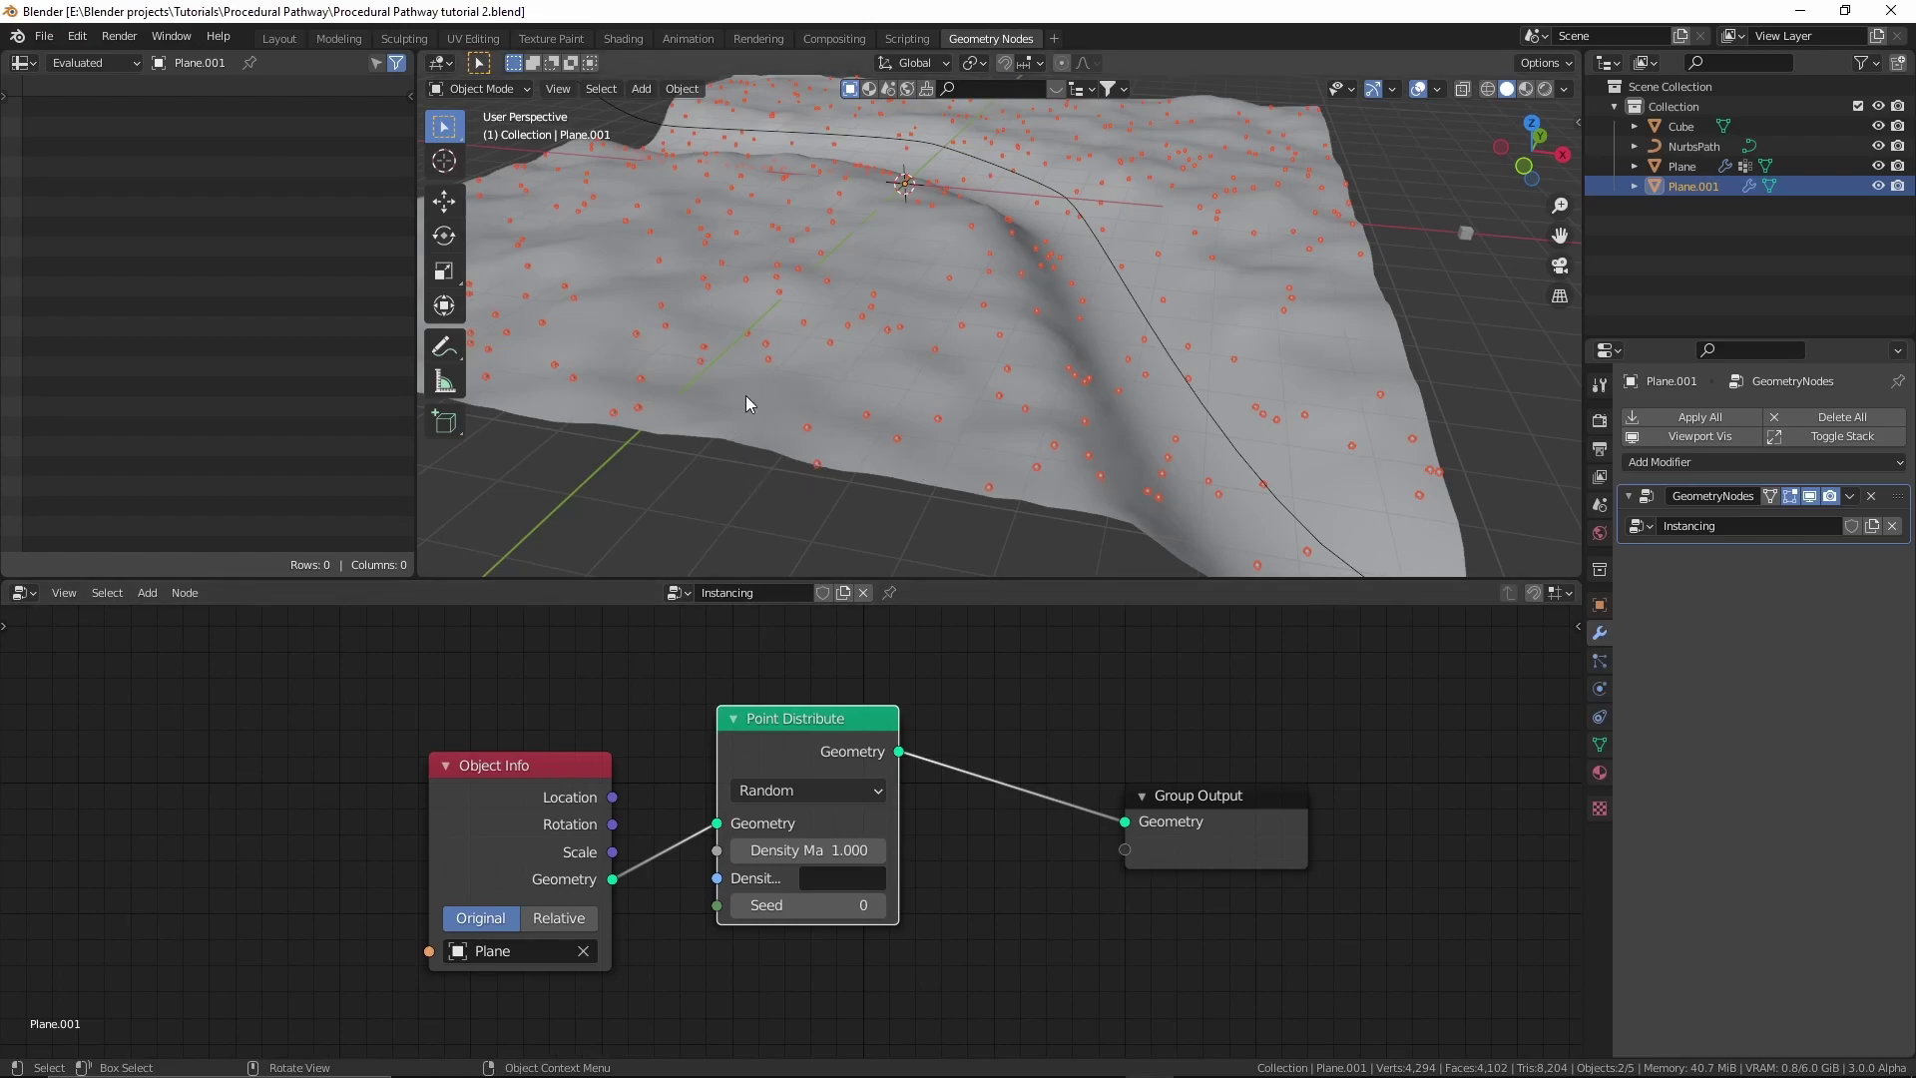
# Try moving the terrain plane and applying its location to realign the points, and undo the change.
pyautogui.click(805, 393)
pyautogui.press('g')
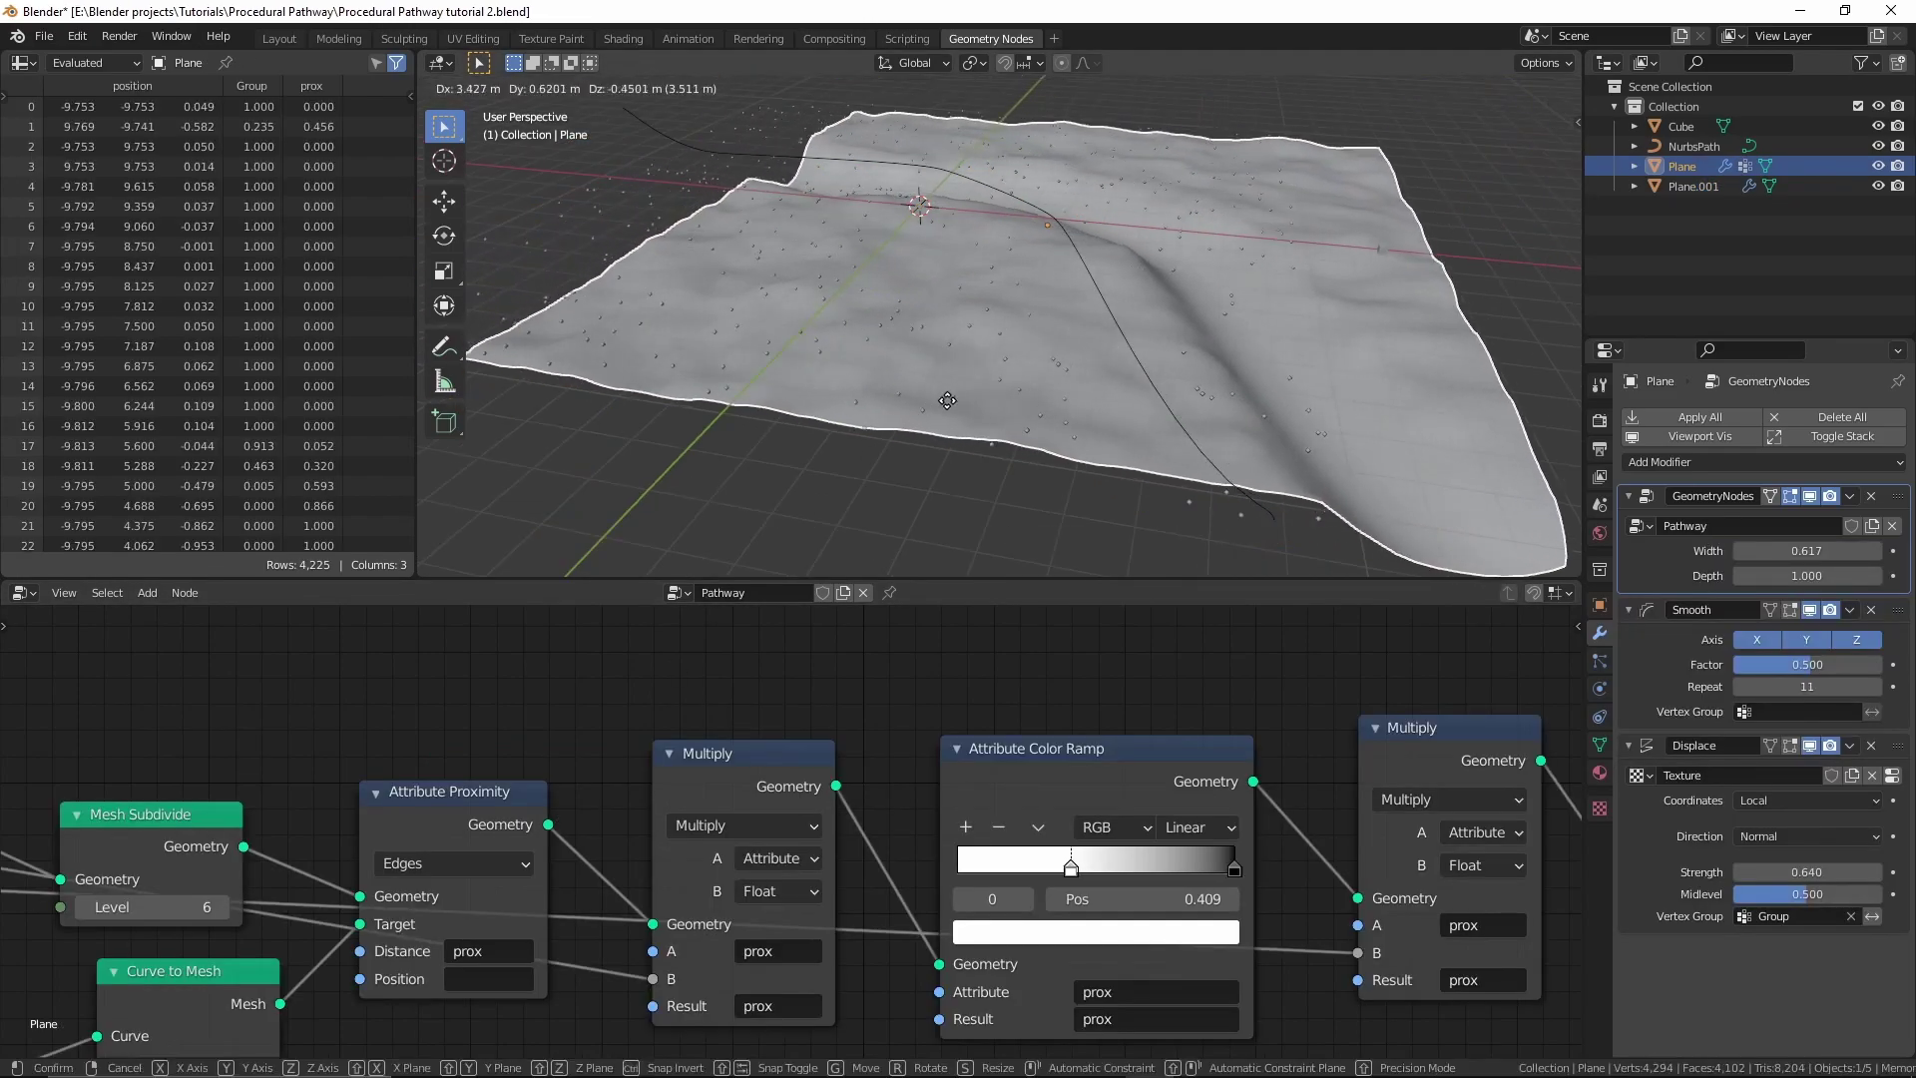
pyautogui.press('Escape')
pyautogui.hotkey('ctrl', 'a')
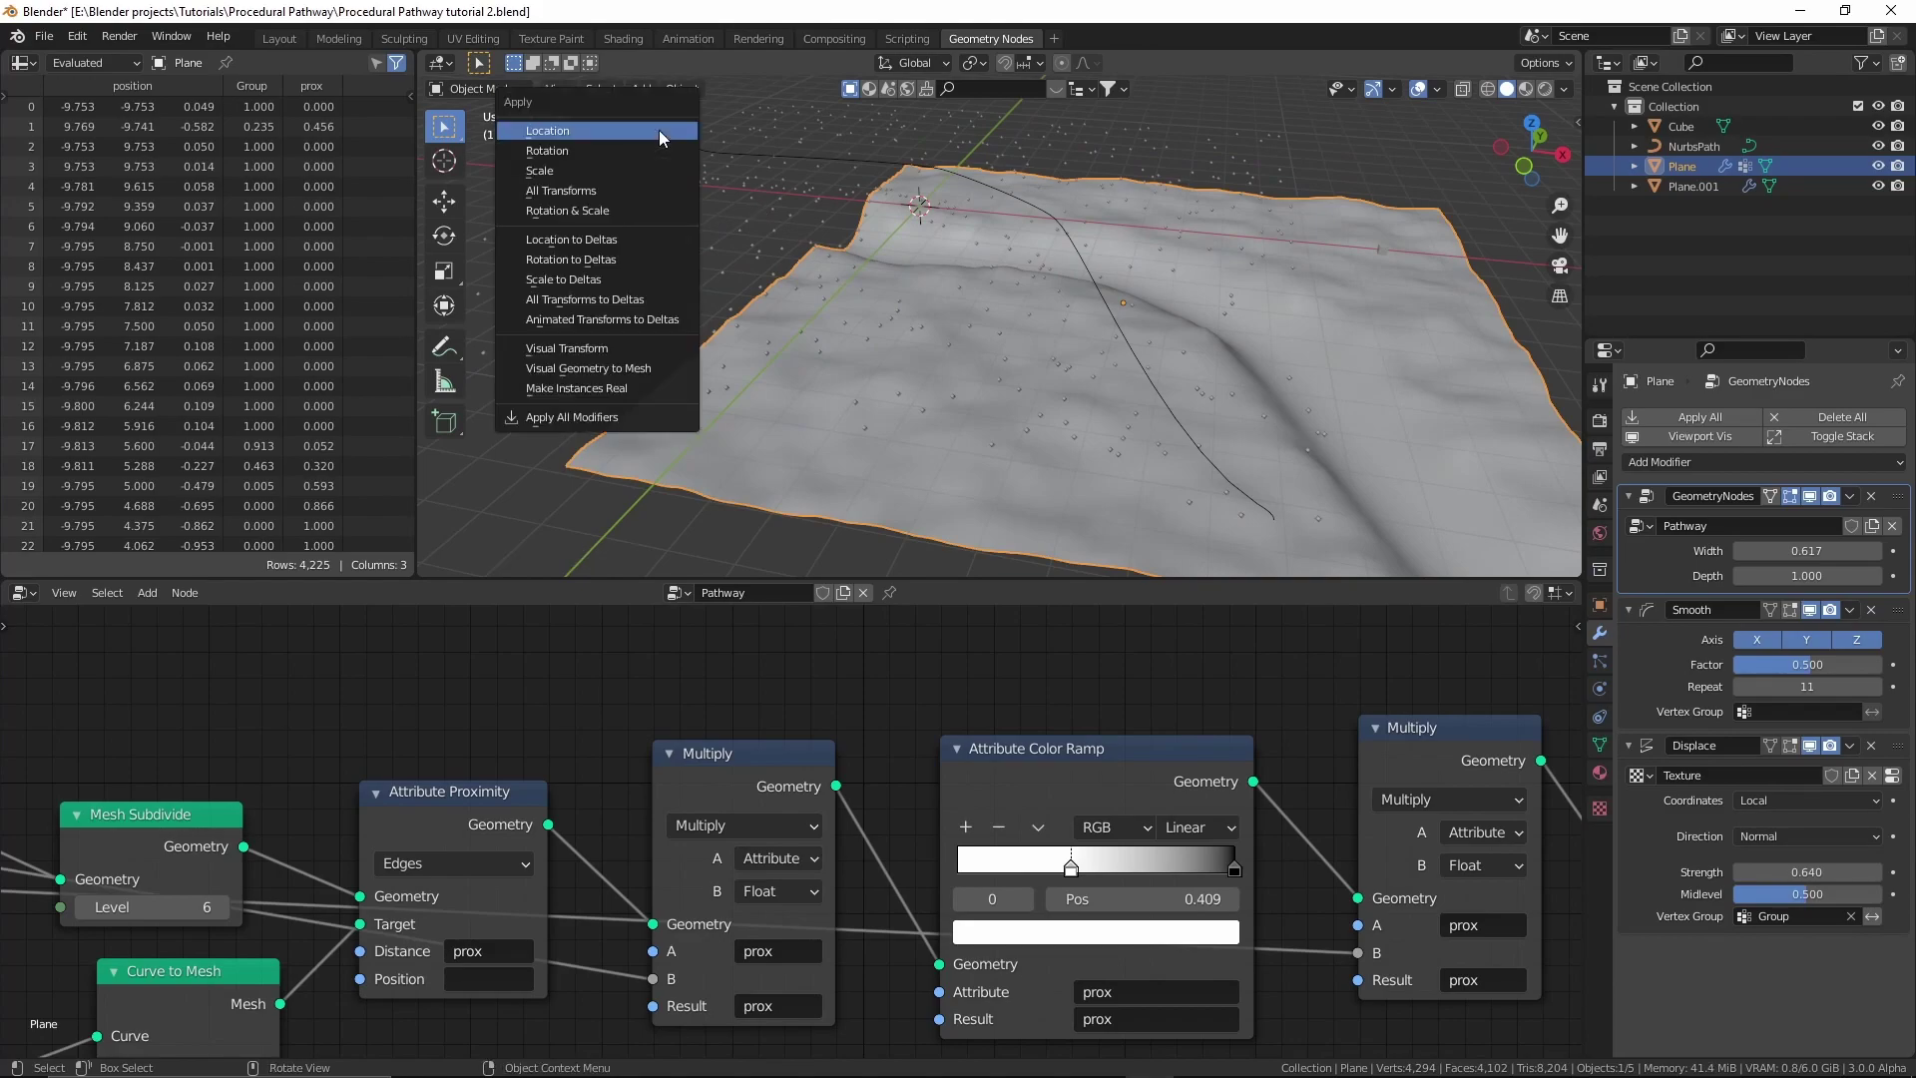
pyautogui.click(659, 129)
pyautogui.scroll(3, 1104, 346)
pyautogui.moveTo(1084, 252); pyautogui.dragTo(949, 274, button='middle')
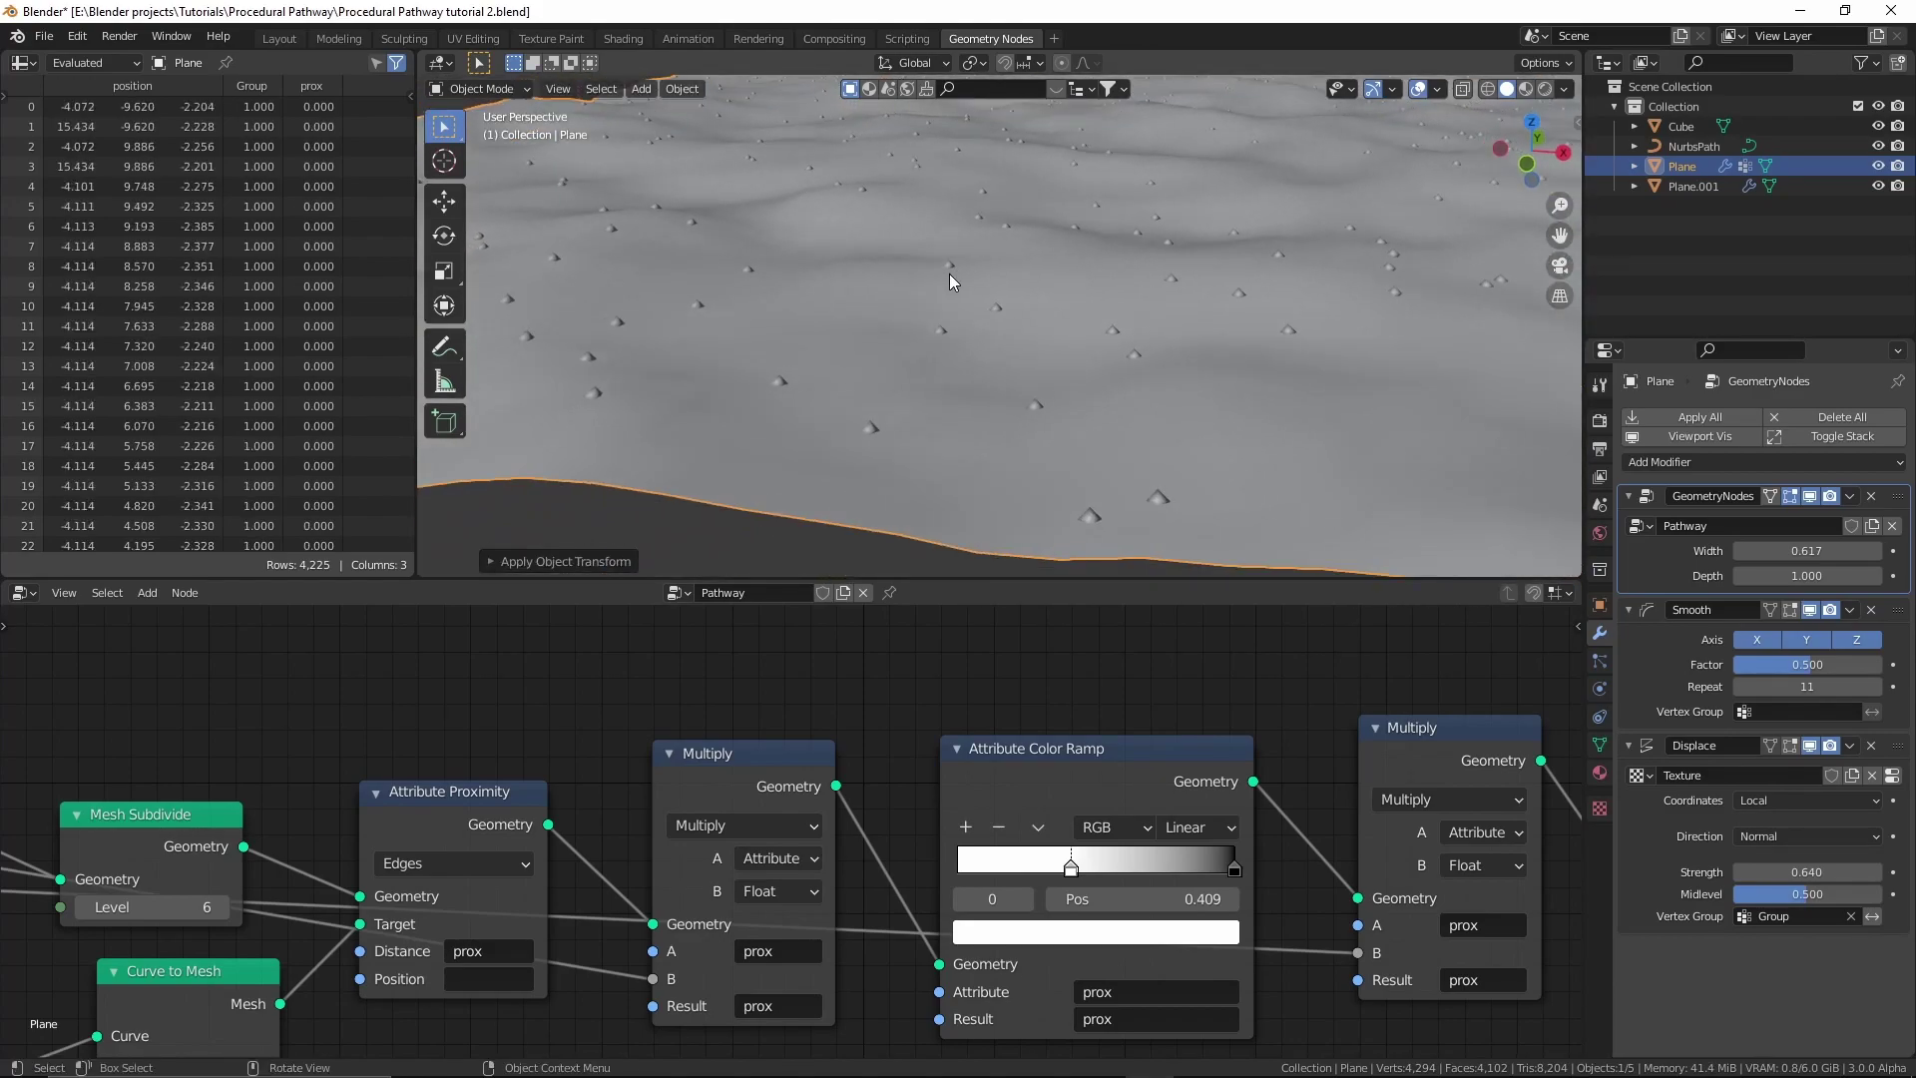
pyautogui.scroll(-5, 949, 273)
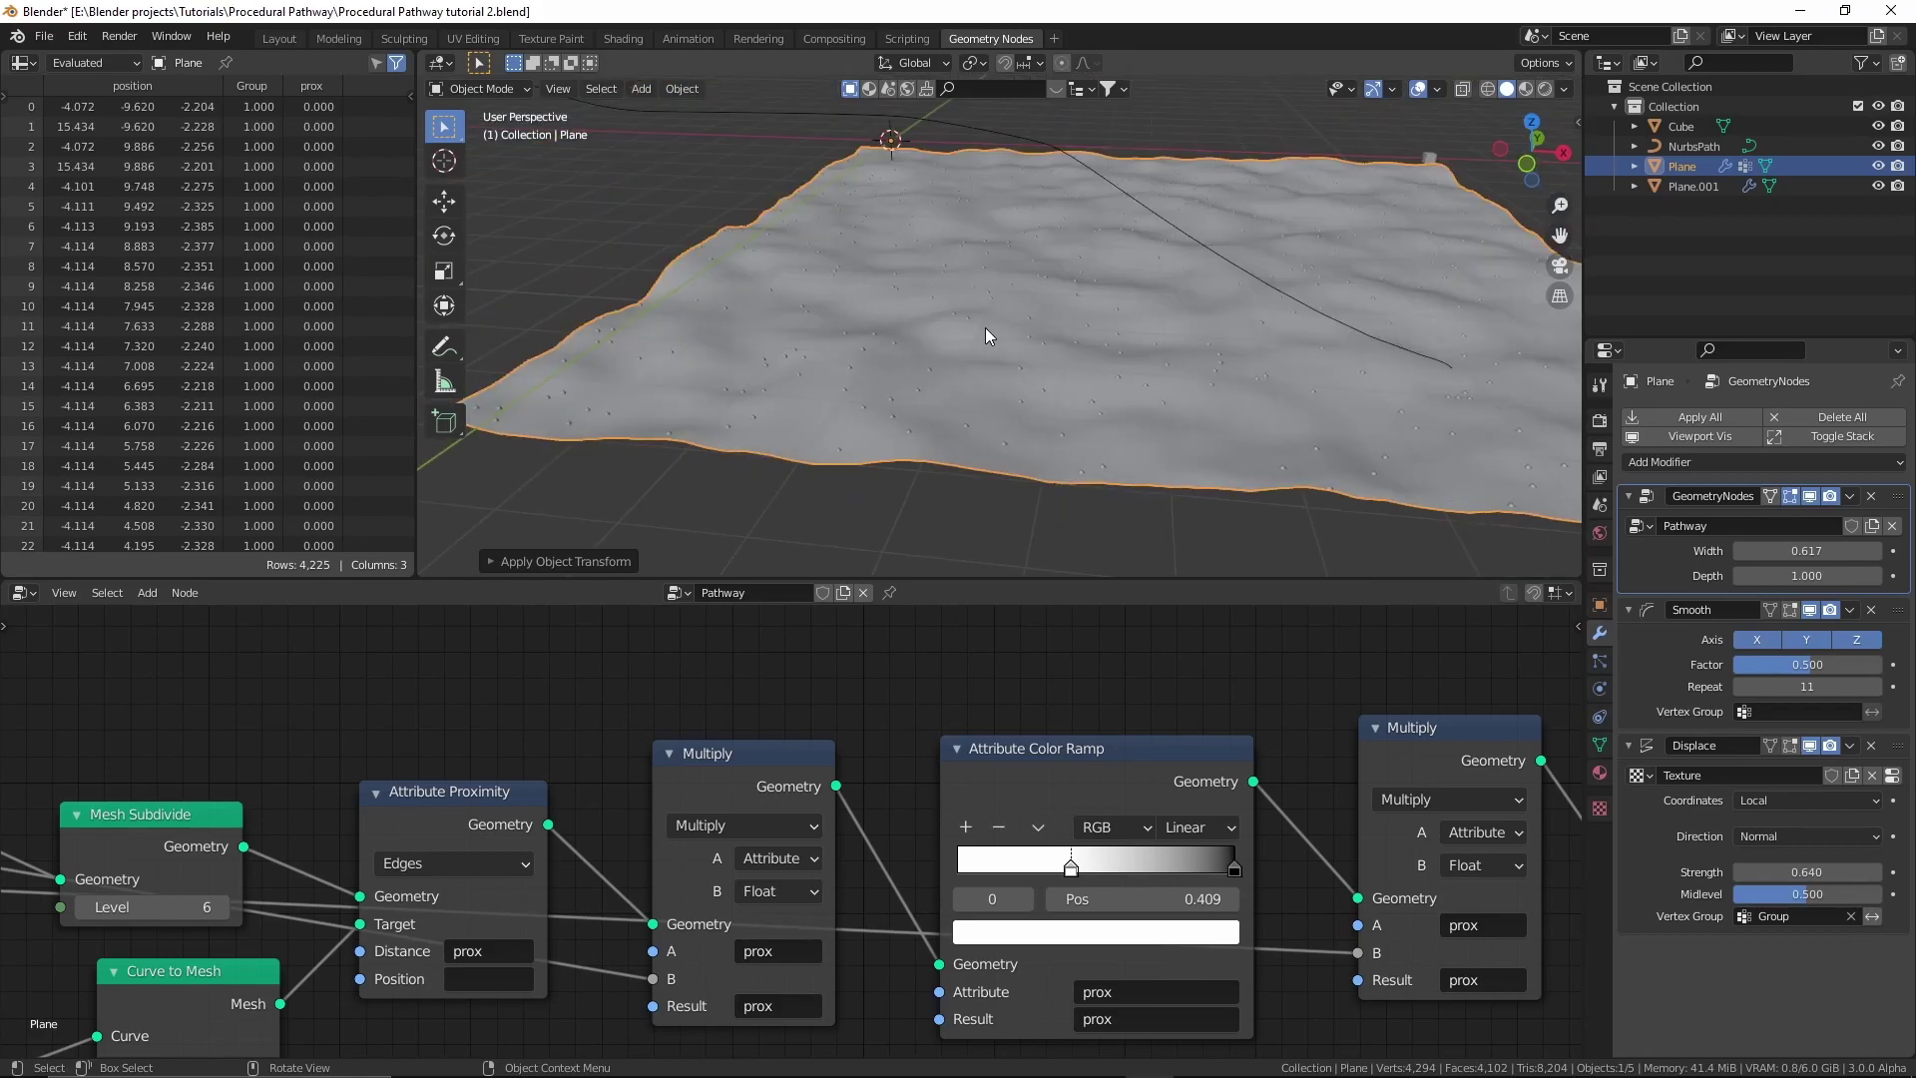
pyautogui.hotkey('ctrl', 'z')
pyautogui.moveTo(1028, 335); pyautogui.dragTo(1072, 485, button='middle')
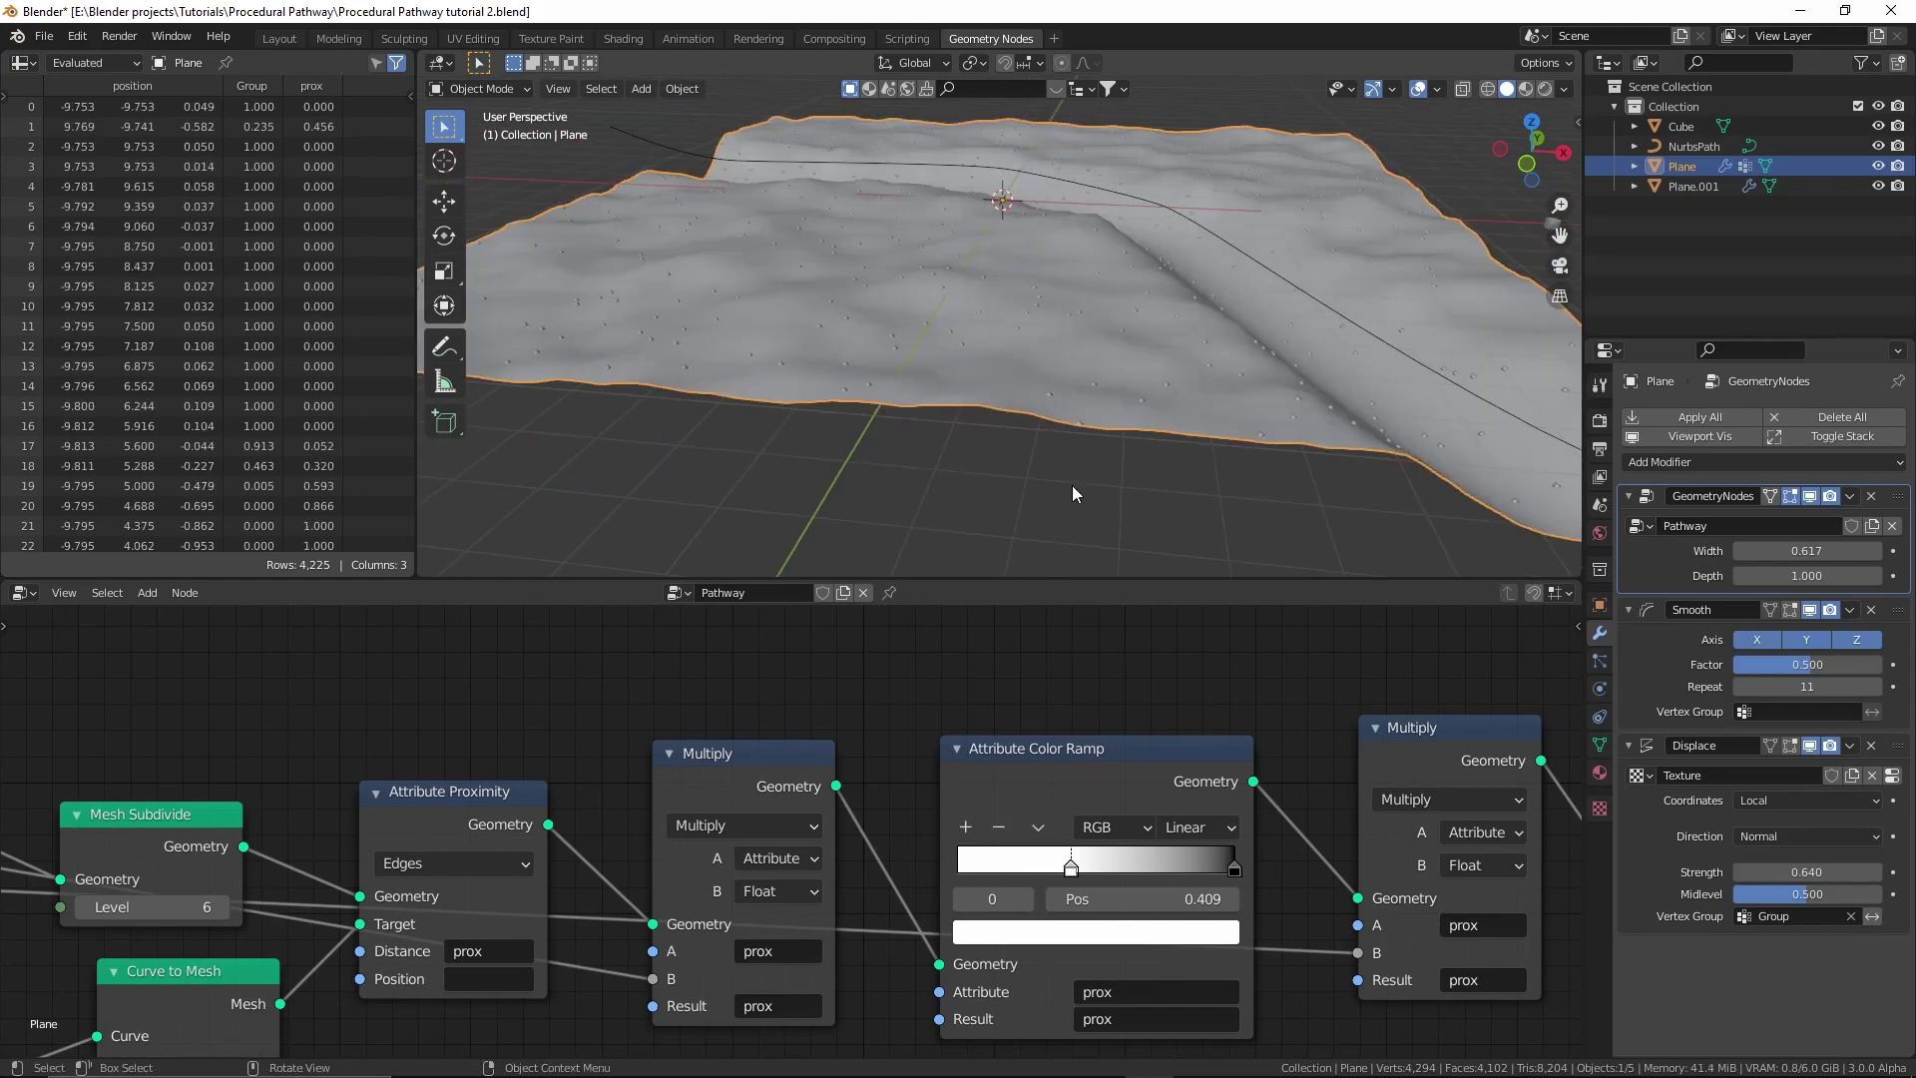
# Set the Object Info node in Plane.001's Instancing tree to Relative and test it by moving the terrain plane.
pyautogui.click(1697, 188)
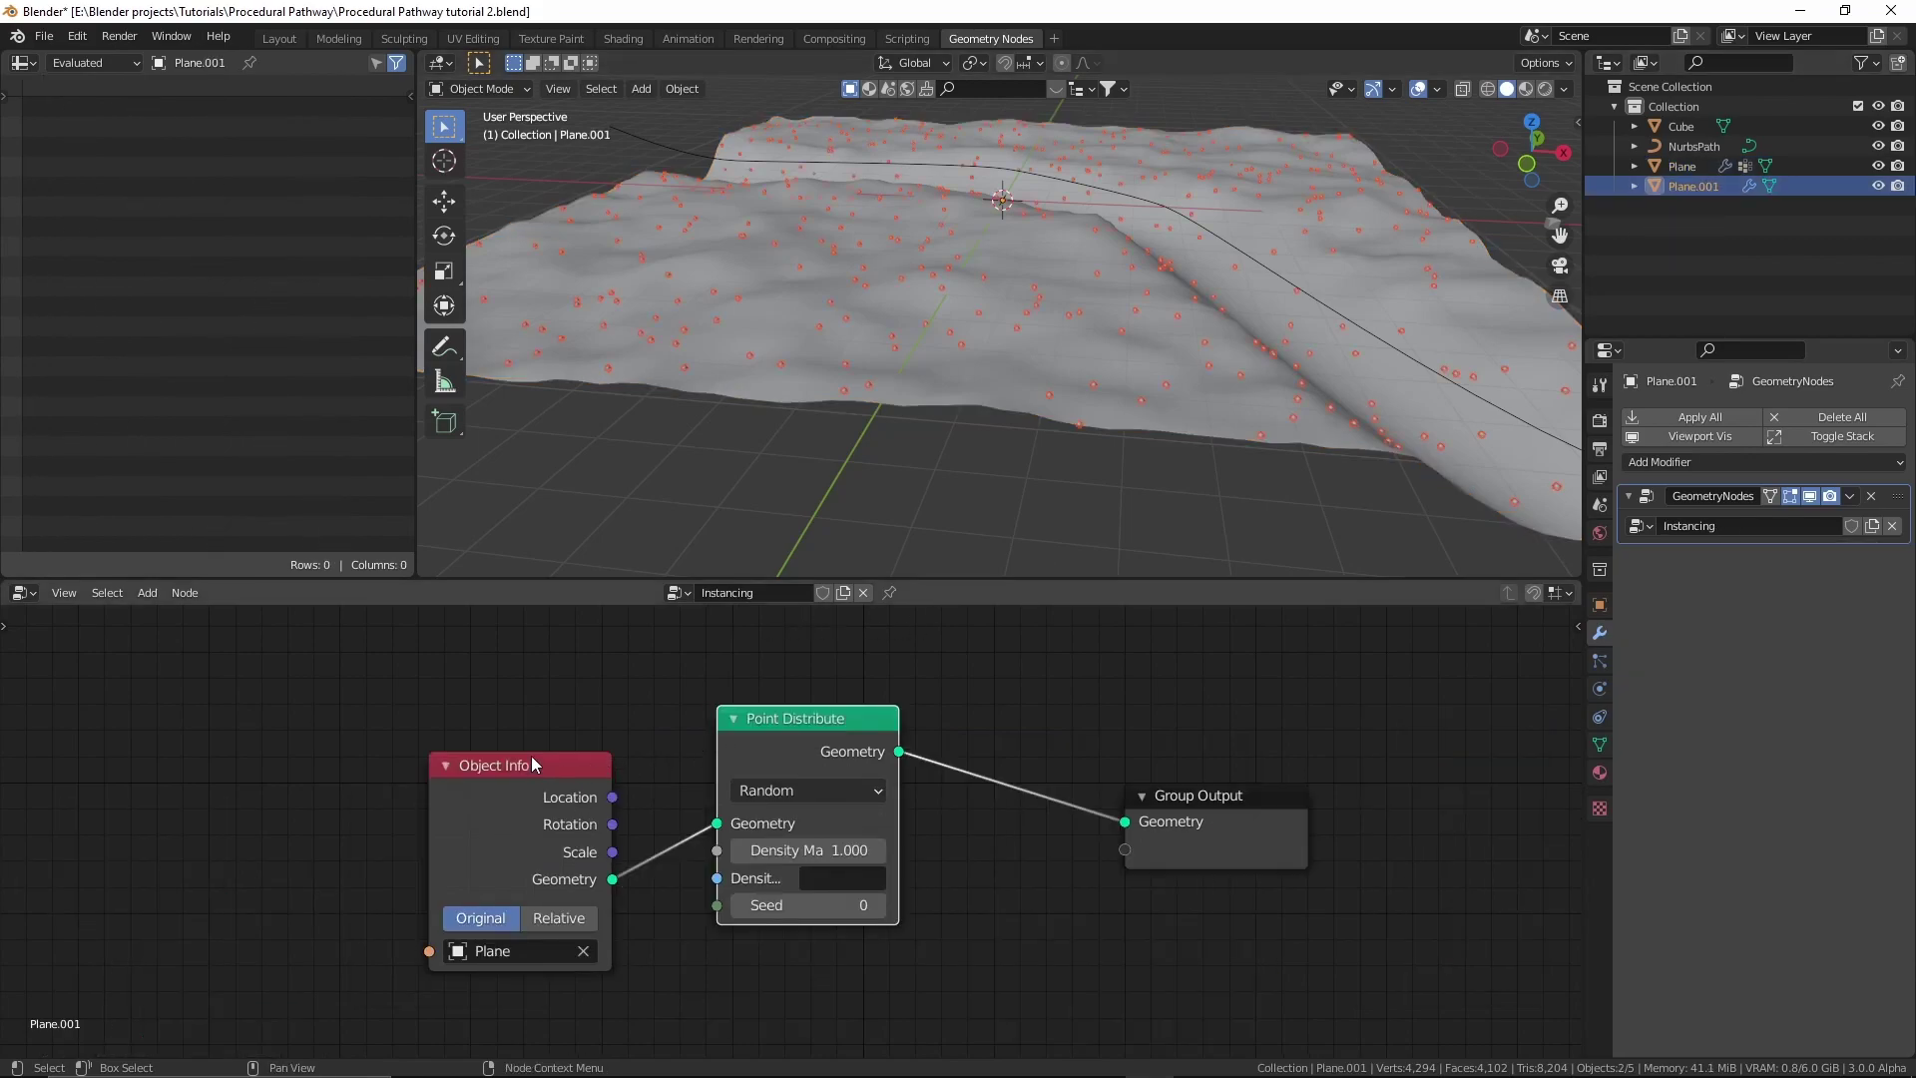
pyautogui.moveTo(515, 854); pyautogui.dragTo(539, 854, button='middle')
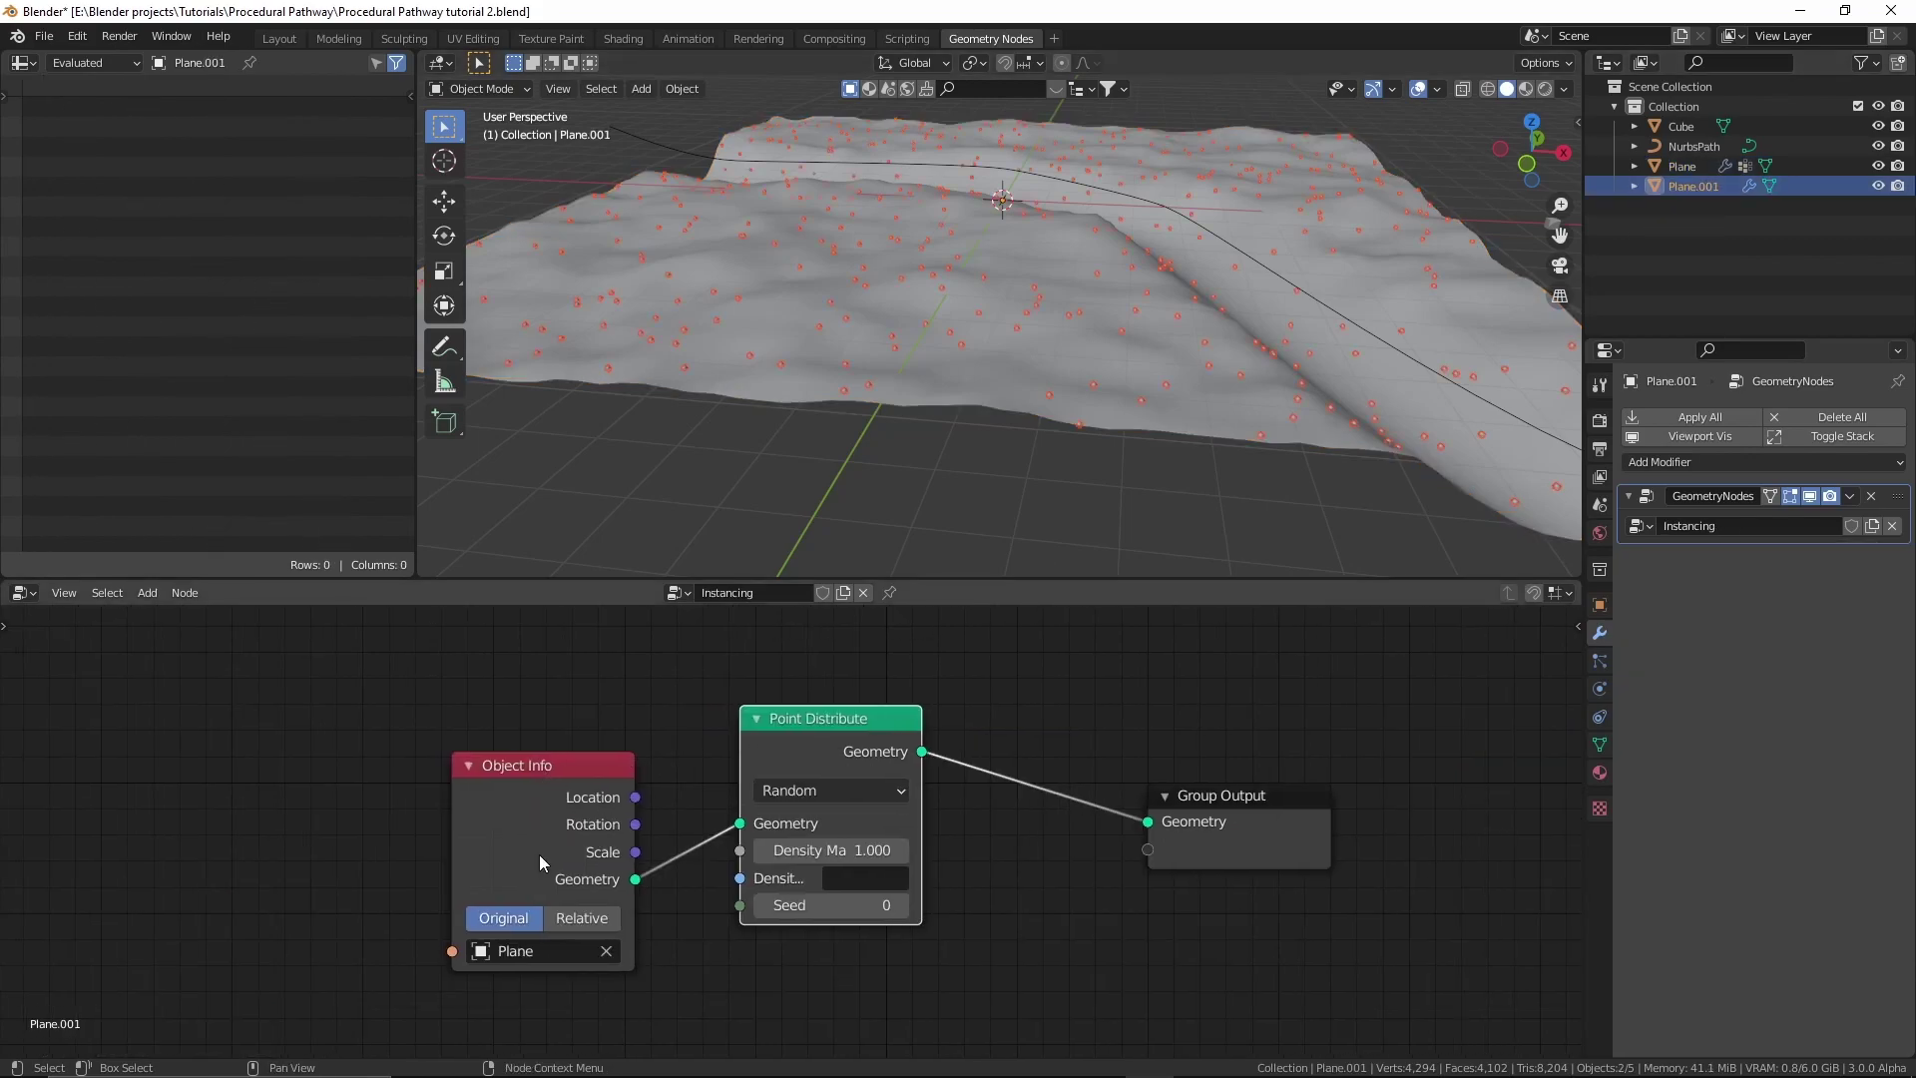
pyautogui.click(604, 924)
pyautogui.click(969, 373)
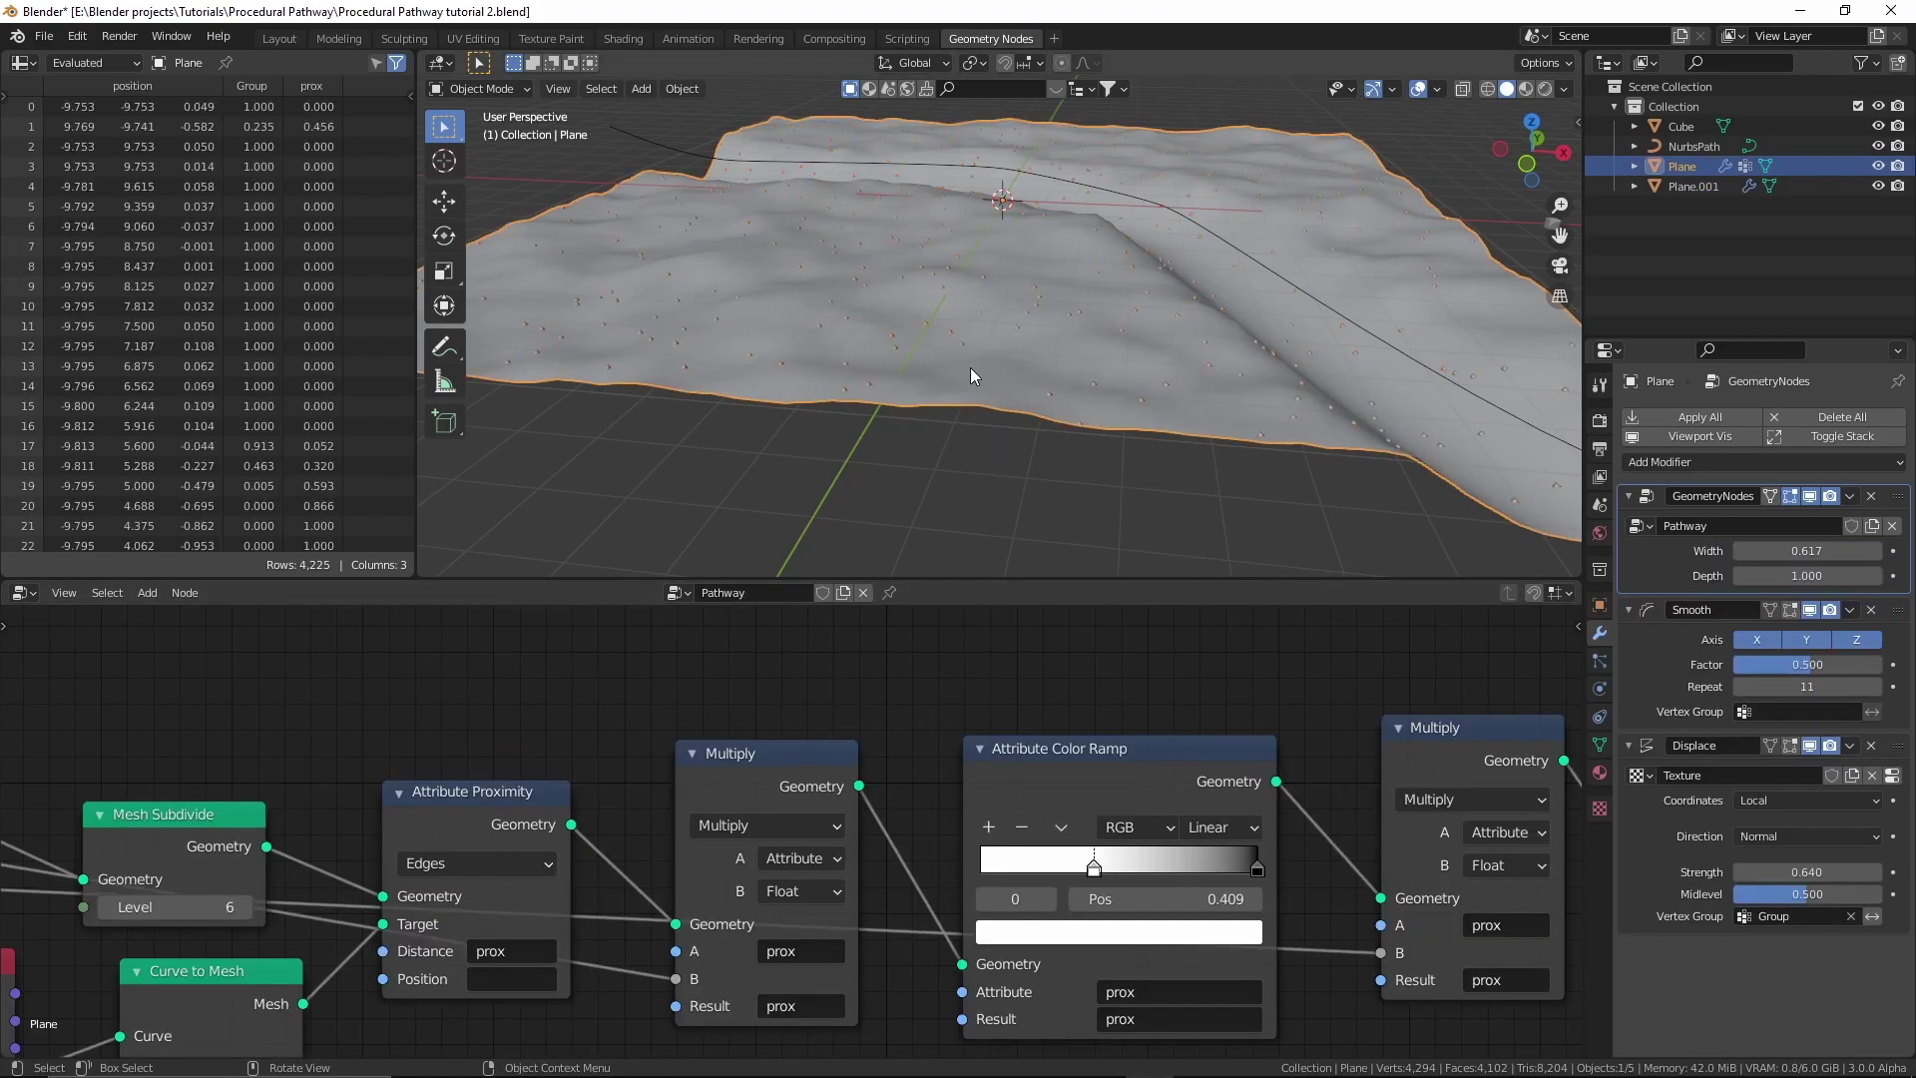
pyautogui.press('g')
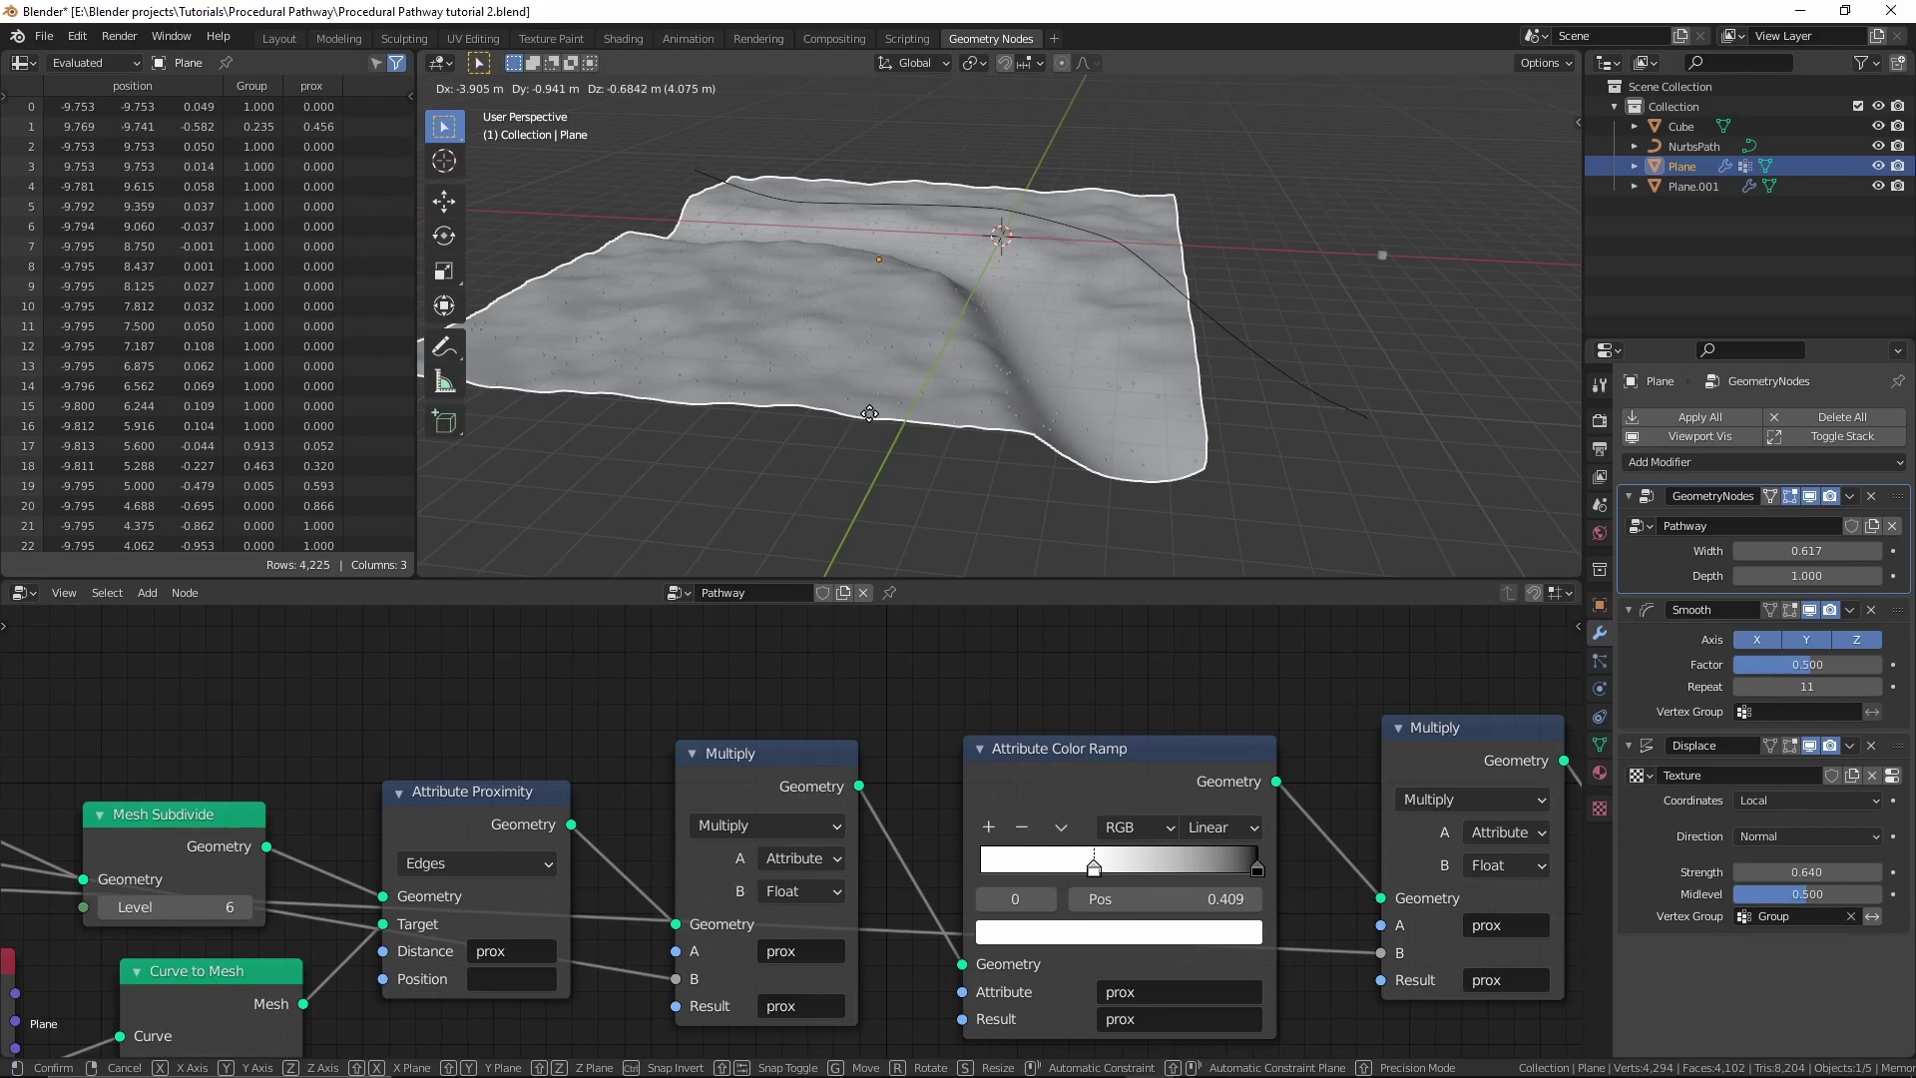
pyautogui.rightClick(869, 413)
# Set the NurbsPath Object Info node in the Pathway tree to Relative and test it by moving the terrain plane.
pyautogui.moveTo(130, 928); pyautogui.dragTo(604, 786, button='middle')
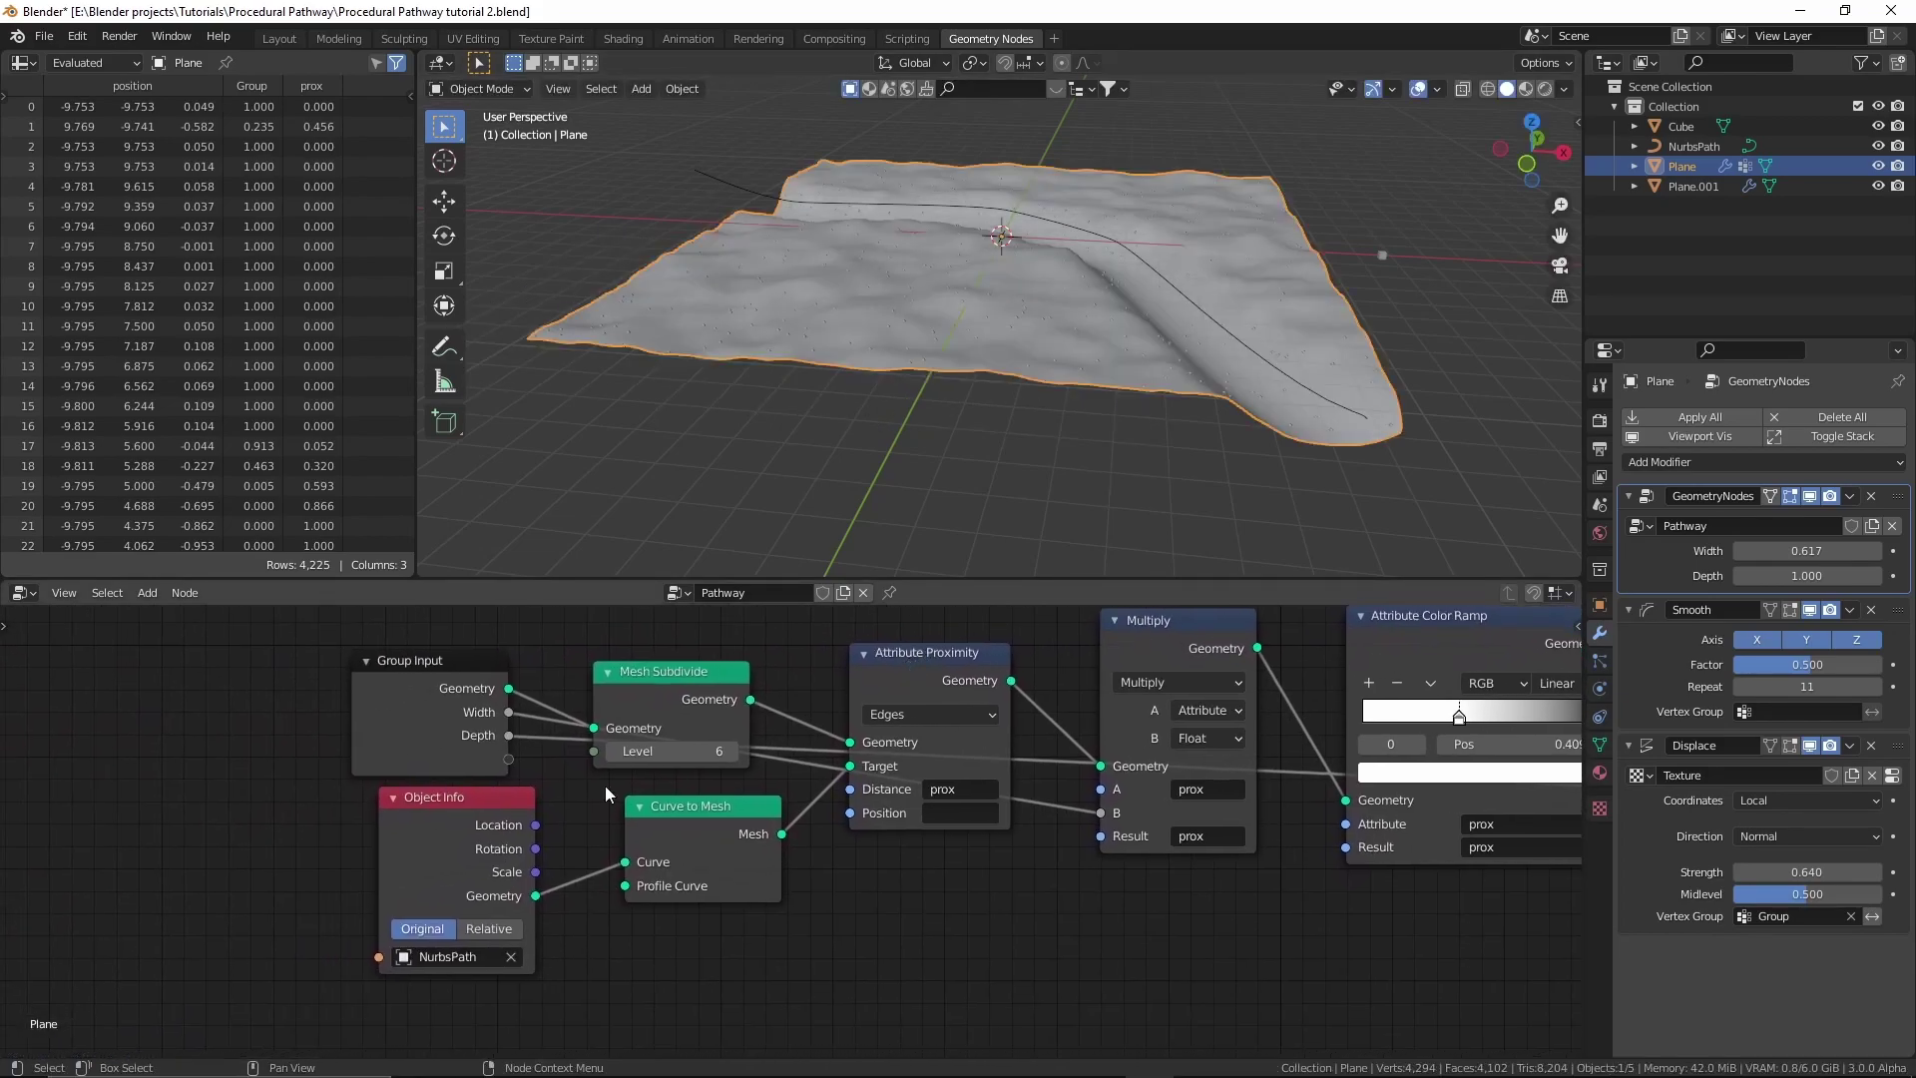
pyautogui.click(476, 938)
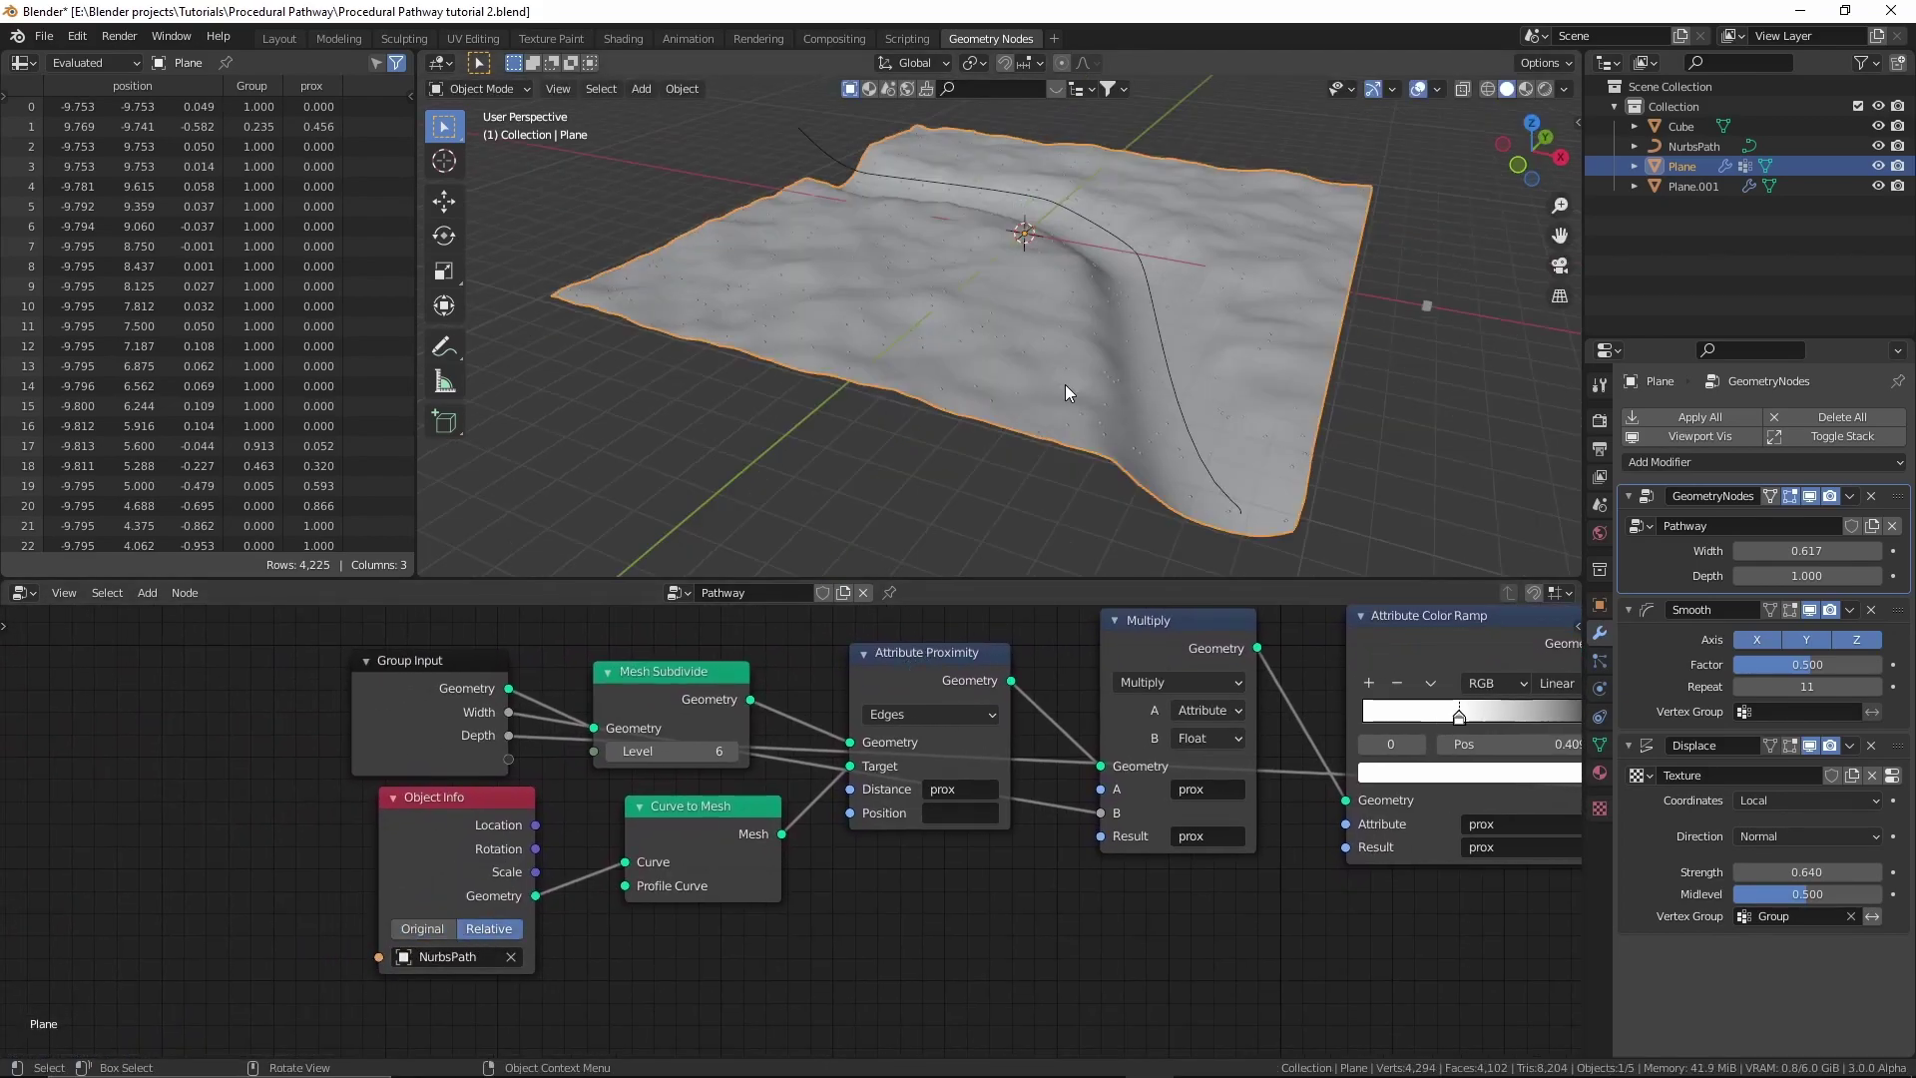
pyautogui.press('g')
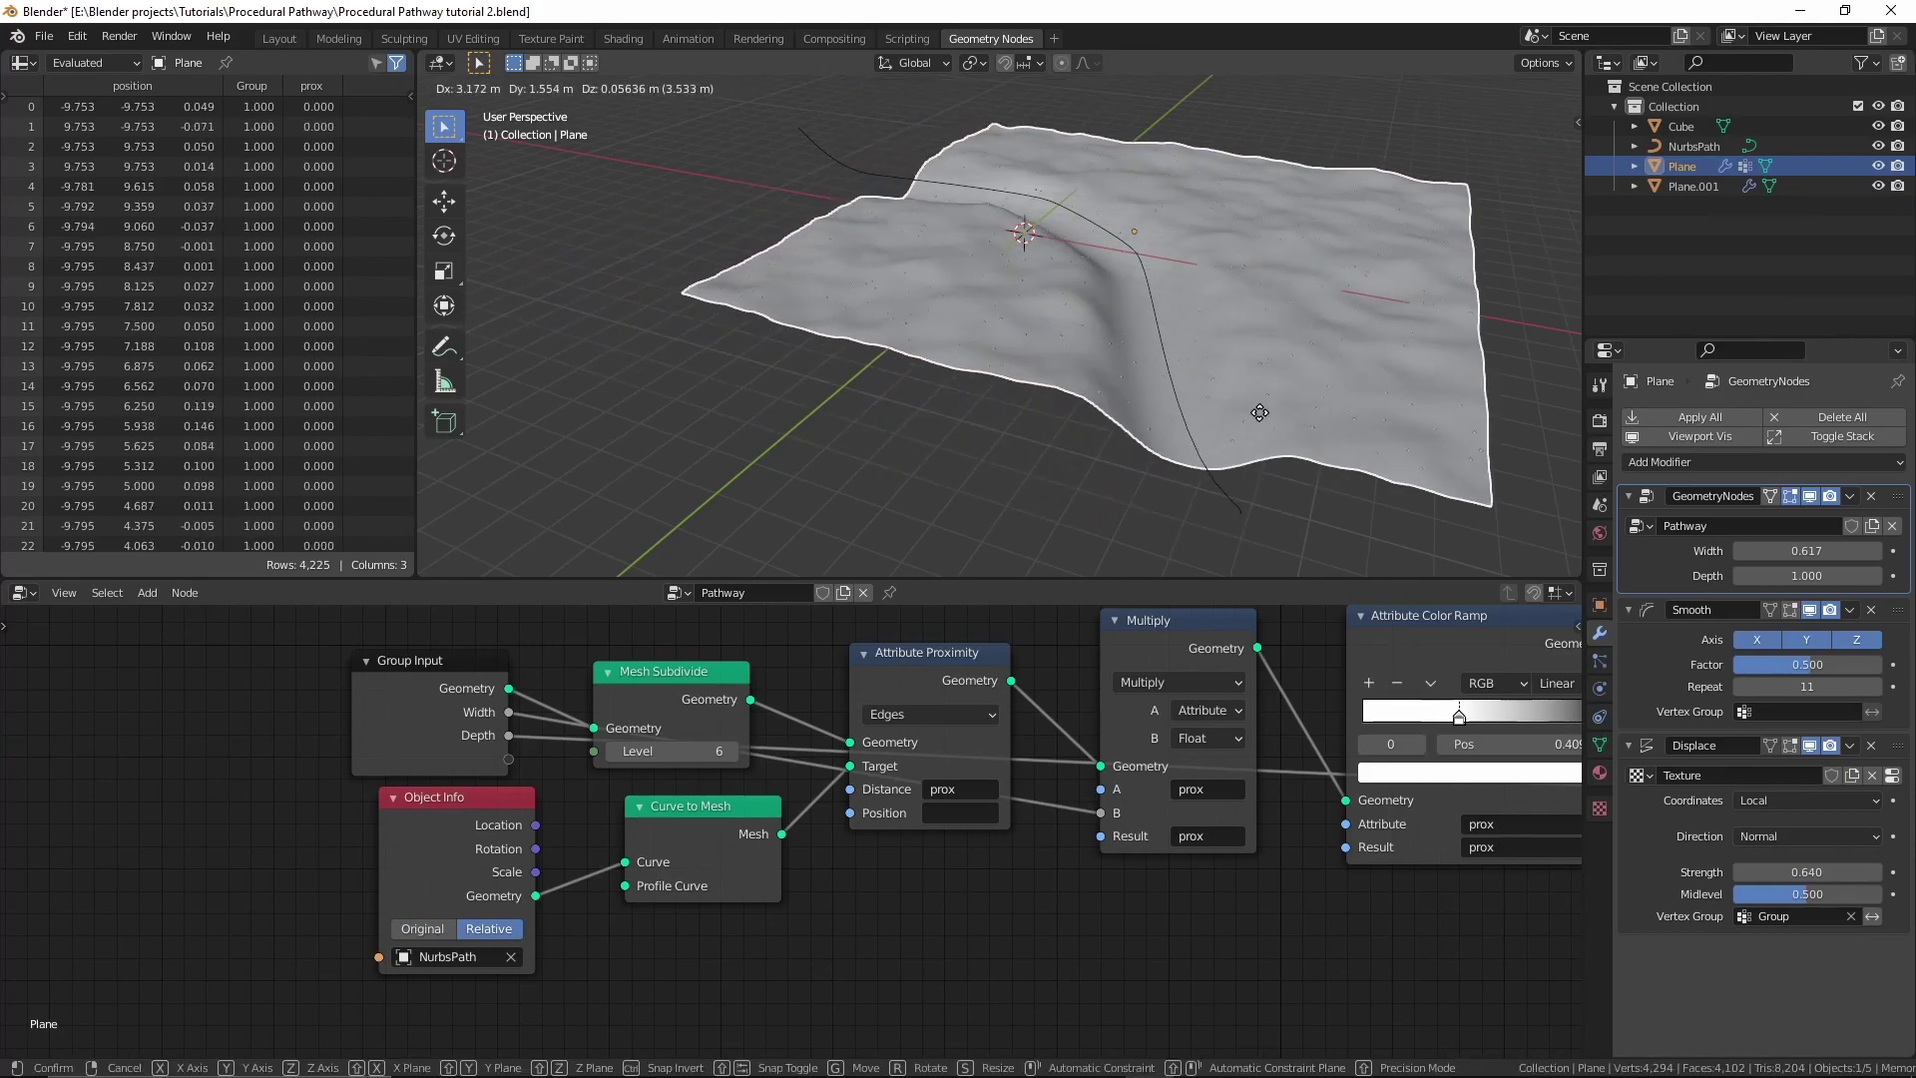
pyautogui.rightClick(1148, 408)
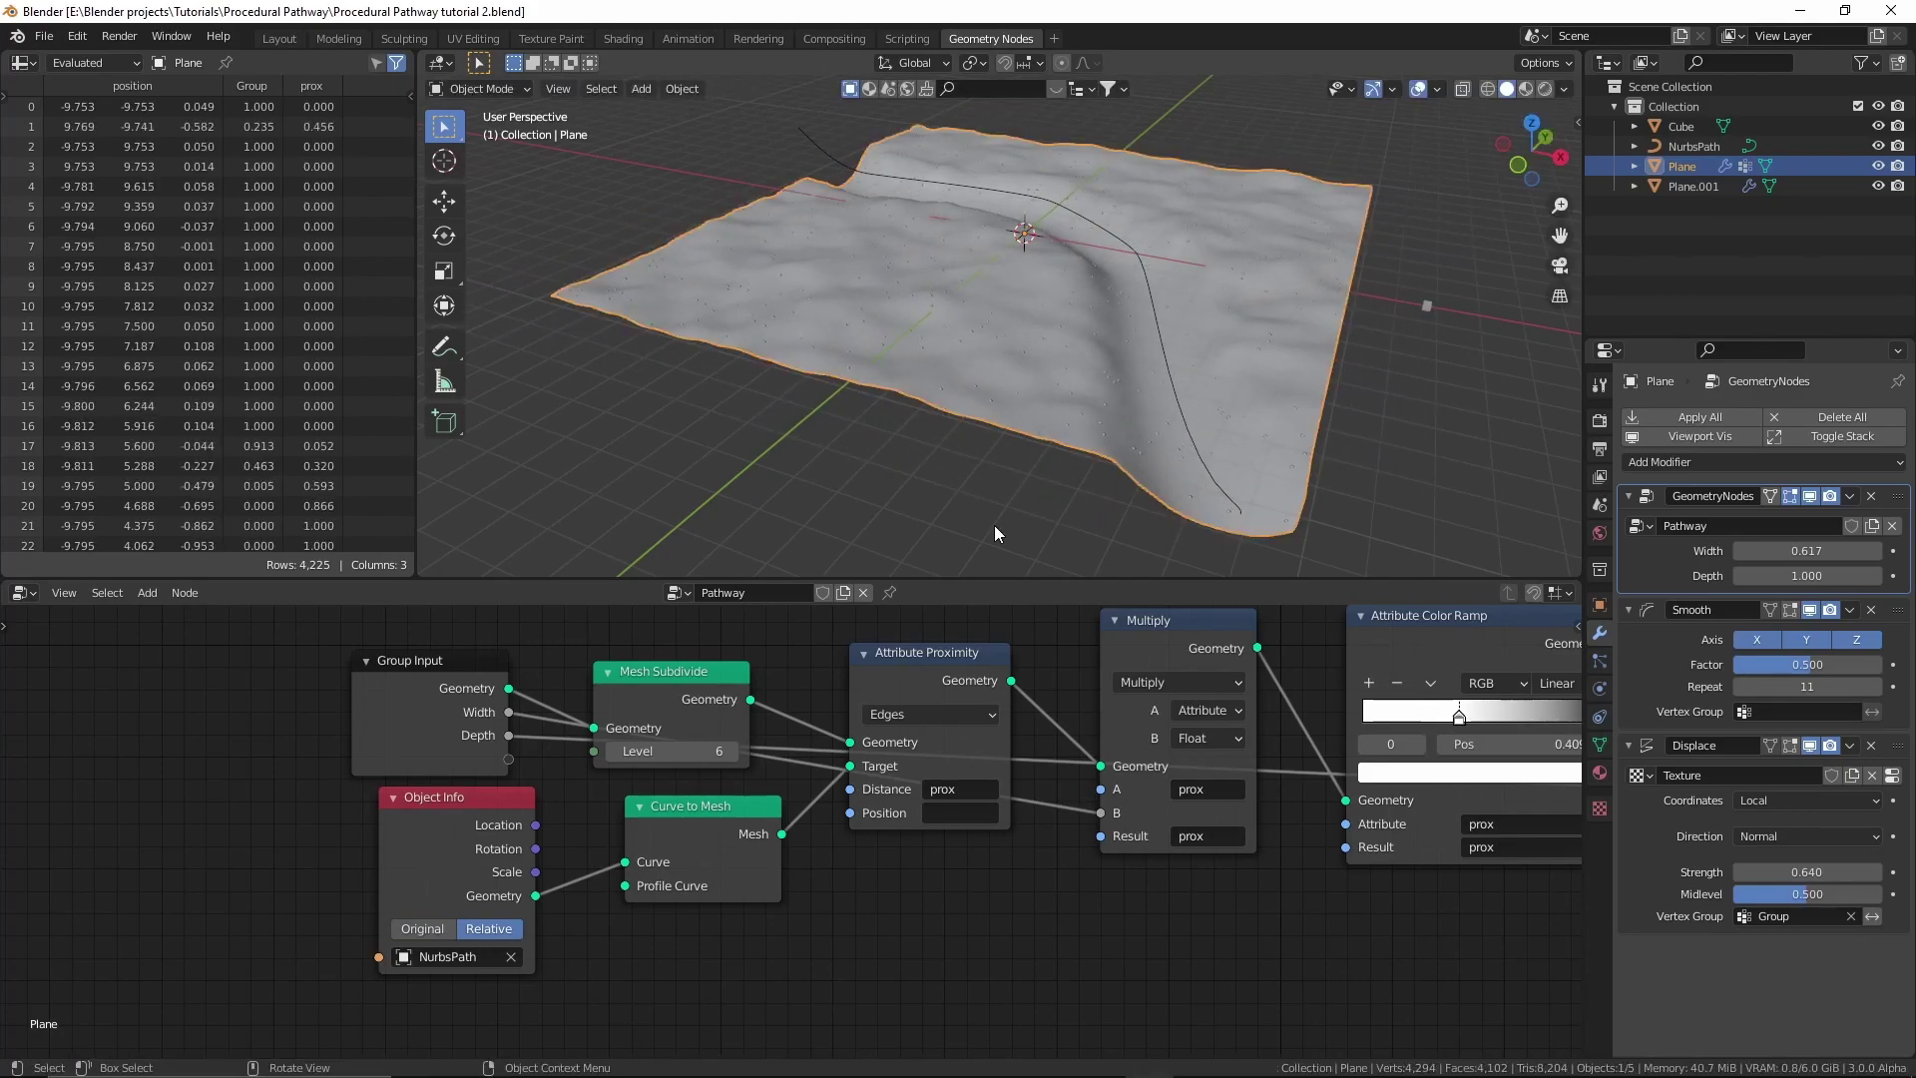
# Insert a Point Instance node between Point Distribute and Group Output in Plane.001's Instancing tree.
pyautogui.click(1675, 189)
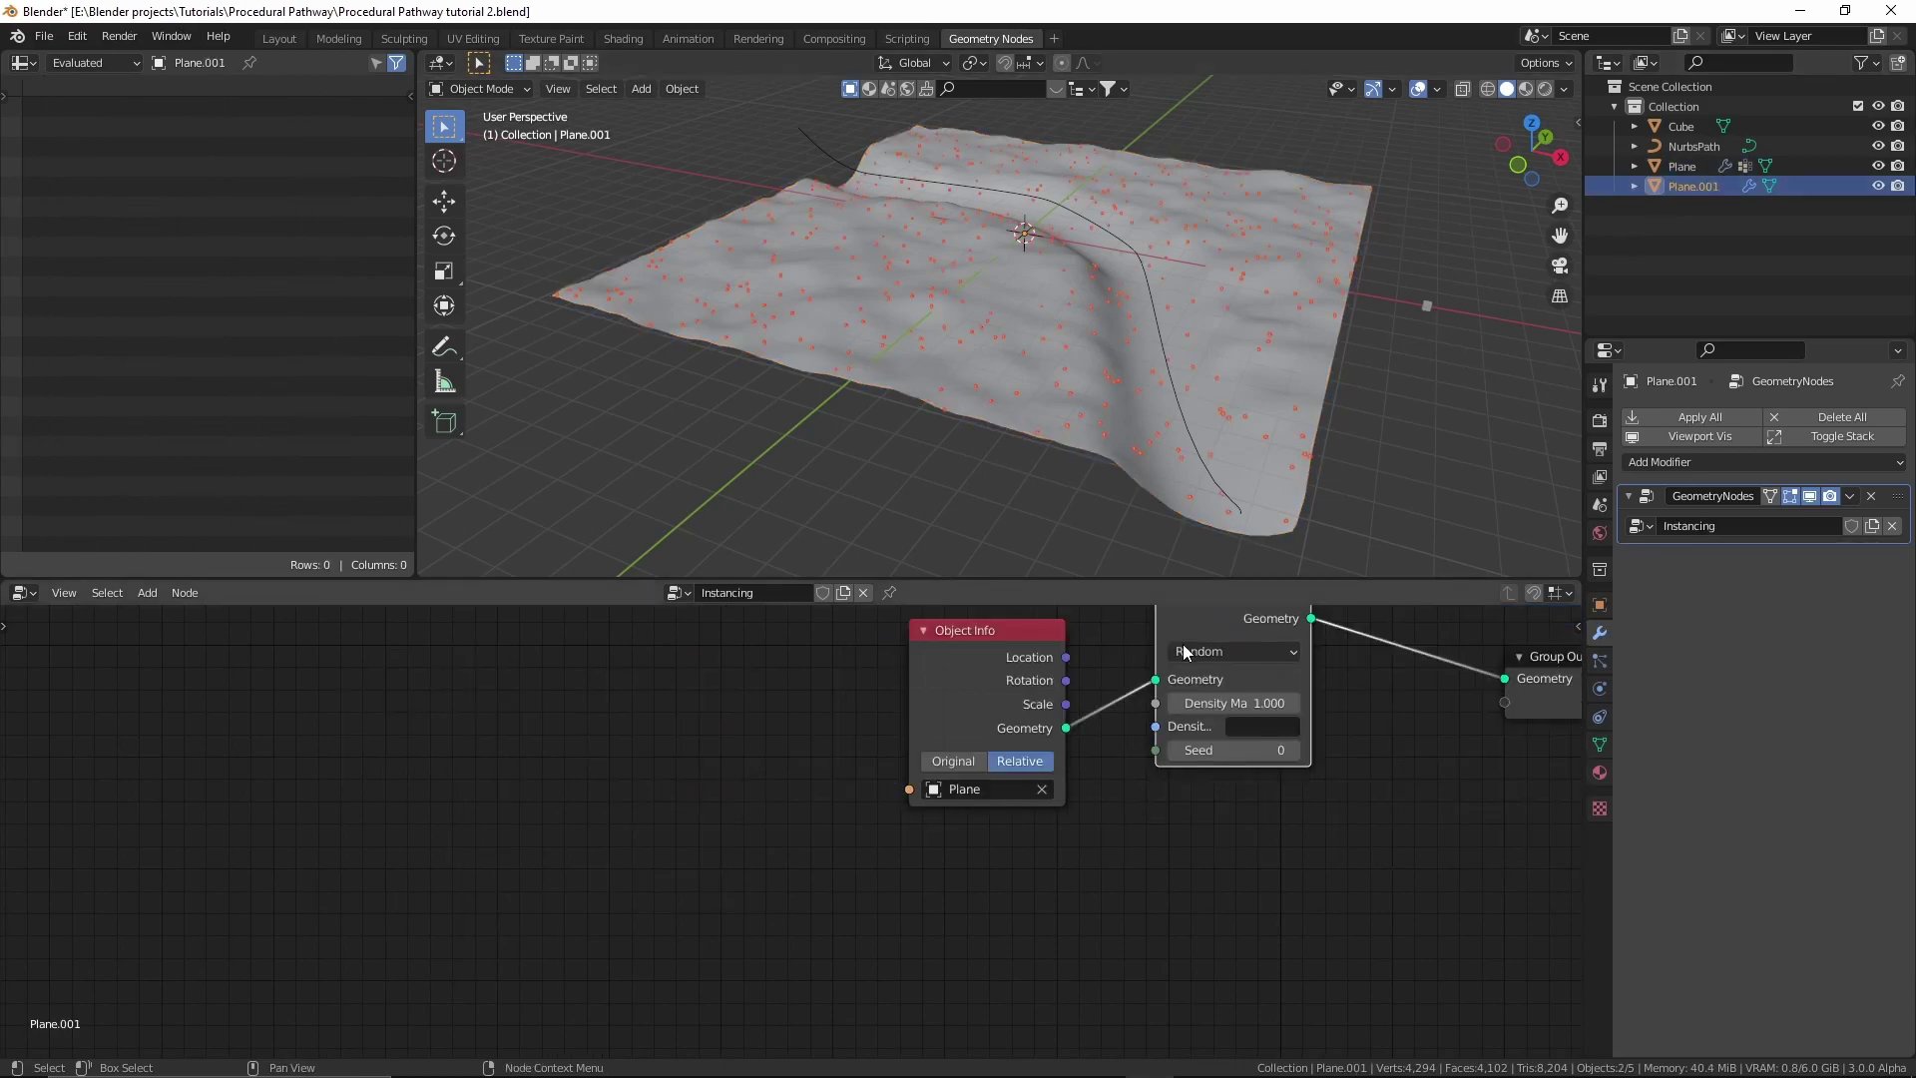
pyautogui.moveTo(878, 839); pyautogui.dragTo(727, 882, button='middle')
pyautogui.hotkey('shift', 'a')
pyautogui.click(958, 722)
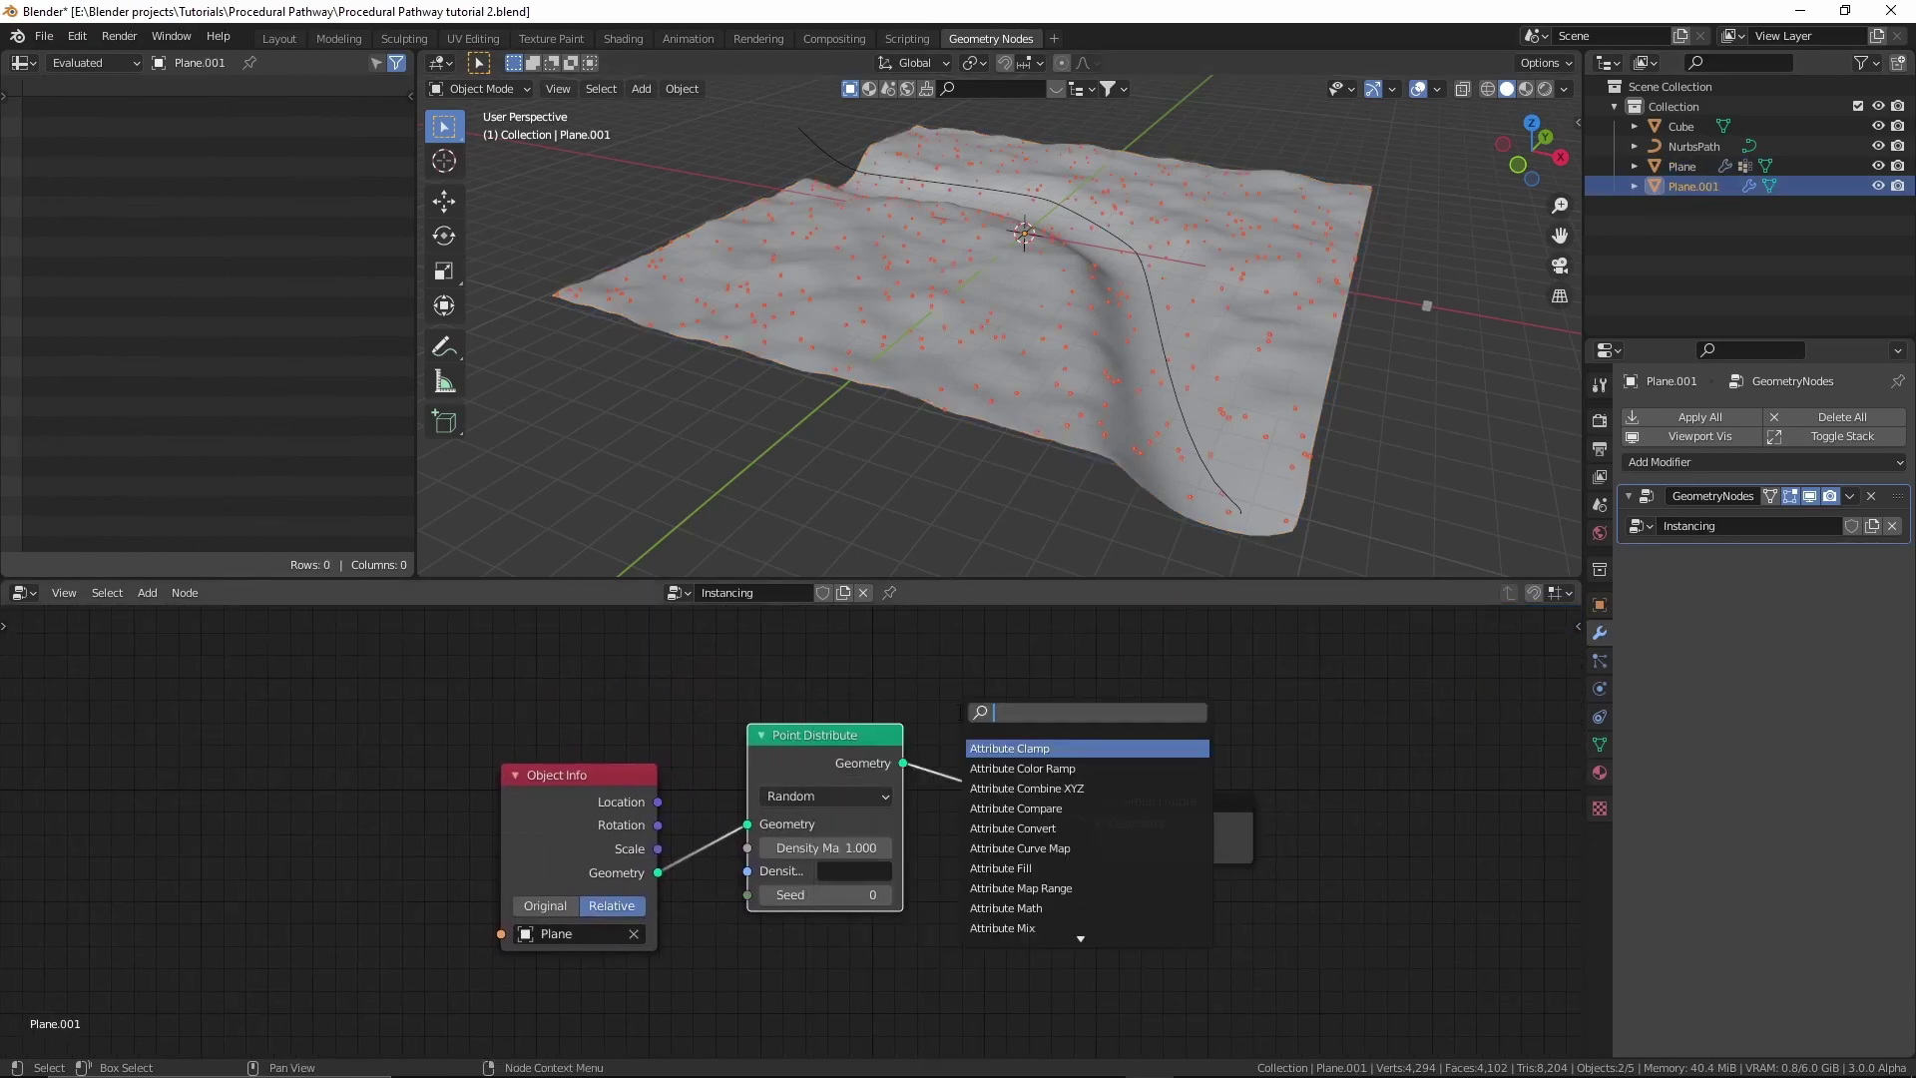
pyautogui.write('point')
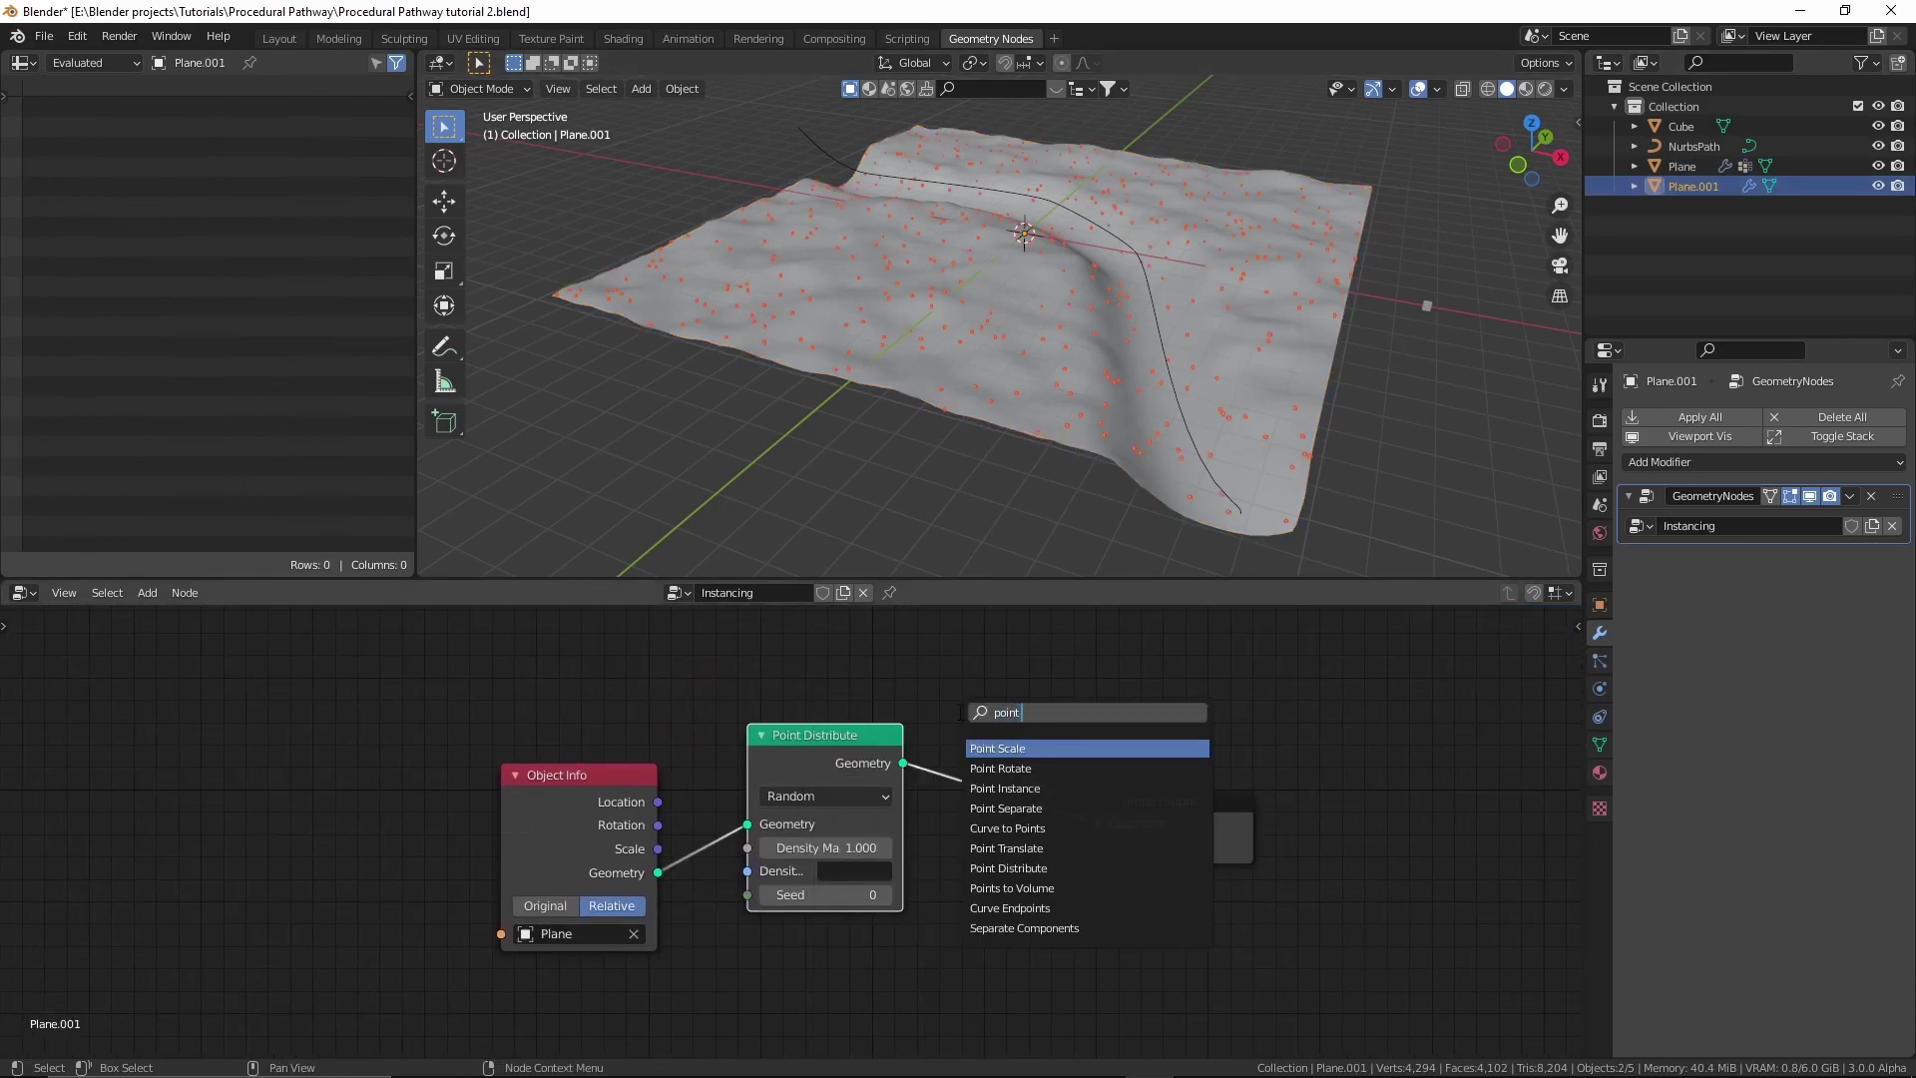
pyautogui.write(' inst')
pyautogui.press('Return')
pyautogui.click(985, 896)
pyautogui.press('Home')
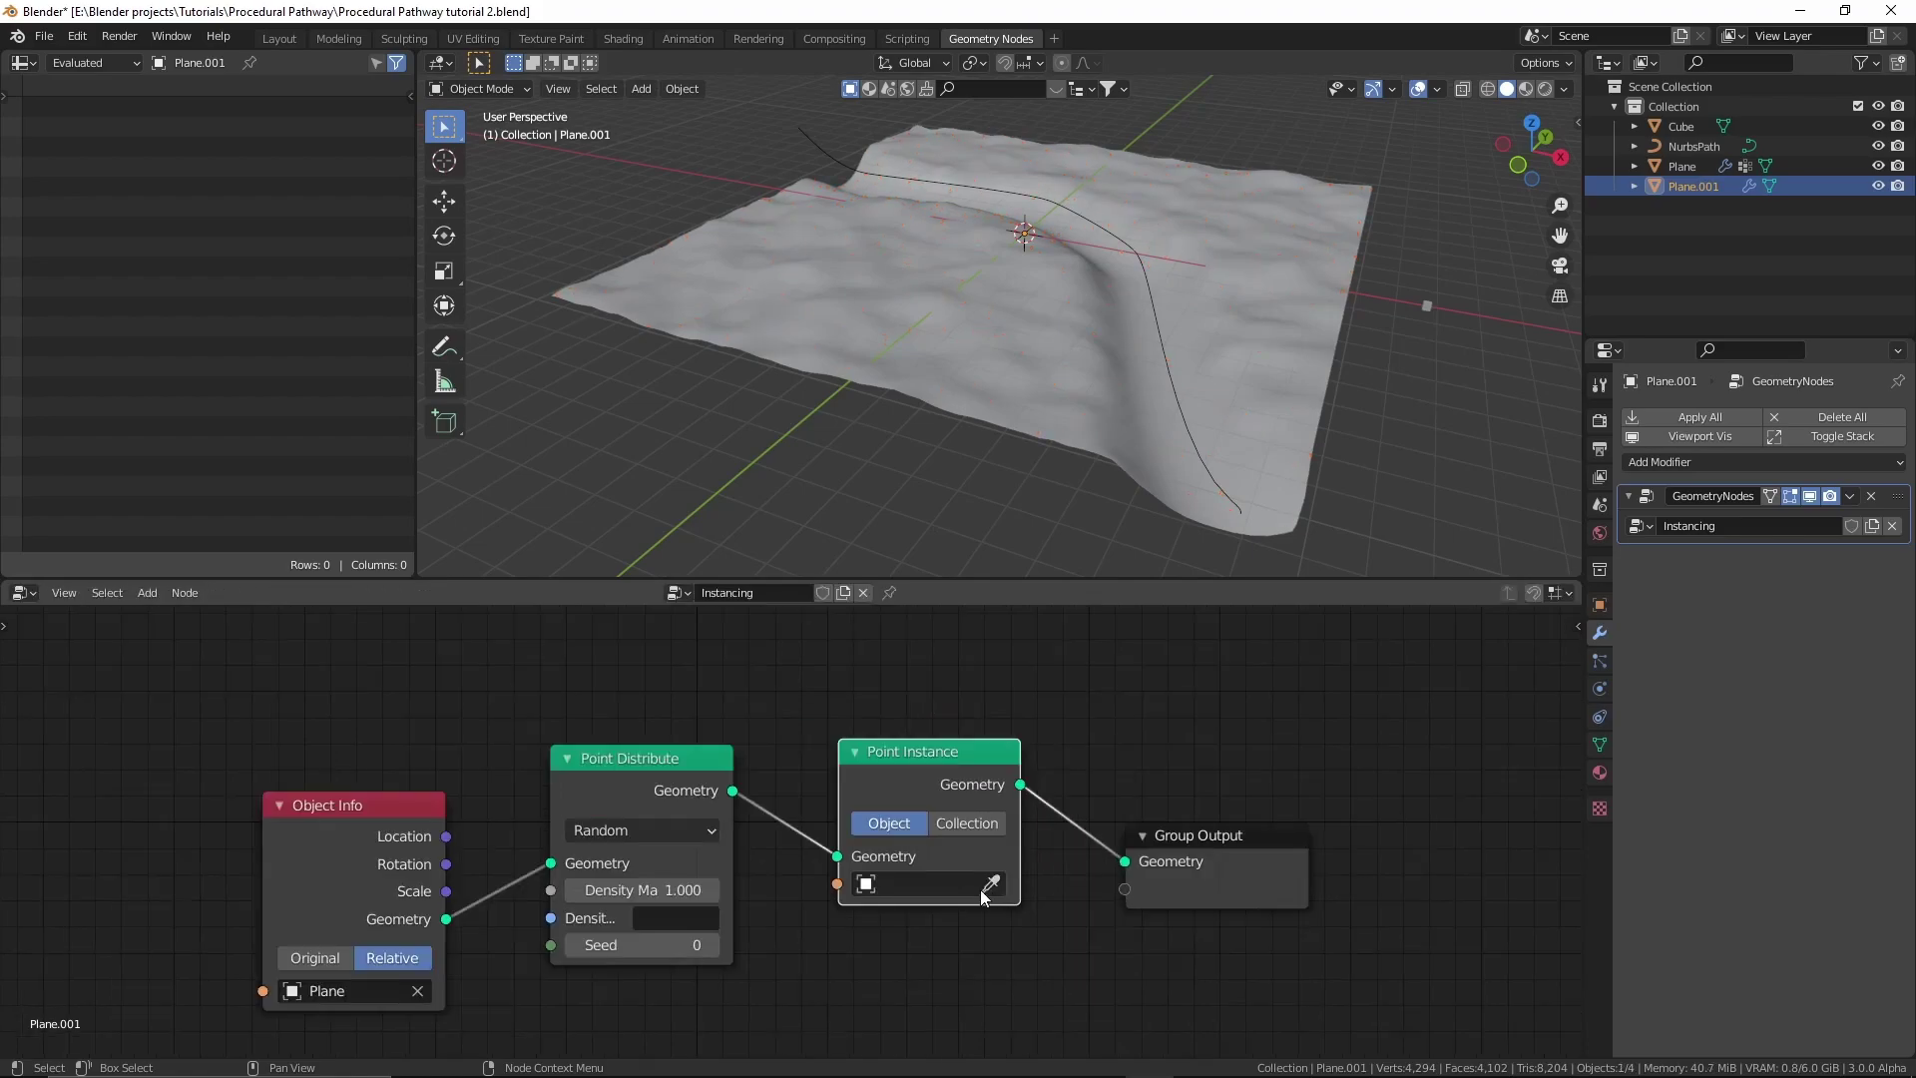
# Assign the Cube as the object scattered by the Point Instance node.
pyautogui.click(991, 884)
pyautogui.click(1425, 308)
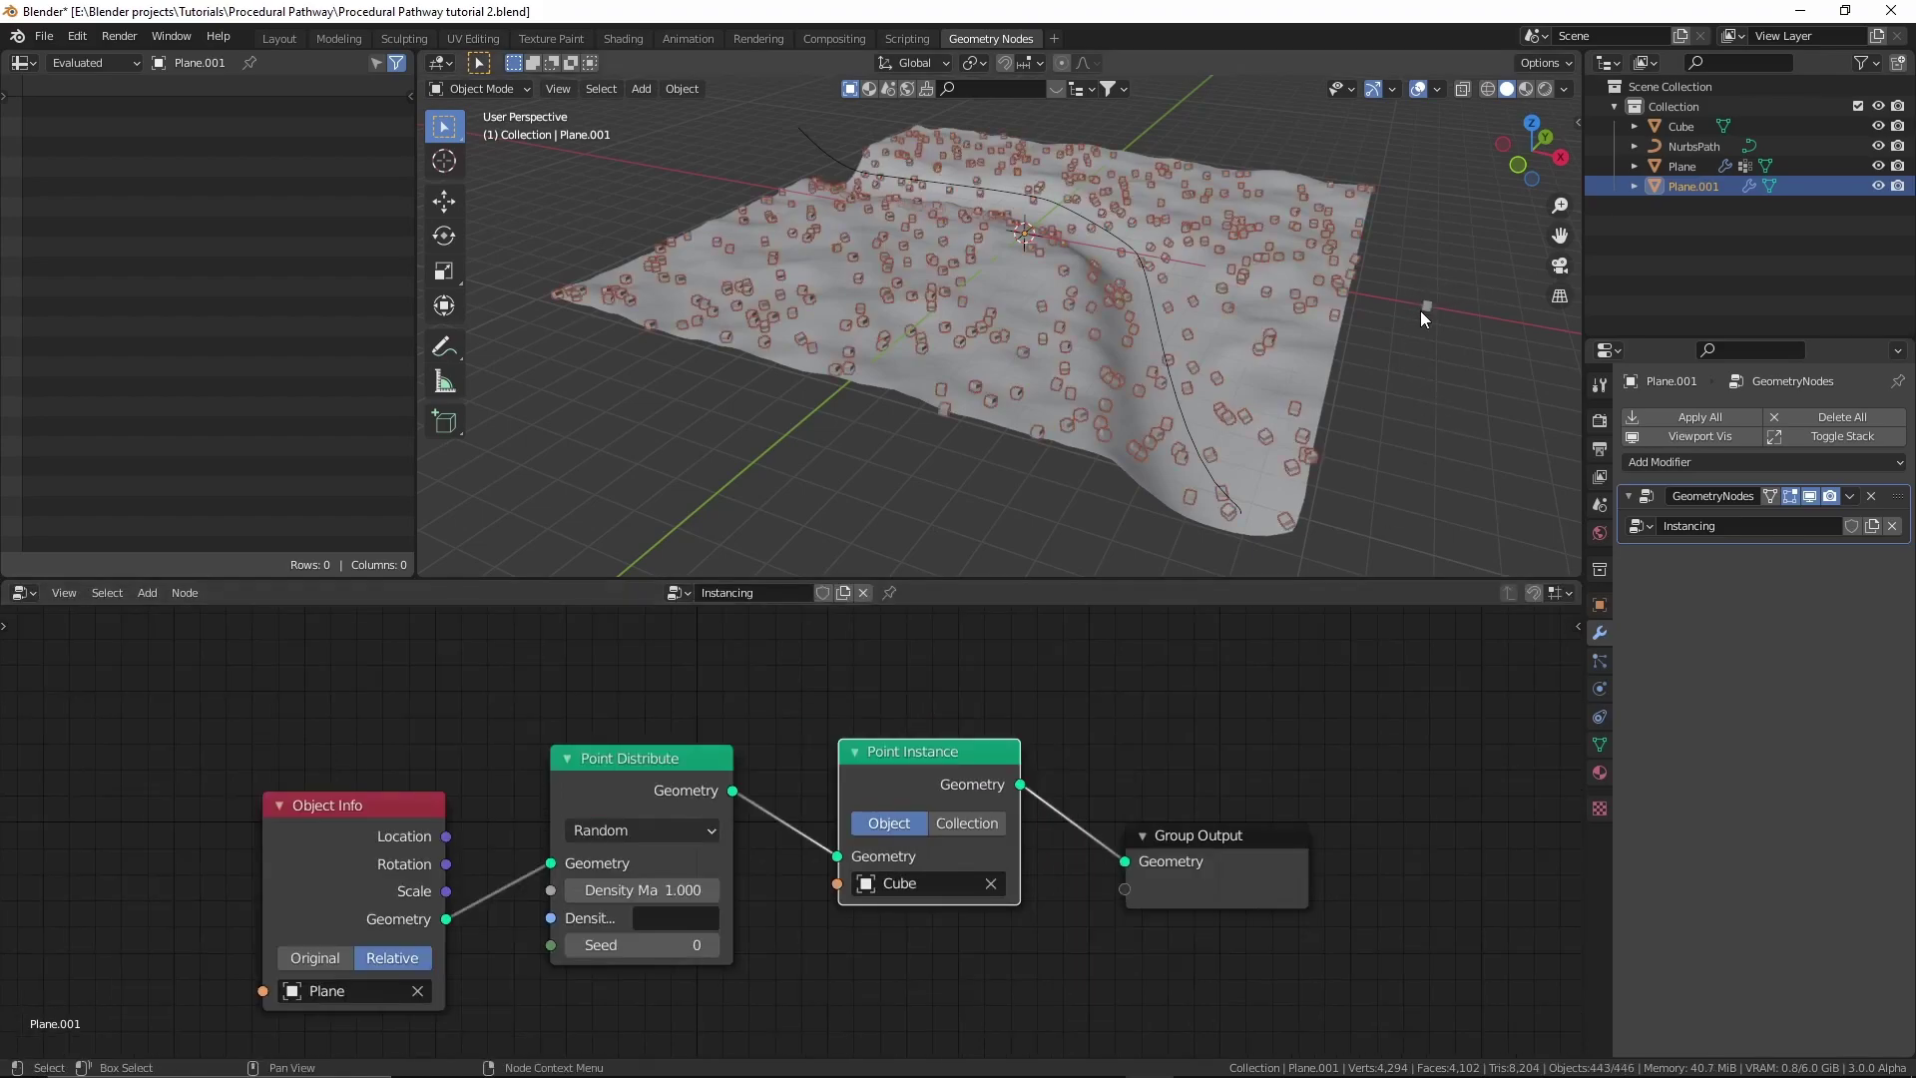
pyautogui.moveTo(1225, 409)
pyautogui.mouseDown(button='middle')
pyautogui.moveTo(1225, 431)
pyautogui.moveTo(1201, 397)
pyautogui.mouseUp(button='middle')
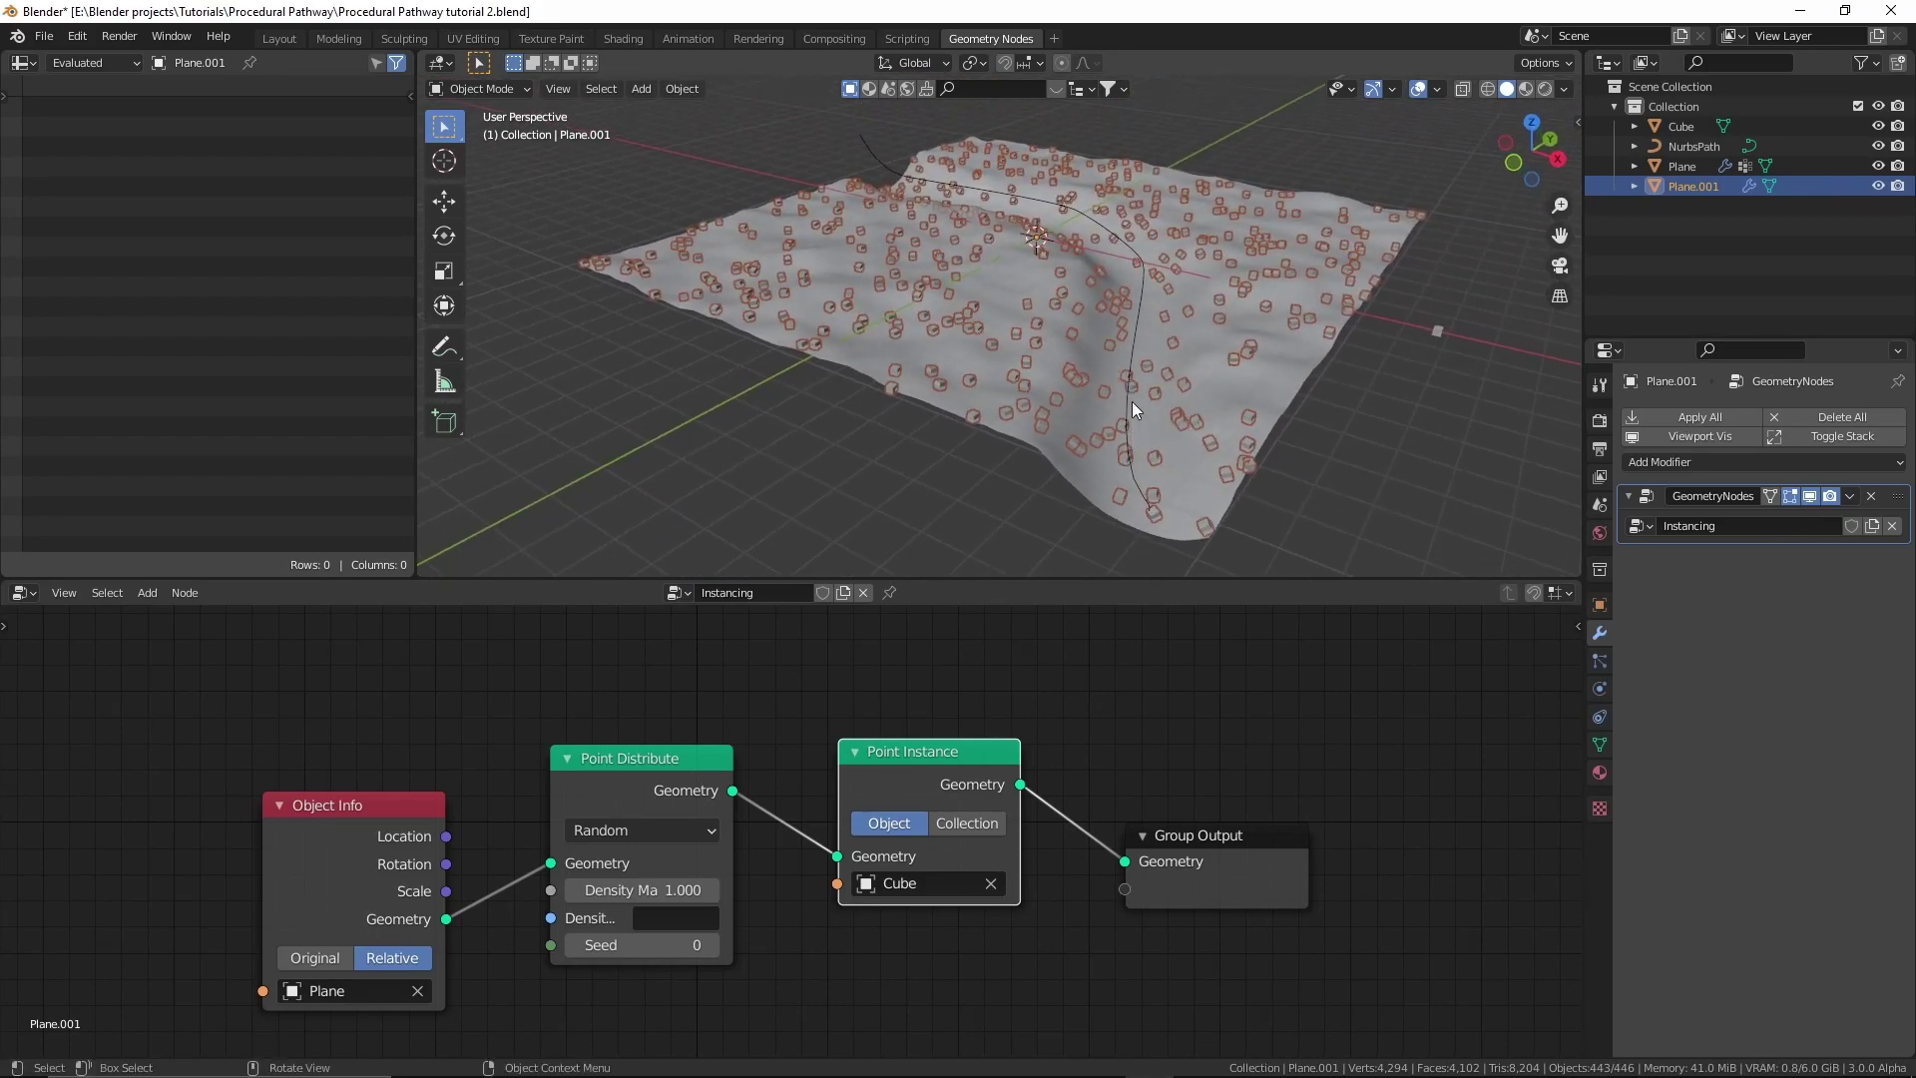
# Set the Point Distribute node's density attribute to Group to keep the cubes off the path.
pyautogui.moveTo(639, 976); pyautogui.dragTo(656, 952, button='middle')
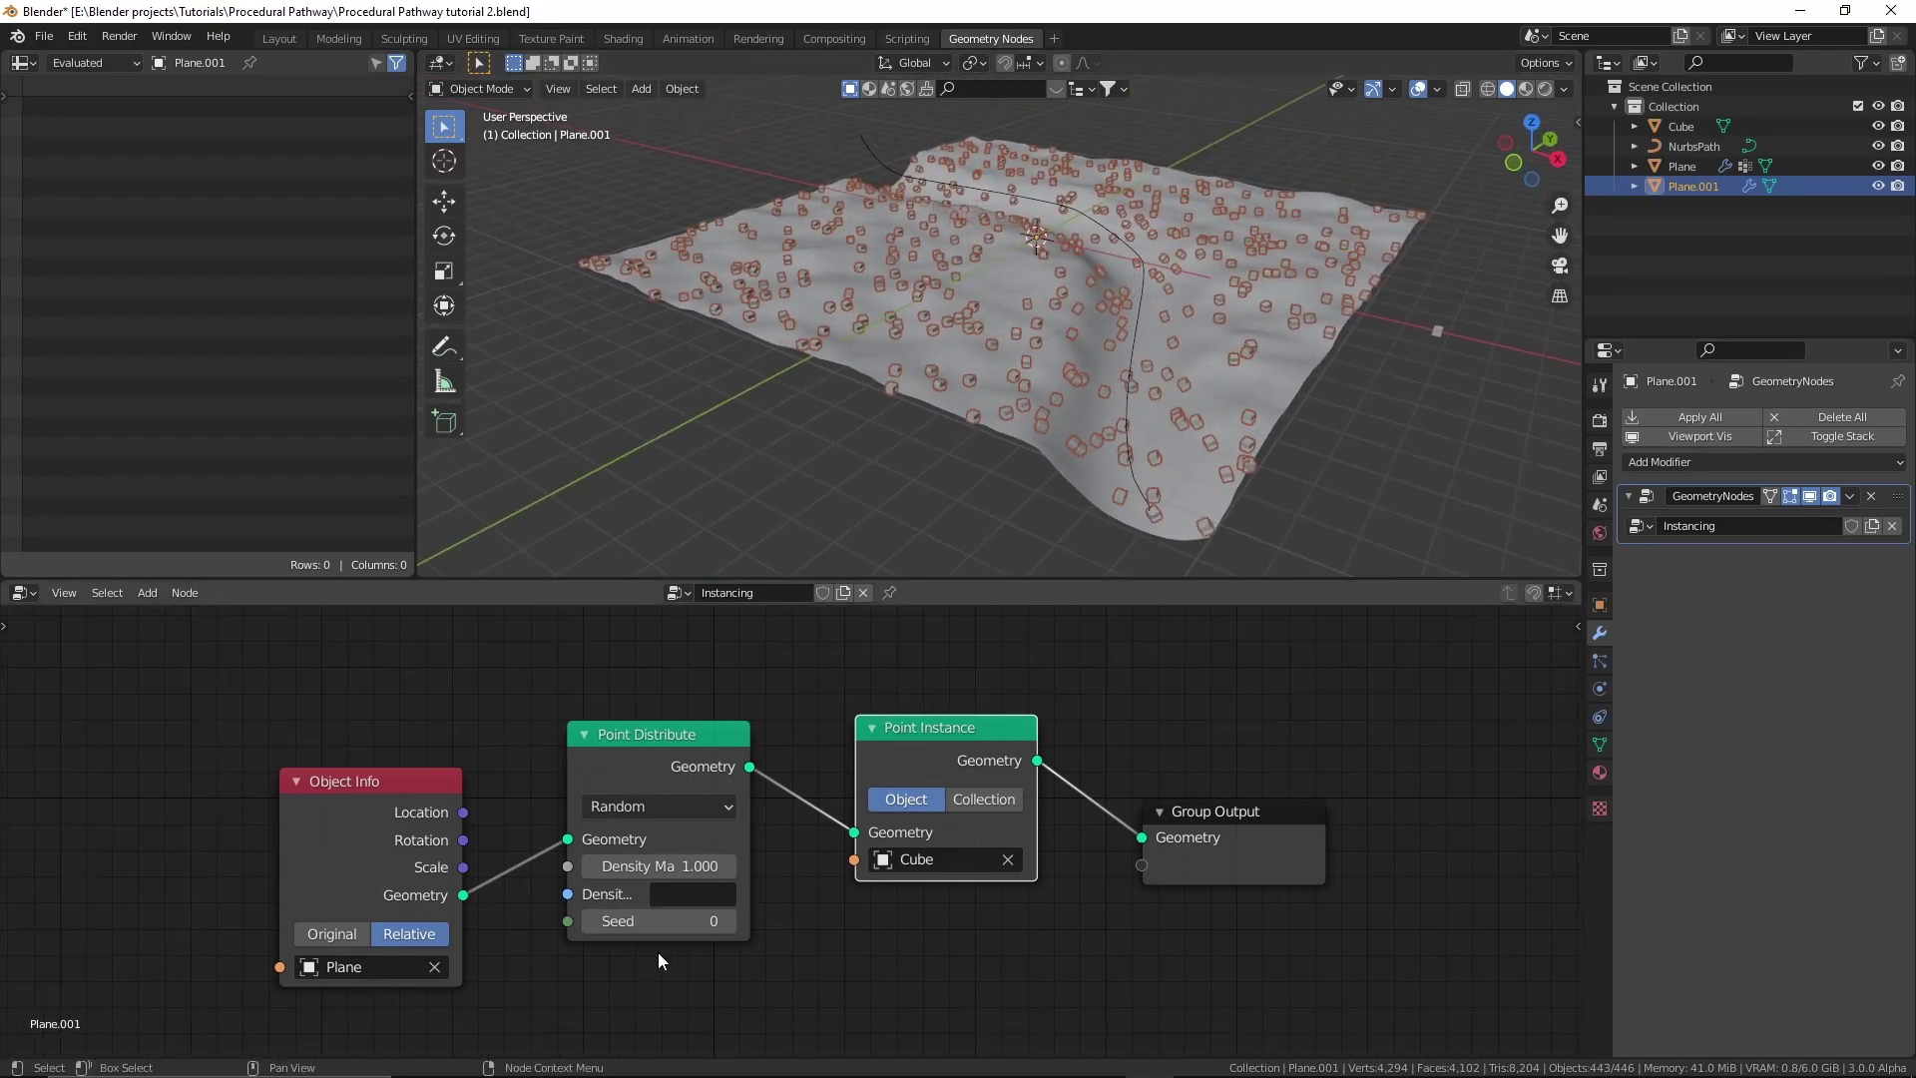
pyautogui.click(685, 896)
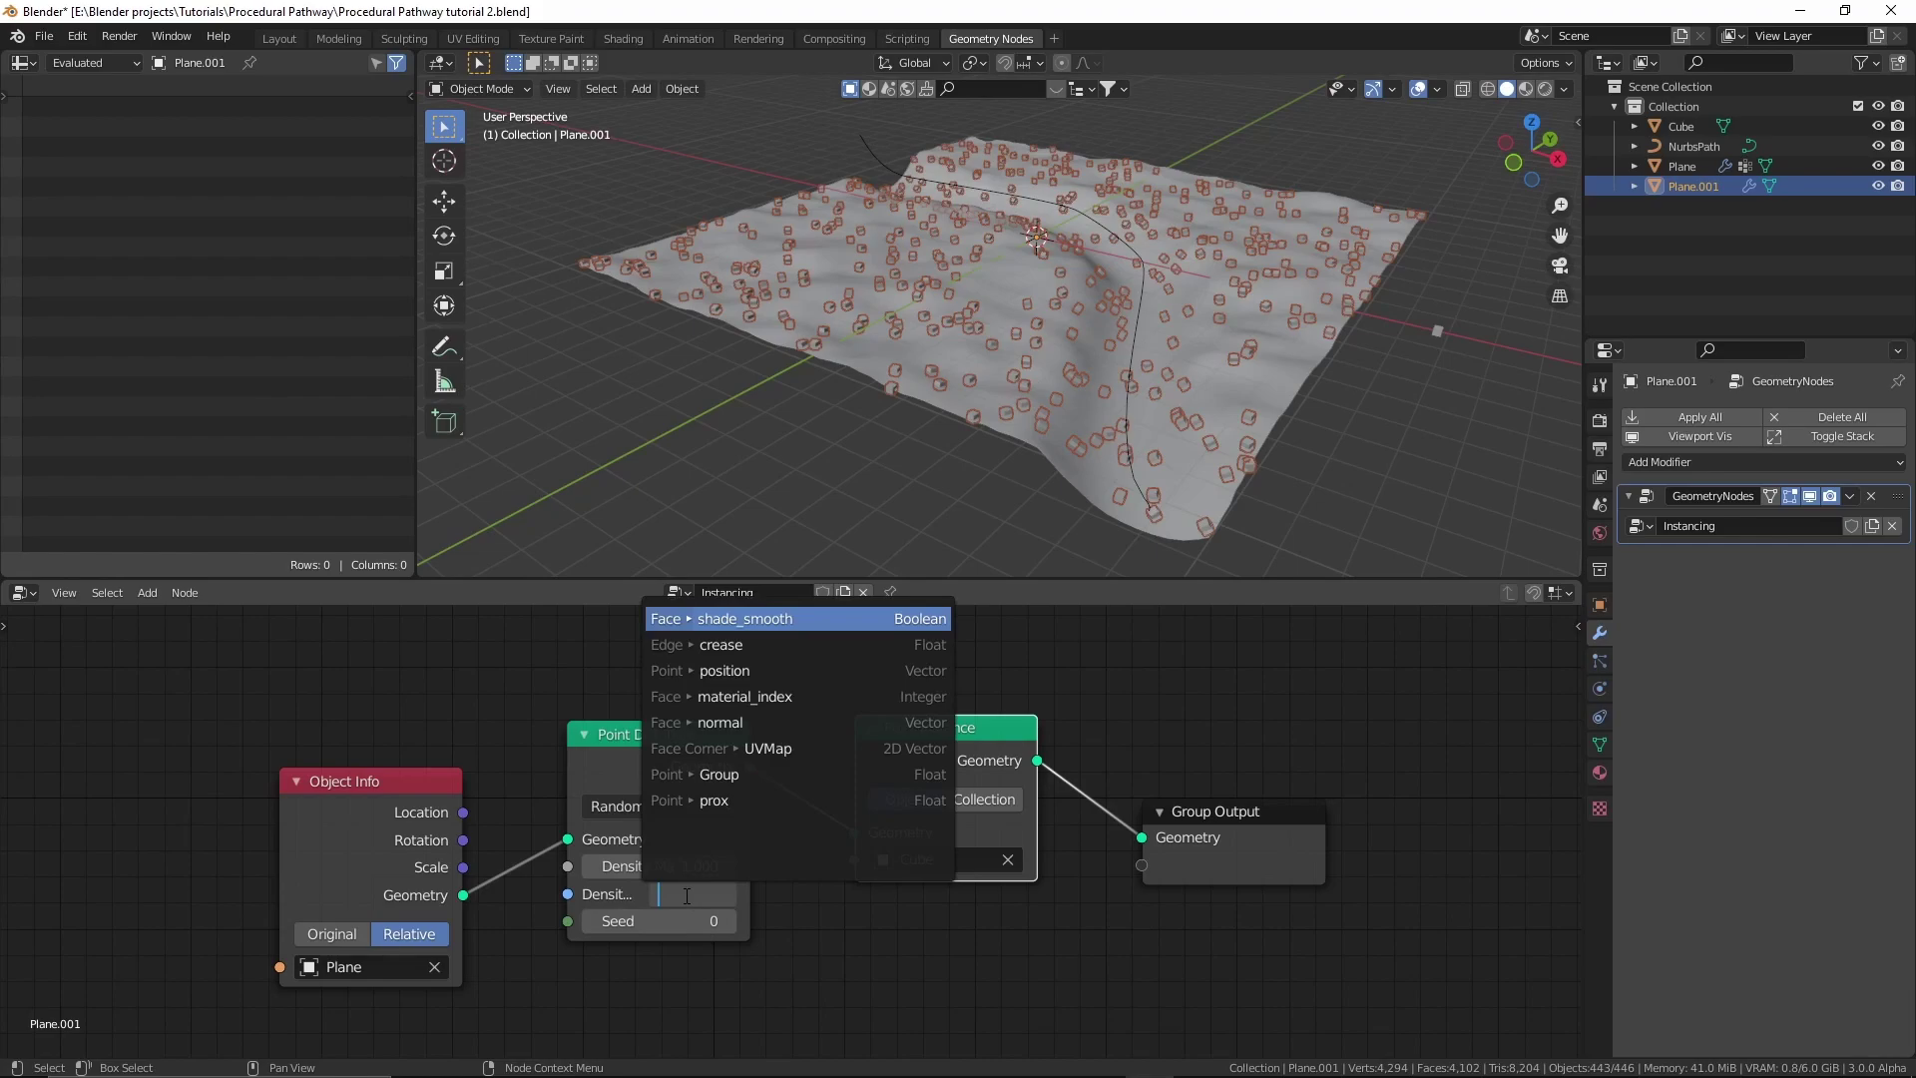
pyautogui.click(733, 774)
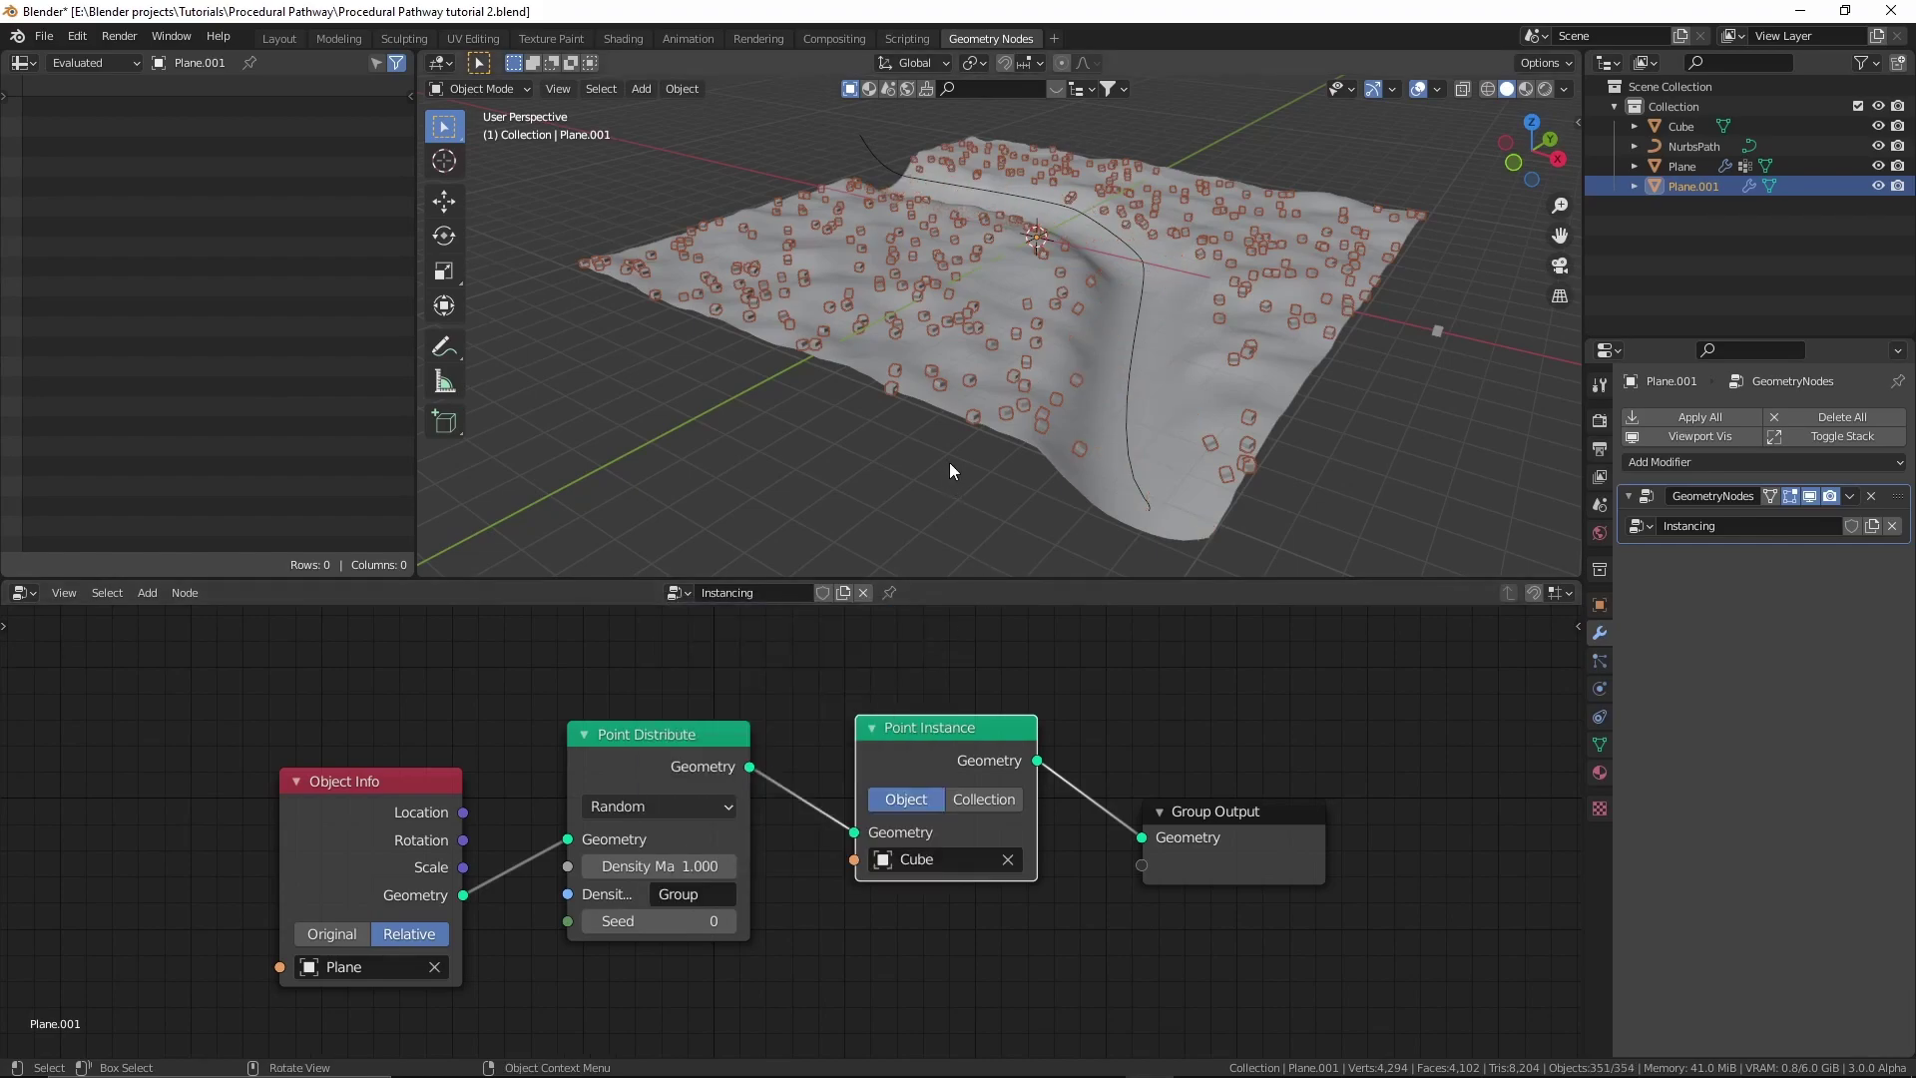
pyautogui.moveTo(1085, 368); pyautogui.dragTo(1161, 349, button='middle')
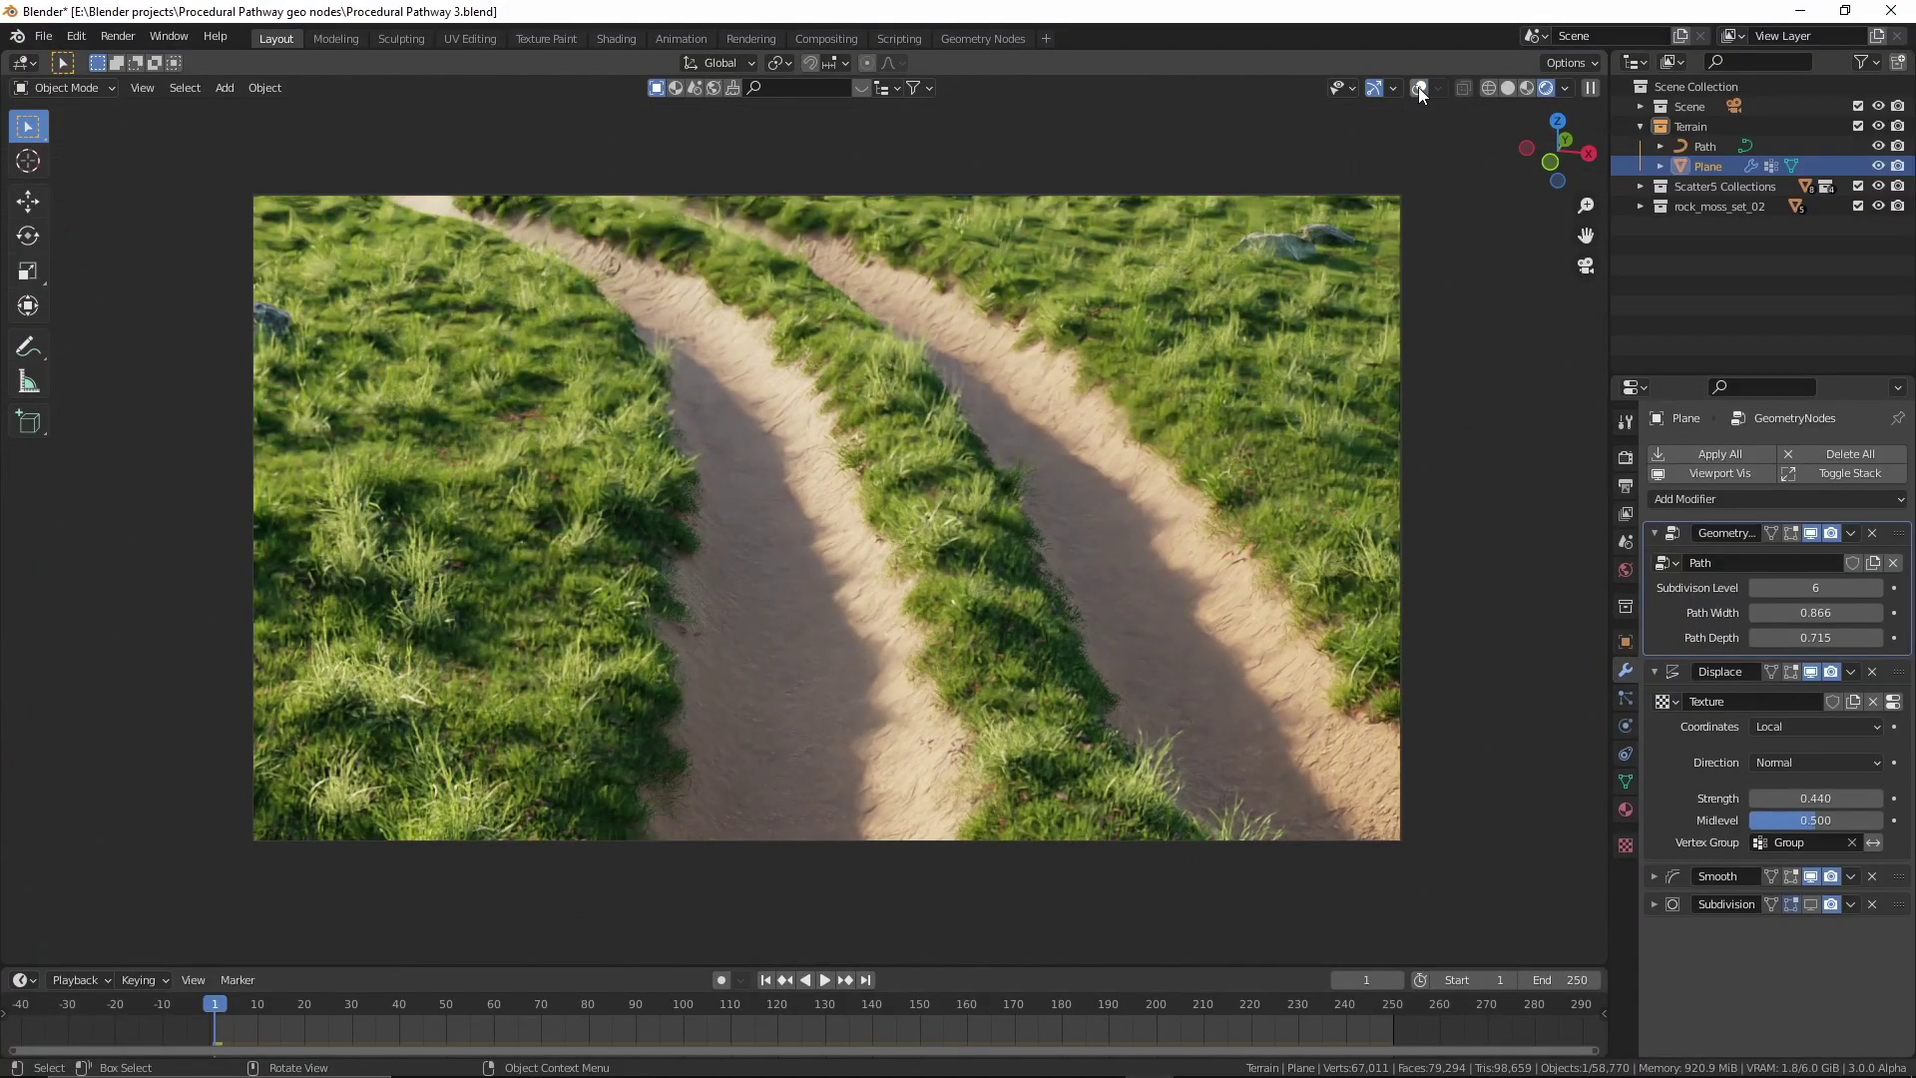
# Show the finished grass scene in solid shading and open the Path curve in Edit Mode.
pyautogui.press('z')
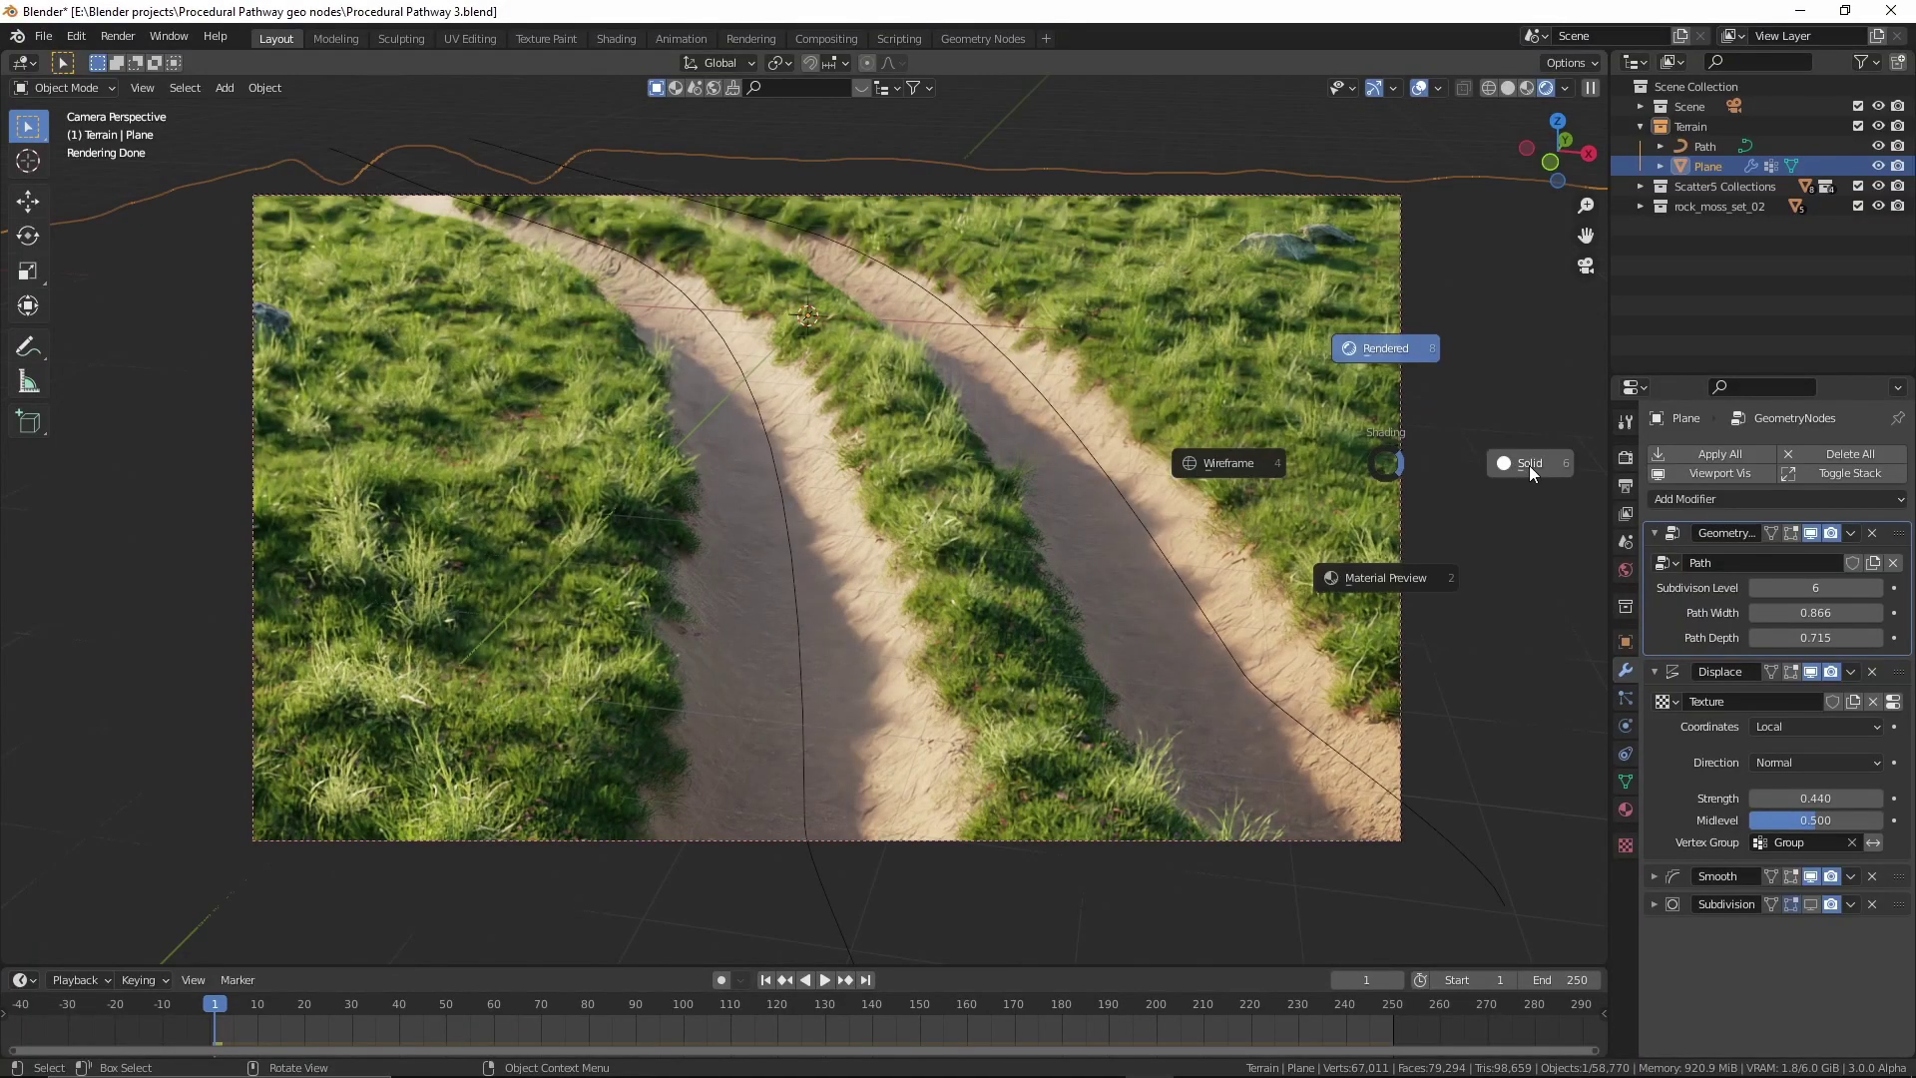
pyautogui.click(1377, 343)
pyautogui.click(1098, 469)
pyautogui.press('Tab')
pyautogui.click(28, 127)
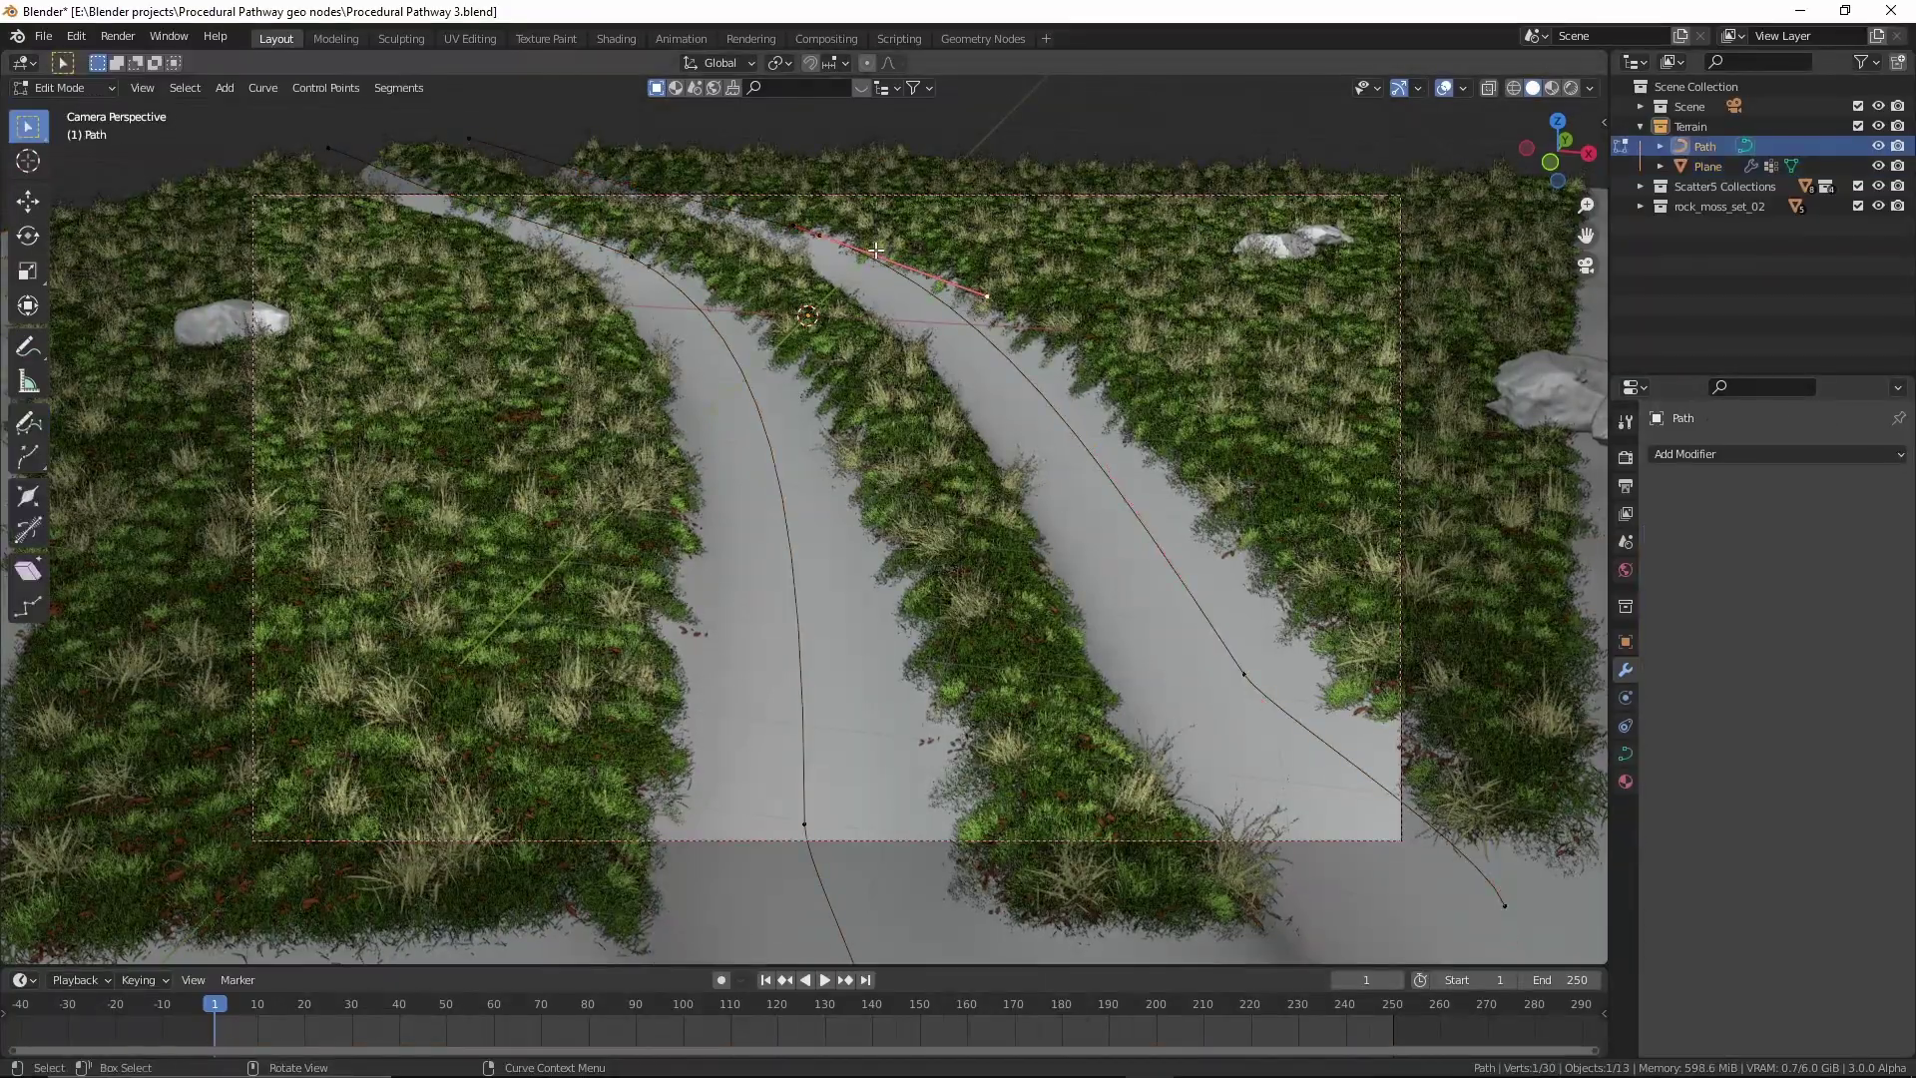
# Move a control point of the right track's curve by about 1.35 m in X, 0.86 m in Y and 0.16 m in Z.
pyautogui.click(874, 245)
pyautogui.moveTo(875, 245); pyautogui.dragTo(1038, 419, button='middle')
pyautogui.press('g')
pyautogui.click(1059, 443)
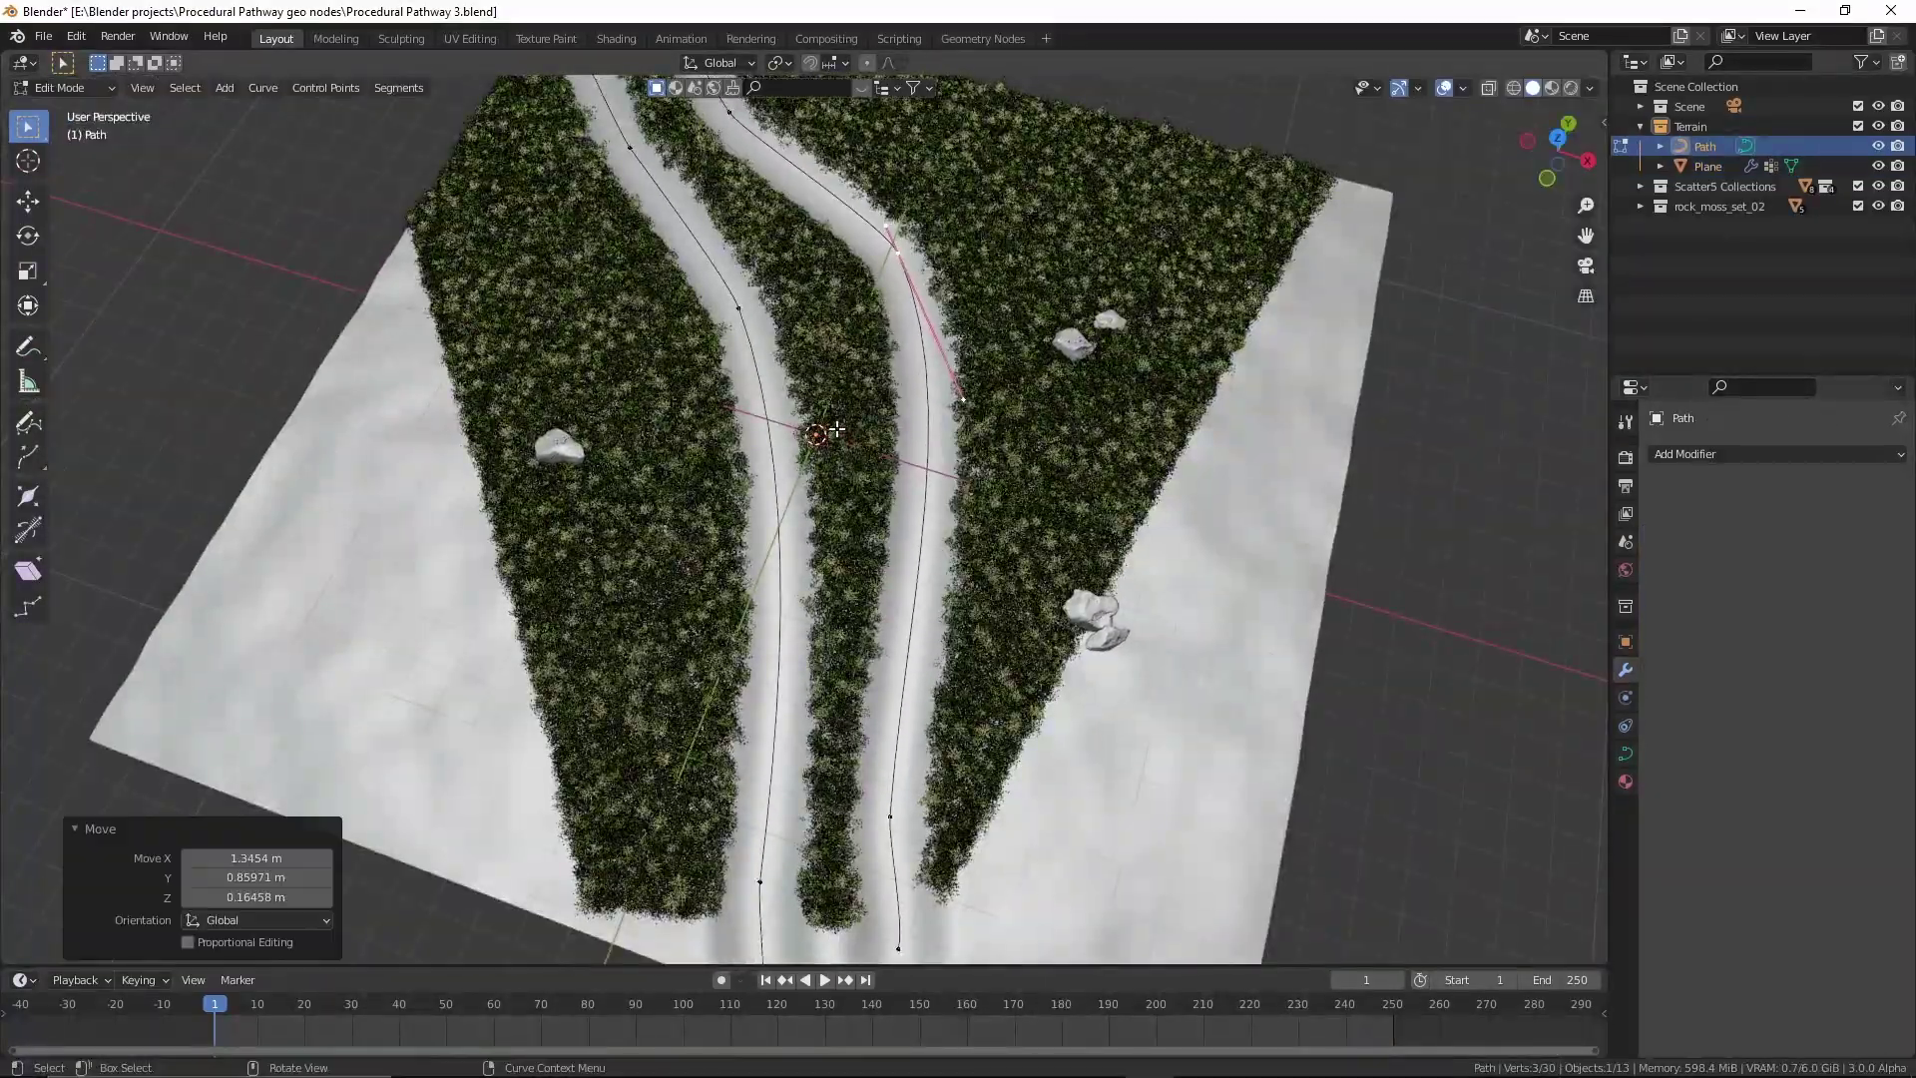